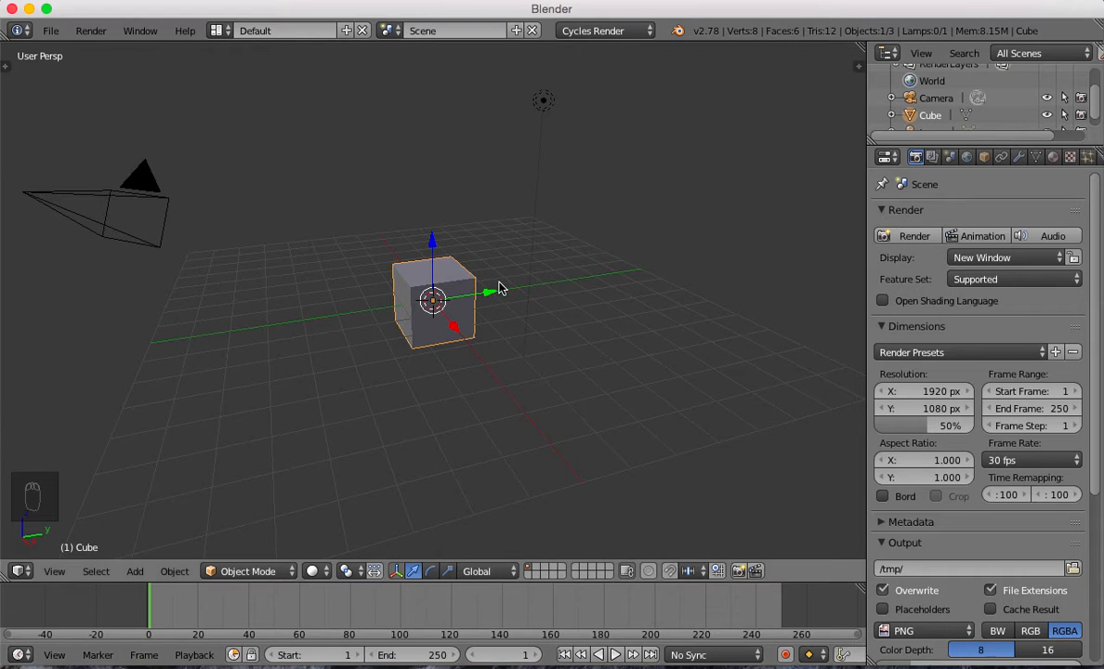
Delete the default cube from the scene.
{"action": "key", "text": "a"}
{"action": "key", "text": "a"}
{"action": "key", "text": "a"}
{"action": "key", "text": "a"}
{"action": "right_click", "coordinate": [433, 298]}
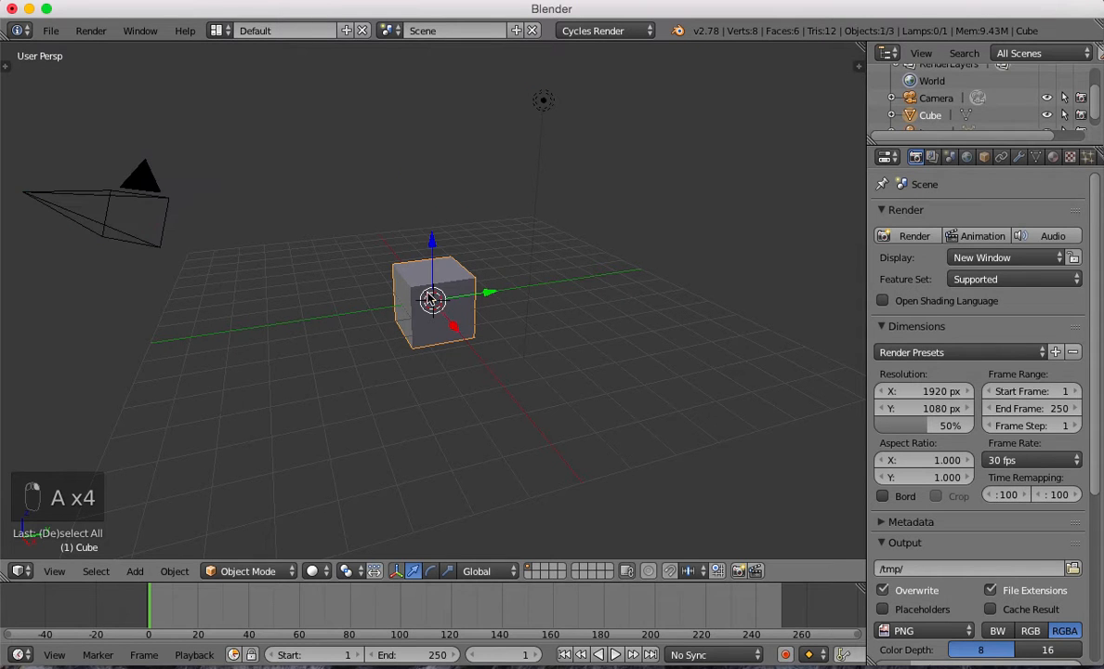
{"action": "key", "text": "x"}
{"action": "left_click", "coordinate": [512, 313]}
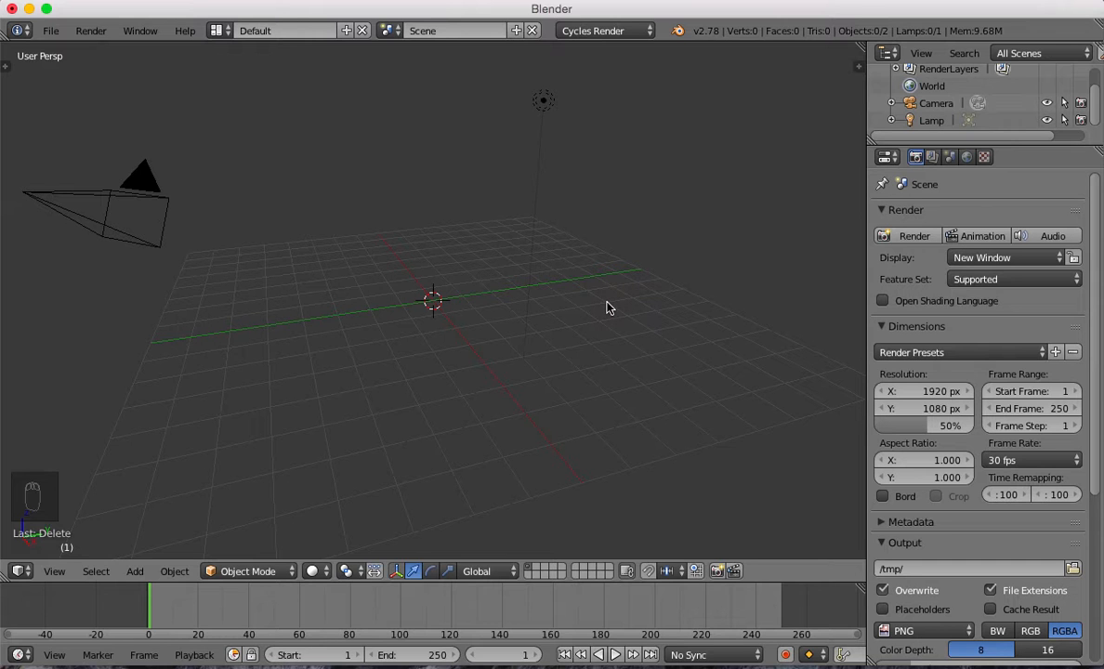
Enable background images for the 3D view and add an empty image entry.
{"action": "key", "text": "n"}
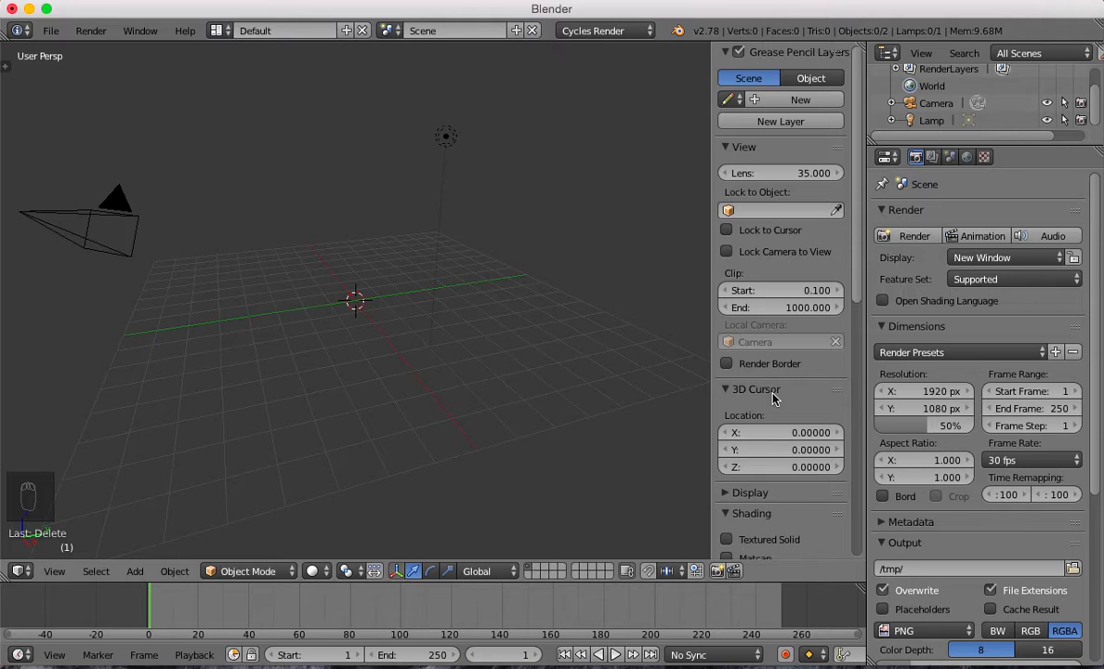
{"action": "scroll", "coordinate": [776, 398], "scroll_direction": "down", "scroll_amount": 6}
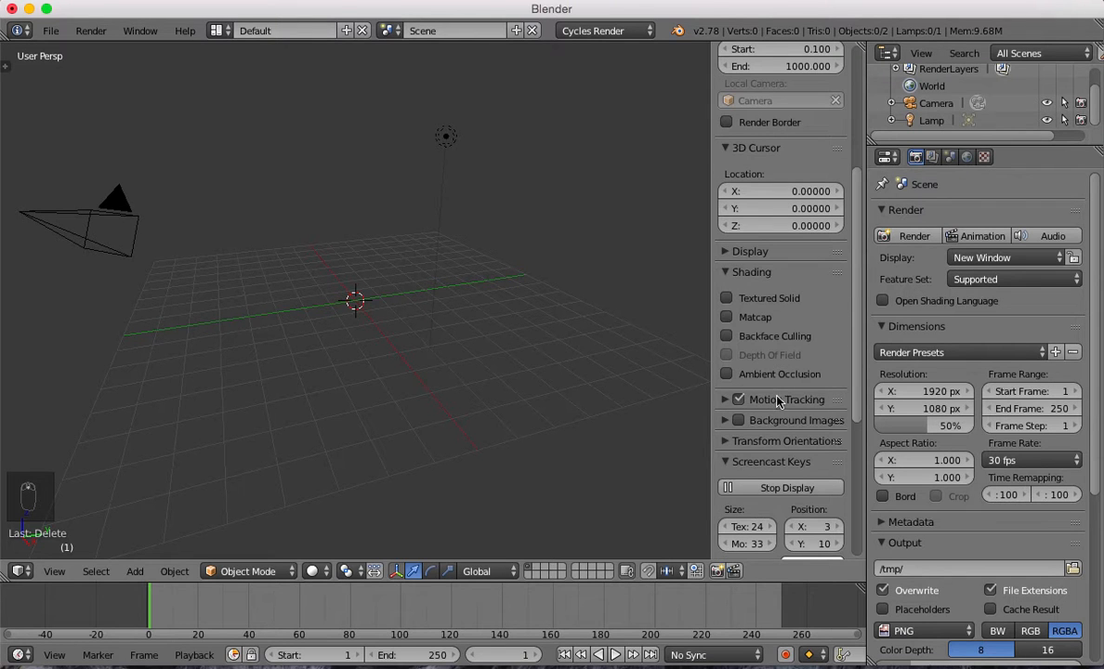
{"action": "left_click", "coordinate": [739, 420]}
{"action": "left_click", "coordinate": [726, 421]}
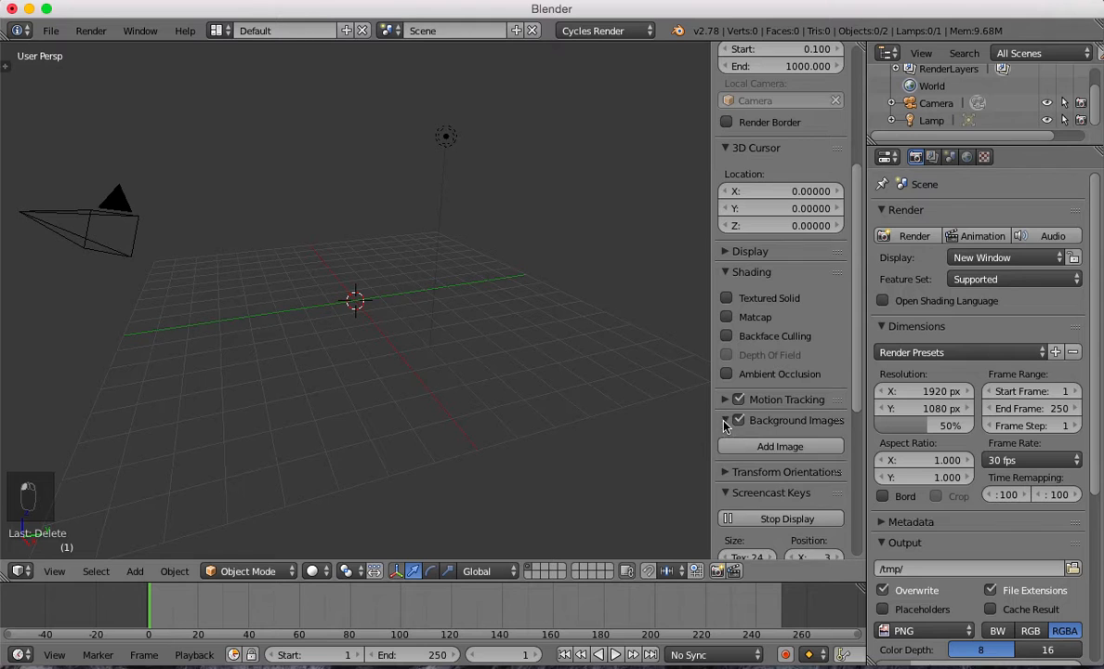
{"action": "left_click", "coordinate": [780, 446]}
{"action": "scroll", "coordinate": [786, 444], "scroll_direction": "down", "scroll_amount": 3}
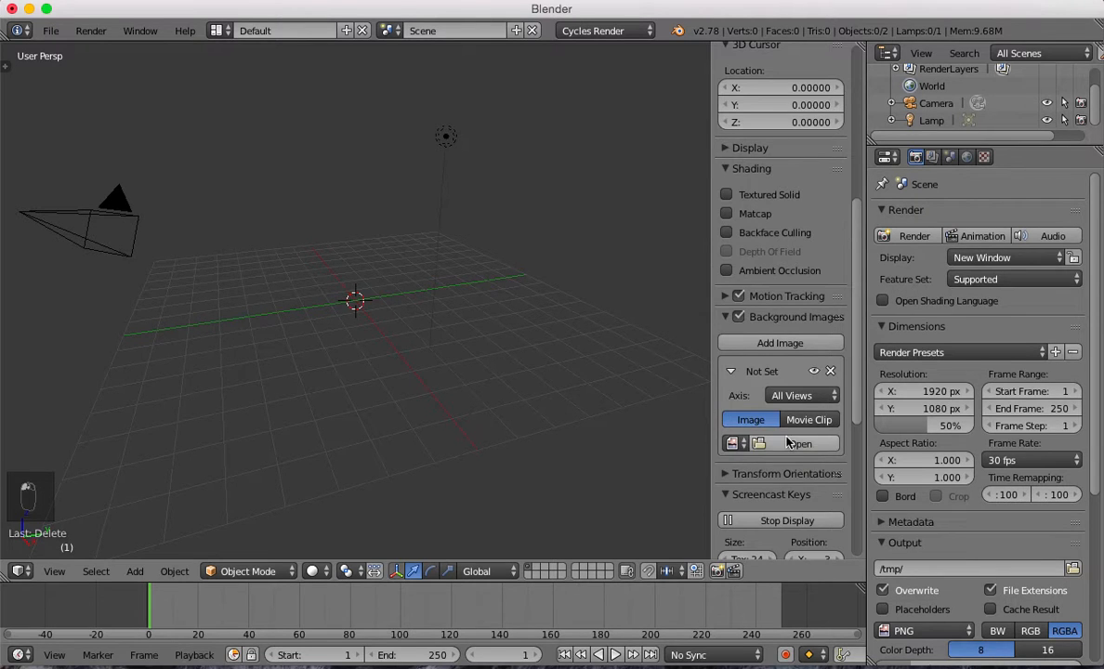
Load lightsaber_model.jpg as the background image from the Textures folder in Grade 9/Blender Club/Blender Club Shared Folder.
{"action": "left_click", "coordinate": [789, 443]}
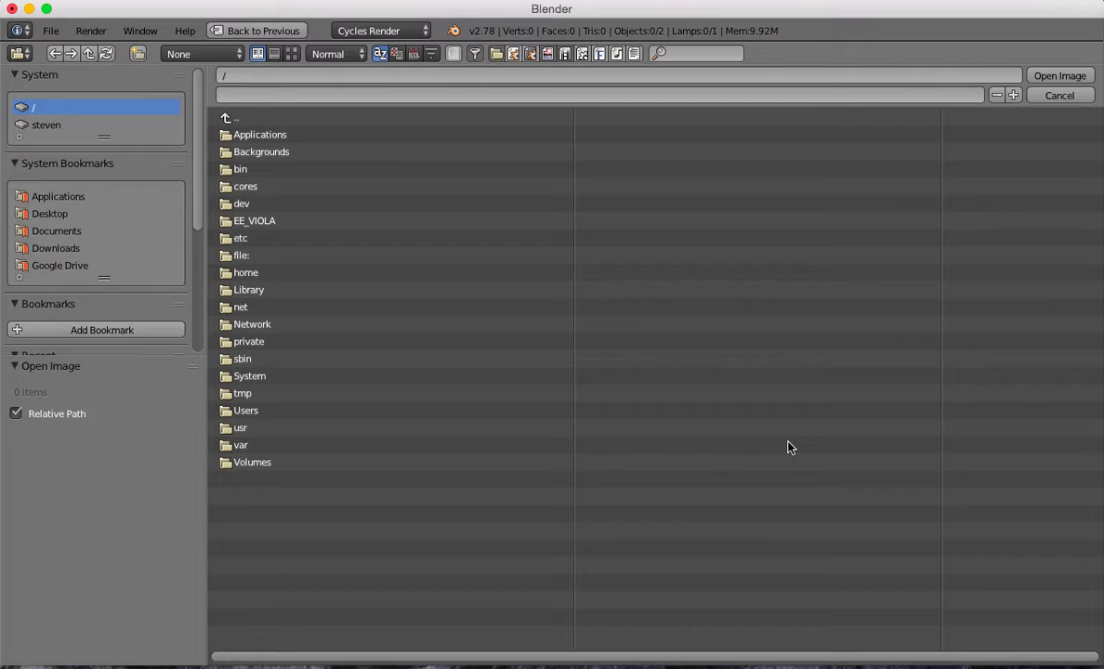
{"action": "left_click", "coordinate": [61, 266]}
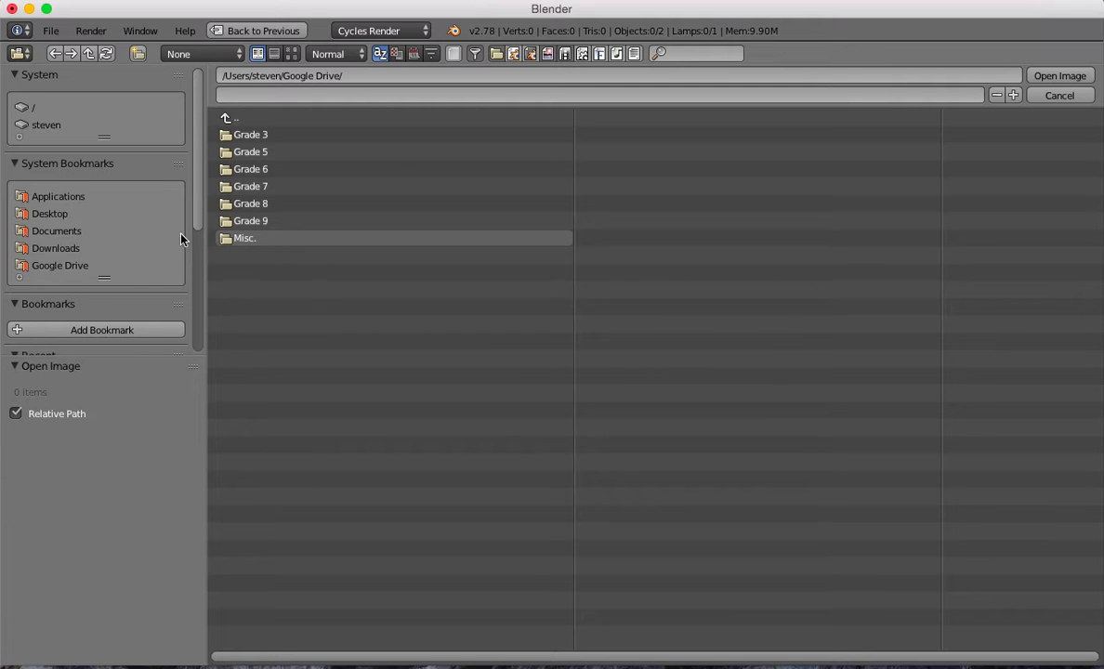
{"action": "left_click", "coordinate": [306, 223]}
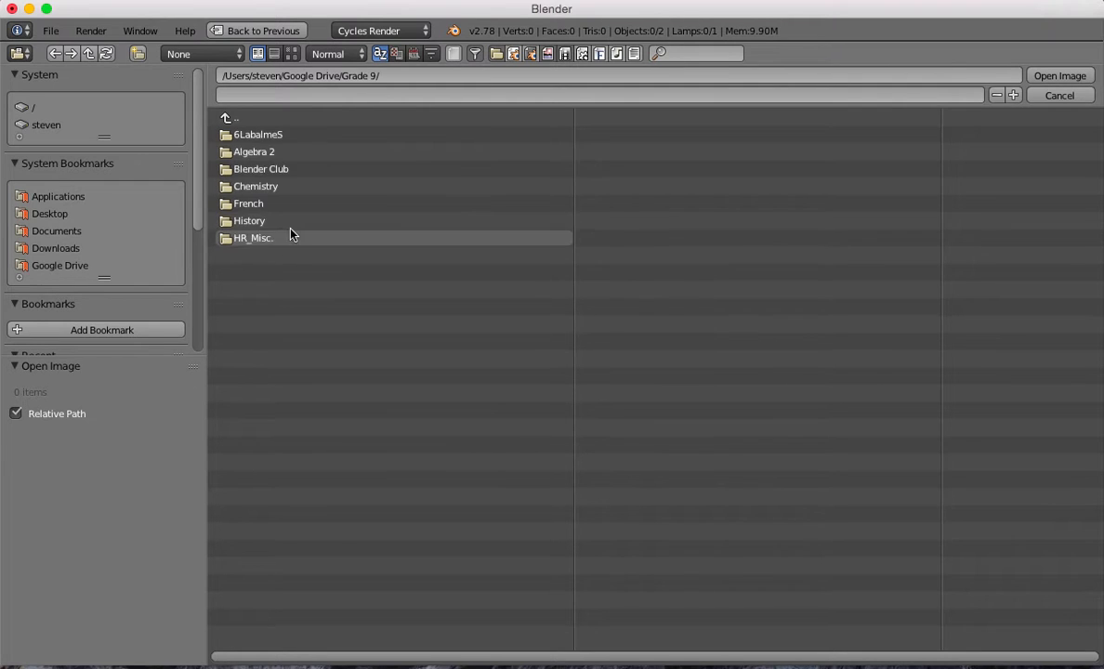
{"action": "left_click", "coordinate": [283, 172]}
{"action": "left_click", "coordinate": [262, 132]}
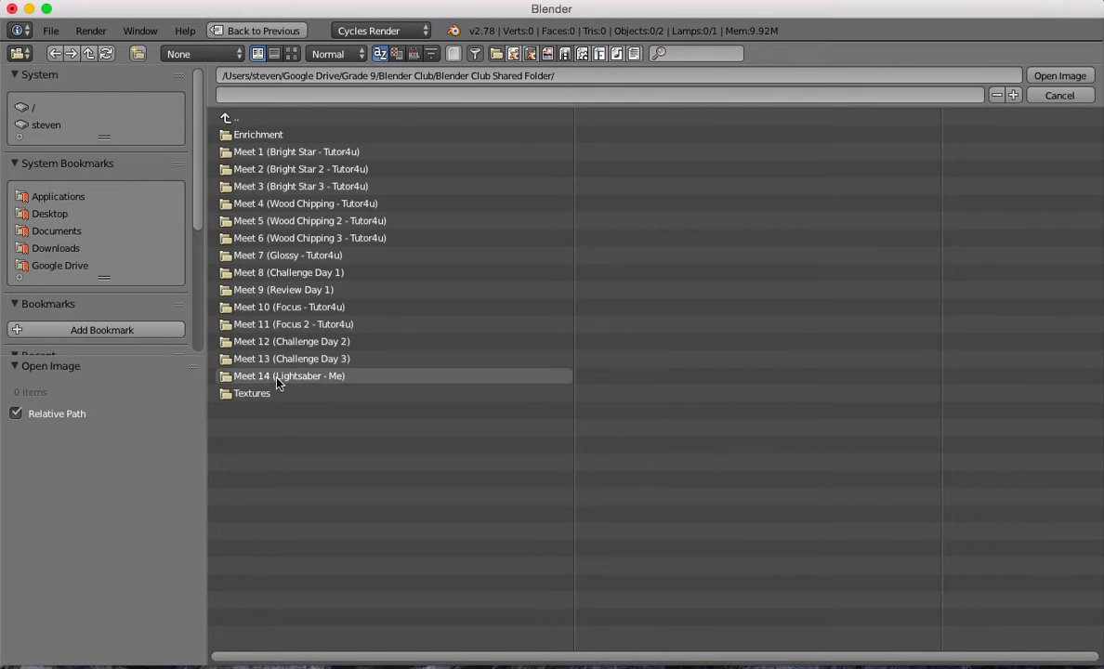
{"action": "left_click", "coordinate": [268, 393]}
{"action": "left_click", "coordinate": [279, 135]}
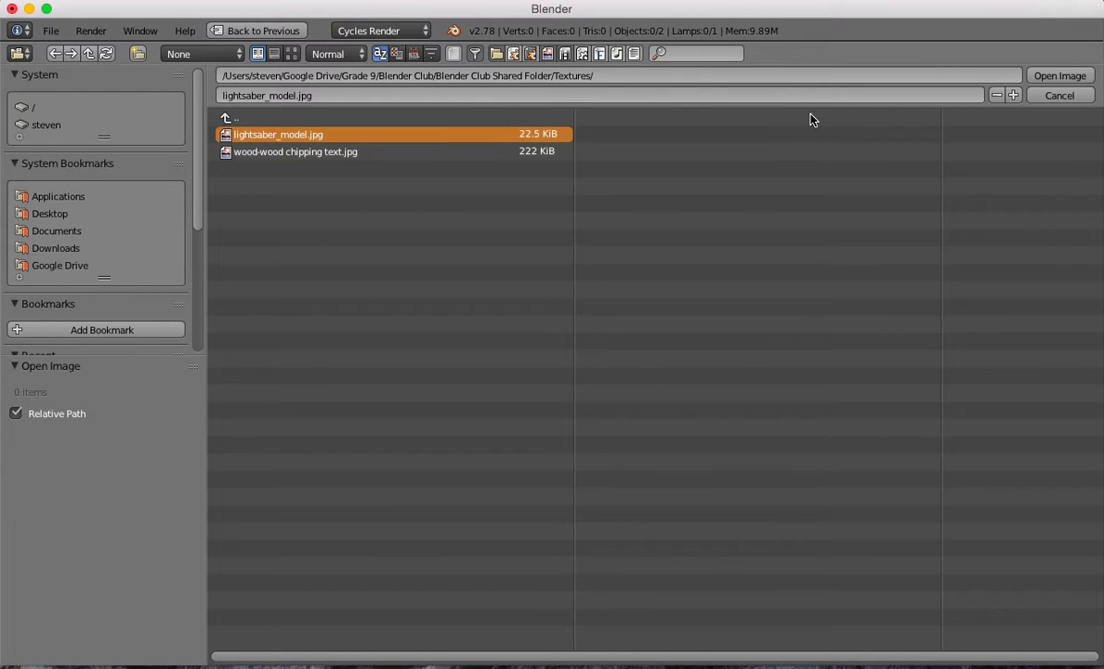
{"action": "left_click", "coordinate": [1060, 76]}
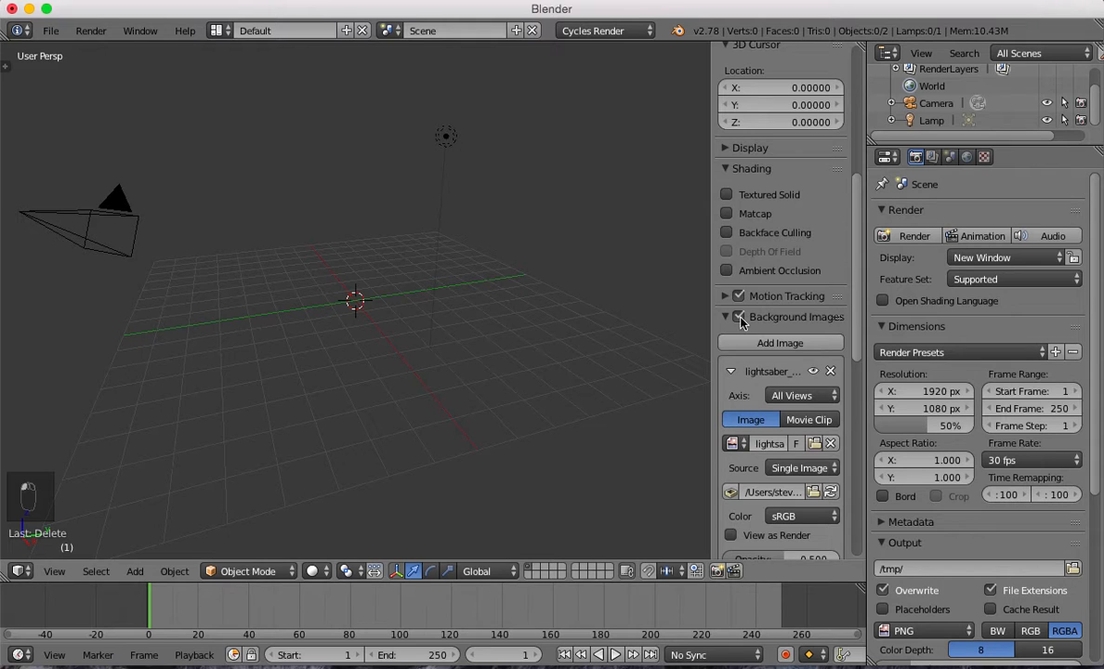
Switch to the orthographic front view and restrict the background image's axis to Front.
{"action": "scroll", "coordinate": [824, 294], "scroll_direction": "down", "scroll_amount": 3}
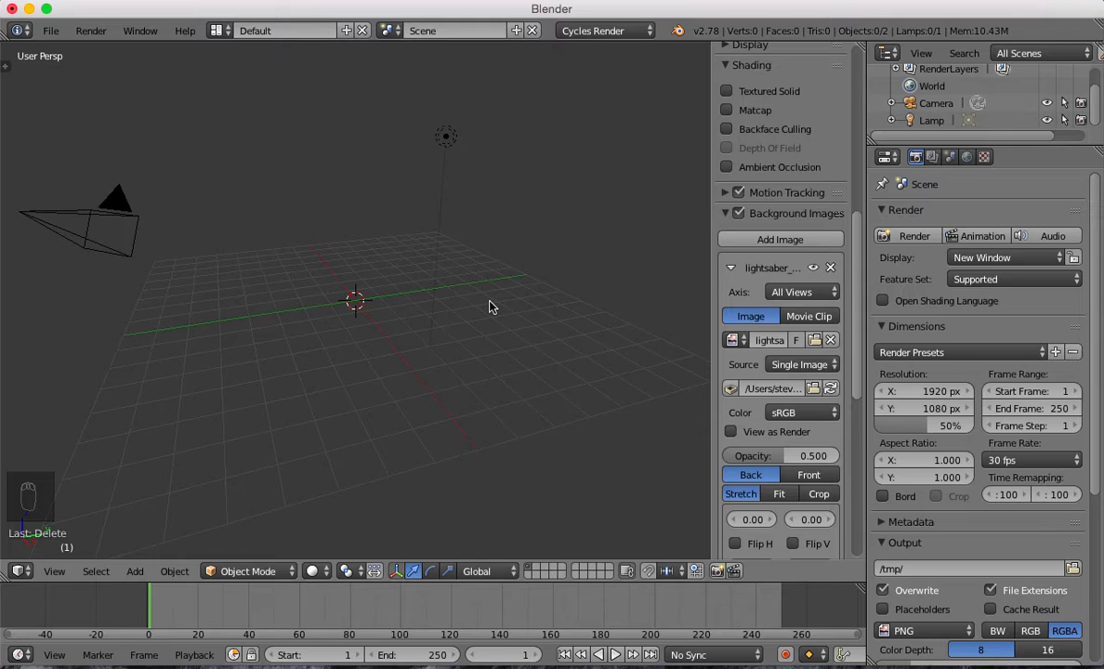
{"action": "key", "text": "KP_1"}
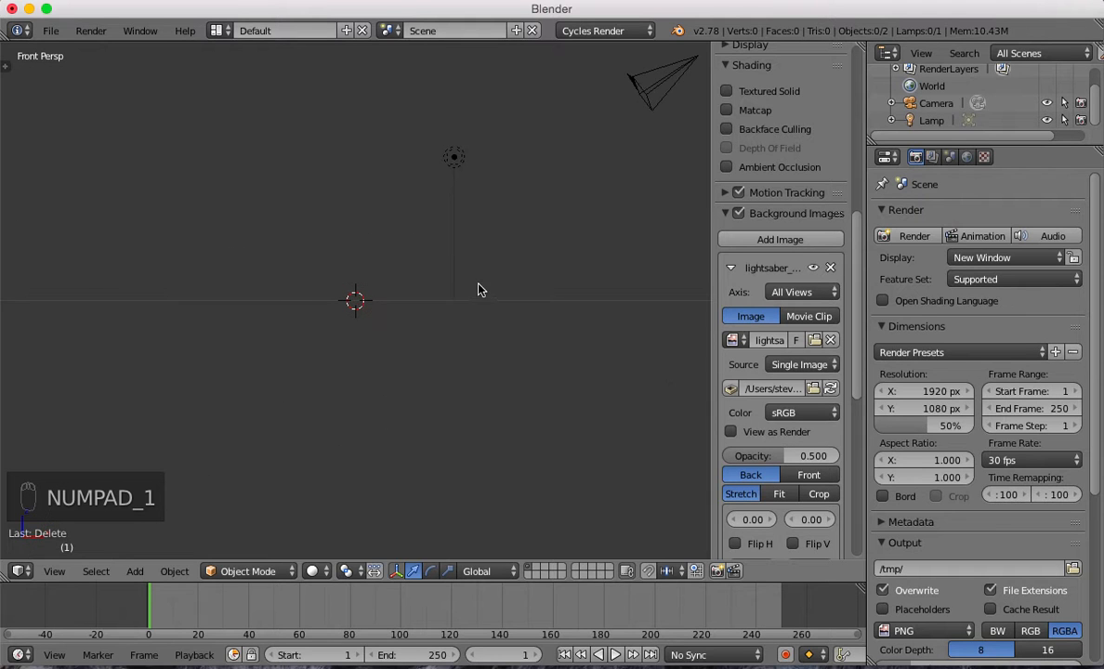
{"action": "key", "text": "KP_5"}
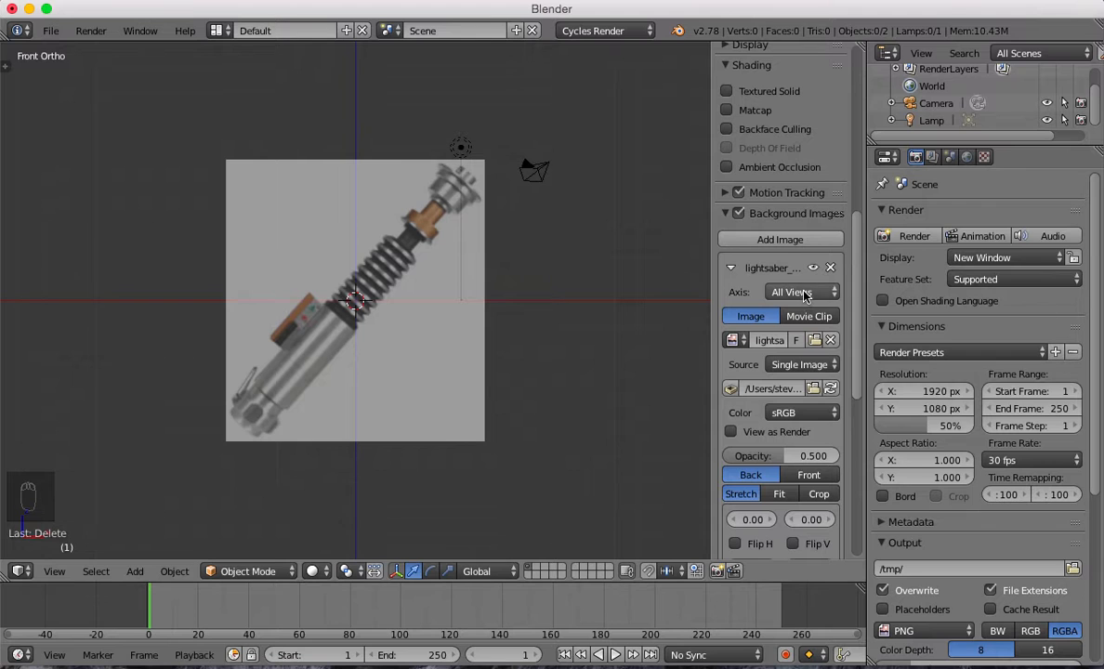
{"action": "key", "text": "KP_3"}
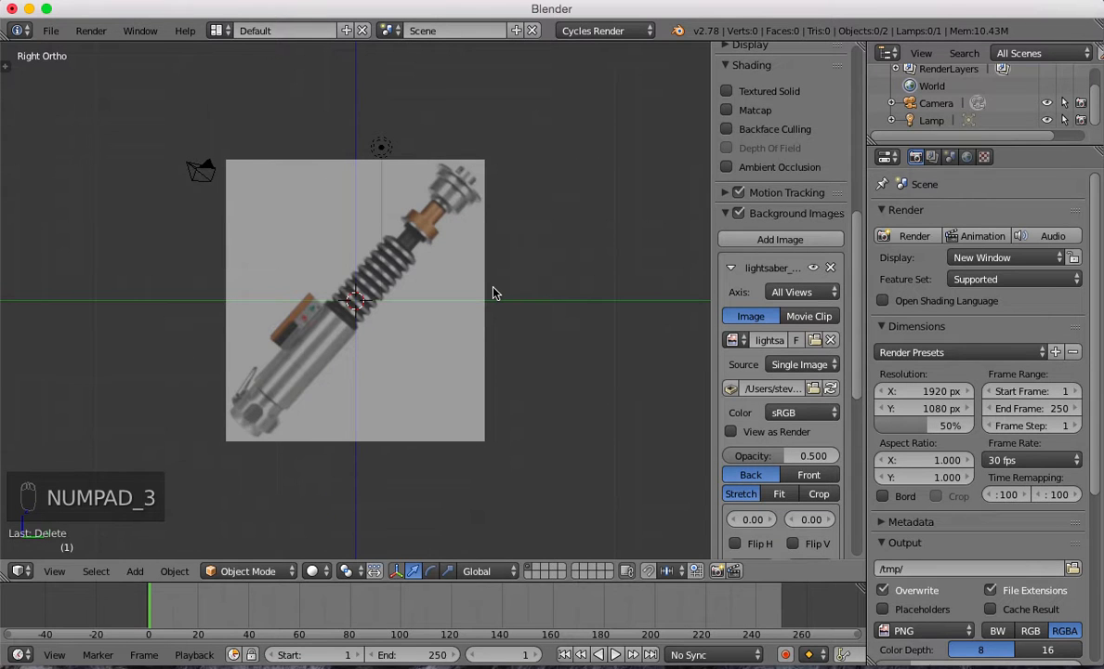
{"action": "key", "text": "KP_1"}
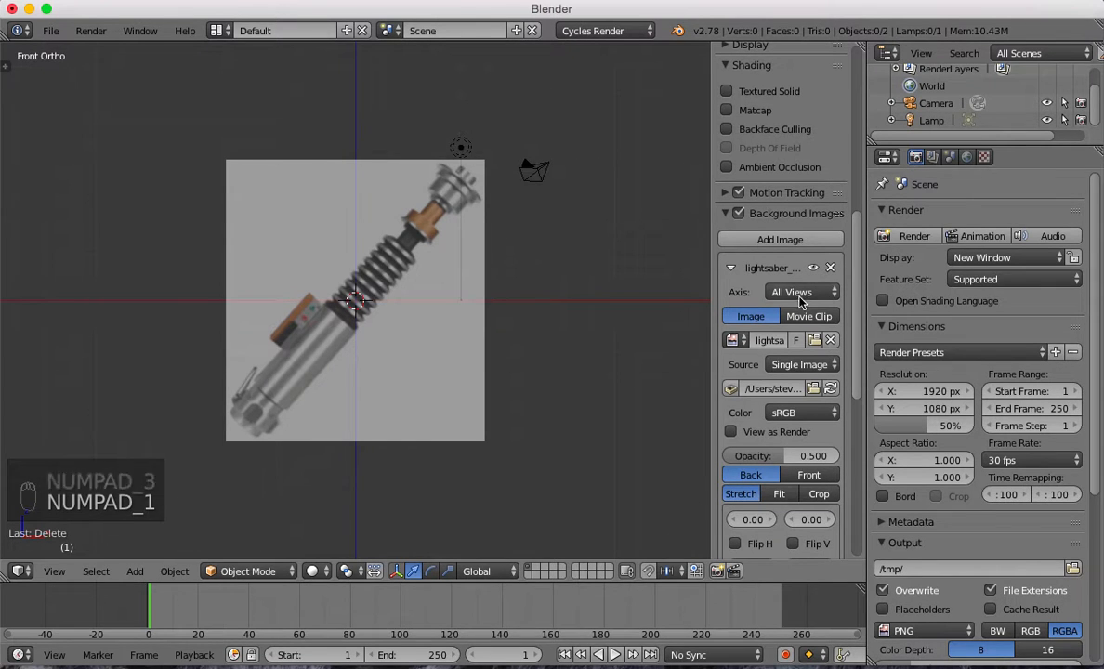
{"action": "left_click", "coordinate": [799, 294]}
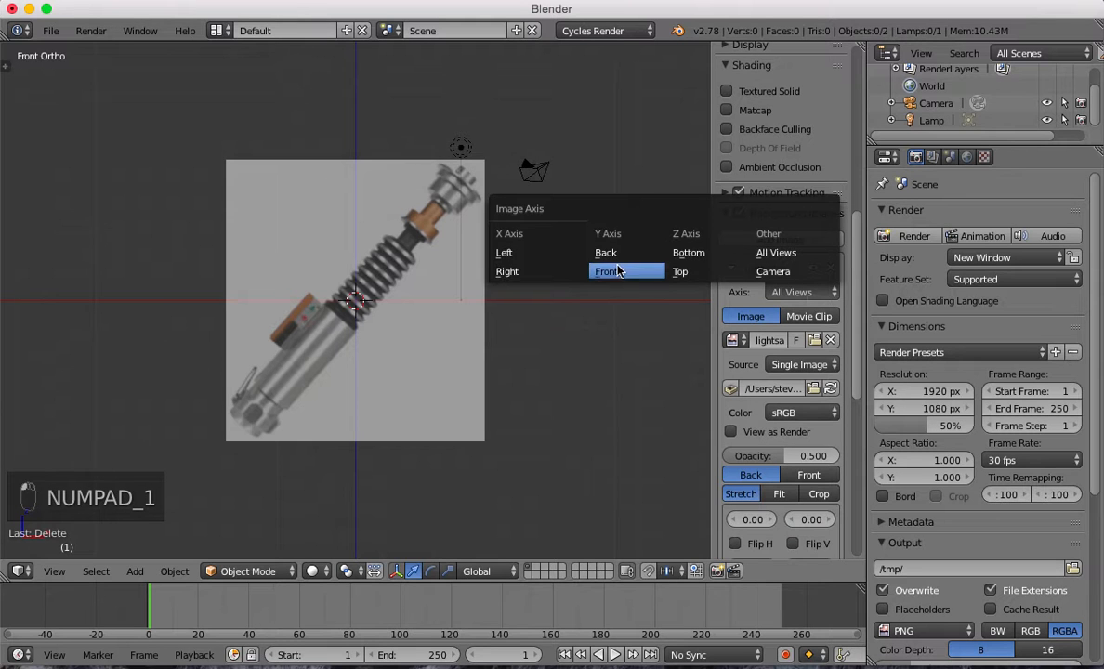
{"action": "left_click", "coordinate": [573, 250]}
Set the background image's rotation to 48.1° so the lightsaber lies horizontally in the front view.
{"action": "middle_click_drag", "start_coordinate": [485, 332], "coordinate": [421, 266]}
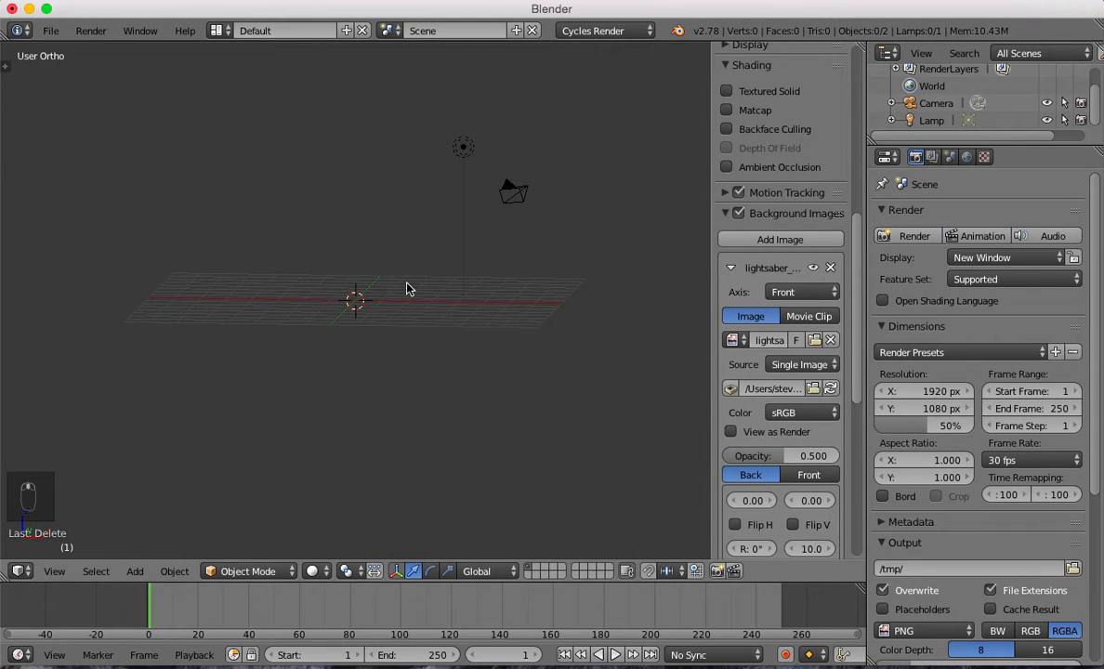
{"action": "key", "text": "KP_1"}
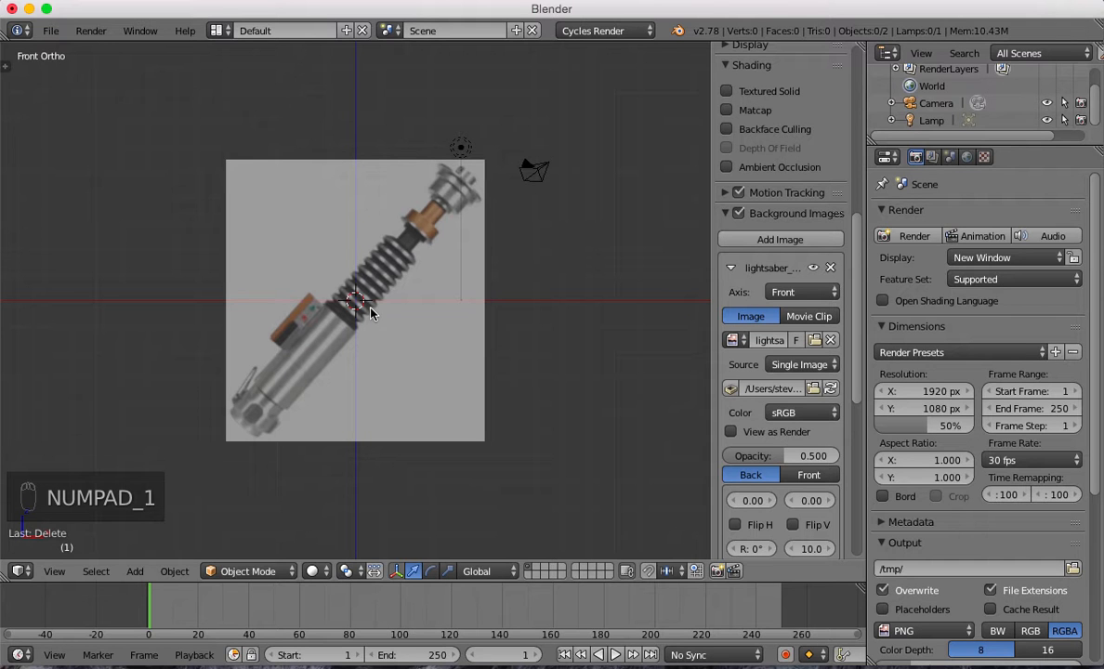
{"action": "key", "text": "ctrl+KP_1"}
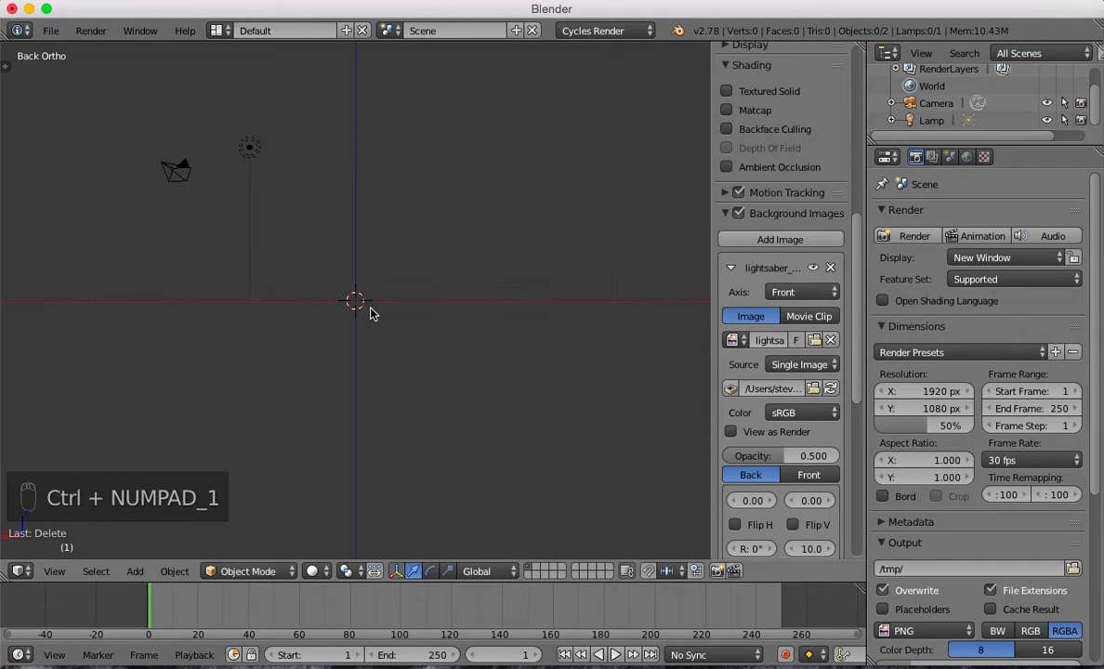
{"action": "key", "text": "KP_1"}
{"action": "middle_click_drag", "start_coordinate": [447, 293], "coordinate": [473, 339]}
{"action": "key", "text": "KP_1"}
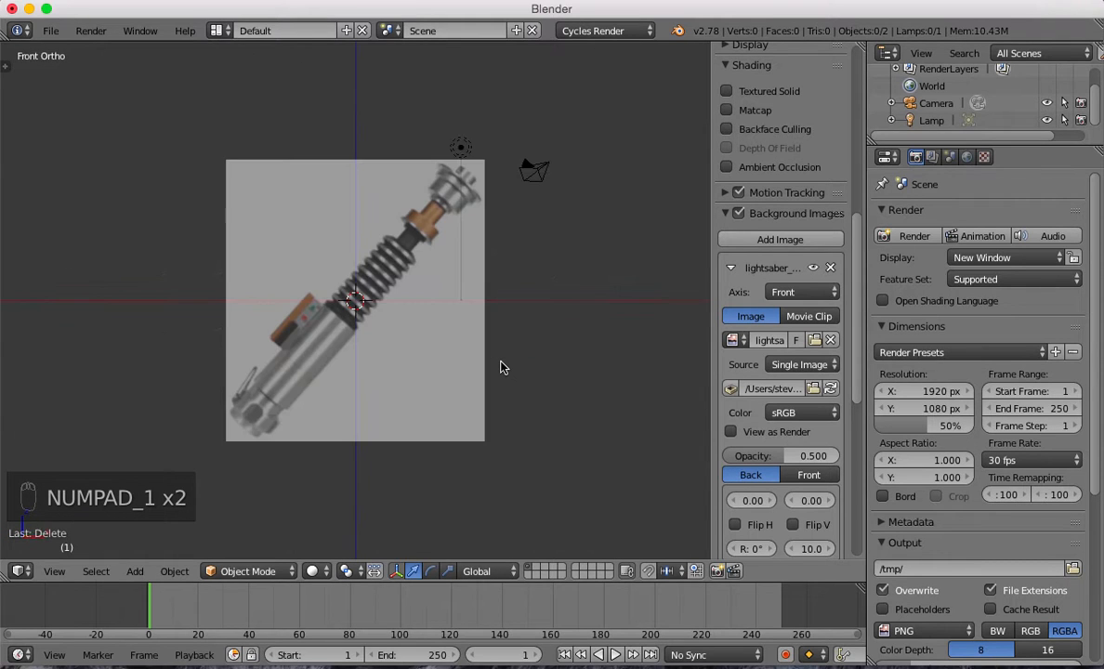
{"action": "scroll", "coordinate": [748, 428], "scroll_direction": "down", "scroll_amount": 3}
{"action": "left_click", "coordinate": [756, 449]}
{"action": "type", "text": "48"}
{"action": "key", "text": "Return"}
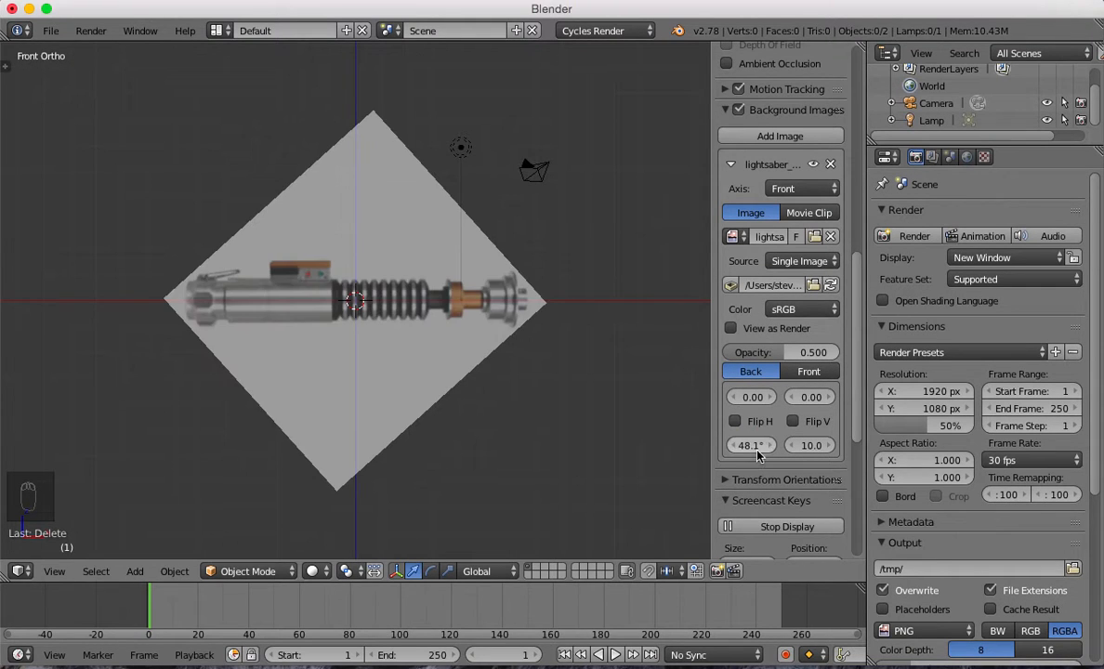
Add a mesh cylinder and rotate its geometry 90° in Edit Mode so it runs along the lightsaber's handle.
{"action": "scroll", "coordinate": [570, 293], "scroll_direction": "up", "scroll_amount": 3}
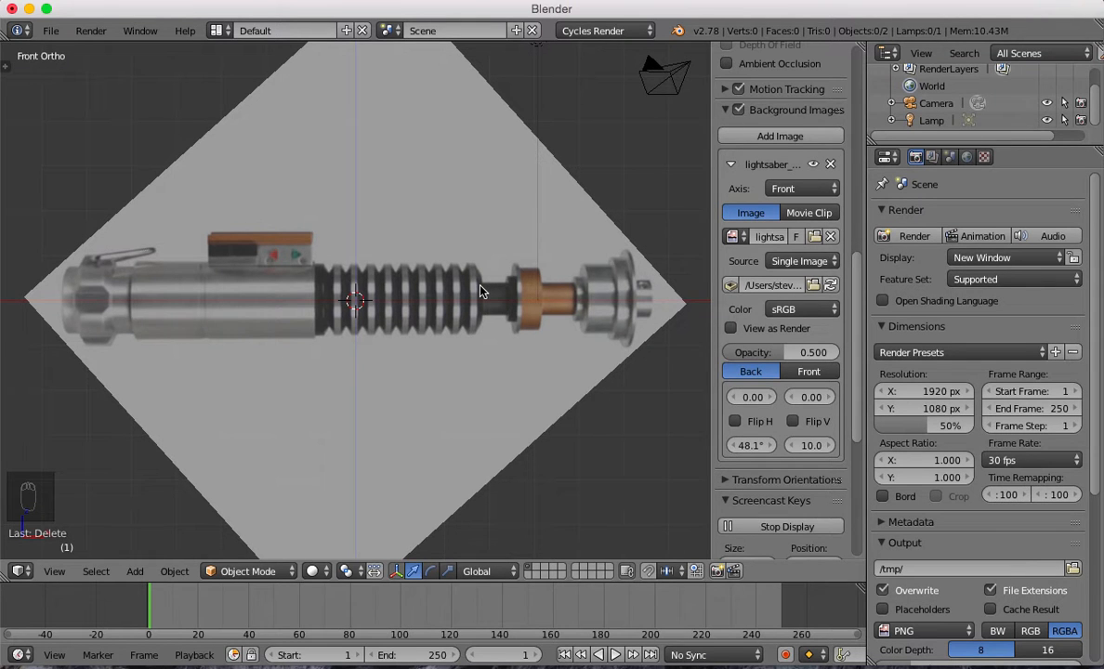
{"action": "key", "text": "shift+a"}
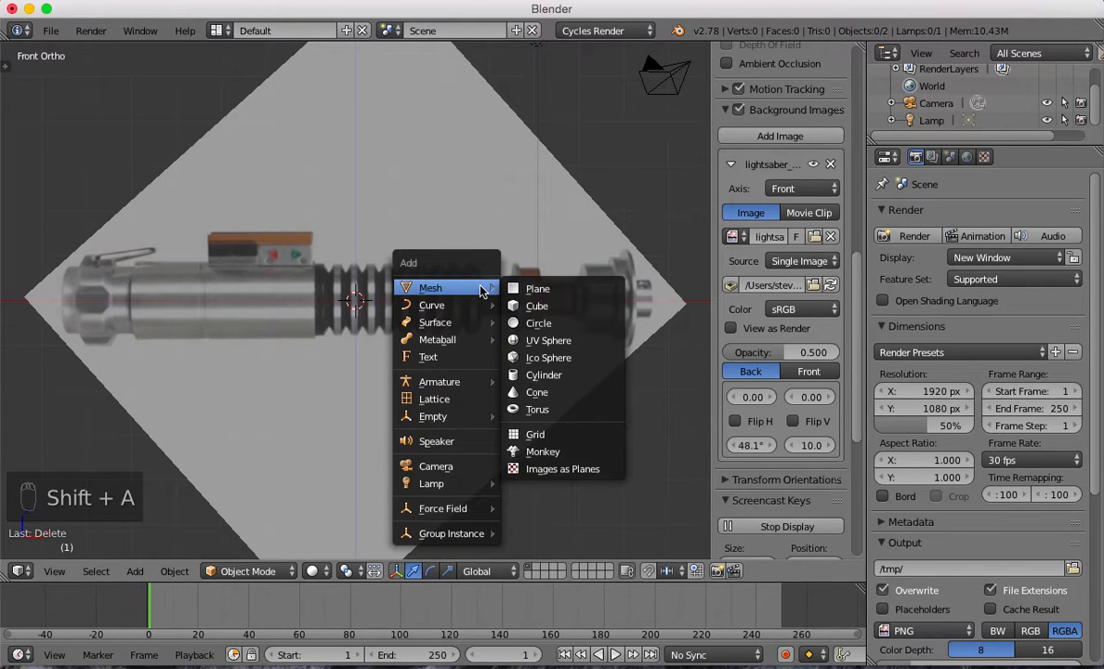
{"action": "left_click", "coordinate": [544, 375]}
{"action": "key", "text": "Tab"}
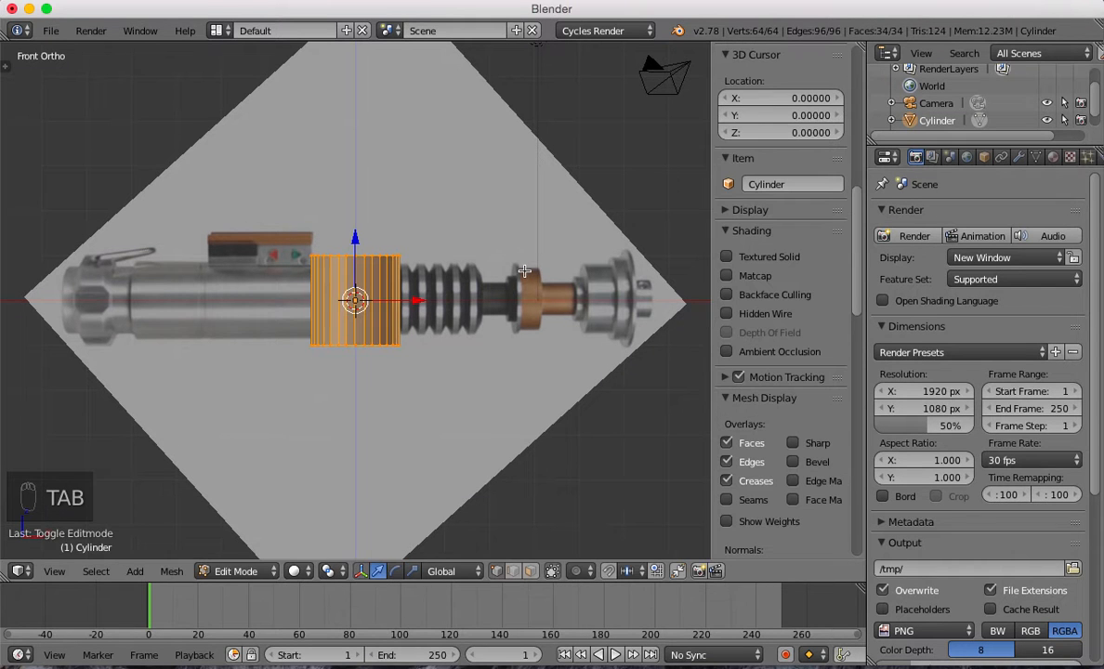
{"action": "key", "text": "r"}
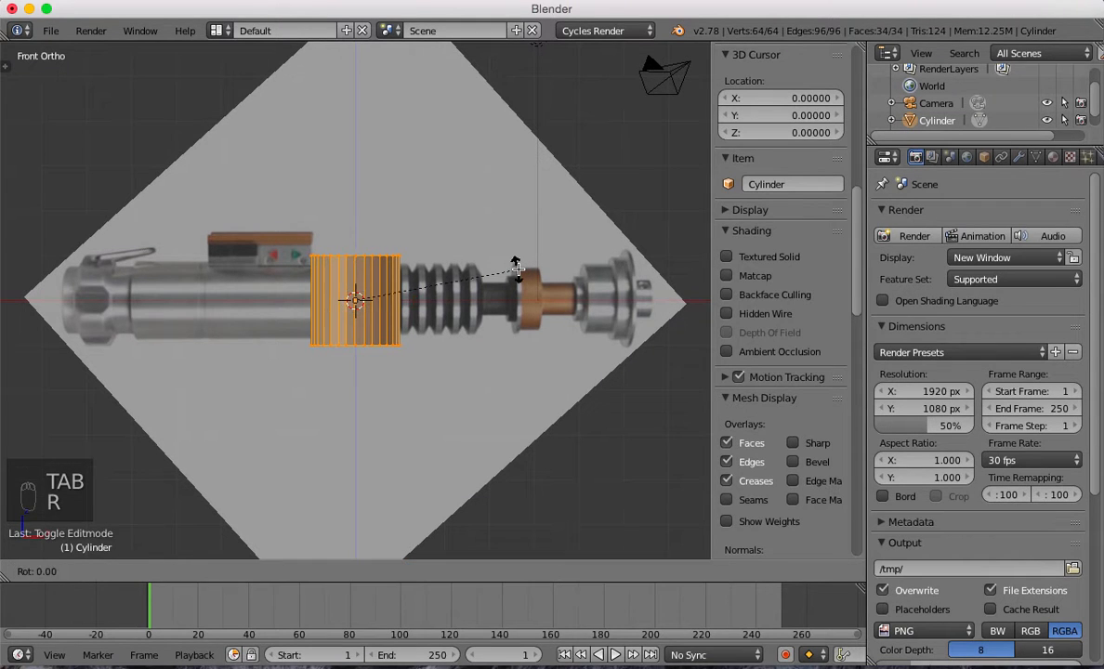
{"action": "key", "text": "9"}
{"action": "key", "text": "0"}
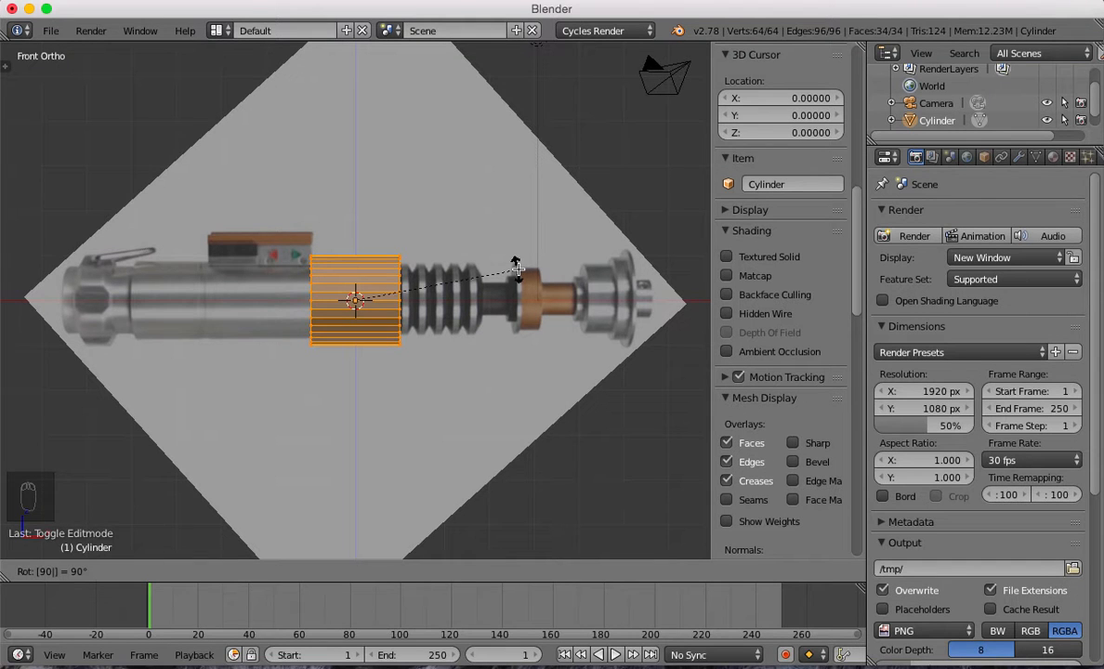
{"action": "key", "text": "Return"}
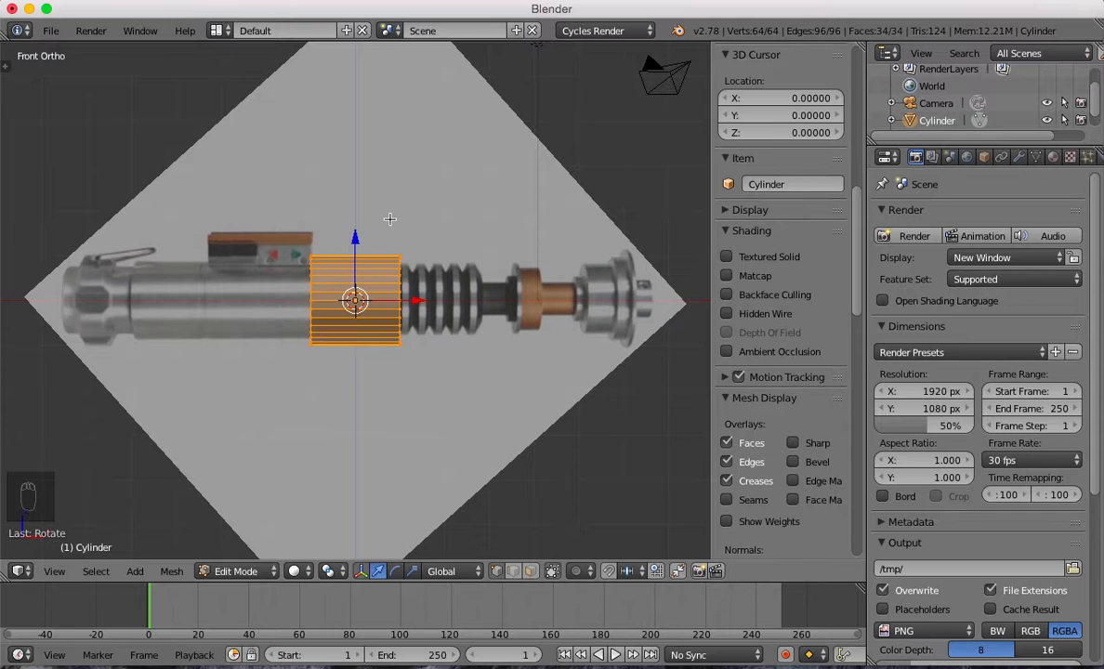
In wireframe display, delete the vertices of the cylinder's right end and select the entire remaining ring.
{"action": "key", "text": "z"}
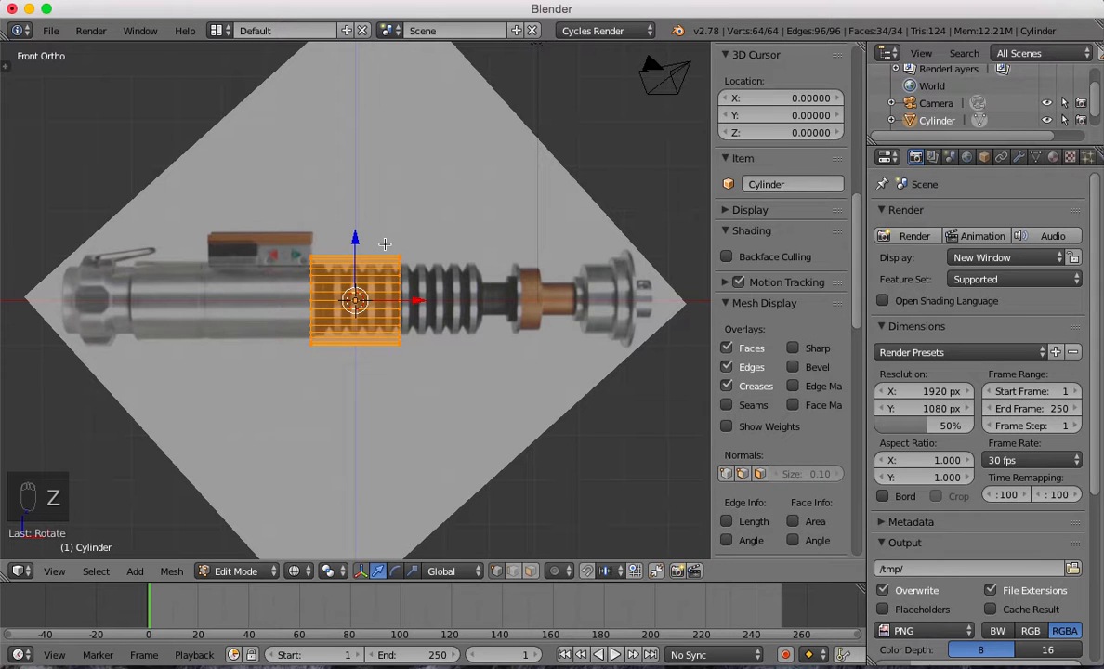
{"action": "key", "text": "a"}
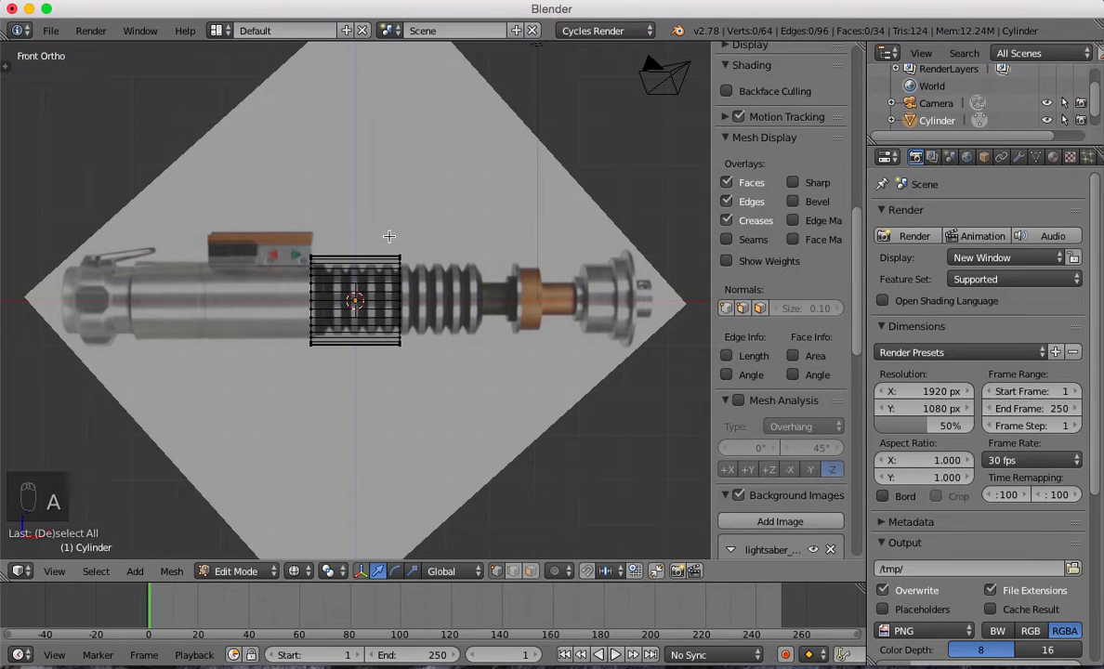
{"action": "key", "text": "b"}
{"action": "left_click_drag", "start_coordinate": [385, 221], "coordinate": [483, 444]}
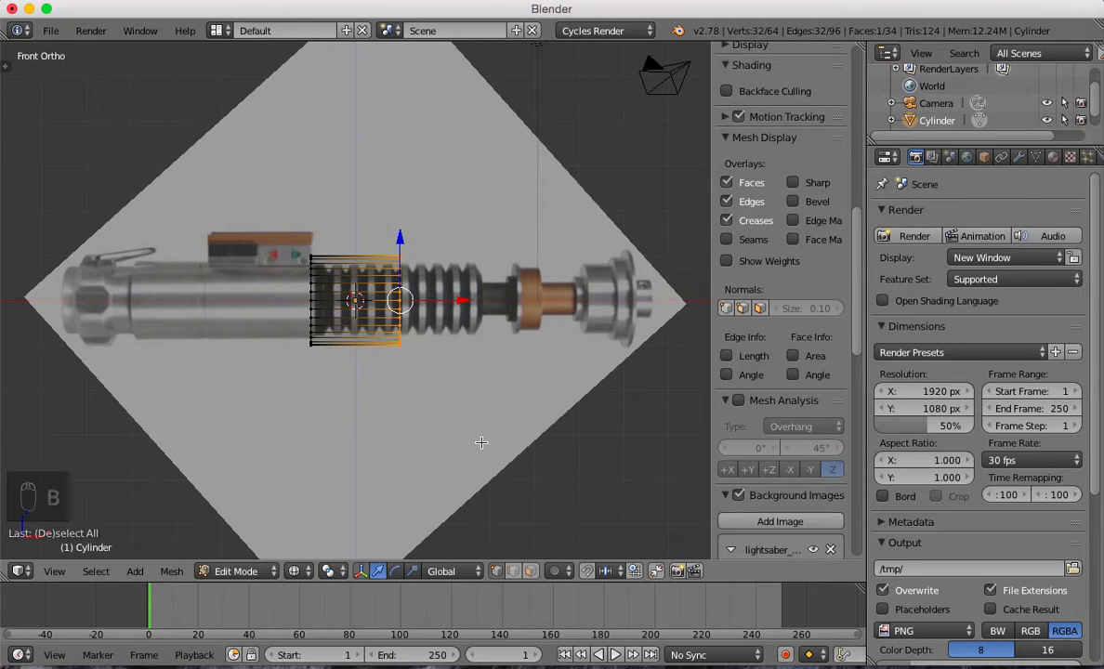
{"action": "key", "text": "x"}
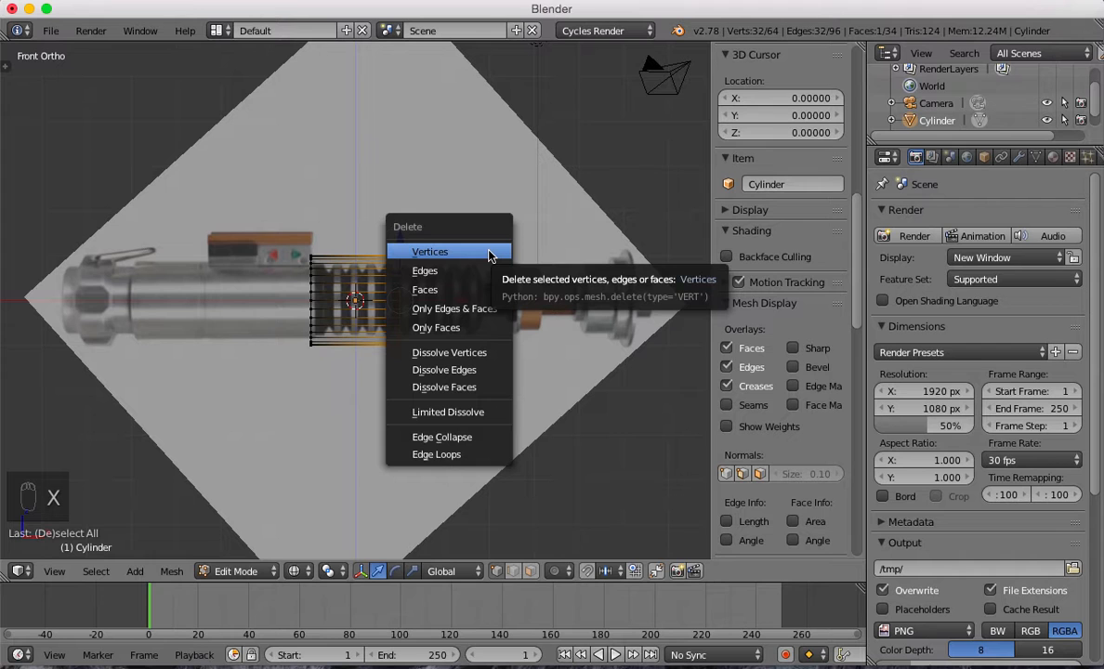
{"action": "left_click", "coordinate": [489, 255]}
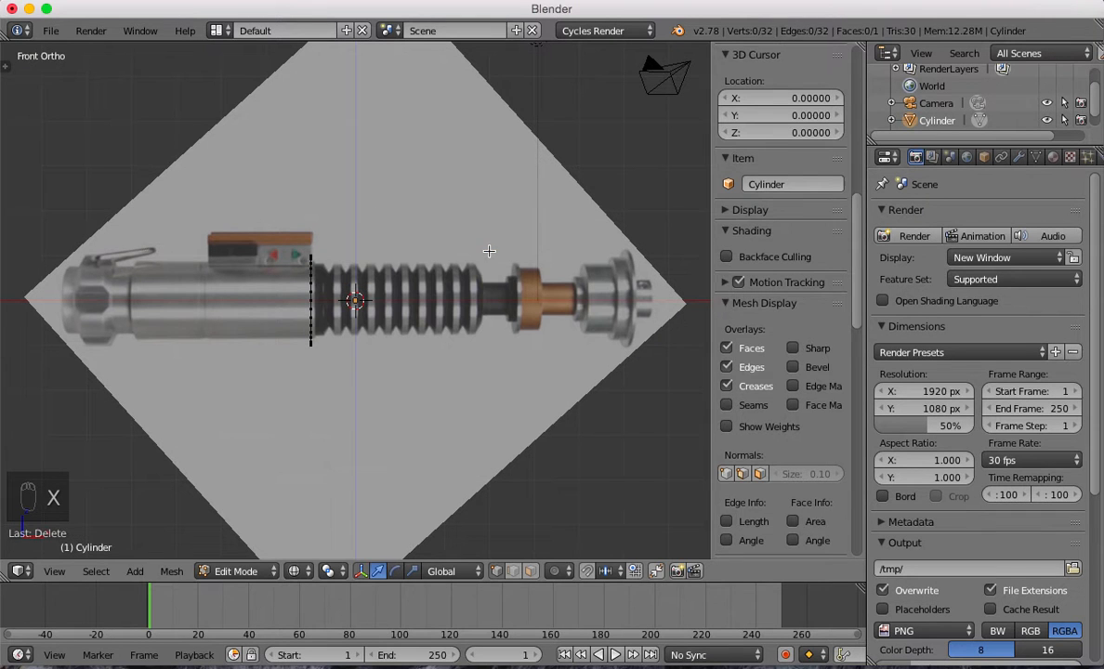
{"action": "key", "text": "a"}
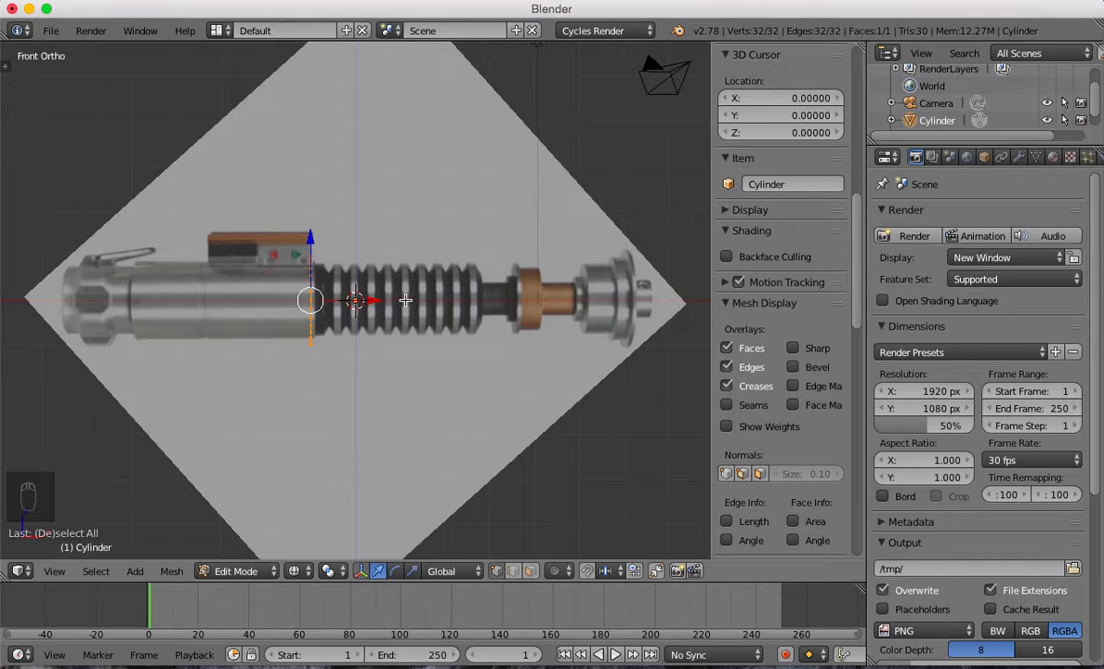
Move the ring along X to the hilt's left end and scale it to about 0.76 to match the end cap's outline.
{"action": "left_click_drag", "start_coordinate": [351, 299], "coordinate": [128, 298]}
{"action": "scroll", "coordinate": [128, 298], "scroll_direction": "up", "scroll_amount": 5}
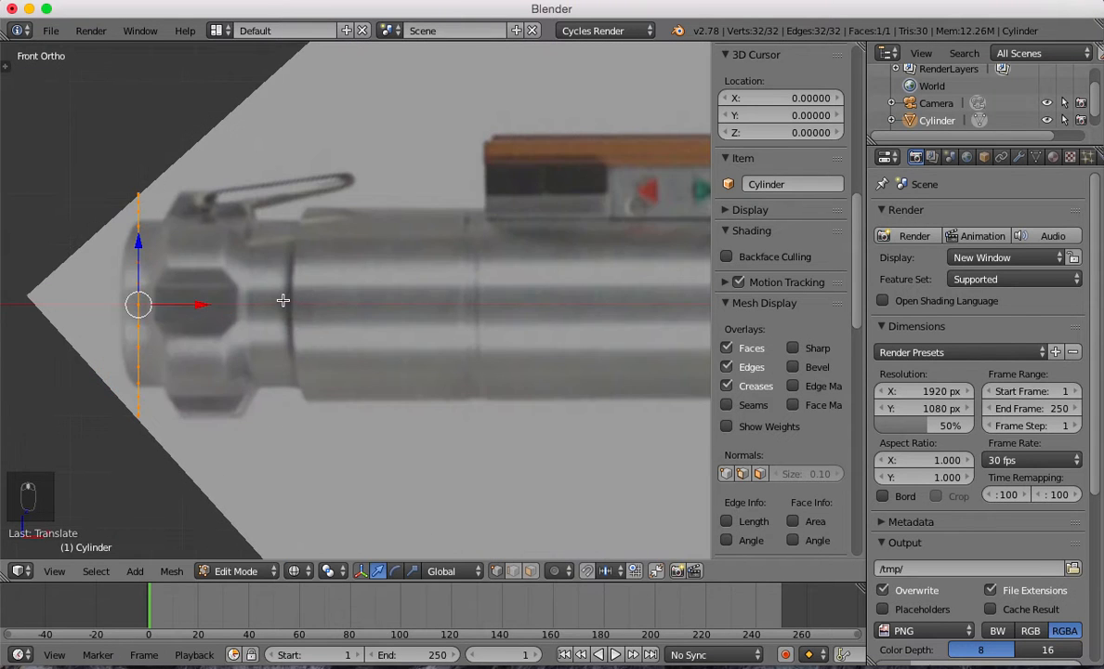
{"action": "scroll", "coordinate": [282, 301], "scroll_direction": "up", "scroll_amount": 1}
{"action": "middle_click_drag", "start_coordinate": [271, 298], "coordinate": [374, 305], "text": "shift"}
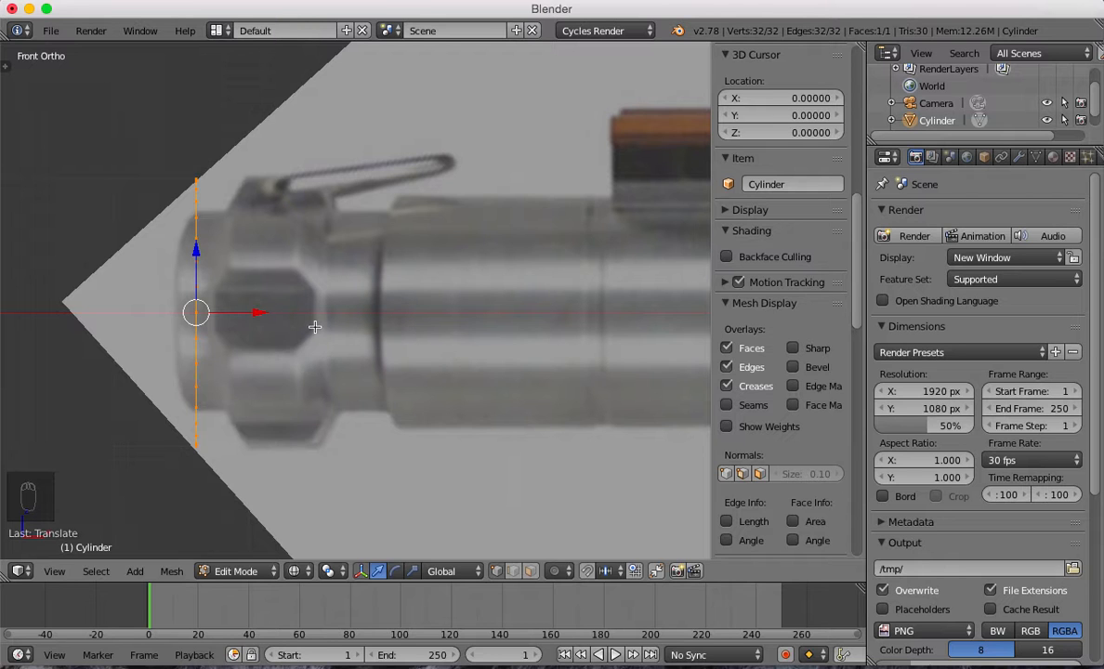
{"action": "key", "text": "s"}
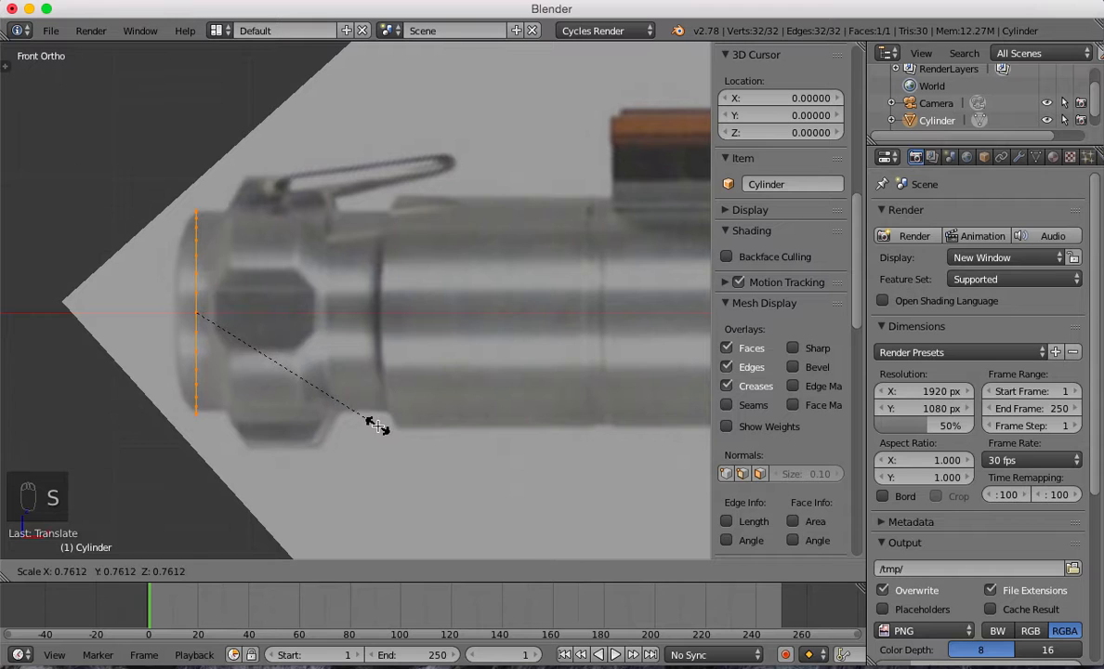
{"action": "left_click", "coordinate": [377, 426]}
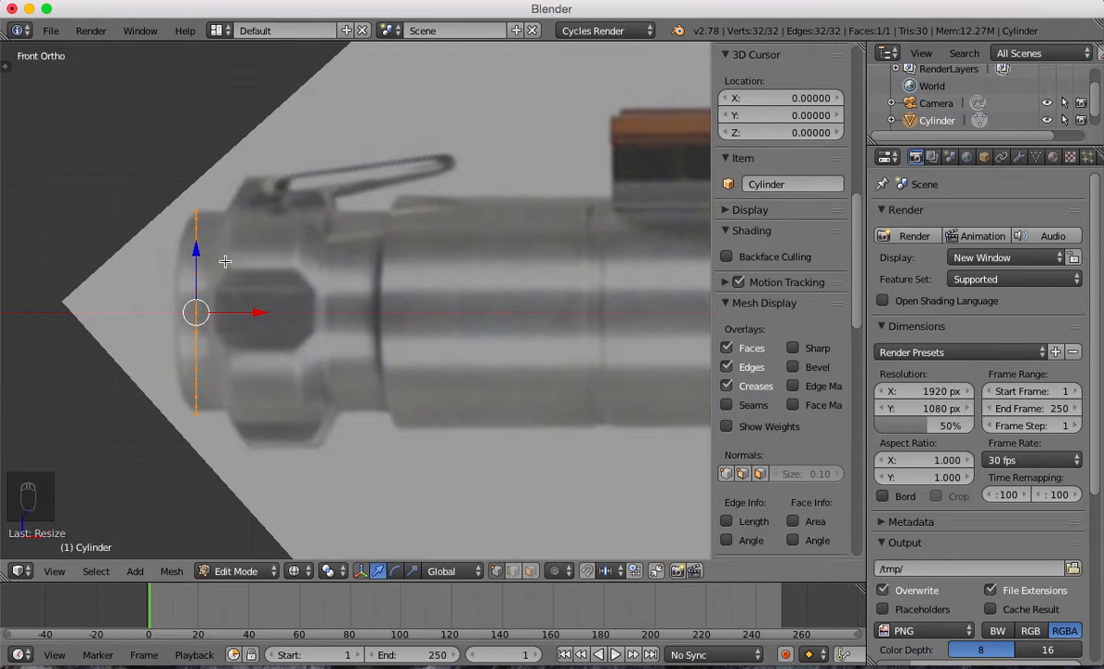
{"action": "key", "text": "g"}
{"action": "key", "text": "x"}
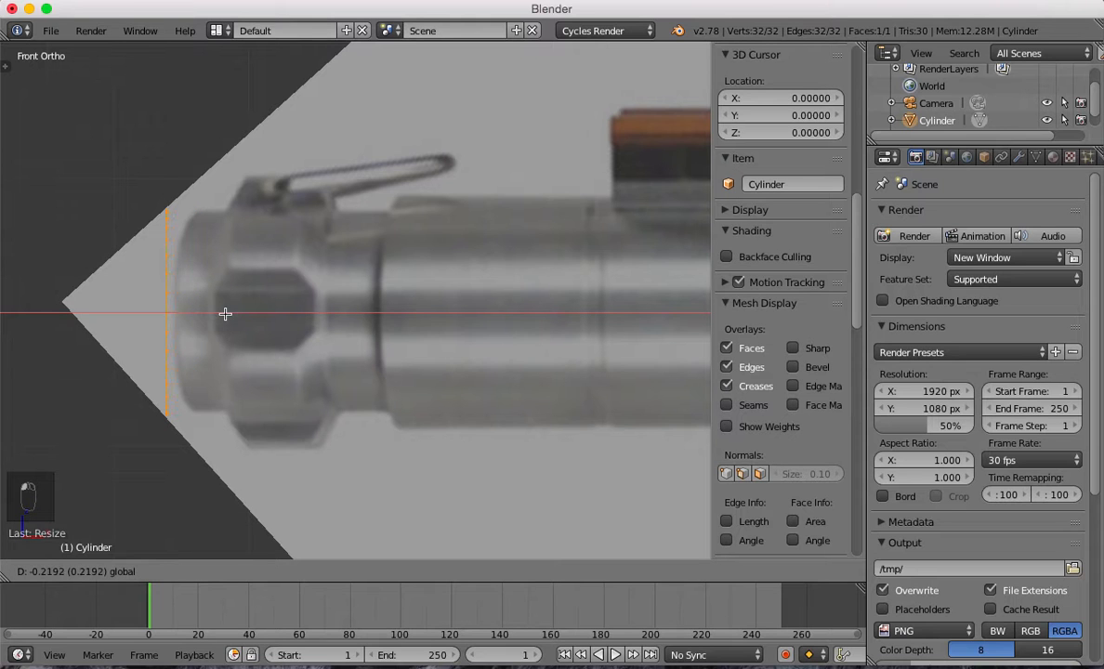
{"action": "left_click", "coordinate": [227, 261]}
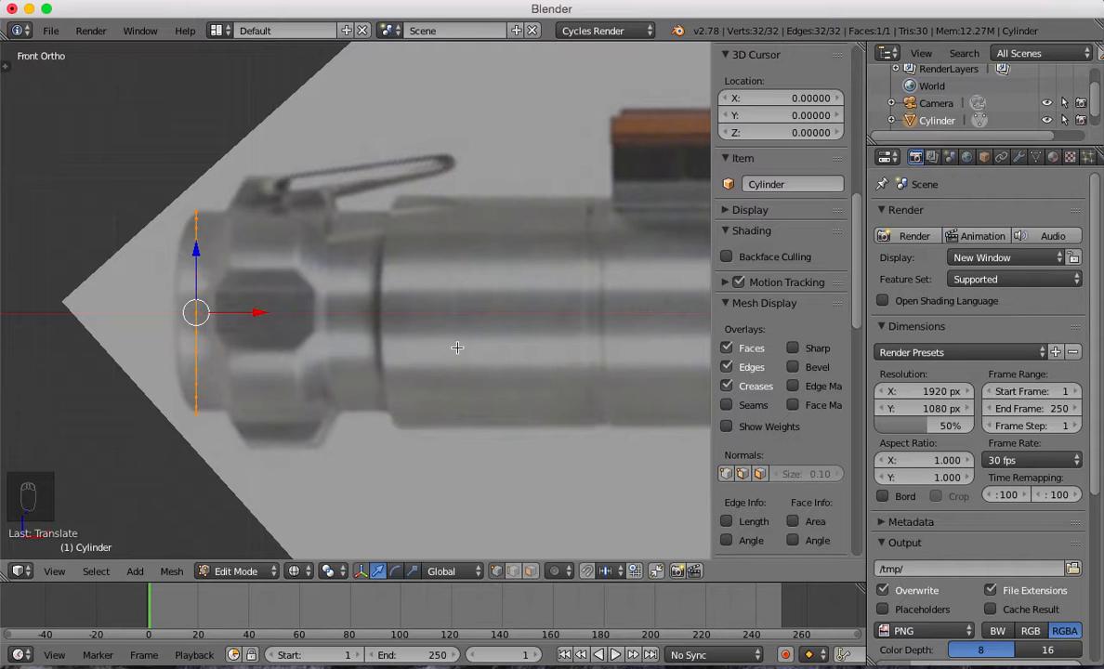
Extrude the ring about 0.21 toward the knob, and extrude a second short section for the knob's left bevel.
{"action": "middle_click_drag", "start_coordinate": [480, 306], "coordinate": [6, 265], "text": "shift"}
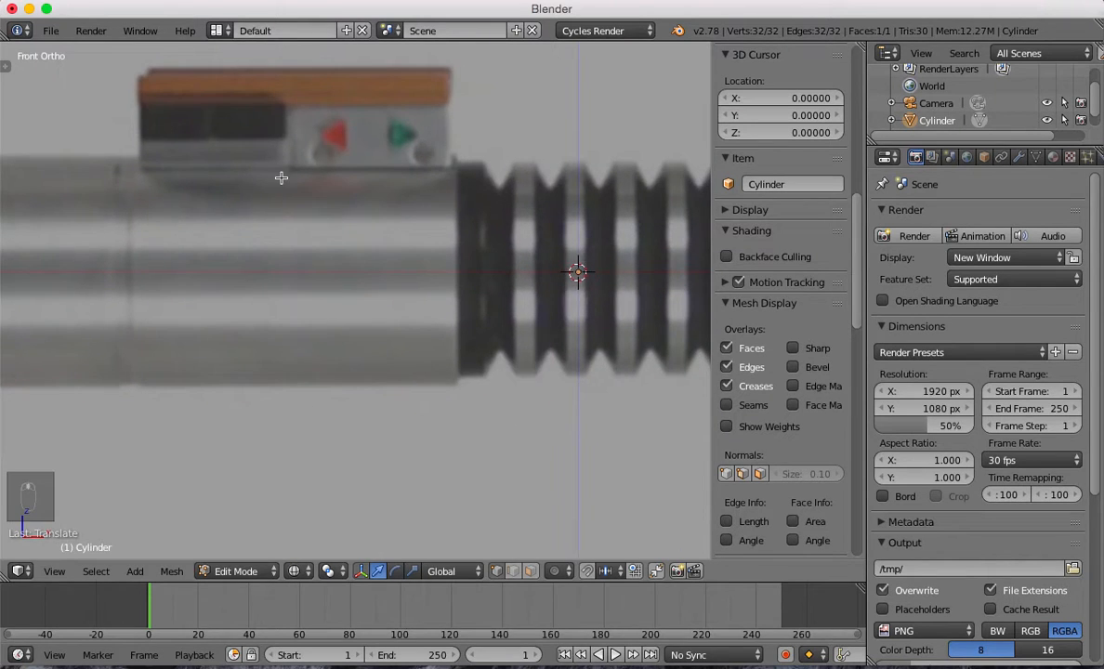
{"action": "middle_click_drag", "start_coordinate": [610, 302], "coordinate": [219, 303], "text": "shift"}
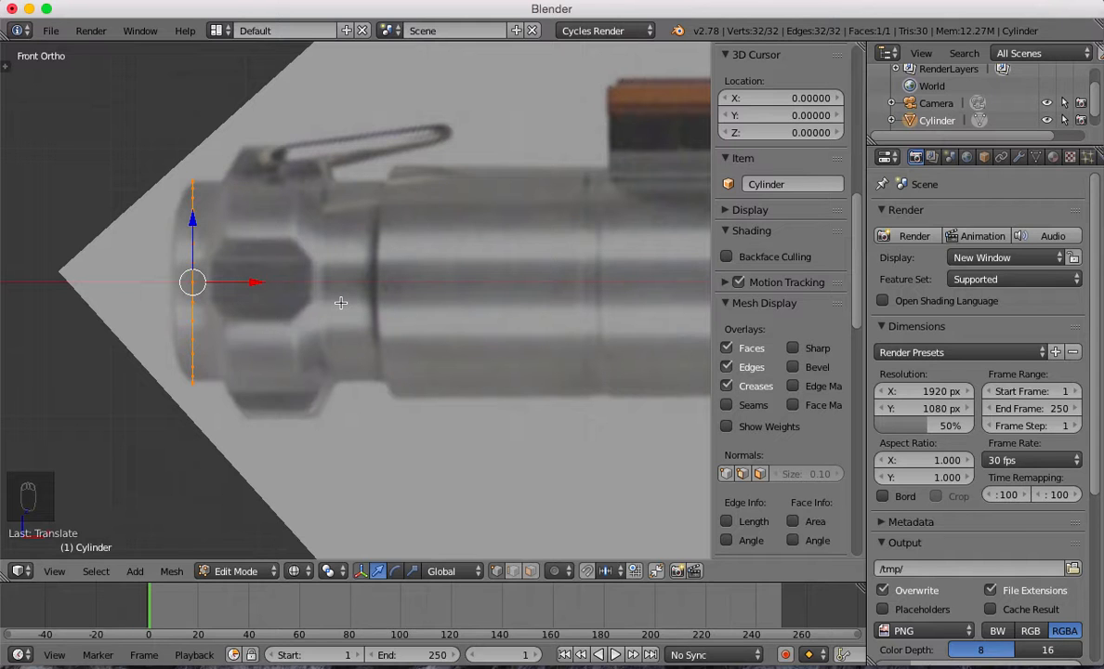
{"action": "key", "text": "e"}
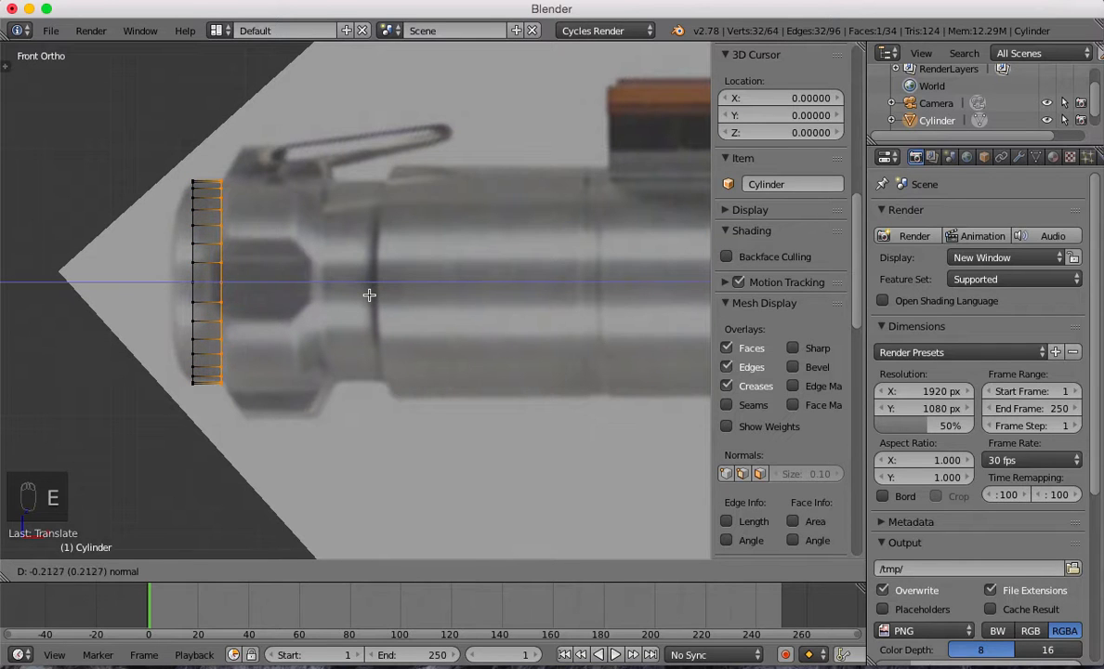
{"action": "left_click", "coordinate": [368, 295]}
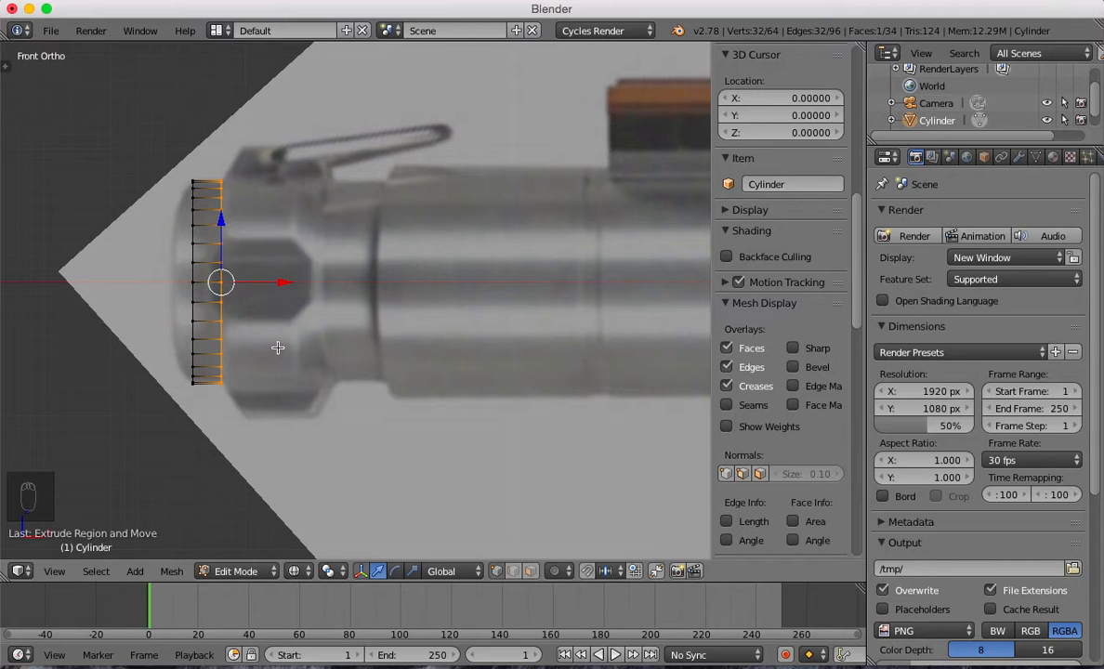
{"action": "key", "text": "e"}
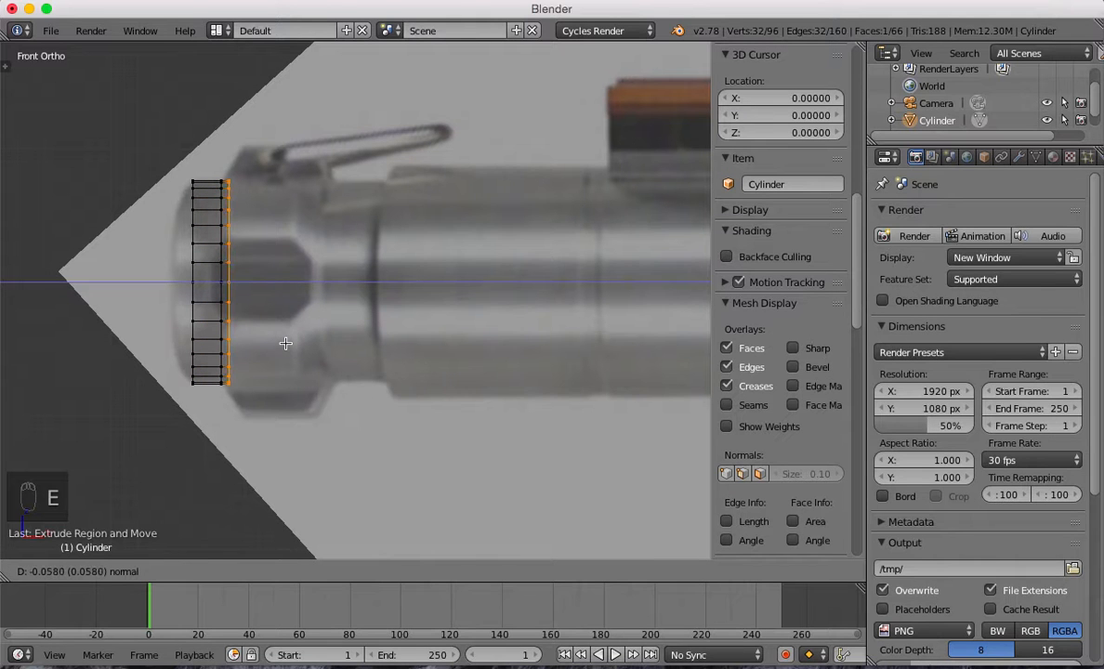
{"action": "left_click", "coordinate": [264, 298]}
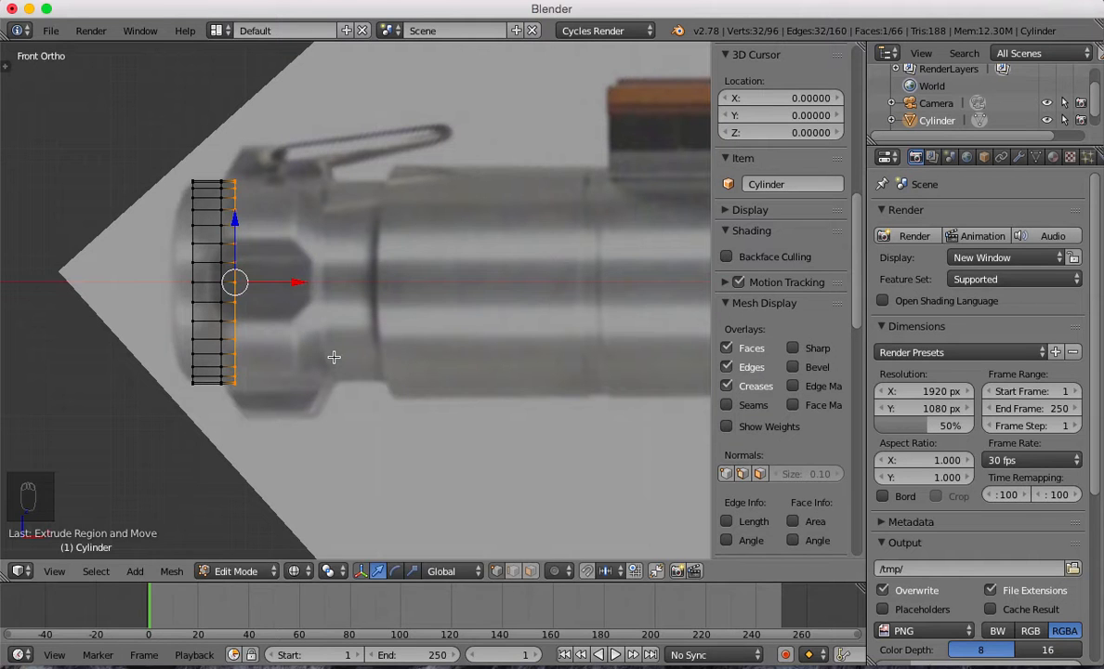
Extrude the ring about 0.6 across the knob plus a short right bevel section, and shift the bevel's inner edge loop slightly right.
{"action": "key", "text": "e"}
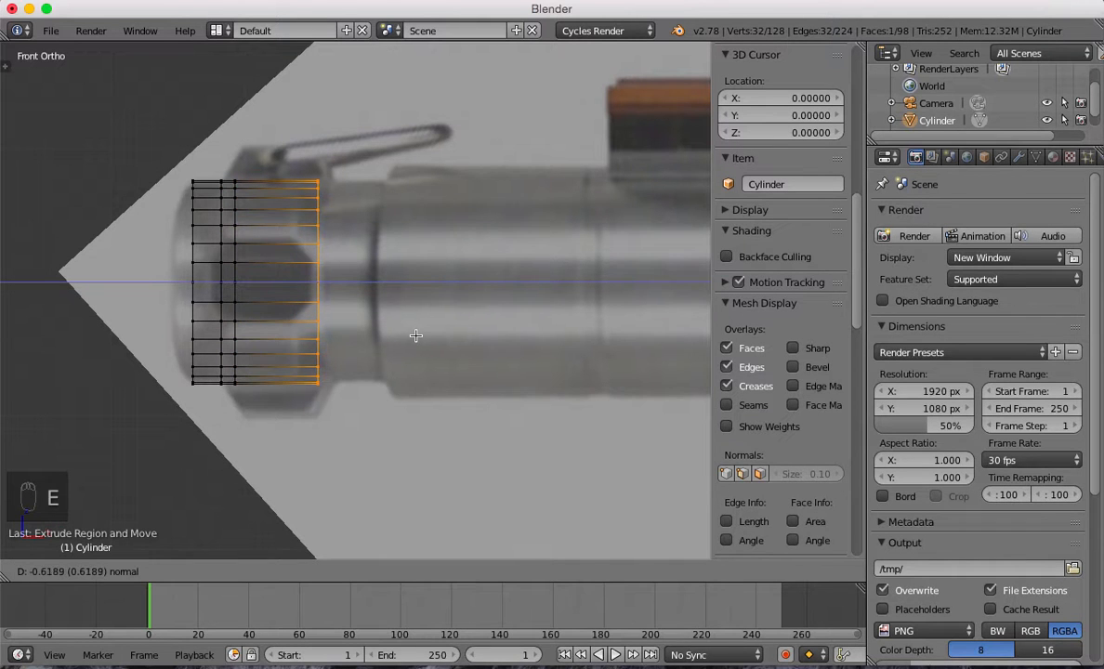
{"action": "left_click", "coordinate": [418, 335]}
{"action": "key", "text": "e"}
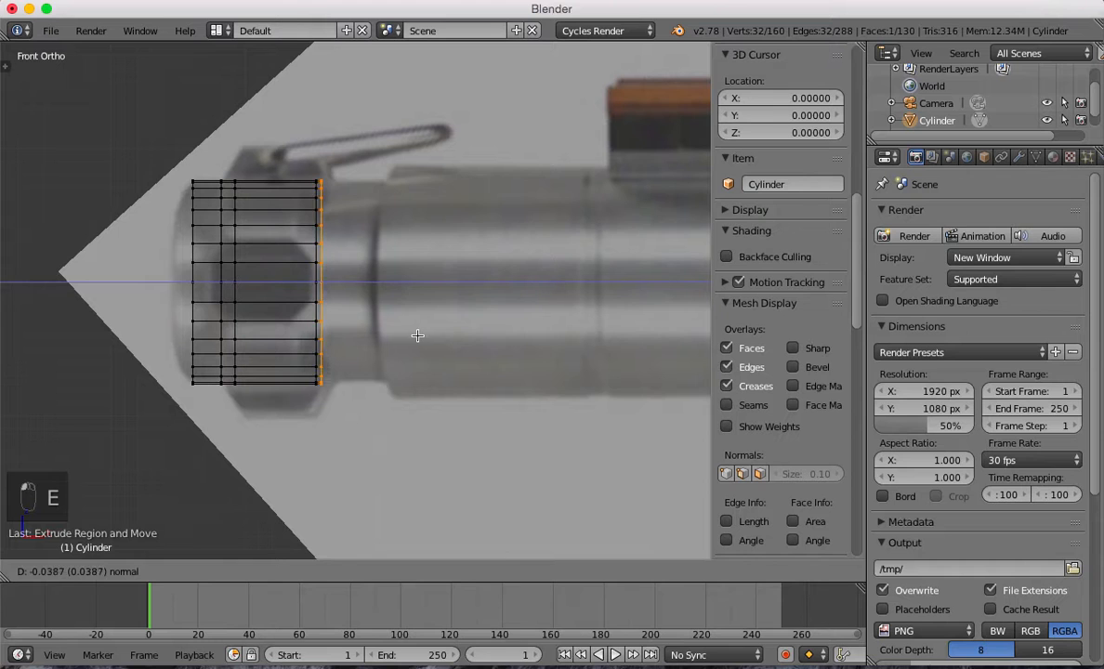
{"action": "left_click", "coordinate": [427, 328]}
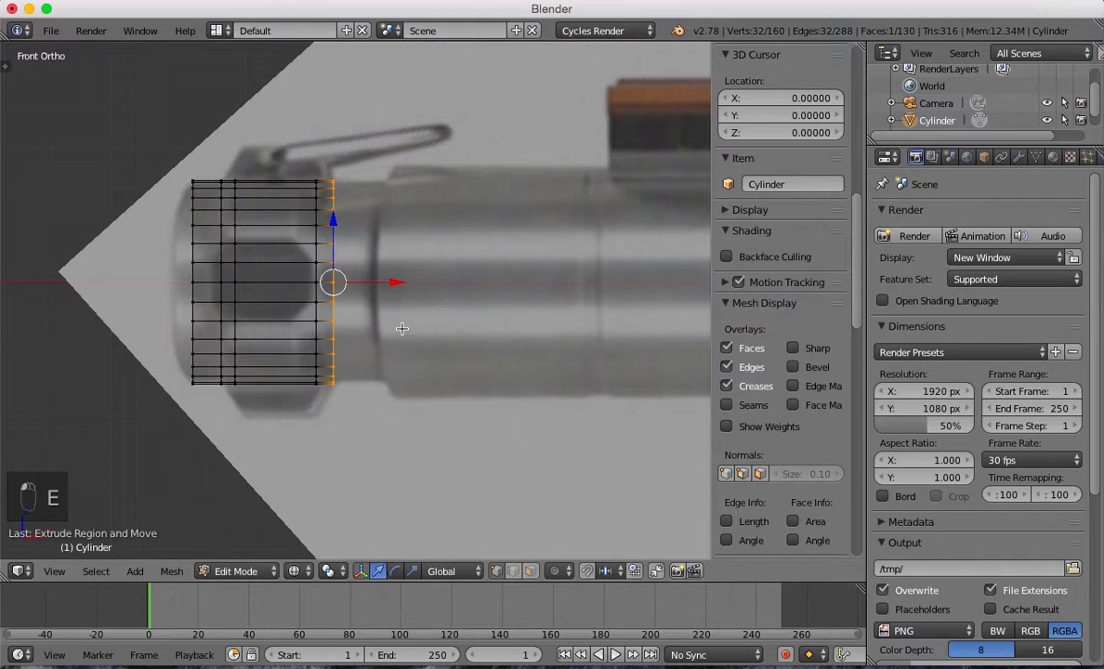
{"action": "right_click", "coordinate": [317, 313], "text": "alt"}
{"action": "left_click_drag", "start_coordinate": [371, 283], "coordinate": [352, 287]}
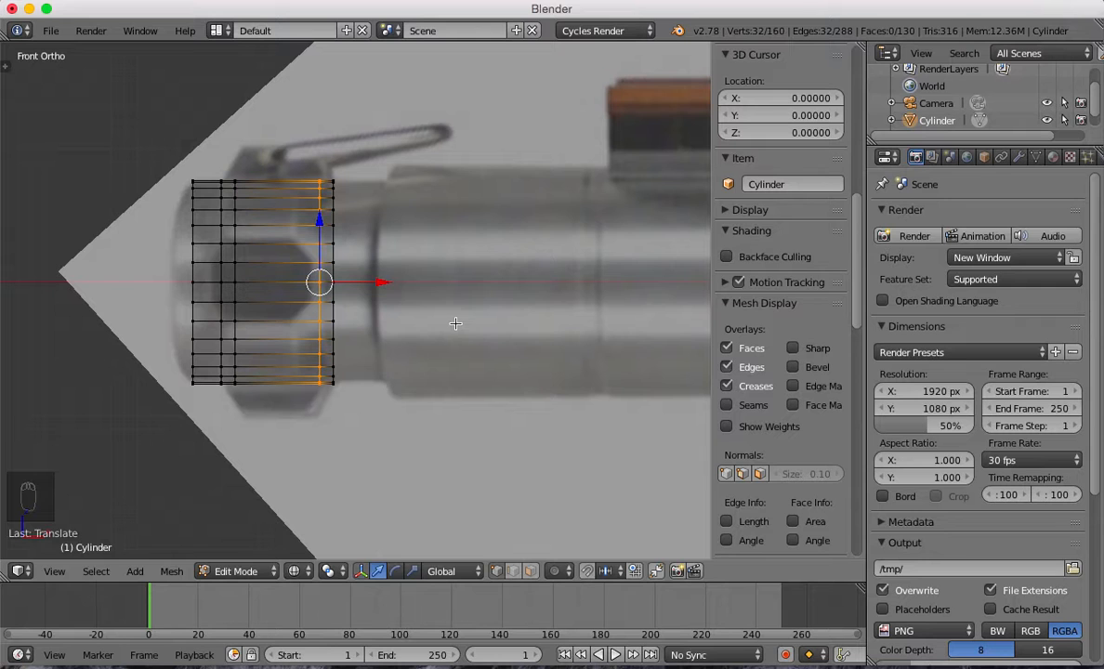
In face select mode, scale the knob's wide middle face loop by about 1.17 on every axis except X.
{"action": "key", "text": "ctrl+Tab"}
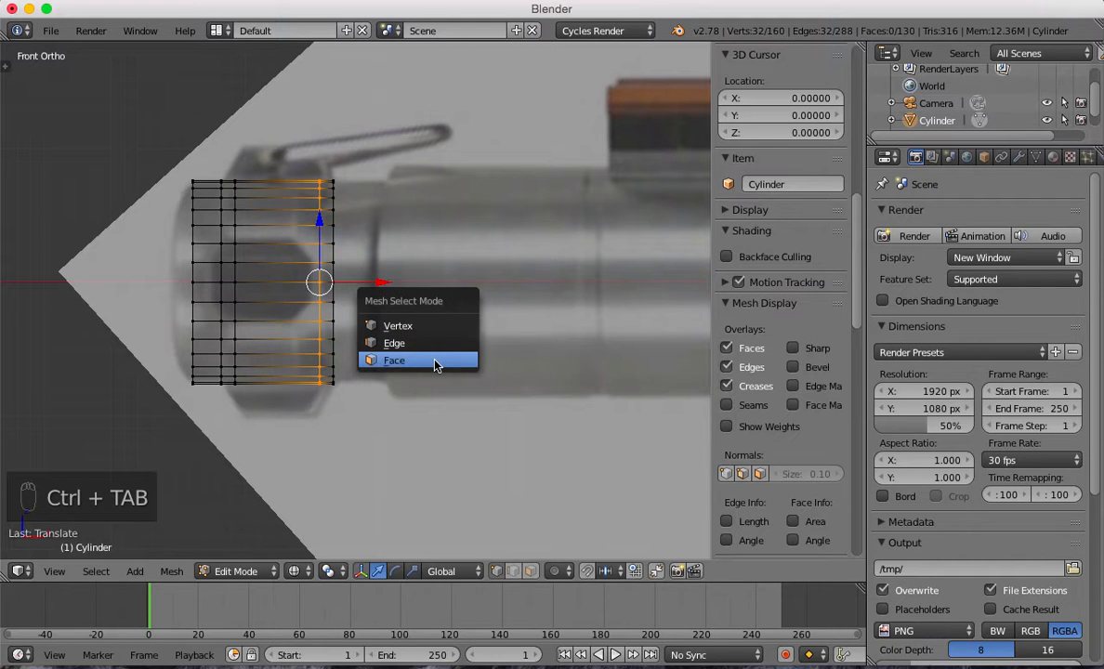
{"action": "left_click", "coordinate": [434, 362]}
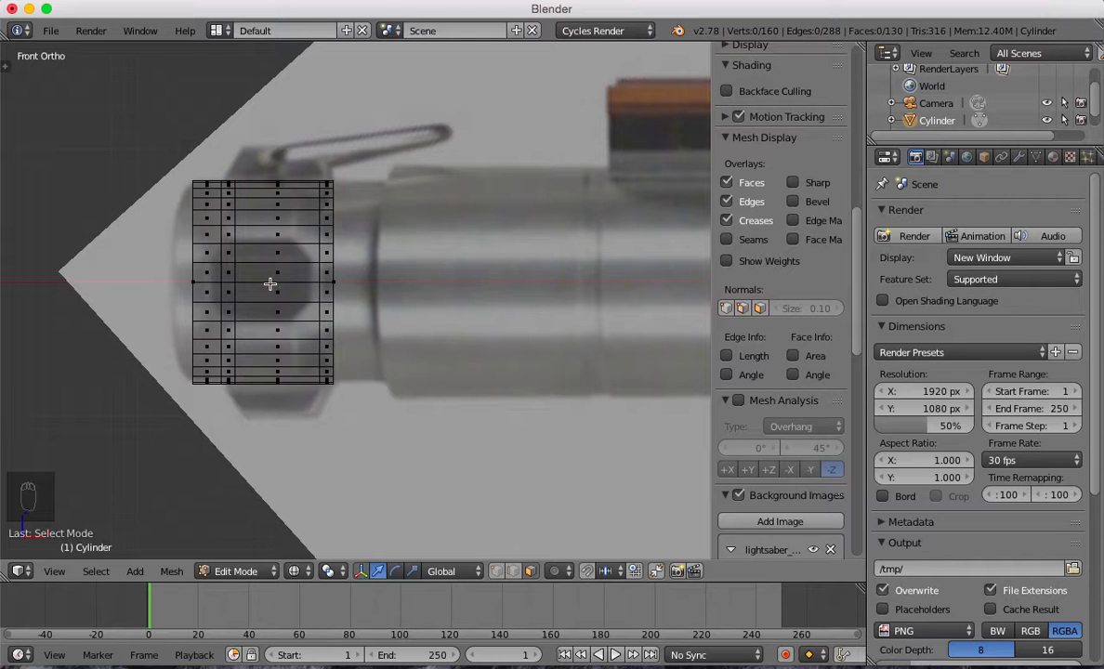
{"action": "scroll", "coordinate": [272, 287], "scroll_direction": "up", "scroll_amount": 3}
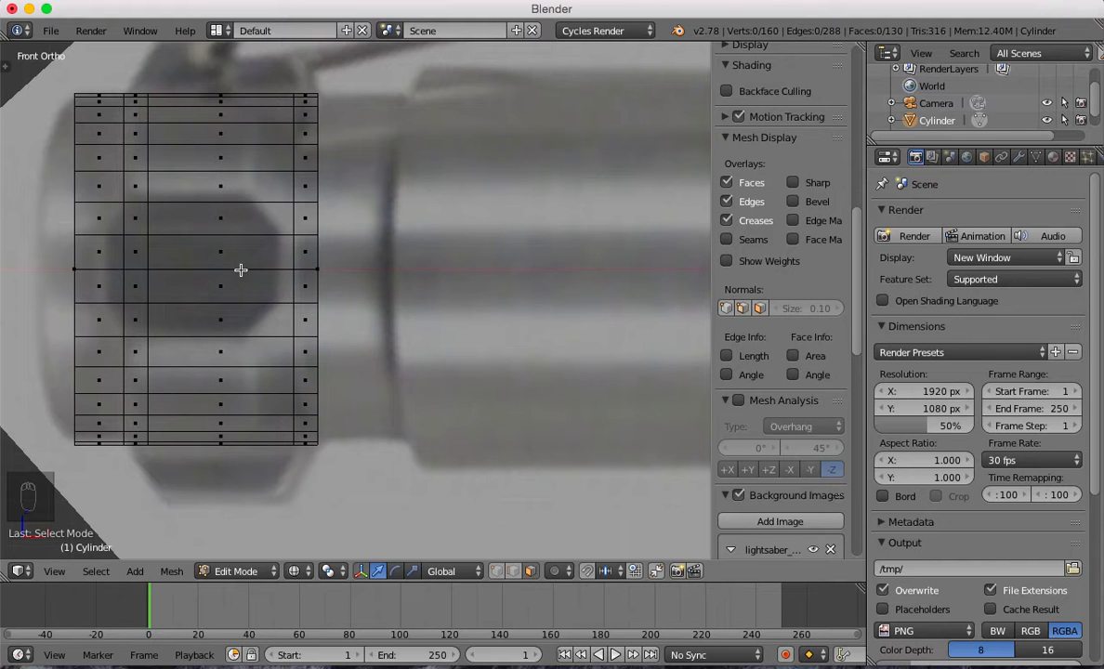
{"action": "right_click", "coordinate": [241, 269], "text": "alt"}
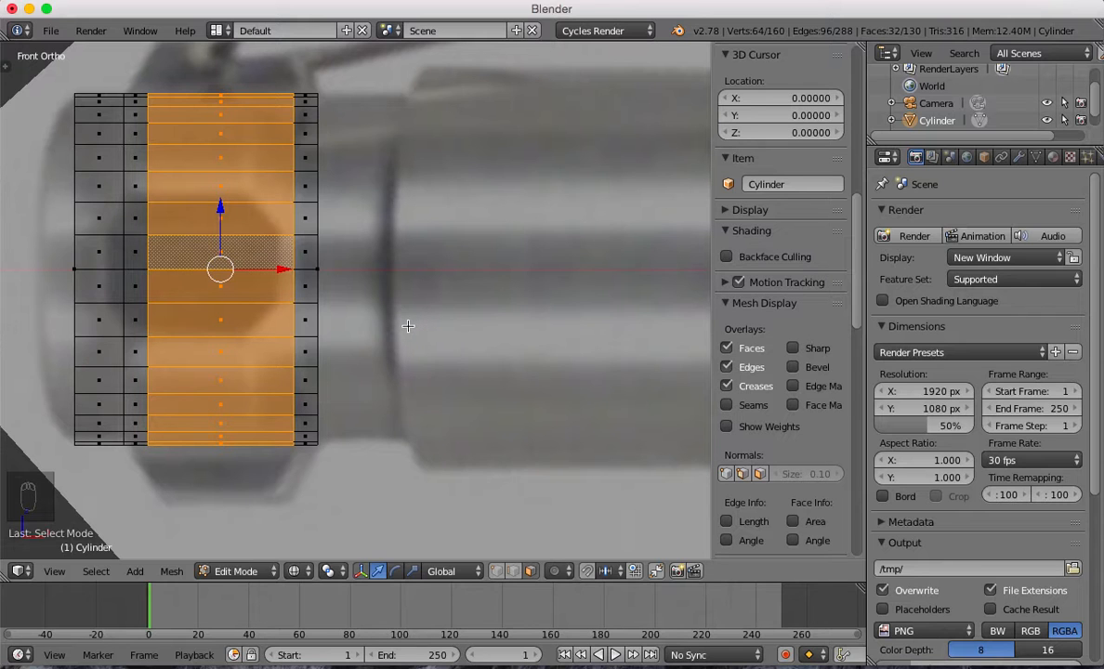
{"action": "scroll", "coordinate": [407, 325], "scroll_direction": "down", "scroll_amount": 1}
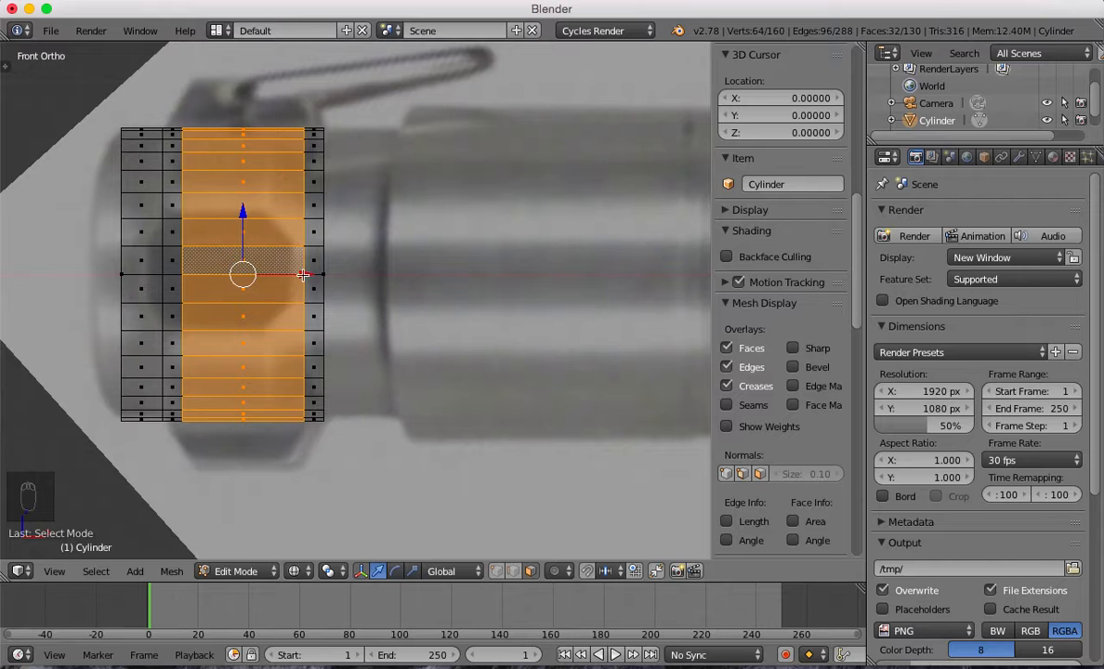
{"action": "middle_click_drag", "start_coordinate": [258, 221], "coordinate": [295, 251]}
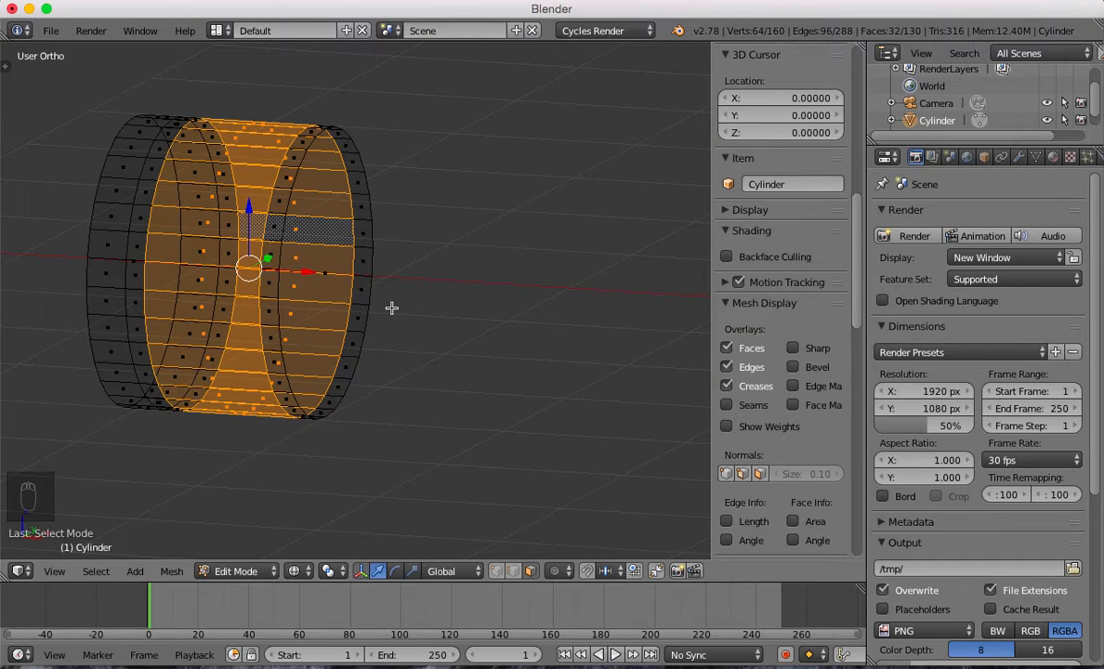
{"action": "key", "text": "KP_3"}
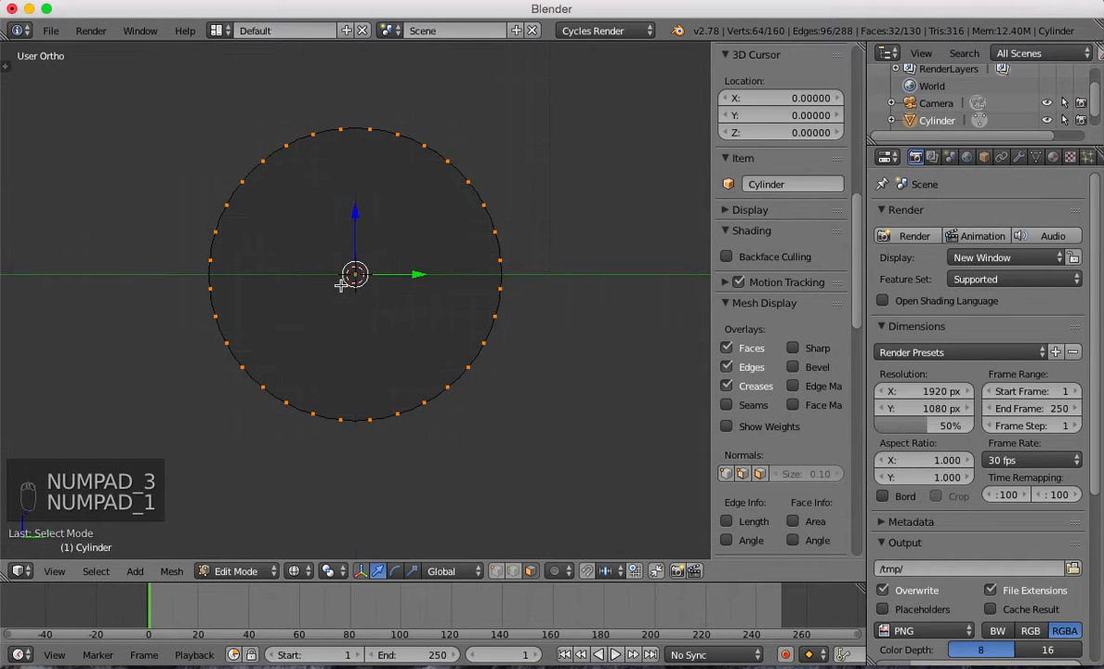
{"action": "key", "text": "KP_1"}
{"action": "key", "text": "s"}
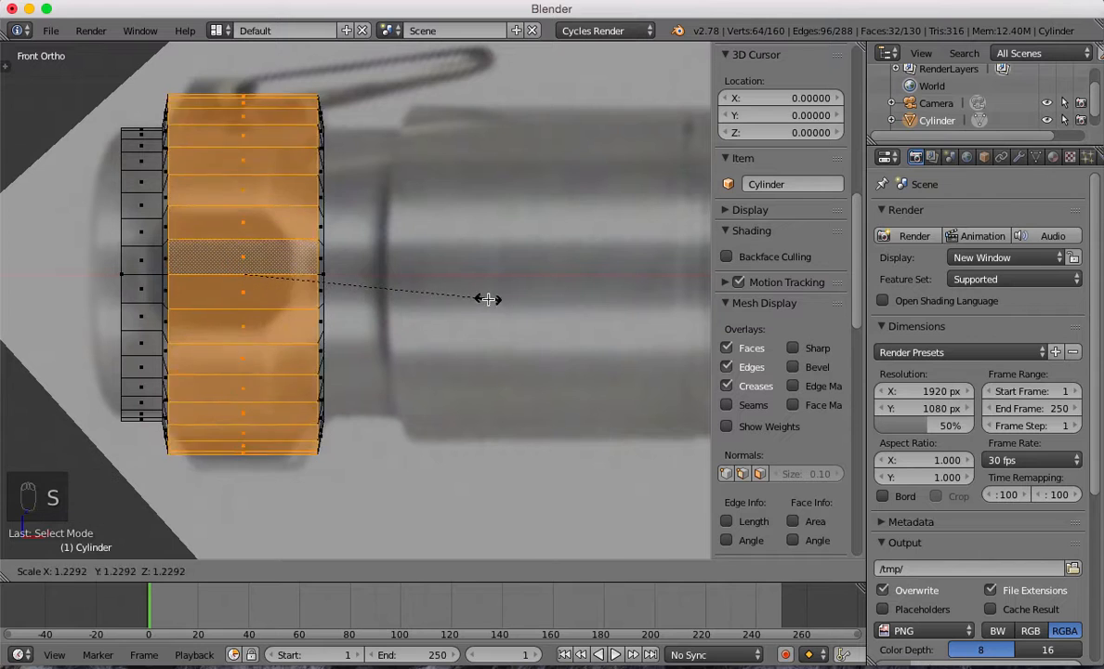
{"action": "right_click", "coordinate": [487, 299]}
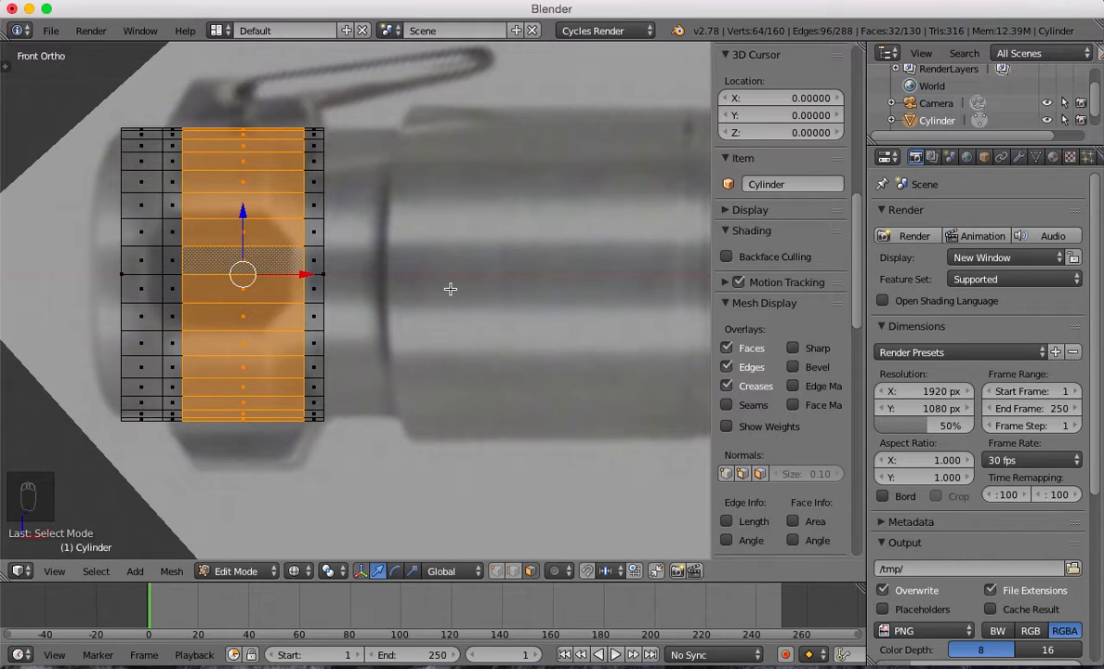
{"action": "key", "text": "s"}
{"action": "key", "text": "shift+x"}
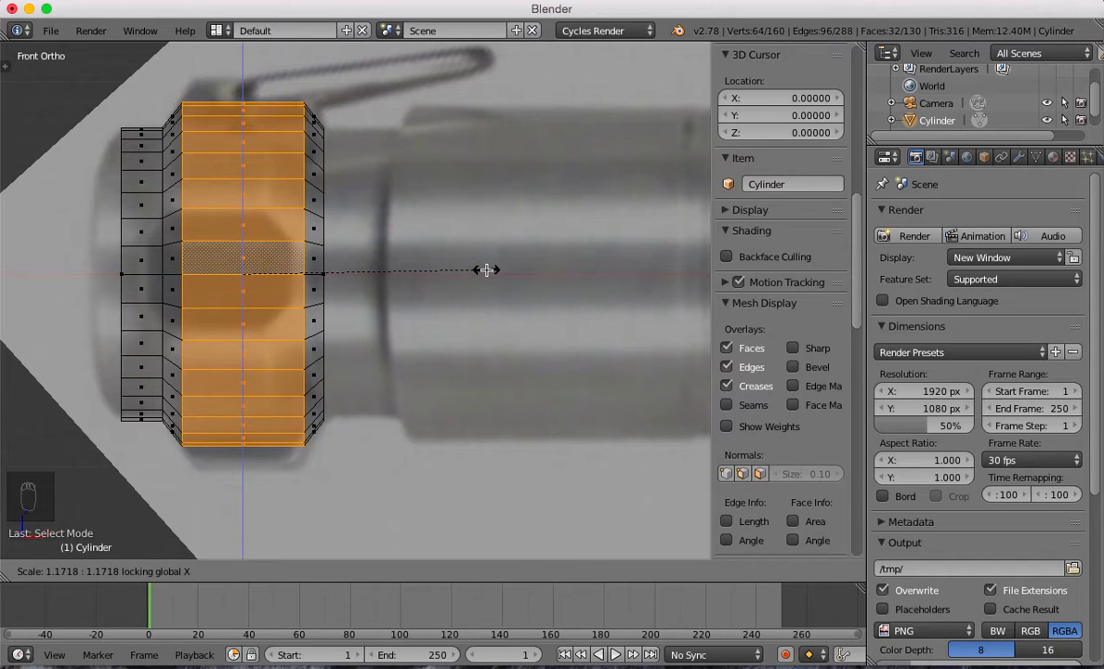
{"action": "left_click", "coordinate": [487, 270]}
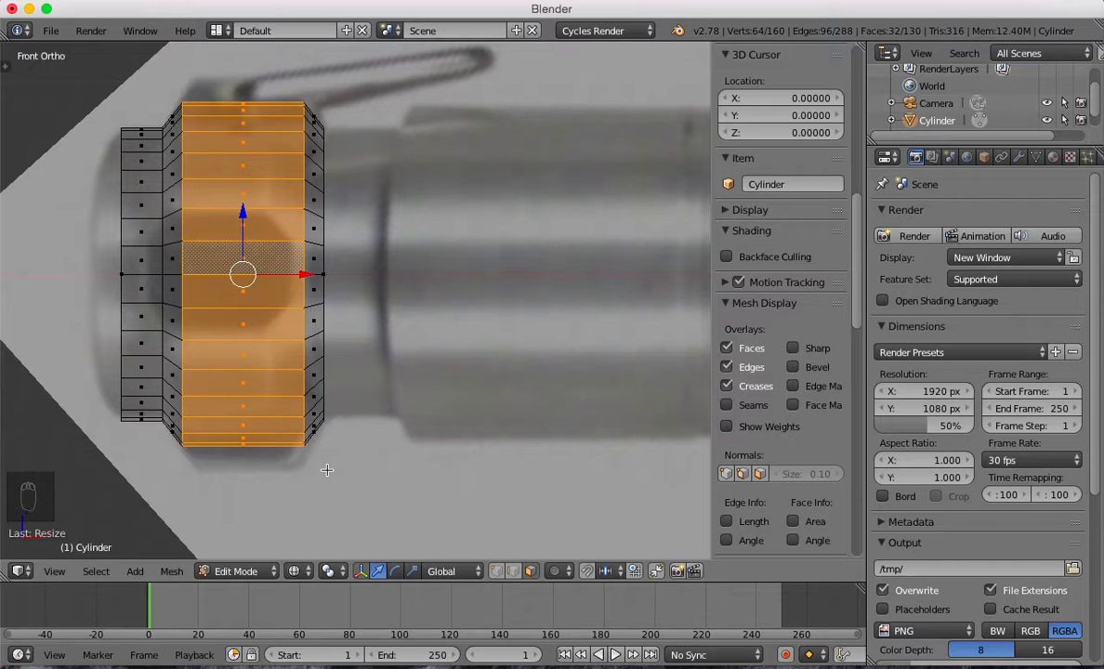
In vertex select mode, select the mesh's right end ring and extrude it across the narrow neck to the main tube's edge.
{"action": "key", "text": "ctrl+Tab"}
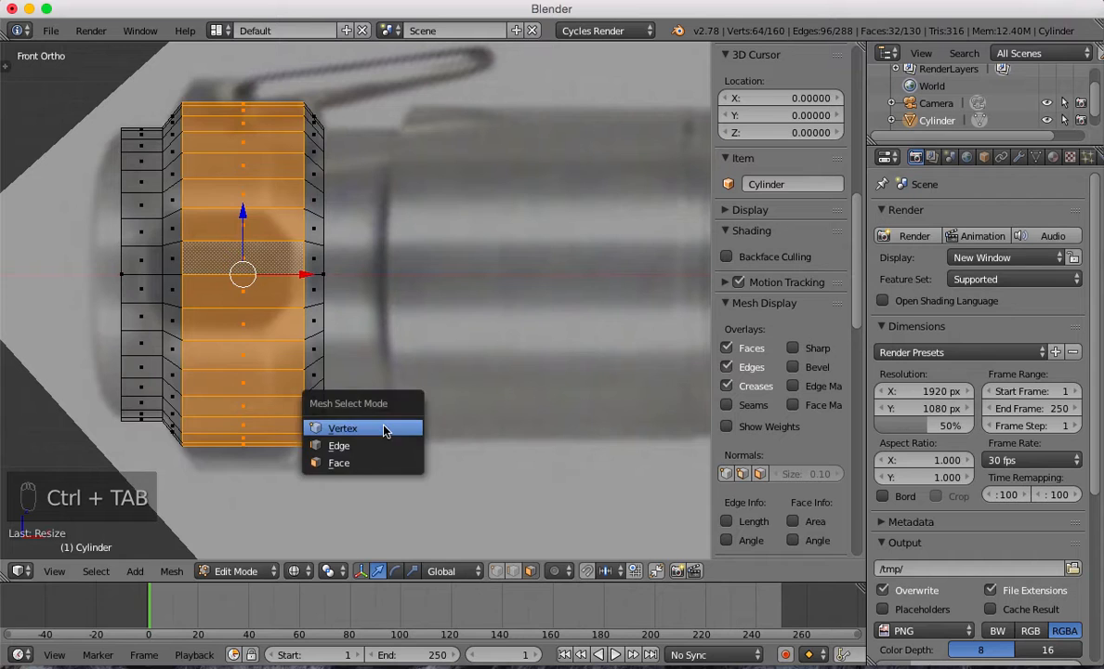
{"action": "left_click", "coordinate": [384, 426]}
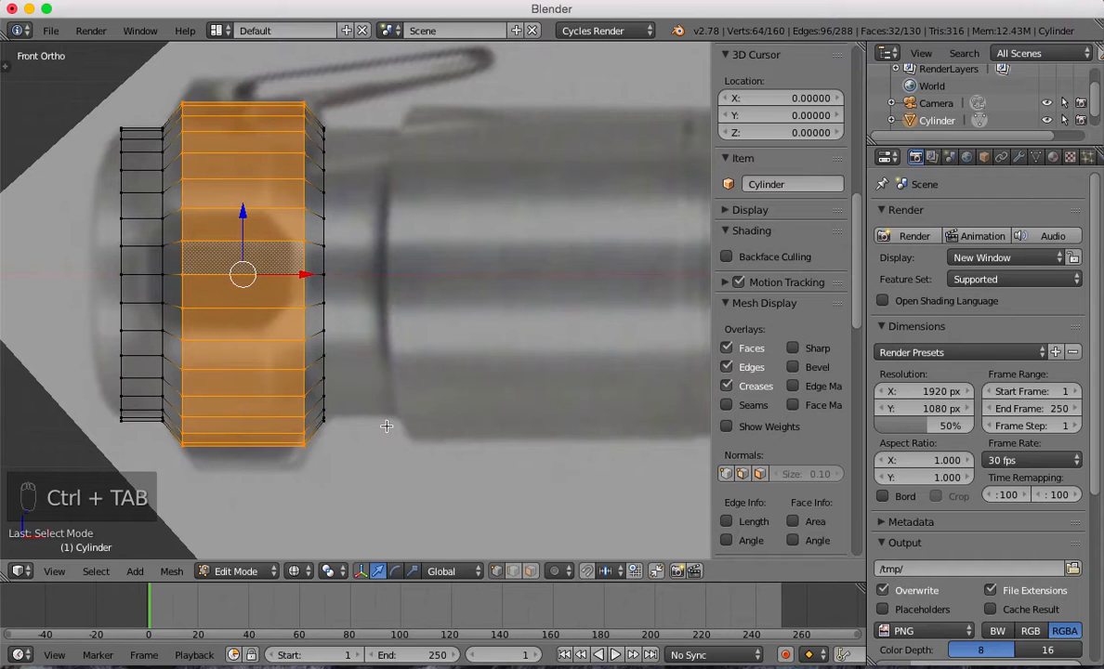
{"action": "right_click", "coordinate": [323, 340], "text": "alt"}
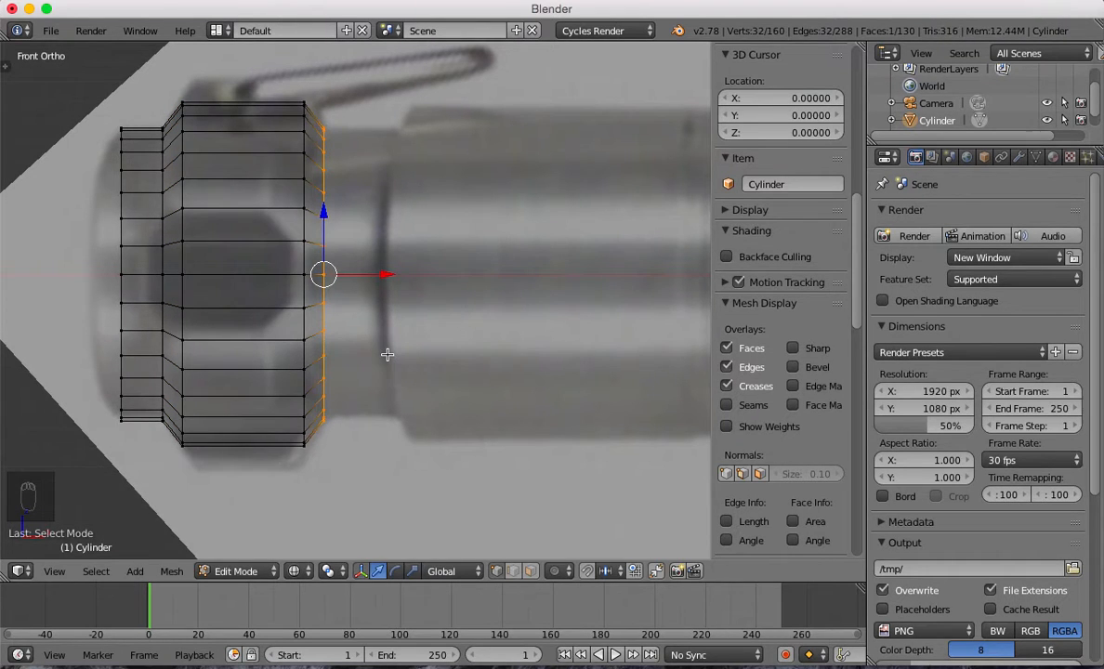
{"action": "key", "text": "e"}
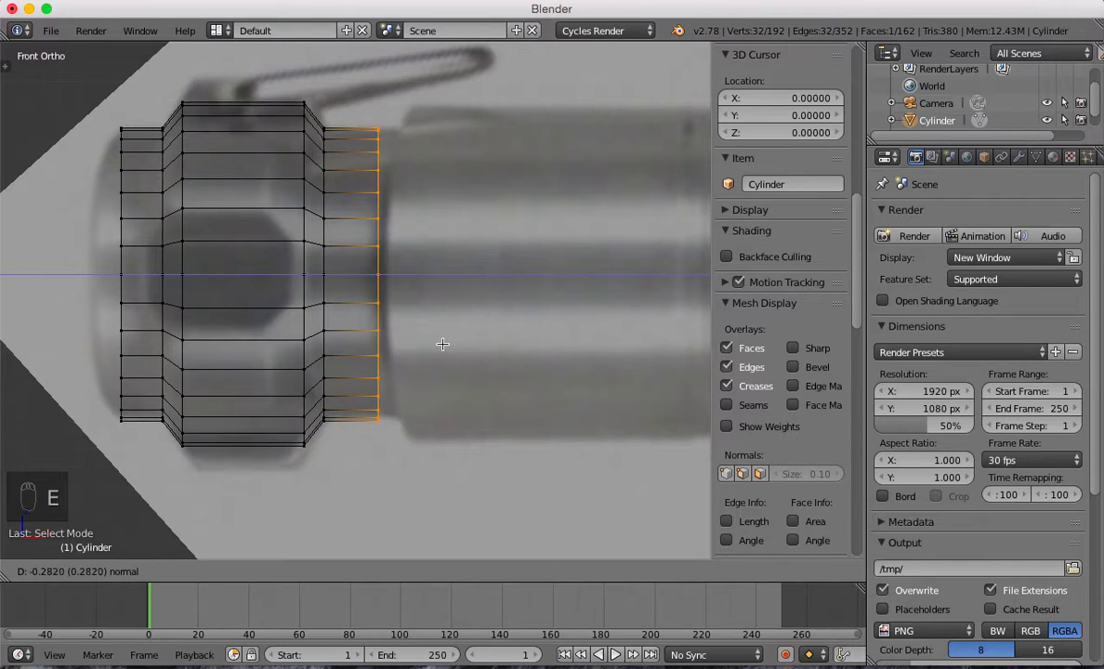
{"action": "left_click", "coordinate": [460, 340]}
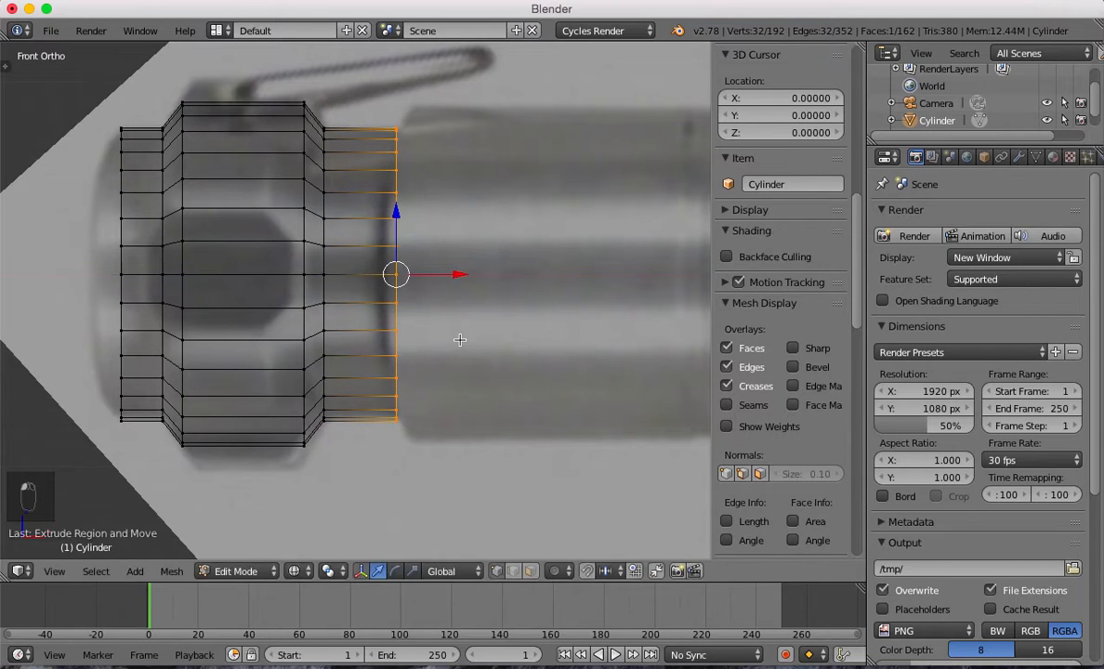
Extrude the end ring a short distance to the right and scale it up to match the main tube's outline.
{"action": "key", "text": "e"}
{"action": "left_click", "coordinate": [469, 351]}
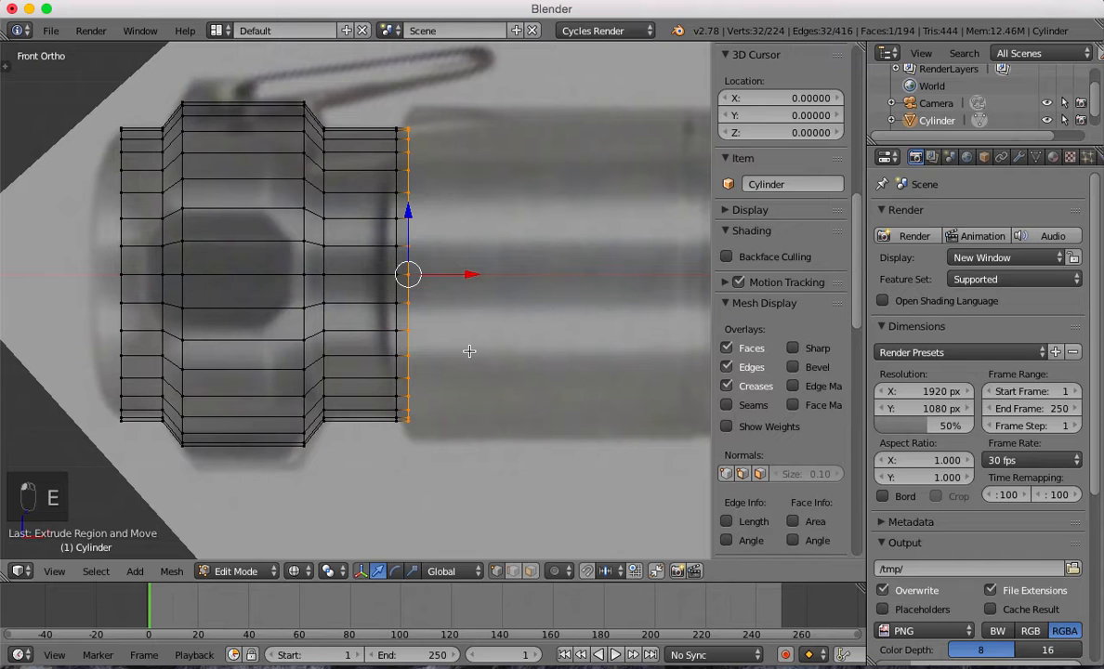
{"action": "key", "text": "s"}
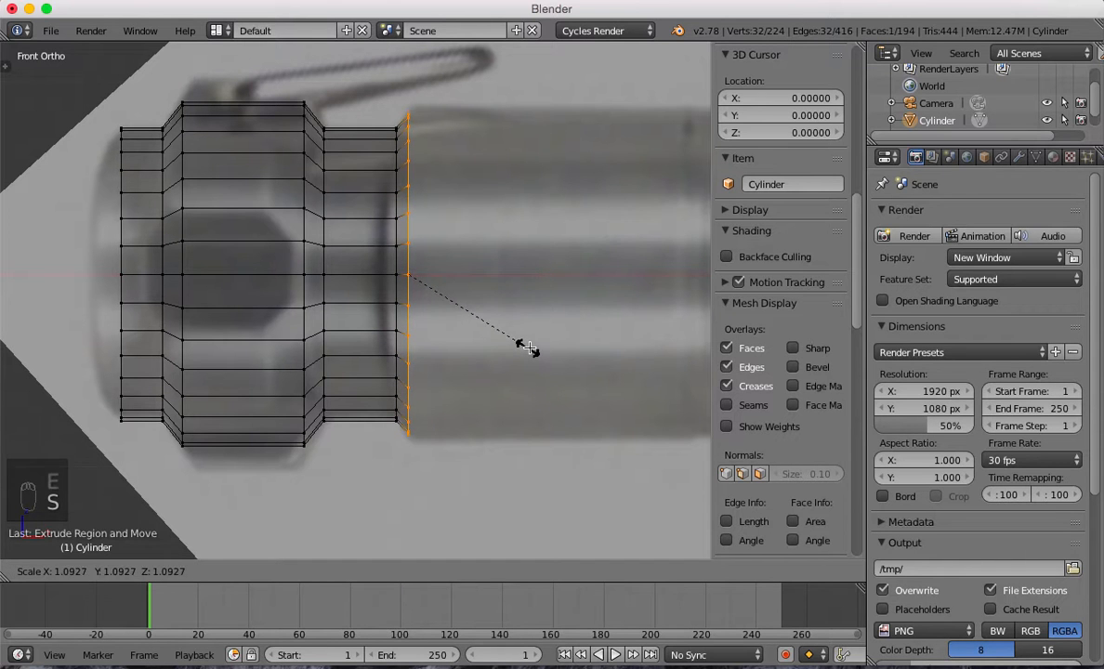
{"action": "left_click", "coordinate": [537, 347]}
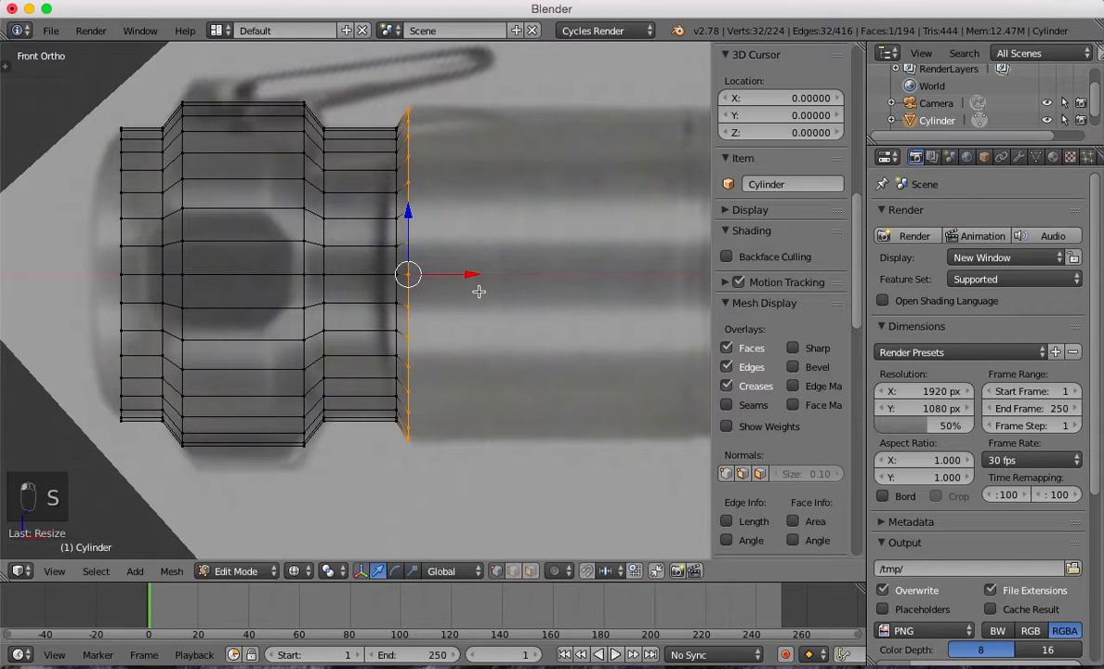
Nudge the end ring slightly right and extrude it along the main tube to the left edge of the thin seam.
{"action": "left_click_drag", "start_coordinate": [475, 274], "coordinate": [479, 275]}
{"action": "middle_click_drag", "start_coordinate": [536, 338], "coordinate": [310, 335], "text": "shift"}
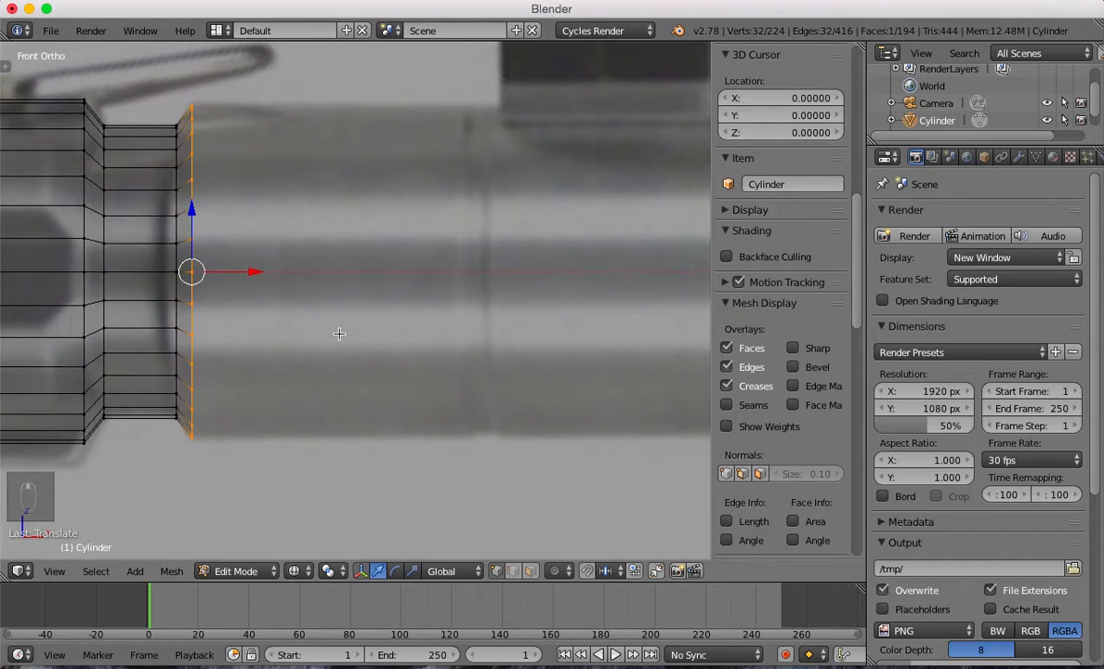
{"action": "key", "text": "e"}
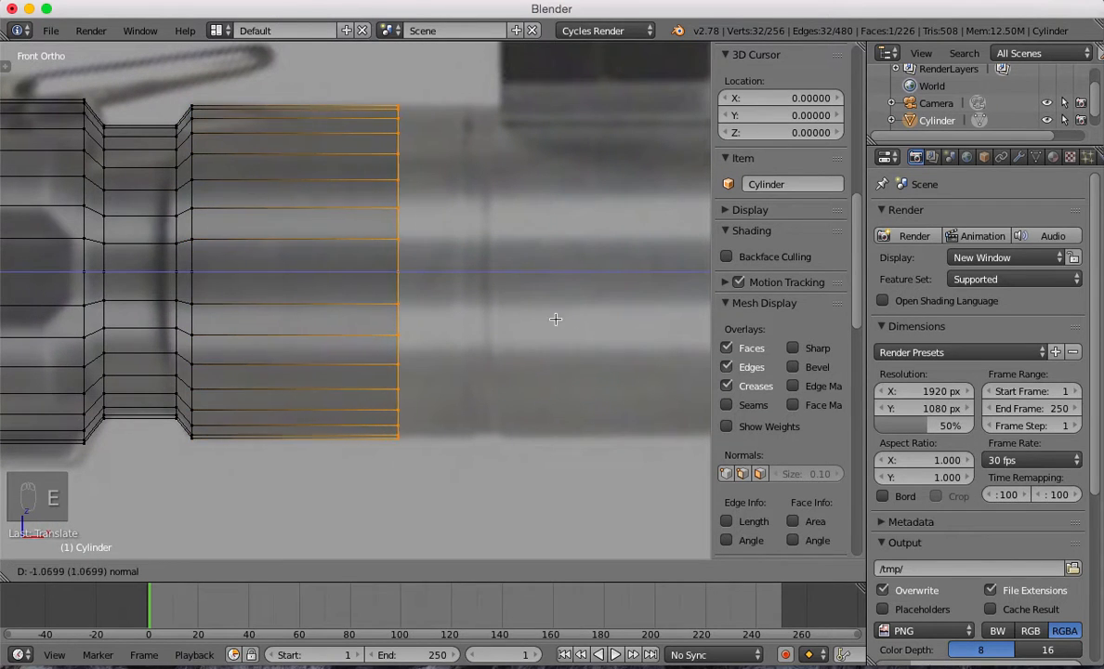
{"action": "left_click", "coordinate": [611, 314]}
Extrude the end ring three times across the seam by about 0.03, 0.09 and 0.03, then adjust the seam's right inner loop along X.
{"action": "key", "text": "e"}
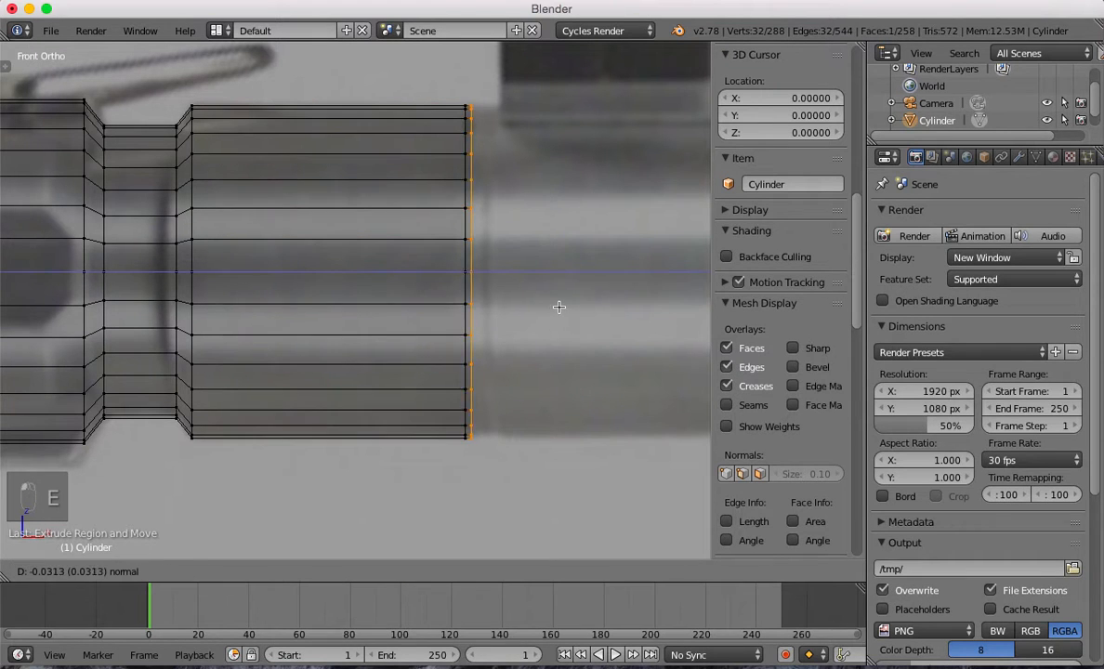
{"action": "left_click", "coordinate": [558, 305]}
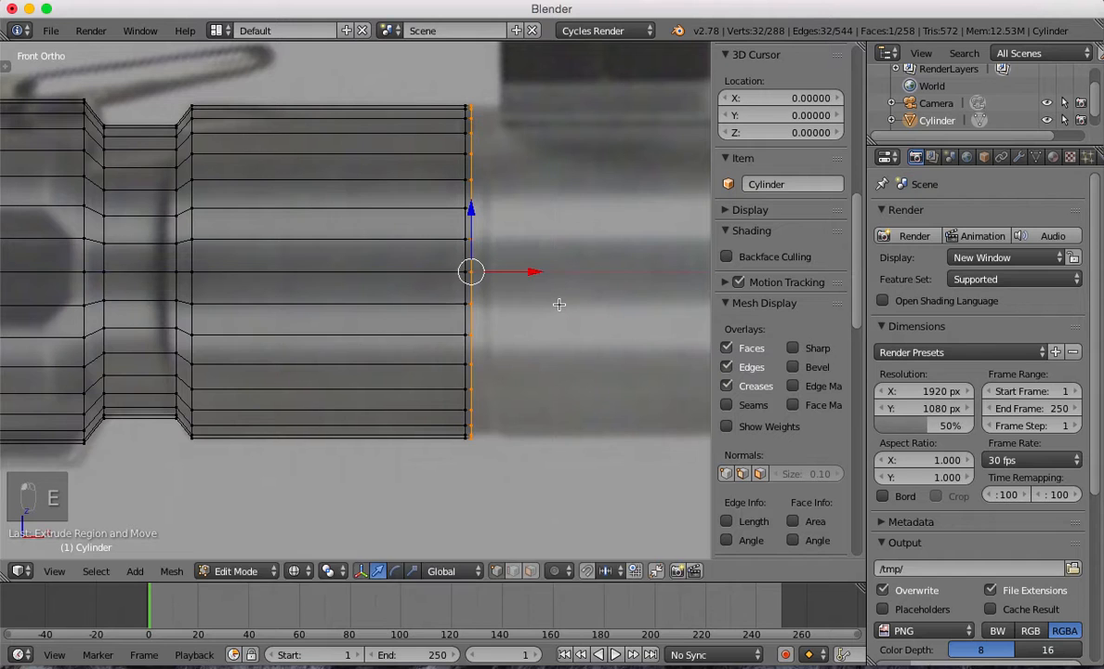
{"action": "key", "text": "e"}
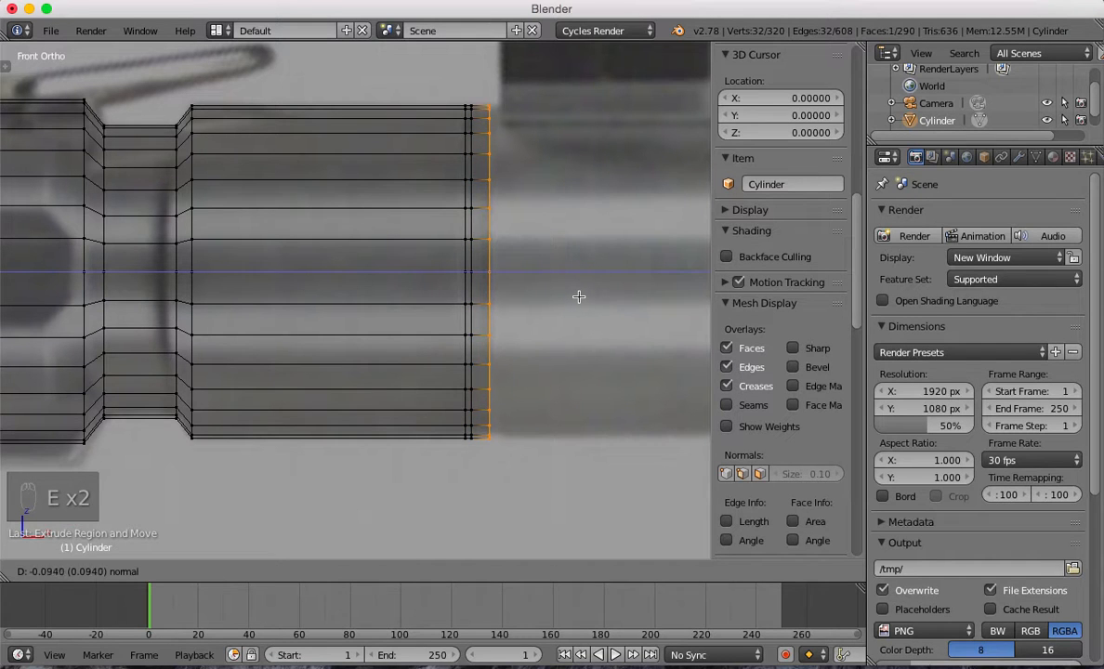
{"action": "left_click", "coordinate": [579, 296]}
{"action": "key", "text": "e"}
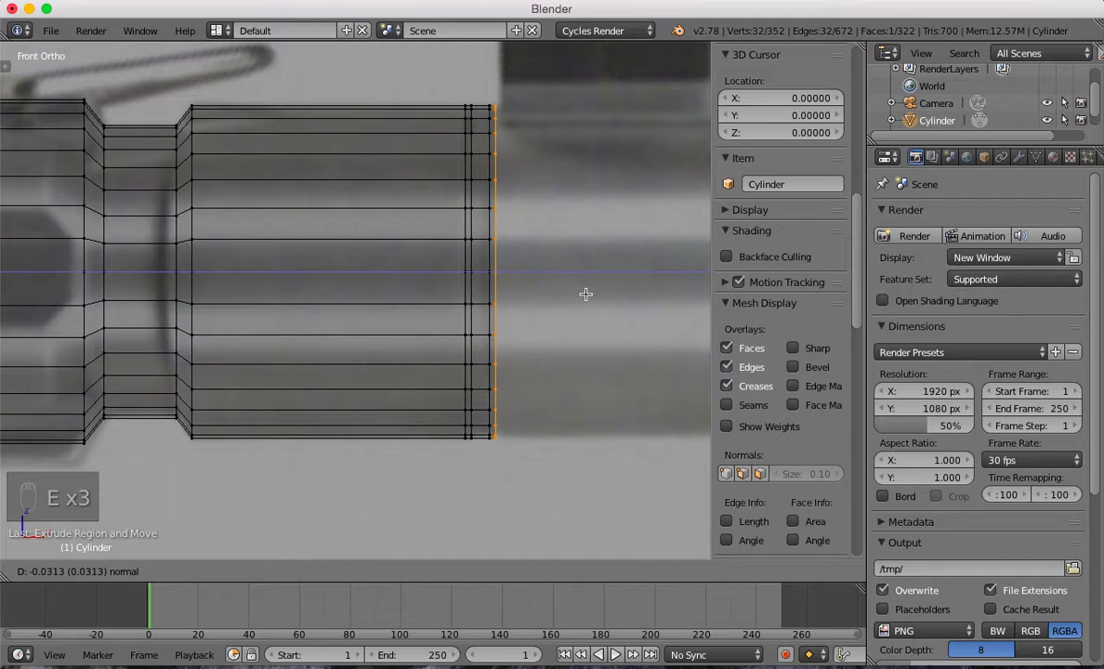
{"action": "left_click", "coordinate": [586, 295]}
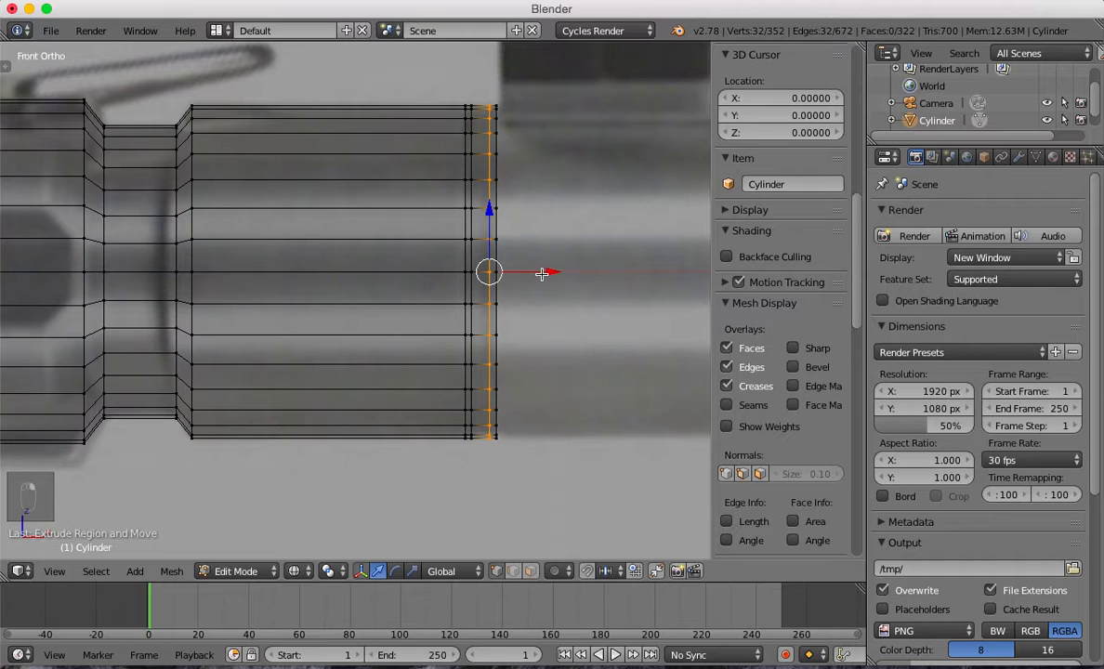
{"action": "key", "text": "e"}
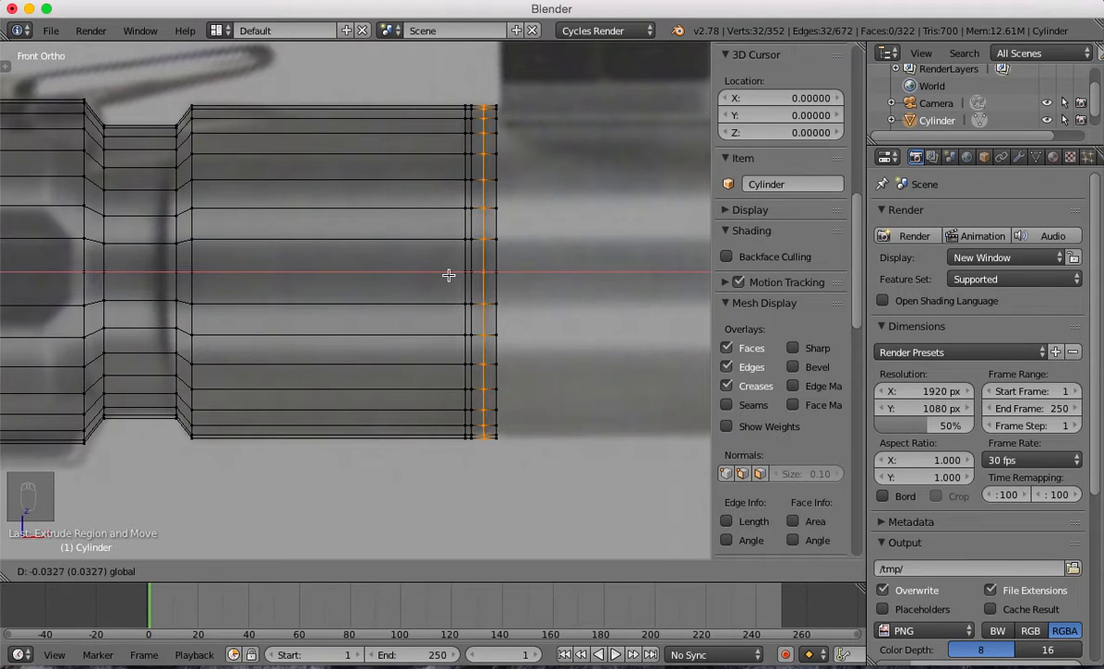
{"action": "left_click", "coordinate": [533, 269]}
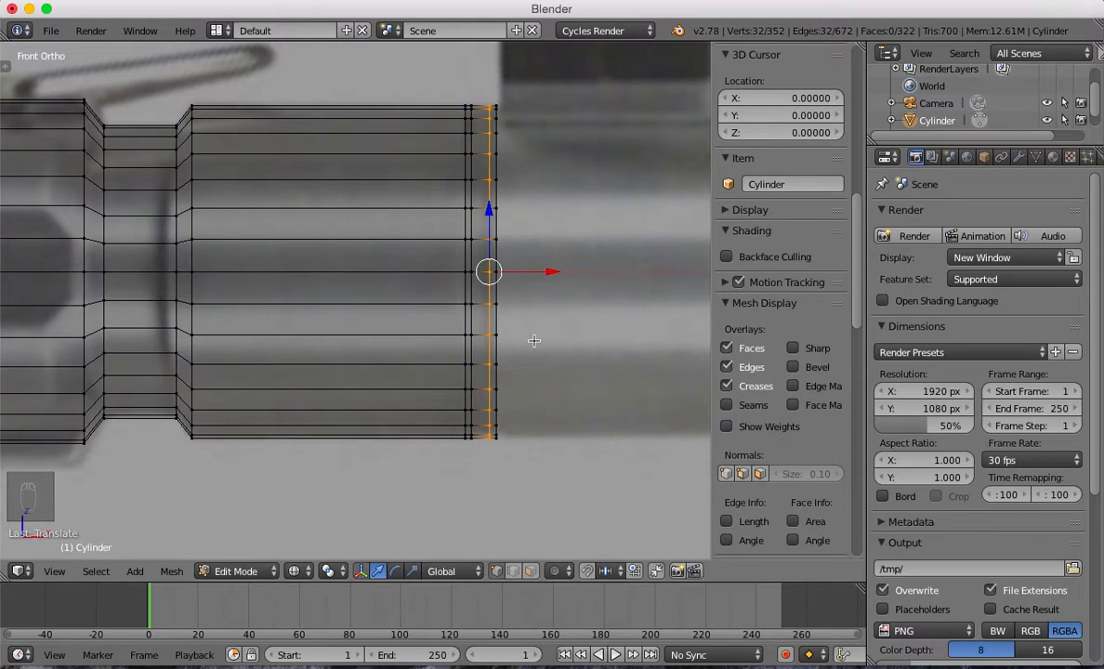
In face select mode, scale the seam's middle face loop to about 0.97 on every axis except X and check the groove in solid shading.
{"action": "key", "text": "ctrl+Tab"}
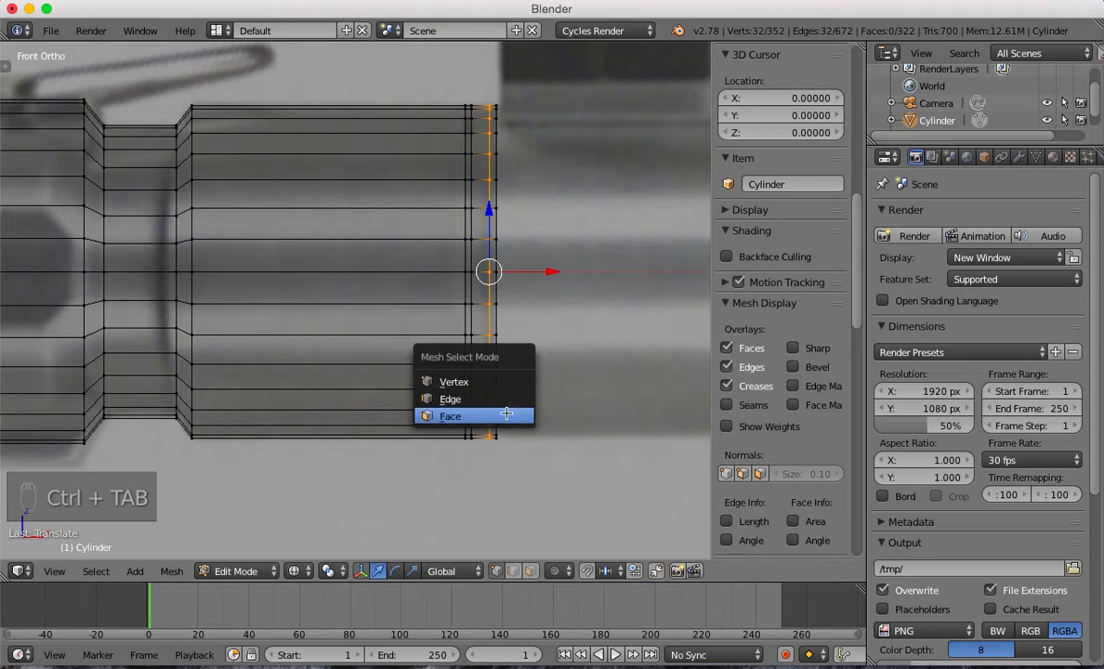
{"action": "left_click", "coordinate": [507, 417]}
{"action": "left_click", "coordinate": [481, 332], "text": "alt"}
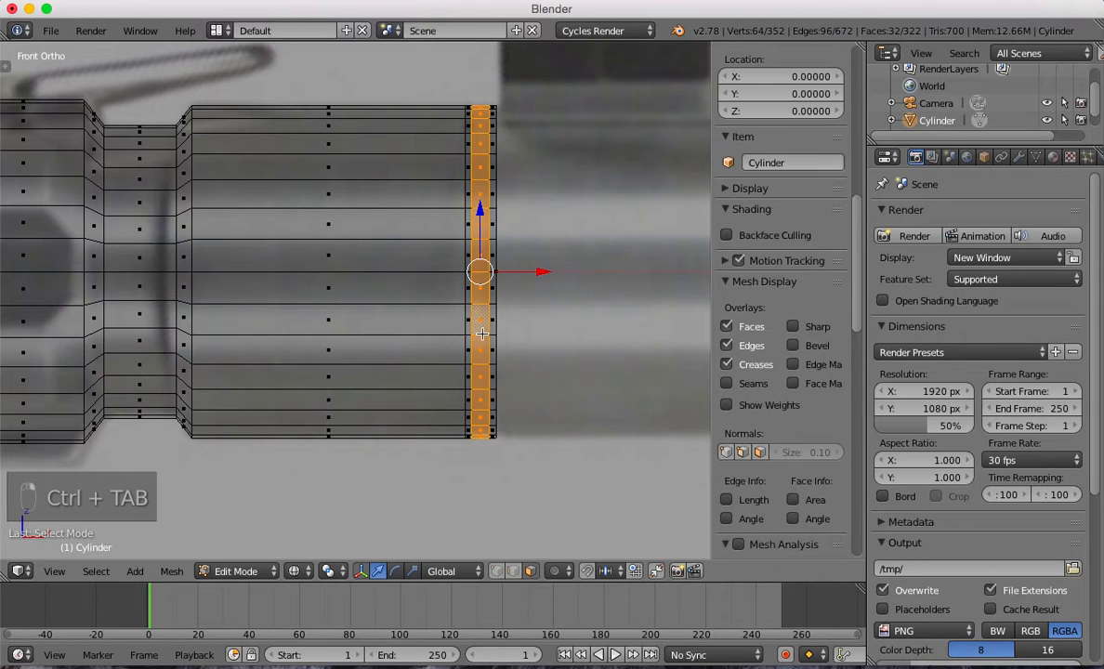
{"action": "key", "text": "s"}
{"action": "key", "text": "x"}
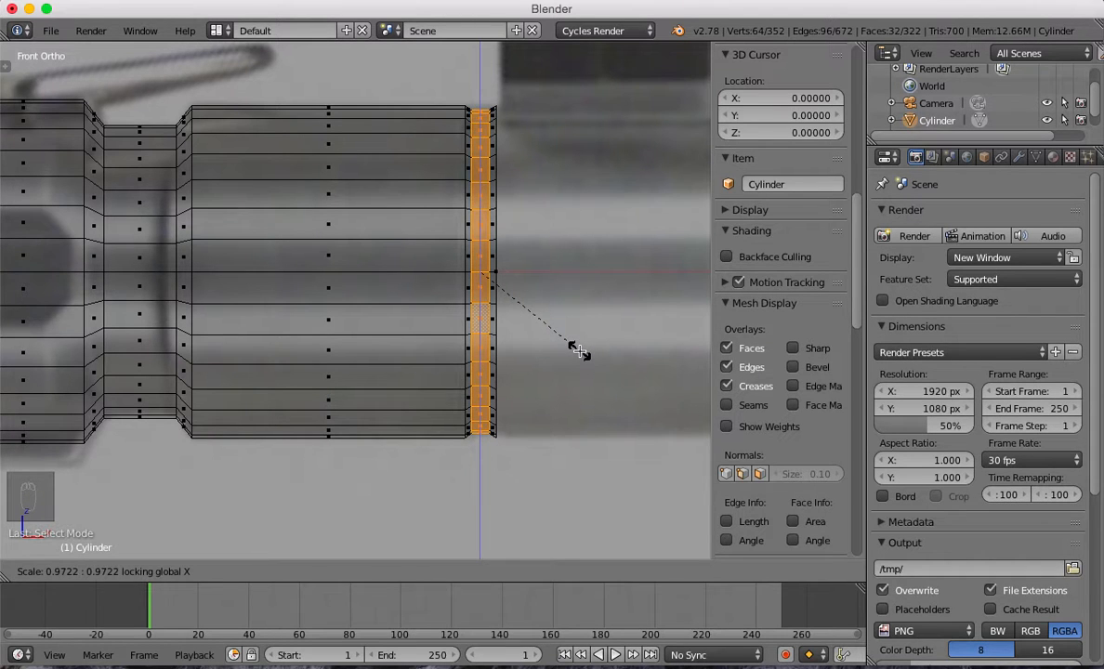
{"action": "left_click", "coordinate": [578, 351]}
{"action": "key", "text": "Tab"}
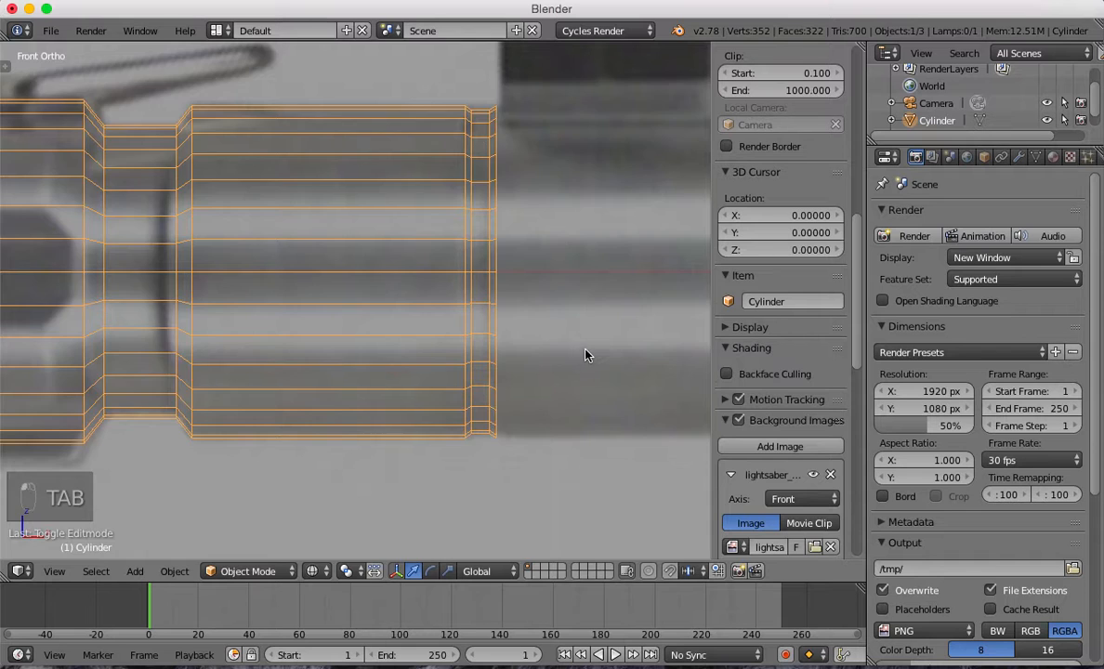
{"action": "key", "text": "z"}
{"action": "middle_click_drag", "start_coordinate": [543, 324], "coordinate": [542, 312]}
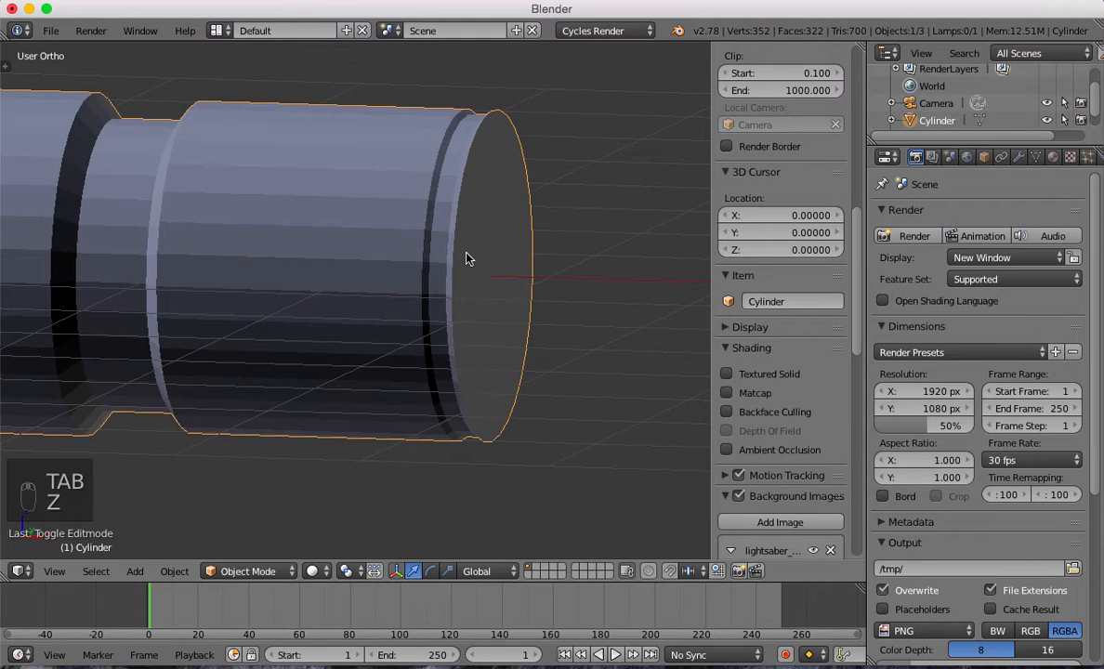
{"action": "key", "text": "KP_1"}
{"action": "key", "text": "z"}
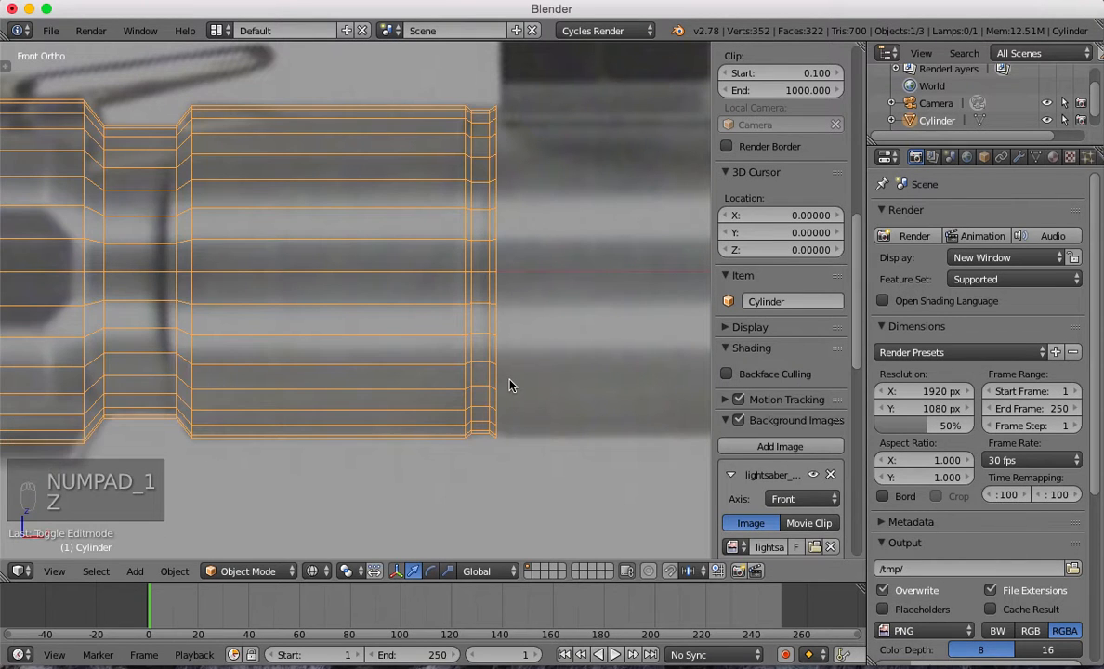
In vertex select mode, select the mesh's right end ring and extrude it along the tube below the control box to the ribbed grip's start.
{"action": "key", "text": "Tab"}
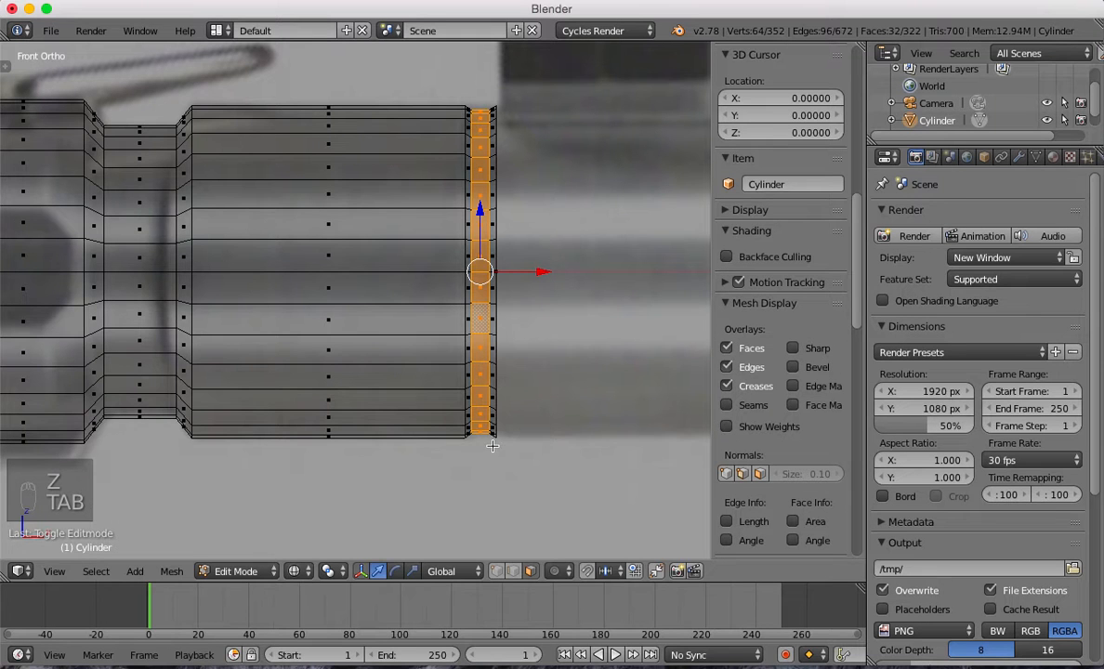
{"action": "key", "text": "ctrl+Tab"}
{"action": "left_click", "coordinate": [428, 426]}
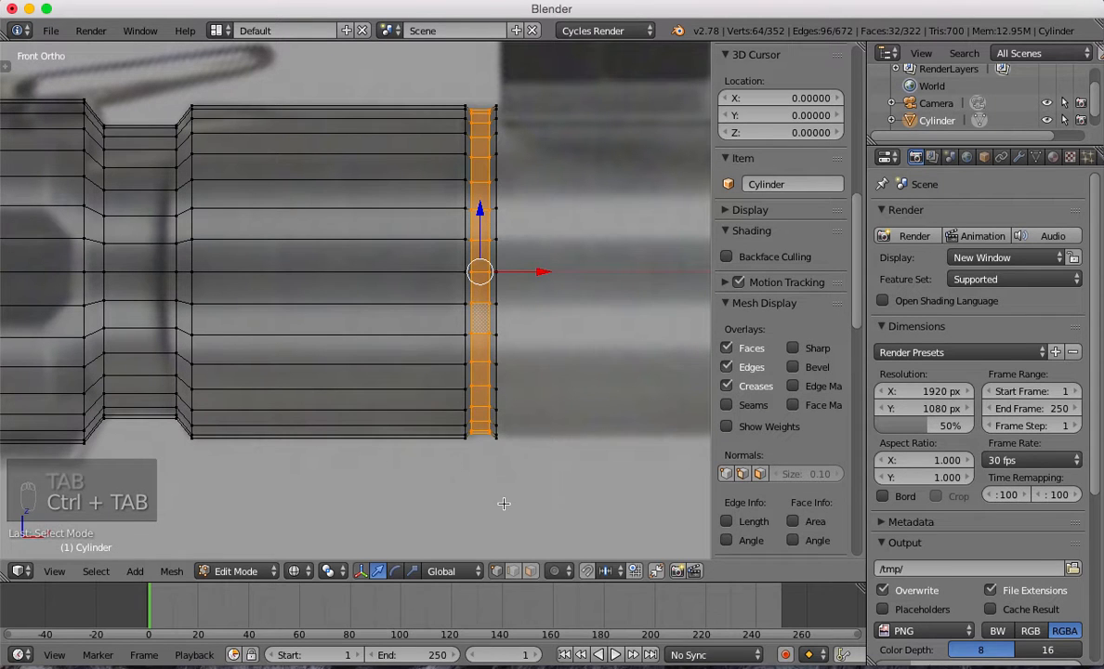
{"action": "right_click", "coordinate": [499, 283], "text": "alt"}
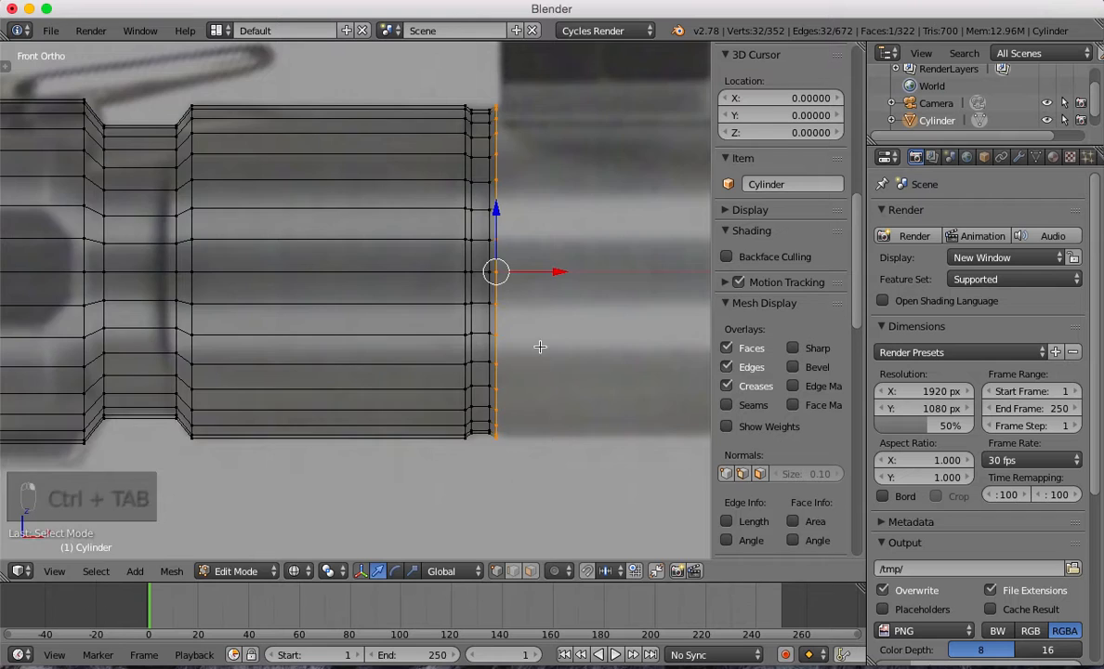
{"action": "scroll", "coordinate": [558, 342], "scroll_direction": "down", "scroll_amount": 3}
{"action": "middle_click_drag", "start_coordinate": [605, 340], "coordinate": [374, 336], "text": "shift"}
{"action": "key", "text": "e"}
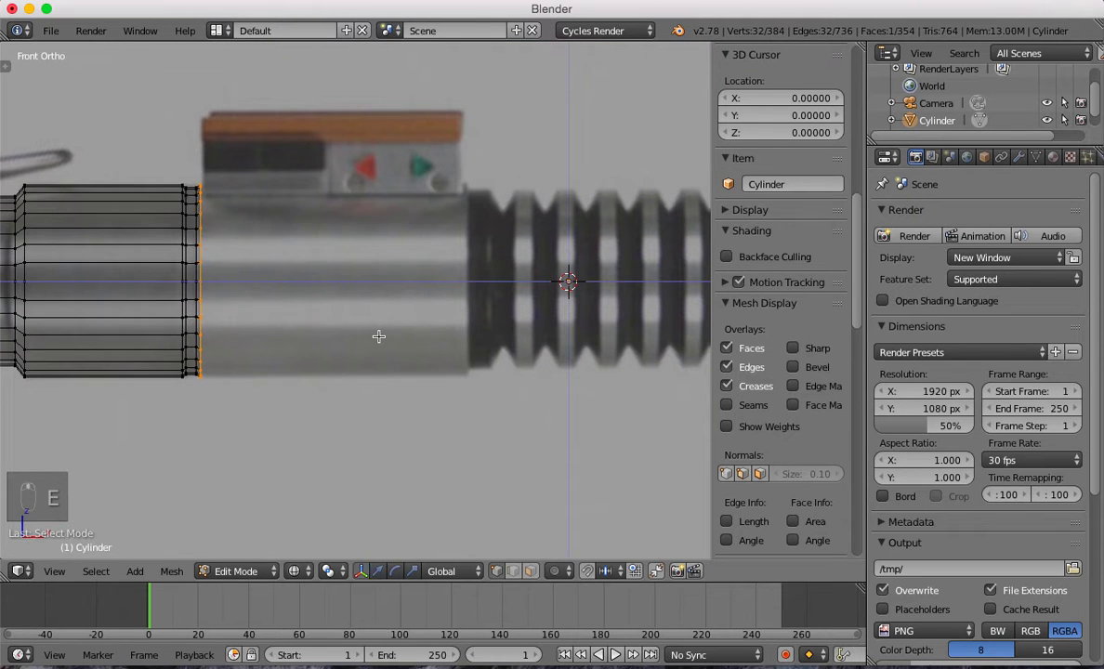
{"action": "left_click", "coordinate": [639, 321]}
{"action": "scroll", "coordinate": [618, 369], "scroll_direction": "up", "scroll_amount": 4}
{"action": "middle_click_drag", "start_coordinate": [619, 367], "coordinate": [467, 301], "text": "shift"}
{"action": "left_click_drag", "start_coordinate": [497, 263], "coordinate": [498, 266]}
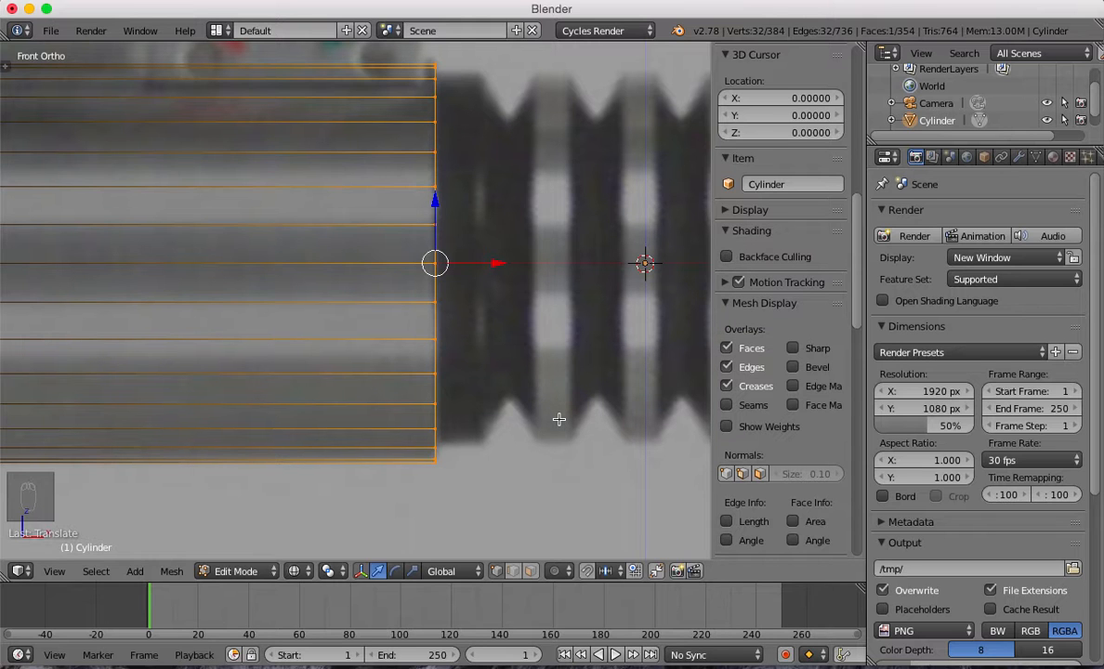
Extrude the end ring in place, scale it down slightly to the grip's outline, and extrude it across the short dark collar.
{"action": "key", "text": "e"}
{"action": "key", "text": "s"}
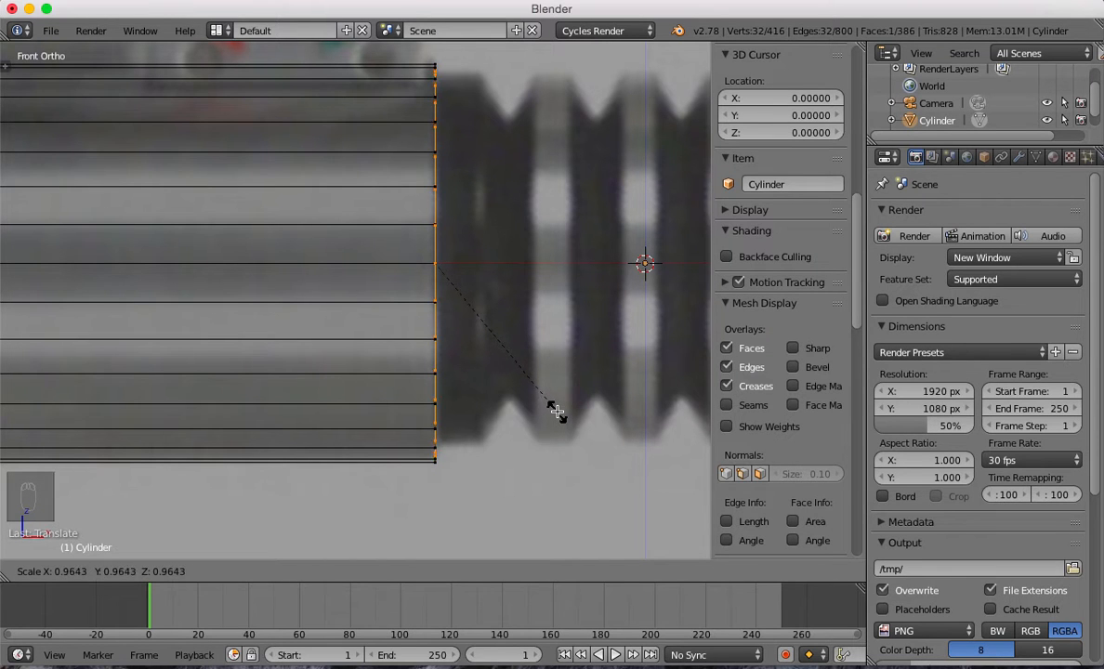
{"action": "key", "text": "Escape"}
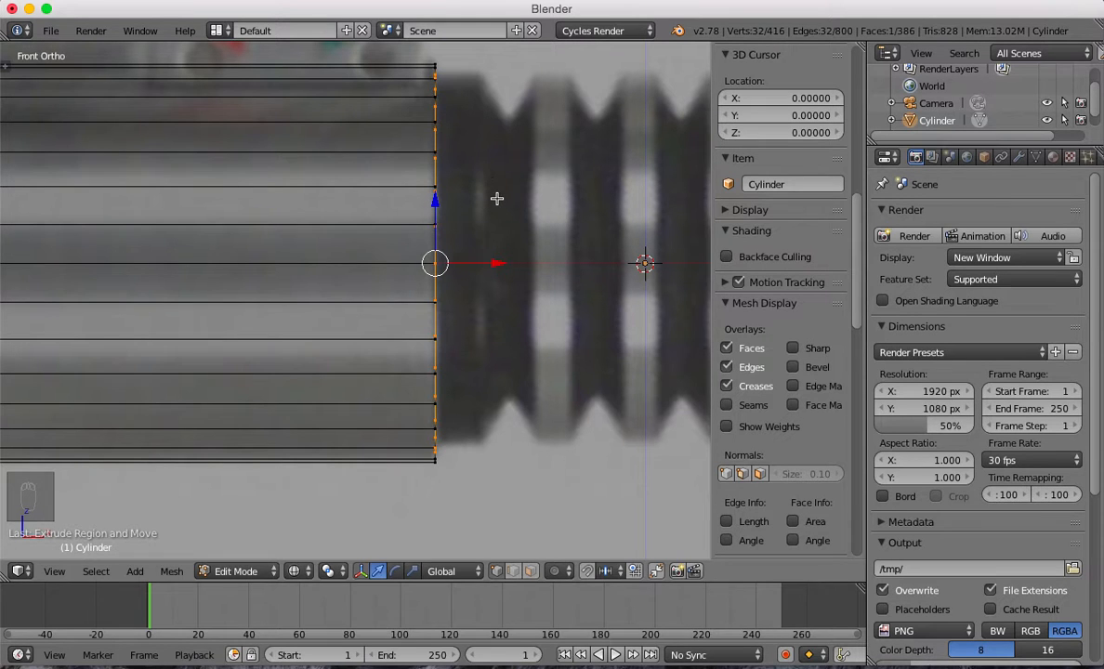
{"action": "key", "text": "e"}
{"action": "left_click", "coordinate": [542, 184]}
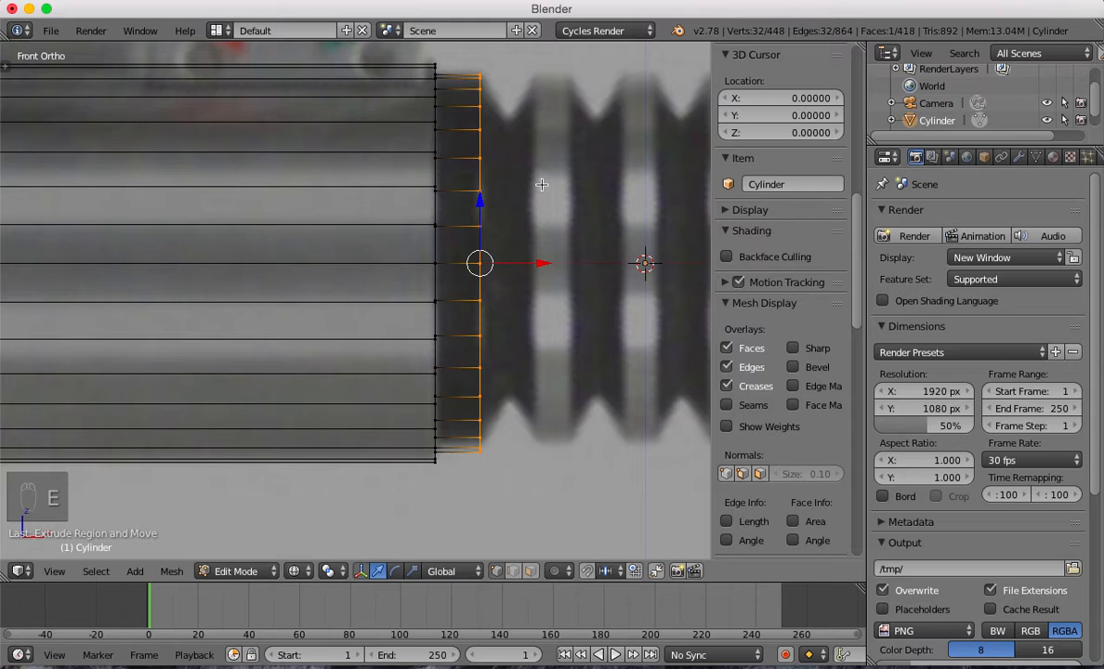
Examine the ribbed grip in the reference image and the hilt sections already modelled to its left.
{"action": "scroll", "coordinate": [481, 240], "scroll_direction": "down", "scroll_amount": 2}
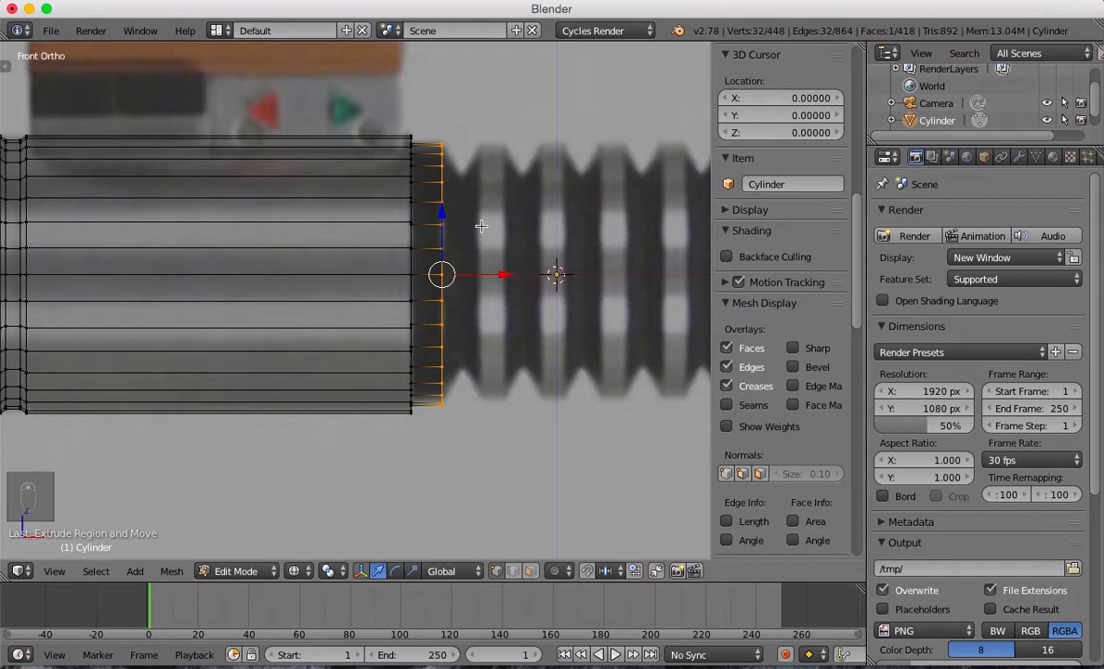
{"action": "scroll", "coordinate": [481, 225], "scroll_direction": "right", "scroll_amount": 6}
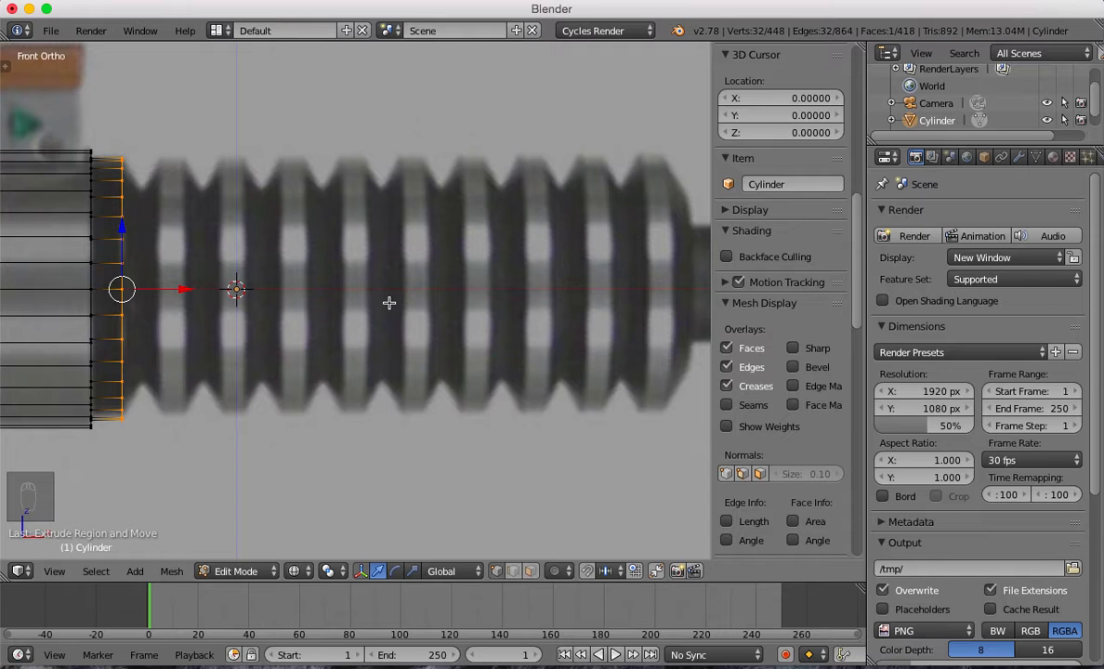
{"action": "scroll", "coordinate": [93, 314], "scroll_direction": "left", "scroll_amount": 8, "text": "shift"}
{"action": "scroll", "coordinate": [93, 315], "scroll_direction": "left", "scroll_amount": 4, "text": "shift"}
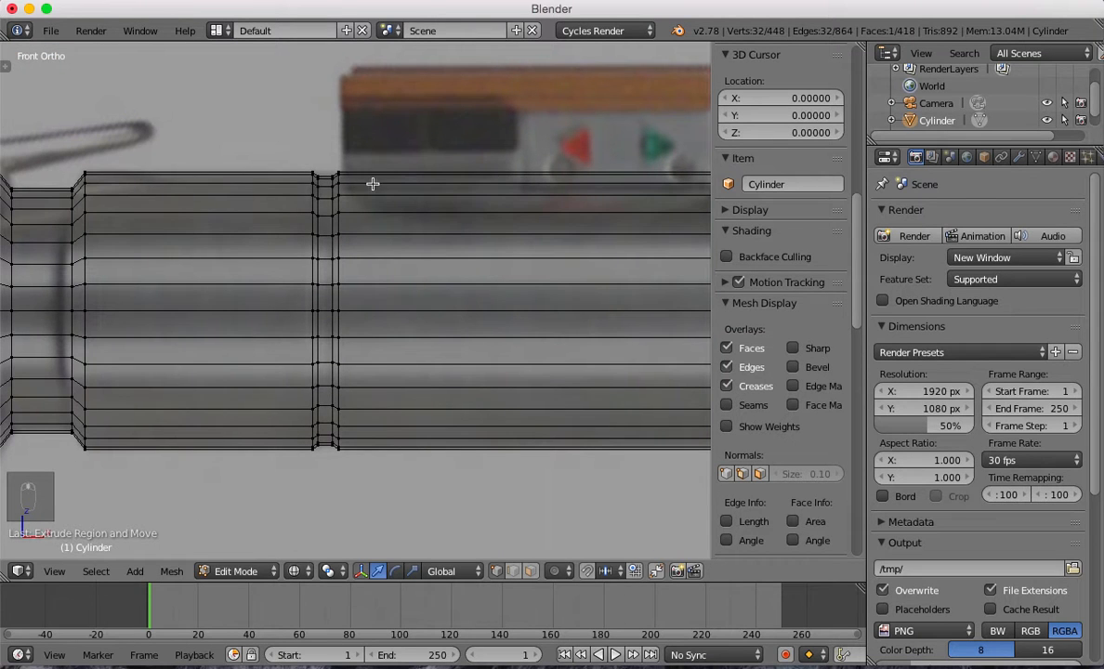
{"action": "scroll", "coordinate": [341, 243], "scroll_direction": "left", "scroll_amount": 1, "text": "shift"}
{"action": "scroll", "coordinate": [341, 244], "scroll_direction": "left", "scroll_amount": 3, "text": "shift"}
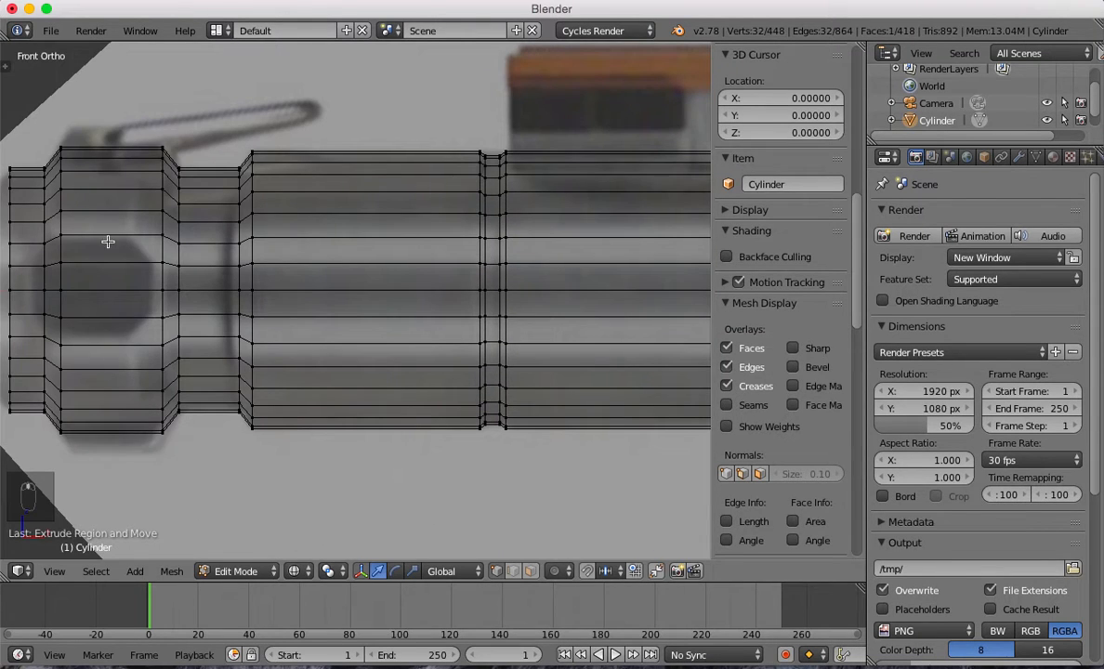
{"action": "scroll", "coordinate": [318, 229], "scroll_direction": "right", "scroll_amount": 10, "text": "shift"}
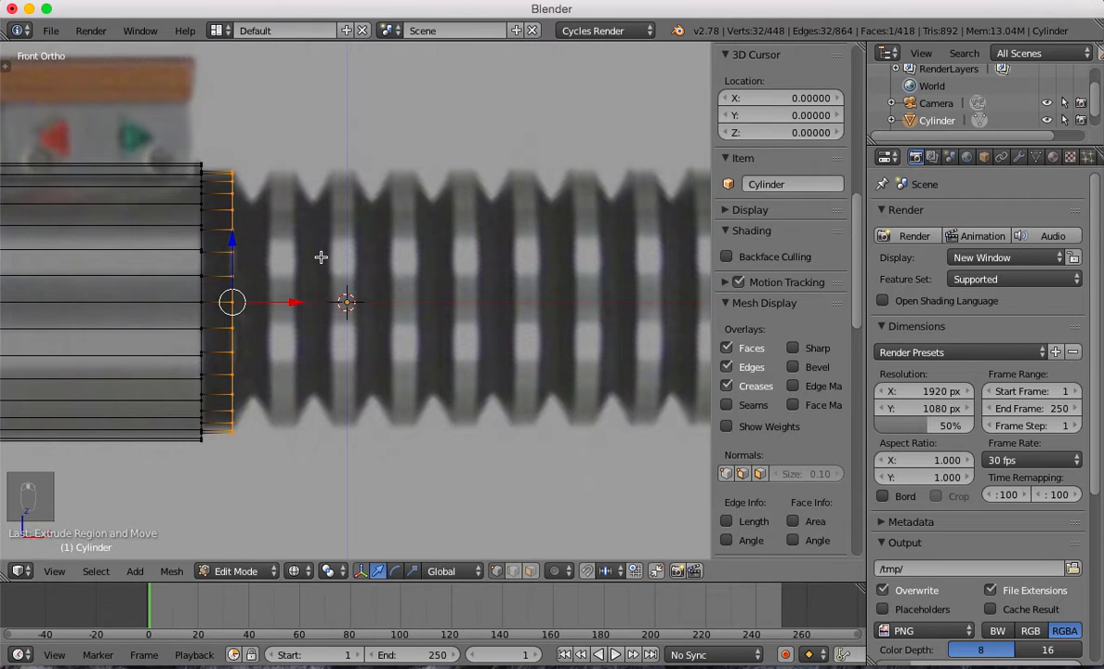
Extrude the end ring four times at constant diameter, placing loops at the first valley, both edges of the first rib and the second valley.
{"action": "key", "text": "e"}
{"action": "left_click", "coordinate": [344, 251]}
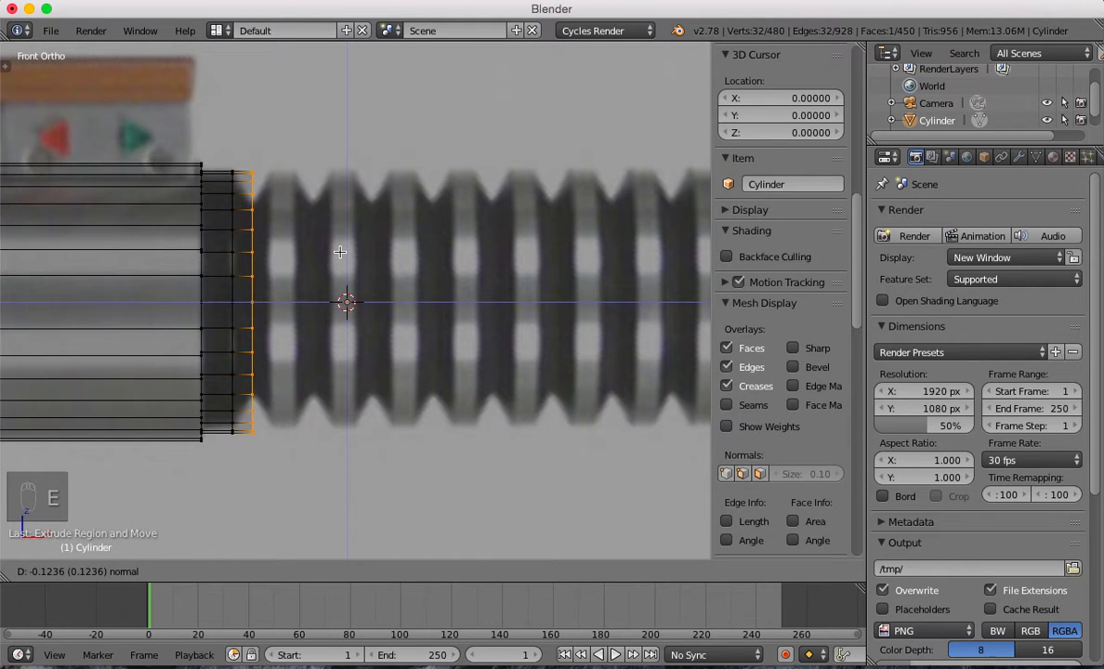
{"action": "key", "text": "e"}
{"action": "left_click", "coordinate": [371, 244]}
{"action": "key", "text": "e"}
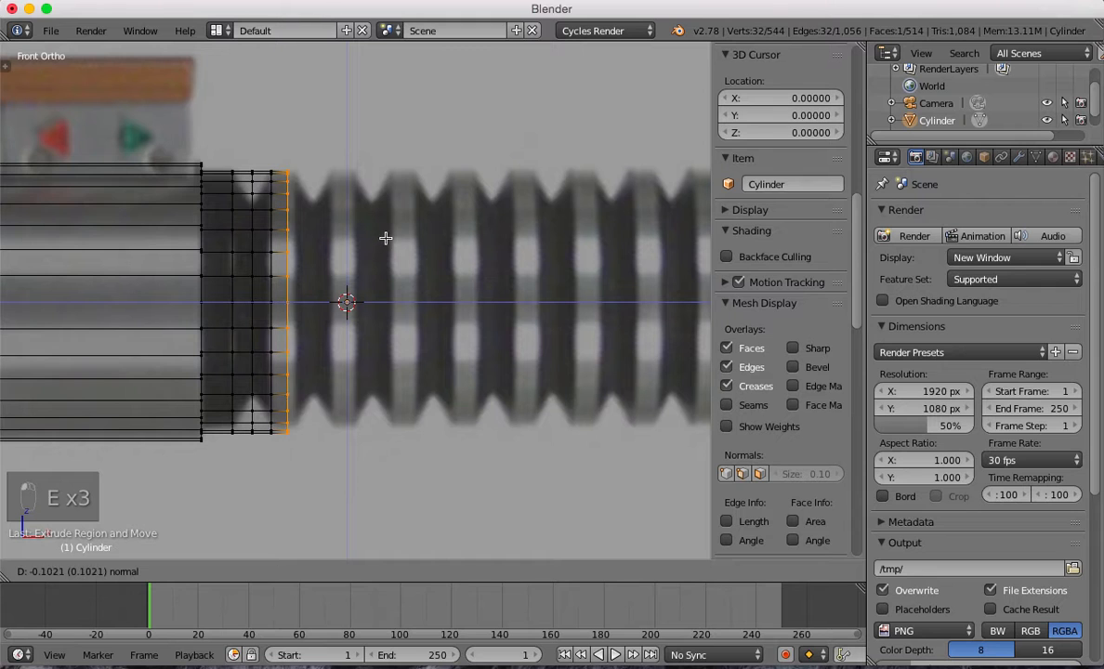
{"action": "left_click", "coordinate": [389, 235]}
{"action": "key", "text": "e"}
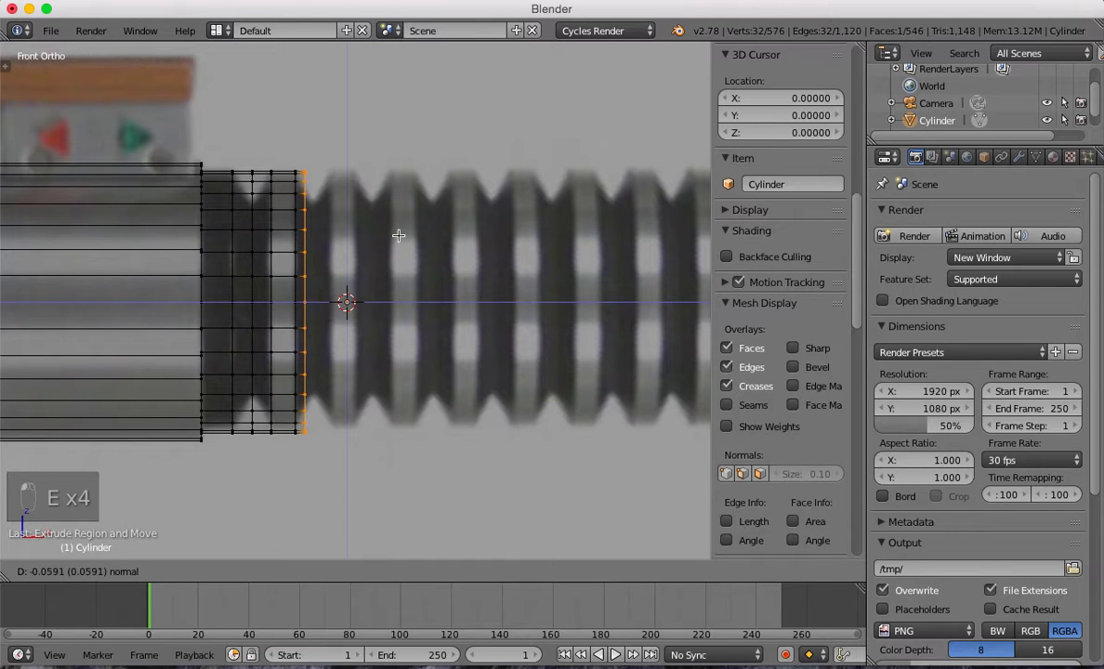
{"action": "left_click", "coordinate": [417, 232]}
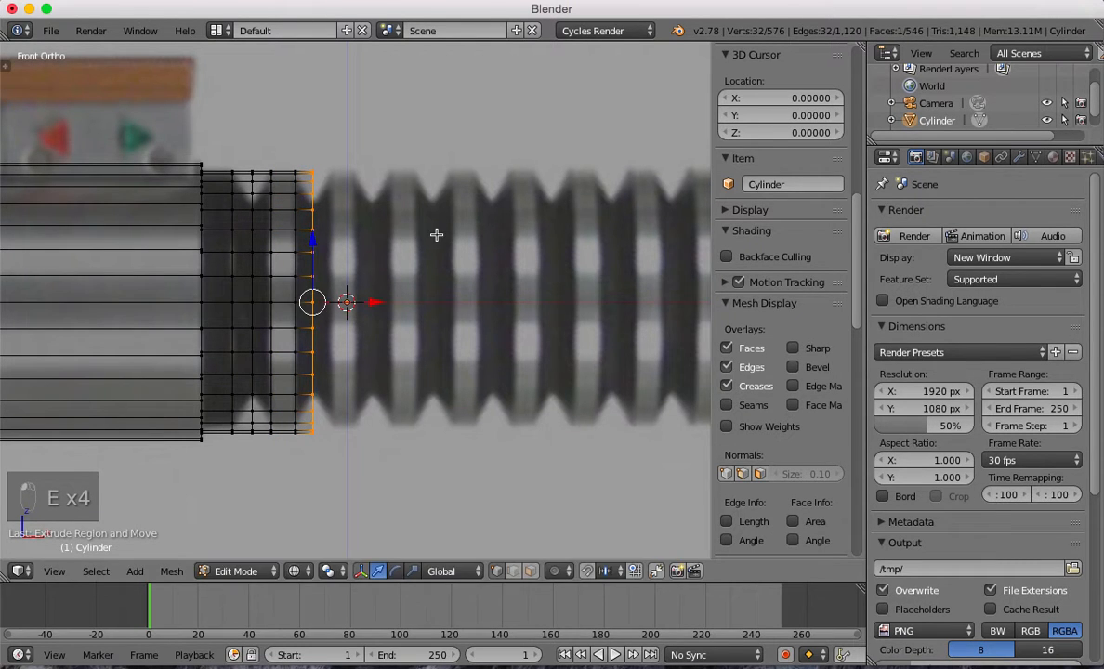
Extrude the end ring three more times at constant diameter, placing loops at both edges of the second rib and the third valley.
{"action": "key", "text": "e"}
{"action": "left_click", "coordinate": [460, 227]}
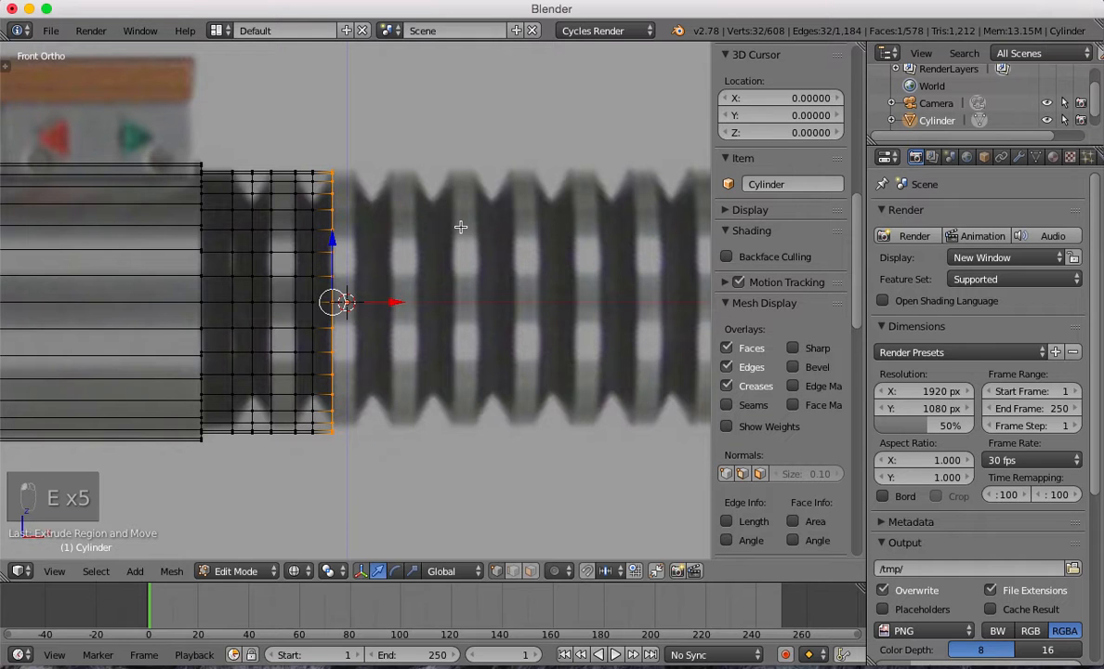
{"action": "key", "text": "e"}
{"action": "left_click", "coordinate": [483, 219]}
{"action": "key", "text": "e"}
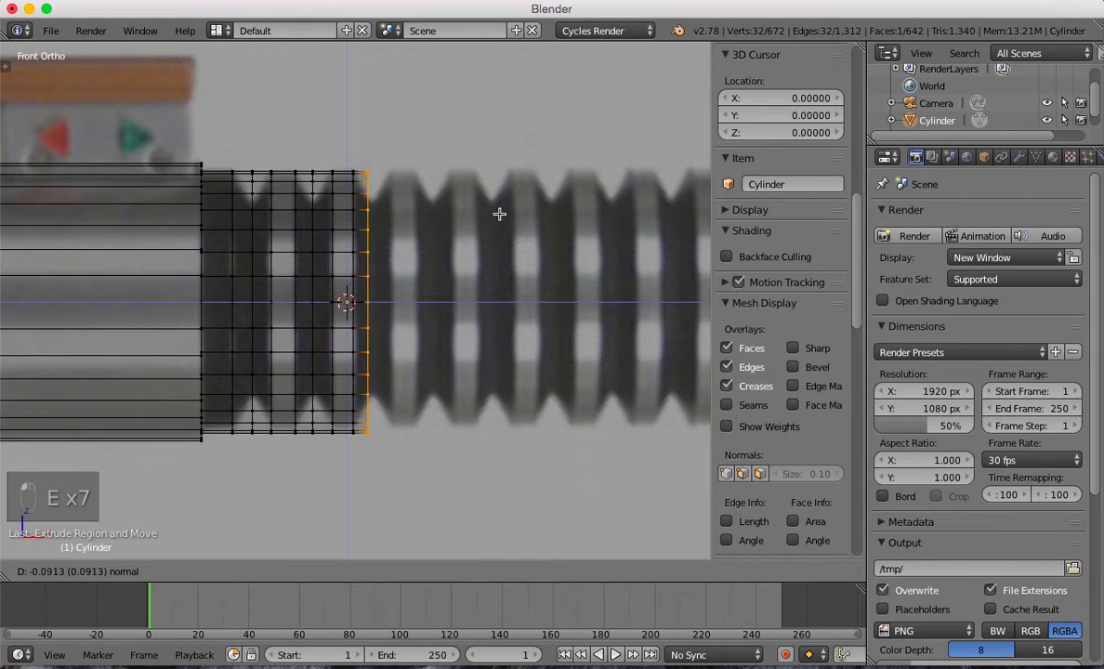
{"action": "left_click", "coordinate": [502, 211]}
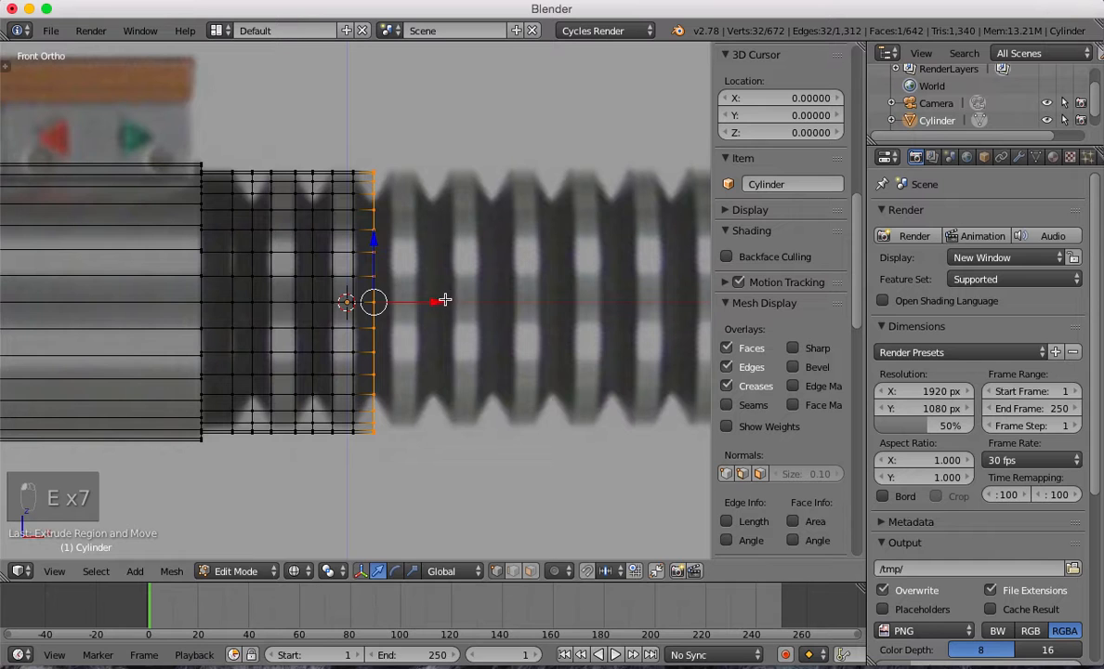
Extrude the end ring three times at constant diameter, placing loops at both edges of the third rib and the fourth valley.
{"action": "key", "text": "e"}
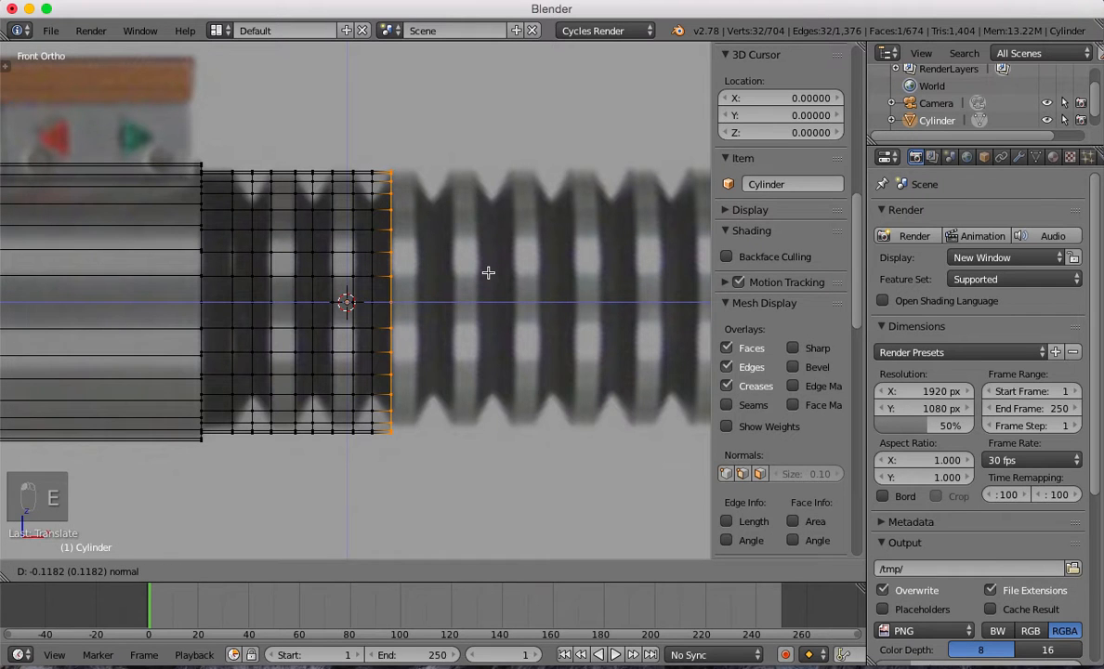
{"action": "left_click", "coordinate": [497, 270]}
{"action": "key", "text": "e"}
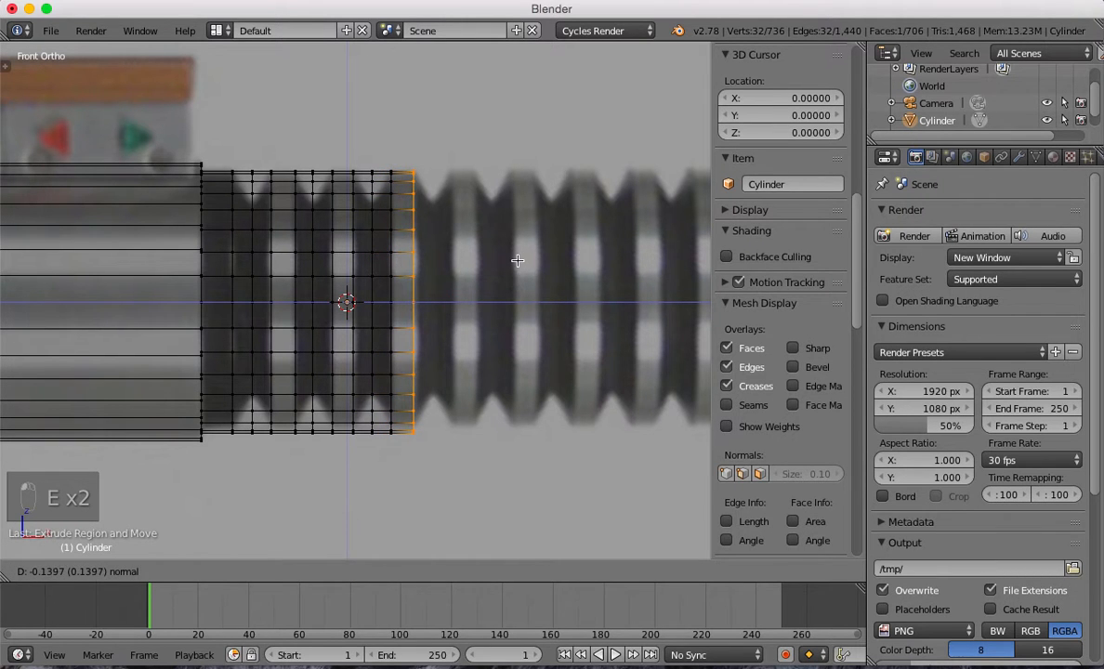
{"action": "left_click", "coordinate": [518, 261]}
{"action": "middle_click_drag", "start_coordinate": [493, 266], "coordinate": [426, 269], "text": "shift"}
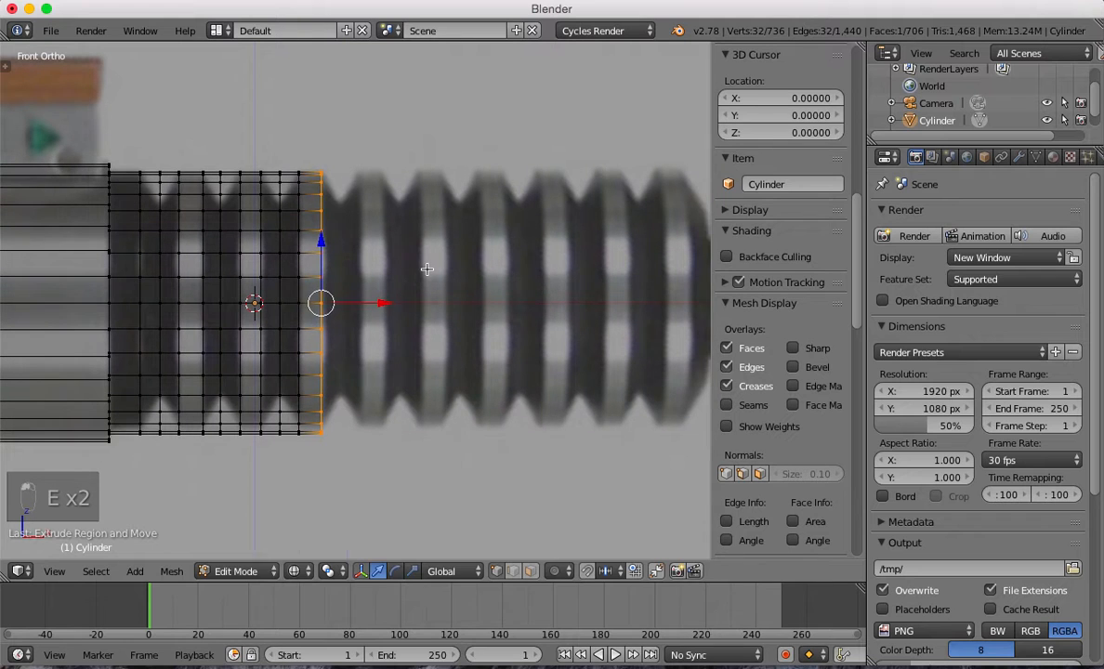
{"action": "key", "text": "e"}
{"action": "left_click", "coordinate": [445, 265]}
Extrude the ring to both edges of the fourth rib and the fifth valley, nudging the valley loop slightly along X.
{"action": "key", "text": "e"}
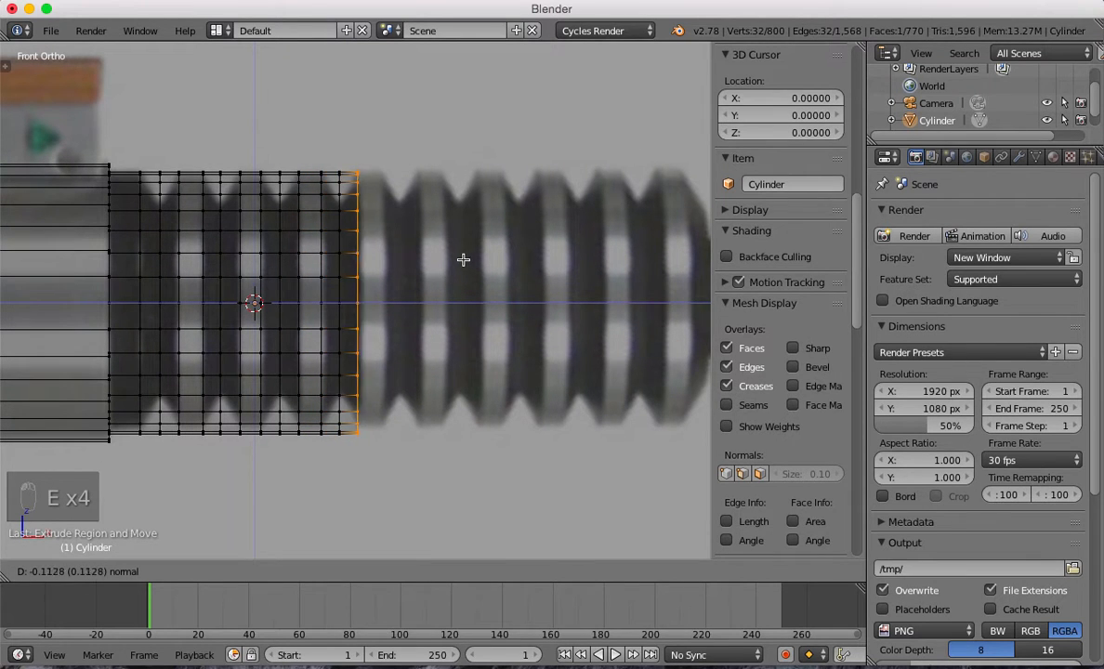
{"action": "left_click", "coordinate": [463, 259]}
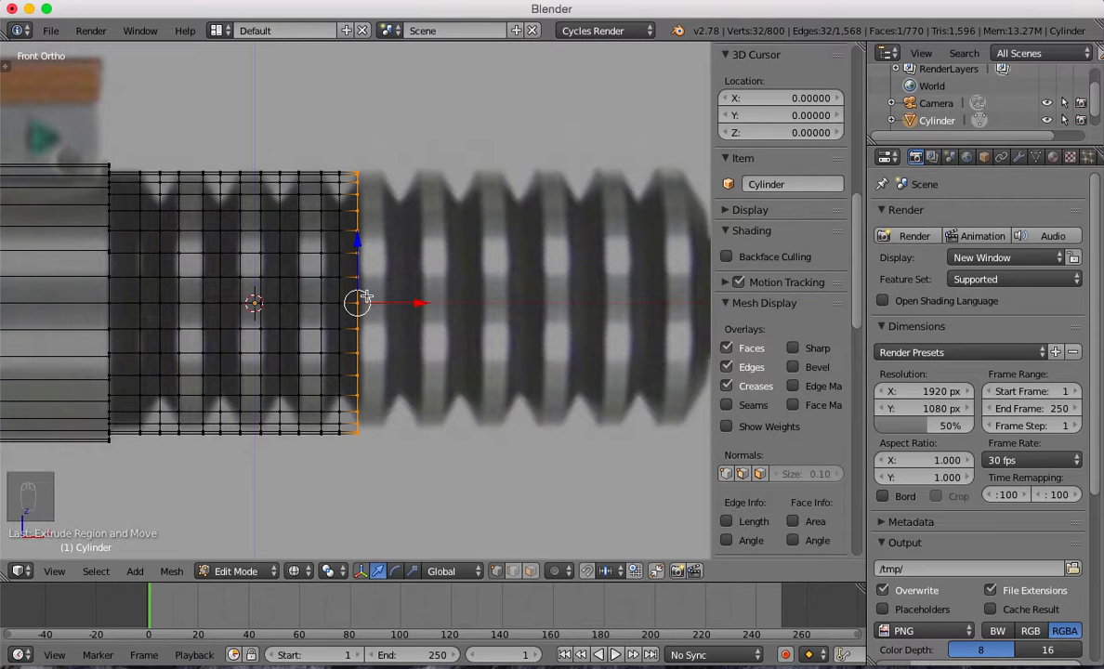
{"action": "key", "text": "e"}
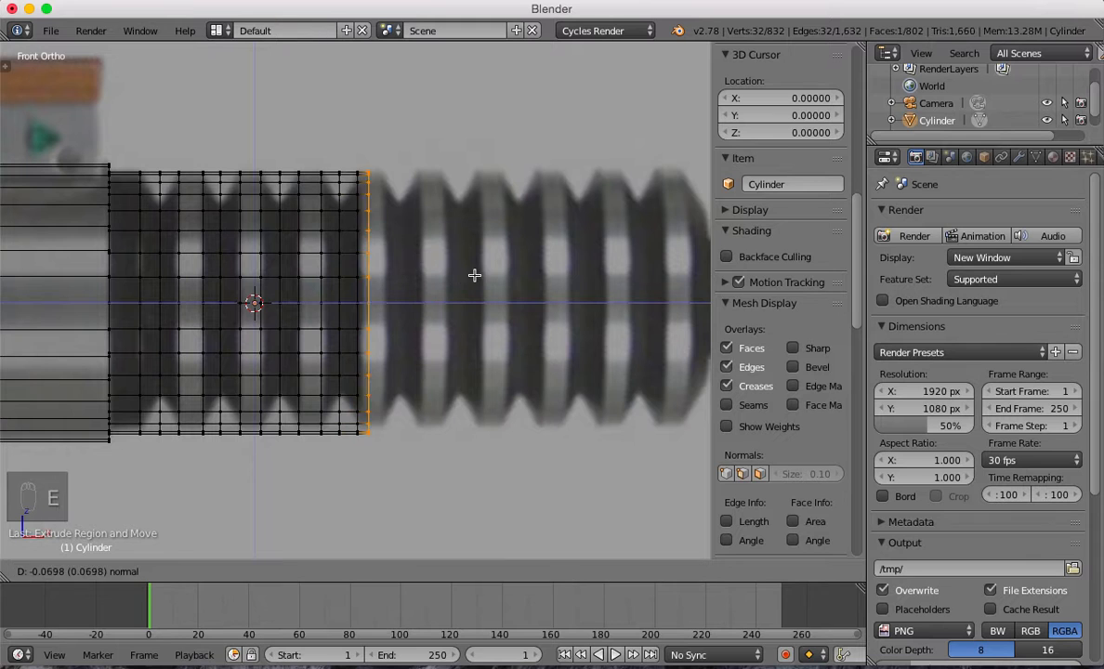
{"action": "left_click", "coordinate": [491, 266]}
{"action": "key", "text": "e"}
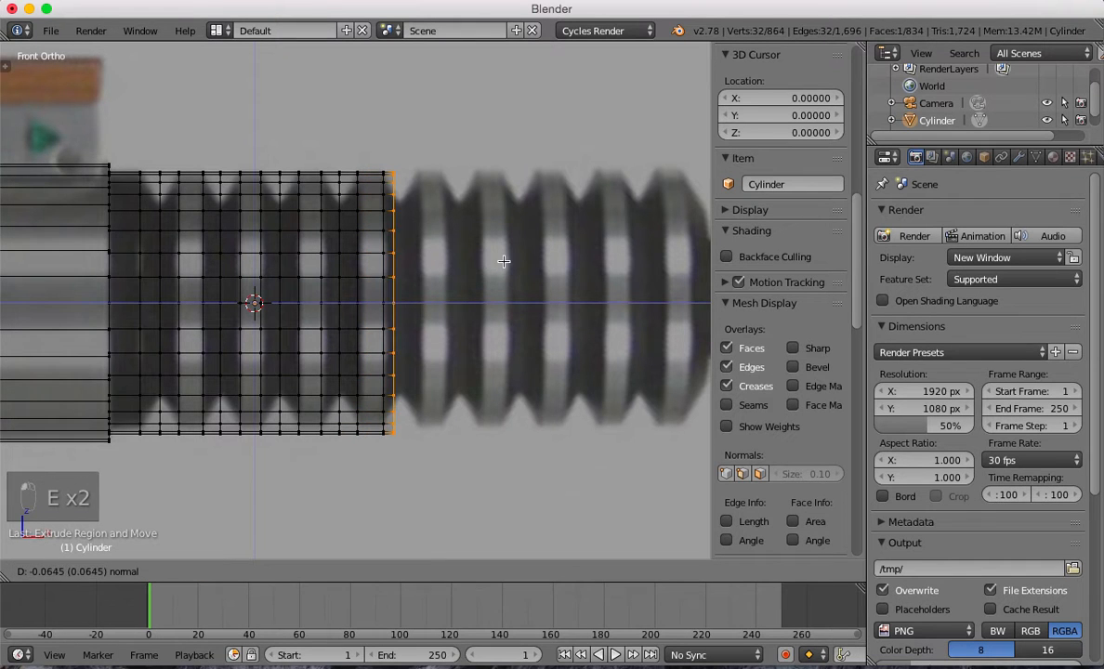
{"action": "left_click", "coordinate": [508, 257]}
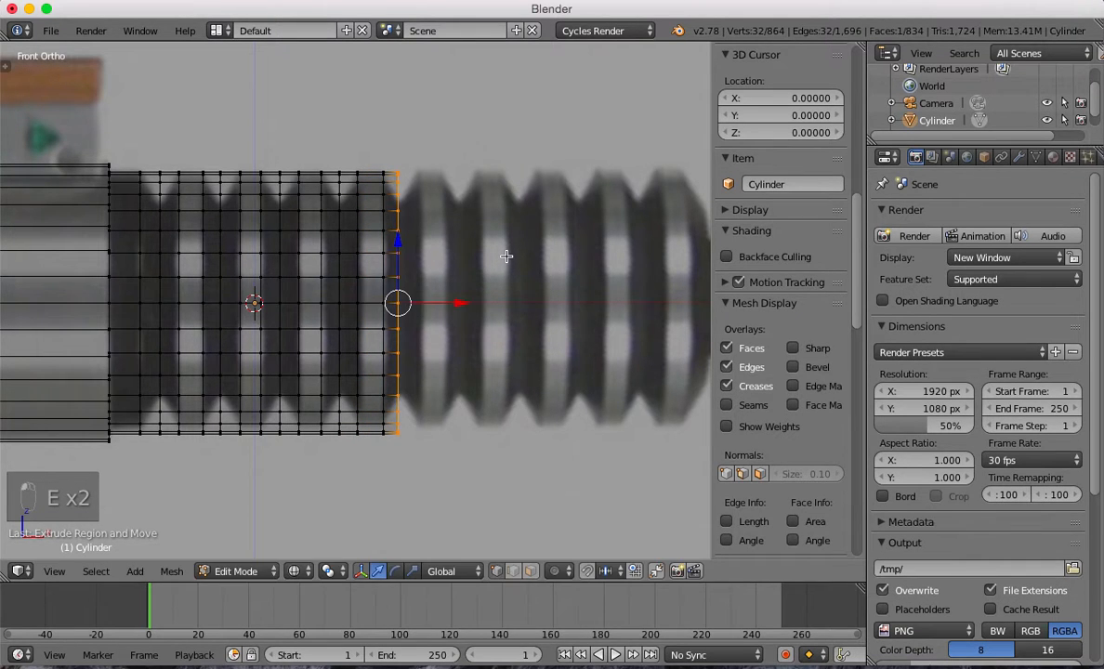
{"action": "left_click_drag", "start_coordinate": [462, 302], "coordinate": [466, 303]}
Extrude the end ring three times at constant diameter, placing loops at both edges of the fifth rib and the sixth valley.
{"action": "key", "text": "e"}
{"action": "left_click", "coordinate": [492, 288]}
{"action": "key", "text": "e"}
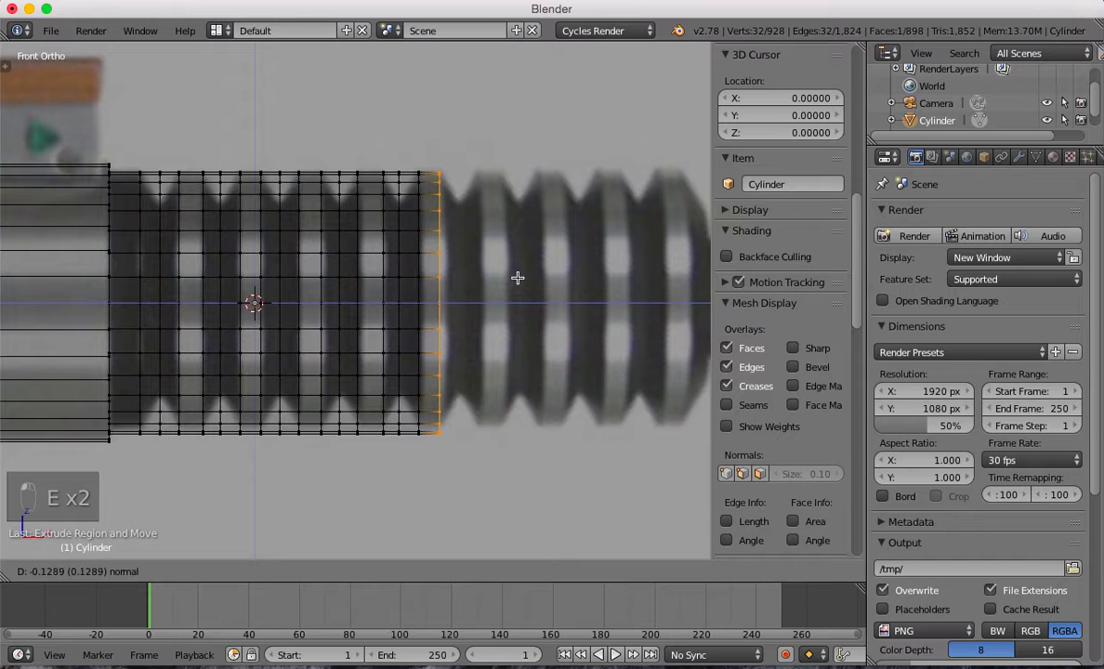
{"action": "left_click", "coordinate": [518, 277]}
{"action": "key", "text": "e"}
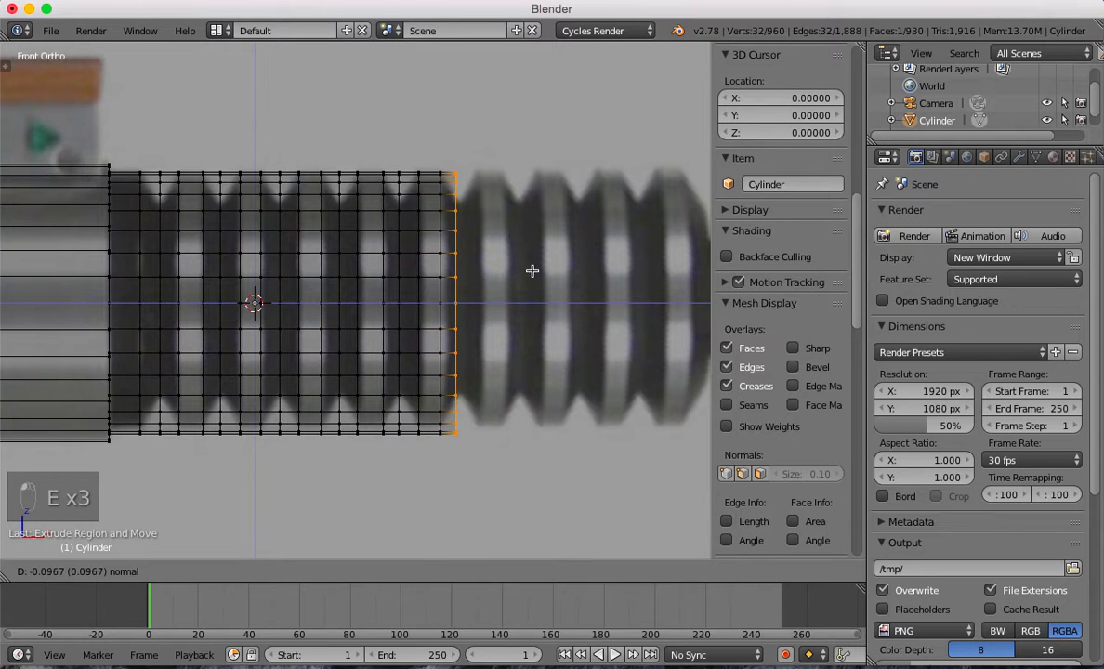
{"action": "left_click", "coordinate": [536, 268]}
Extrude the end ring three times at constant diameter, placing loops at both edges of the sixth rib and the seventh valley.
{"action": "key", "text": "e"}
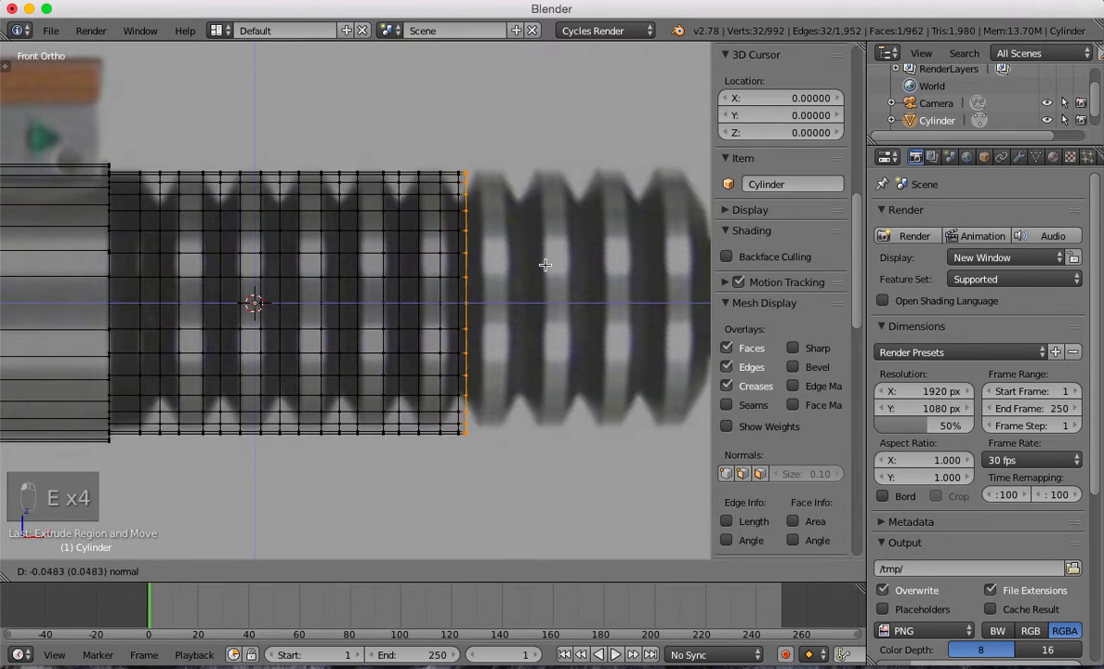
{"action": "left_click", "coordinate": [556, 260]}
{"action": "key", "text": "e"}
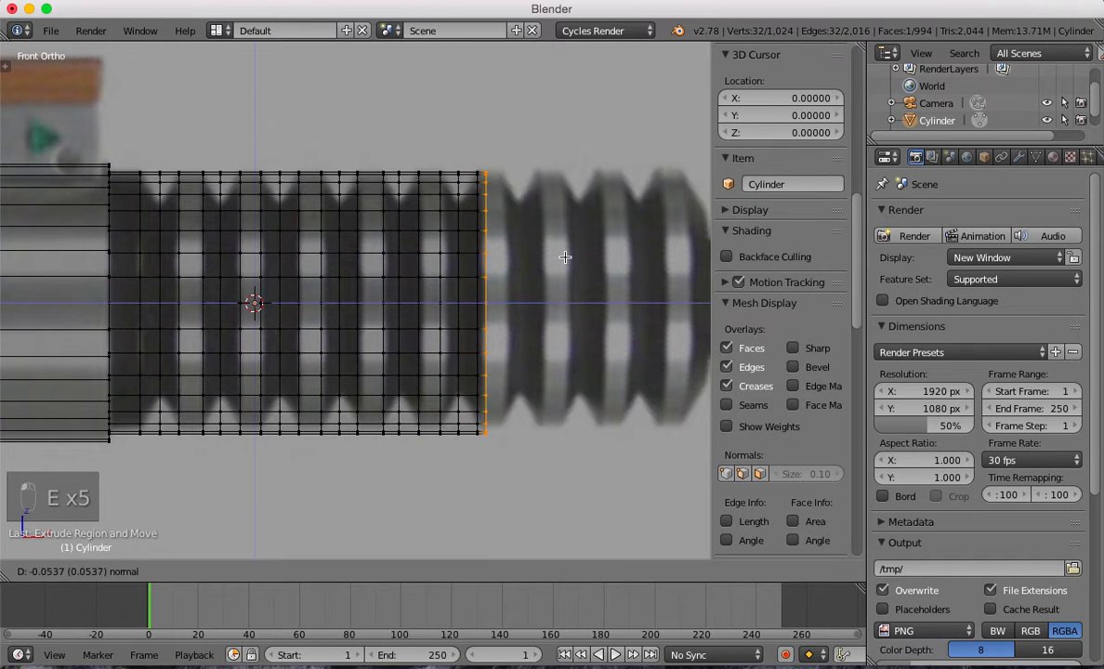
{"action": "left_click", "coordinate": [578, 256]}
{"action": "key", "text": "e"}
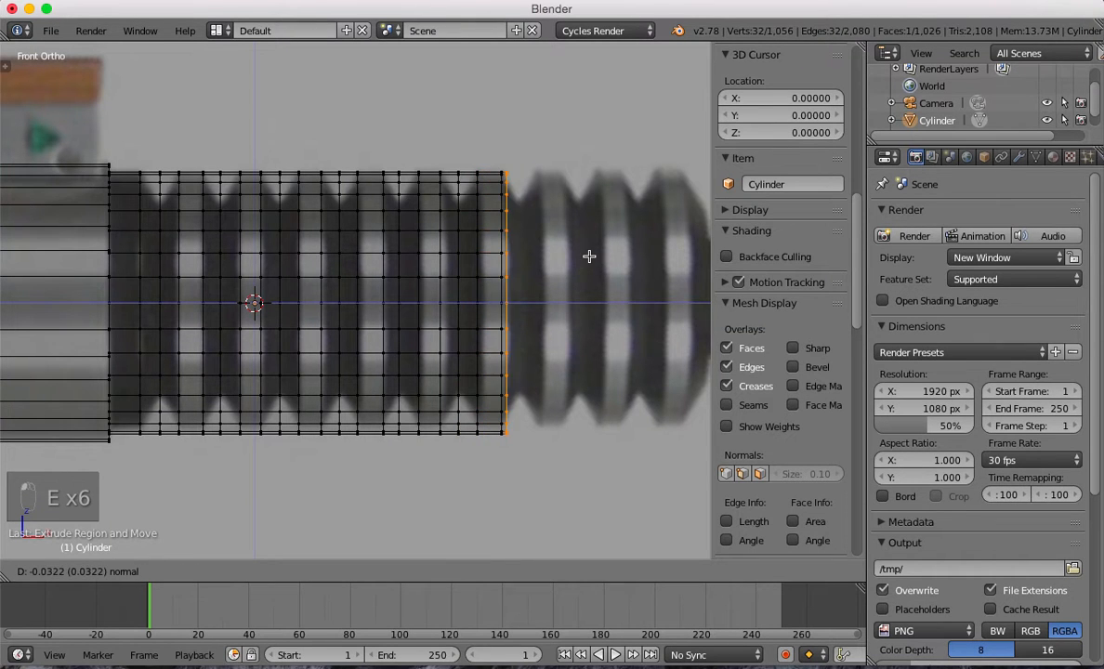
{"action": "left_click", "coordinate": [600, 251]}
Extrude the ring to both edges of the seventh rib and the eighth valley, nudging the rib's first loop along X to align it.
{"action": "key", "text": "e"}
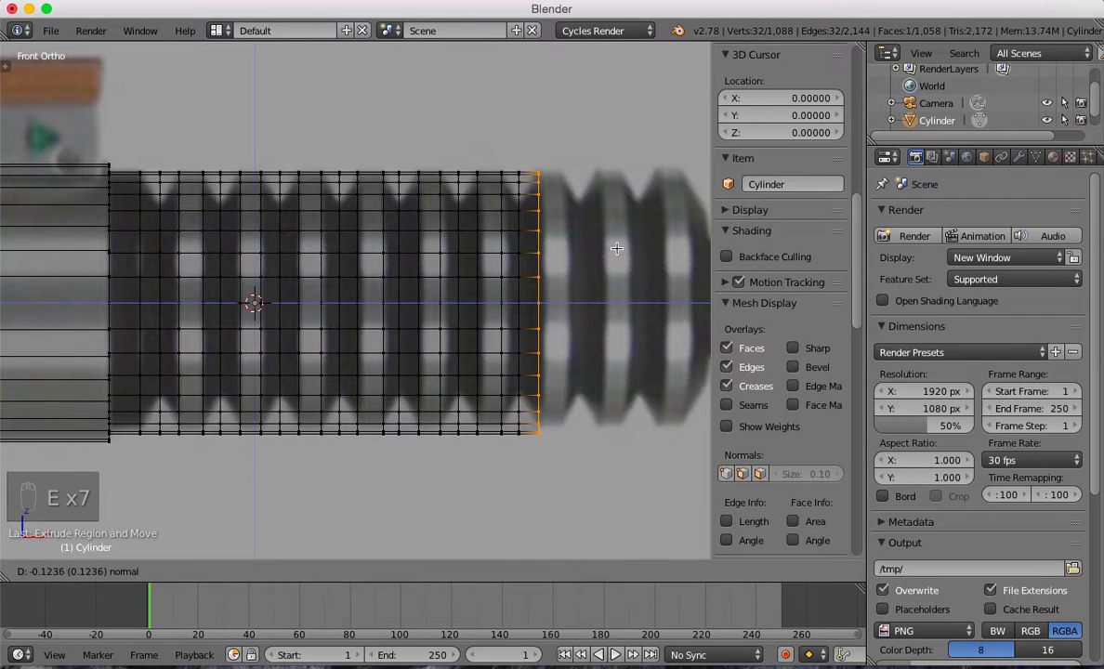
{"action": "left_click", "coordinate": [617, 248]}
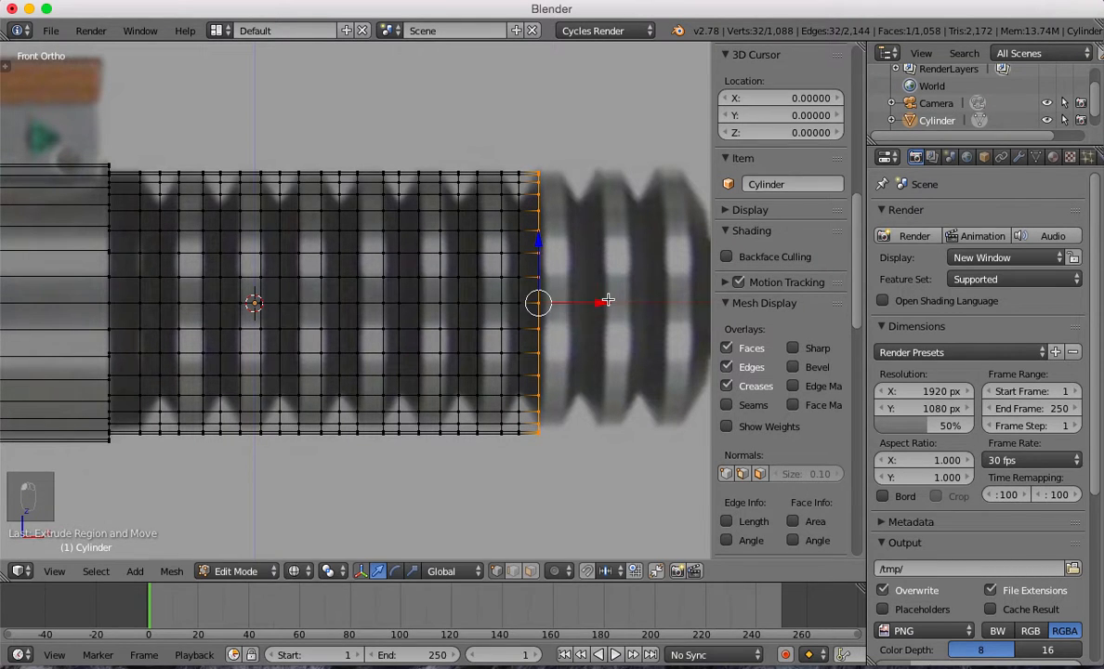
{"action": "key", "text": "g"}
{"action": "key", "text": "x"}
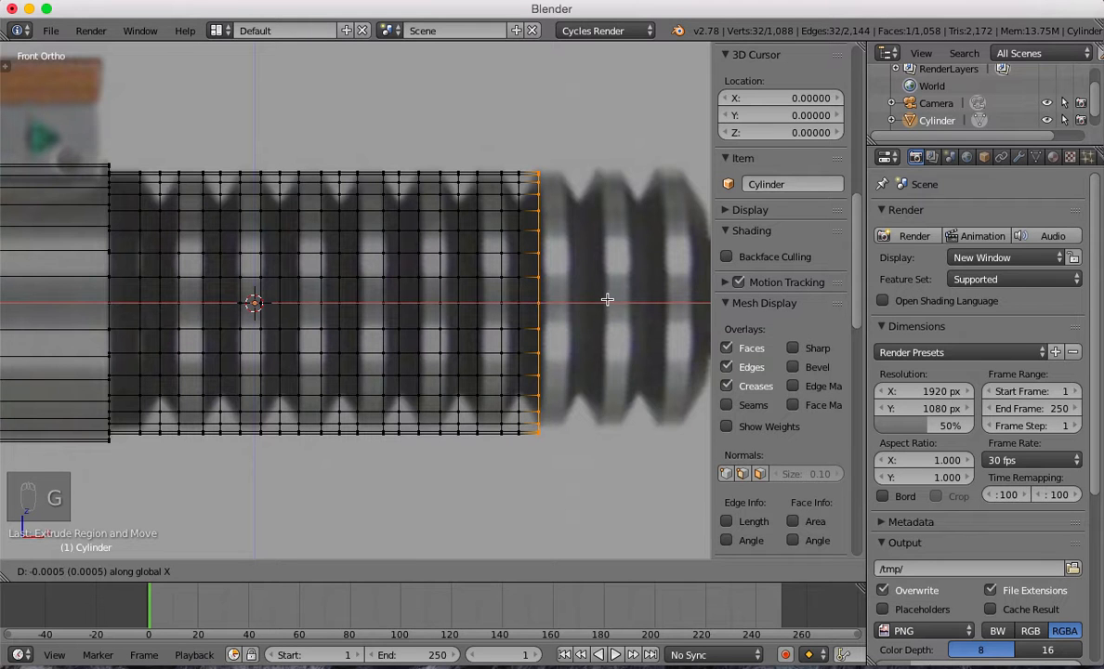
{"action": "left_click", "coordinate": [626, 295]}
{"action": "middle_click_drag", "start_coordinate": [591, 301], "coordinate": [531, 299], "text": "shift"}
{"action": "key", "text": "e"}
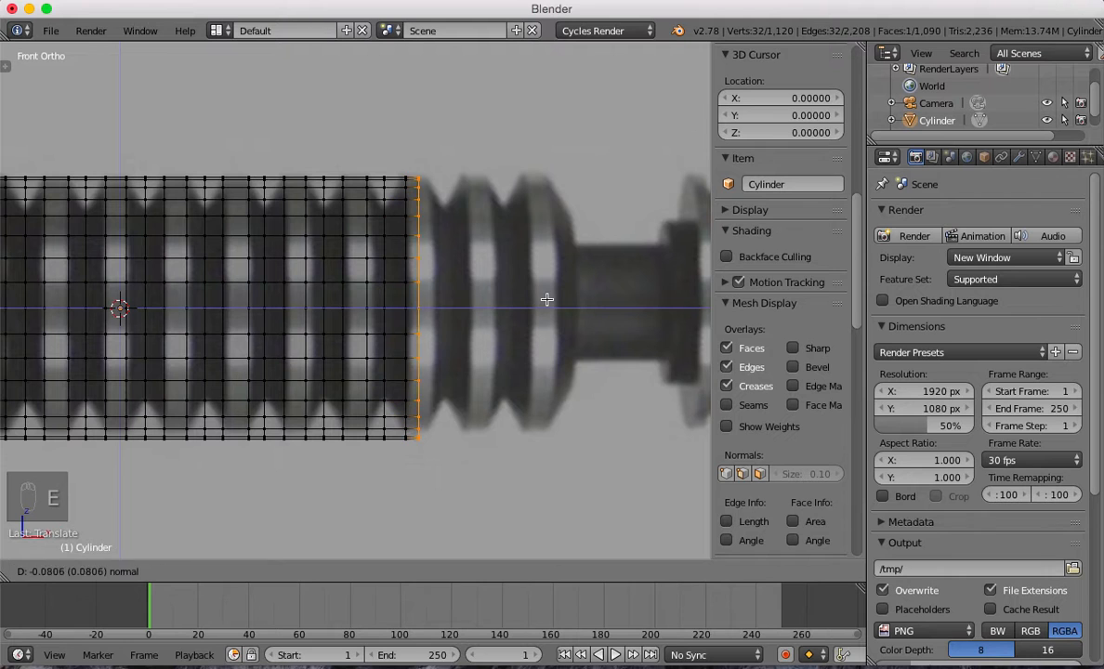
{"action": "left_click", "coordinate": [553, 295]}
{"action": "key", "text": "e"}
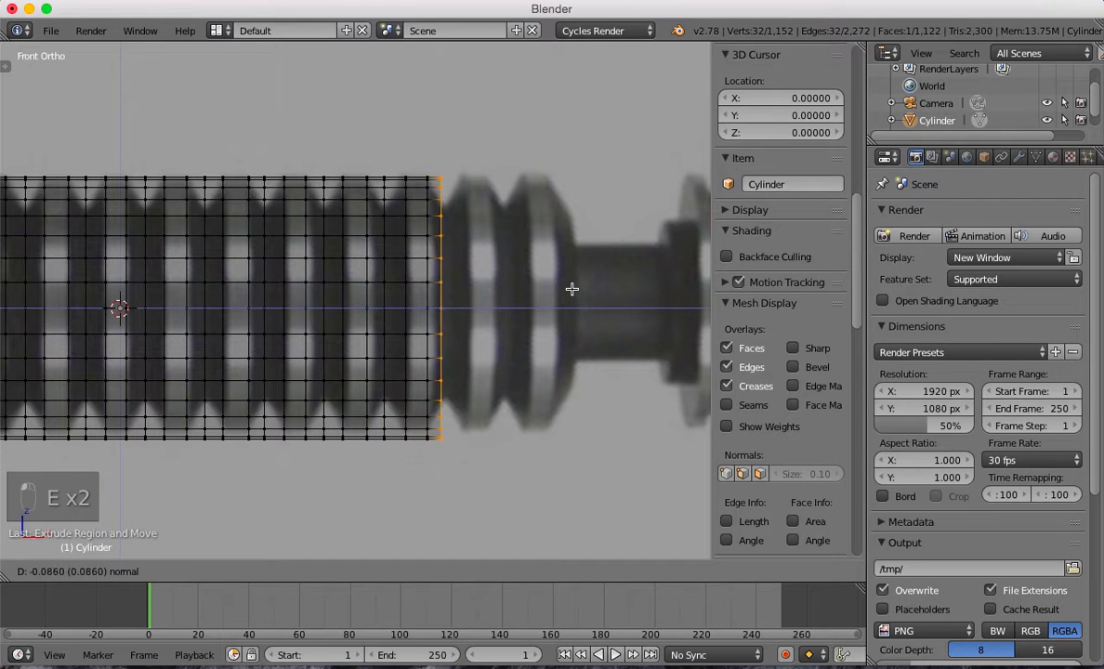
{"action": "left_click", "coordinate": [569, 292]}
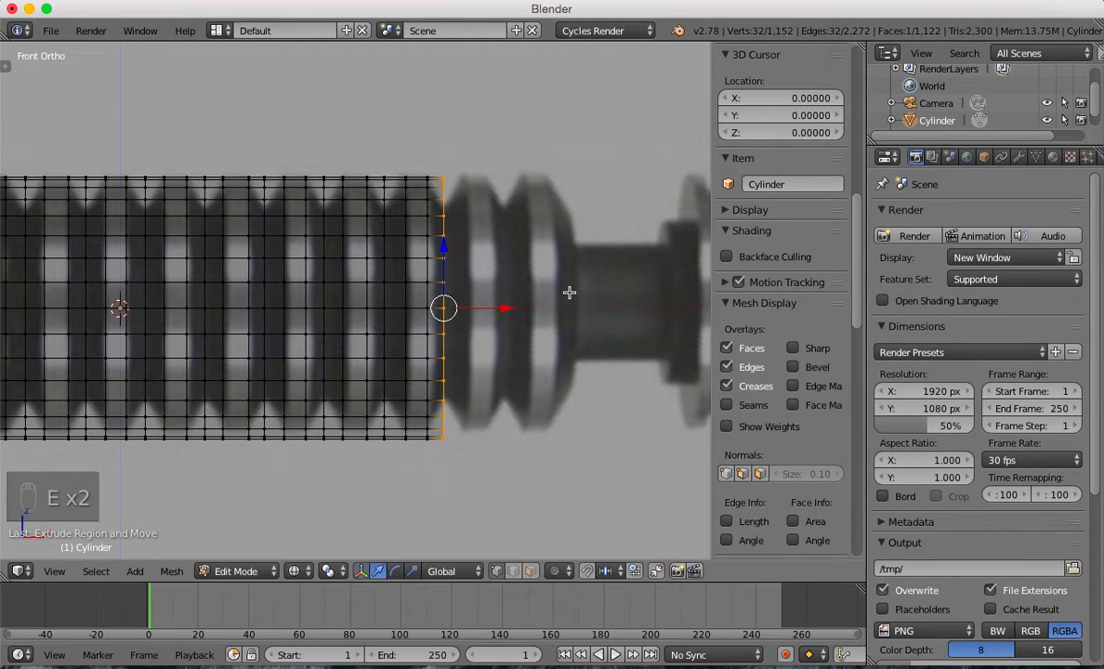
Extrude the ring to both edges of the eighth rib and the ninth valley, nudging the rib's first loop slightly along X.
{"action": "key", "text": "e"}
{"action": "left_click", "coordinate": [591, 288]}
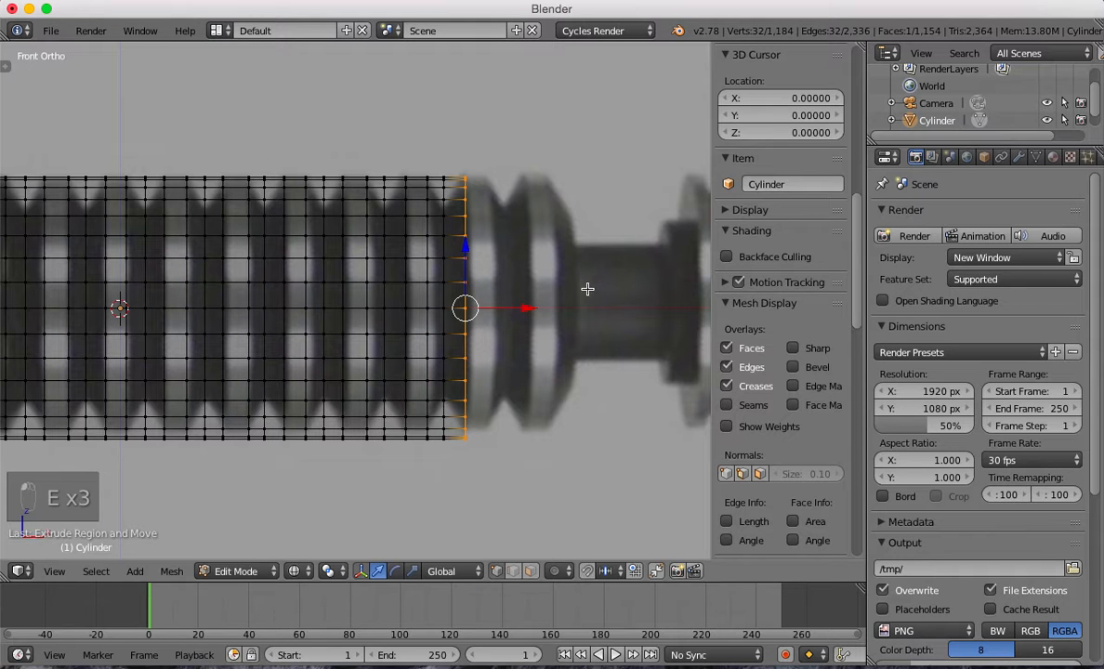
{"action": "left_click_drag", "start_coordinate": [536, 309], "coordinate": [533, 311]}
{"action": "key", "text": "e"}
{"action": "left_click", "coordinate": [574, 290]}
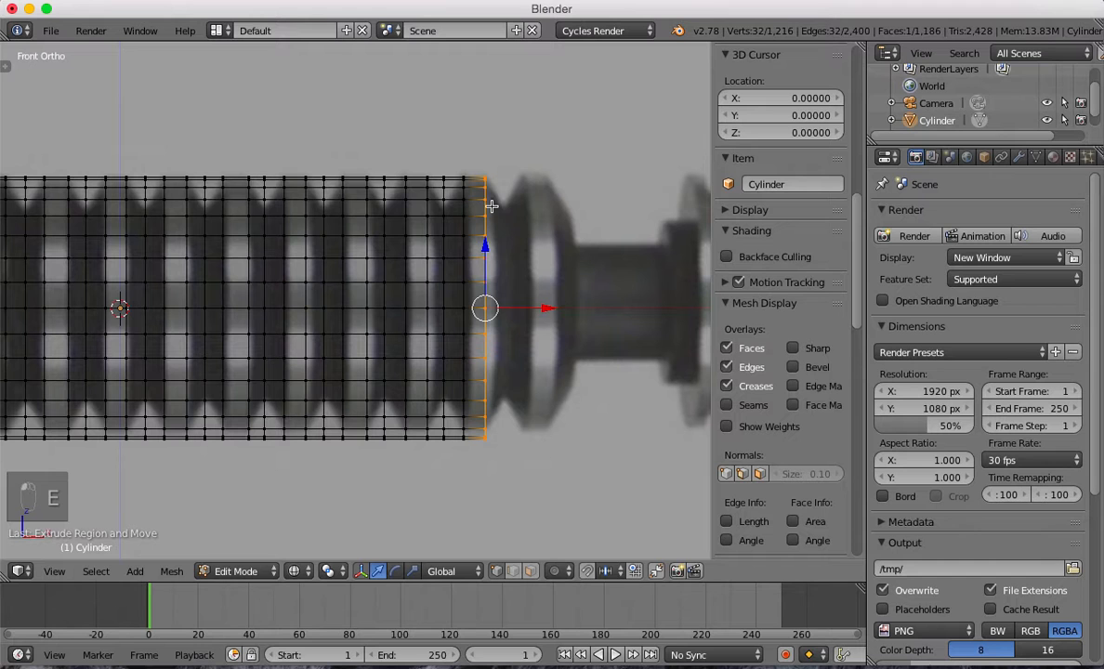
{"action": "key", "text": "e"}
{"action": "left_click", "coordinate": [560, 283]}
Extrude the end ring twice at constant diameter, placing loops at both edges of the ninth and last rib.
{"action": "key", "text": "e"}
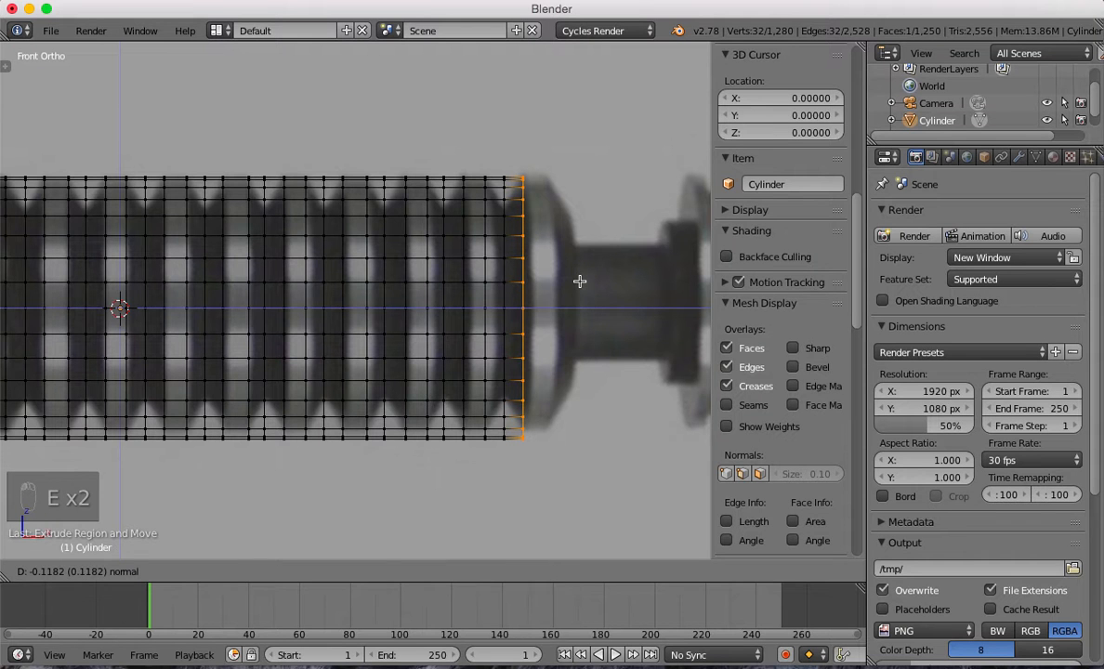
{"action": "left_click", "coordinate": [580, 281]}
{"action": "scroll", "coordinate": [576, 288], "scroll_direction": "right", "scroll_amount": 5}
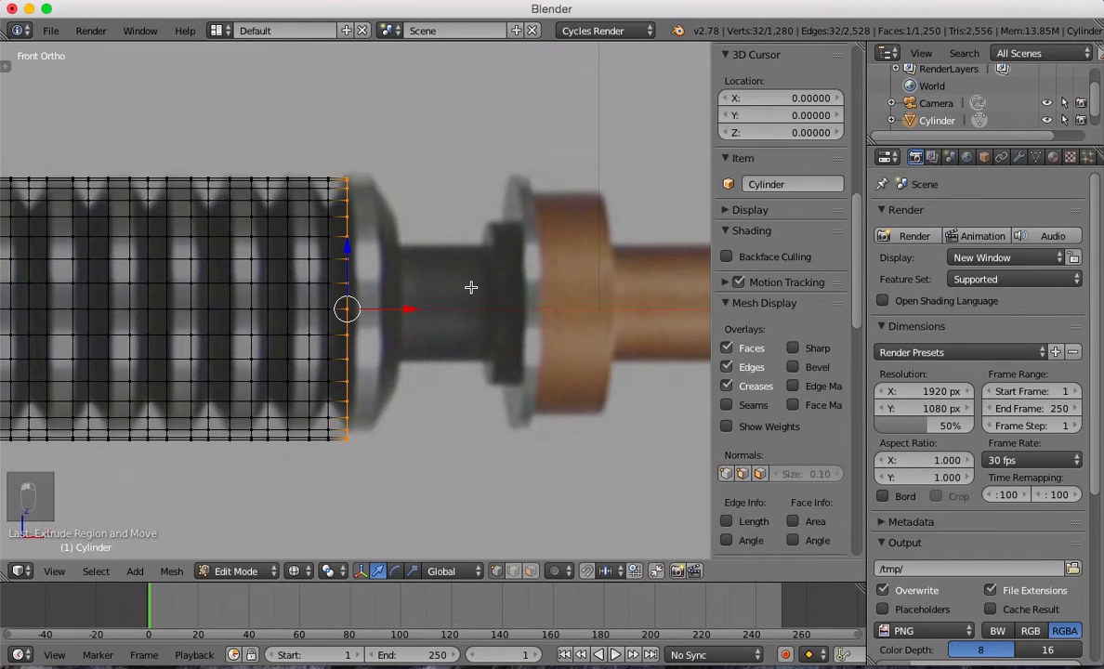
{"action": "key", "text": "e"}
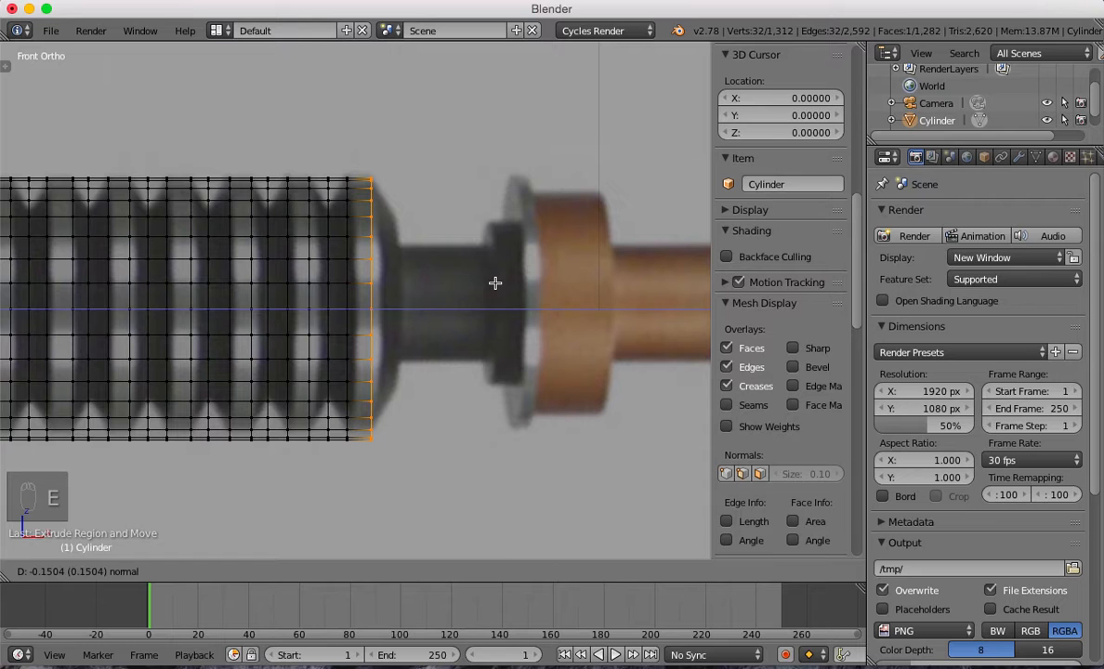
{"action": "left_click", "coordinate": [495, 283]}
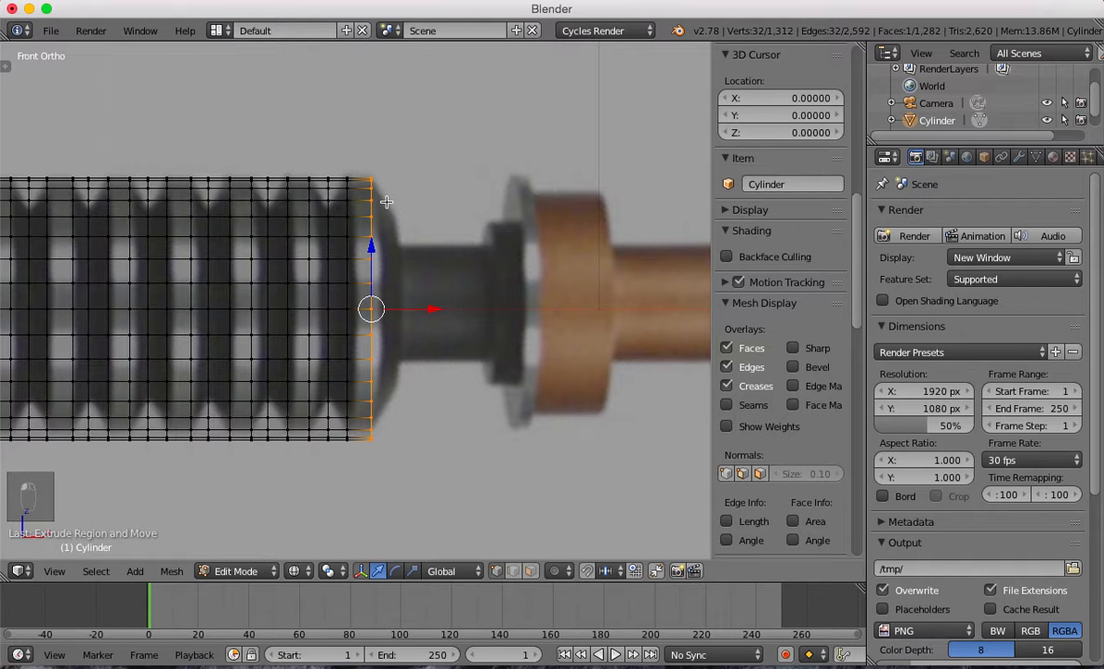
Select the middle edge loops of all nine grip valleys and scale them inward to about 0.78, excluding the X axis.
{"action": "right_click", "coordinate": [327, 269], "text": "alt"}
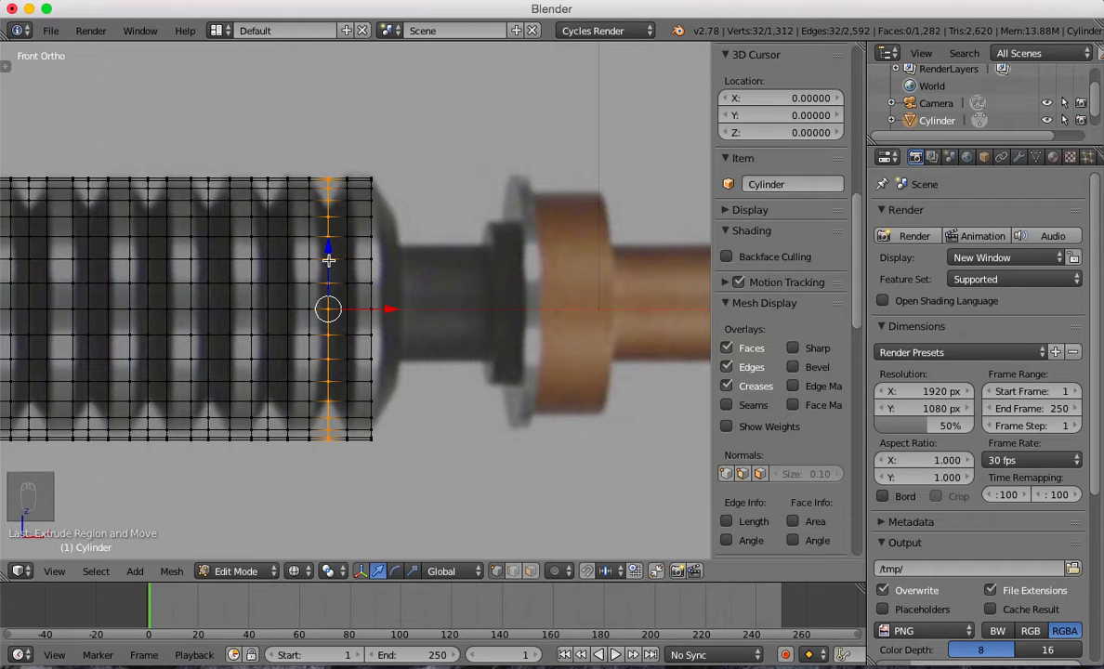
{"action": "right_click", "coordinate": [320, 261], "text": "alt"}
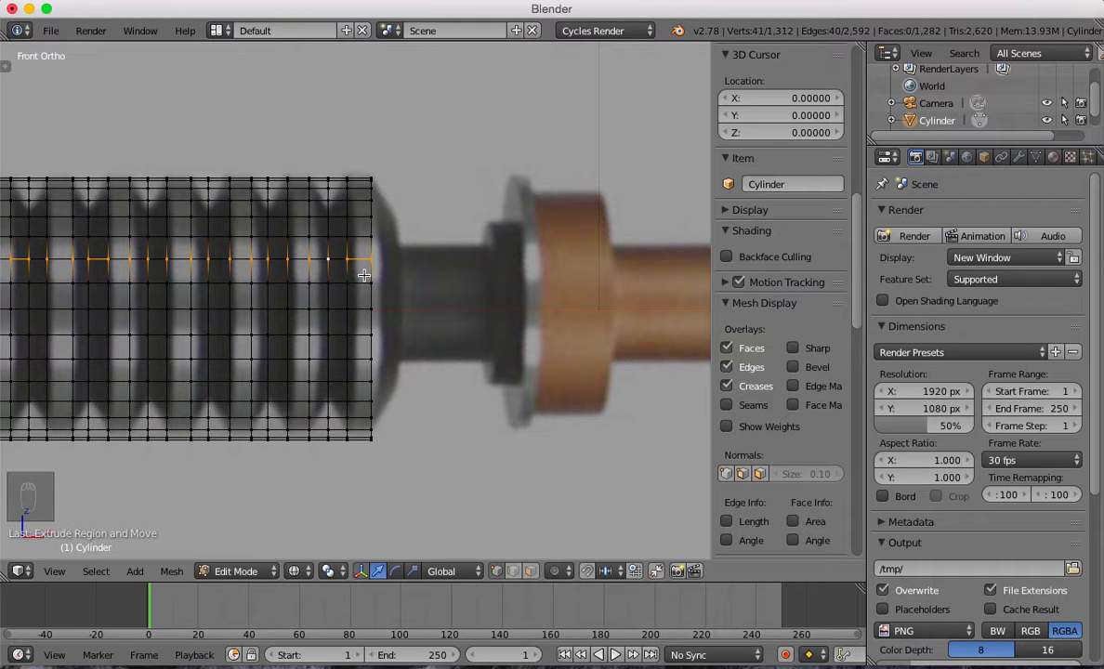
{"action": "right_click", "coordinate": [328, 272], "text": "alt"}
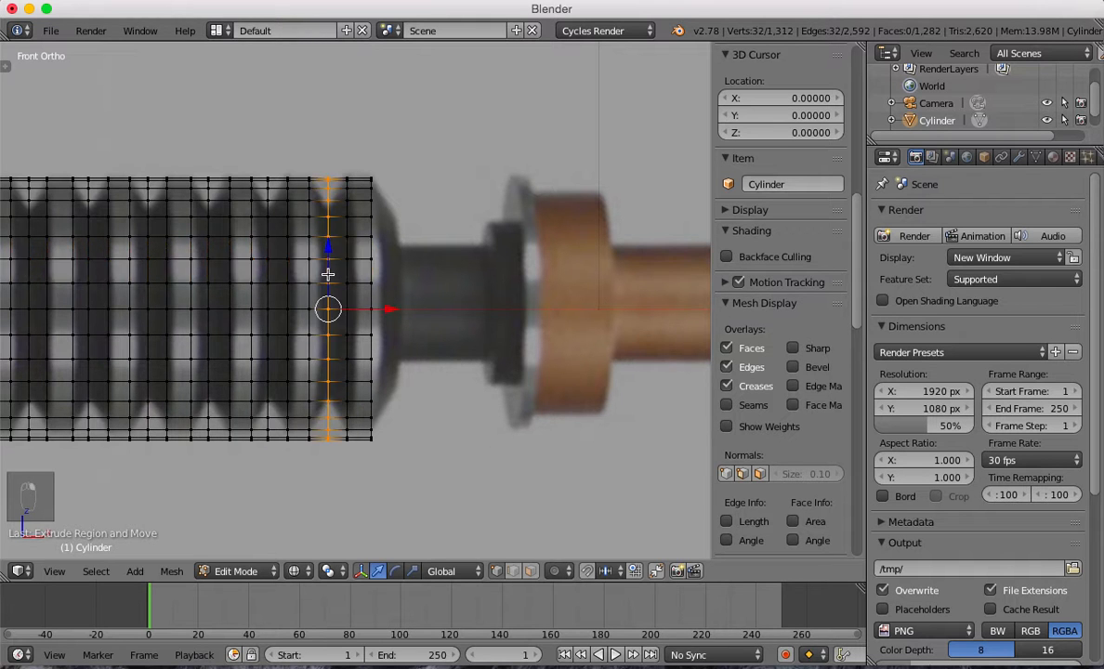
{"action": "right_click", "coordinate": [269, 270], "text": "alt+shift"}
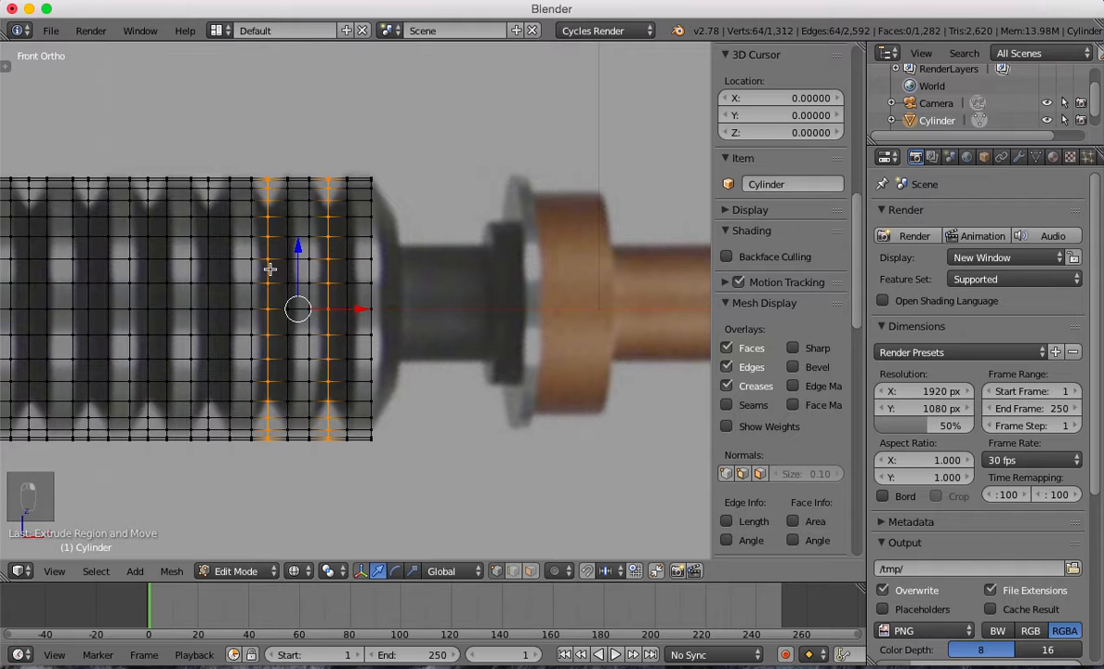
{"action": "right_click", "coordinate": [208, 269], "text": "alt+shift"}
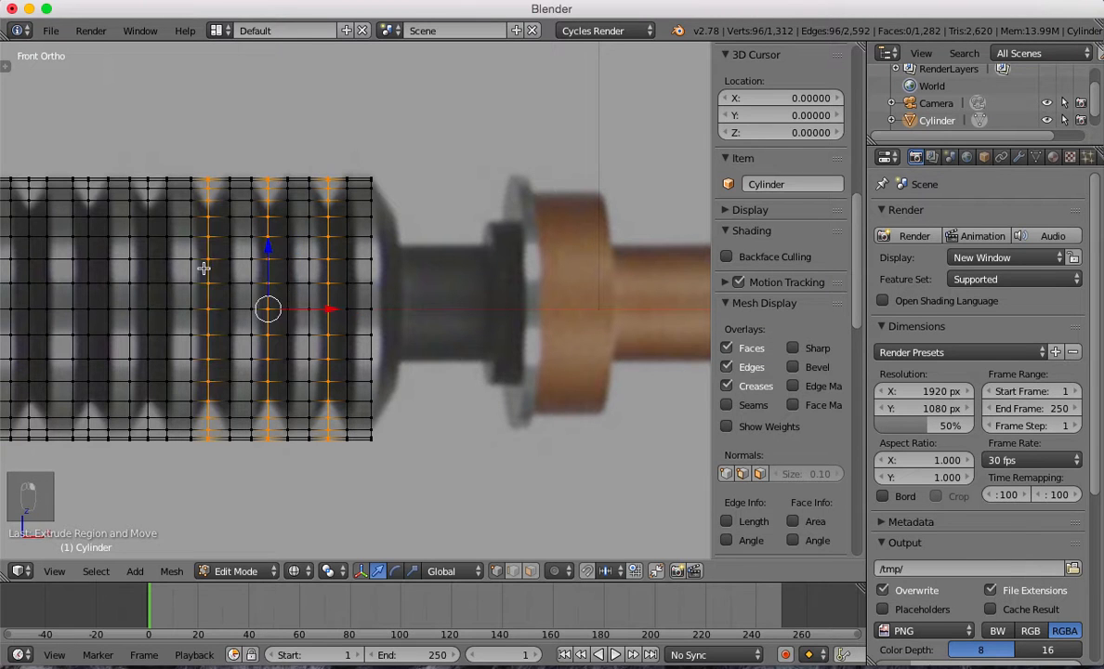
{"action": "right_click", "coordinate": [149, 269], "text": "alt+shift"}
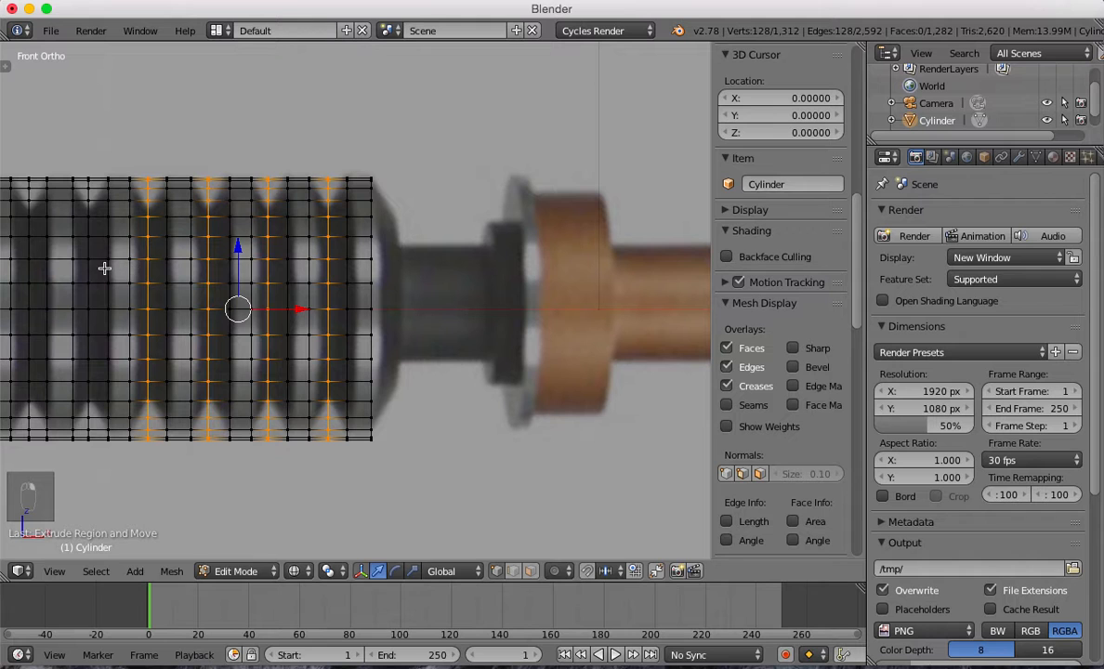
{"action": "right_click", "coordinate": [90, 269], "text": "alt+shift"}
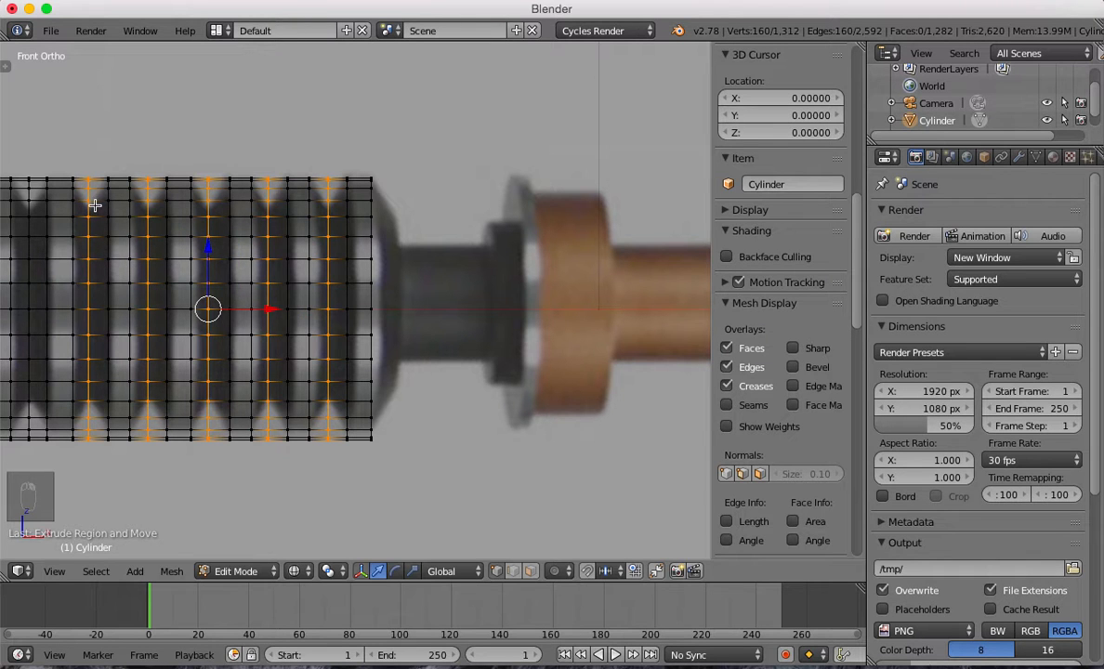
{"action": "right_click", "coordinate": [30, 208], "text": "alt+shift"}
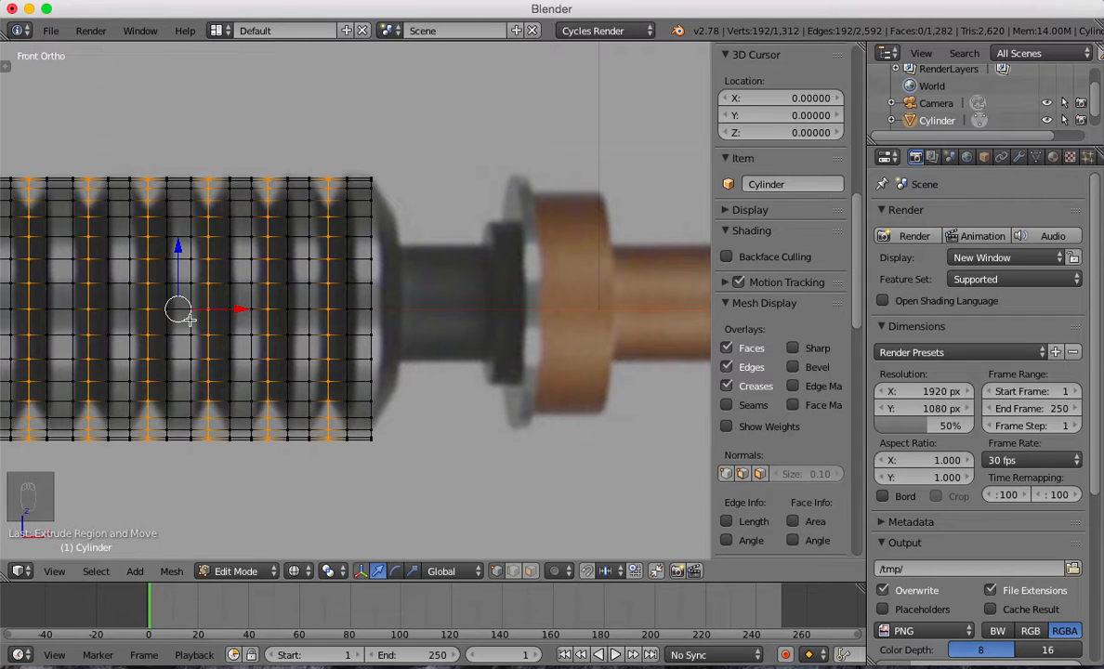
{"action": "middle_click_drag", "start_coordinate": [117, 307], "coordinate": [501, 313], "text": "shift"}
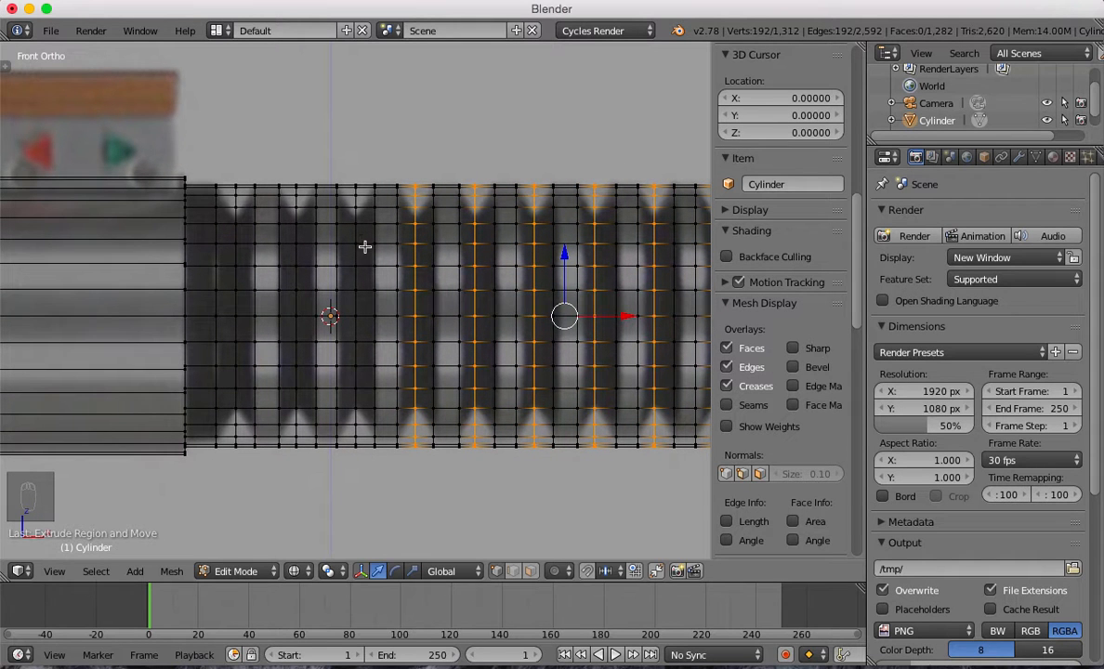
{"action": "right_click", "coordinate": [343, 223], "text": "alt+shift"}
{"action": "right_click", "coordinate": [298, 232], "text": "alt+shift"}
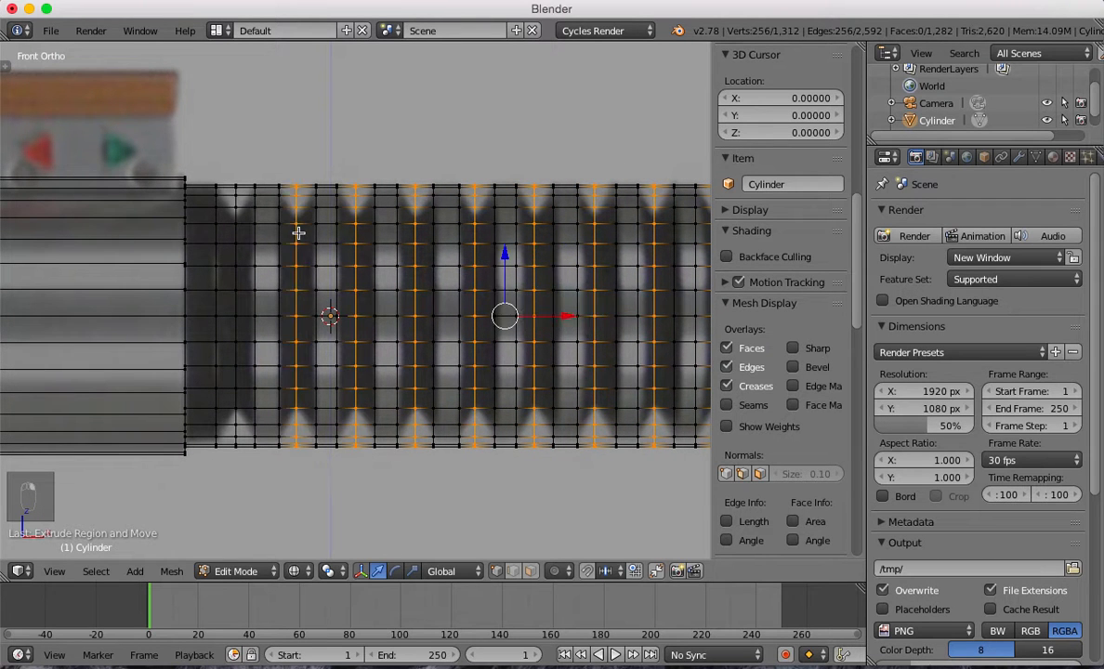
{"action": "right_click", "coordinate": [236, 233], "text": "alt+shift"}
{"action": "scroll", "coordinate": [236, 233], "scroll_direction": "down", "scroll_amount": 3}
{"action": "middle_click_drag", "start_coordinate": [588, 342], "coordinate": [512, 337], "text": "shift"}
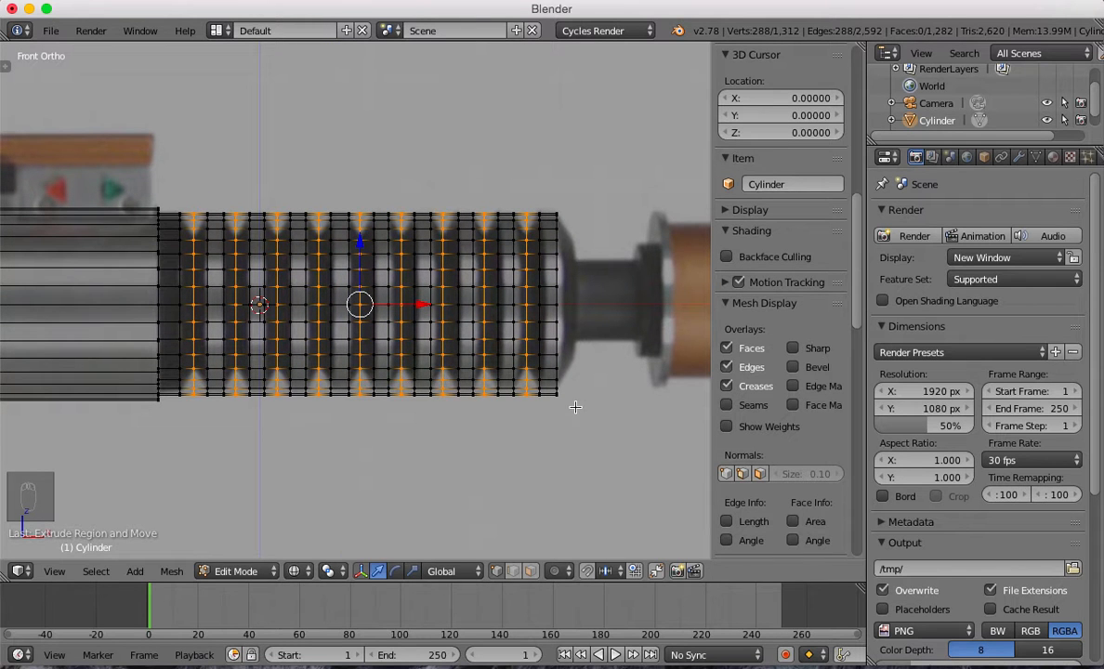
{"action": "key", "text": "s"}
{"action": "key", "text": "shift+x"}
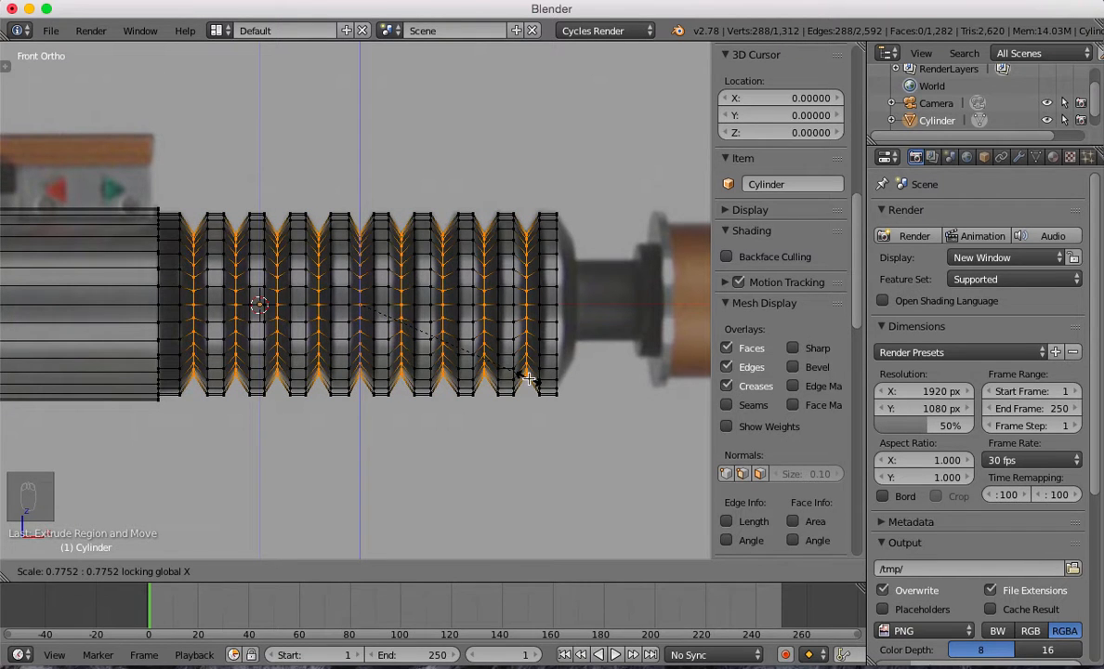
{"action": "left_click", "coordinate": [549, 383]}
Leave Edit Mode and examine the ribbed grip in solid shading from an angled view.
{"action": "key", "text": "Tab"}
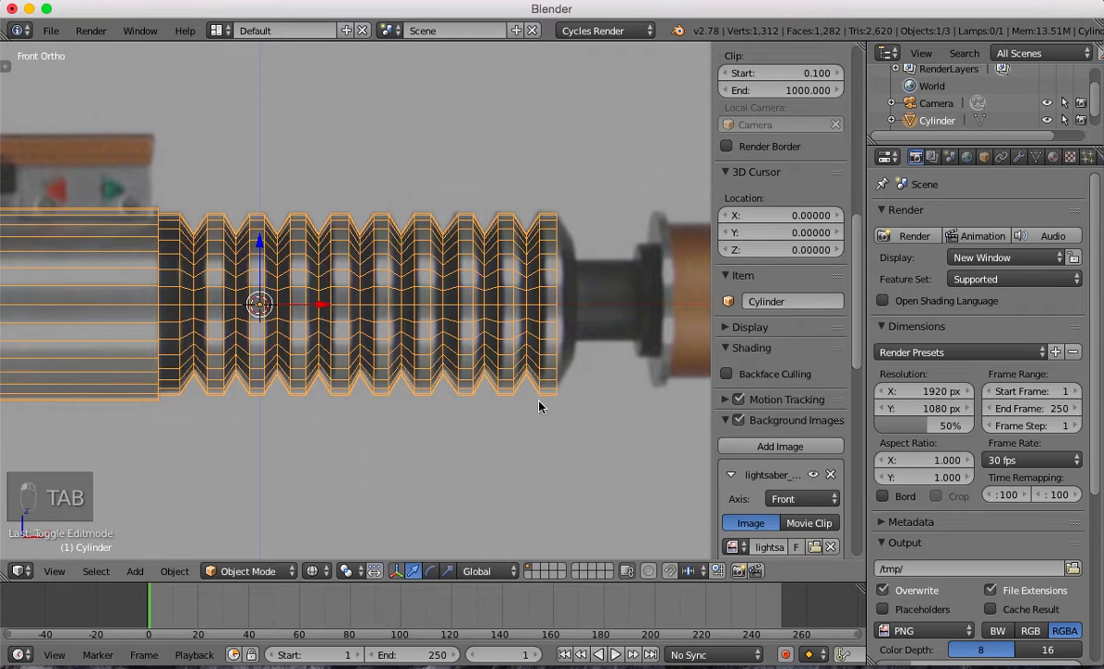
{"action": "scroll", "coordinate": [498, 370], "scroll_direction": "down", "scroll_amount": 5}
{"action": "key", "text": "z"}
{"action": "middle_click_drag", "start_coordinate": [390, 384], "coordinate": [468, 434]}
{"action": "scroll", "coordinate": [467, 360], "scroll_direction": "up", "scroll_amount": 4}
{"action": "mouse_move", "coordinate": [466, 360]}
{"action": "middle_mouse_down"}
{"action": "mouse_move", "coordinate": [476, 365]}
{"action": "mouse_move", "coordinate": [375, 348]}
{"action": "mouse_move", "coordinate": [467, 340]}
{"action": "middle_mouse_up"}
{"action": "scroll", "coordinate": [212, 284], "scroll_direction": "down", "scroll_amount": 6}
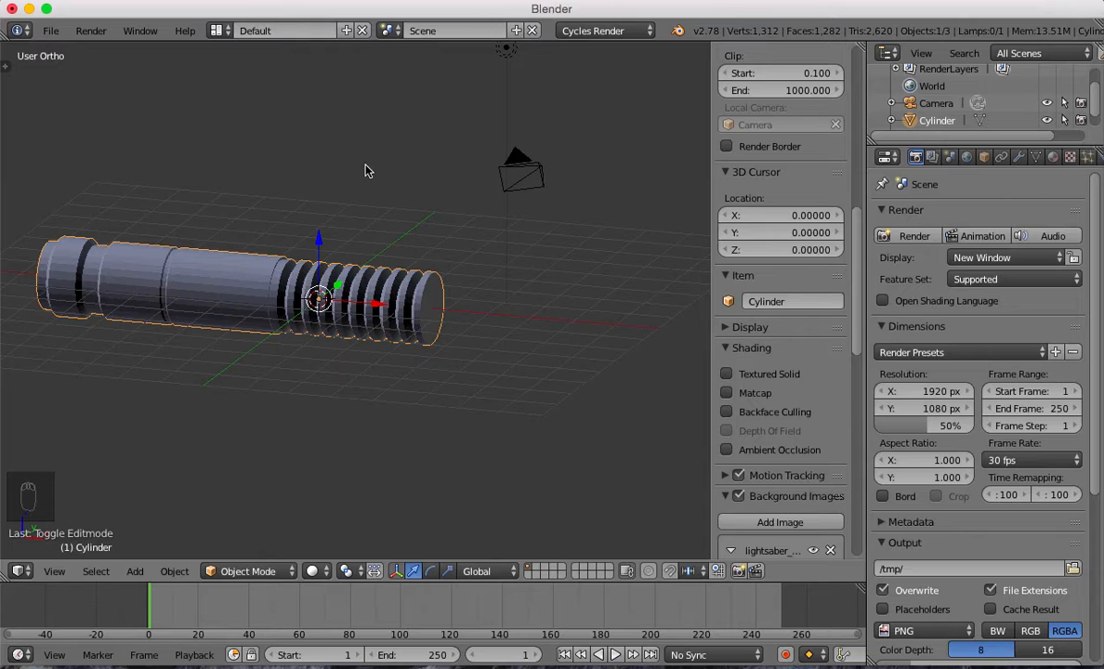
Recalculate the normals of the entire hilt mesh and return to Object Mode.
{"action": "key", "text": "Tab"}
{"action": "key", "text": "a"}
{"action": "key", "text": "a"}
{"action": "key", "text": "a"}
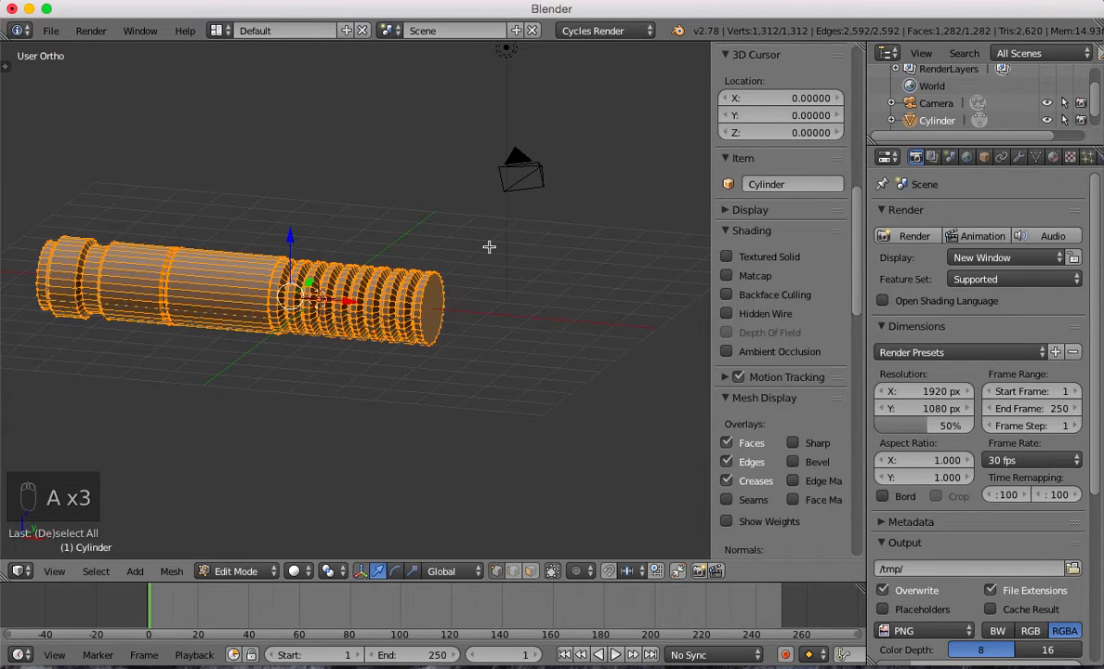
{"action": "key", "text": "t"}
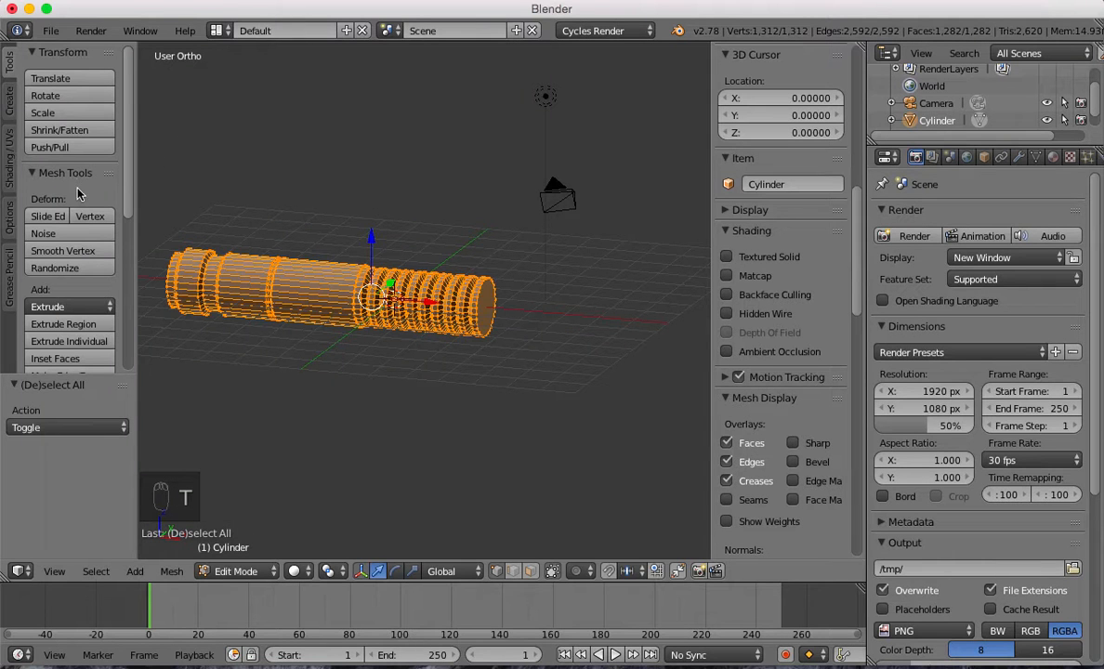
{"action": "left_click", "coordinate": [10, 149]}
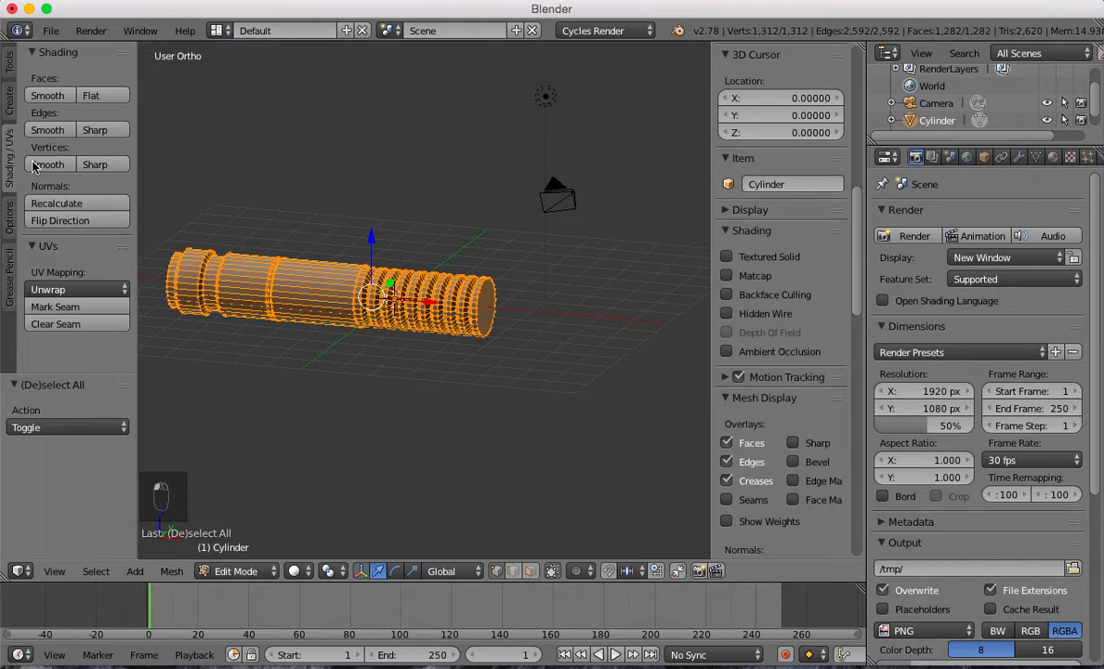
{"action": "left_click", "coordinate": [56, 204]}
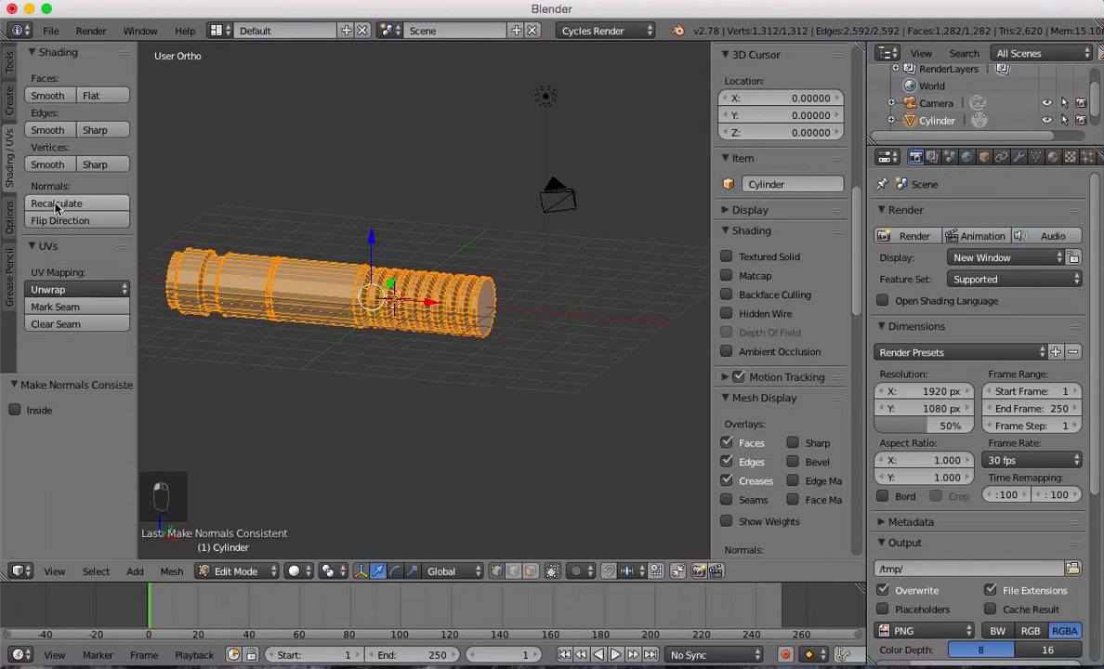
{"action": "key", "text": "Tab"}
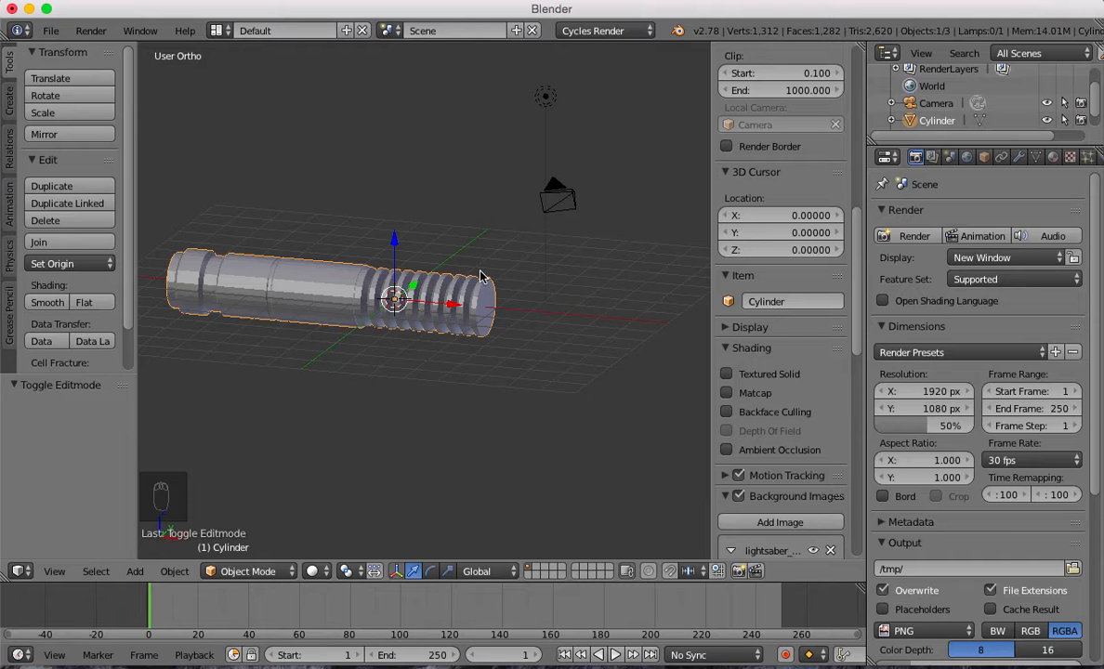
Return to Edit Mode in the wireframe front view at the grip's end and hide both viewport side panels.
{"action": "key", "text": "KP_3"}
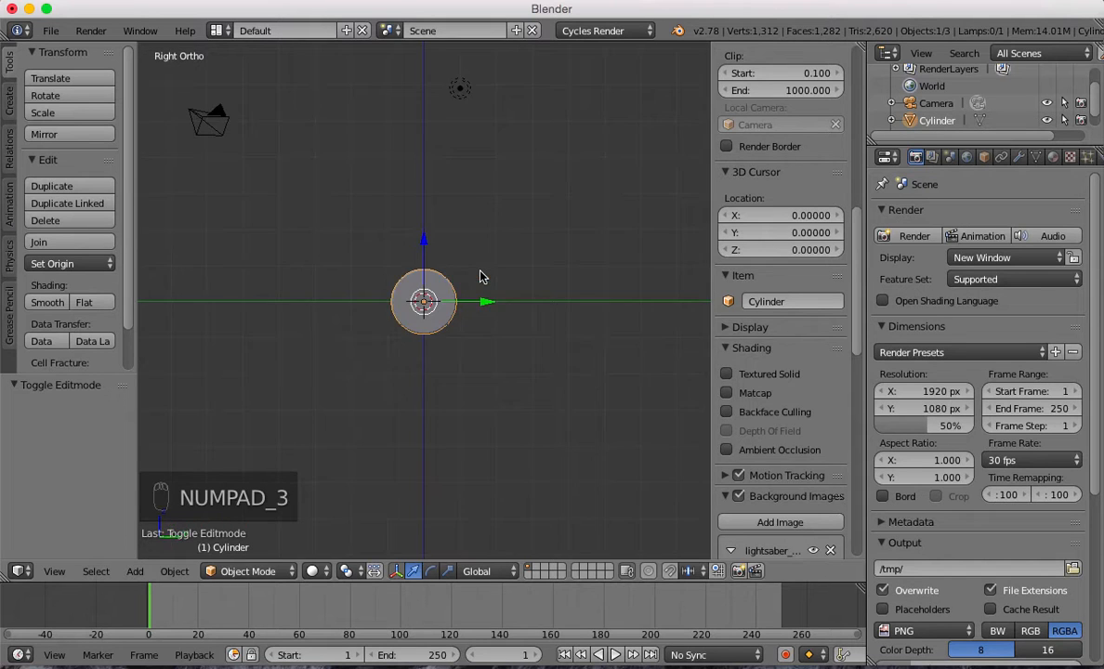
{"action": "key", "text": "KP_1"}
{"action": "key", "text": "Tab"}
{"action": "scroll", "coordinate": [543, 318], "scroll_direction": "up", "scroll_amount": 3}
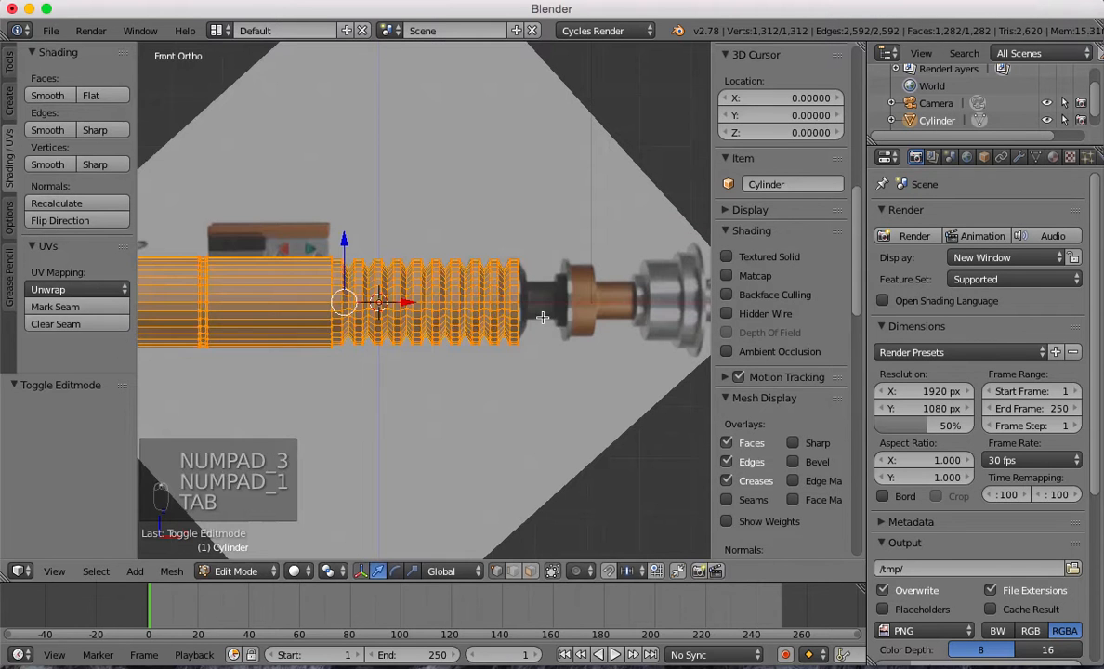
{"action": "scroll", "coordinate": [480, 313], "scroll_direction": "up", "scroll_amount": 2}
{"action": "key", "text": "z"}
{"action": "scroll", "coordinate": [462, 322], "scroll_direction": "up", "scroll_amount": 3}
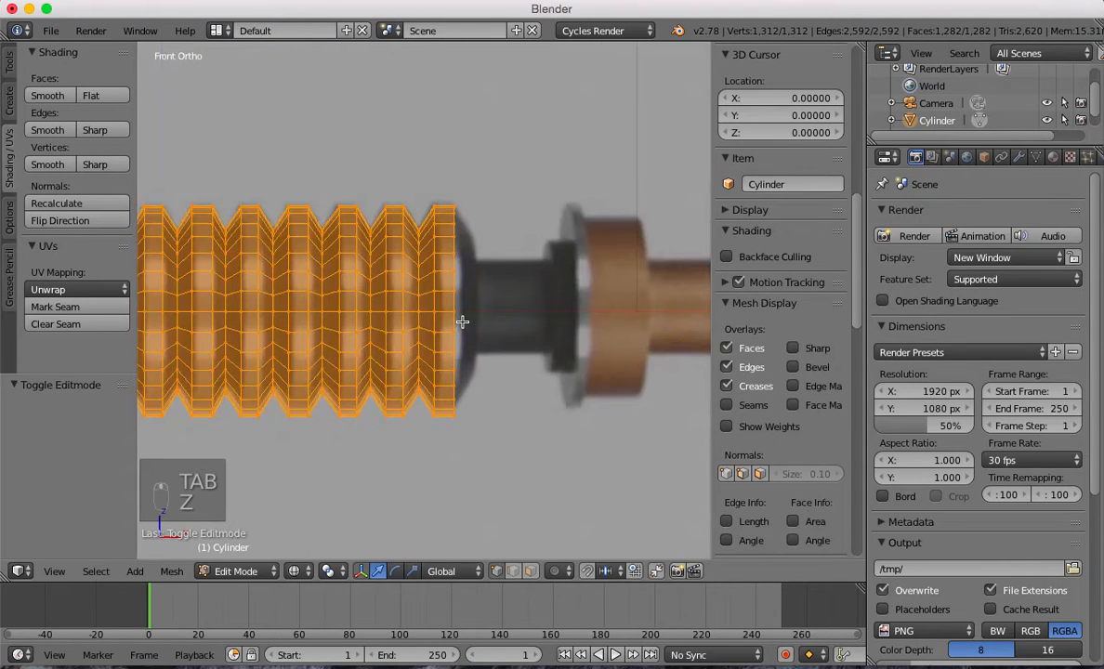
{"action": "scroll", "coordinate": [462, 322], "scroll_direction": "up", "scroll_amount": 1}
{"action": "key", "text": "t"}
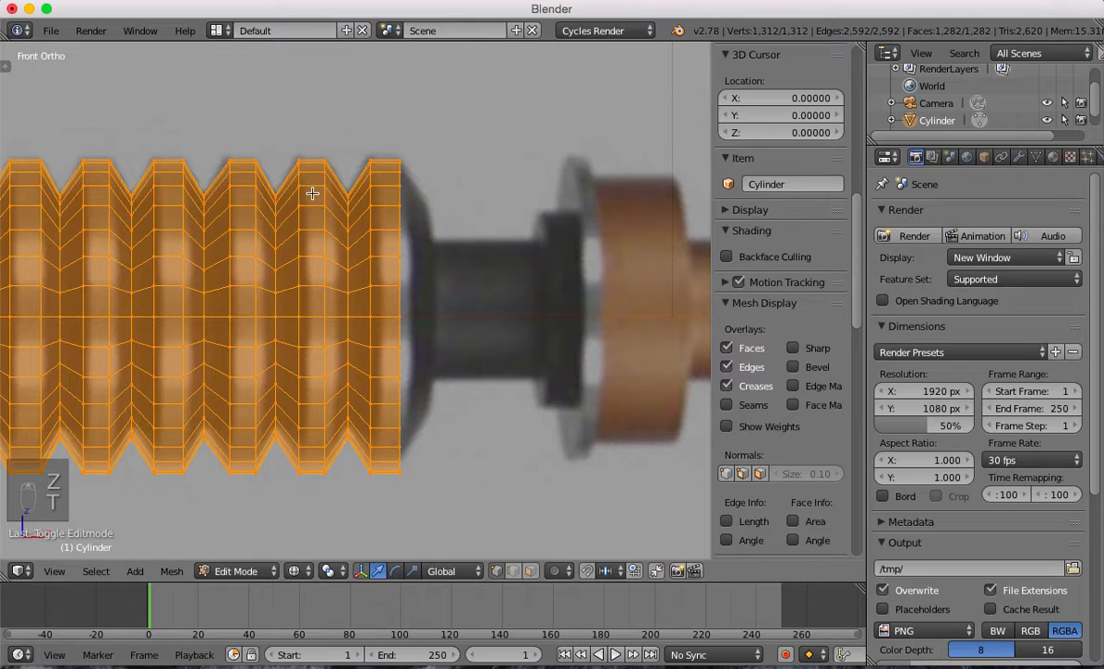
{"action": "key", "text": "n"}
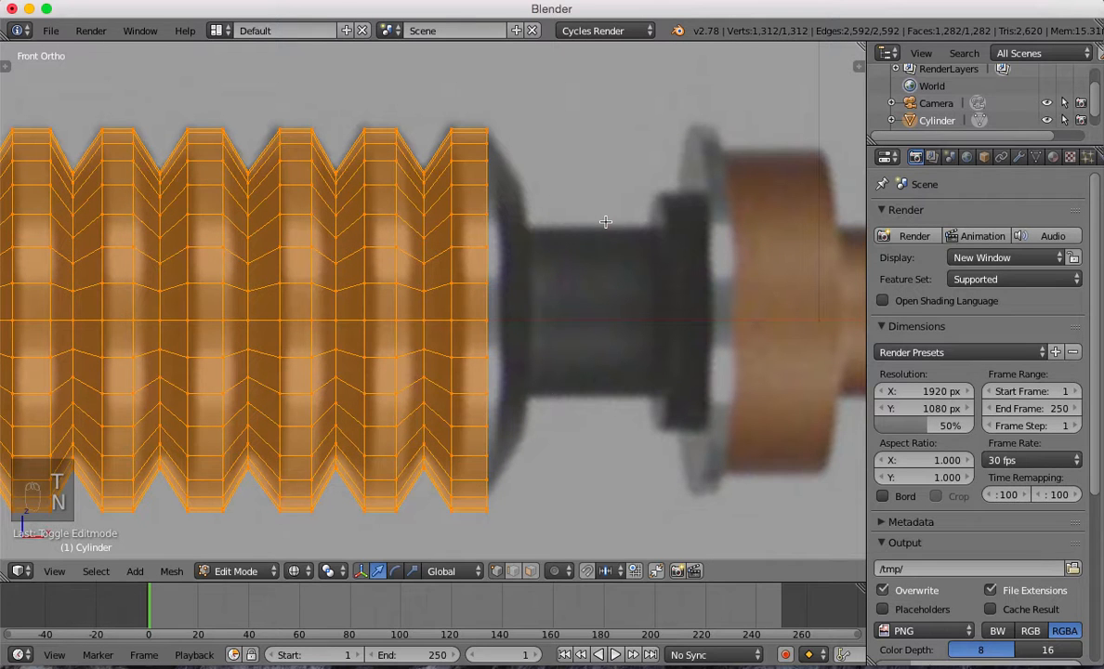
Extrude the last rib's end ring and scale it down to form the tapered end, fine-tuning its X position and diameter.
{"action": "right_click", "coordinate": [485, 230], "text": "alt"}
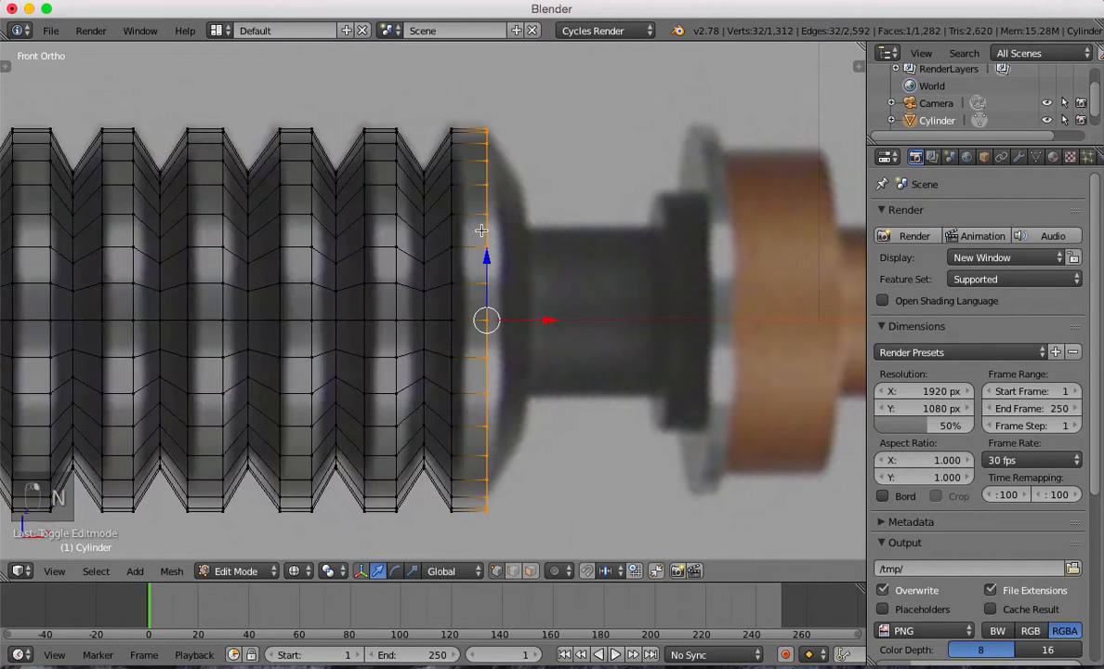
{"action": "key", "text": "e"}
{"action": "left_click", "coordinate": [600, 260]}
{"action": "key", "text": "s"}
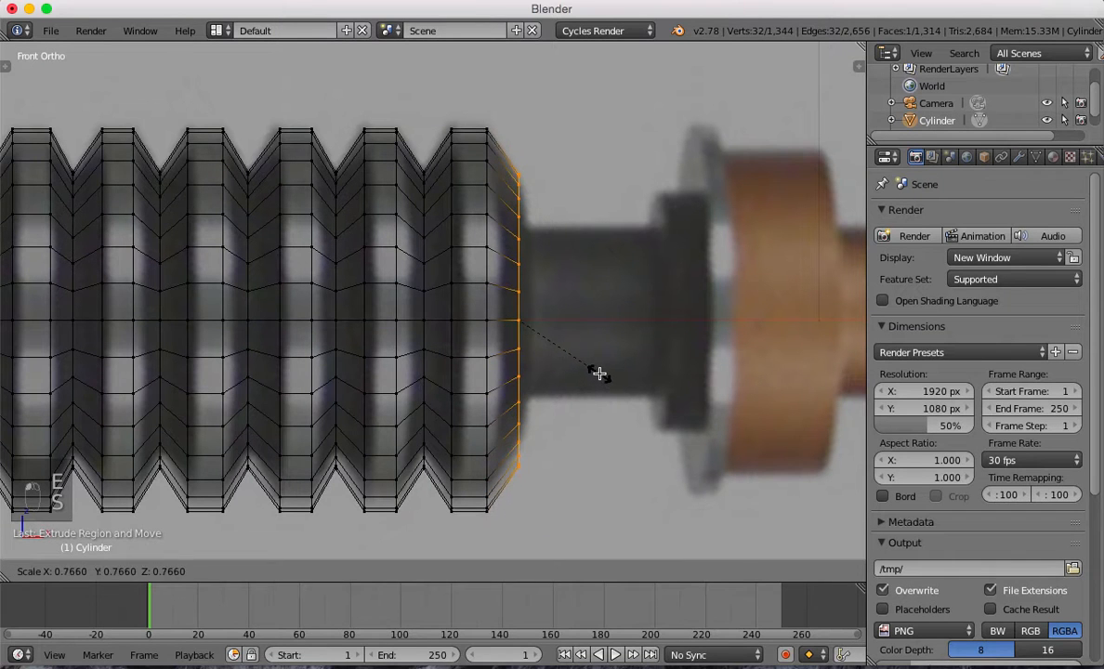
{"action": "left_click", "coordinate": [598, 370]}
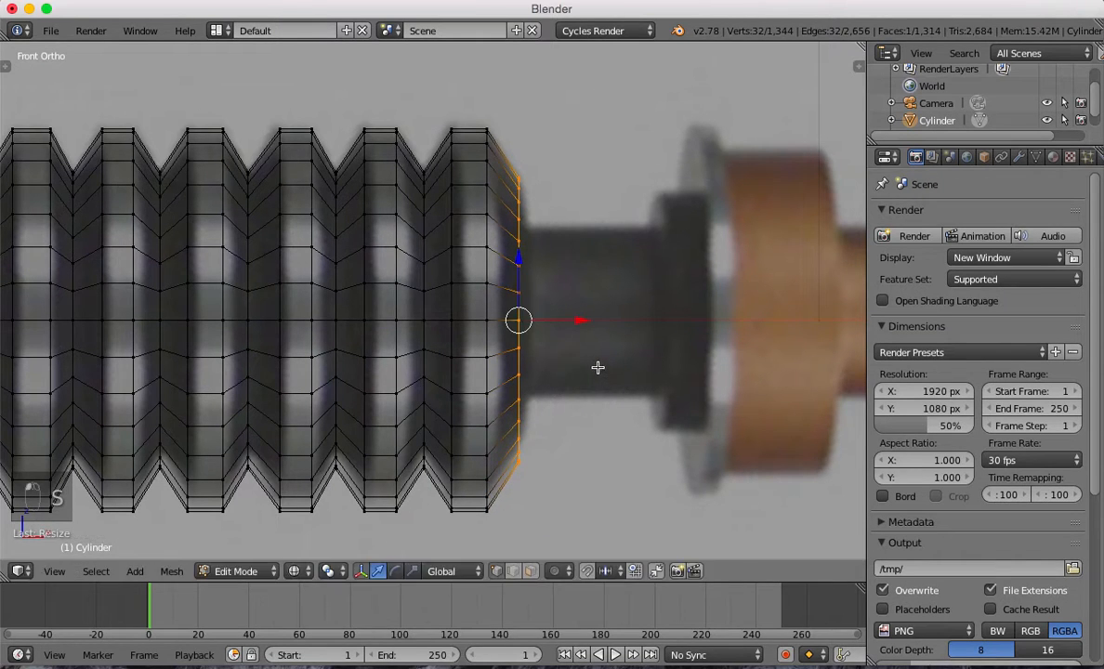
{"action": "key", "text": "g"}
{"action": "key", "text": "x"}
{"action": "left_click", "coordinate": [585, 325]}
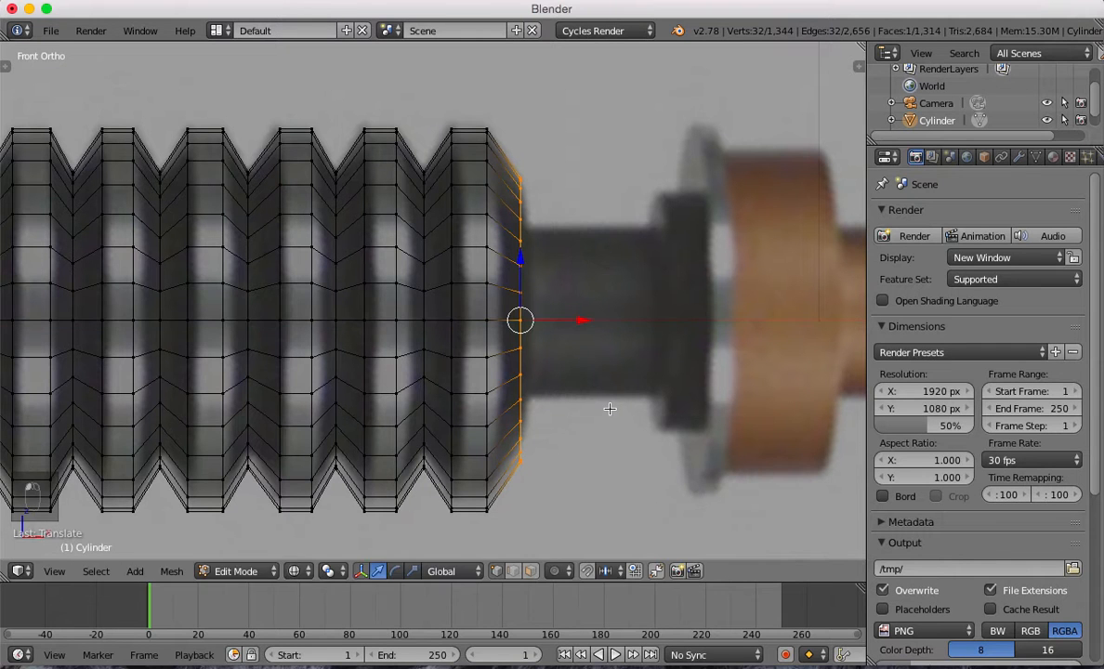
{"action": "key", "text": "s"}
{"action": "left_click", "coordinate": [609, 406]}
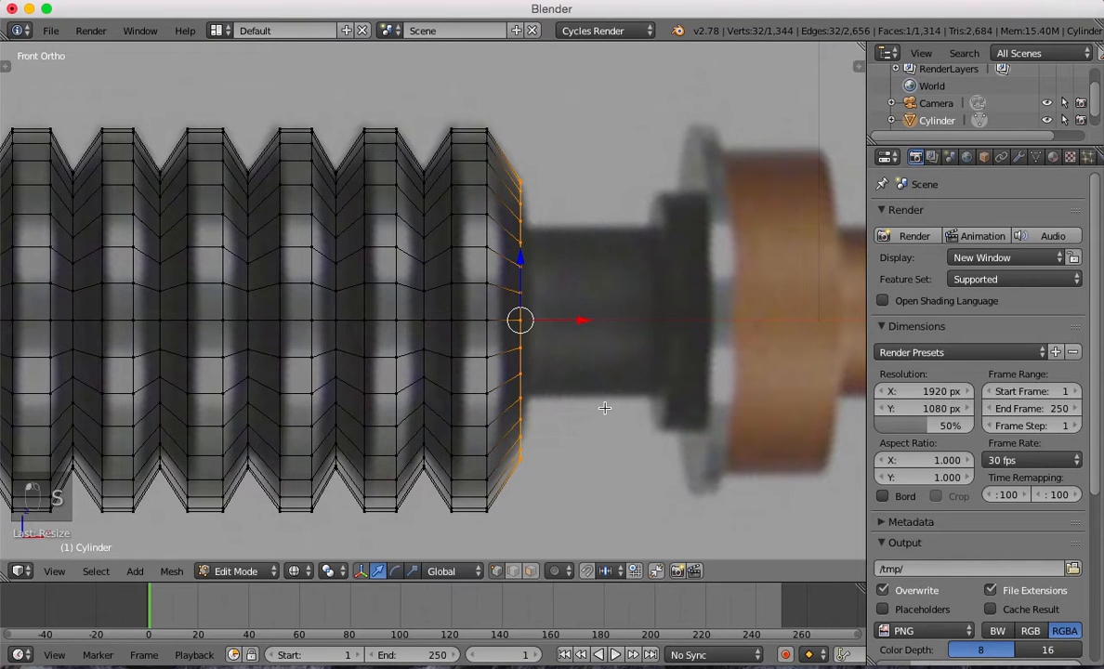
Extrude the ring in place and shrink it to the neck's radius, extrude the neck along X to the black collar, and exit Edit Mode.
{"action": "key", "text": "e"}
{"action": "key", "text": "s"}
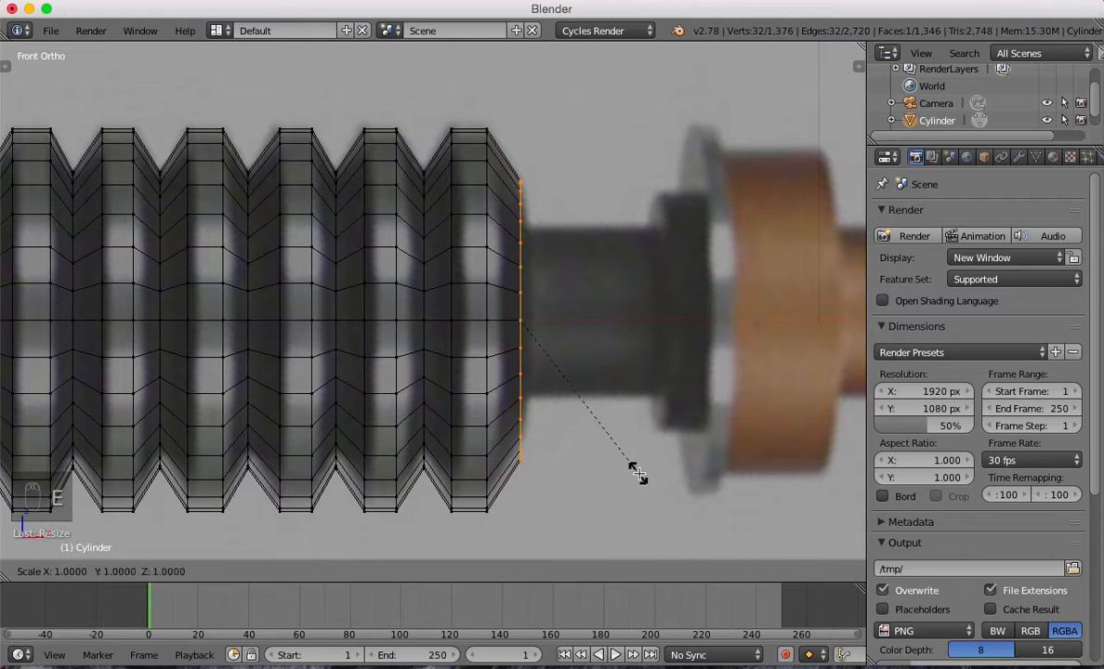
{"action": "left_click", "coordinate": [615, 412]}
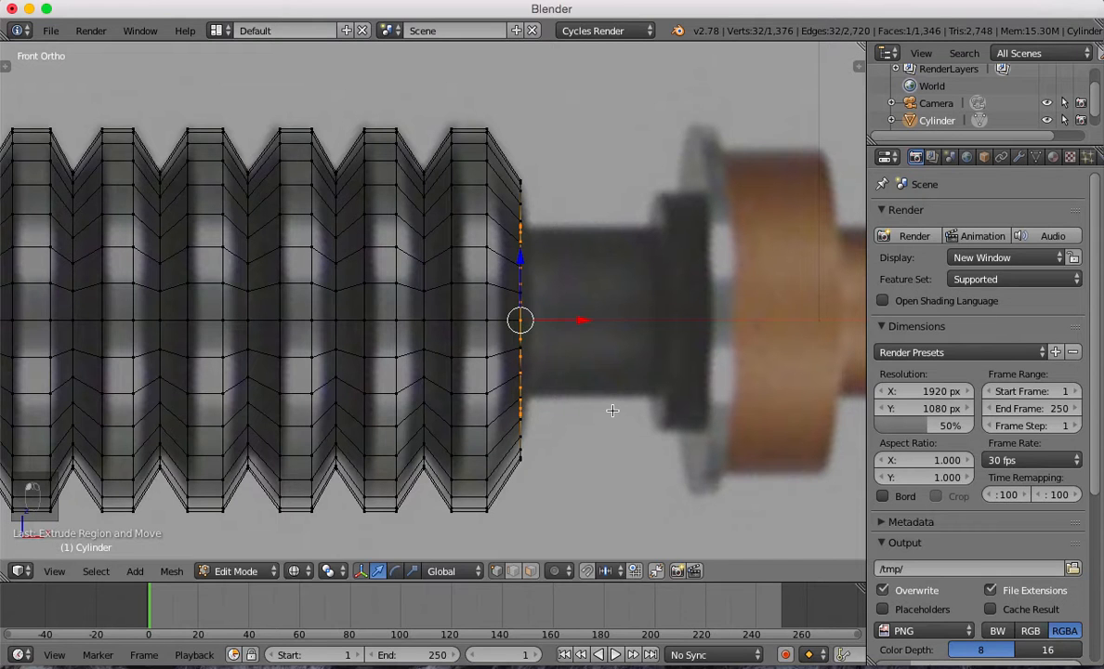
{"action": "key", "text": "e"}
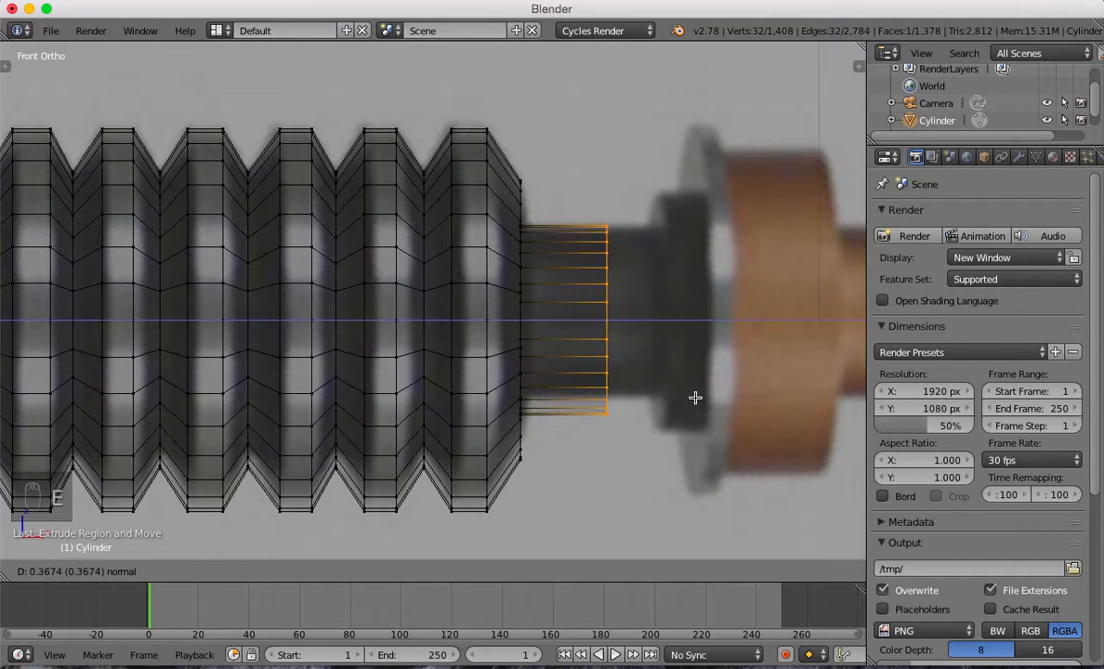
{"action": "left_click", "coordinate": [742, 387]}
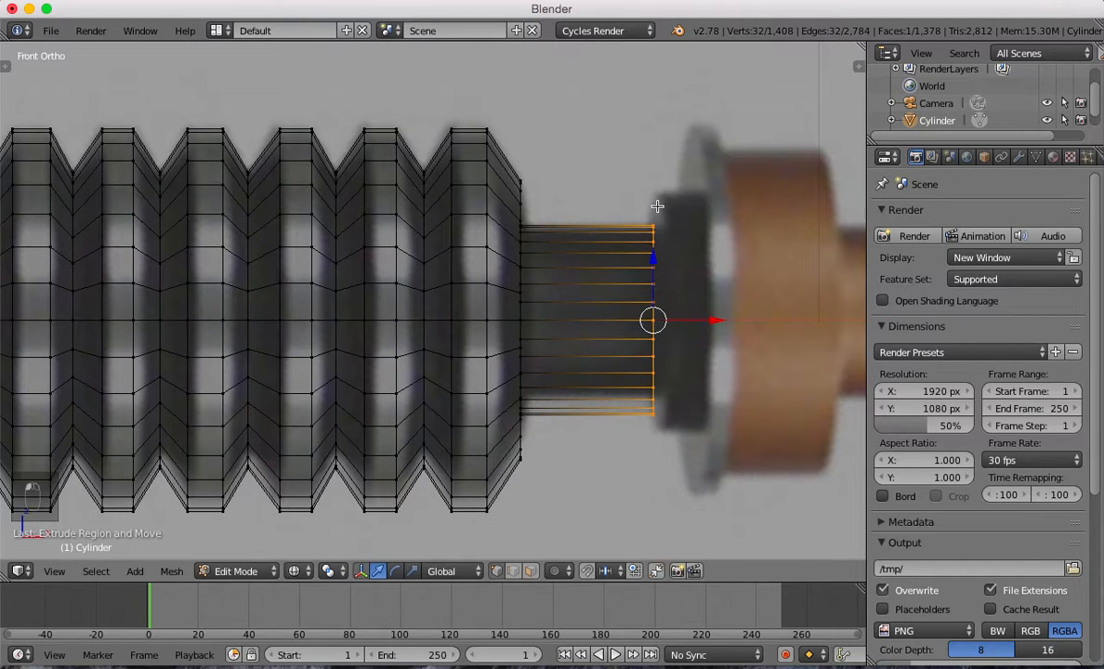
{"action": "left_click_drag", "start_coordinate": [716, 321], "coordinate": [715, 319]}
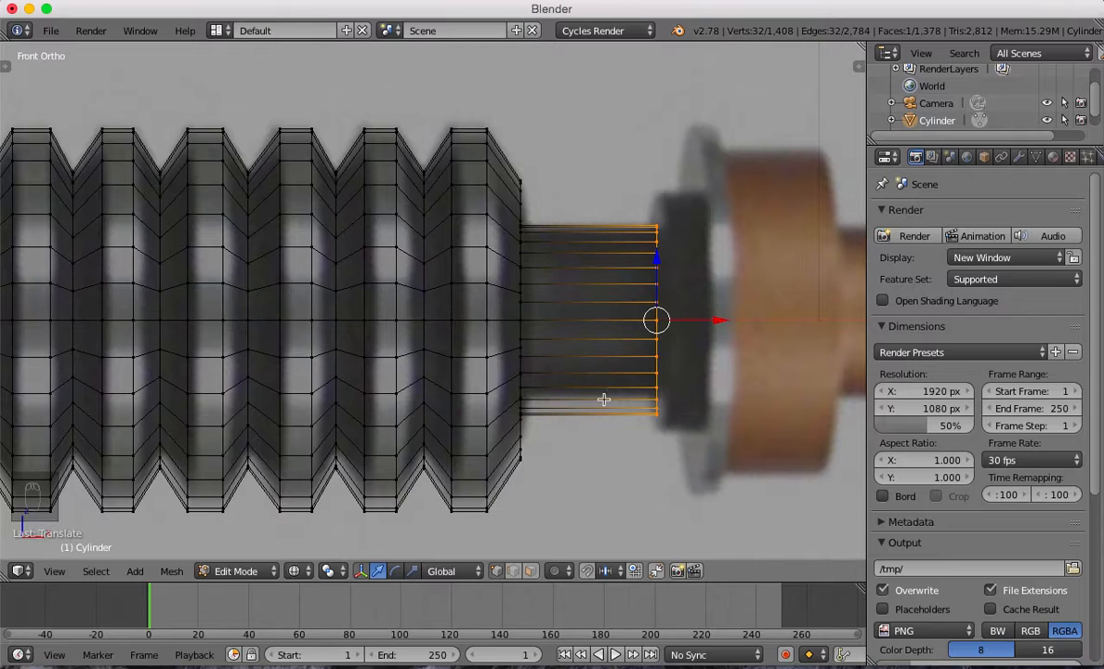
{"action": "key", "text": "Tab"}
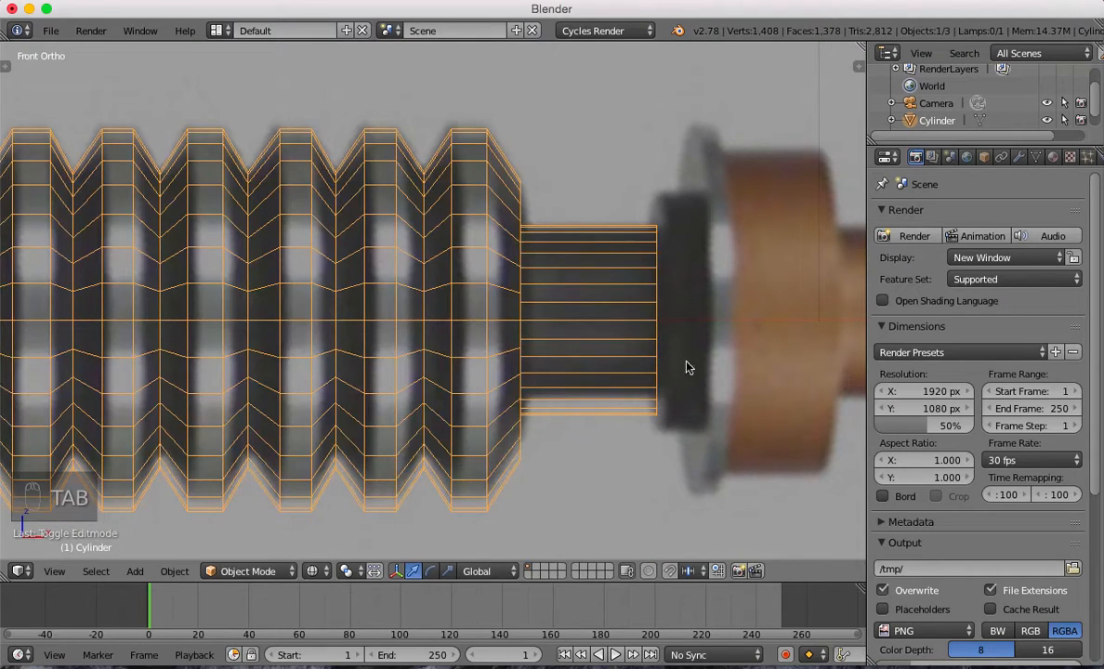
Inspect the whole hilt in solid shading from angled, front and end-on views to check the new neck.
{"action": "mouse_move", "coordinate": [684, 329]}
{"action": "middle_mouse_down"}
{"action": "mouse_move", "coordinate": [636, 361]}
{"action": "mouse_move", "coordinate": [513, 244]}
{"action": "mouse_move", "coordinate": [548, 327]}
{"action": "middle_mouse_up"}
{"action": "key", "text": "z"}
{"action": "scroll", "coordinate": [548, 327], "scroll_direction": "down", "scroll_amount": 4}
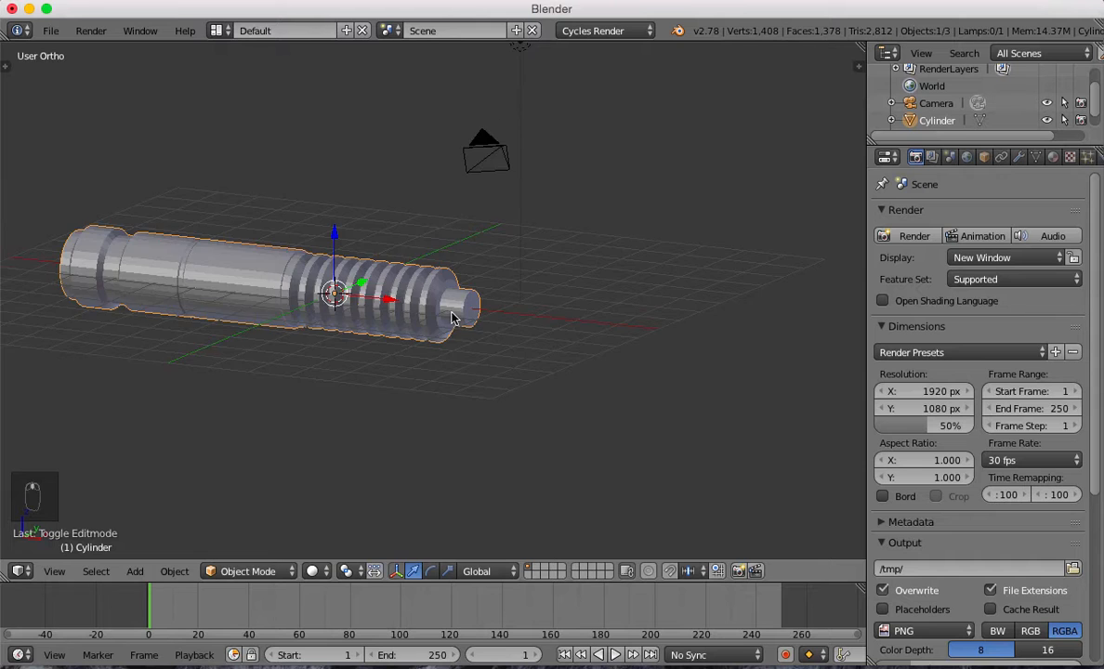
{"action": "middle_click_drag", "start_coordinate": [452, 318], "coordinate": [479, 310]}
{"action": "key", "text": "KP_3"}
{"action": "key", "text": "KP_1"}
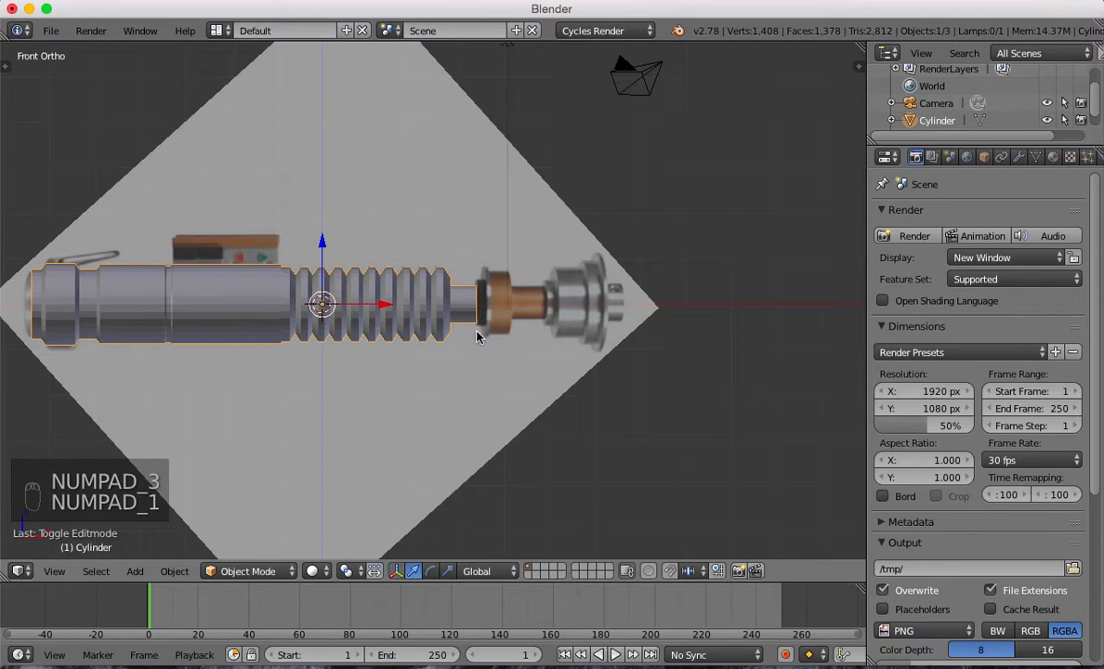
{"action": "middle_click_drag", "start_coordinate": [483, 340], "coordinate": [515, 394]}
{"action": "scroll", "coordinate": [471, 372], "scroll_direction": "up", "scroll_amount": 5}
{"action": "key", "text": "KP_3"}
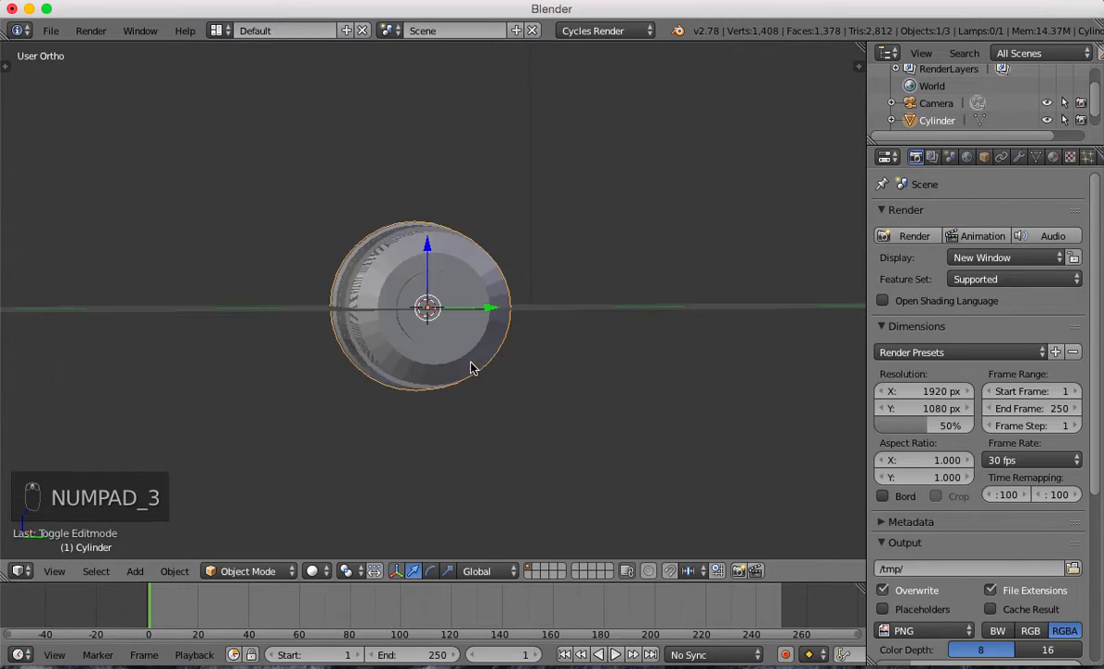
Return to Edit Mode in the wireframe front view and scale the neck's face loop down slightly with X locked.
{"action": "key", "text": "KP_1"}
{"action": "scroll", "coordinate": [587, 375], "scroll_direction": "up", "scroll_amount": 3}
{"action": "key", "text": "Tab"}
{"action": "key", "text": "z"}
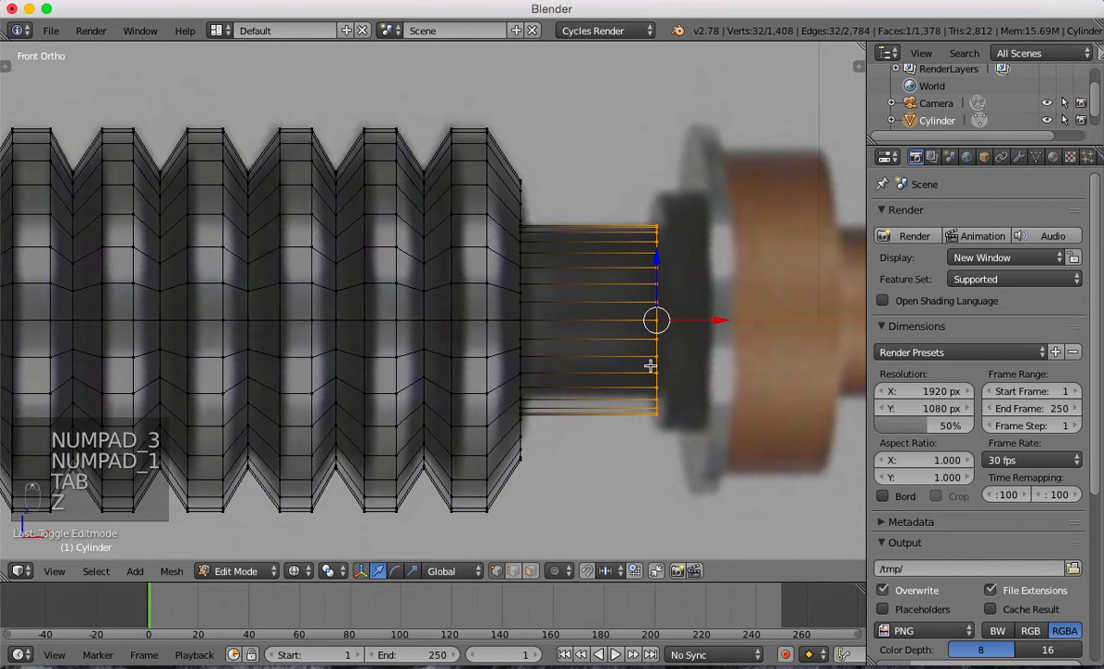
{"action": "middle_click_drag", "start_coordinate": [615, 372], "coordinate": [544, 375], "text": "shift"}
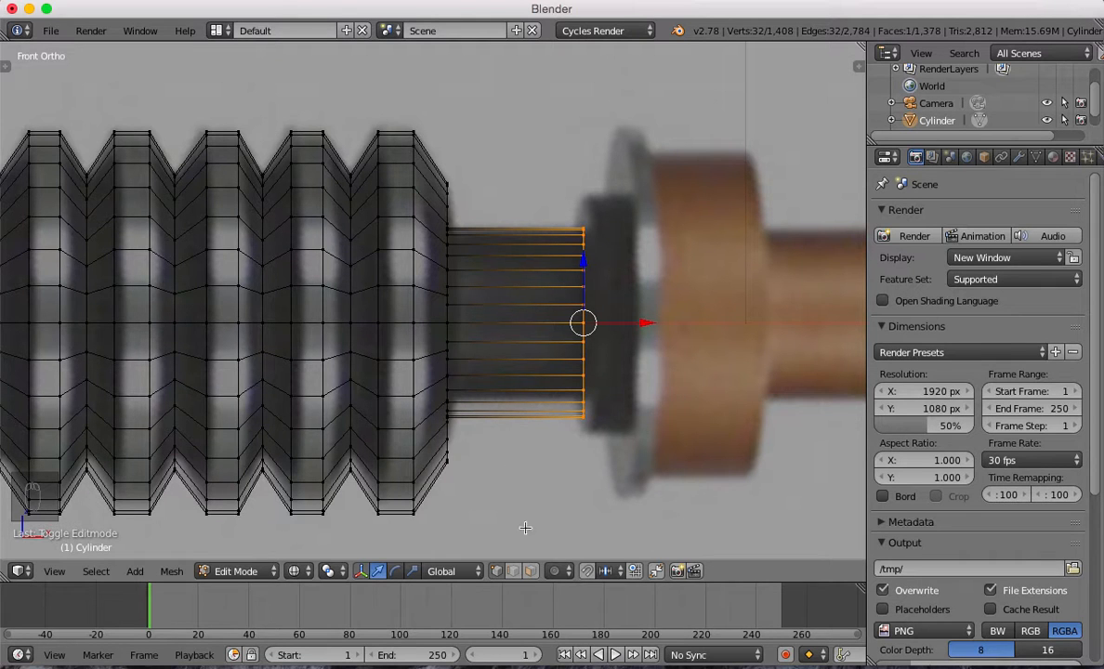
{"action": "key", "text": "z"}
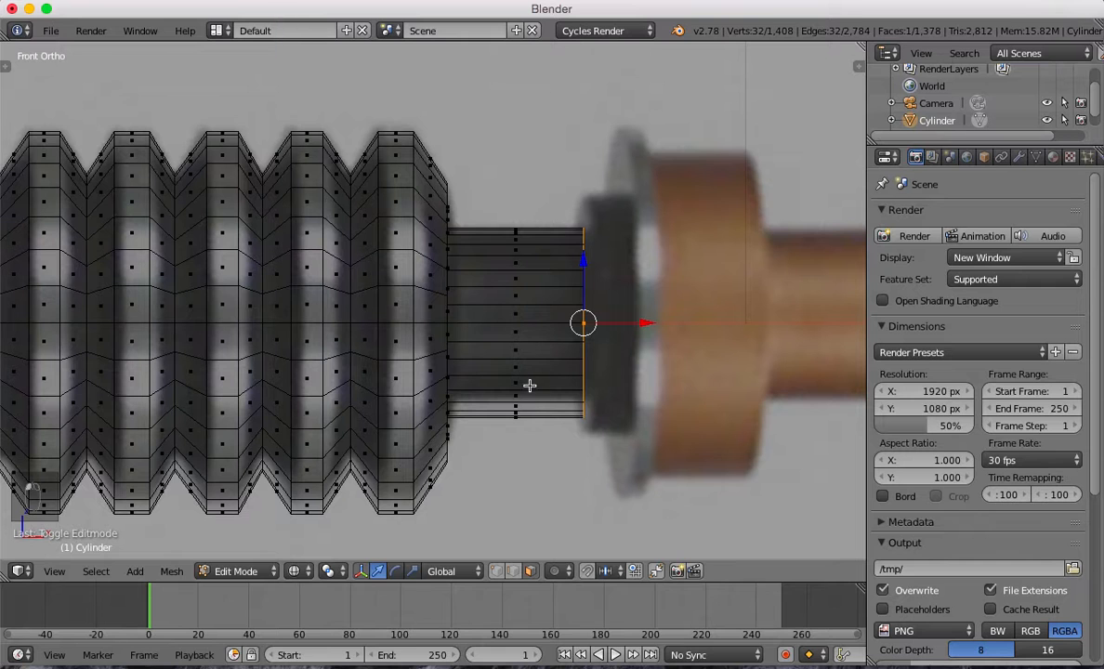
{"action": "right_click", "coordinate": [534, 308], "text": "alt"}
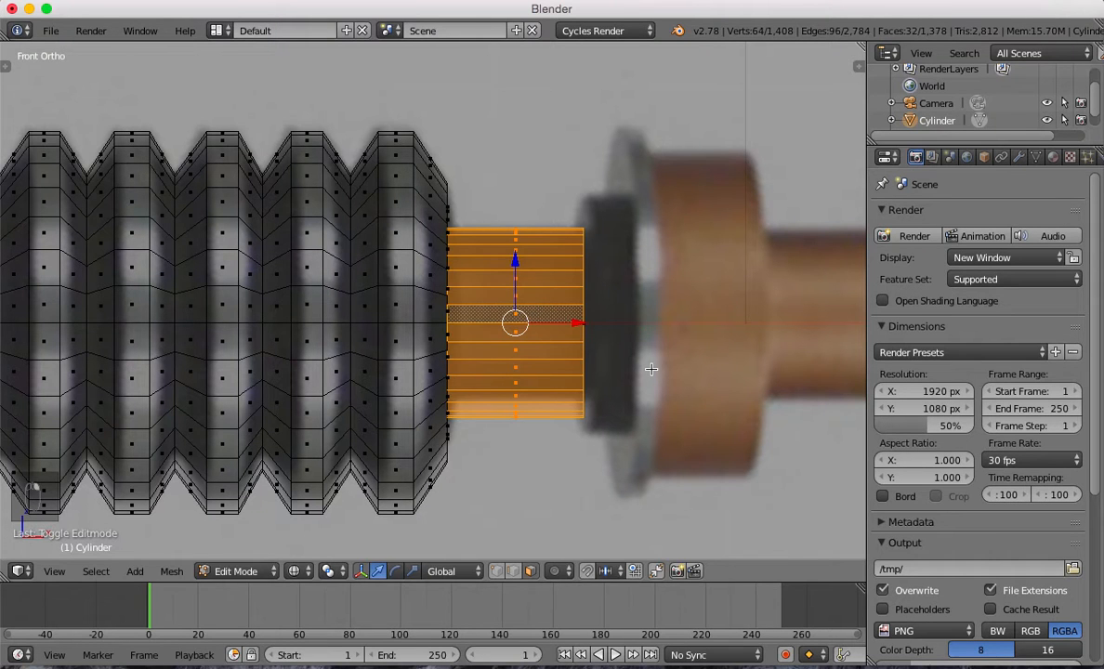
{"action": "key", "text": "s"}
{"action": "key", "text": "shift+x"}
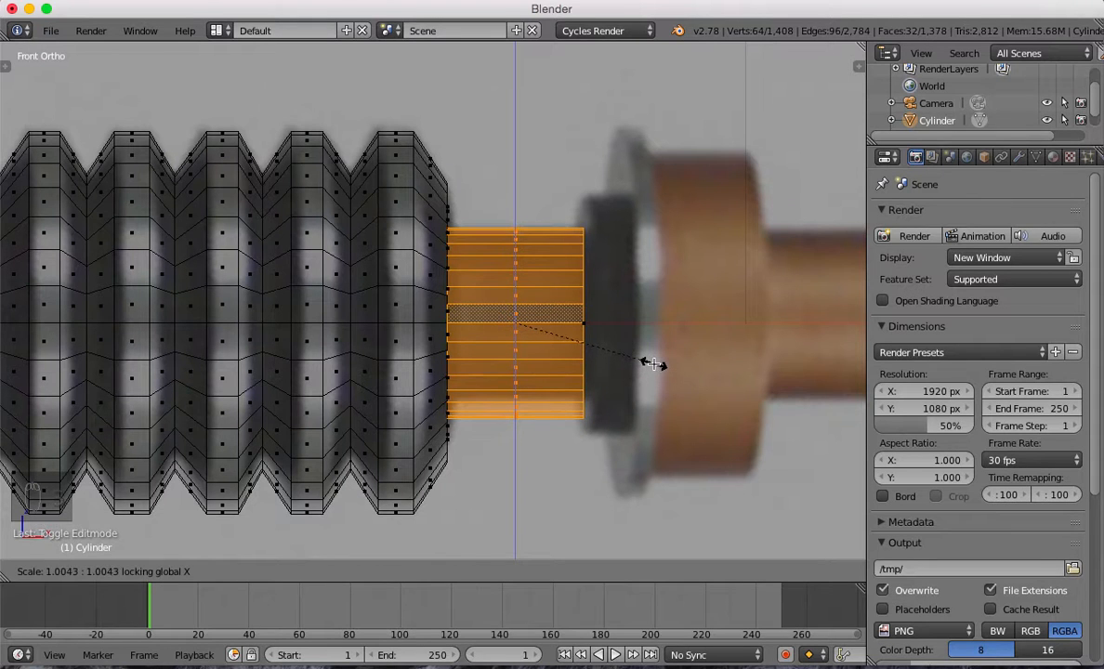
{"action": "left_click", "coordinate": [651, 361]}
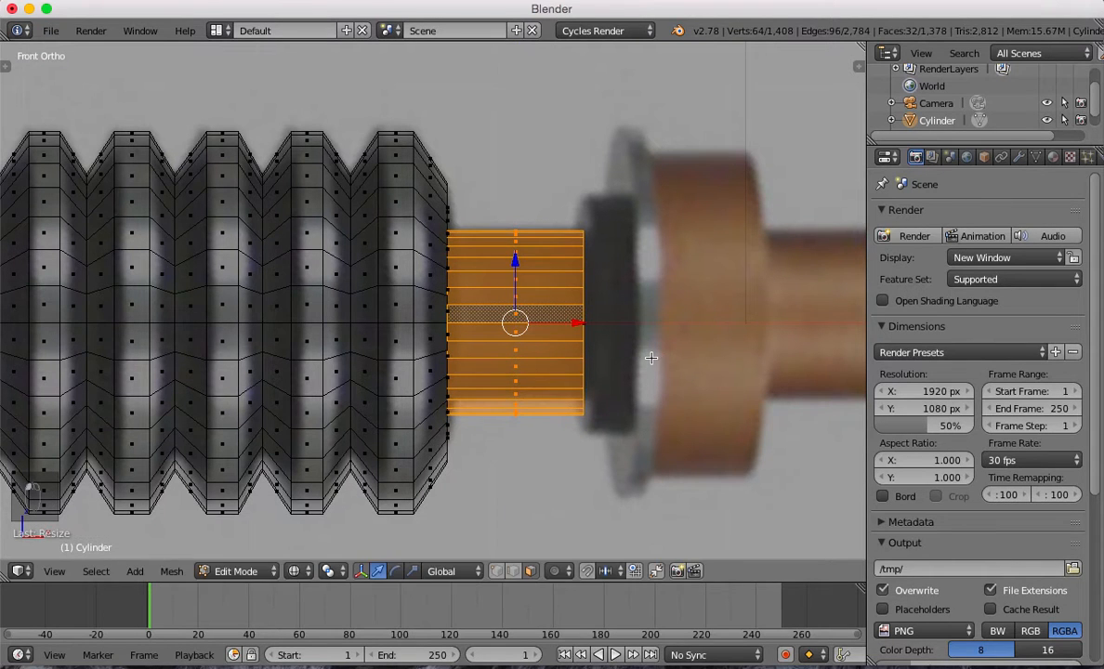
Extrude the neck's end ring in place, enlarge it to the black collar's radius, and extrude the collar about 0.14 along its normal.
{"action": "right_click", "coordinate": [583, 352], "text": "alt"}
{"action": "scroll", "coordinate": [648, 401], "scroll_direction": "up", "scroll_amount": 2}
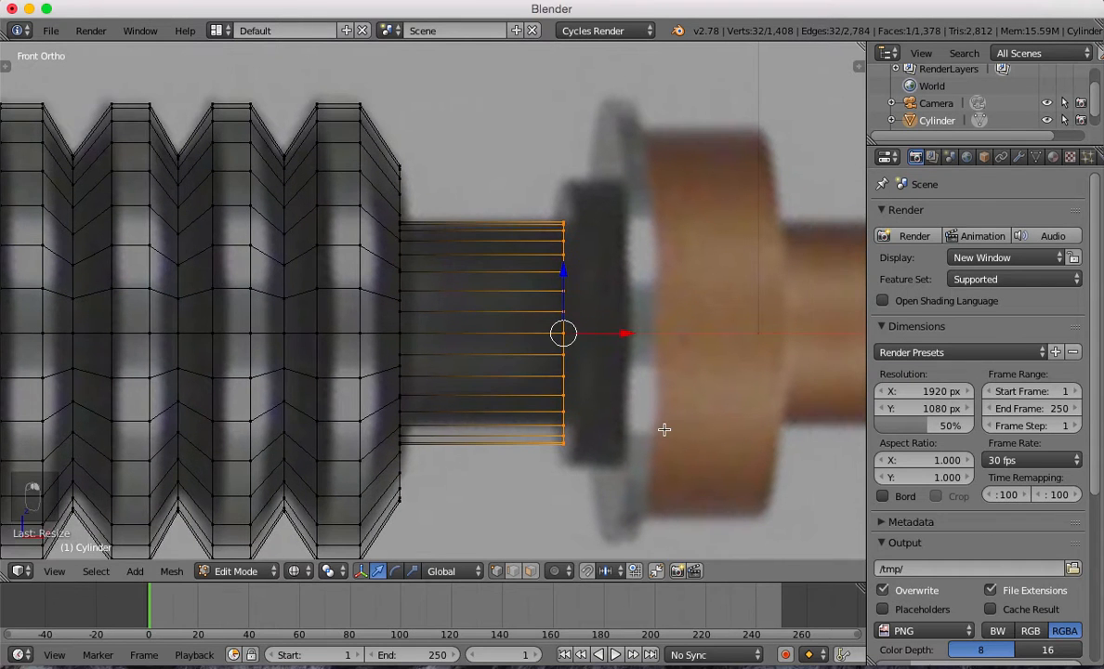
{"action": "key", "text": "e"}
{"action": "key", "text": "s"}
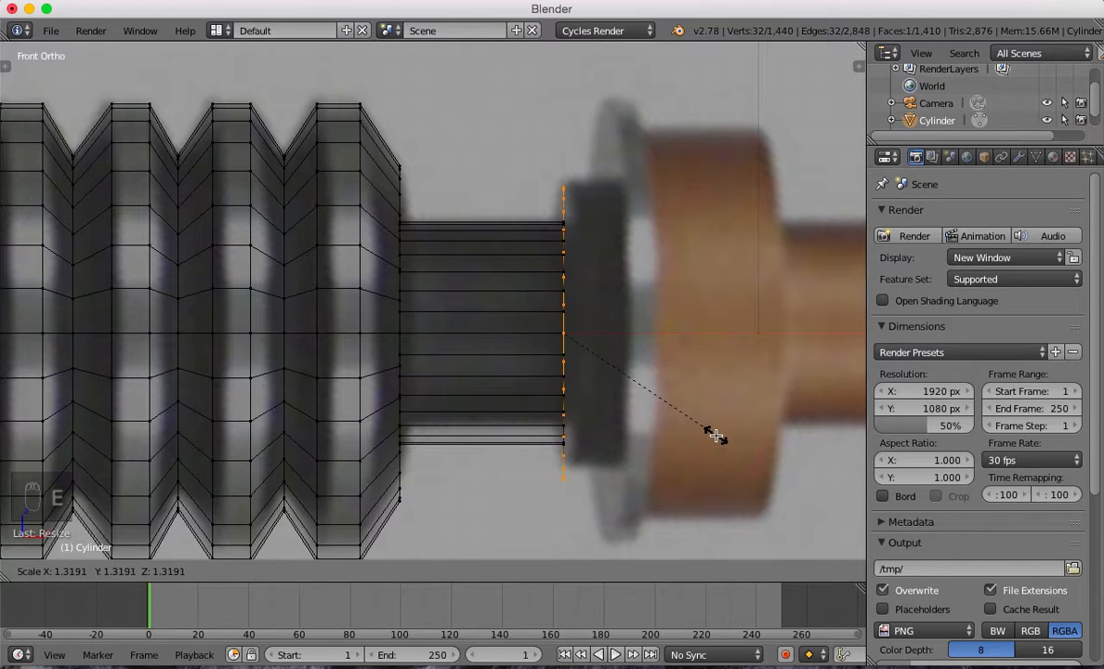
{"action": "key", "text": "Escape"}
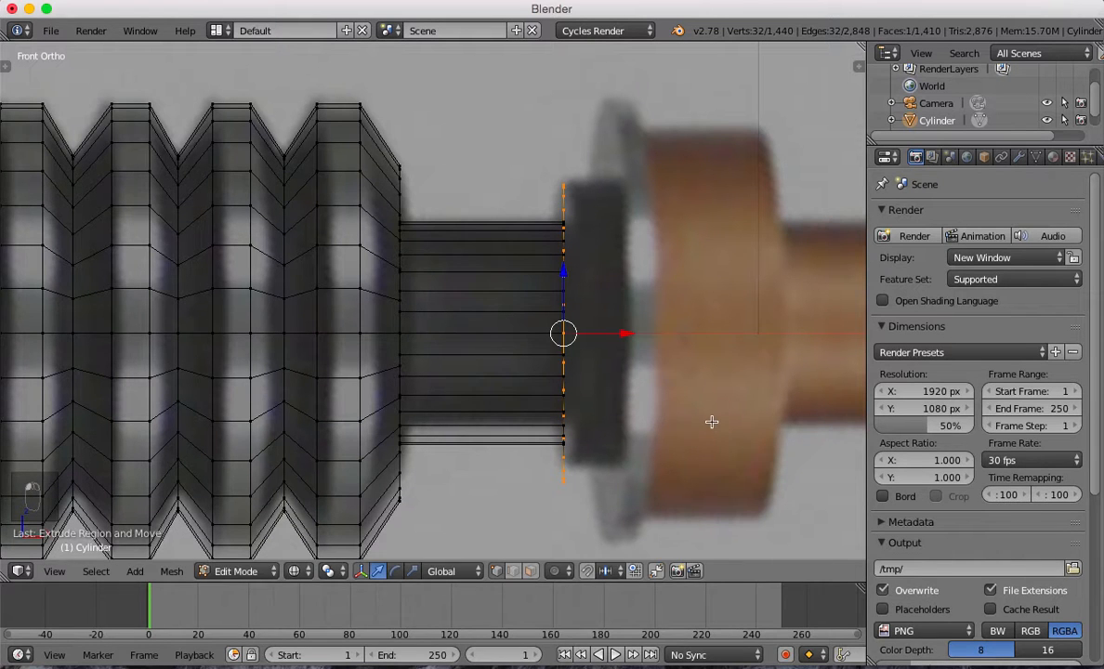
{"action": "key", "text": "s"}
{"action": "left_click", "coordinate": [711, 417]}
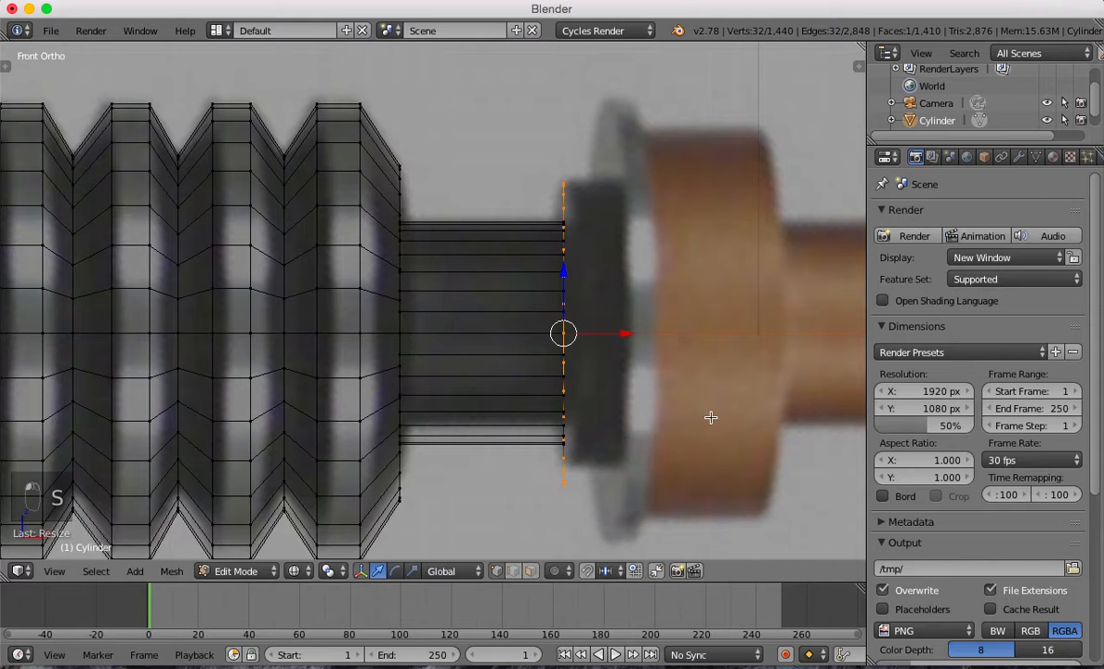
{"action": "key", "text": "e"}
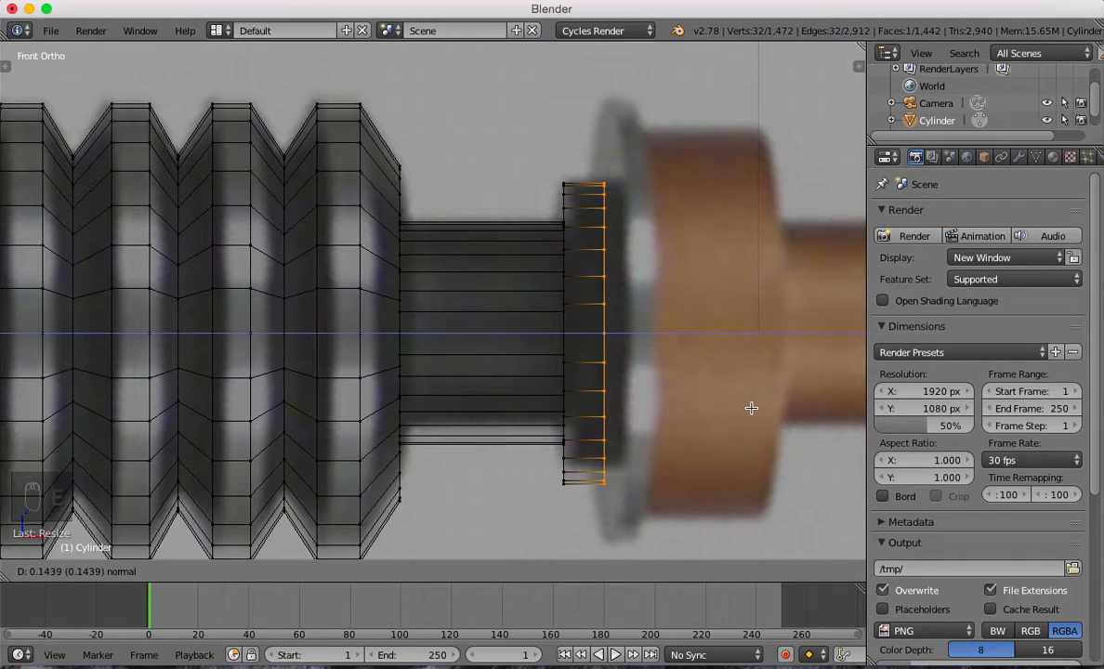
{"action": "left_click", "coordinate": [751, 408]}
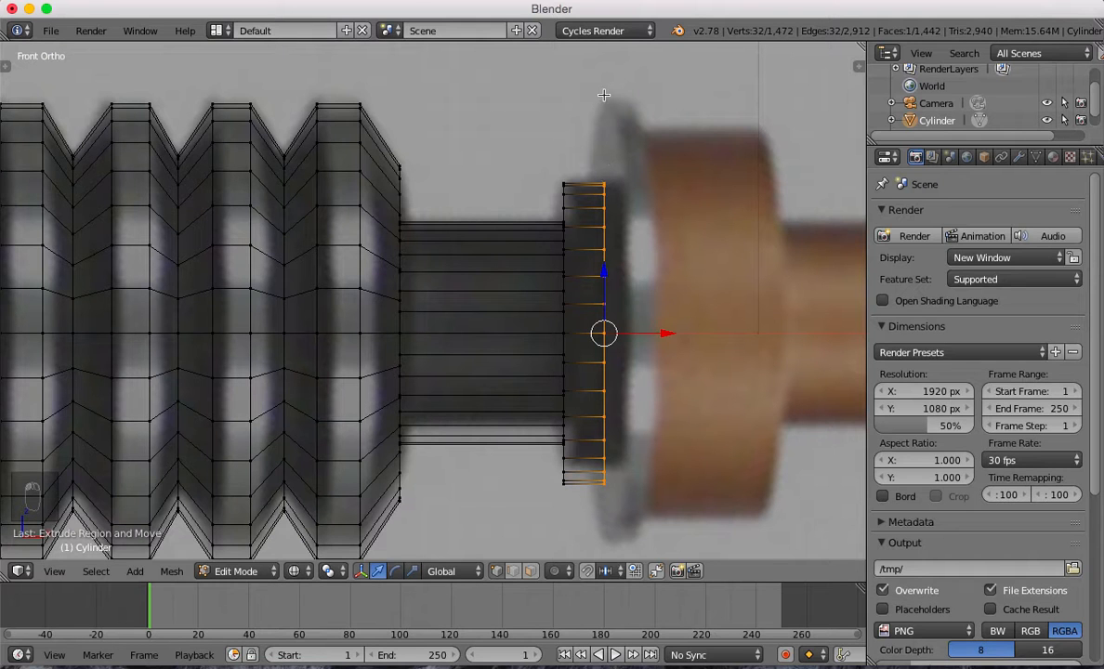
Extrude the collar's end ring in place and scale it up to the radius of the grey flange.
{"action": "key", "text": "e"}
{"action": "key", "text": "s"}
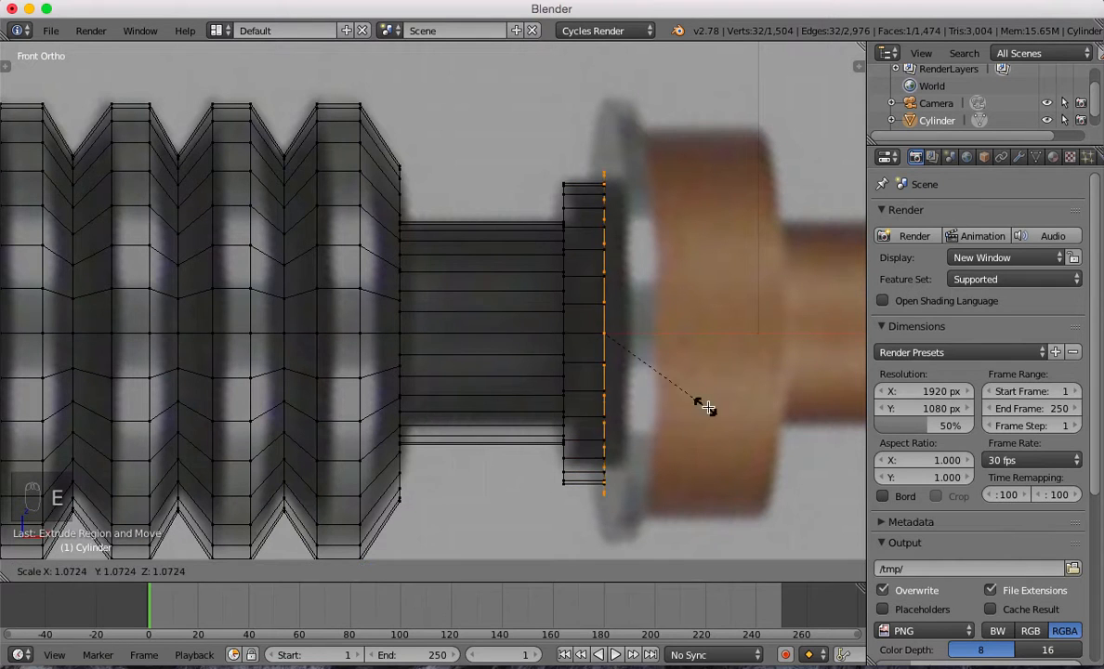
{"action": "left_click", "coordinate": [768, 400]}
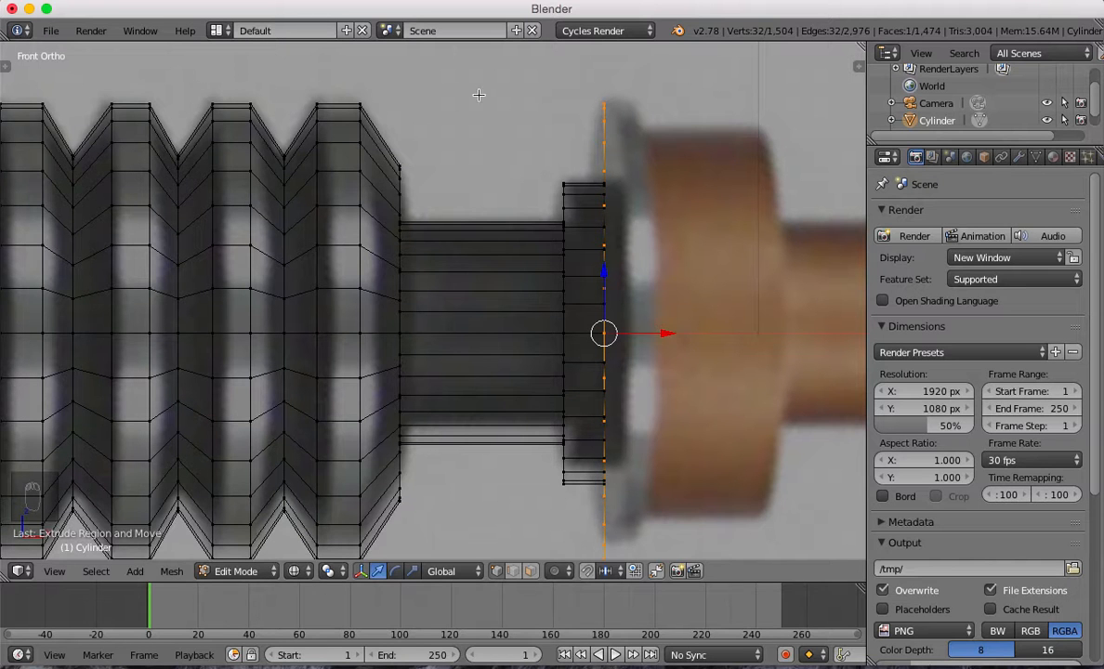
Try to resize the flange ring, first uniformly and again with X locked, to match the ribs' outer diameter.
{"action": "key", "text": "s"}
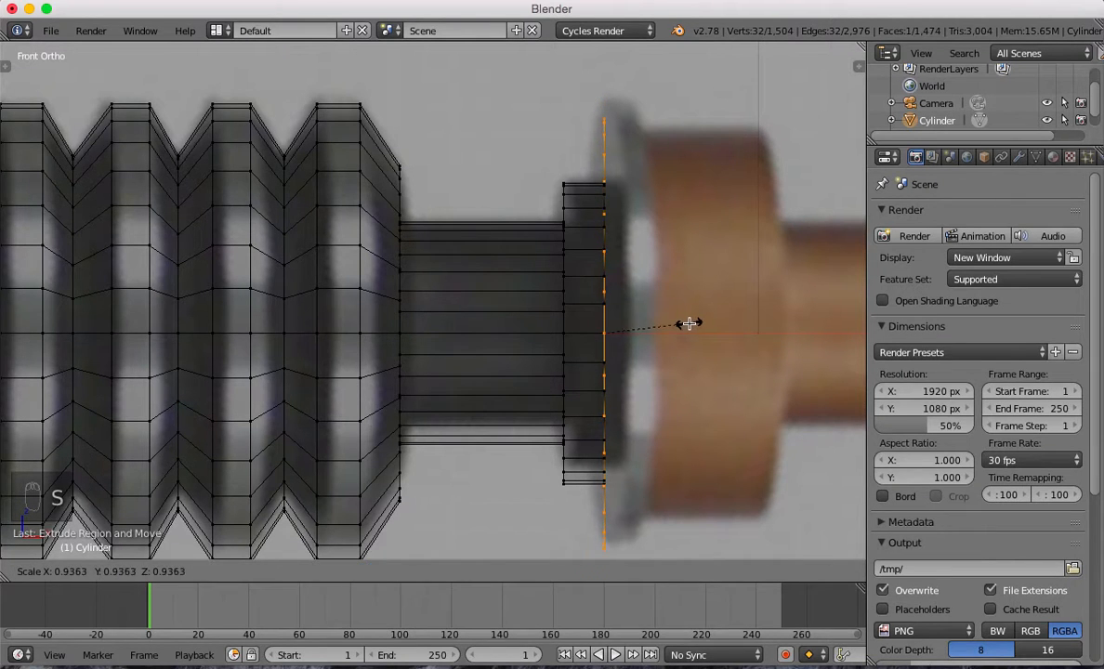
{"action": "left_click", "coordinate": [685, 322]}
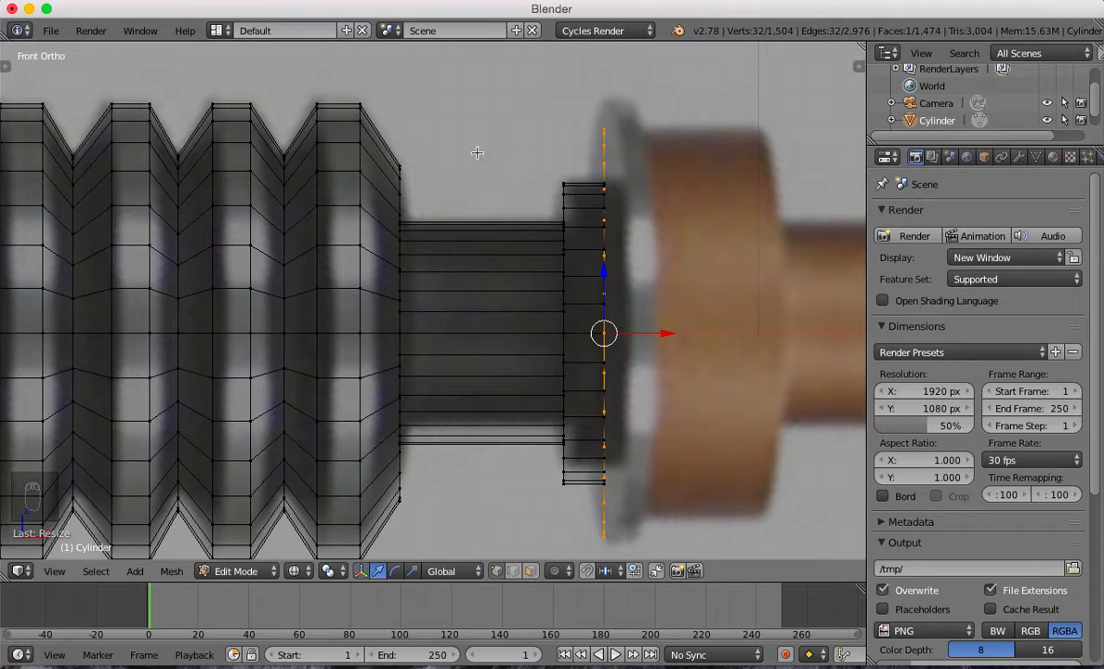
{"action": "key", "text": "s"}
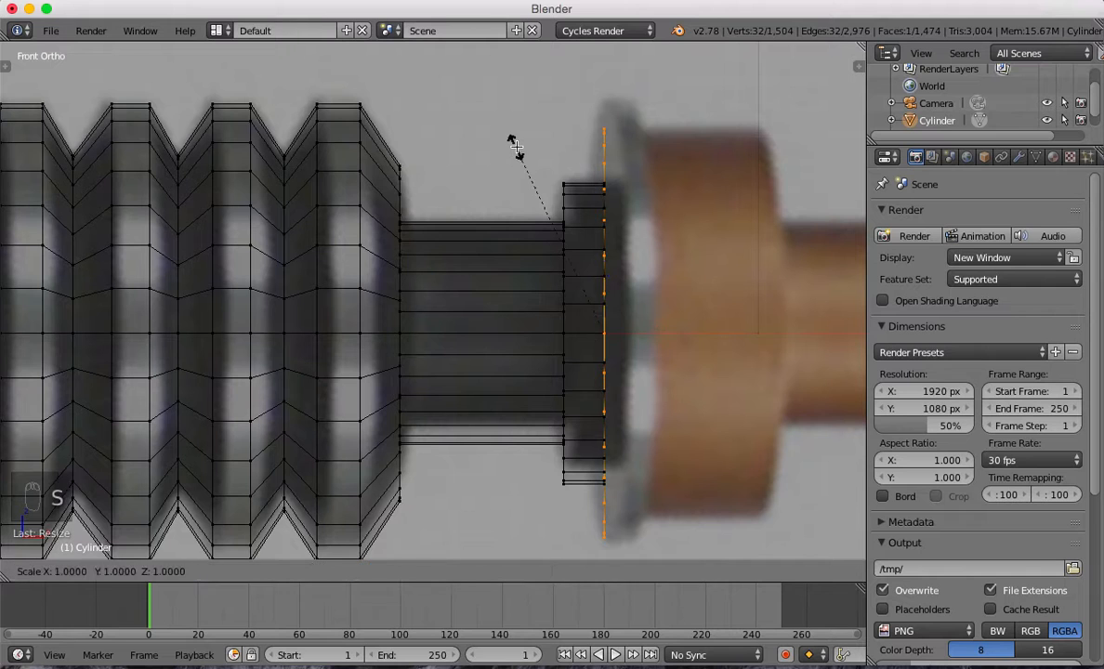
{"action": "key", "text": "shift+x"}
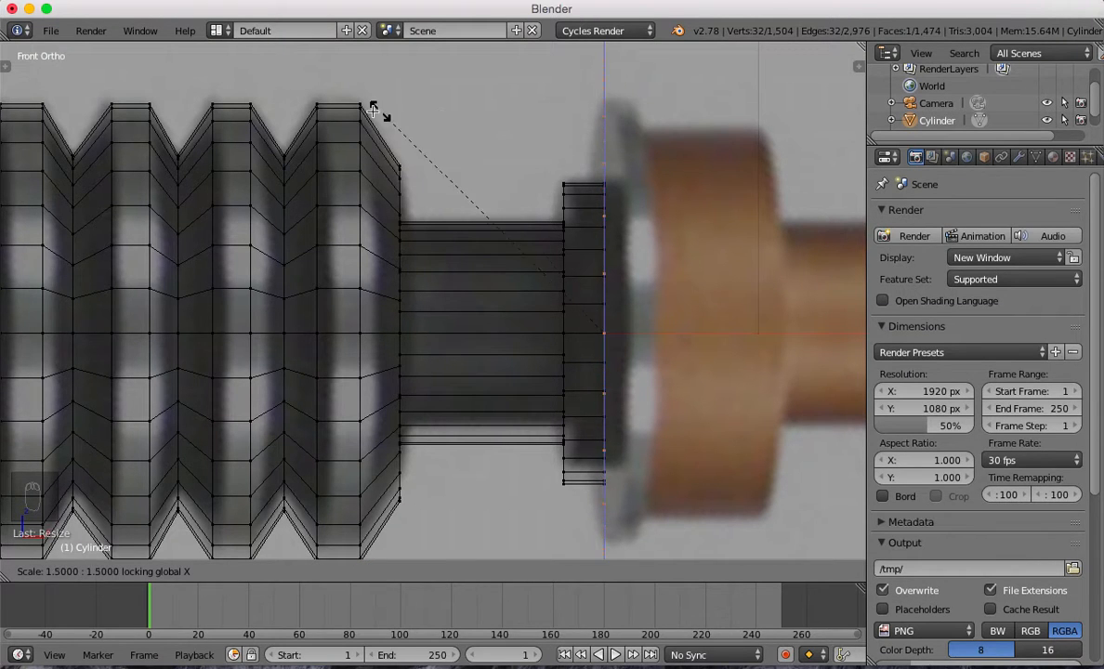
{"action": "left_click", "coordinate": [446, 154]}
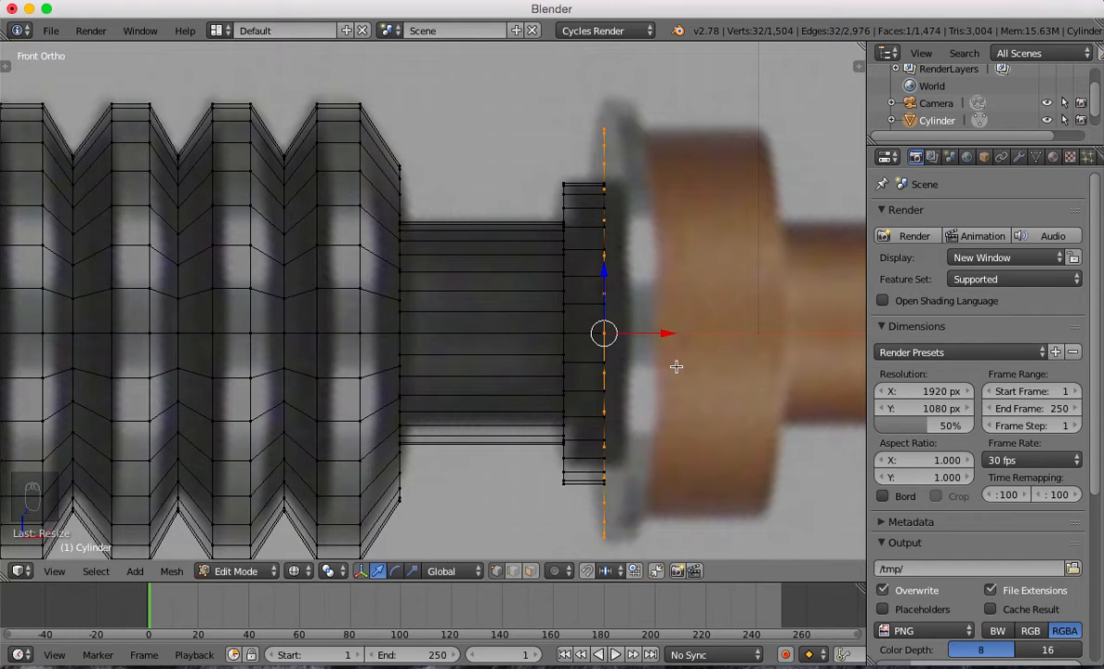
{"action": "key", "text": "s"}
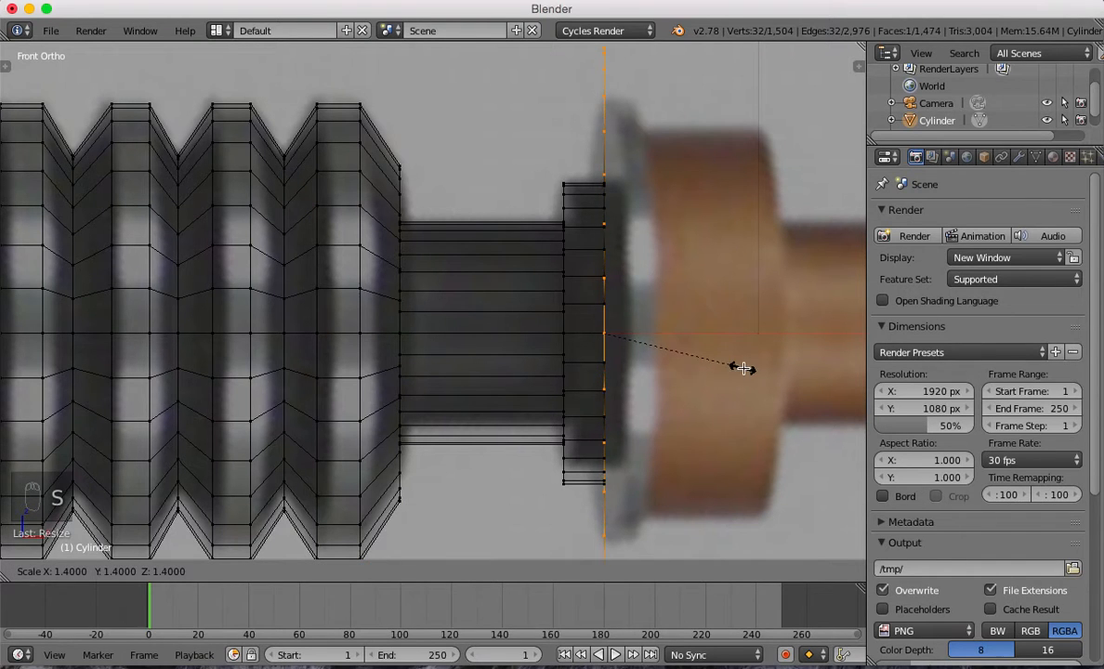
{"action": "key", "text": "Escape"}
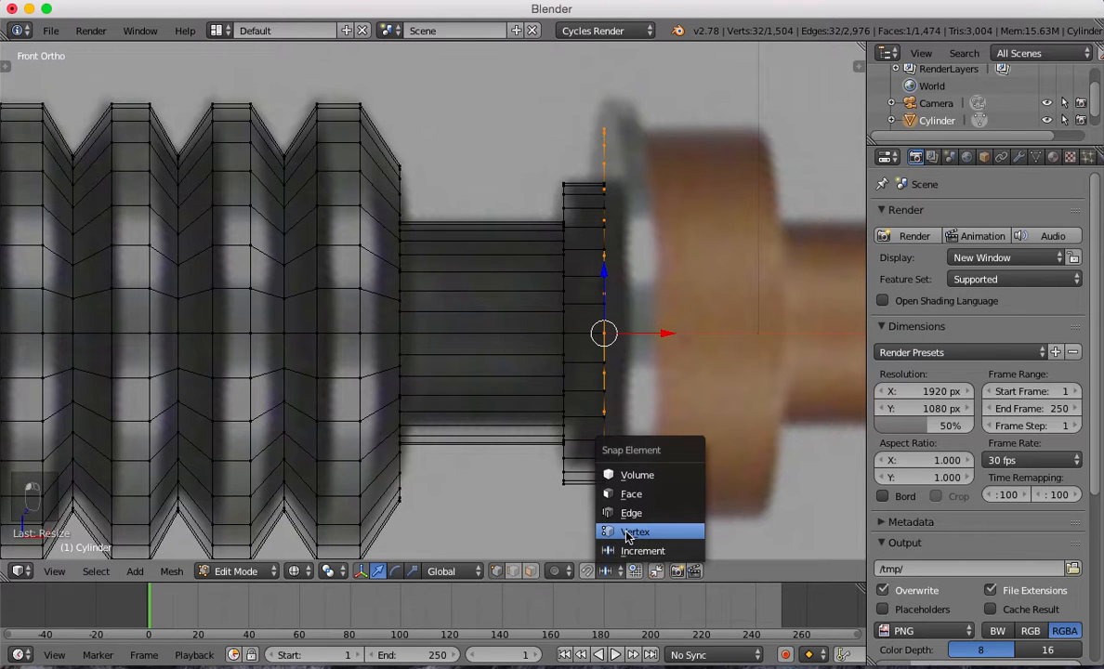
Set the snap element to Vertex and scale the flange ring with X locked to match the last rib's outer diameter.
{"action": "left_click", "coordinate": [627, 533]}
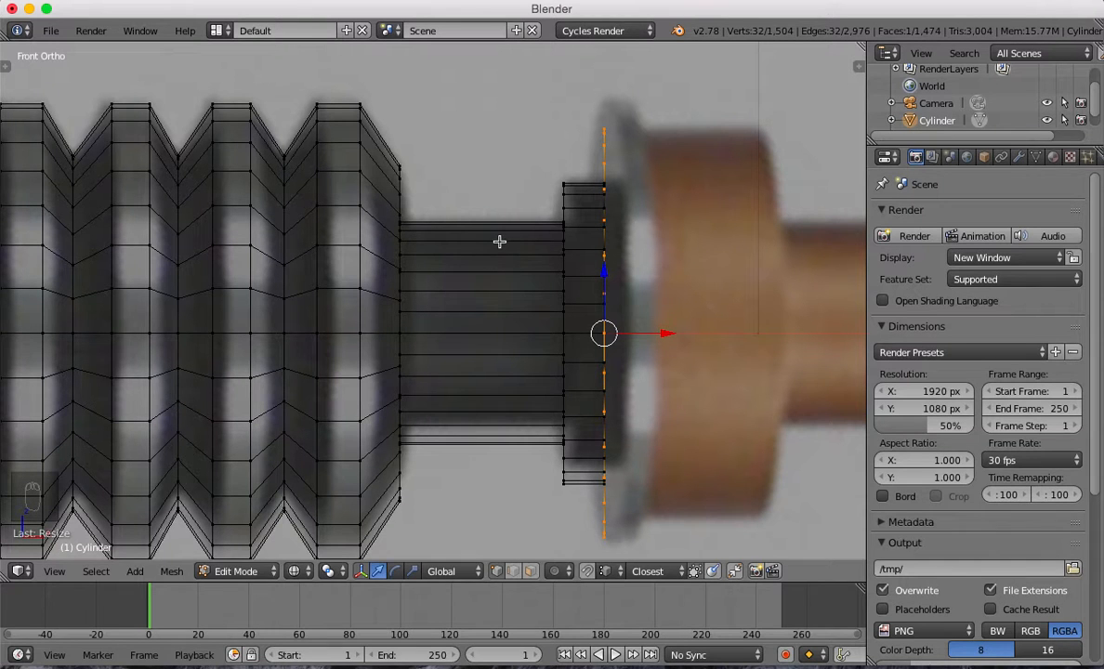
{"action": "key", "text": "s"}
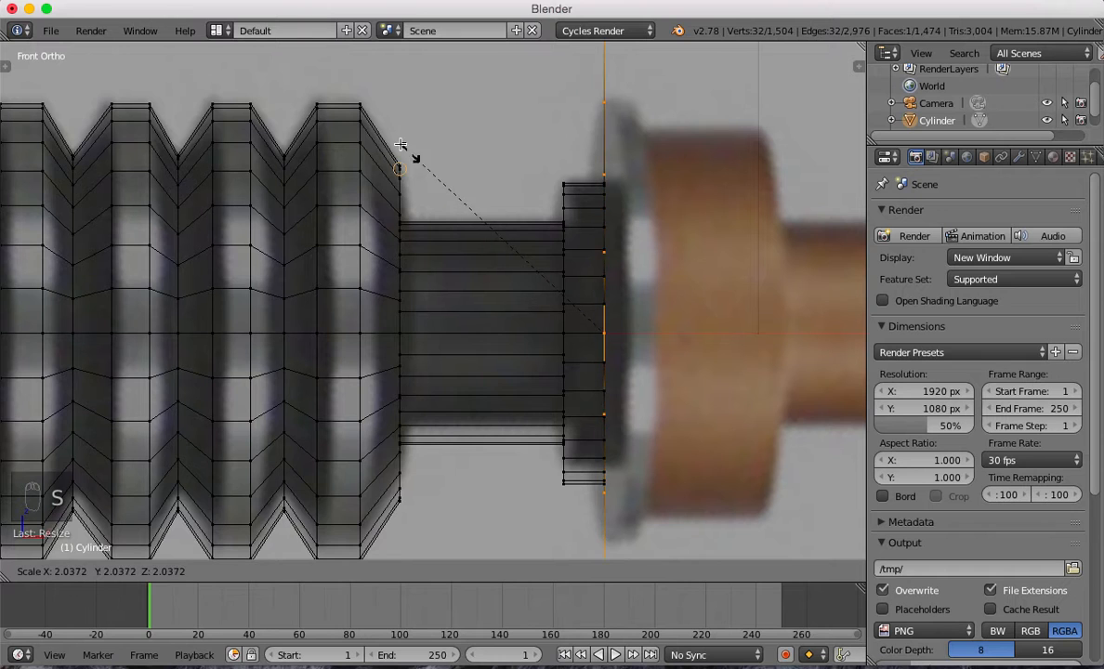
{"action": "right_click", "coordinate": [364, 123]}
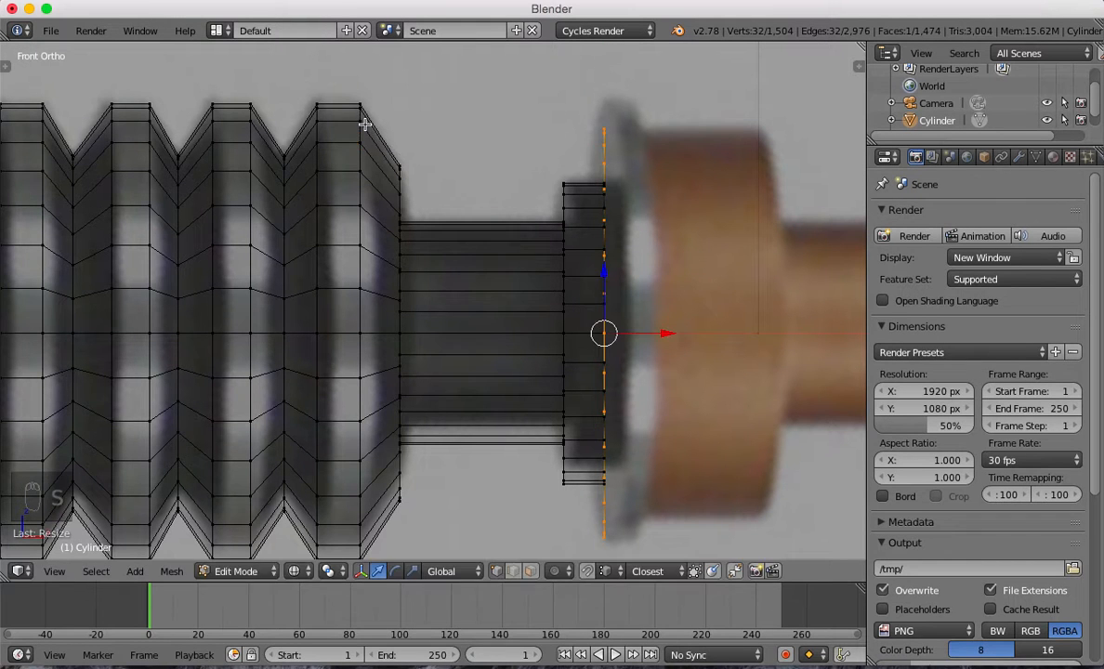
{"action": "key", "text": "s"}
{"action": "key", "text": "shift+x"}
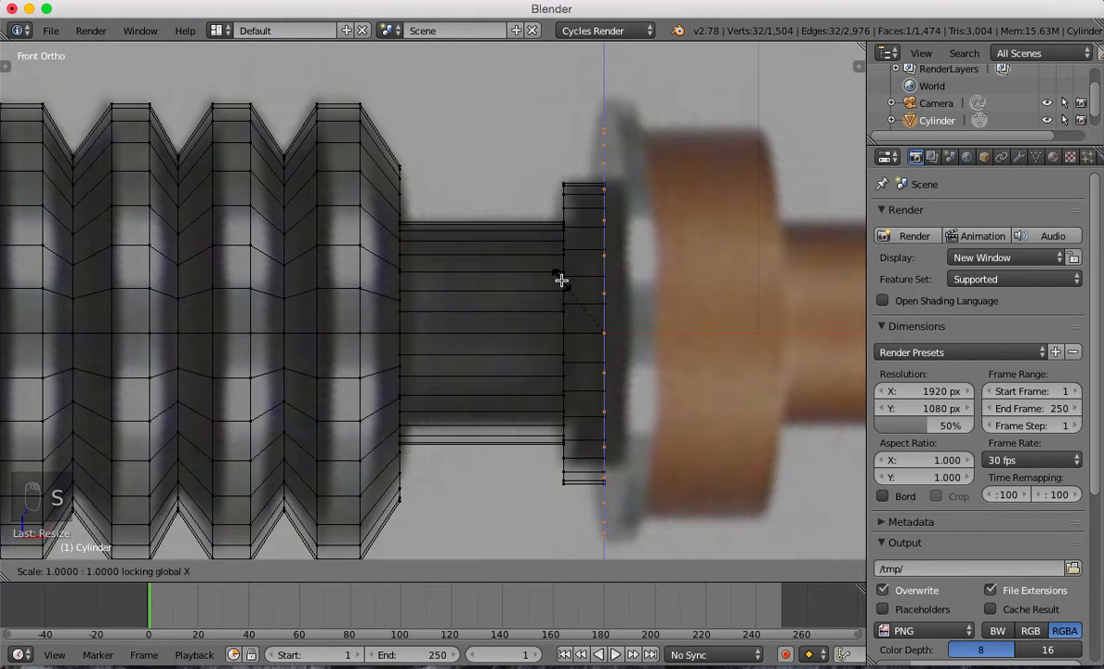
{"action": "left_click", "coordinate": [371, 113]}
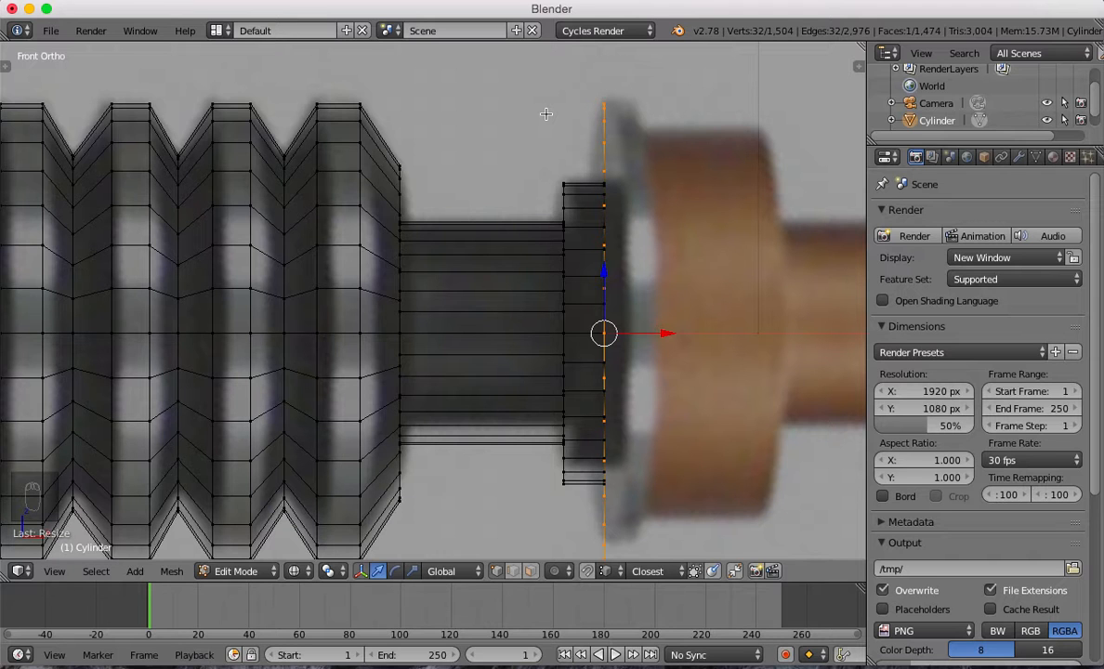
Extrude the flange's thickness along X, and extrude its end ring in place, scaled to about 0.87 for the copper section.
{"action": "key", "text": "e"}
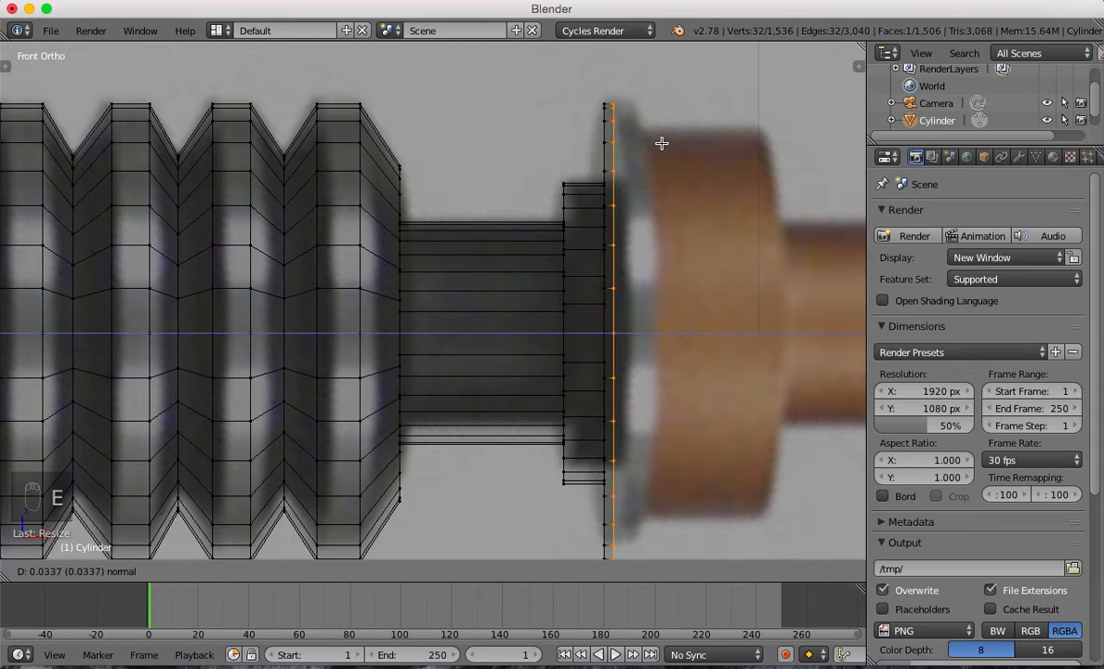
{"action": "left_click", "coordinate": [675, 137]}
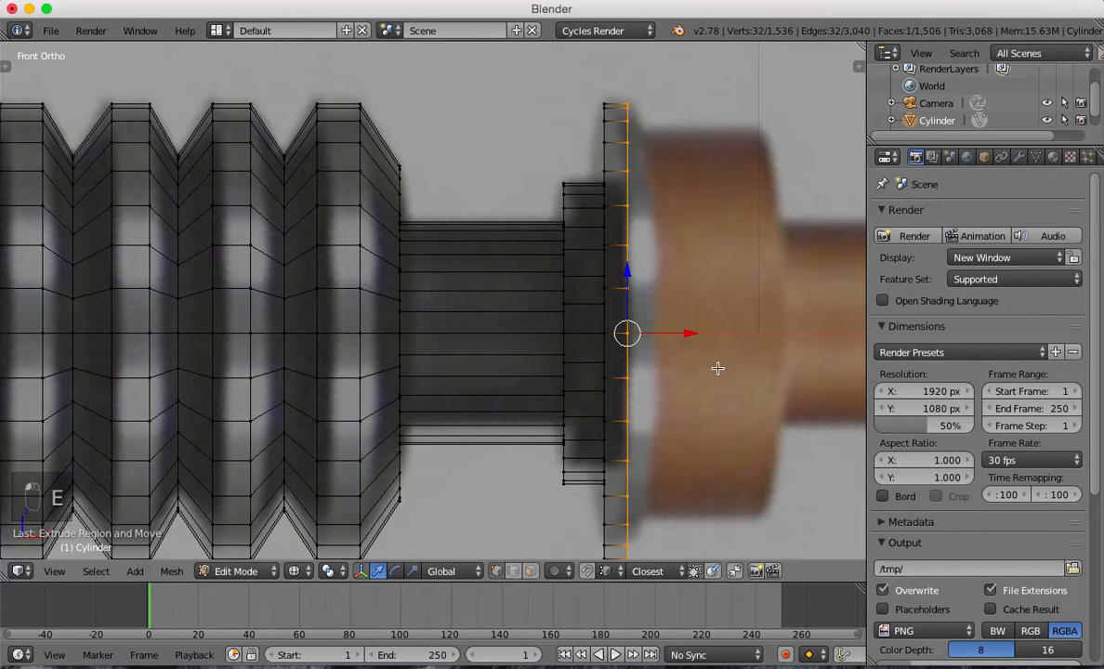
{"action": "key", "text": "e"}
{"action": "key", "text": "s"}
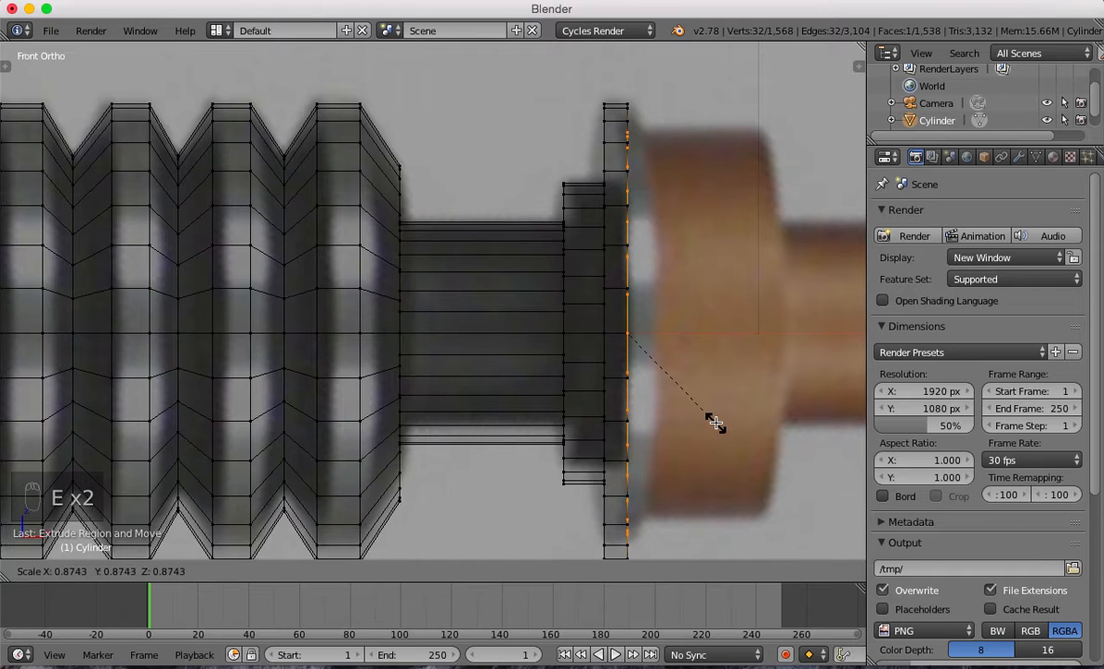
{"action": "left_click", "coordinate": [716, 423]}
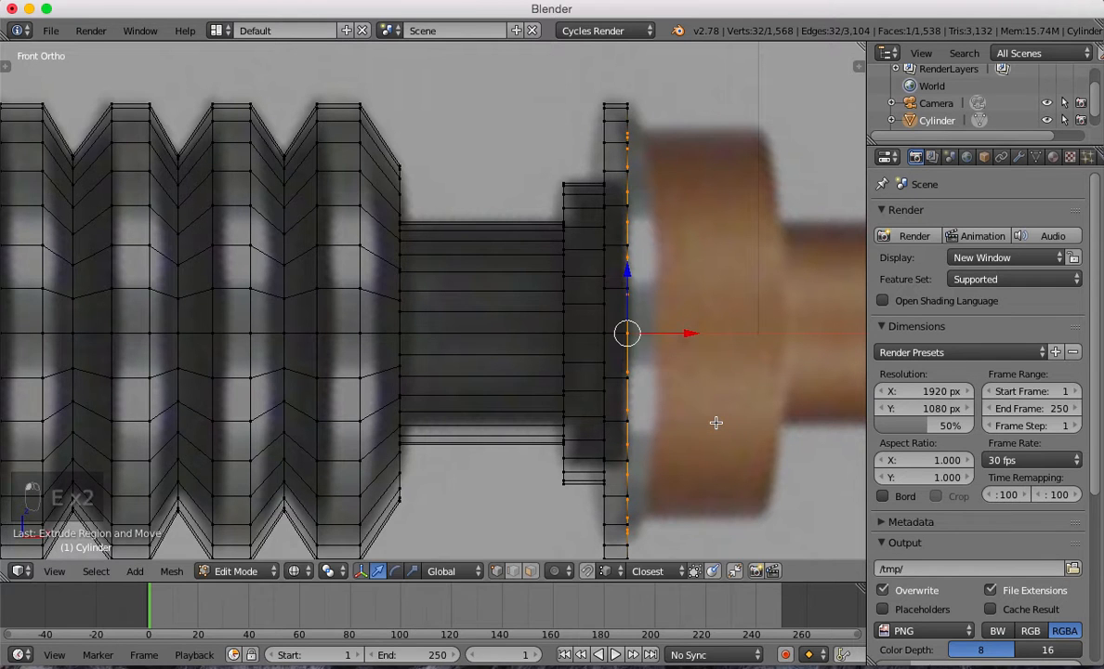
Extrude the reduced ring about 0.47 along its normal to form the wide copper section.
{"action": "key", "text": "e"}
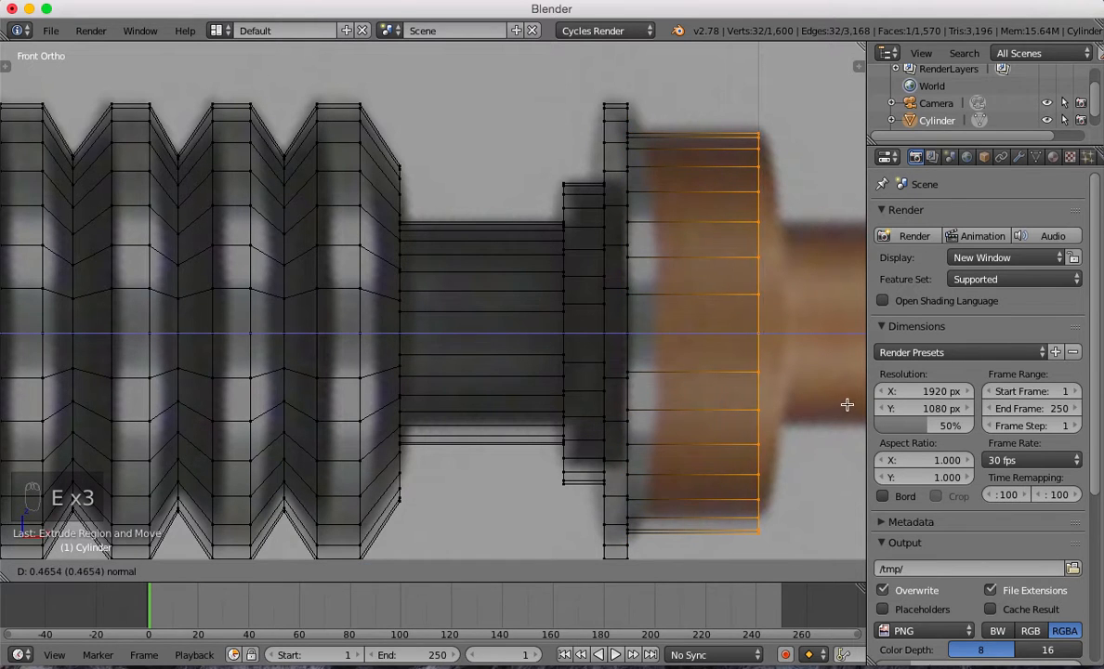
{"action": "left_click", "coordinate": [841, 403]}
{"action": "middle_click_drag", "start_coordinate": [806, 419], "coordinate": [642, 407], "text": "shift"}
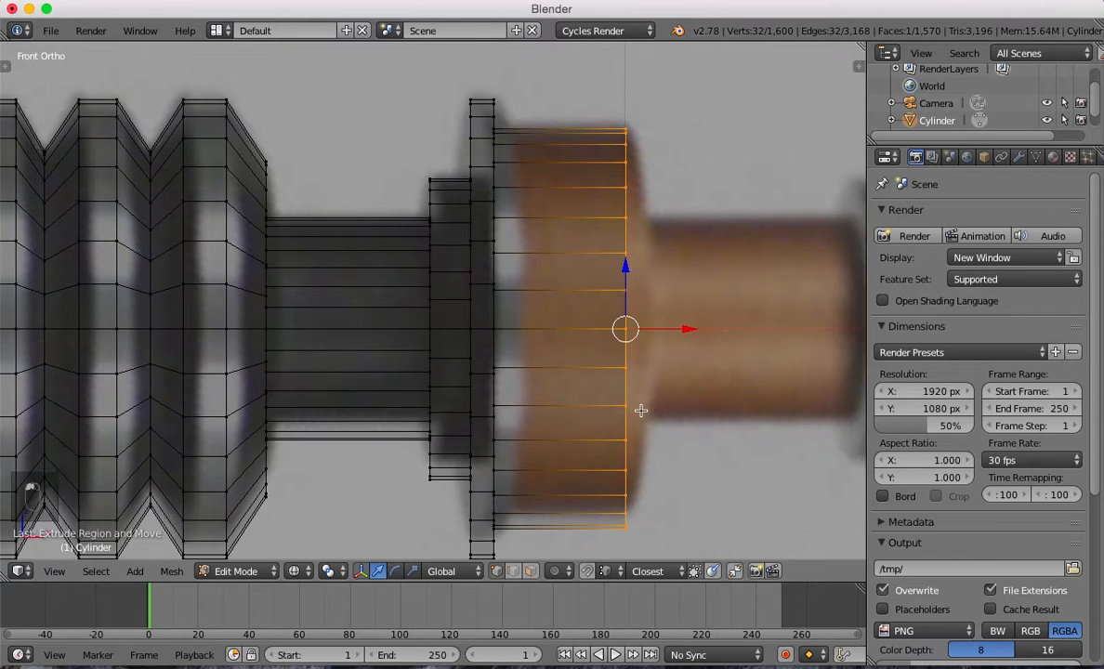
Extrude the copper section's end ring in place, scale it to about 0.57, and extrude the narrow copper neck up to the grey collar.
{"action": "key", "text": "e"}
{"action": "key", "text": "s"}
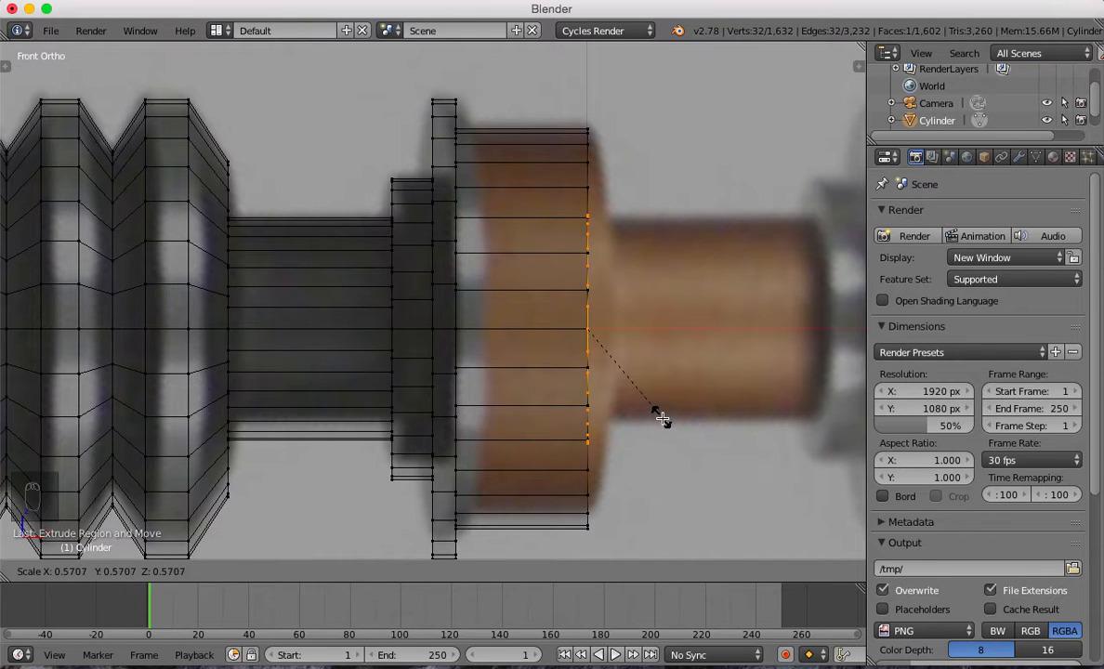
{"action": "left_click", "coordinate": [661, 416]}
{"action": "key", "text": "e"}
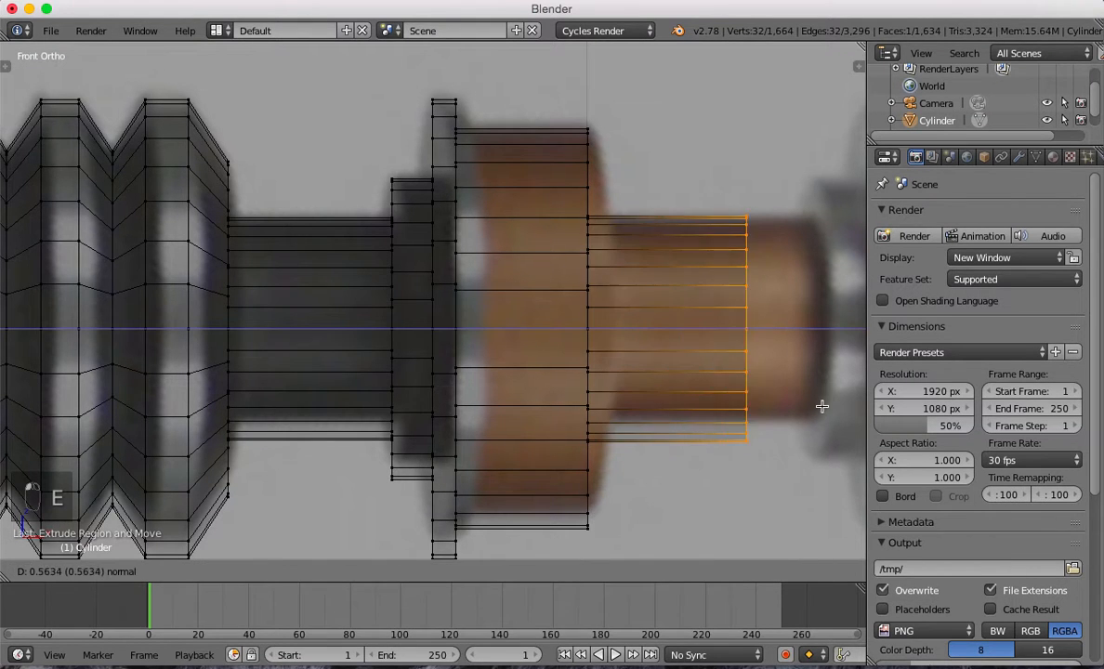
{"action": "left_click", "coordinate": [21, 388]}
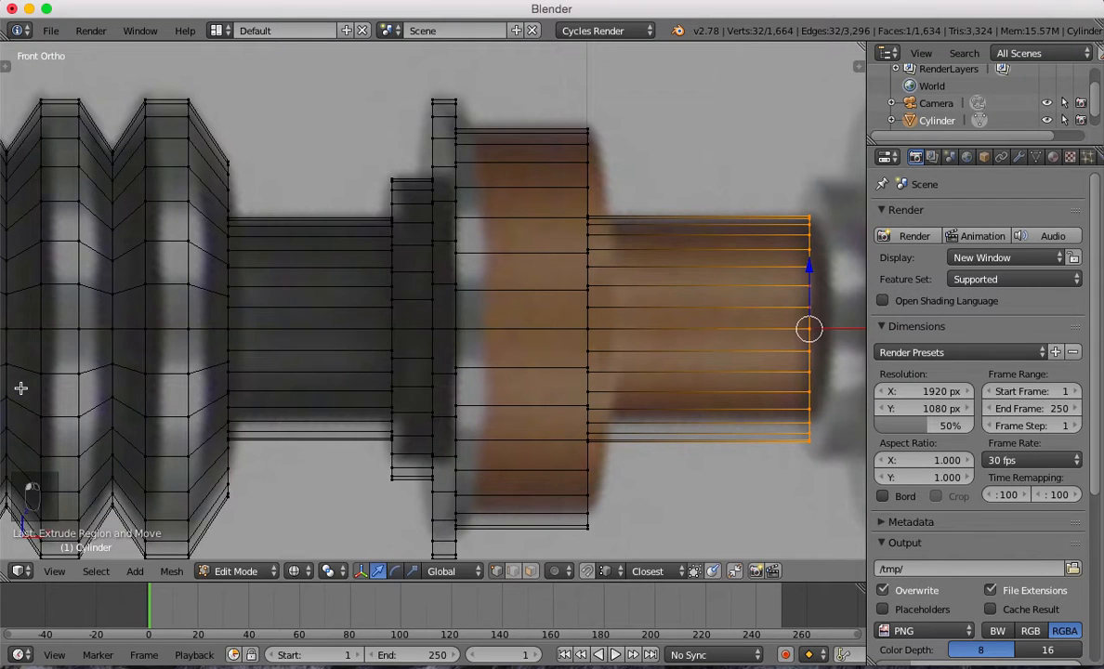
{"action": "middle_click_drag", "start_coordinate": [674, 340], "coordinate": [411, 348], "text": "shift"}
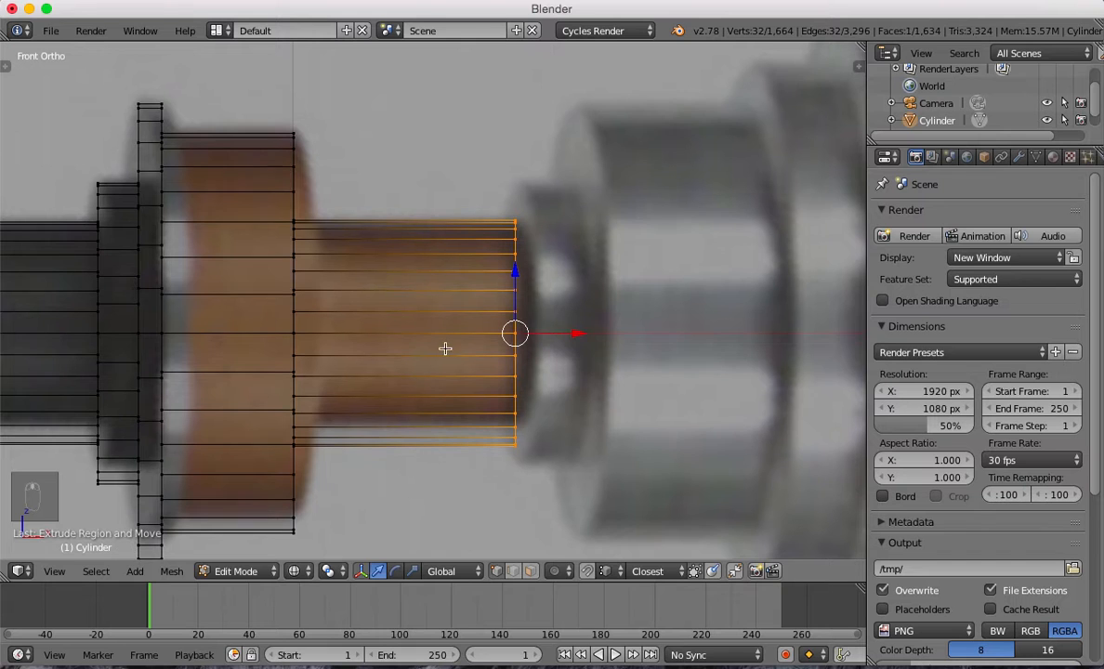
{"action": "left_click_drag", "start_coordinate": [580, 334], "coordinate": [585, 334]}
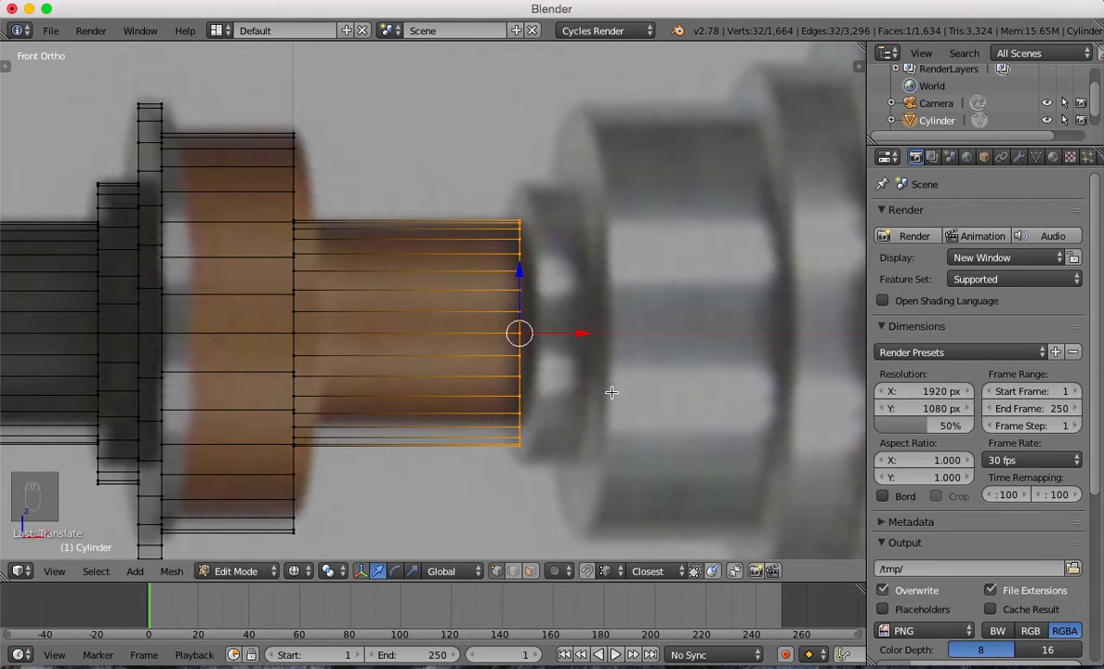
Extrude the neck's end ring in place, scale it to about 1.3, and extrude it along its normal to form the small grey collar.
{"action": "key", "text": "e"}
{"action": "key", "text": "s"}
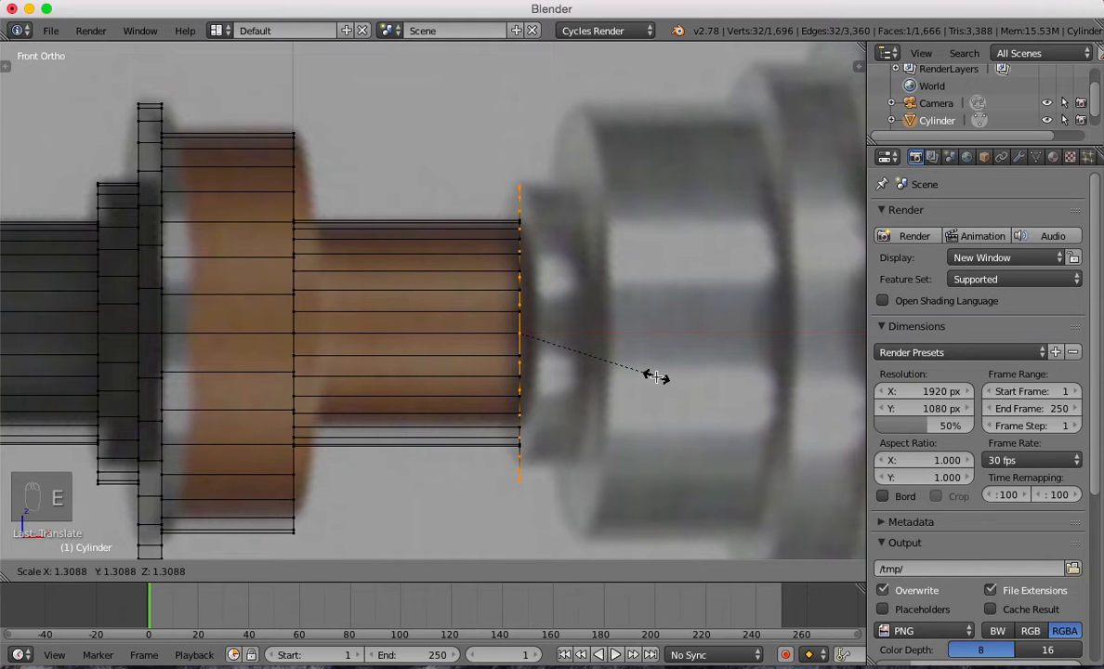
{"action": "left_click", "coordinate": [658, 374]}
{"action": "key", "text": "e"}
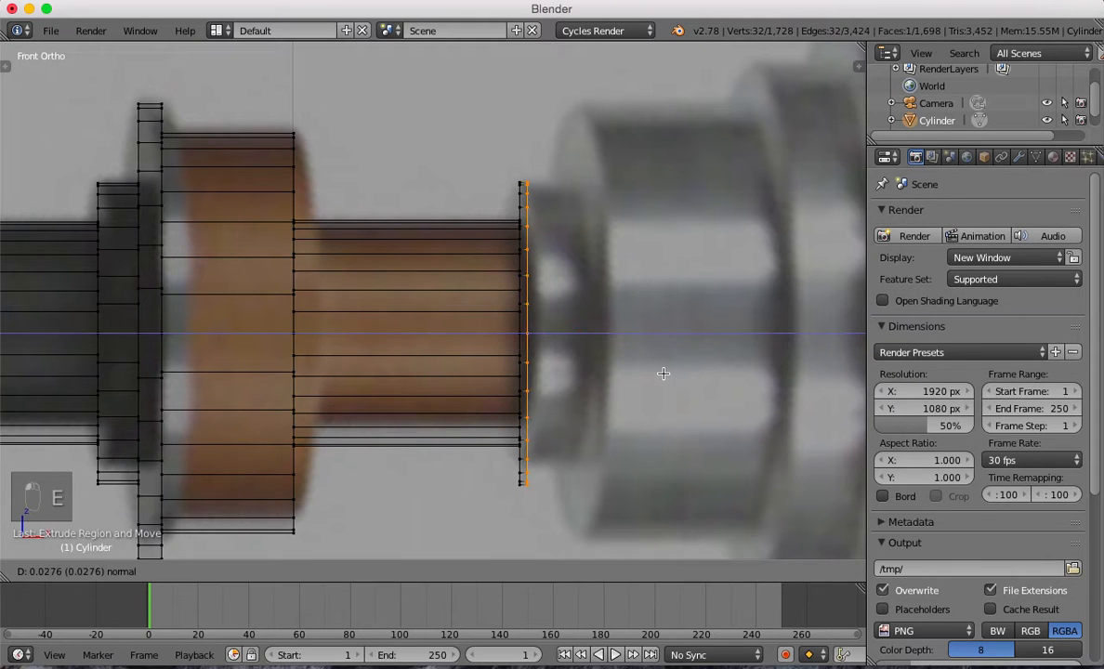
{"action": "left_click", "coordinate": [713, 356]}
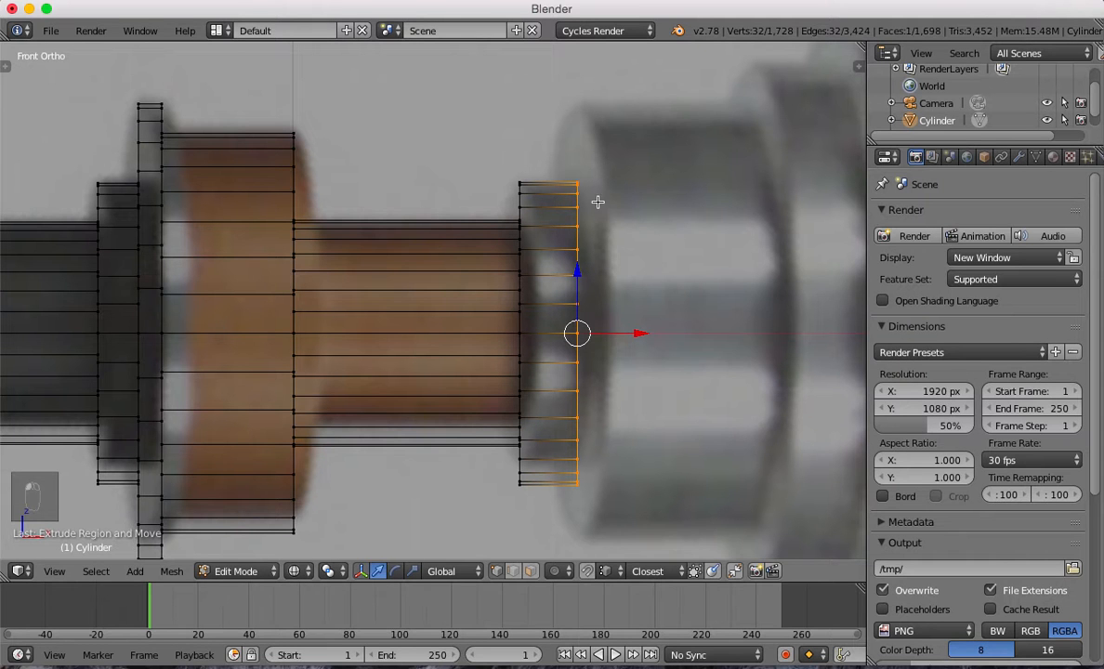
{"action": "left_click_drag", "start_coordinate": [635, 333], "coordinate": [638, 336]}
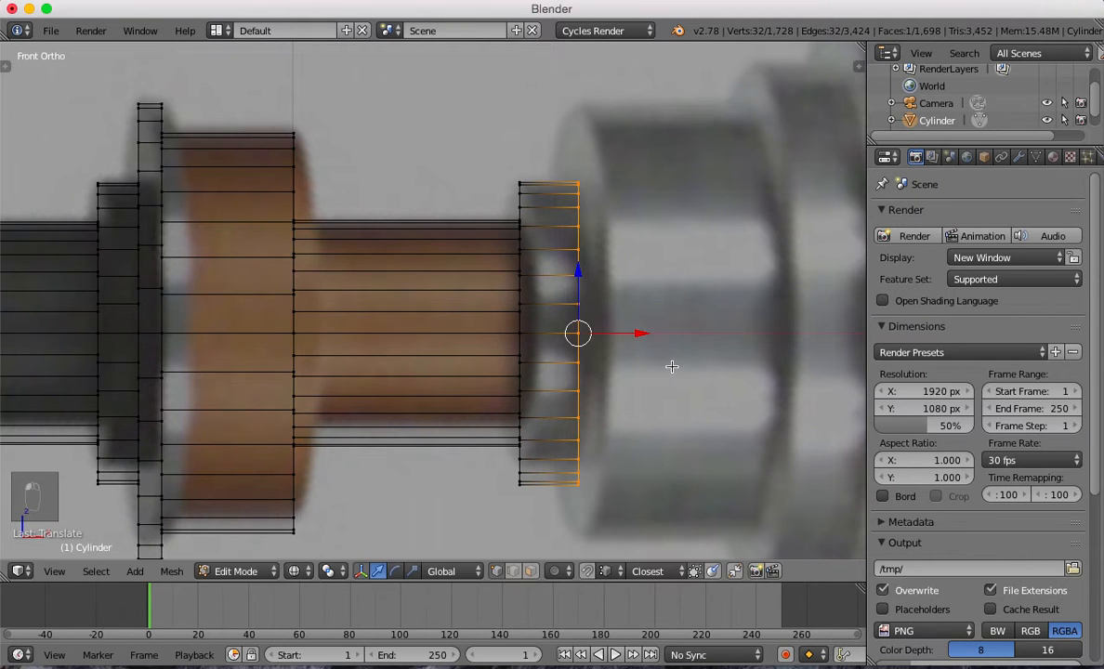
Extrude the collar's end ring, scale it up to the wide grey section's diameter in the reference, and extrude that section's length.
{"action": "key", "text": "e"}
{"action": "key", "text": "s"}
{"action": "left_click", "coordinate": [723, 350]}
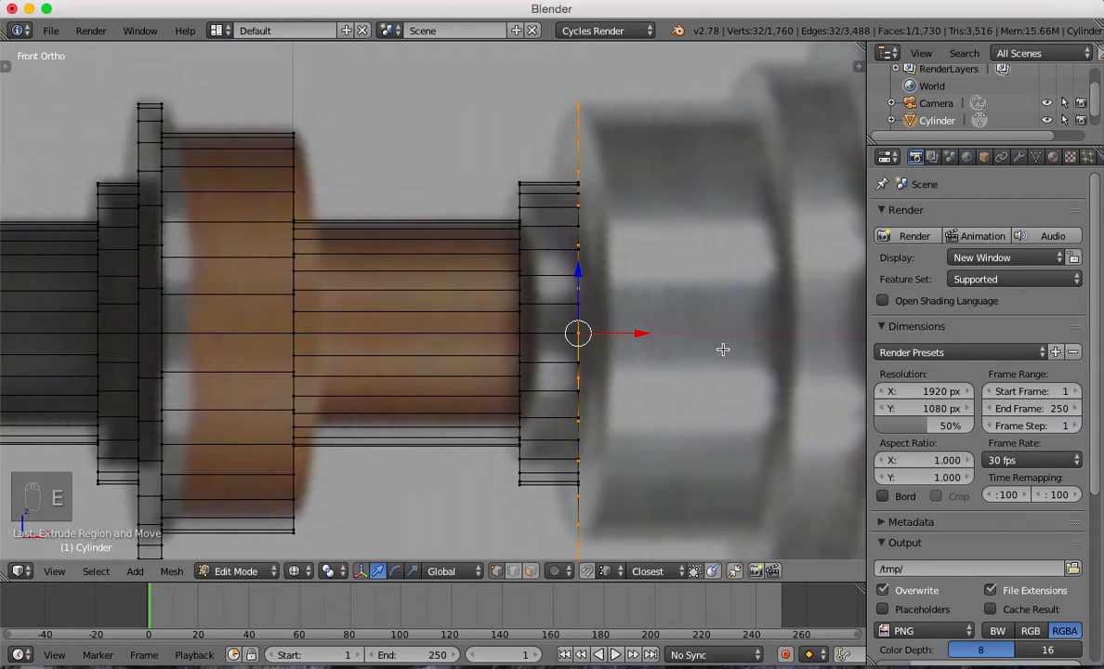
{"action": "middle_click_drag", "start_coordinate": [690, 357], "coordinate": [402, 360], "text": "shift"}
{"action": "key", "text": "e"}
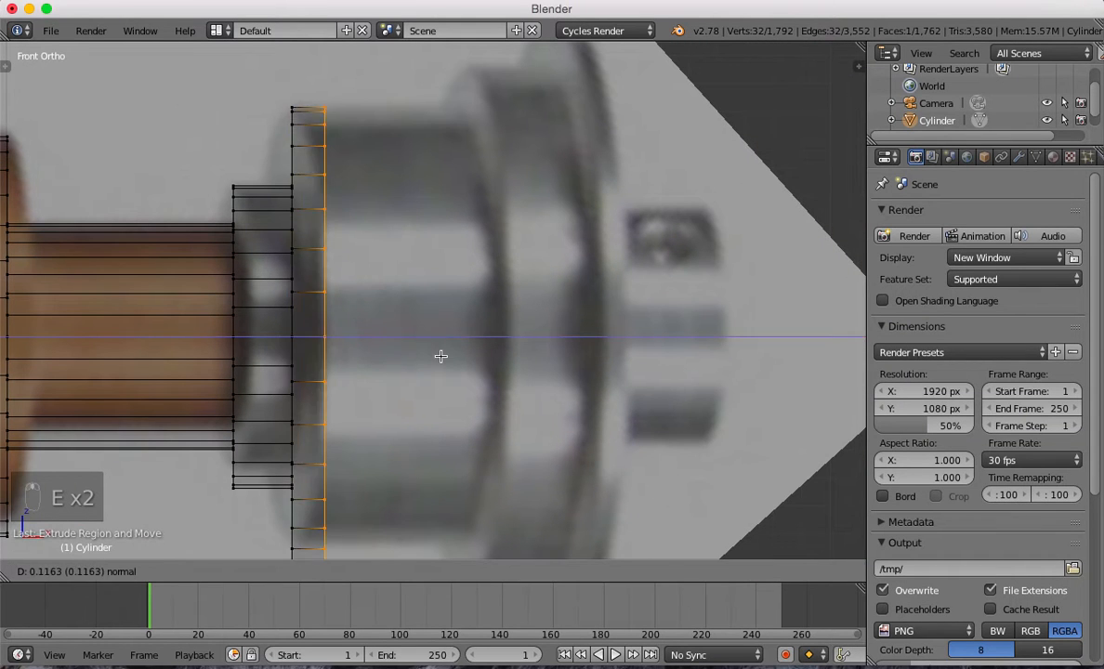
{"action": "left_click", "coordinate": [571, 345]}
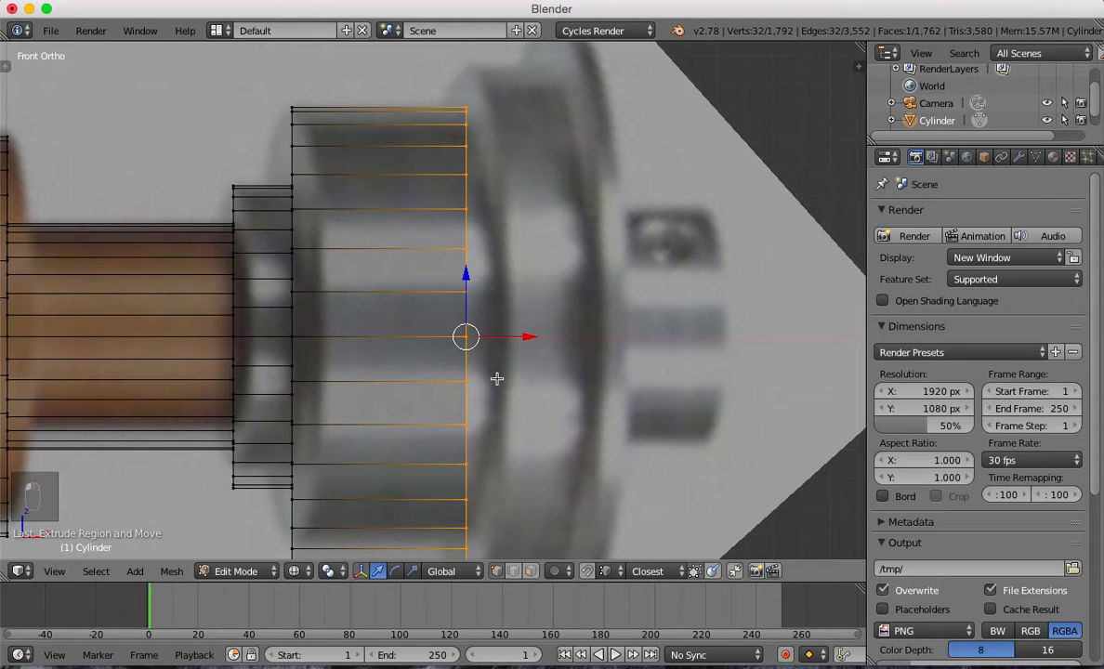
Extrude the wide section's end ring in place, scale it to about 1.18, and extrude it along its normal as the next pommel step.
{"action": "middle_click_drag", "start_coordinate": [523, 352], "coordinate": [441, 401], "text": "shift"}
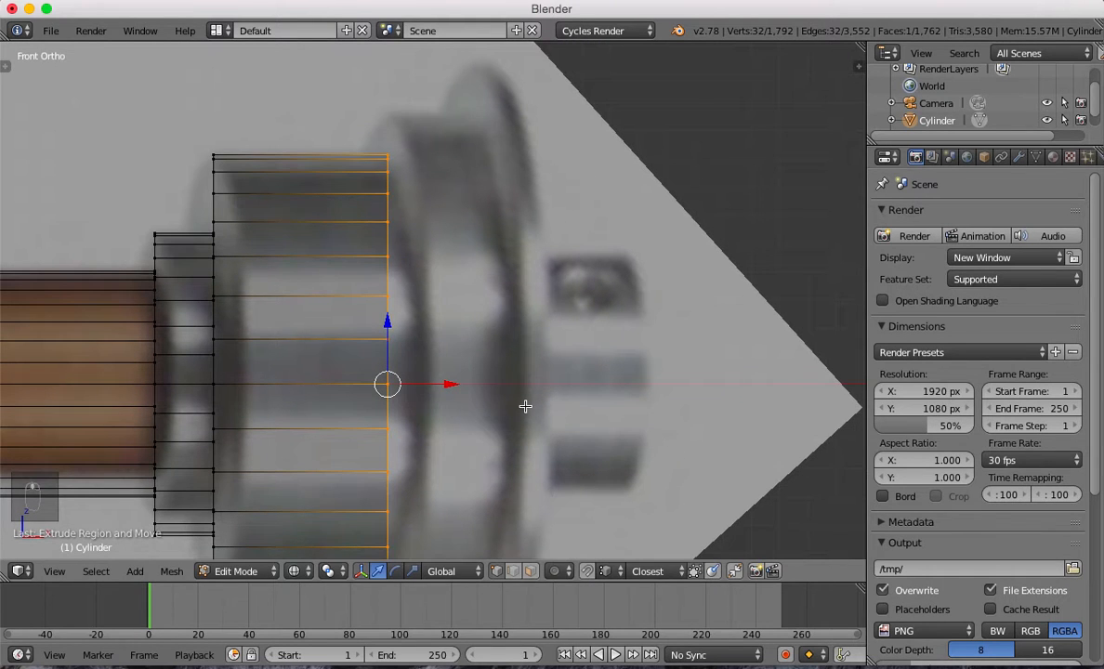
{"action": "key", "text": "e"}
{"action": "key", "text": "s"}
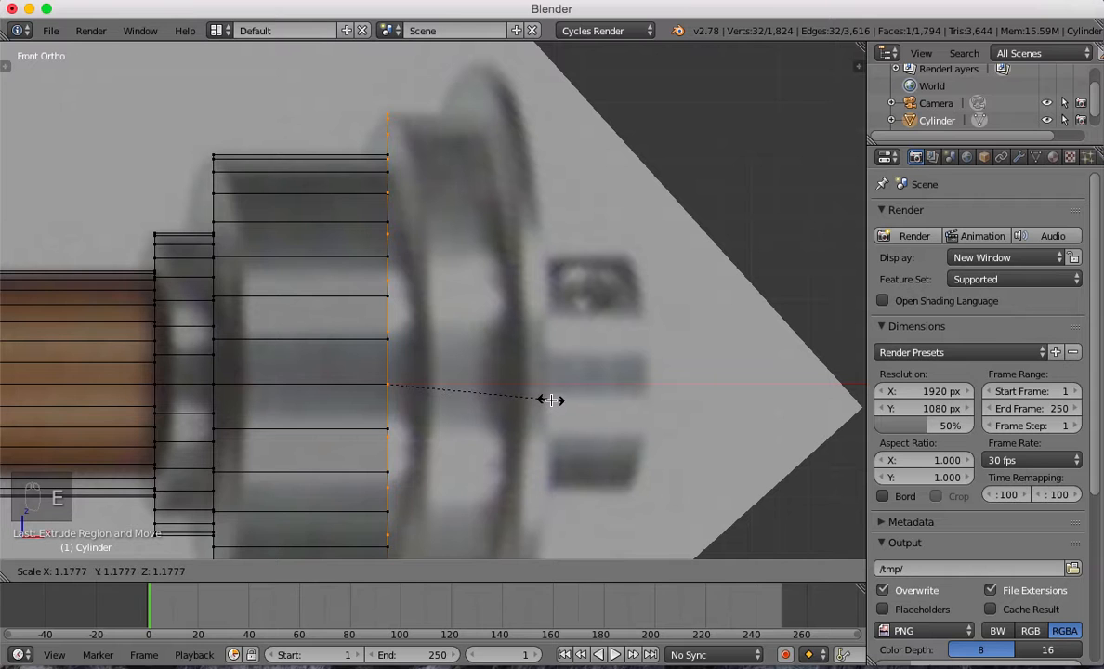
{"action": "left_click", "coordinate": [551, 400]}
{"action": "key", "text": "e"}
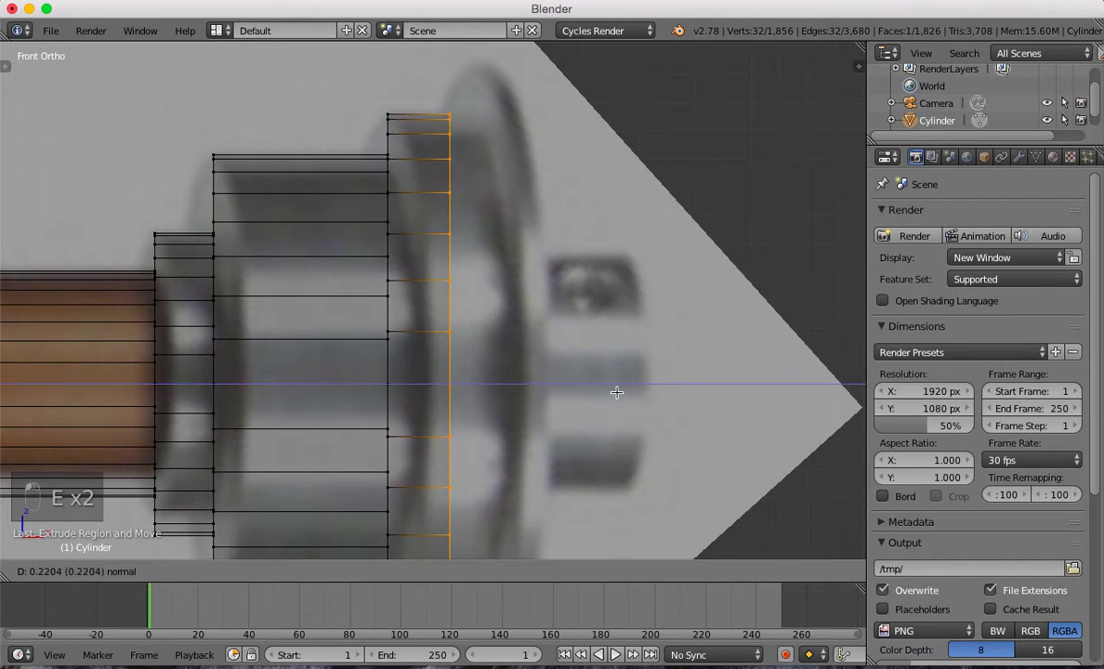
{"action": "left_click", "coordinate": [635, 387]}
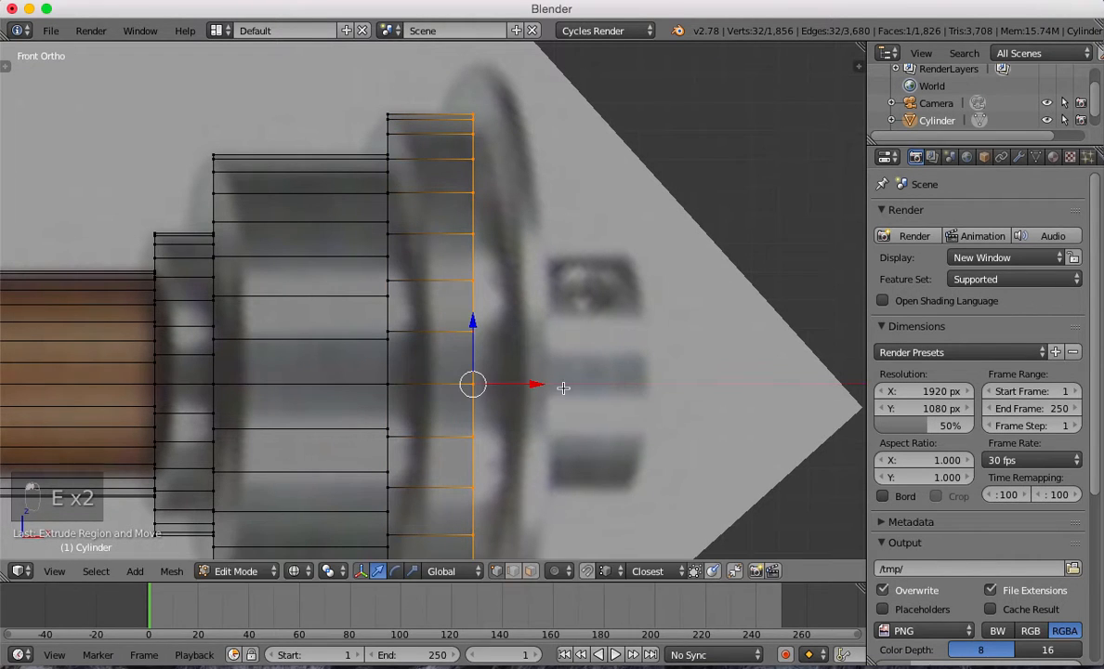
Extrude the pommel step's end ring in place and scale it to match the outer end rim's diameter in the reference.
{"action": "middle_click_drag", "start_coordinate": [563, 386], "coordinate": [500, 387], "text": "shift"}
{"action": "key", "text": "e"}
{"action": "key", "text": "s"}
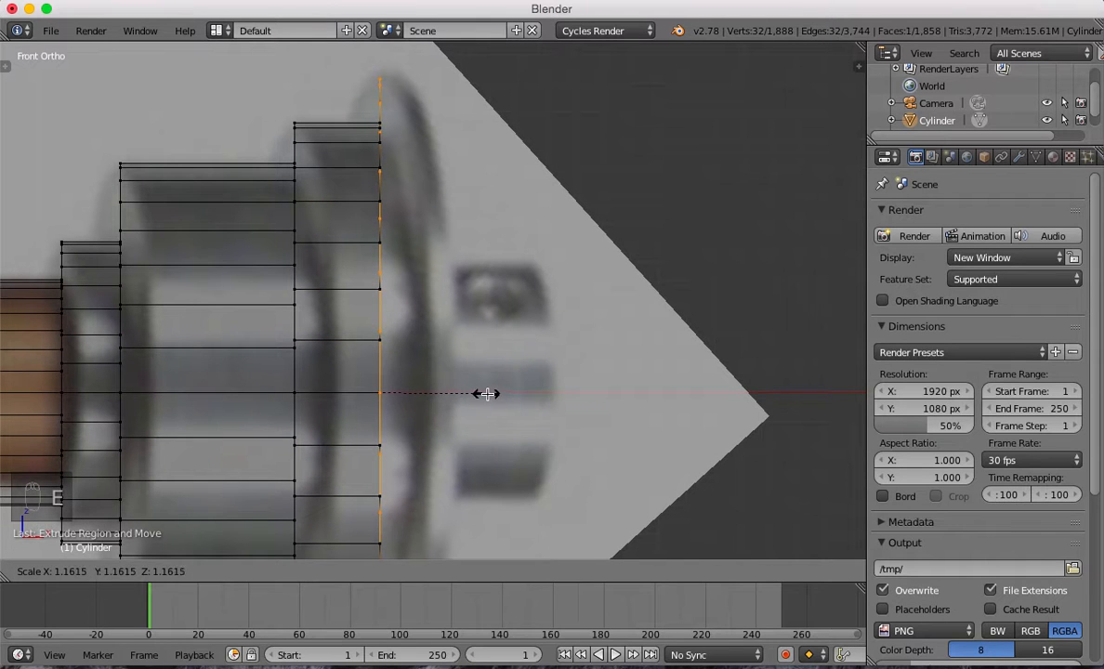
{"action": "left_click", "coordinate": [499, 390]}
{"action": "middle_click_drag", "start_coordinate": [500, 390], "coordinate": [475, 404], "text": "shift"}
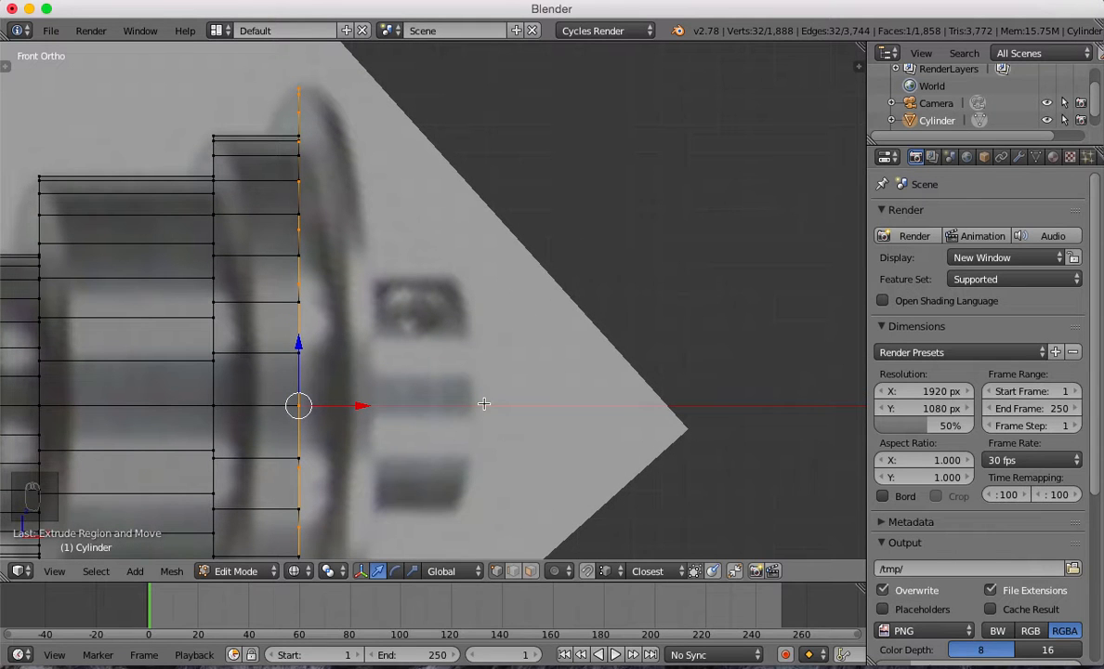
{"action": "key", "text": "s"}
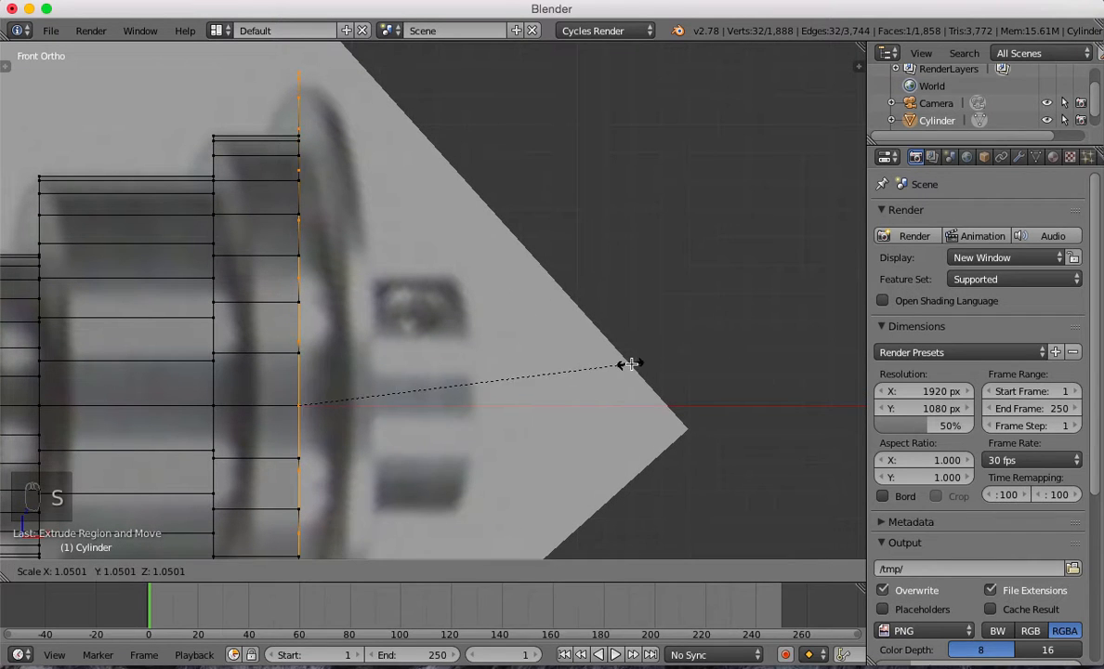
{"action": "left_click", "coordinate": [617, 370]}
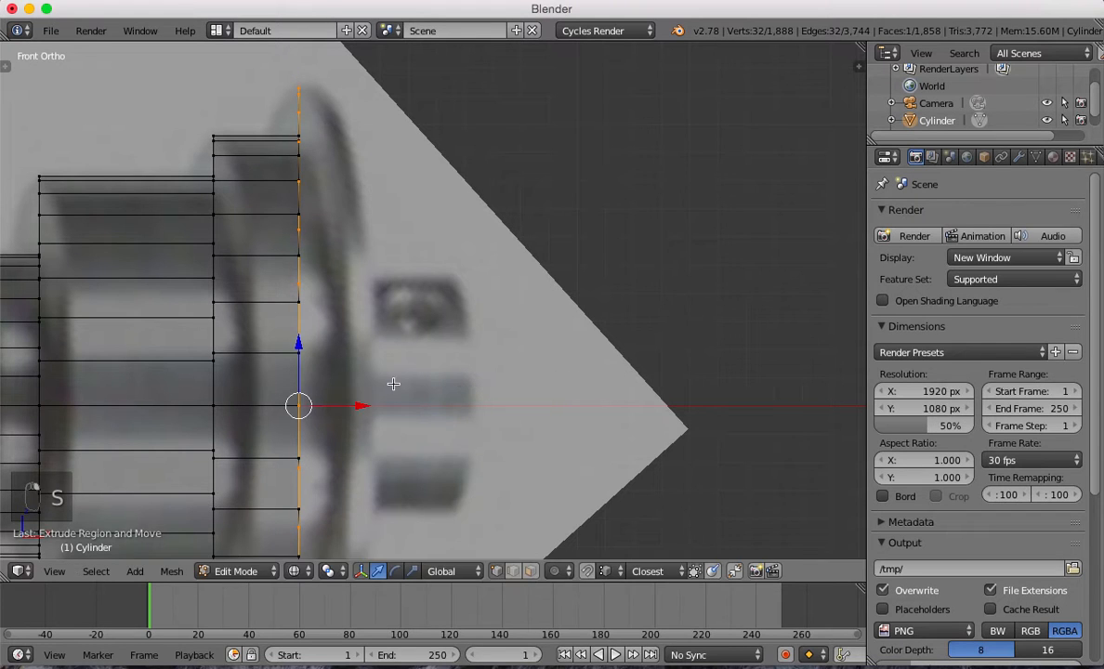
{"action": "key", "text": "s"}
{"action": "left_click", "coordinate": [394, 385]}
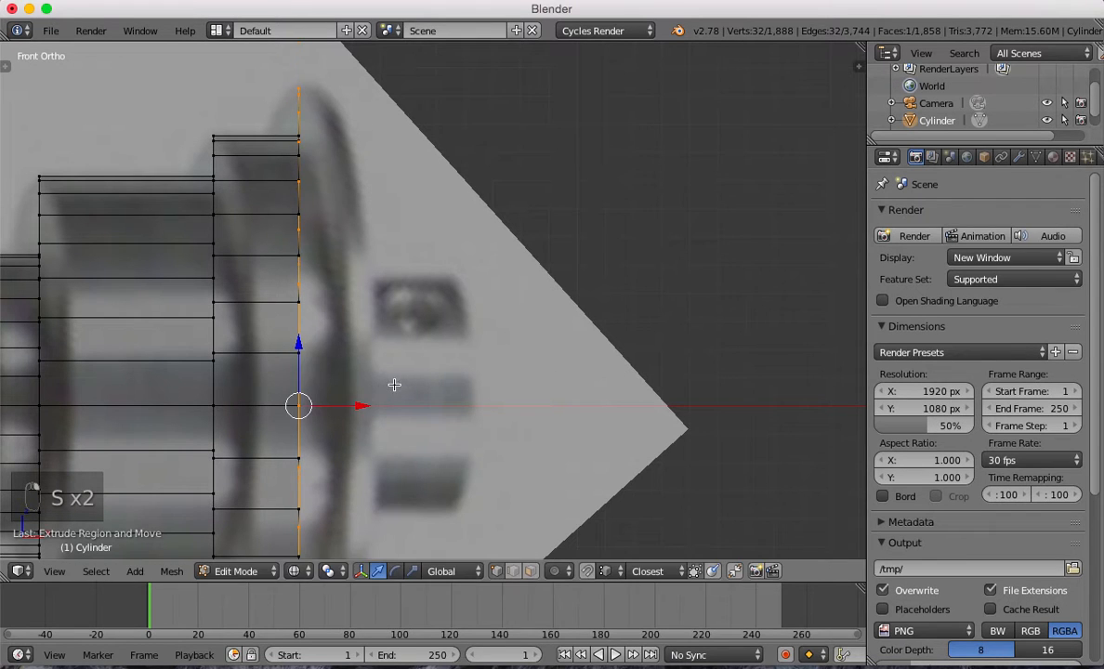
Extrude the outermost ring a short distance along its normal to form the thin end rim.
{"action": "key", "text": "e"}
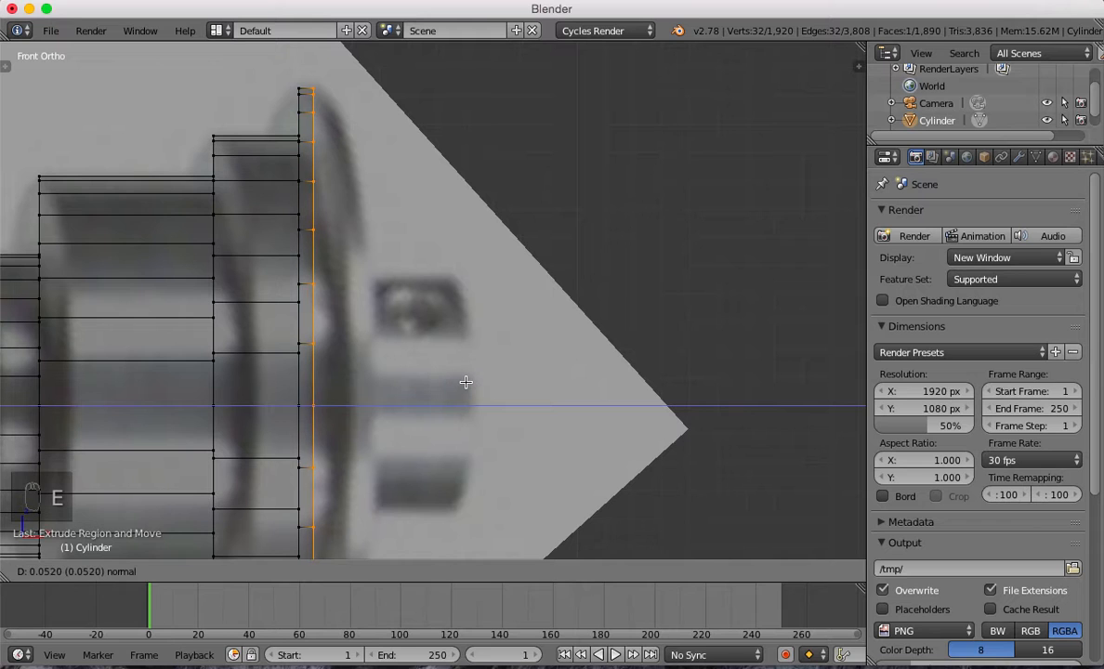
{"action": "left_click", "coordinate": [470, 379]}
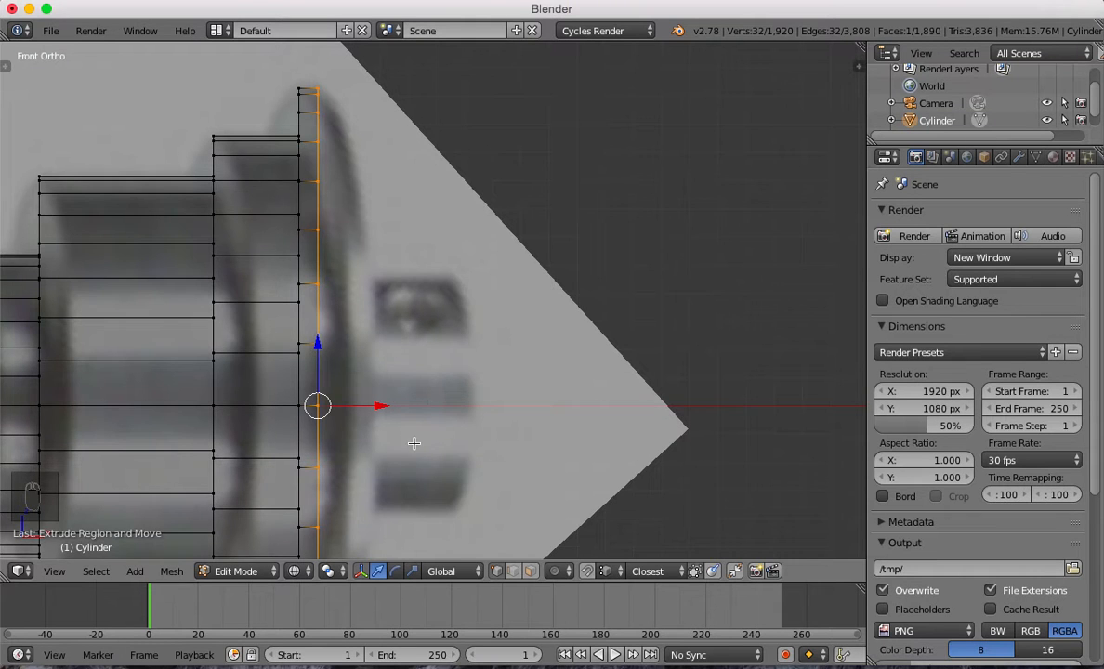
Leave Edit Mode, move the hilt below the reference image to compare their shapes, and undo the move.
{"action": "scroll", "coordinate": [414, 444], "scroll_direction": "down", "scroll_amount": 8}
{"action": "key", "text": "Tab"}
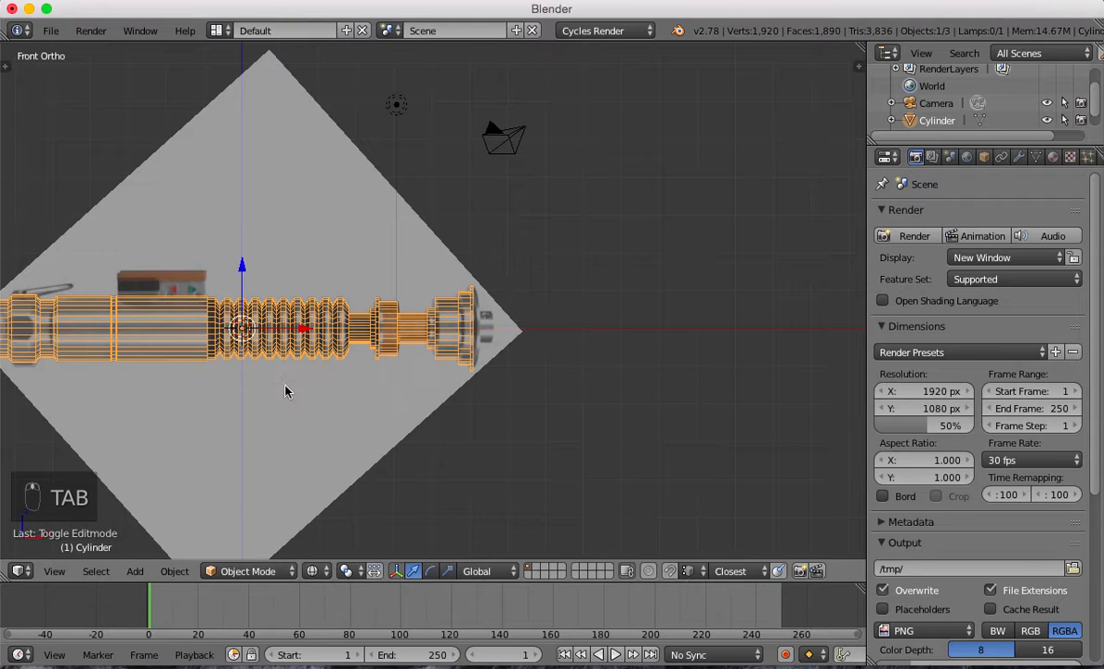
{"action": "left_click_drag", "start_coordinate": [239, 269], "coordinate": [240, 369]}
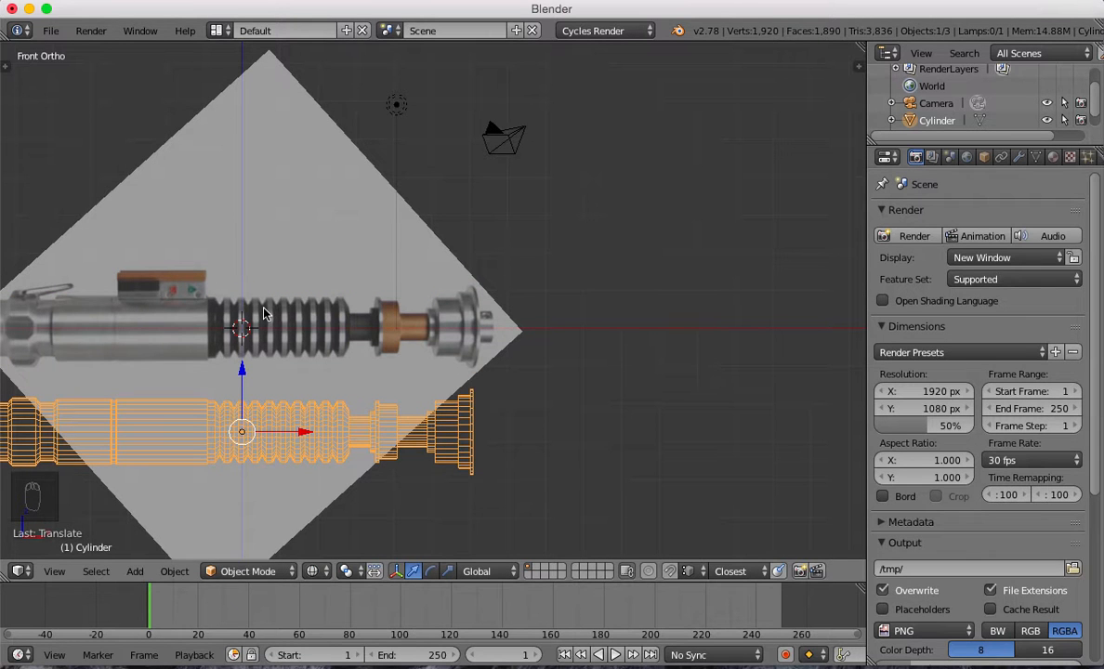
{"action": "key", "text": "super+z"}
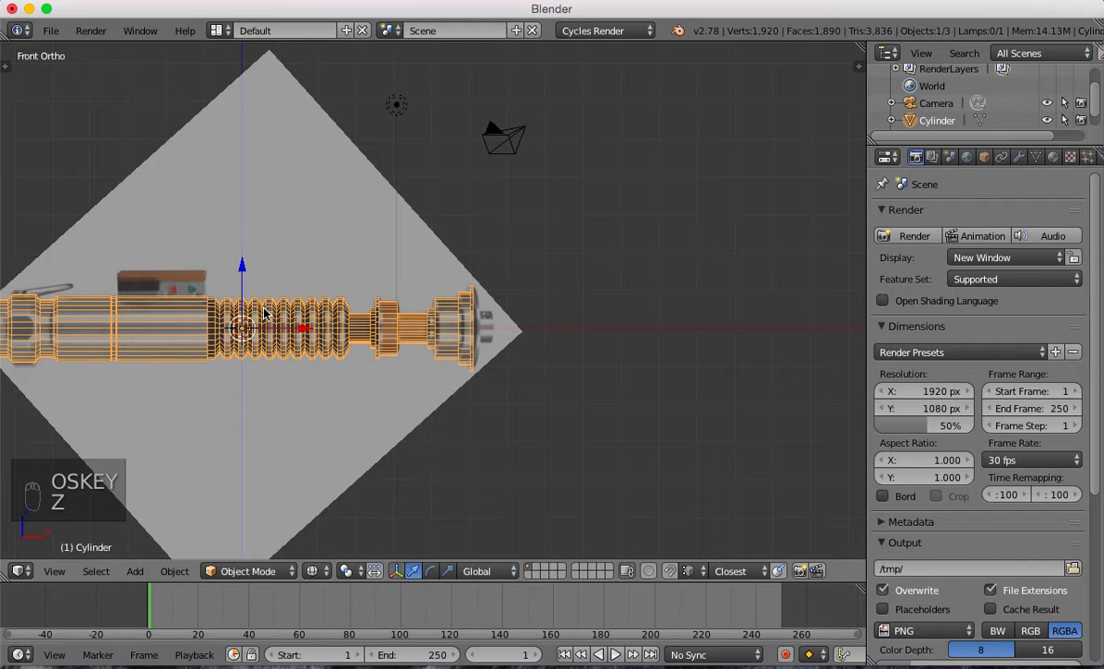
{"action": "scroll", "coordinate": [393, 343], "scroll_direction": "up", "scroll_amount": 4}
{"action": "scroll", "coordinate": [570, 378], "scroll_direction": "up", "scroll_amount": 4}
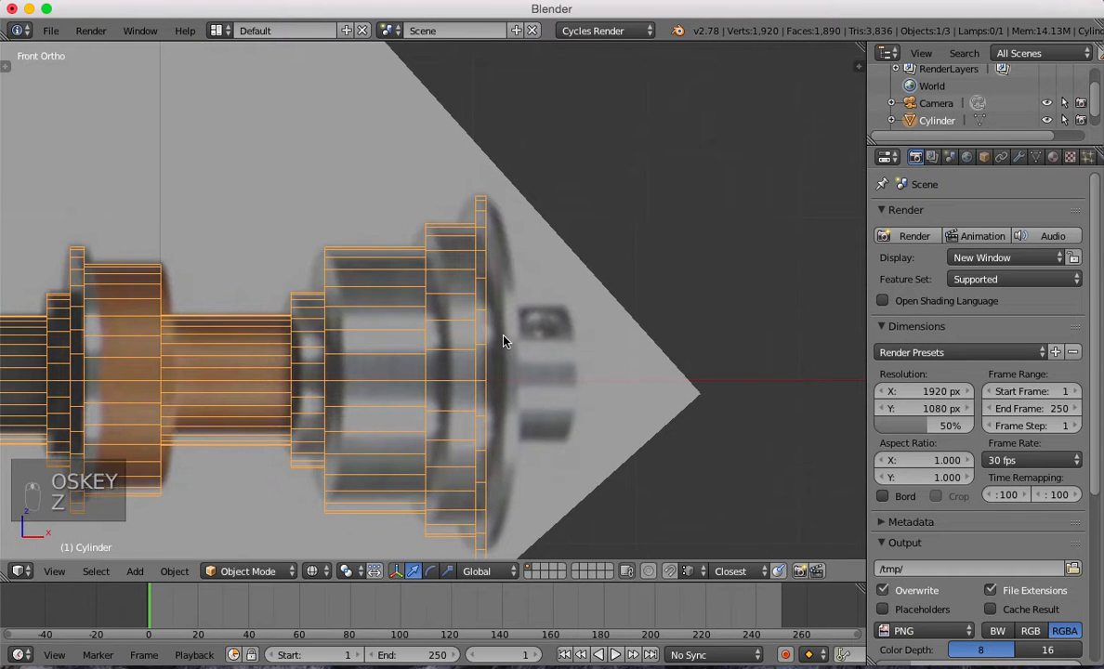
In Edit Mode with solid shading, extrude the pommel's end face in place and scale it to about 0.5.
{"action": "scroll", "coordinate": [570, 415], "scroll_direction": "down", "scroll_amount": 2}
{"action": "mouse_move", "coordinate": [569, 415]}
{"action": "middle_mouse_down"}
{"action": "mouse_move", "coordinate": [520, 410]}
{"action": "mouse_move", "coordinate": [627, 411]}
{"action": "mouse_move", "coordinate": [586, 423]}
{"action": "mouse_move", "coordinate": [620, 409]}
{"action": "middle_mouse_up"}
{"action": "key", "text": "Tab"}
{"action": "key", "text": "z"}
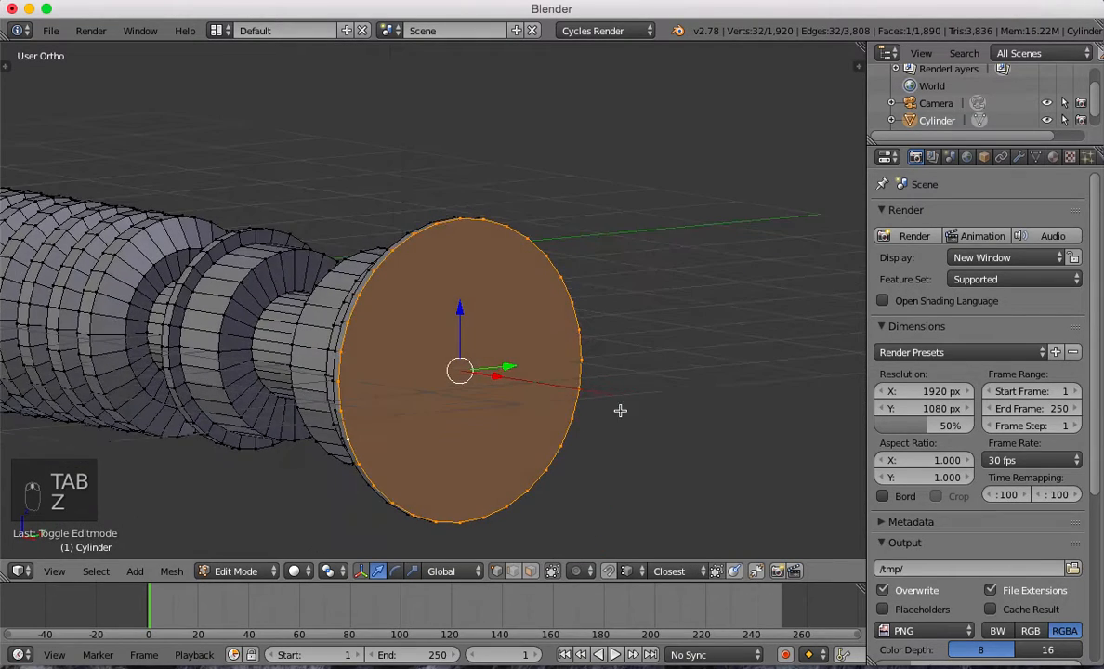
{"action": "key", "text": "e"}
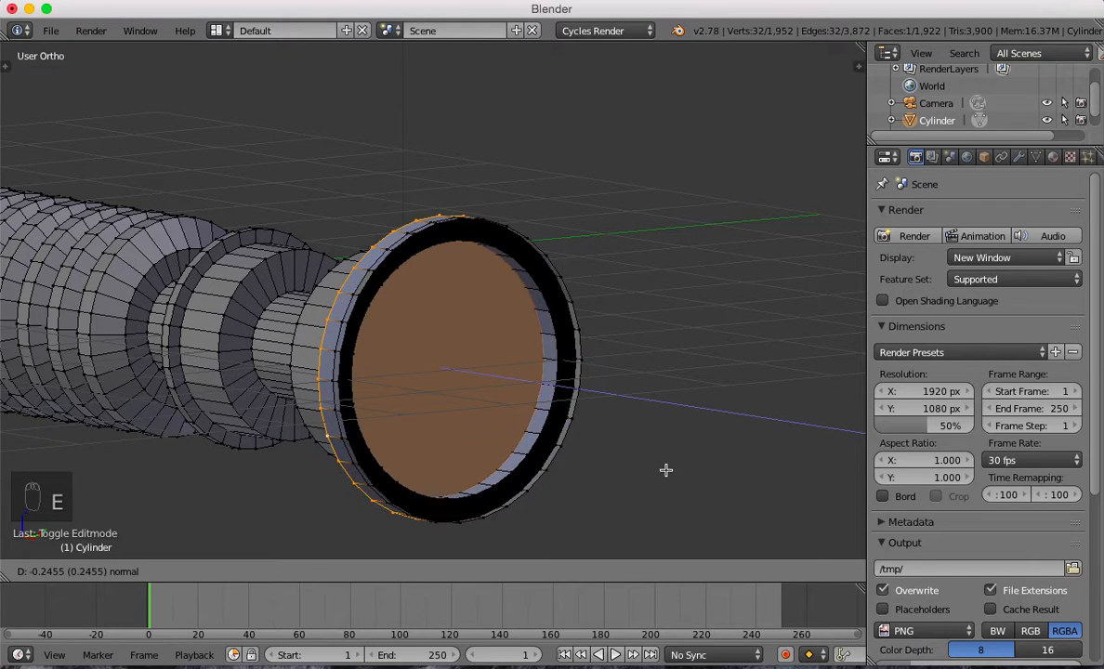
{"action": "left_click", "coordinate": [666, 470]}
{"action": "key", "text": "s"}
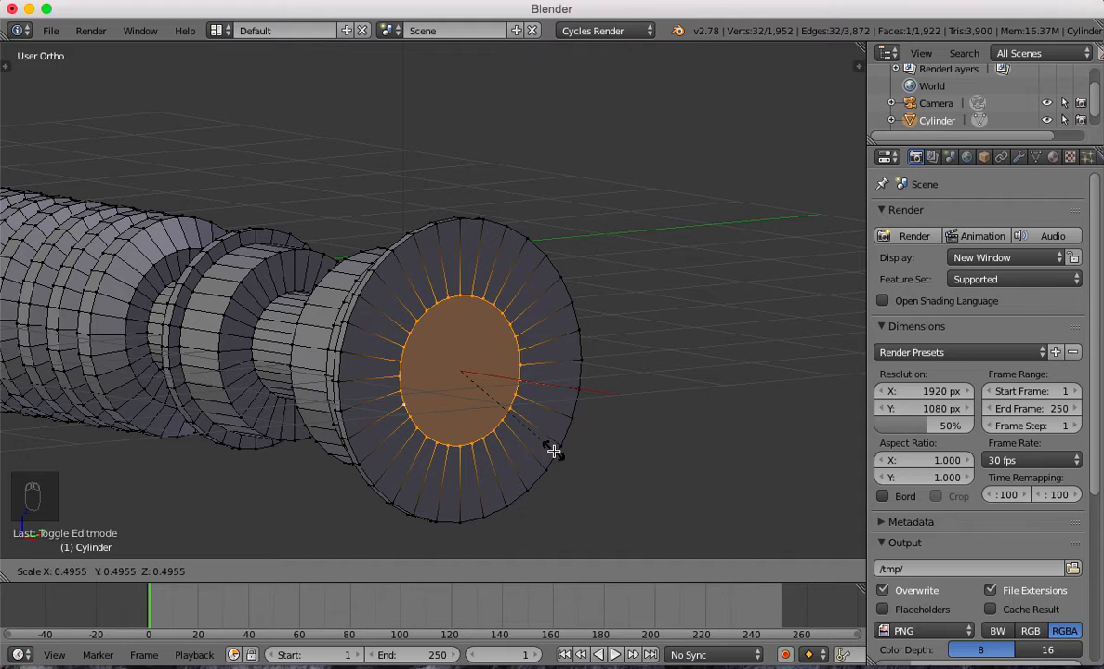
{"action": "left_click", "coordinate": [553, 451]}
Move the inner end face inward along X to recess the pommel's end, and return to Object Mode.
{"action": "key", "text": "g"}
{"action": "key", "text": "x"}
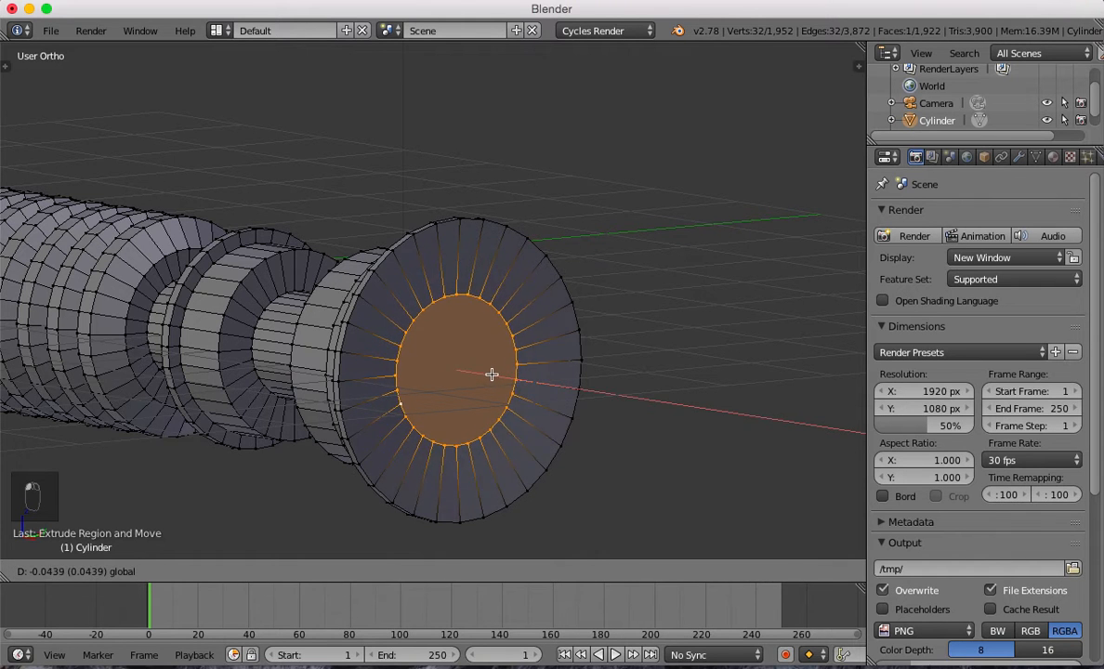
{"action": "left_click", "coordinate": [488, 371]}
{"action": "middle_click_drag", "start_coordinate": [493, 370], "coordinate": [478, 428]}
{"action": "key", "text": "Tab"}
{"action": "scroll", "coordinate": [525, 424], "scroll_direction": "down", "scroll_amount": 8}
{"action": "scroll", "coordinate": [477, 429], "scroll_direction": "up", "scroll_amount": 1}
{"action": "scroll", "coordinate": [479, 434], "scroll_direction": "up", "scroll_amount": 5}
{"action": "scroll", "coordinate": [351, 340], "scroll_direction": "down", "scroll_amount": 3}
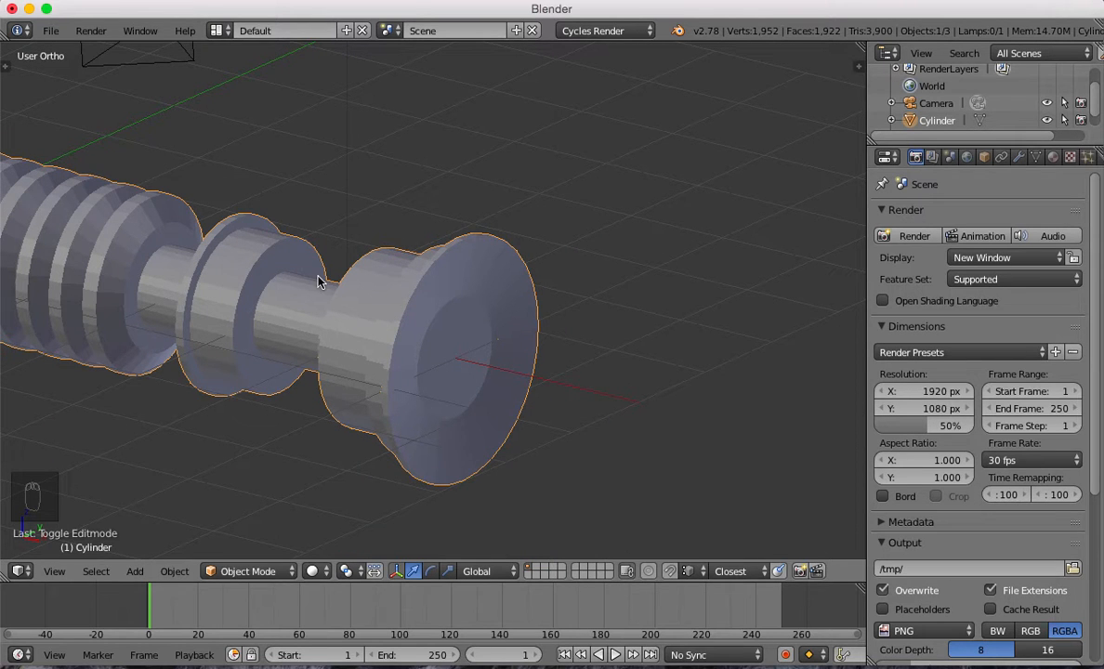
Apply smooth shading to the whole hilt and inspect the result around the pommel.
{"action": "key", "text": "t"}
{"action": "left_click", "coordinate": [49, 303]}
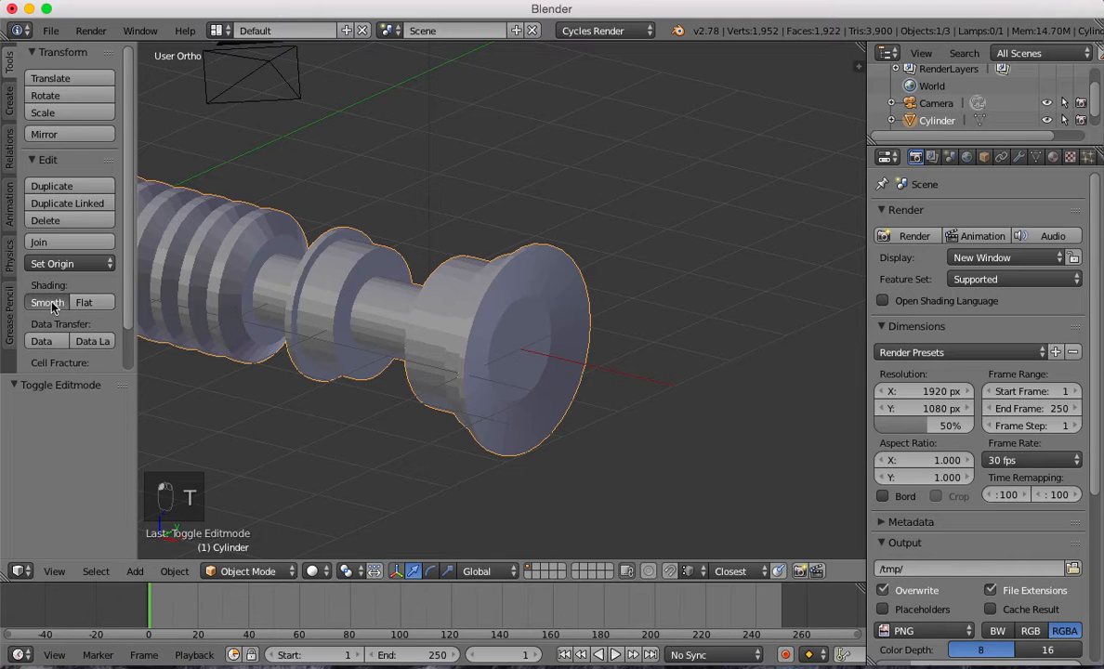
{"action": "key", "text": "t"}
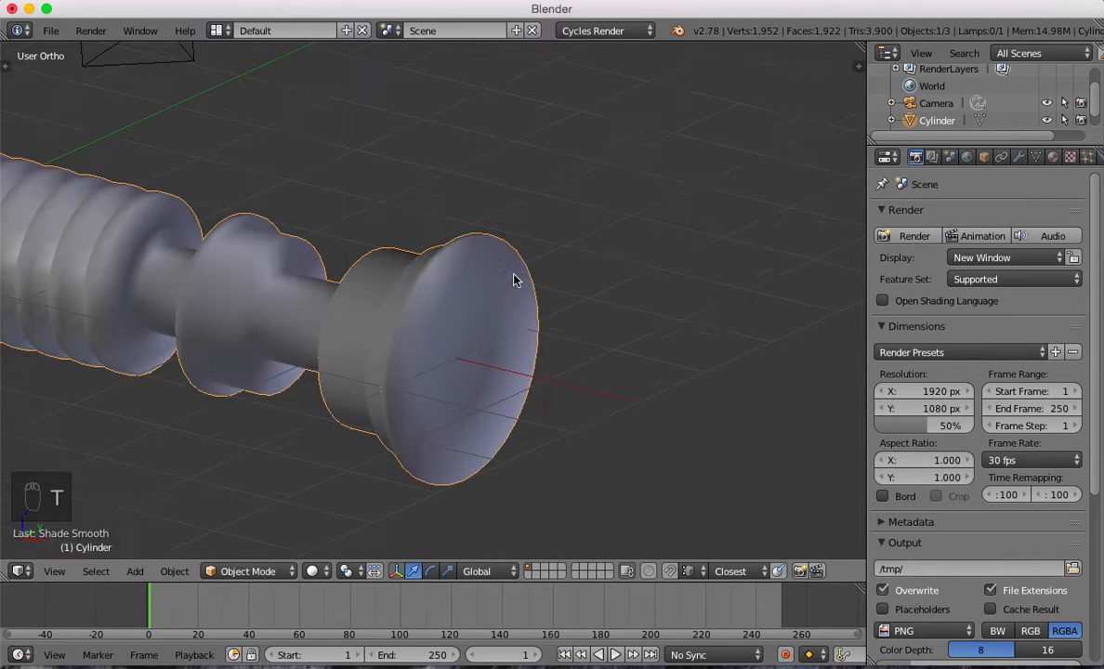
{"action": "scroll", "coordinate": [513, 279], "scroll_direction": "down", "scroll_amount": 5}
{"action": "scroll", "coordinate": [485, 272], "scroll_direction": "up", "scroll_amount": 4}
{"action": "scroll", "coordinate": [456, 286], "scroll_direction": "up", "scroll_amount": 4}
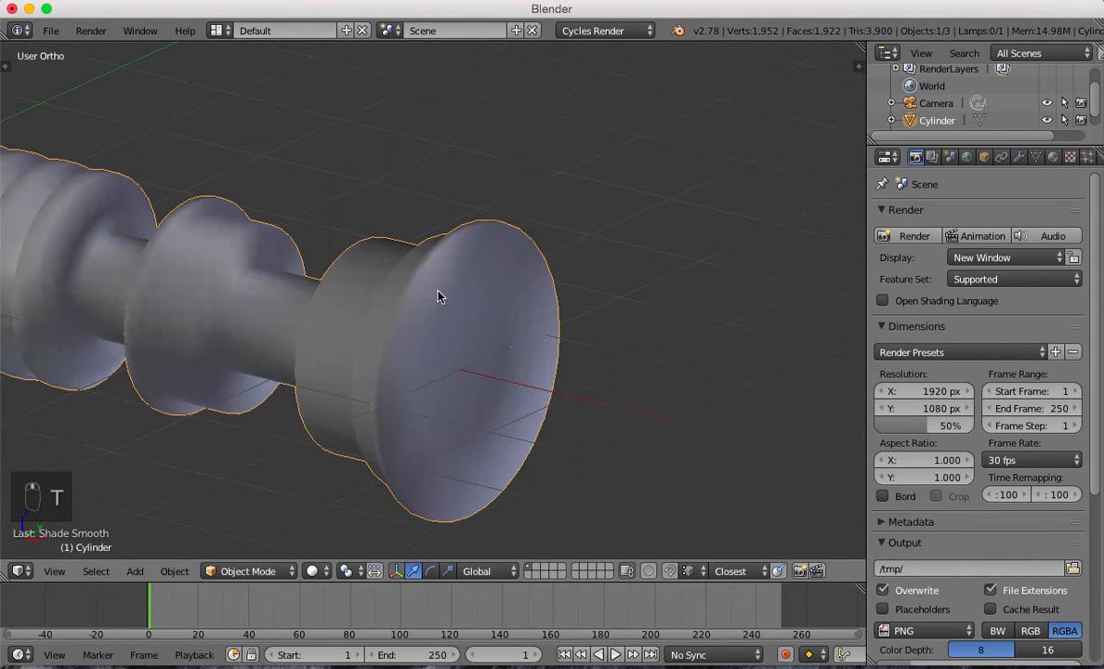
Add an Edge Split modifier to the smooth-shaded hilt and check the shading of the pommel's edges up close.
{"action": "left_click", "coordinate": [1019, 156]}
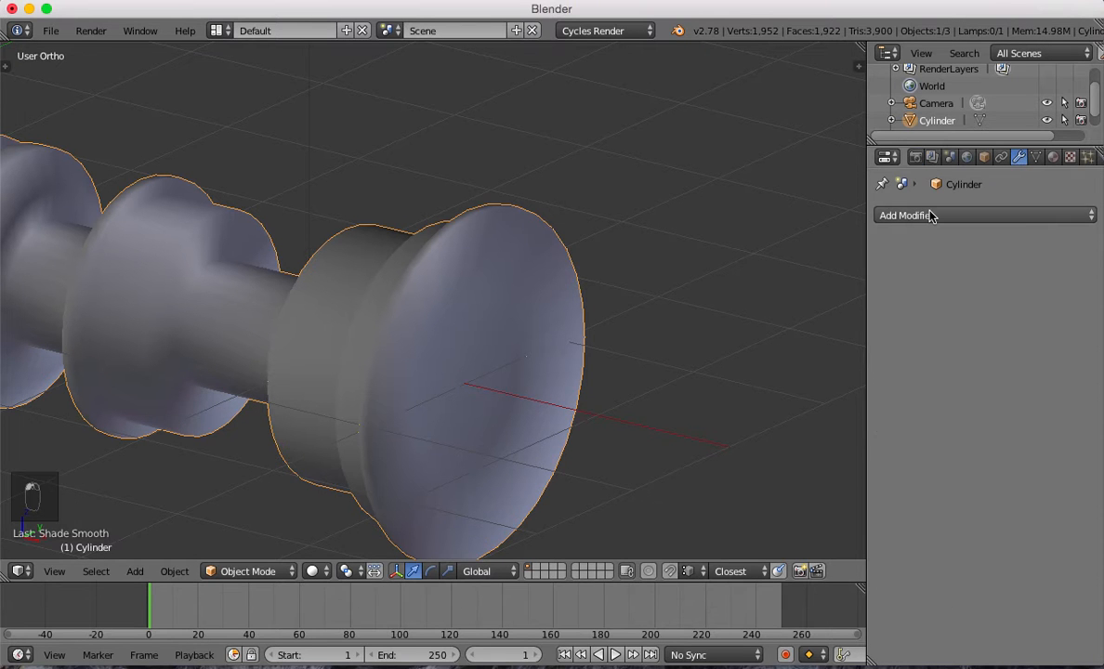
{"action": "left_click", "coordinate": [977, 215]}
{"action": "left_click", "coordinate": [716, 338]}
{"action": "middle_click_drag", "start_coordinate": [610, 277], "coordinate": [510, 314]}
{"action": "scroll", "coordinate": [473, 340], "scroll_direction": "up", "scroll_amount": 4}
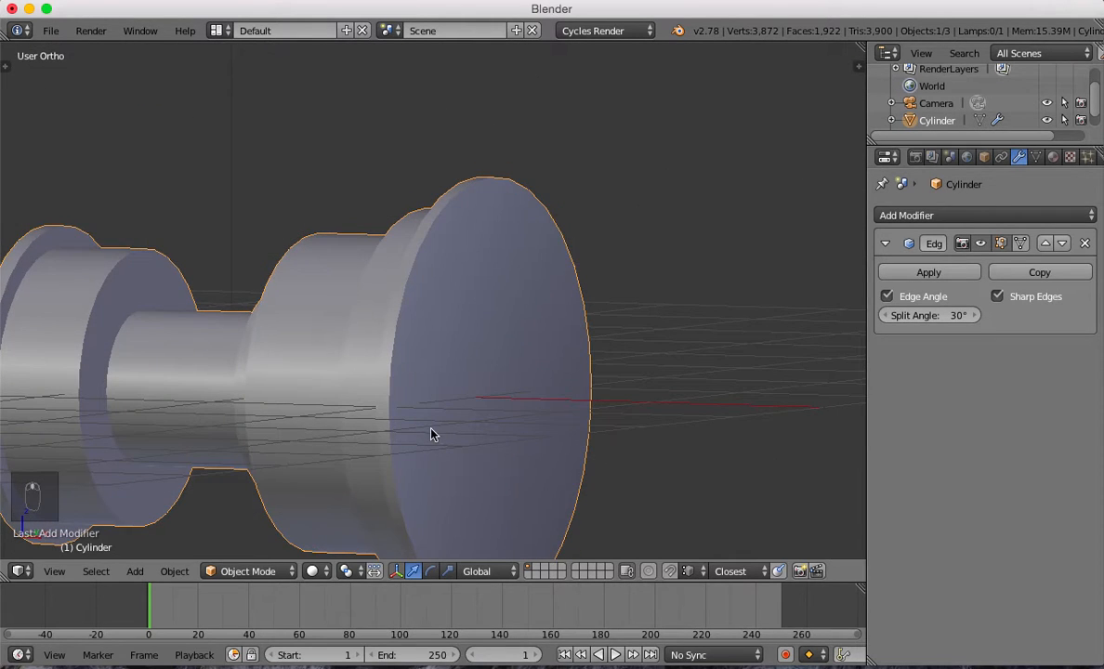
{"action": "scroll", "coordinate": [509, 300], "scroll_direction": "down", "scroll_amount": 6}
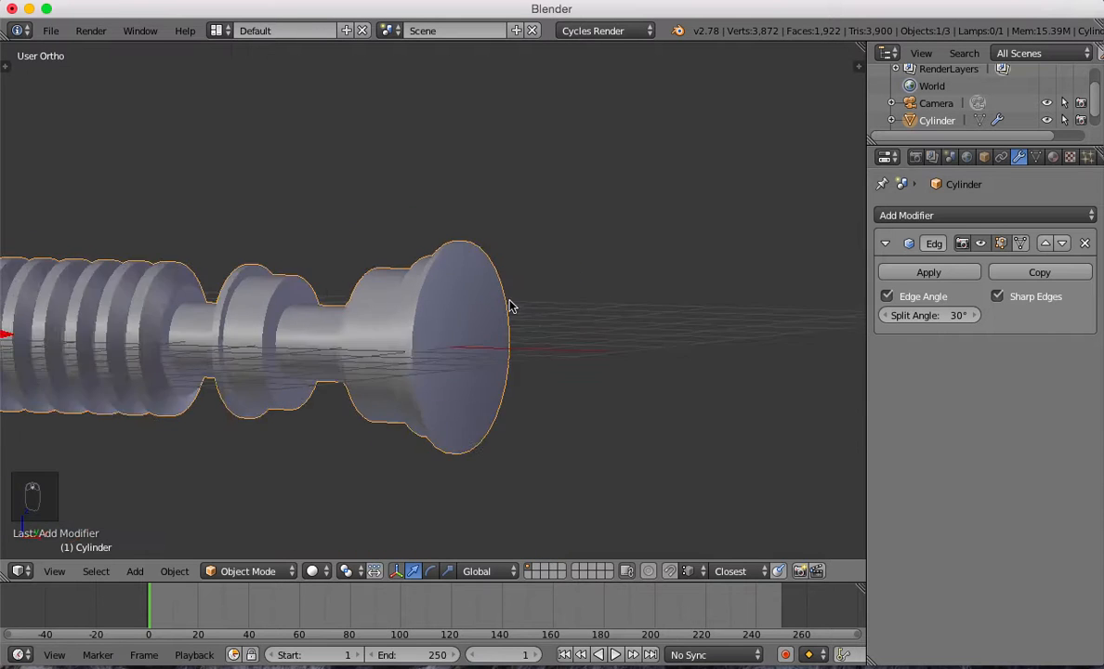
Examine the whole hilt in perspective, and compare the end opposite the pommel with the reference image in front orthographic view.
{"action": "scroll", "coordinate": [418, 342], "scroll_direction": "down", "scroll_amount": 5}
{"action": "middle_click_drag", "start_coordinate": [439, 341], "coordinate": [480, 358]}
{"action": "scroll", "coordinate": [565, 375], "scroll_direction": "up", "scroll_amount": 3}
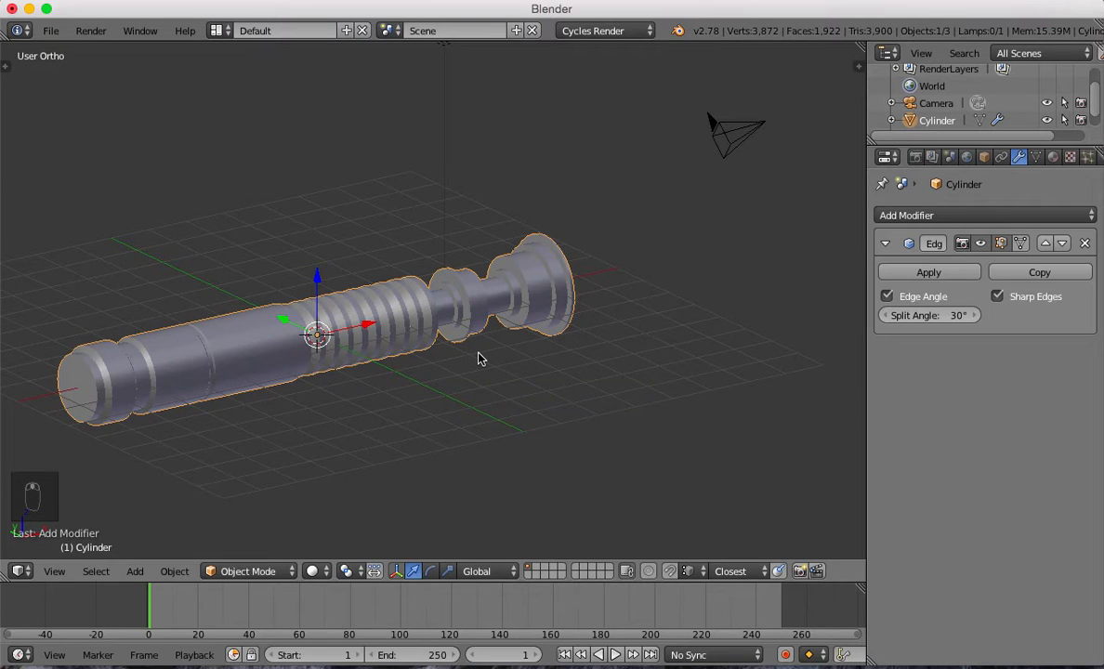
{"action": "key", "text": "KP_5"}
{"action": "scroll", "coordinate": [478, 357], "scroll_direction": "down", "scroll_amount": 2}
{"action": "middle_click_drag", "start_coordinate": [477, 357], "coordinate": [561, 337]}
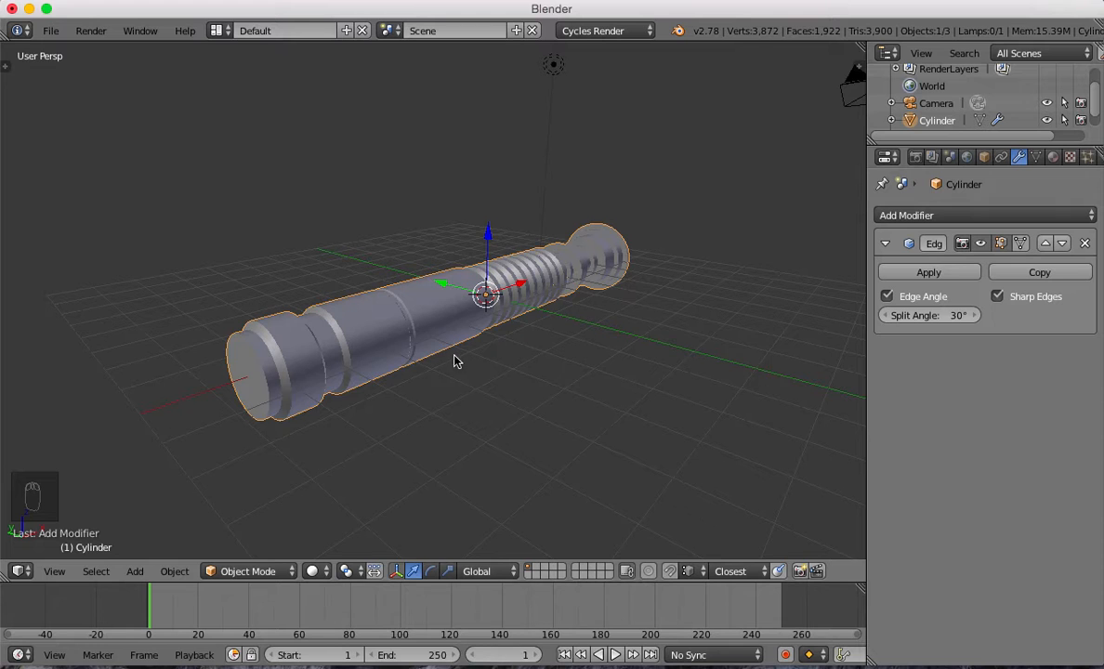
{"action": "key", "text": "KP_3"}
{"action": "key", "text": "KP_1"}
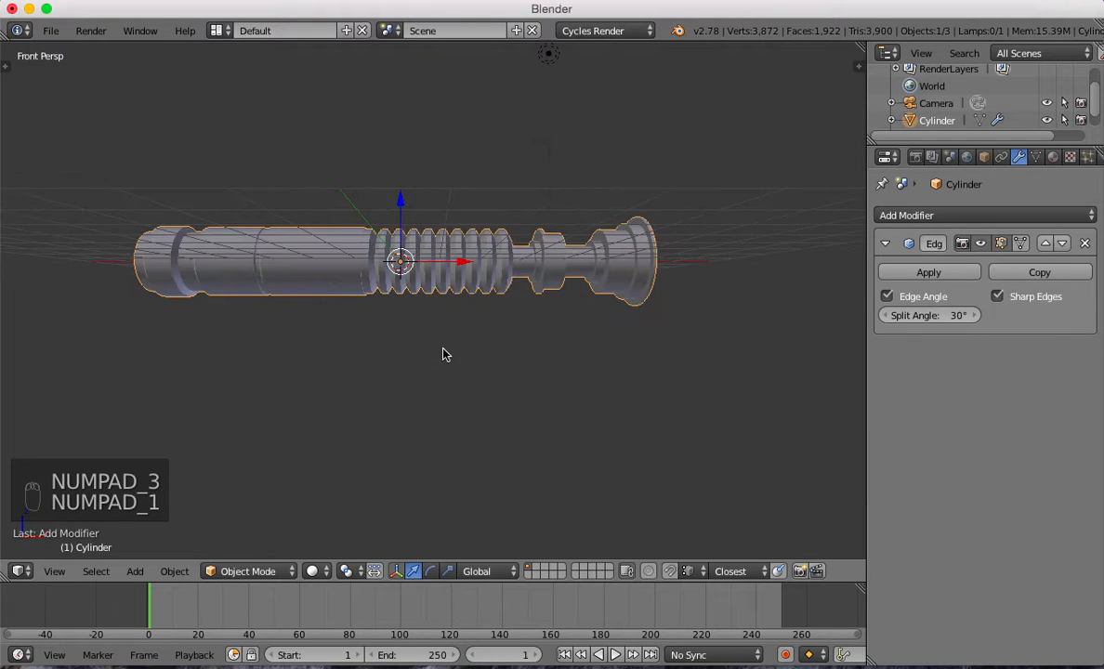
{"action": "key", "text": "KP_5"}
{"action": "scroll", "coordinate": [390, 326], "scroll_direction": "up", "scroll_amount": 3}
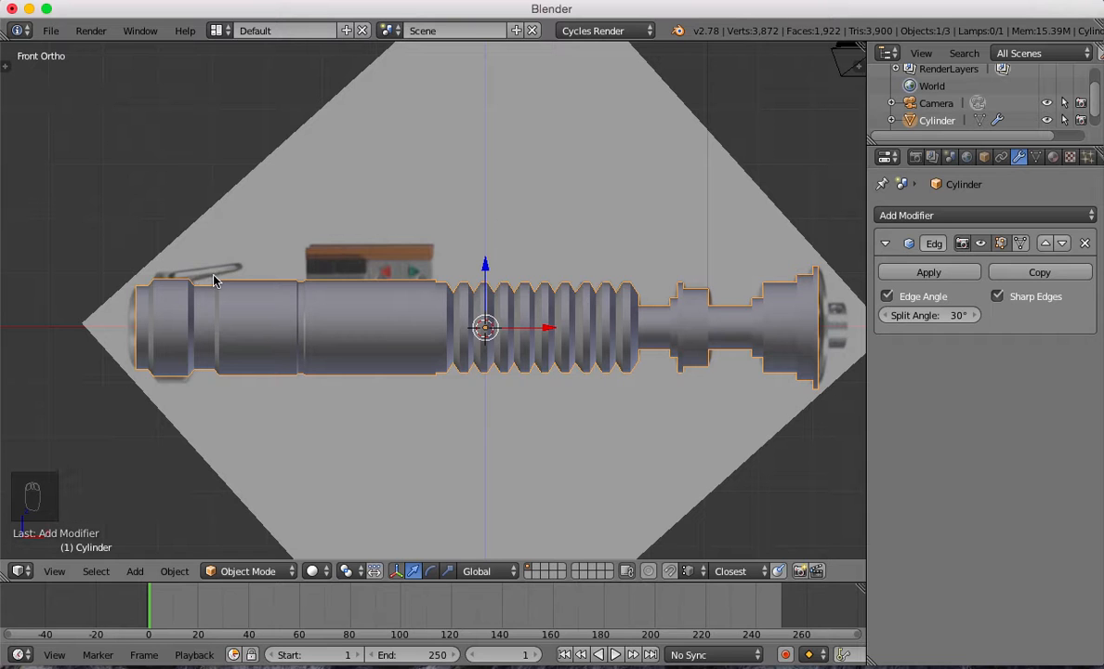
{"action": "scroll", "coordinate": [214, 292], "scroll_direction": "up", "scroll_amount": 5}
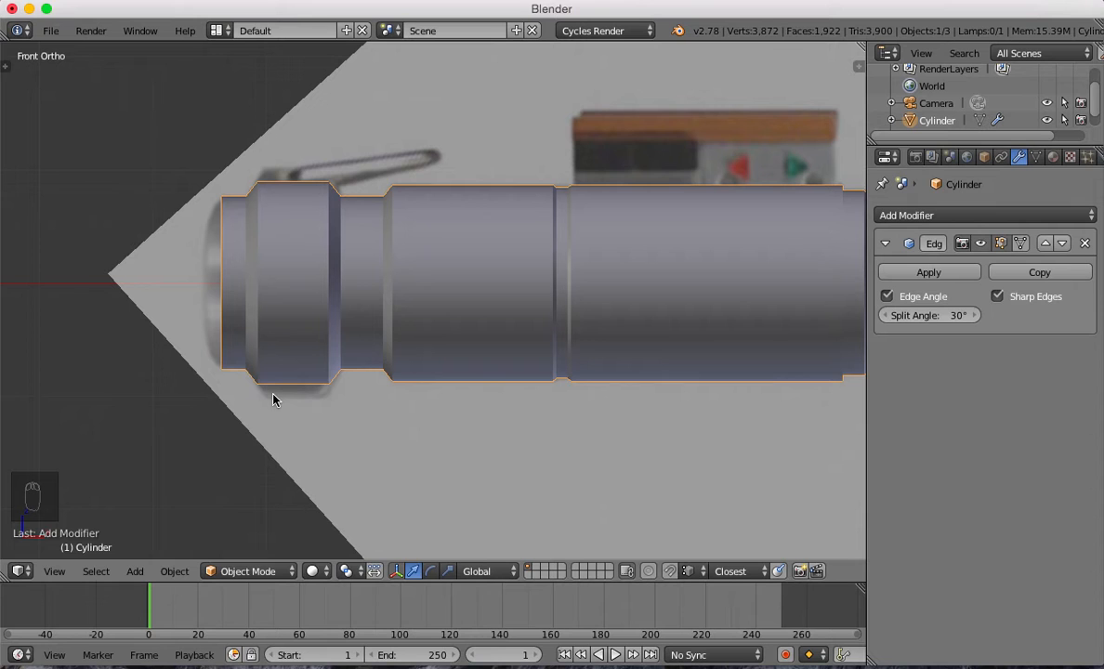
{"action": "middle_click_drag", "start_coordinate": [306, 241], "coordinate": [316, 276], "text": "shift"}
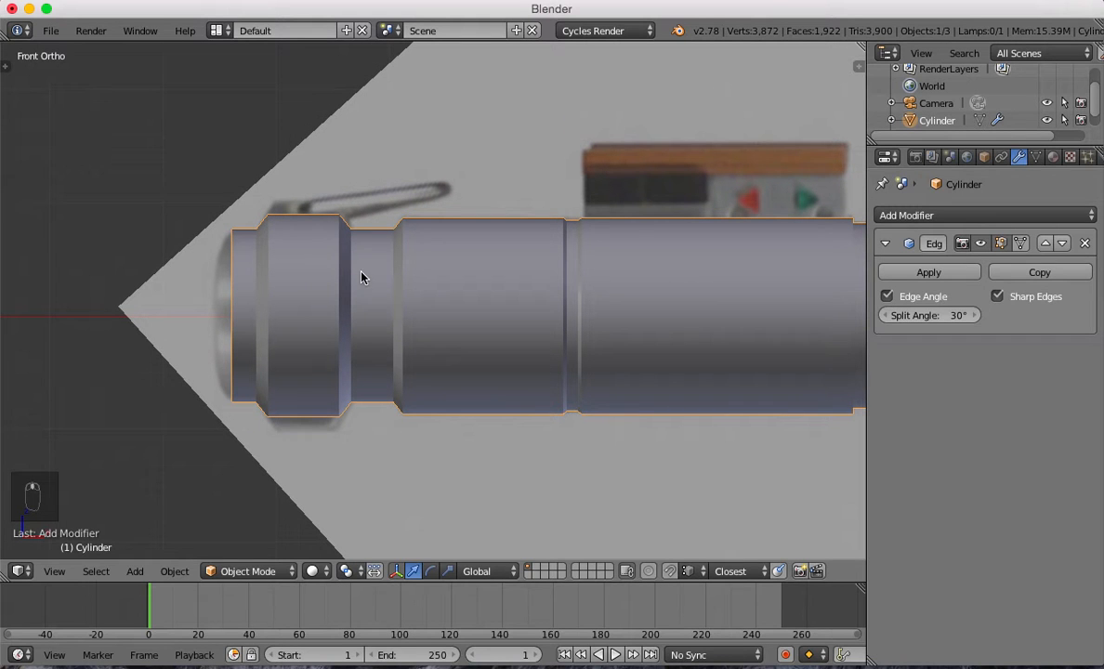
Switch the mesh to face selection in Edit Mode, and try moving the hilt off the reference image in Object Mode to uncover the collar.
{"action": "key", "text": "Tab"}
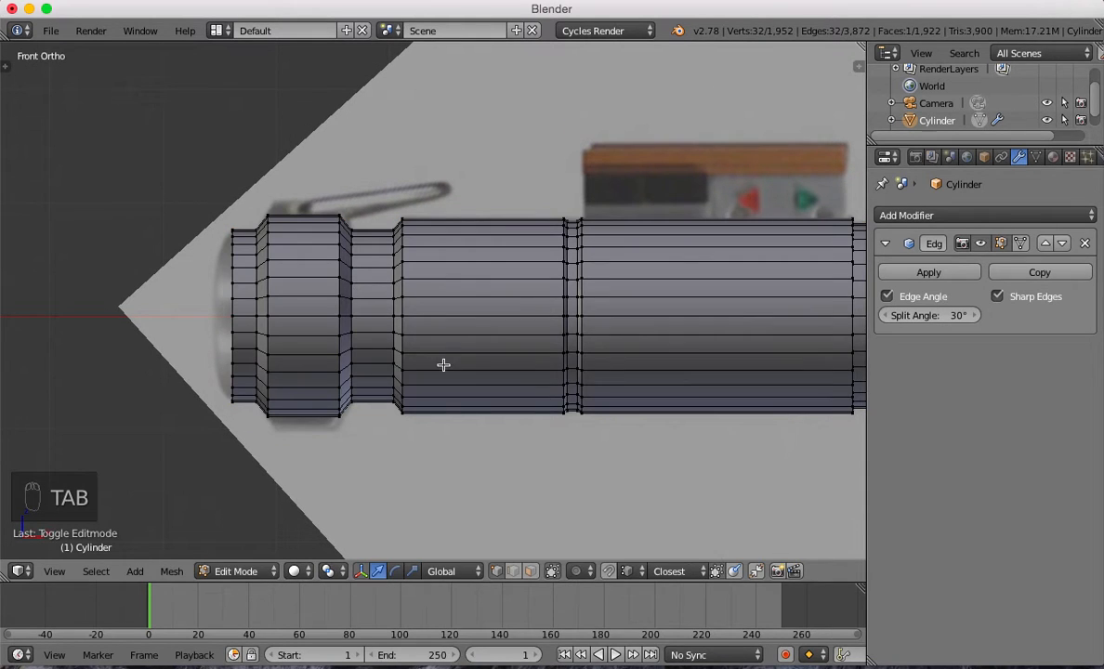
{"action": "left_click", "coordinate": [532, 572]}
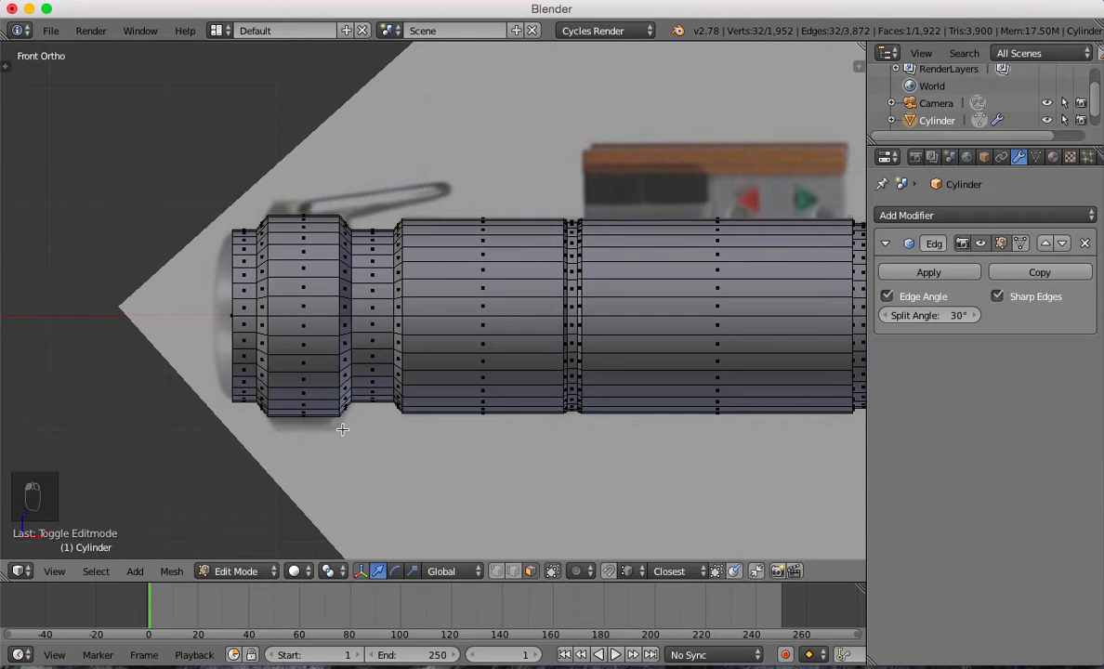
{"action": "key", "text": "Tab"}
{"action": "key", "text": "g"}
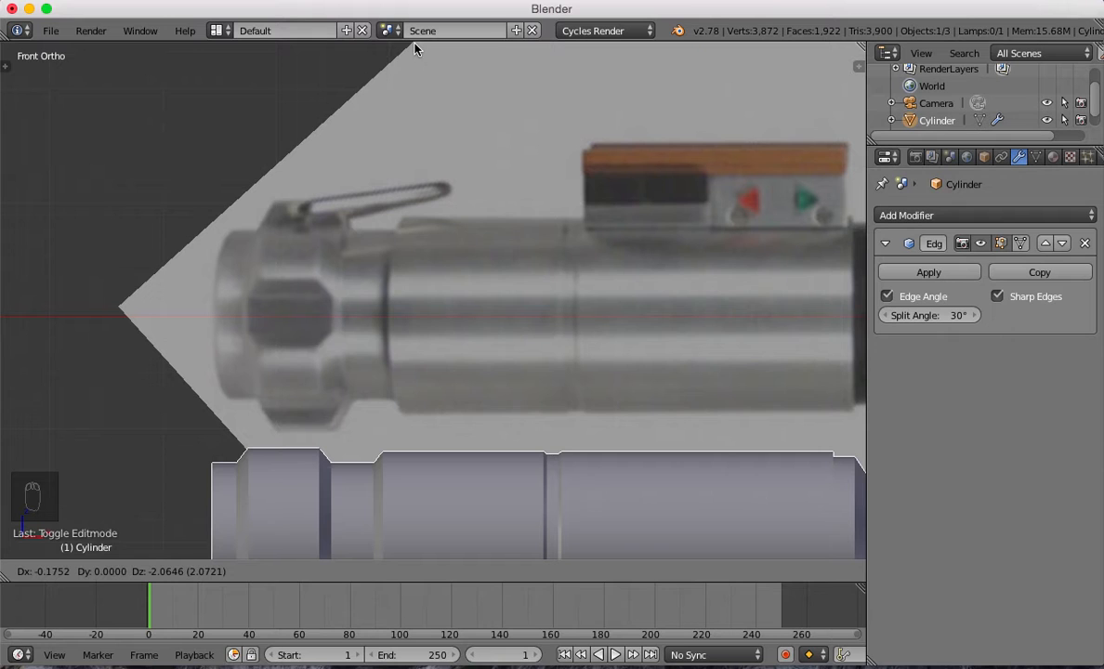
{"action": "key", "text": "Escape"}
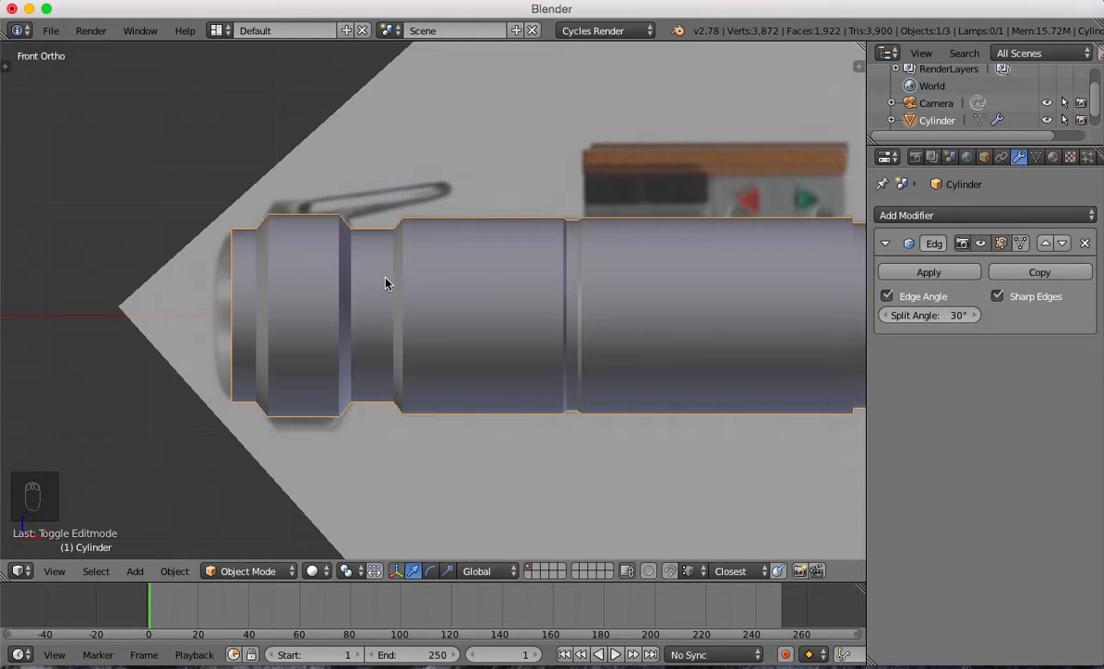
In Edit Mode with wireframe top view, box-select the two middle faces of the wide collar through the mesh.
{"action": "key", "text": "Tab"}
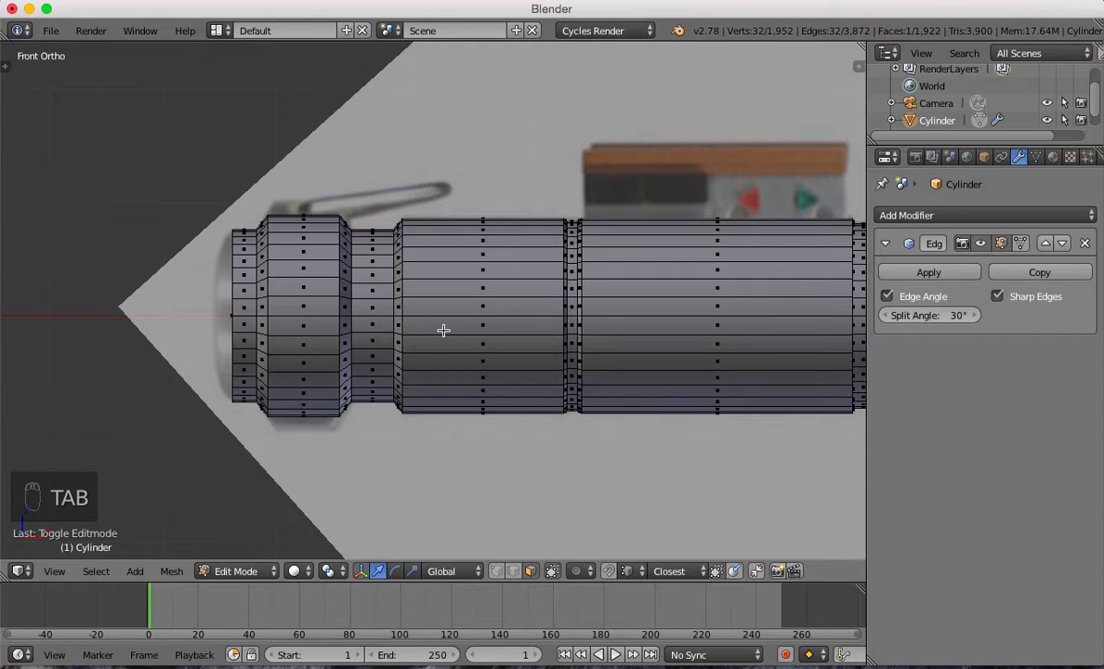
{"action": "key", "text": "KP_7"}
{"action": "middle_click_drag", "start_coordinate": [473, 358], "coordinate": [549, 54], "text": "shift"}
{"action": "scroll", "coordinate": [461, 221], "scroll_direction": "up", "scroll_amount": 3}
{"action": "key", "text": "z"}
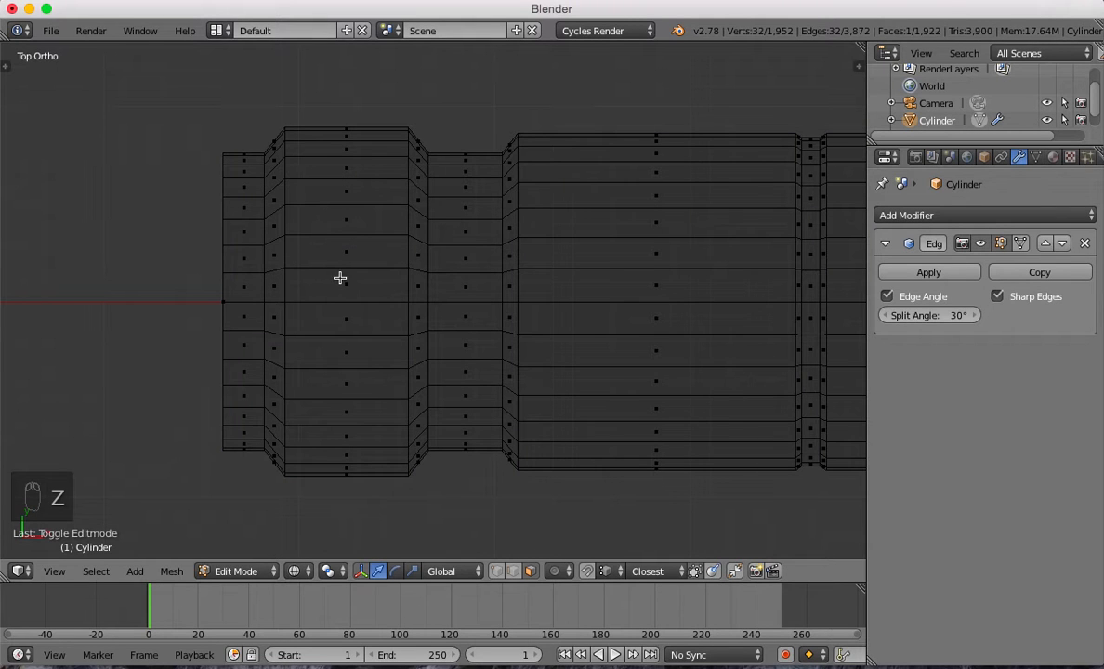
{"action": "key", "text": "b"}
{"action": "left_click_drag", "start_coordinate": [329, 276], "coordinate": [365, 329]}
{"action": "middle_click_drag", "start_coordinate": [386, 329], "coordinate": [487, 280]}
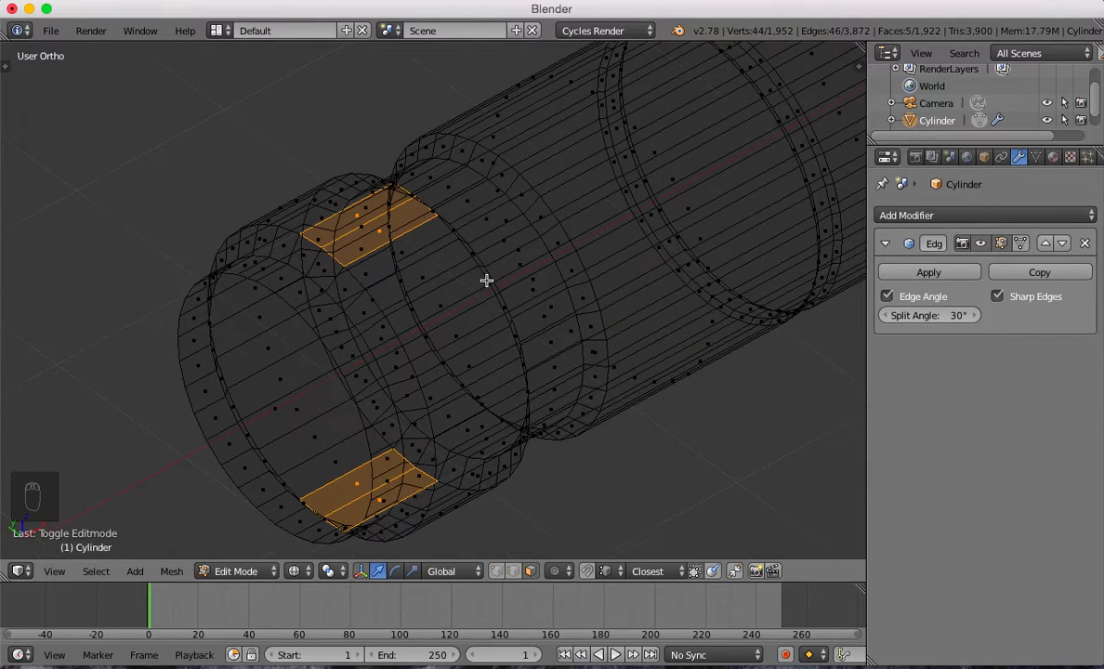
{"action": "key", "text": "KP_7"}
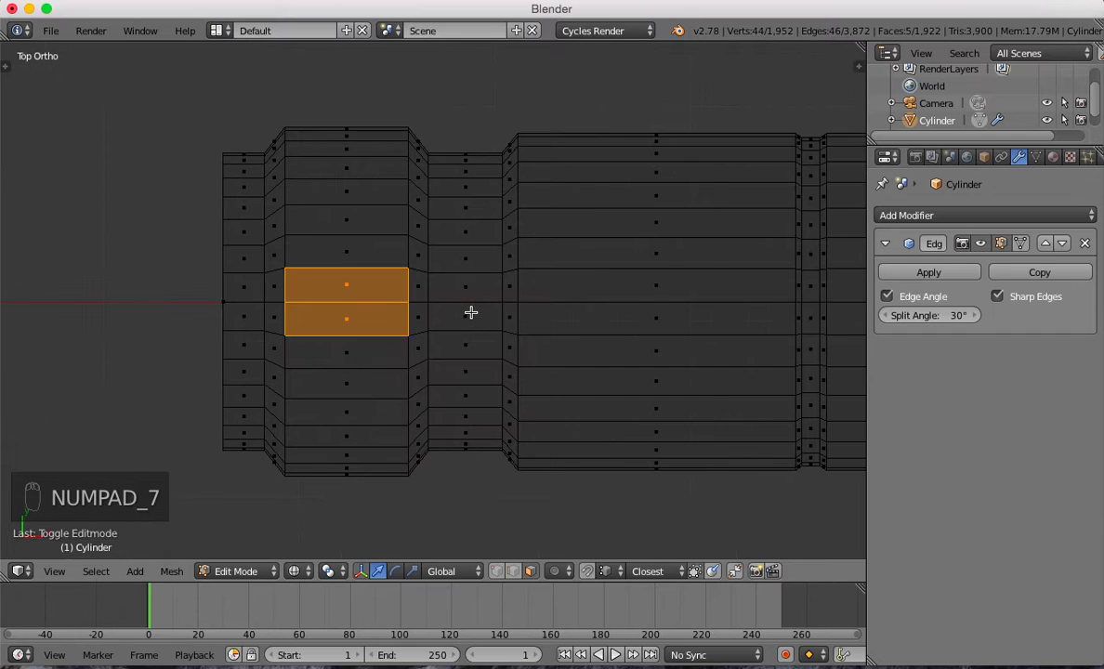
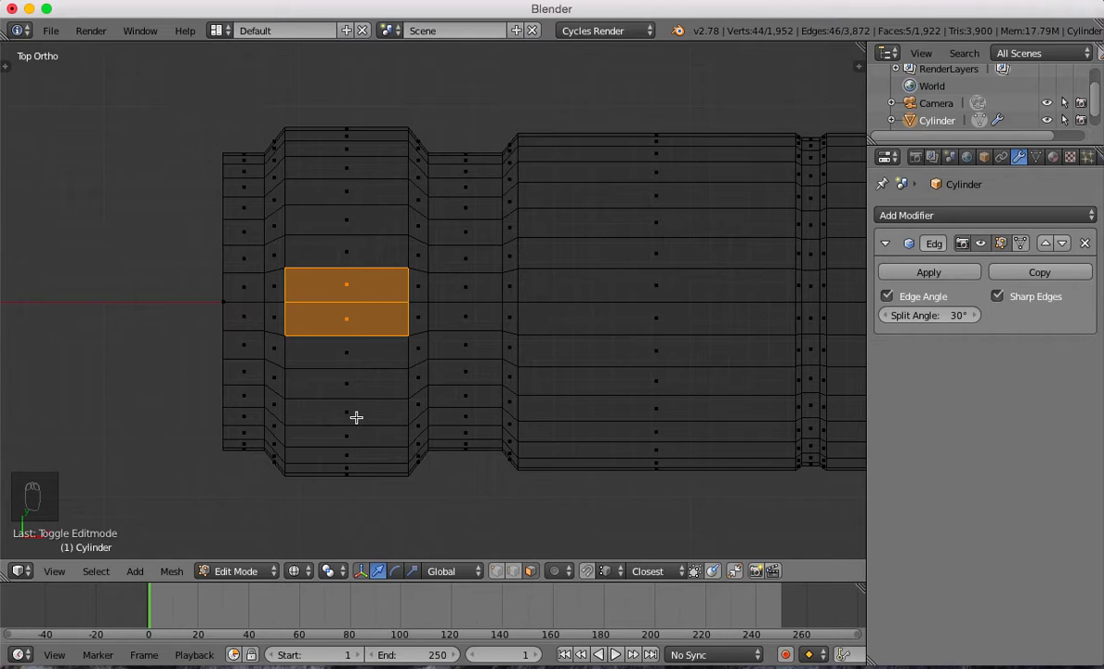
Add a pair of collar faces on each side of the middle pair to the selection, leaving two unselected faces between pairs.
{"action": "key", "text": "b"}
{"action": "left_click_drag", "start_coordinate": [340, 403], "coordinate": [360, 444]}
{"action": "key", "text": "b"}
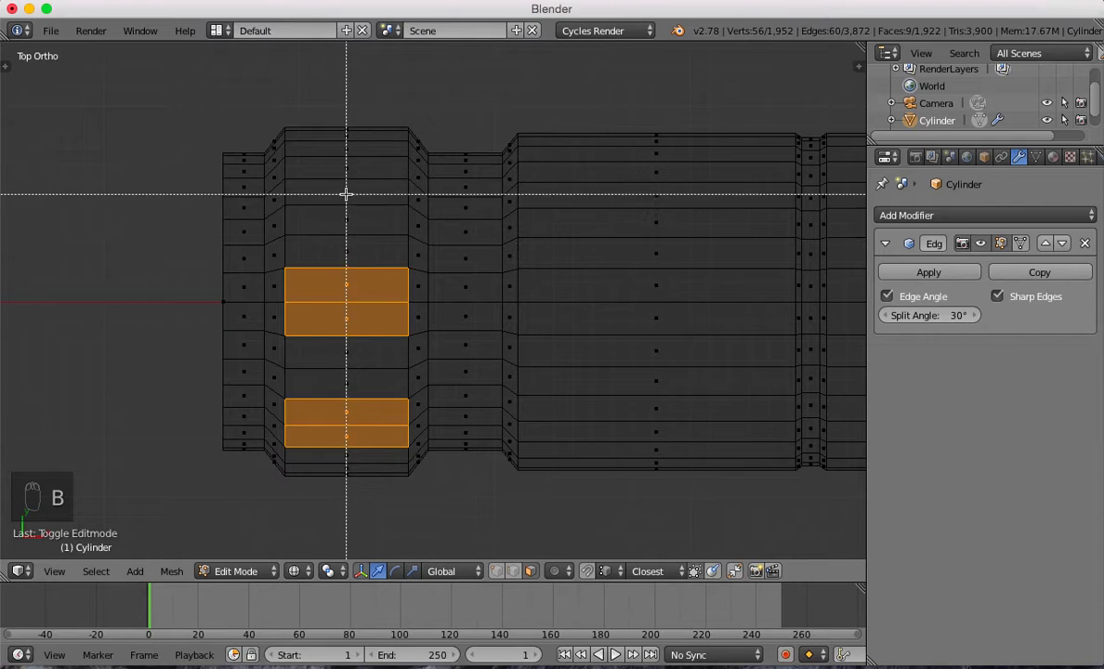
{"action": "left_click_drag", "start_coordinate": [340, 164], "coordinate": [359, 199]}
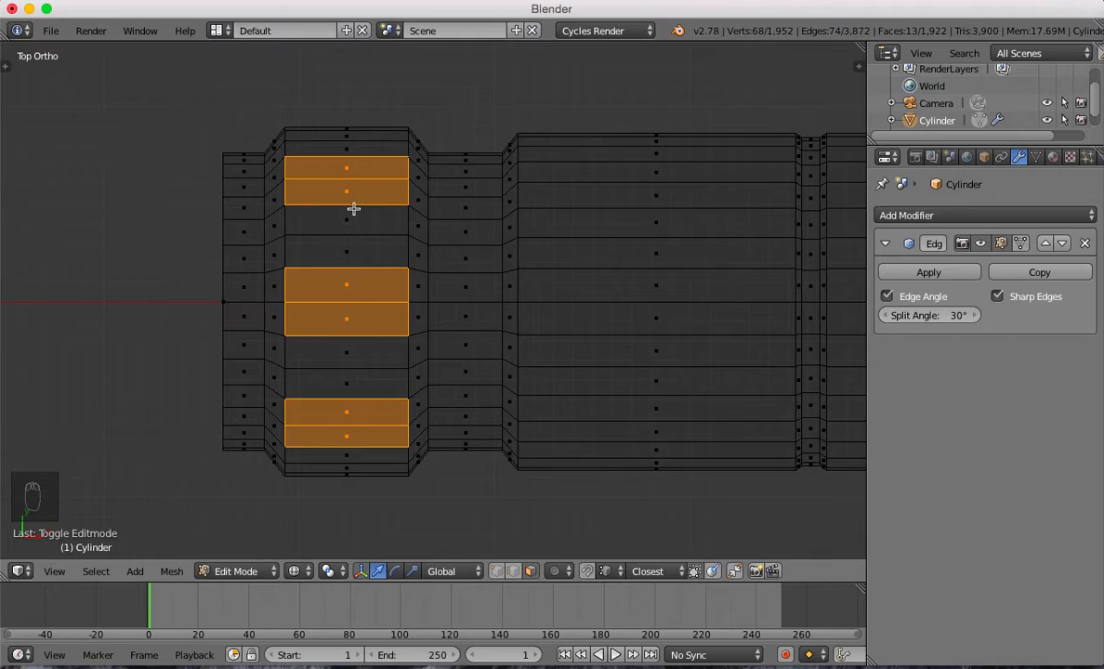
{"action": "middle_click_drag", "start_coordinate": [368, 264], "coordinate": [545, 242]}
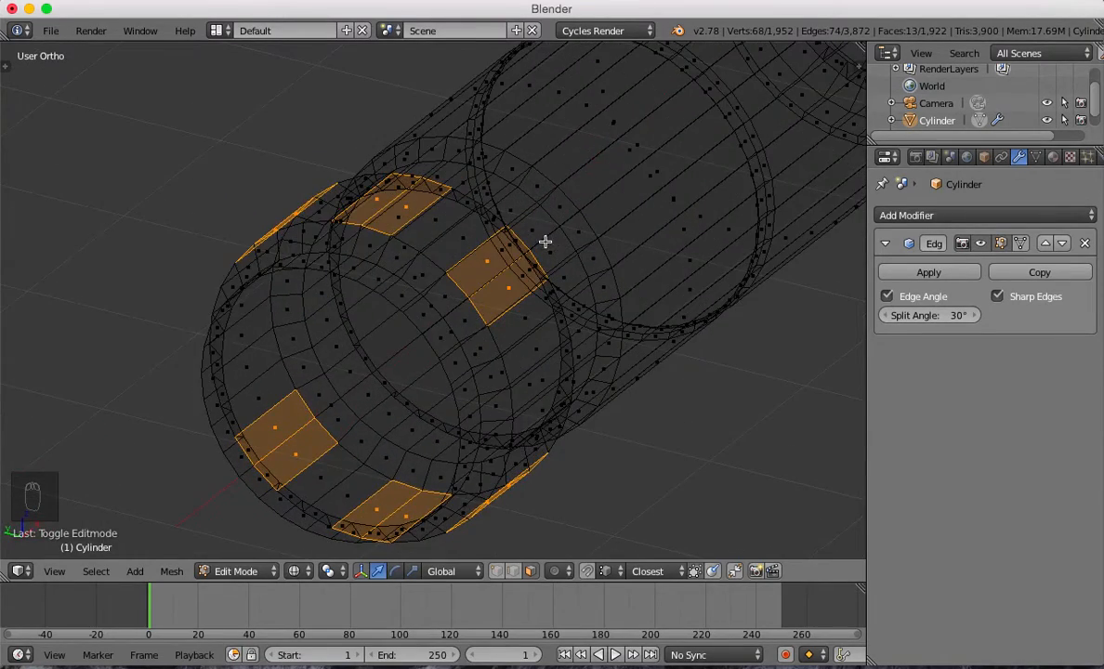
{"action": "key", "text": "KP_7"}
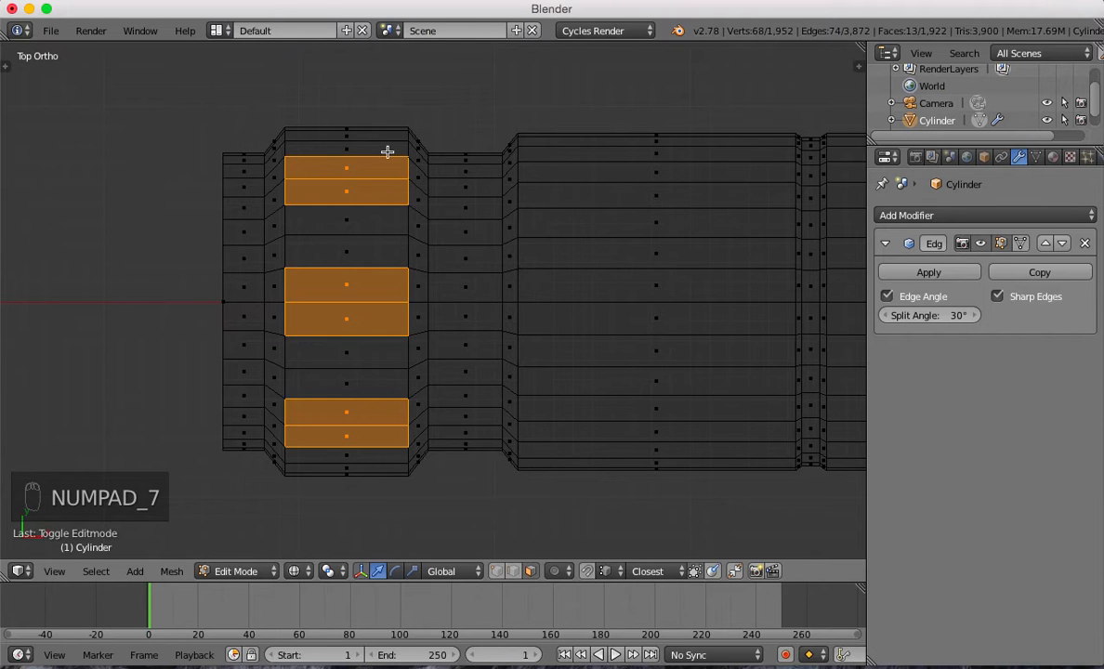
In front view, add the two middle faces of the collar to the selection, through to the far side.
{"action": "key", "text": "KP_3"}
{"action": "key", "text": "KP_1"}
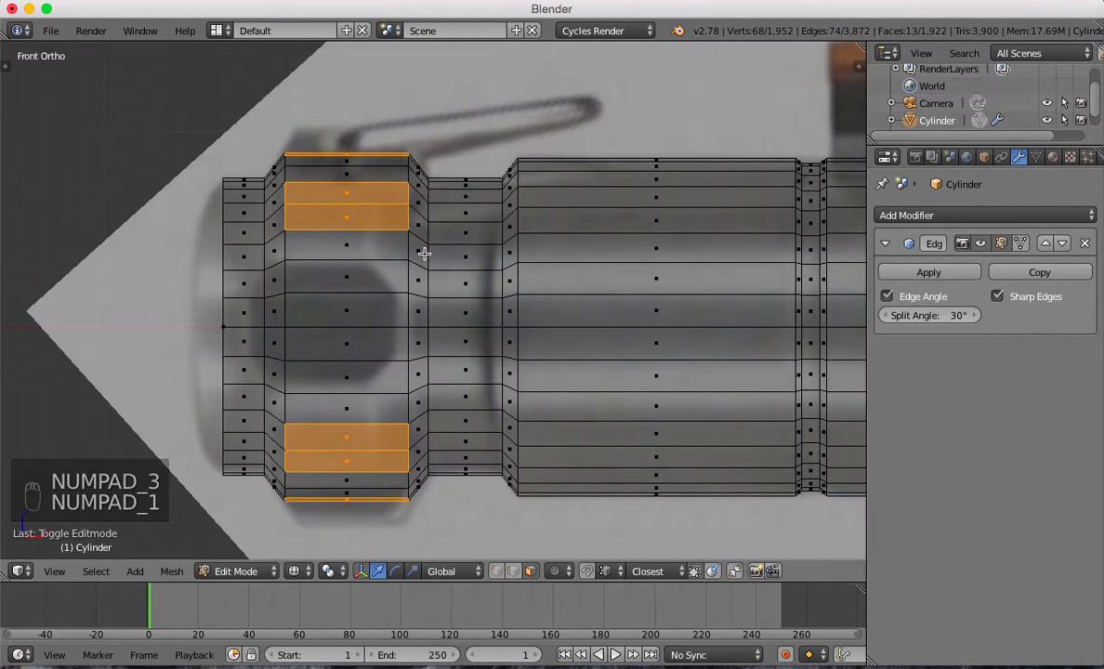
{"action": "key", "text": "b"}
{"action": "left_click_drag", "start_coordinate": [338, 301], "coordinate": [374, 365]}
Extrude the selected collar faces in place and scale them outward to about 1.21, excluding the X axis.
{"action": "mouse_move", "coordinate": [391, 390]}
{"action": "middle_mouse_down"}
{"action": "mouse_move", "coordinate": [379, 382]}
{"action": "mouse_move", "coordinate": [434, 400]}
{"action": "mouse_move", "coordinate": [451, 418]}
{"action": "mouse_move", "coordinate": [583, 414]}
{"action": "mouse_move", "coordinate": [643, 339]}
{"action": "mouse_move", "coordinate": [401, 456]}
{"action": "mouse_move", "coordinate": [393, 433]}
{"action": "mouse_move", "coordinate": [533, 402]}
{"action": "mouse_move", "coordinate": [550, 387]}
{"action": "middle_mouse_up"}
{"action": "key", "text": "z"}
{"action": "scroll", "coordinate": [428, 401], "scroll_direction": "down", "scroll_amount": 2}
{"action": "key", "text": "e"}
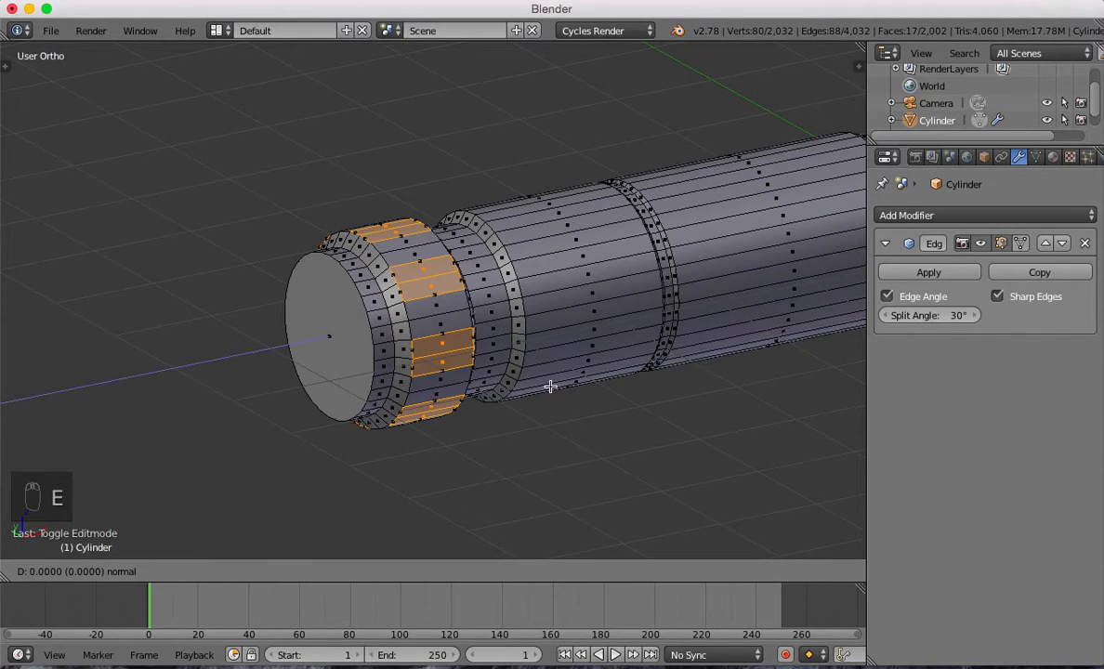
{"action": "key", "text": "s"}
{"action": "key", "text": "shift+x"}
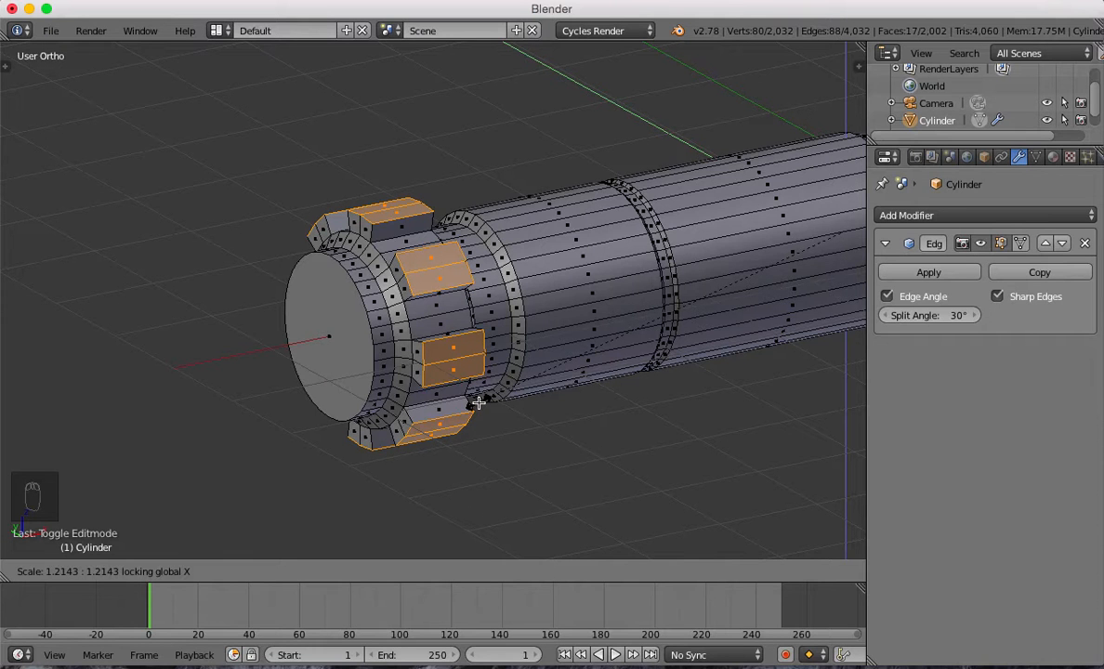
{"action": "left_click", "coordinate": [478, 402]}
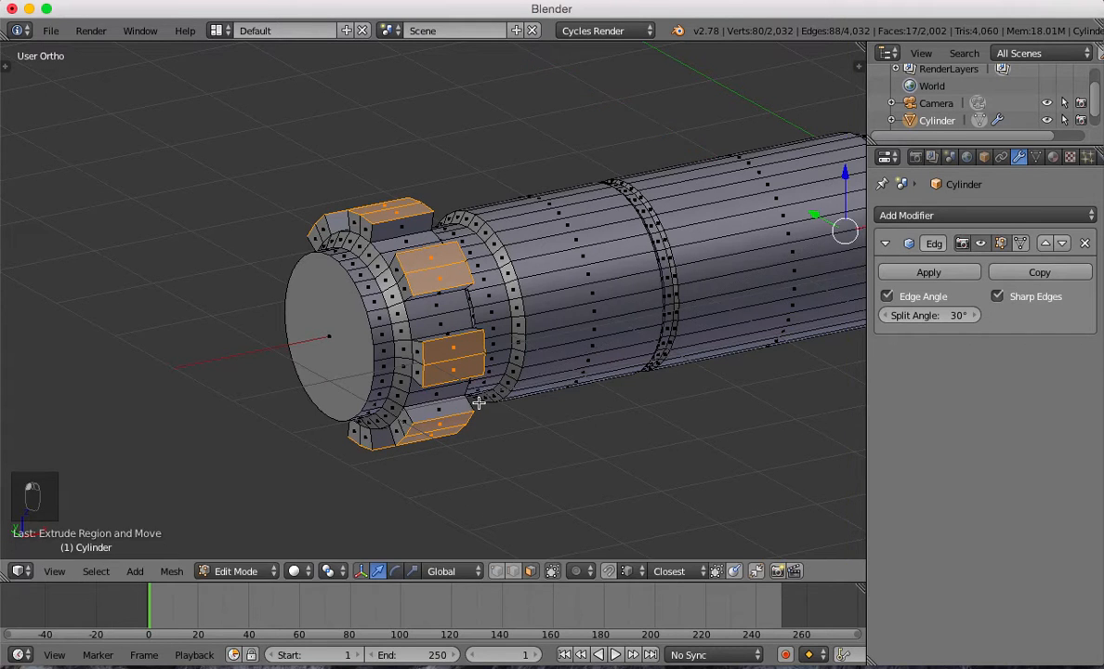
Compare the raised blocks with the reference in wireframe front view and scale them to about 0.95, excluding the X axis.
{"action": "key", "text": "KP_3"}
{"action": "key", "text": "KP_1"}
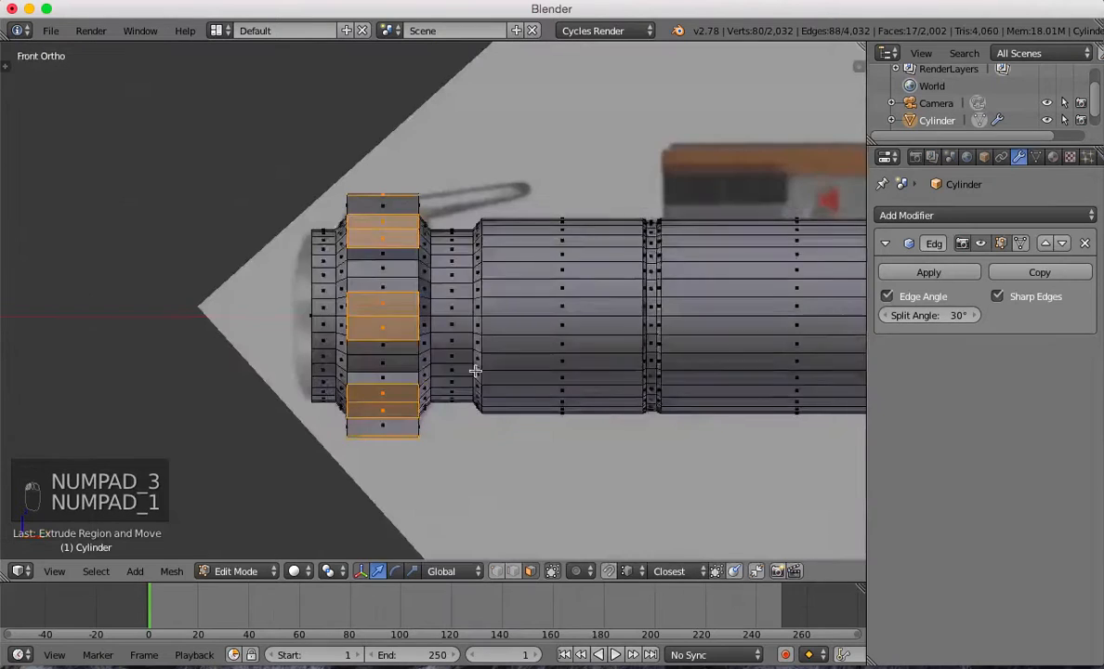
{"action": "key", "text": "z"}
{"action": "scroll", "coordinate": [468, 372], "scroll_direction": "up", "scroll_amount": 3}
{"action": "middle_click_drag", "start_coordinate": [454, 296], "coordinate": [520, 345], "text": "shift"}
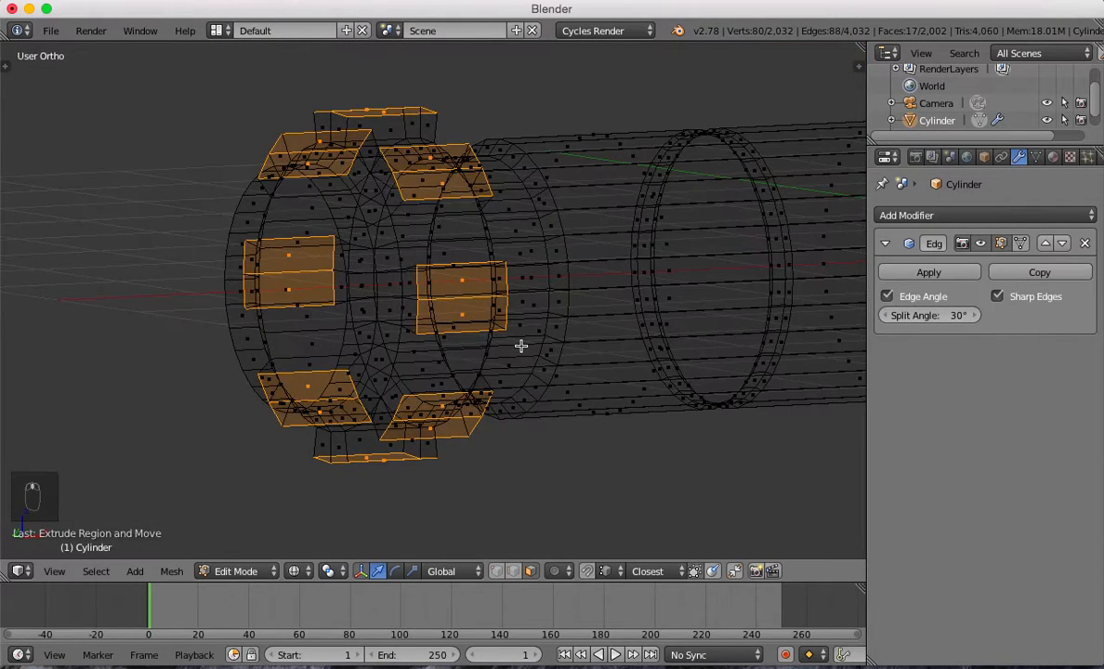
{"action": "key", "text": "KP_3"}
{"action": "key", "text": "KP_1"}
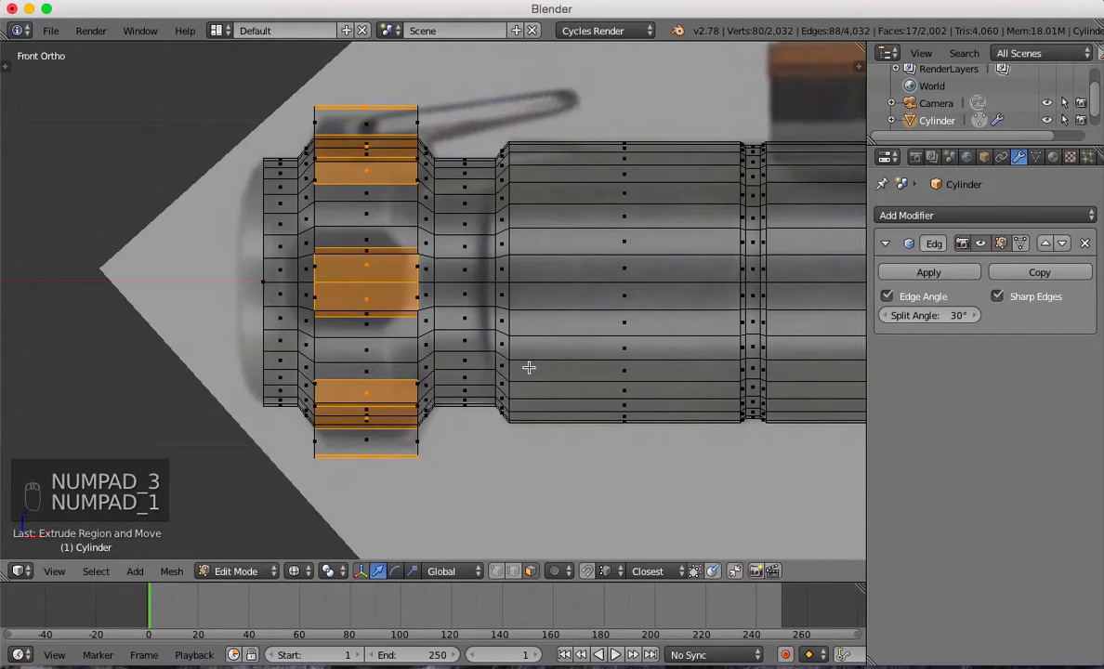
{"action": "key", "text": "s"}
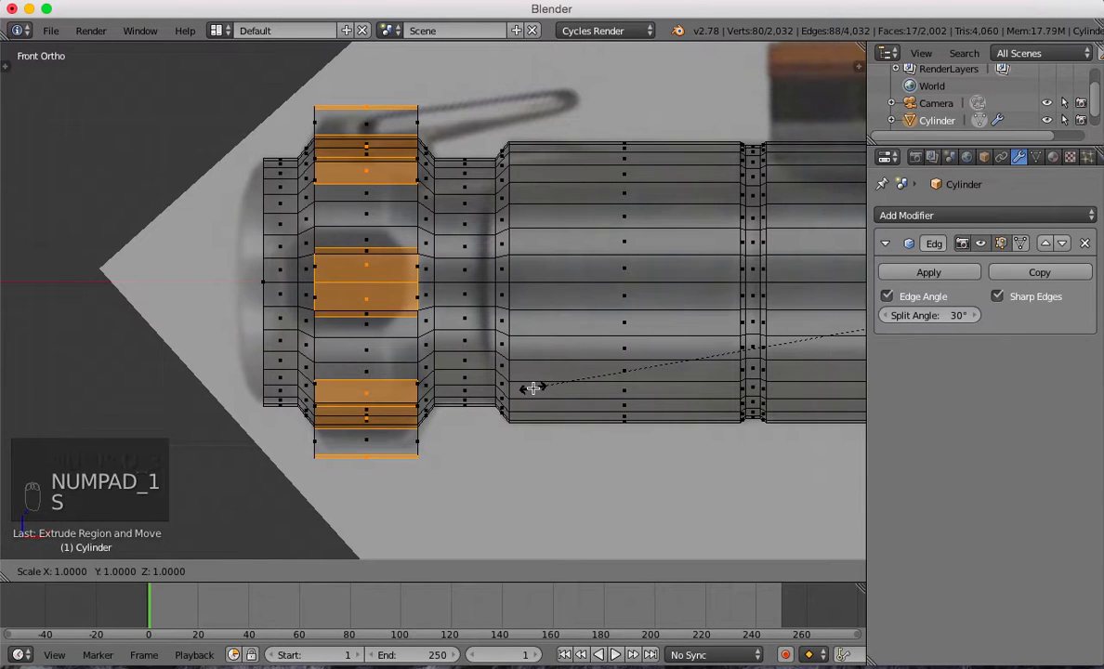
{"action": "right_click", "coordinate": [528, 384]}
{"action": "key", "text": "s"}
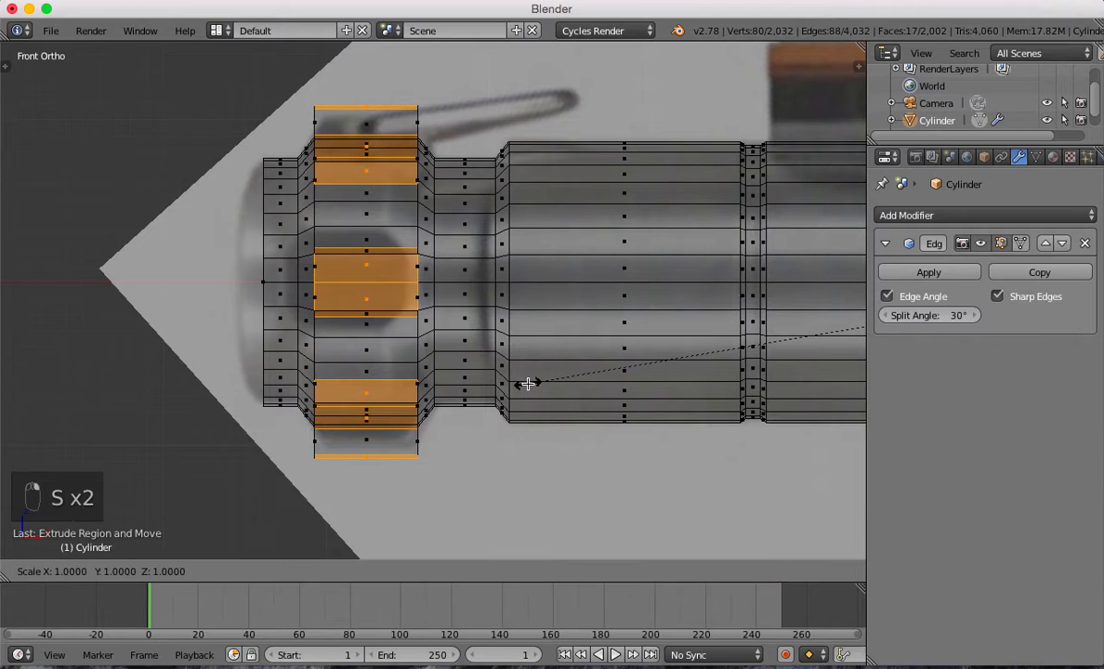
{"action": "key", "text": "shift+x"}
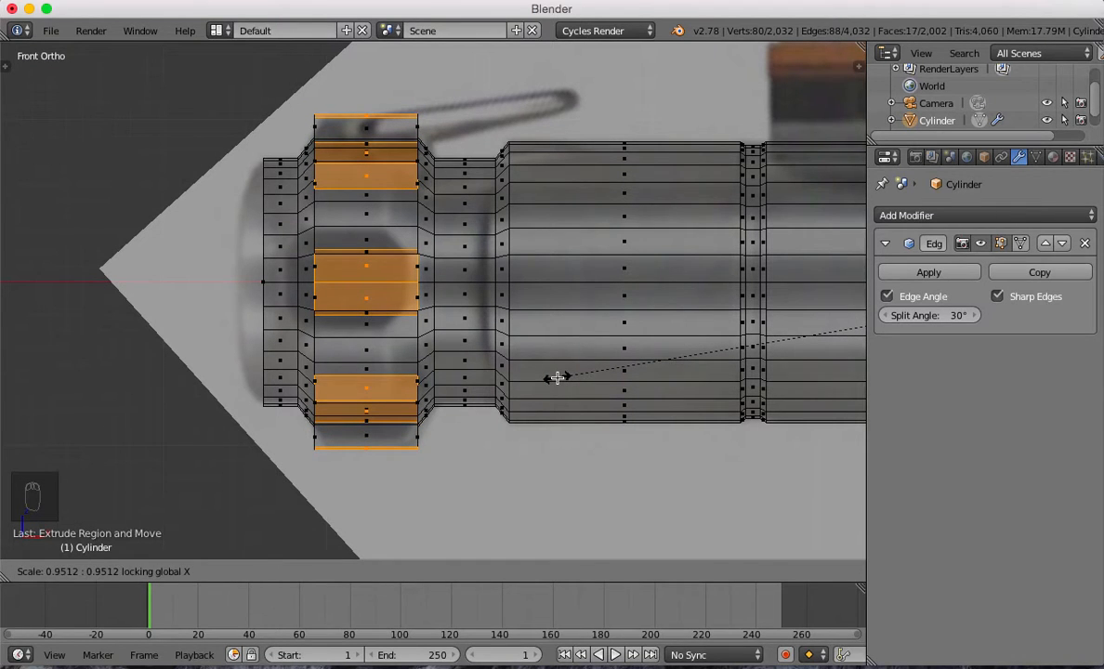
{"action": "left_click", "coordinate": [558, 377]}
Restore solid shading, return to Object Mode, and inspect the raised blocks around the collar from several angles.
{"action": "mouse_move", "coordinate": [503, 362]}
{"action": "middle_mouse_down"}
{"action": "mouse_move", "coordinate": [556, 378]}
{"action": "mouse_move", "coordinate": [604, 365]}
{"action": "mouse_move", "coordinate": [621, 387]}
{"action": "mouse_move", "coordinate": [587, 404]}
{"action": "mouse_move", "coordinate": [590, 382]}
{"action": "mouse_move", "coordinate": [567, 374]}
{"action": "mouse_move", "coordinate": [568, 388]}
{"action": "middle_mouse_up"}
{"action": "key", "text": "z"}
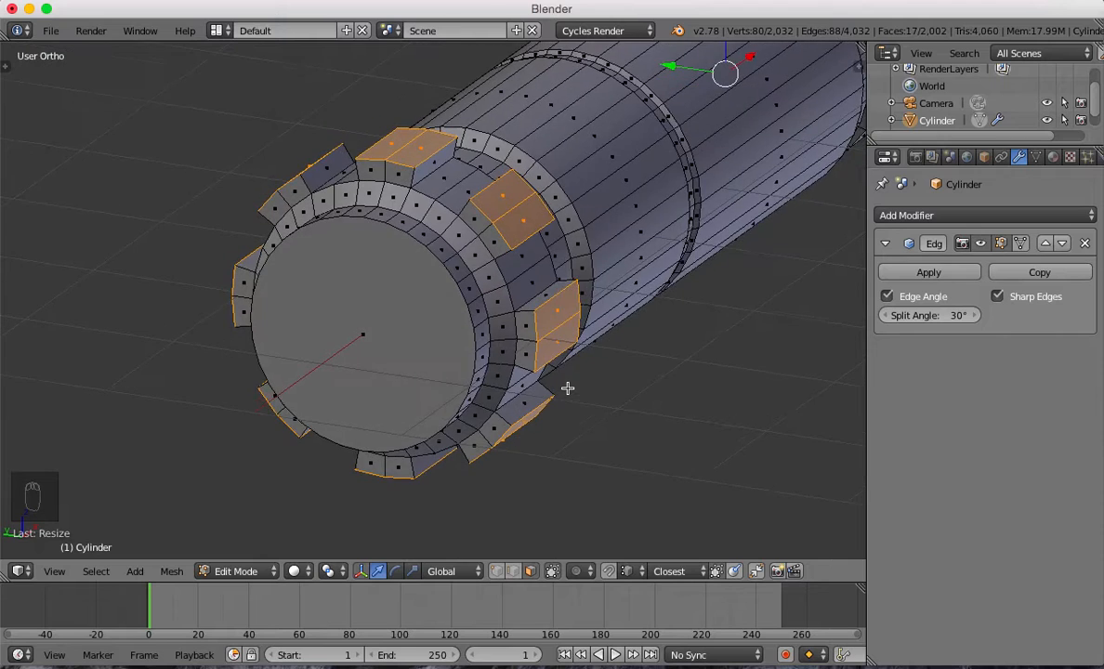
{"action": "scroll", "coordinate": [549, 357], "scroll_direction": "up", "scroll_amount": 4}
{"action": "scroll", "coordinate": [548, 333], "scroll_direction": "down", "scroll_amount": 2}
{"action": "key", "text": "Tab"}
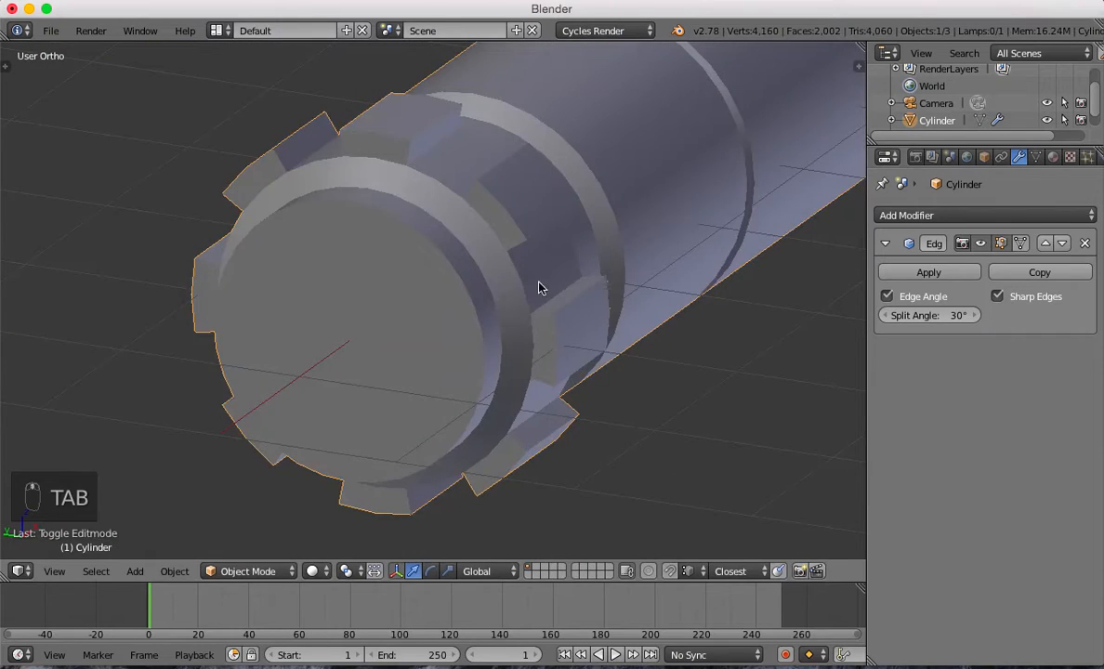
{"action": "scroll", "coordinate": [540, 286], "scroll_direction": "up", "scroll_amount": 1}
{"action": "middle_click_drag", "start_coordinate": [544, 233], "coordinate": [485, 256]}
{"action": "scroll", "coordinate": [483, 261], "scroll_direction": "down", "scroll_amount": 3}
{"action": "middle_click_drag", "start_coordinate": [532, 312], "coordinate": [624, 277]}
{"action": "key", "text": "KP_3"}
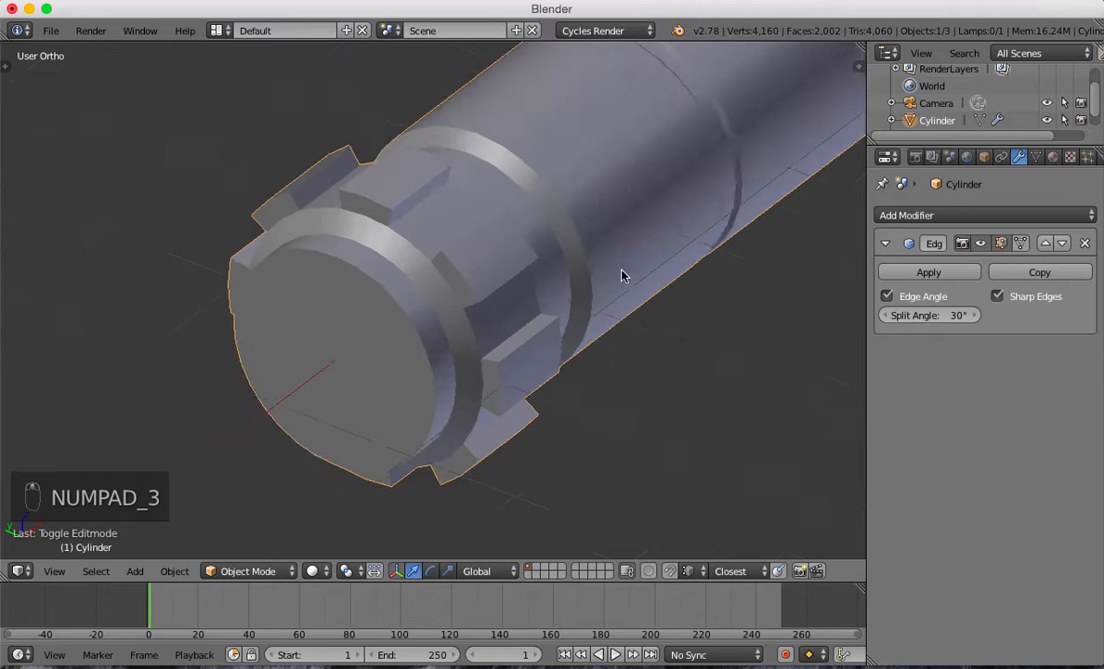
Enter Edit Mode on the hilt with the raised block faces of the end collar selected.
{"action": "scroll", "coordinate": [401, 162], "scroll_direction": "up", "scroll_amount": 3}
{"action": "scroll", "coordinate": [401, 163], "scroll_direction": "down", "scroll_amount": 3}
{"action": "key", "text": "Tab"}
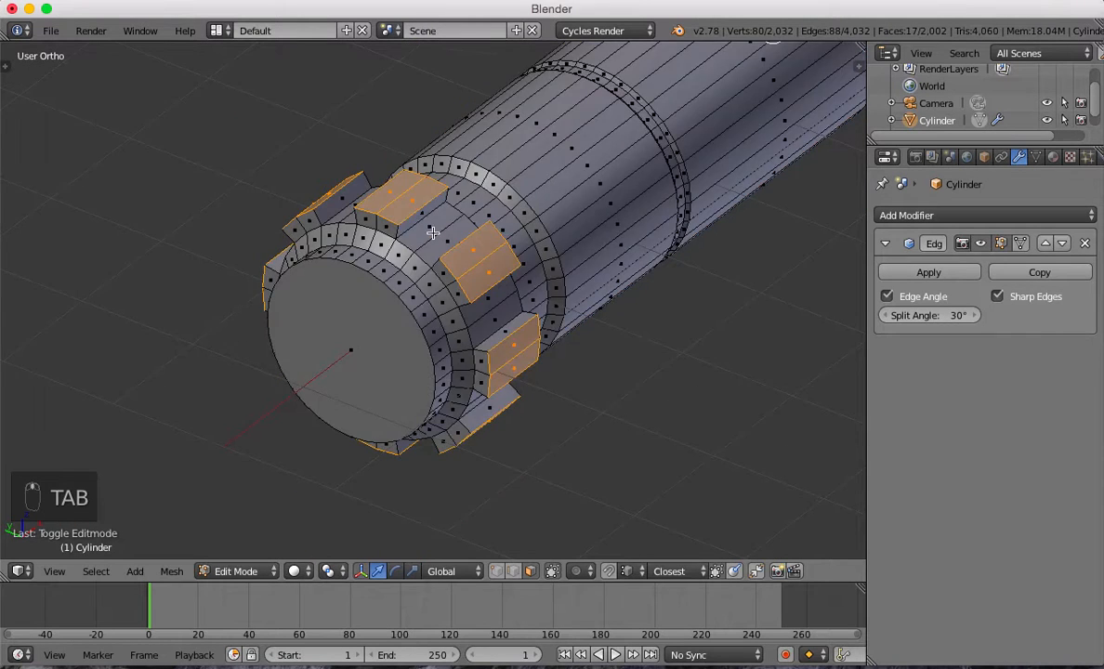
{"action": "middle_click_drag", "start_coordinate": [381, 202], "coordinate": [476, 208]}
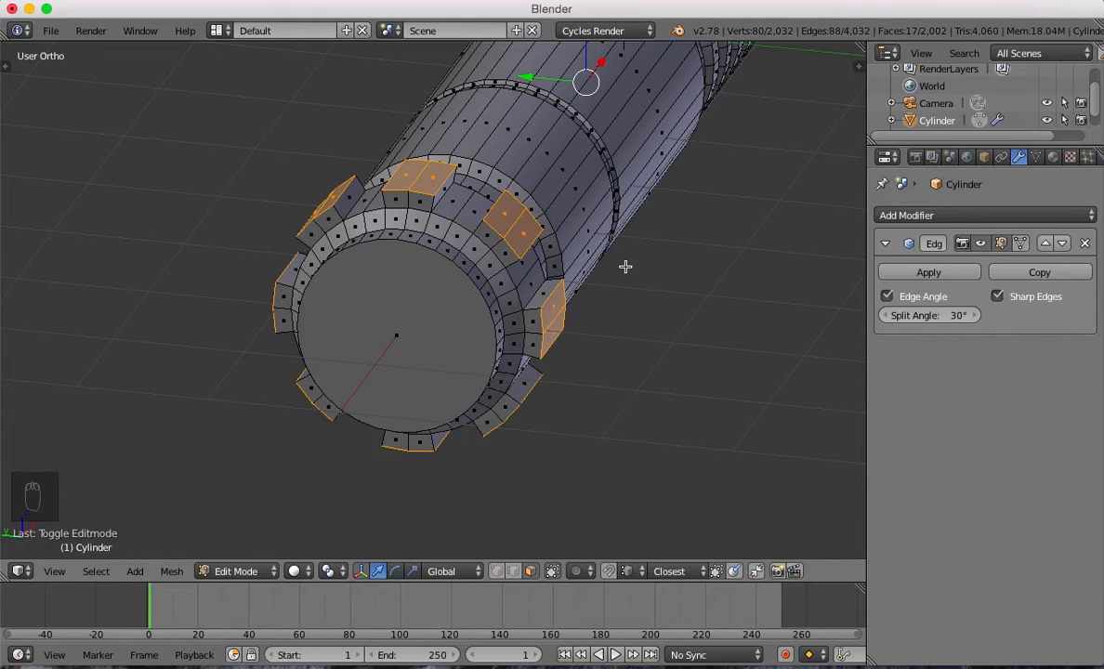
{"action": "key", "text": "s"}
{"action": "key", "text": "z"}
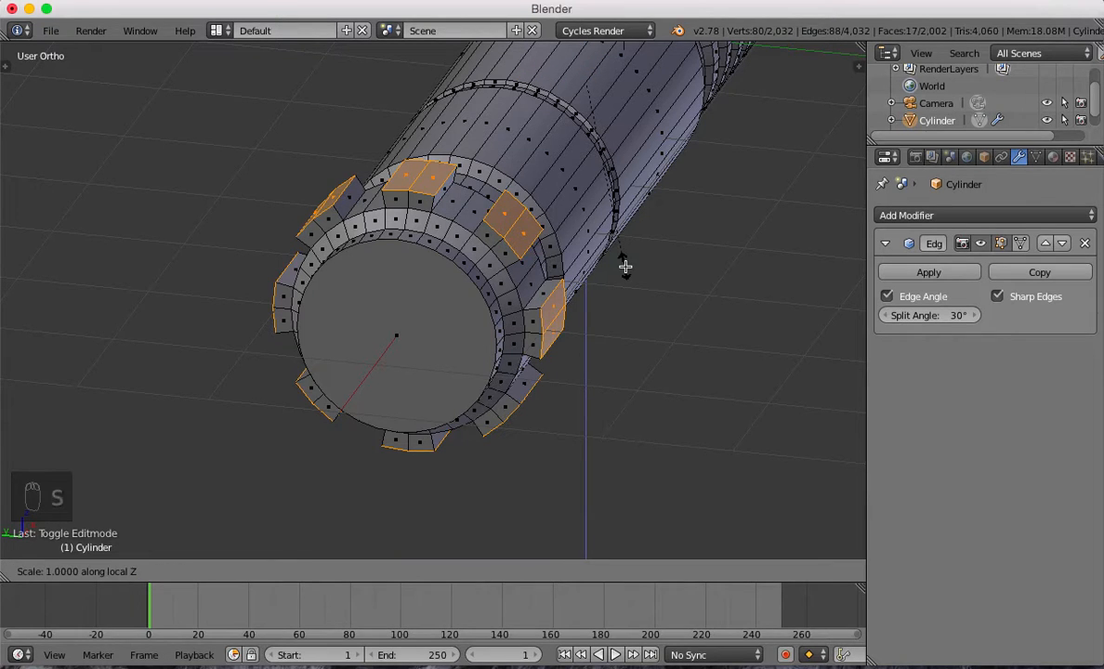
{"action": "right_click", "coordinate": [608, 239]}
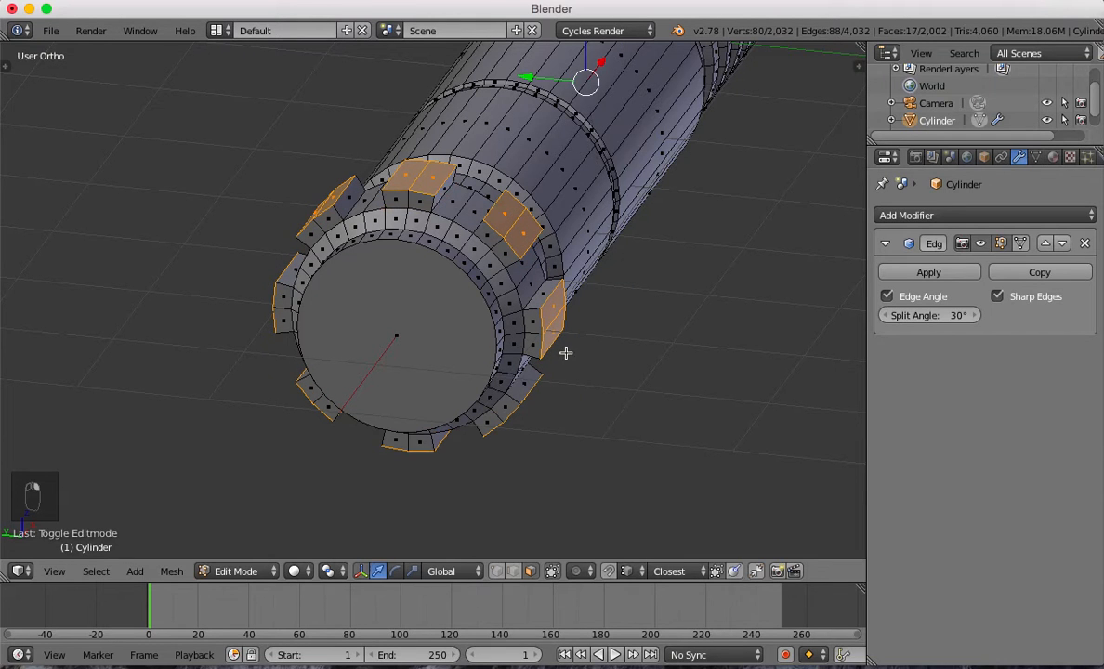
Set the pivot point to Individual Origins and try scaling the selected block faces along local Z.
{"action": "left_click", "coordinate": [331, 571]}
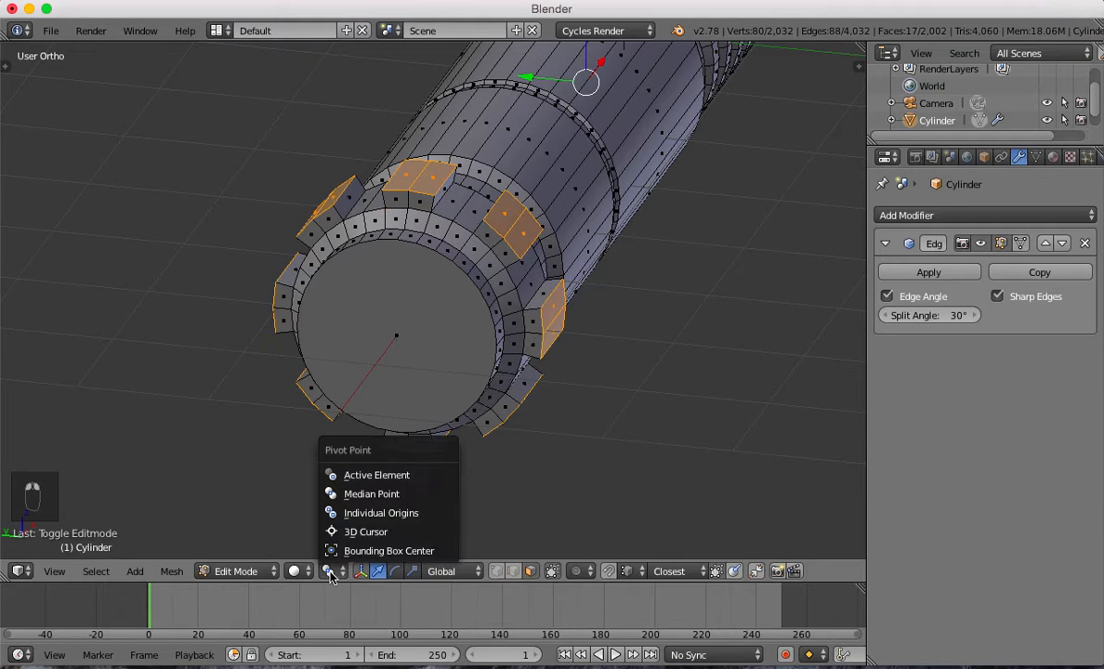
{"action": "left_click", "coordinate": [354, 512]}
{"action": "key", "text": "s"}
{"action": "key", "text": "z"}
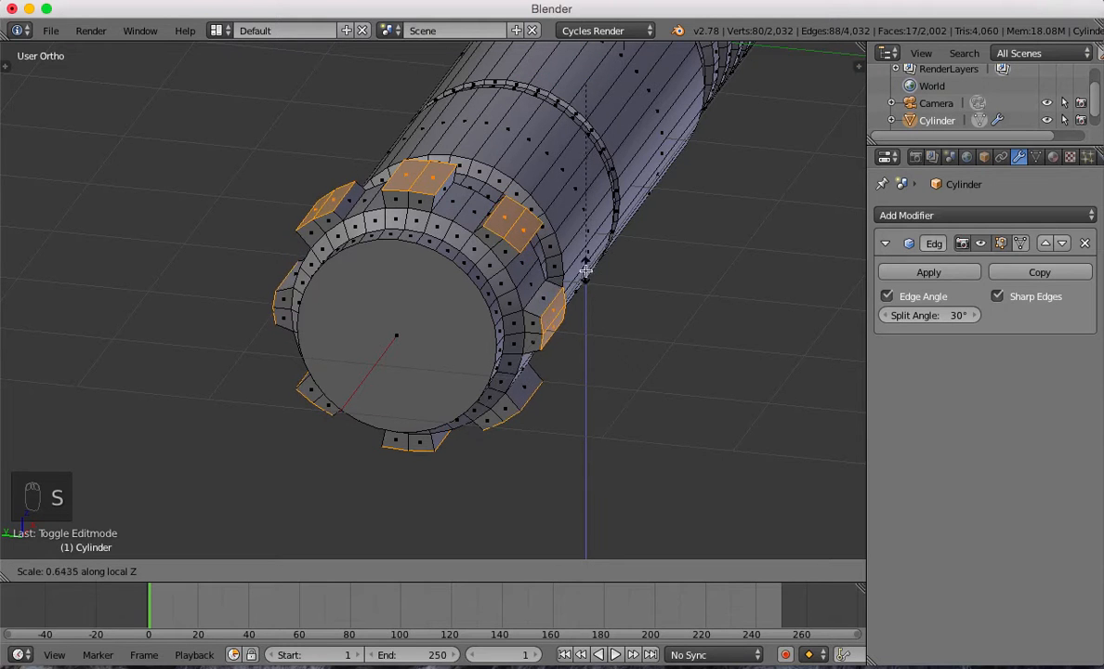
{"action": "left_click", "coordinate": [547, 197]}
Examine the blocks around the collar from the end and side, in both Edit Mode and Object Mode.
{"action": "mouse_move", "coordinate": [562, 374]}
{"action": "middle_mouse_down"}
{"action": "mouse_move", "coordinate": [604, 353]}
{"action": "mouse_move", "coordinate": [609, 379]}
{"action": "mouse_move", "coordinate": [549, 414]}
{"action": "mouse_move", "coordinate": [479, 330]}
{"action": "mouse_move", "coordinate": [564, 365]}
{"action": "middle_mouse_up"}
{"action": "middle_click_drag", "start_coordinate": [627, 451], "coordinate": [642, 473]}
{"action": "middle_click_drag", "start_coordinate": [630, 431], "coordinate": [661, 415]}
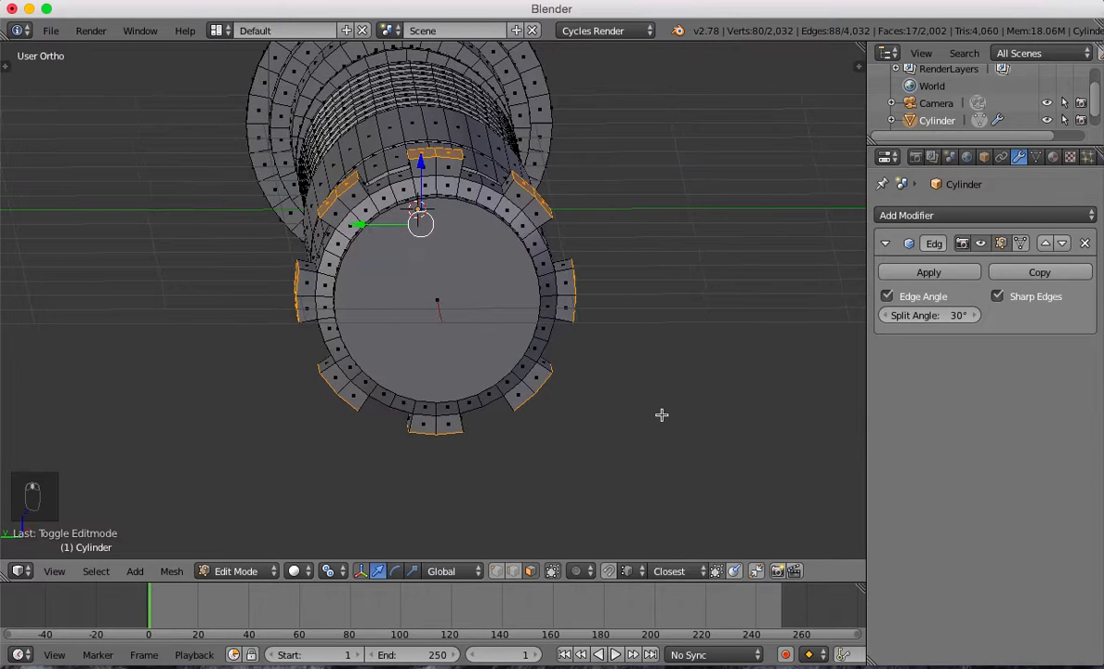
{"action": "left_click", "coordinate": [661, 415]}
{"action": "key", "text": "KP_3"}
{"action": "middle_click_drag", "start_coordinate": [596, 364], "coordinate": [196, 417]}
{"action": "scroll", "coordinate": [387, 400], "scroll_direction": "up", "scroll_amount": 4}
{"action": "middle_click_drag", "start_coordinate": [518, 375], "coordinate": [462, 451], "text": "shift"}
{"action": "scroll", "coordinate": [547, 379], "scroll_direction": "down", "scroll_amount": 2}
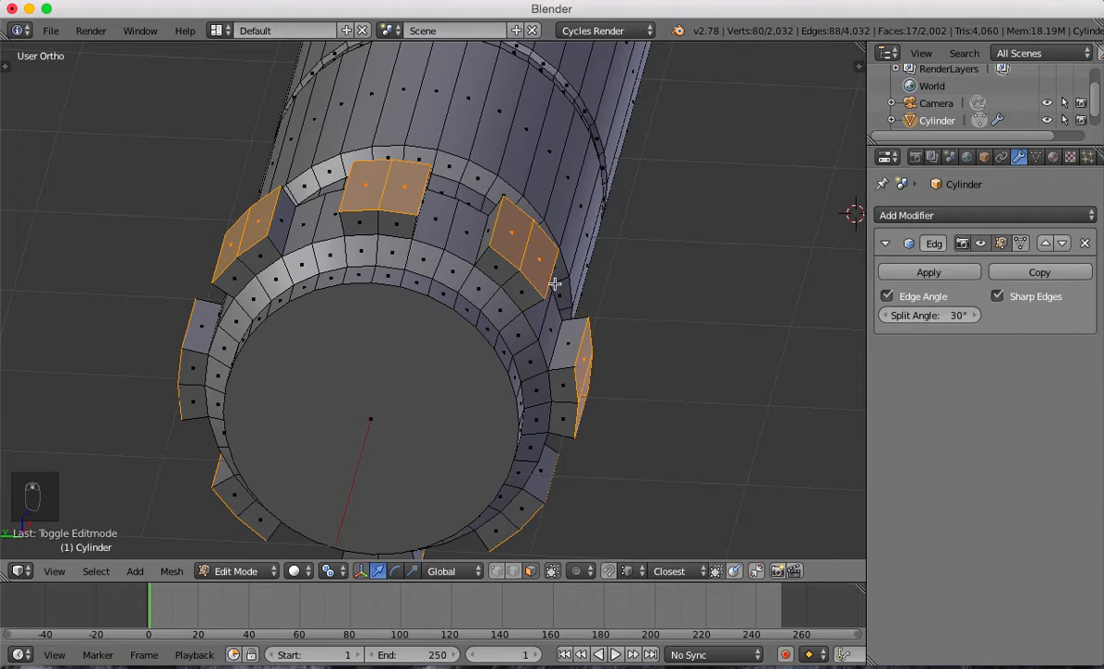
{"action": "middle_click_drag", "start_coordinate": [459, 319], "coordinate": [448, 391]}
{"action": "key", "text": "KP_3"}
{"action": "key", "text": "Tab"}
{"action": "middle_click_drag", "start_coordinate": [382, 374], "coordinate": [351, 248]}
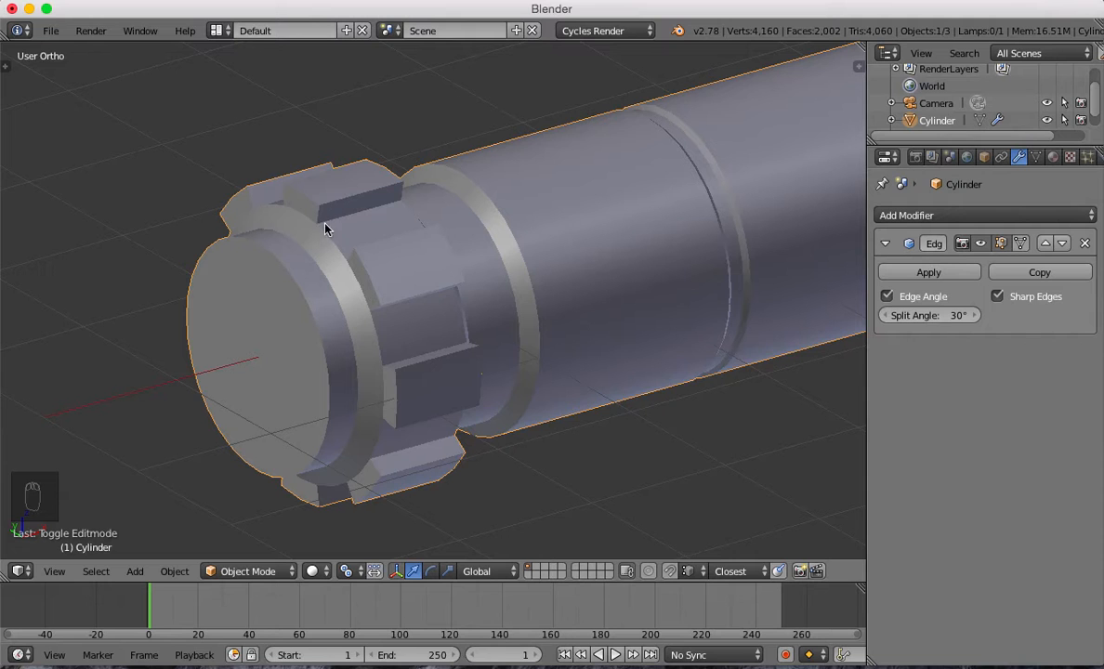
In Edit Mode, scale the outer block faces down uniformly about their individual origins to taper the blocks.
{"action": "key", "text": "Tab"}
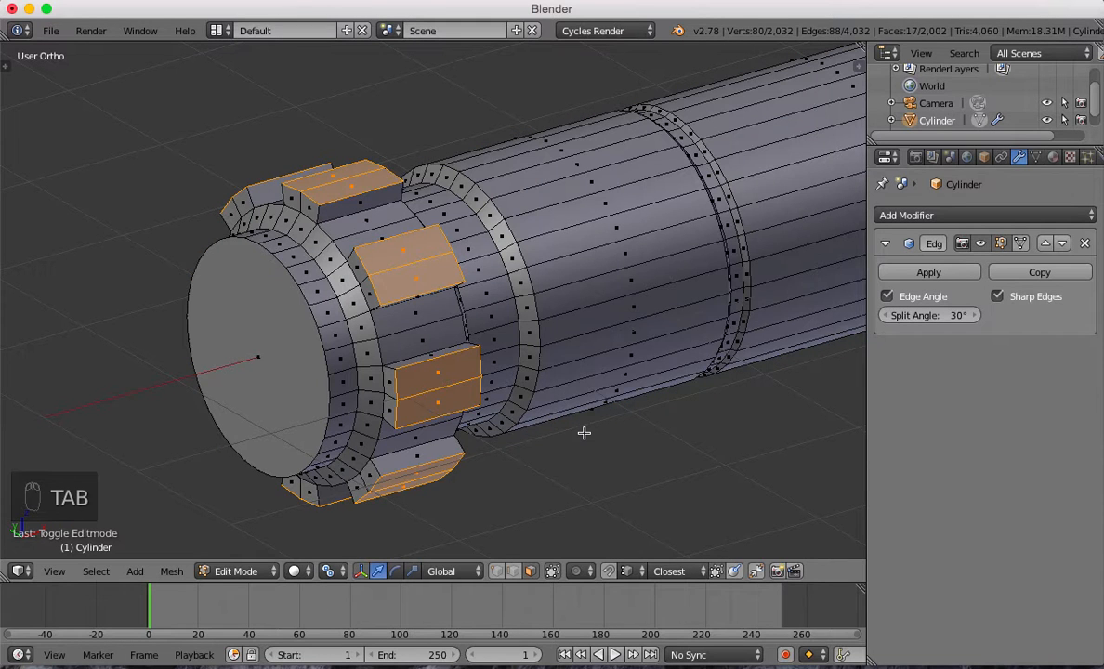
{"action": "key", "text": "s"}
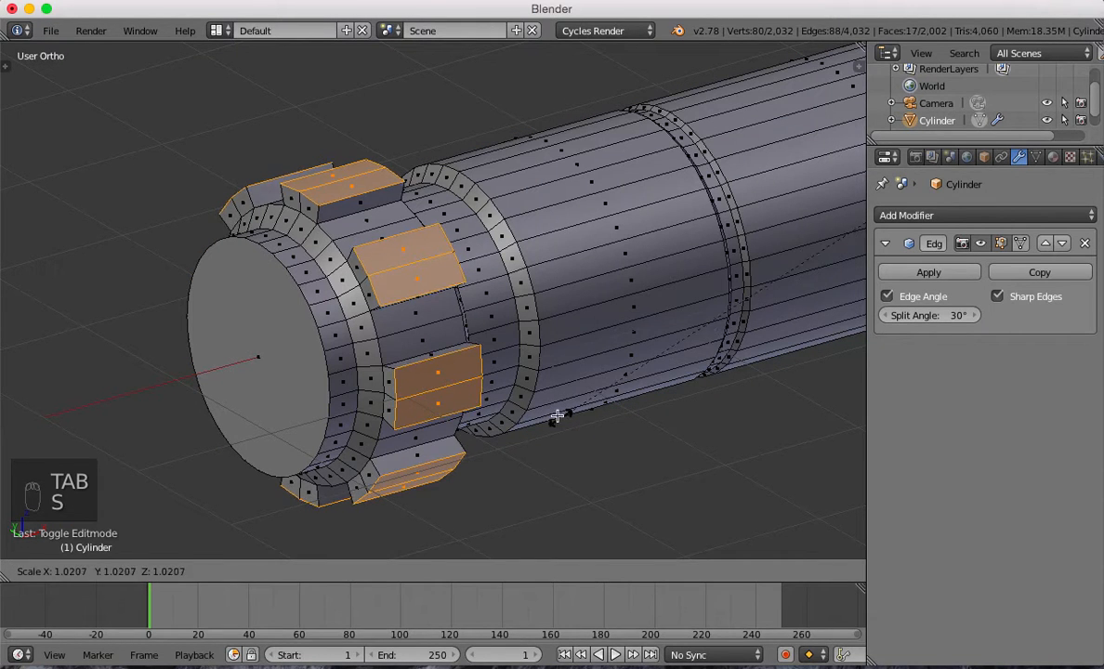
{"action": "right_click", "coordinate": [538, 396]}
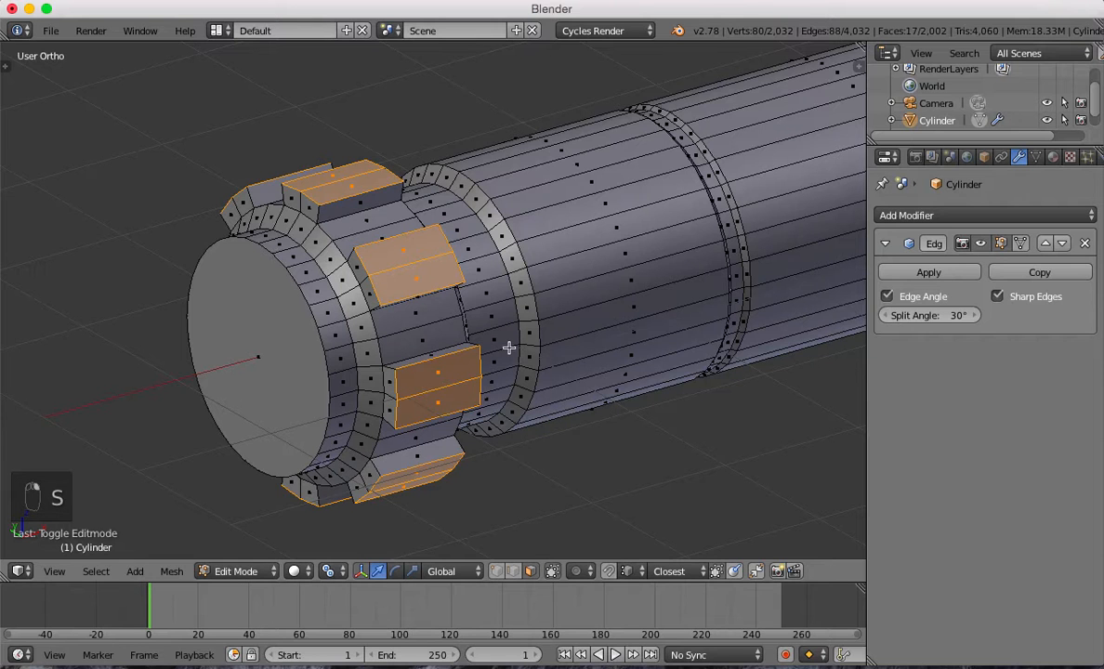
{"action": "key", "text": "s"}
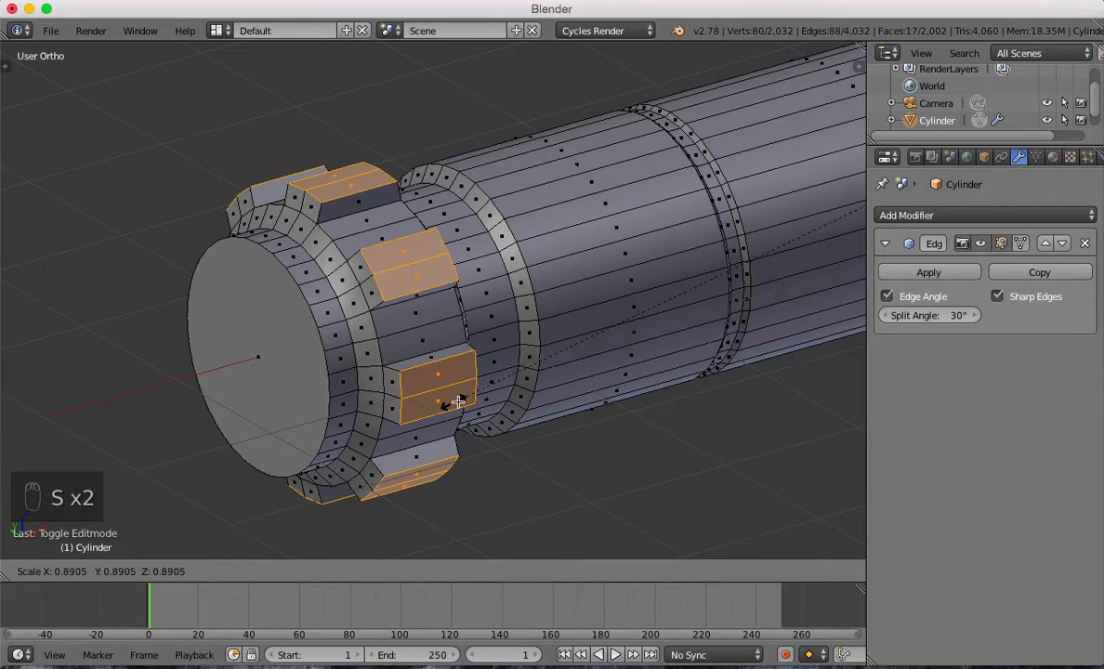
{"action": "left_click", "coordinate": [519, 387]}
In front view, scale the outer block faces down slightly further, inspect the taper in Object Mode, and return to Edit Mode.
{"action": "key", "text": "KP_3"}
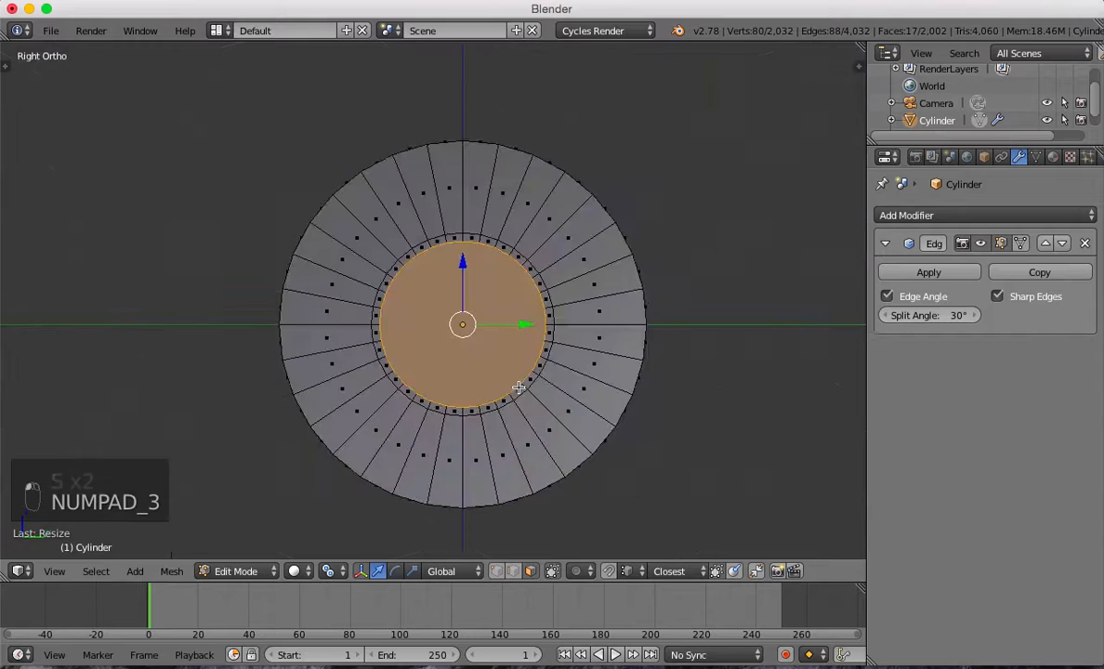
{"action": "key", "text": "KP_1"}
{"action": "key", "text": "s"}
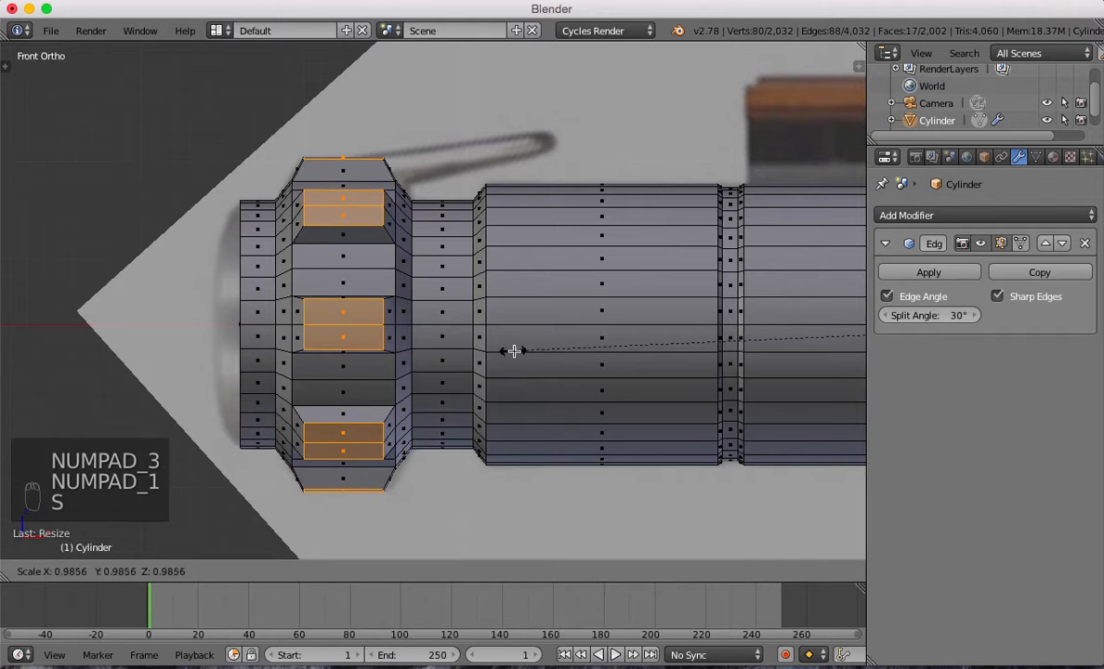
{"action": "left_click", "coordinate": [585, 346]}
{"action": "key", "text": "Tab"}
{"action": "middle_click_drag", "start_coordinate": [452, 343], "coordinate": [327, 198]}
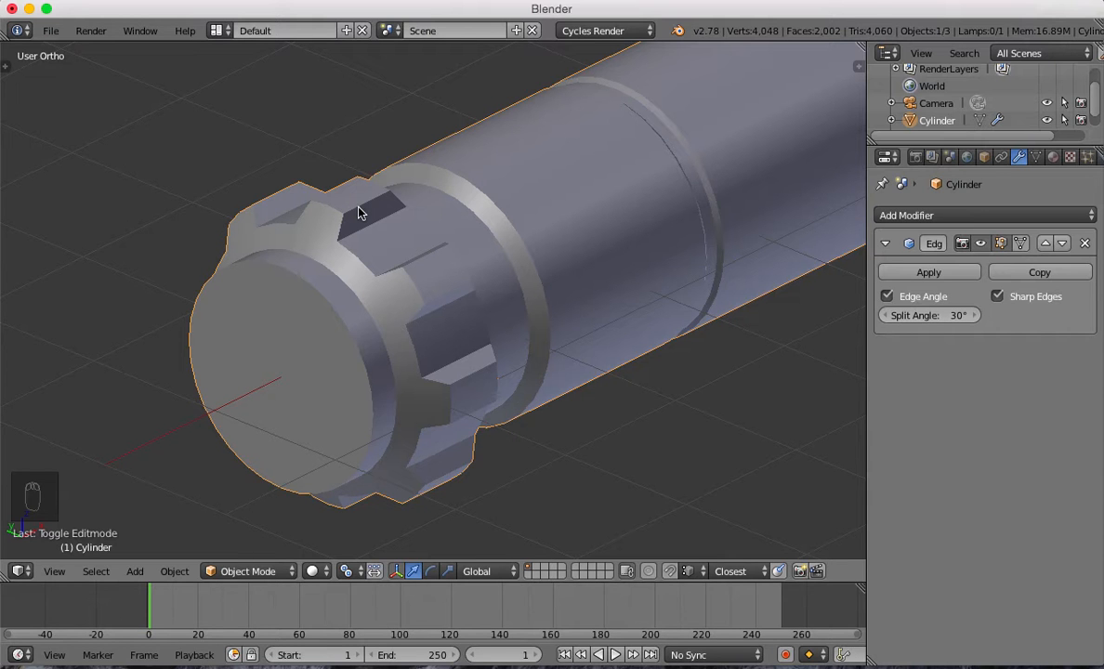
{"action": "middle_click_drag", "start_coordinate": [385, 230], "coordinate": [509, 320]}
{"action": "key", "text": "Tab"}
{"action": "middle_click_drag", "start_coordinate": [423, 261], "coordinate": [458, 278]}
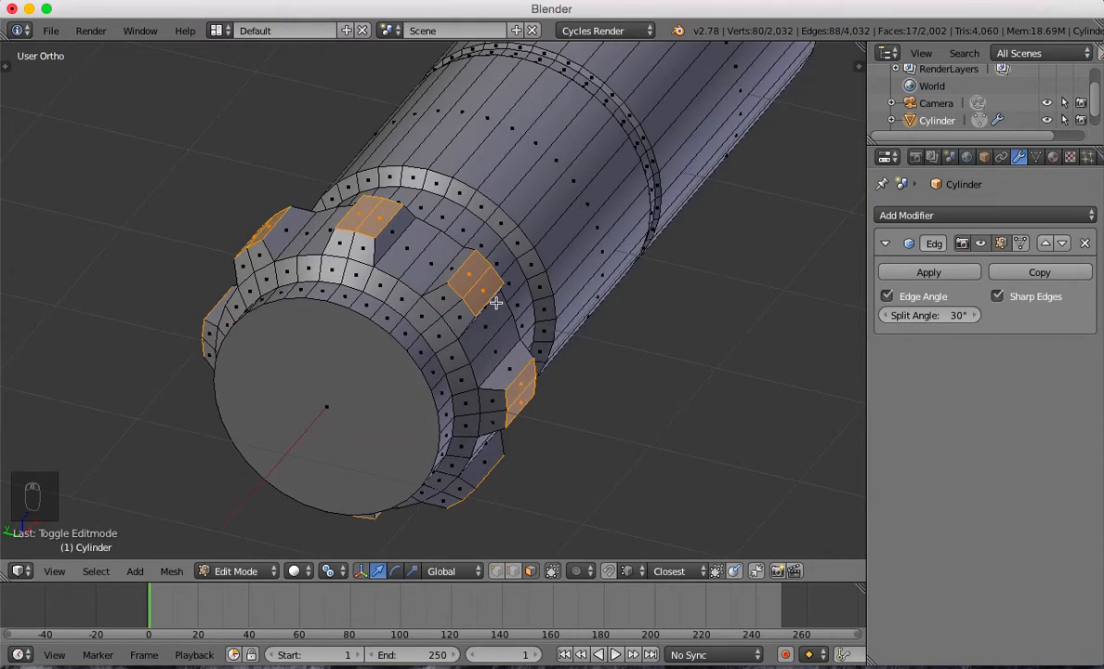
{"action": "key", "text": "y"}
{"action": "key", "text": "y"}
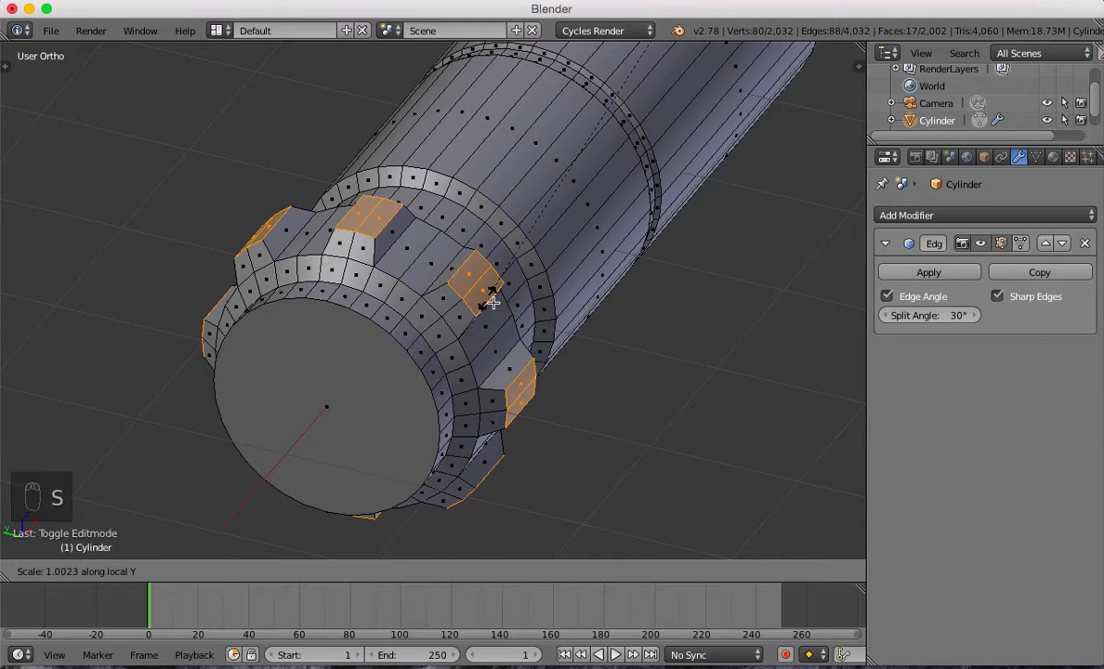
{"action": "left_click", "coordinate": [507, 219]}
Scale the outer block faces to about 0.82 along local Y and check the shape briefly in Object Mode.
{"action": "middle_click_drag", "start_coordinate": [495, 248], "coordinate": [557, 220]}
{"action": "key", "text": "s"}
{"action": "key", "text": "y"}
{"action": "key", "text": "y"}
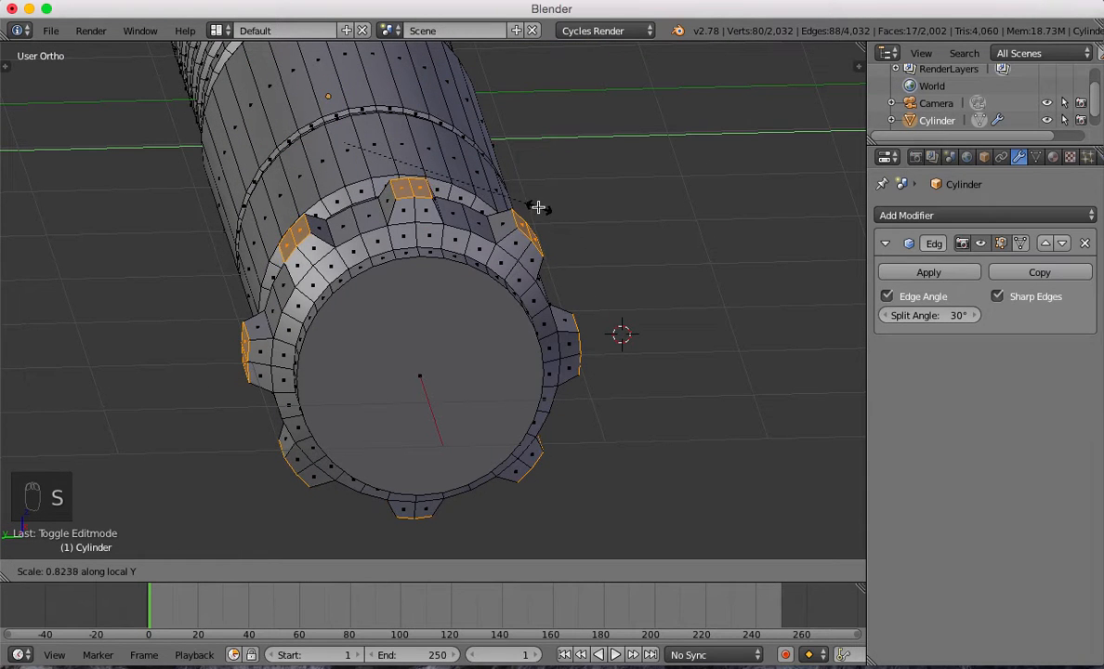
{"action": "left_click", "coordinate": [537, 205]}
{"action": "key", "text": "Tab"}
{"action": "mouse_move", "coordinate": [548, 253]}
{"action": "middle_mouse_down"}
{"action": "mouse_move", "coordinate": [552, 240]}
{"action": "mouse_move", "coordinate": [521, 234]}
{"action": "mouse_move", "coordinate": [485, 246]}
{"action": "mouse_move", "coordinate": [528, 260]}
{"action": "middle_mouse_up"}
{"action": "key", "text": "Tab"}
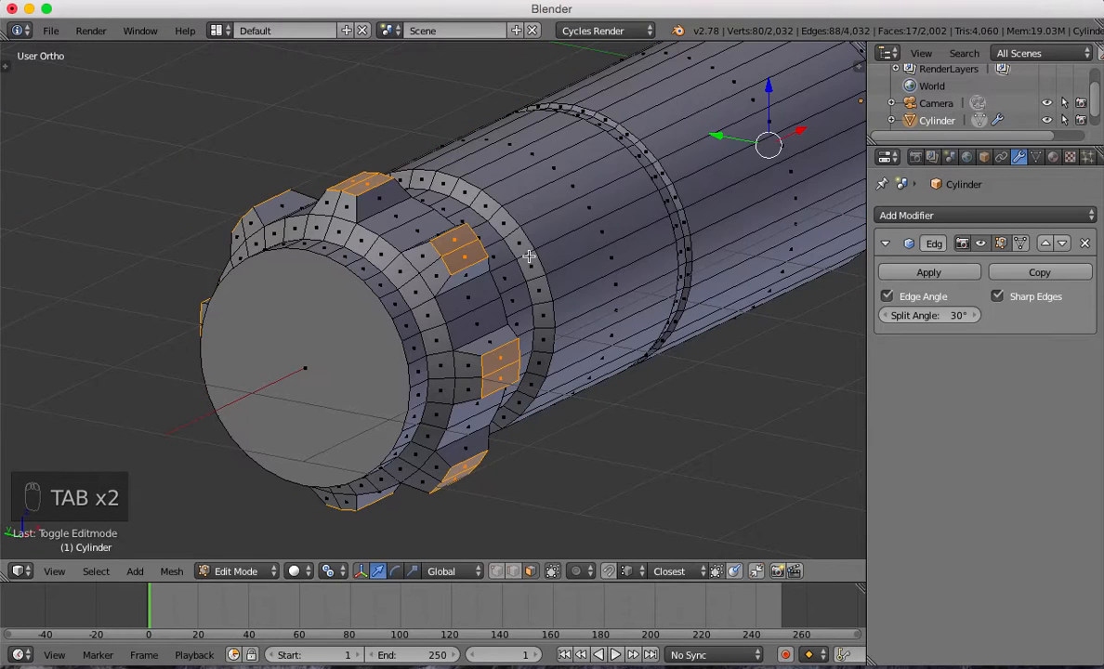
Scale the outer block faces up slightly along local Y.
{"action": "key", "text": "s"}
{"action": "key", "text": "y"}
{"action": "key", "text": "y"}
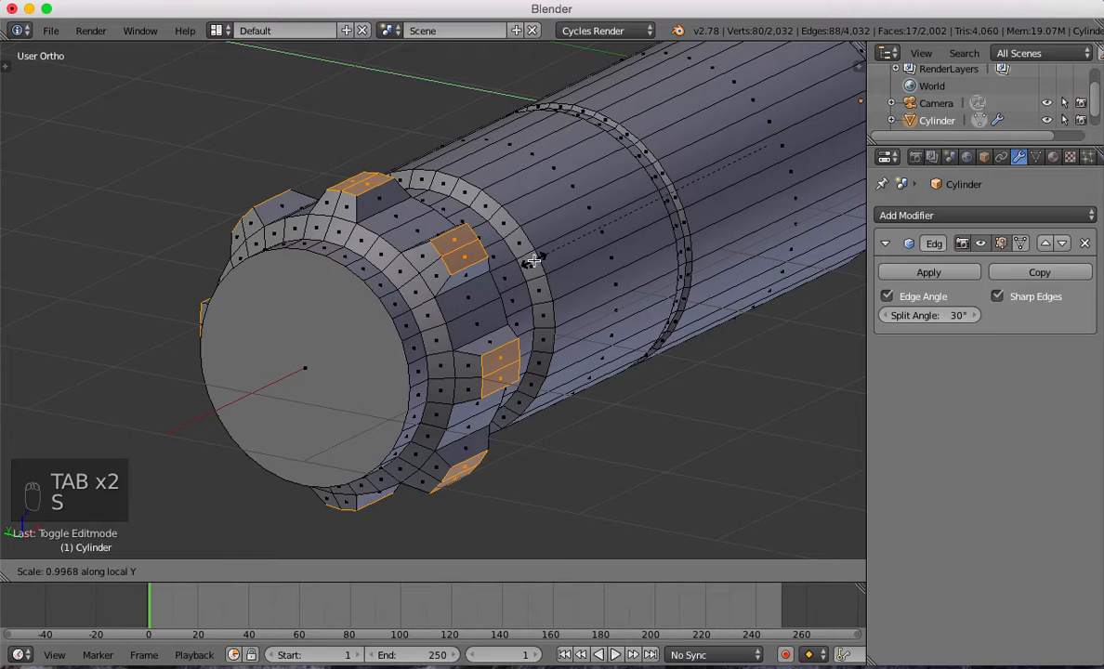
{"action": "left_click", "coordinate": [514, 279]}
{"action": "key", "text": "s"}
{"action": "key", "text": "z"}
{"action": "key", "text": "z"}
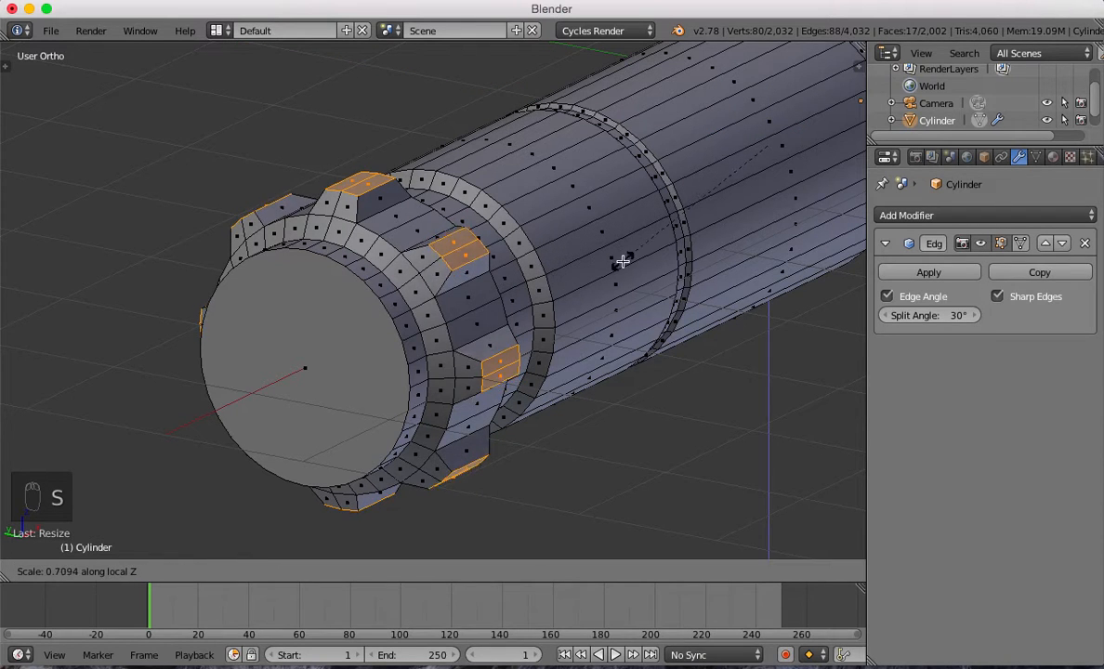
{"action": "right_click", "coordinate": [737, 207]}
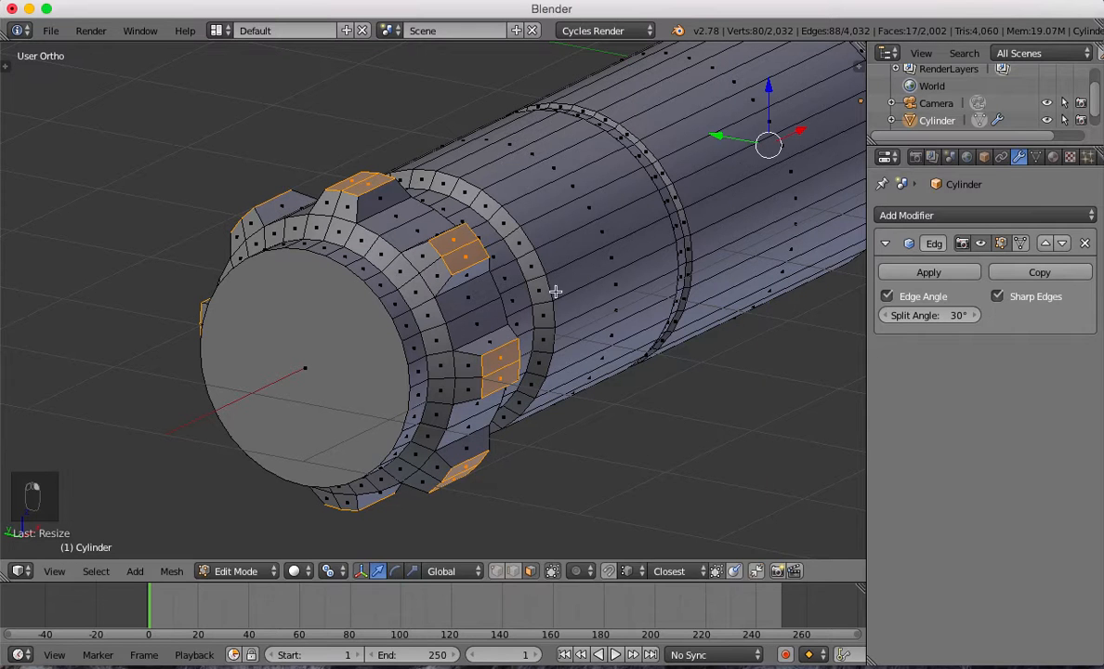
{"action": "key", "text": "s"}
{"action": "key", "text": "z"}
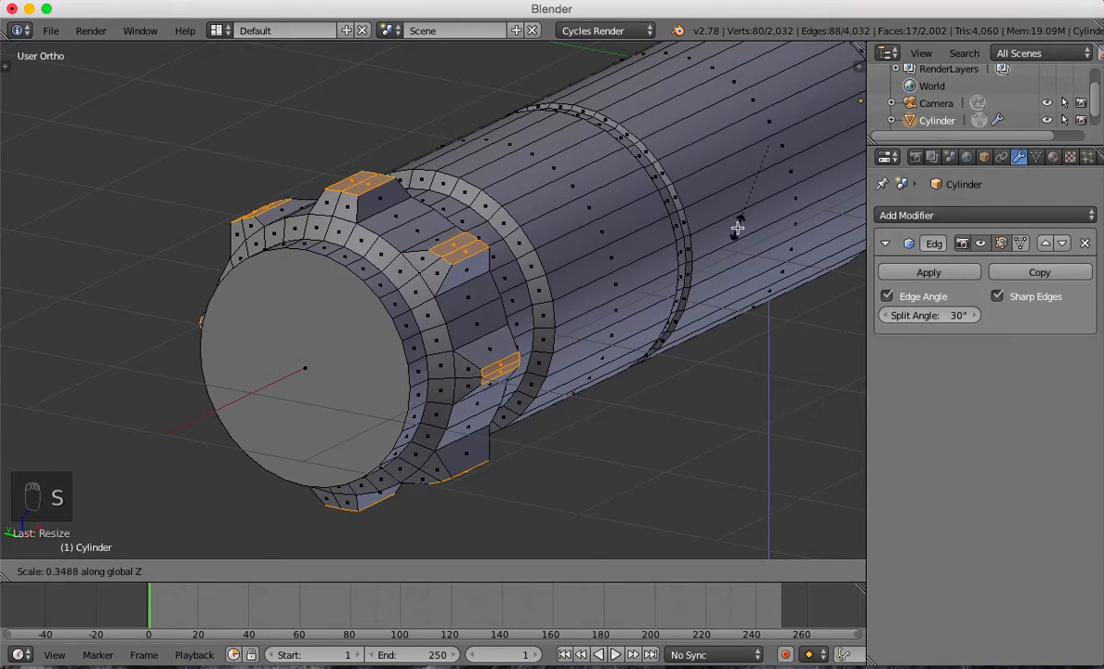
{"action": "left_click", "coordinate": [725, 234]}
{"action": "middle_click_drag", "start_coordinate": [710, 246], "coordinate": [607, 312]}
{"action": "key", "text": "s"}
{"action": "key", "text": "x"}
{"action": "key", "text": "x"}
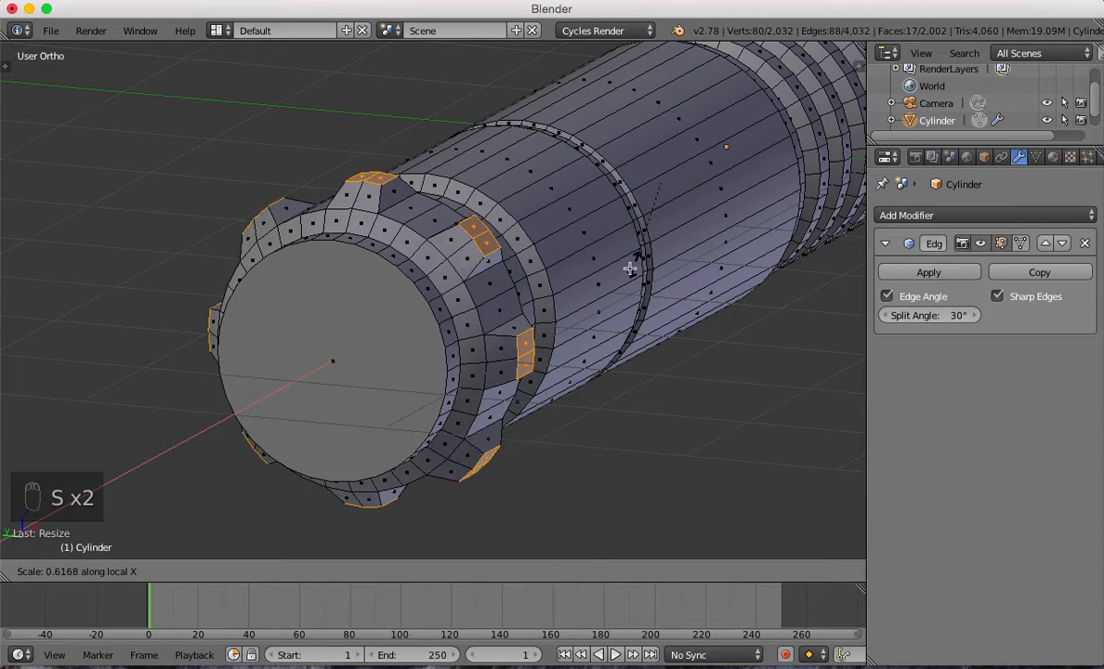
{"action": "right_click", "coordinate": [600, 290]}
Check the blocks in Object Mode, then scale their outer faces to about 1.1 along local Y in Edit Mode.
{"action": "middle_click_drag", "start_coordinate": [593, 296], "coordinate": [658, 313]}
{"action": "key", "text": "Tab"}
{"action": "key", "text": "Tab"}
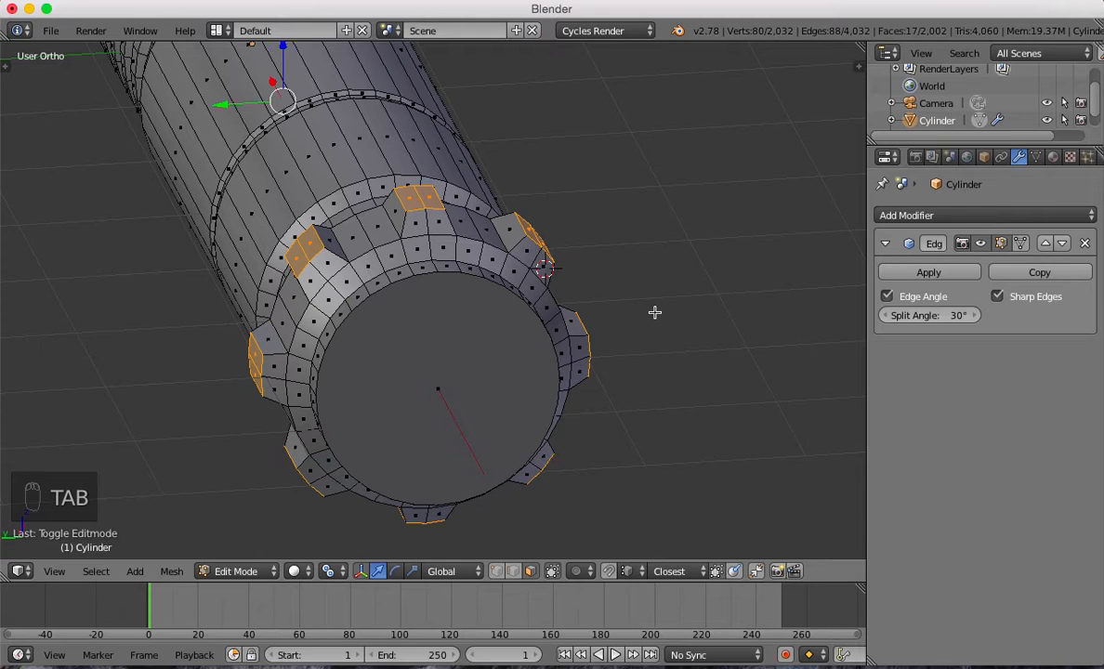
{"action": "key", "text": "s"}
{"action": "middle_click", "coordinate": [654, 312]}
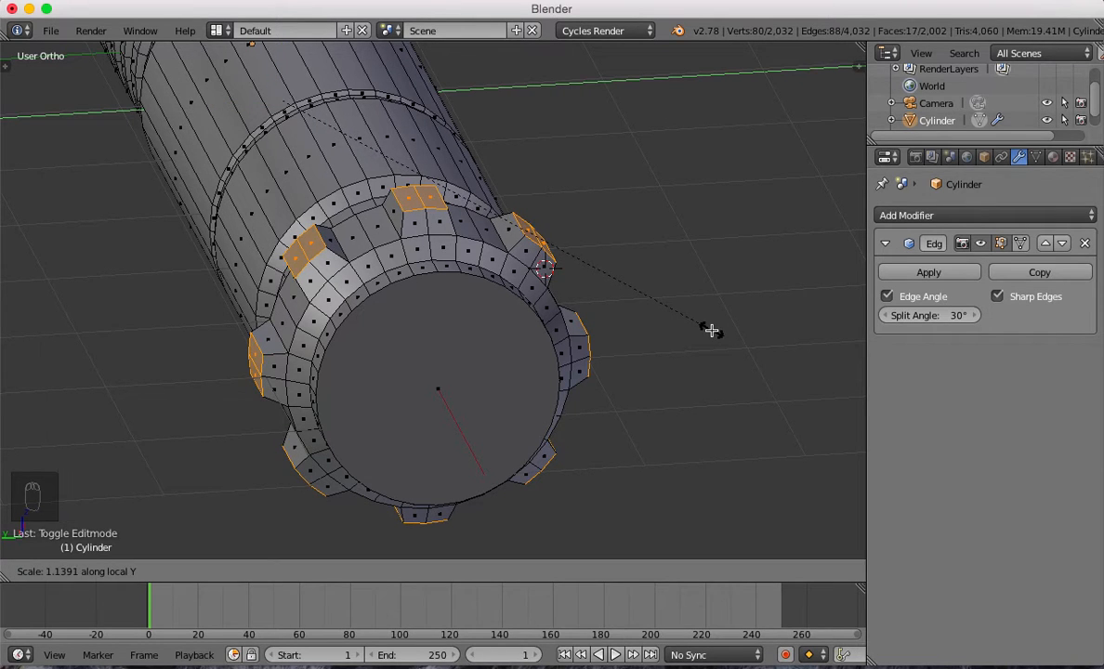
{"action": "left_click", "coordinate": [695, 325]}
Return to Object Mode and examine the tapered blocks in perspective, against the front-view reference, and end-on from the left view.
{"action": "middle_click_drag", "start_coordinate": [696, 326], "coordinate": [557, 370]}
{"action": "key", "text": "Tab"}
{"action": "scroll", "coordinate": [570, 370], "scroll_direction": "down", "scroll_amount": 5}
{"action": "scroll", "coordinate": [557, 372], "scroll_direction": "up", "scroll_amount": 8}
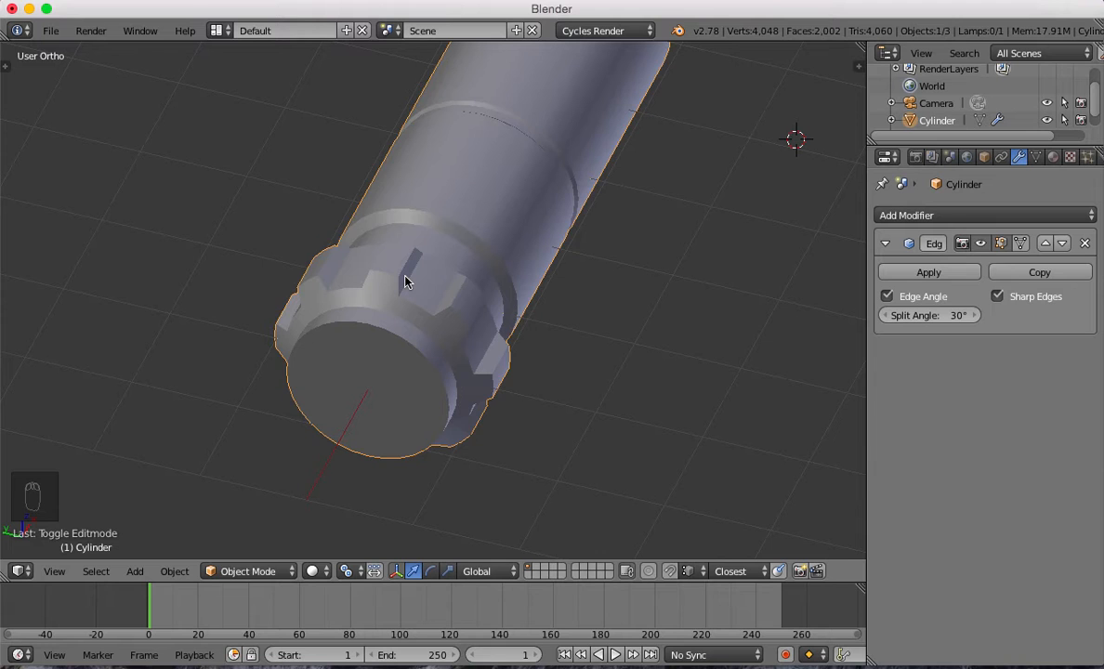
{"action": "key", "text": "KP_3"}
{"action": "key", "text": "KP_1"}
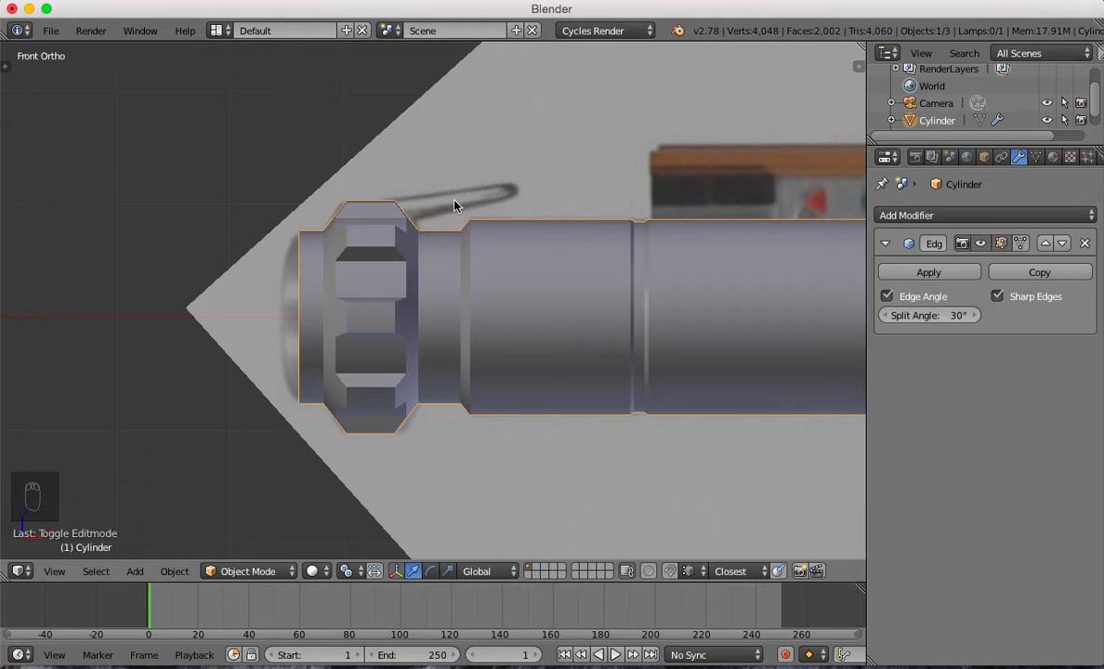
{"action": "key", "text": "KP_3"}
{"action": "key", "text": "KP_1"}
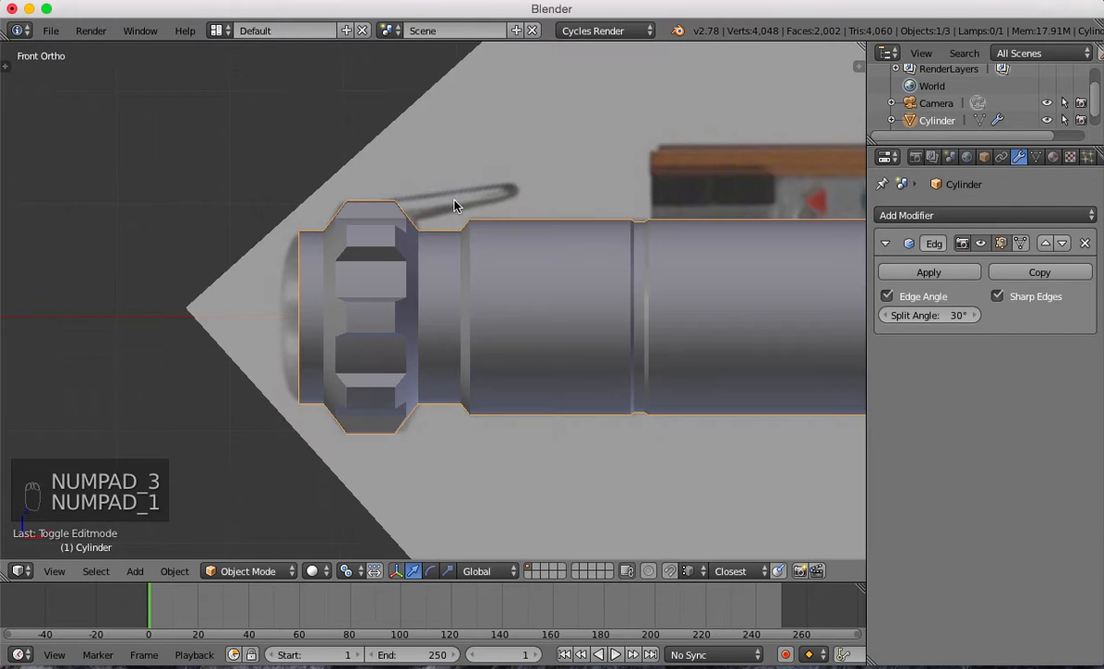
{"action": "key", "text": "KP_3"}
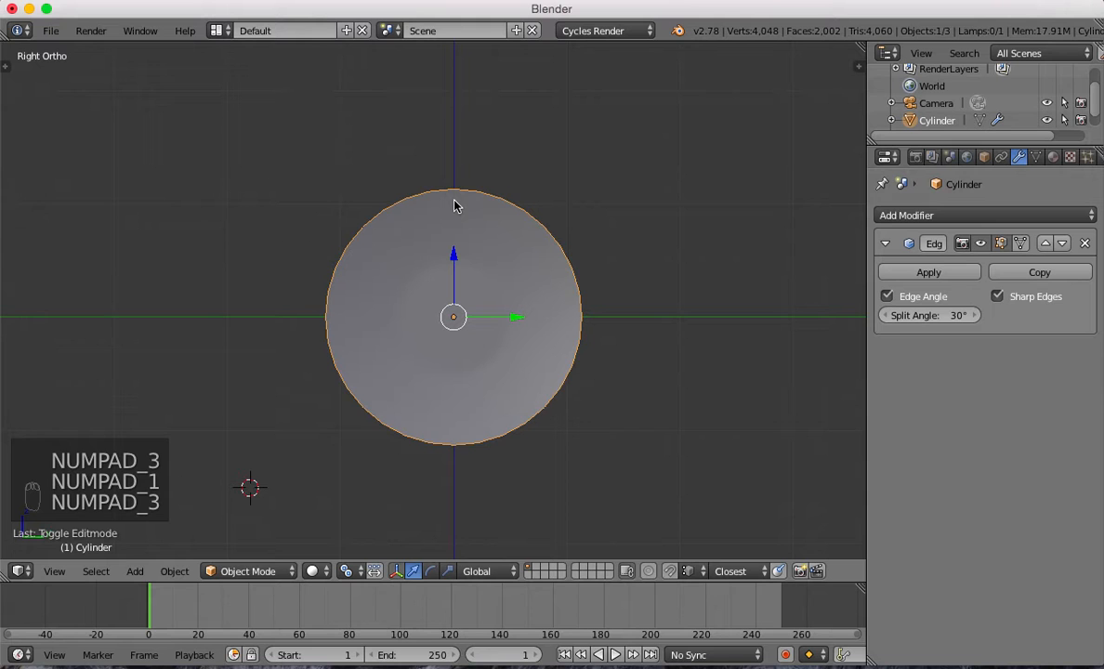
{"action": "key", "text": "ctrl+KP_3"}
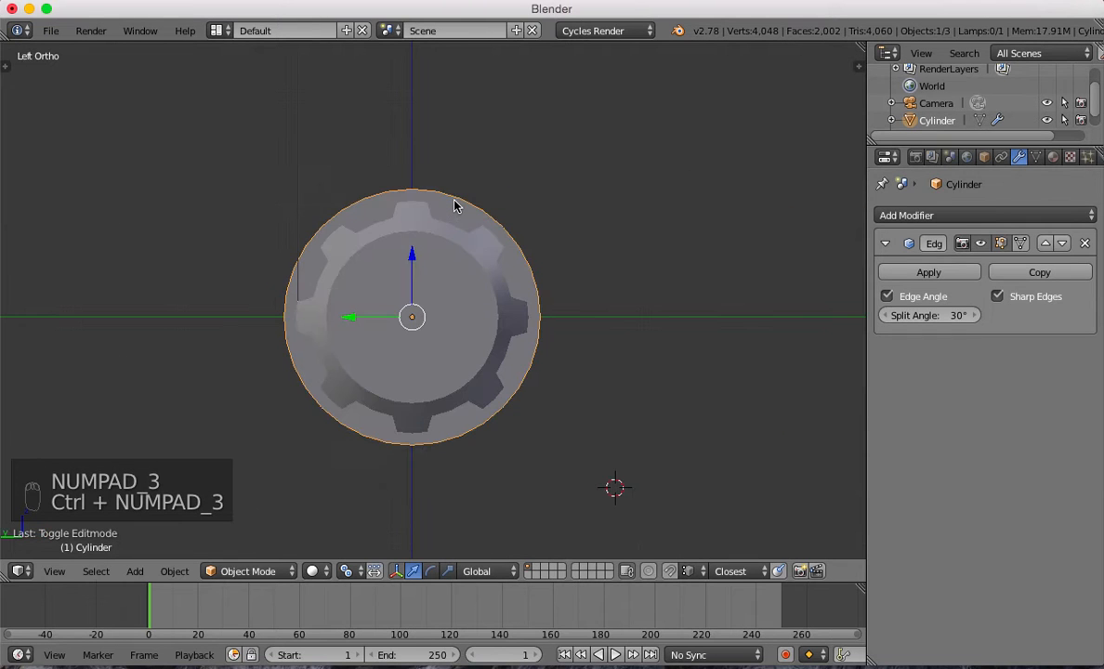
Delete the hilt vertices on one side of the lengthwise centreline in wireframe, then return to solid Object Mode.
{"action": "key", "text": "Tab"}
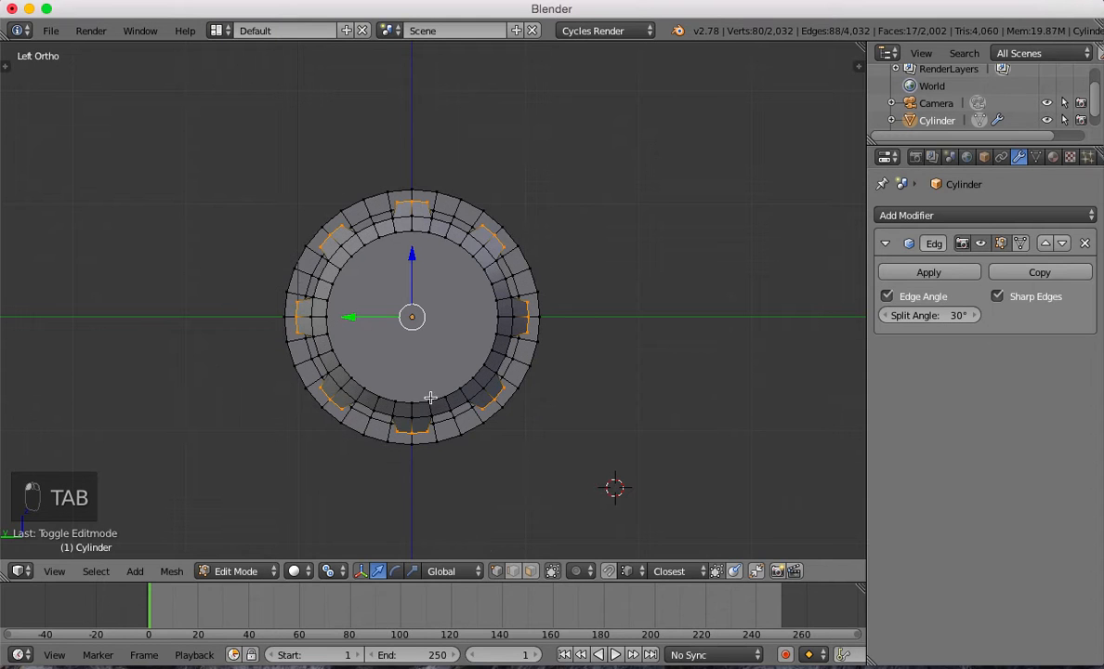
{"action": "key", "text": "z"}
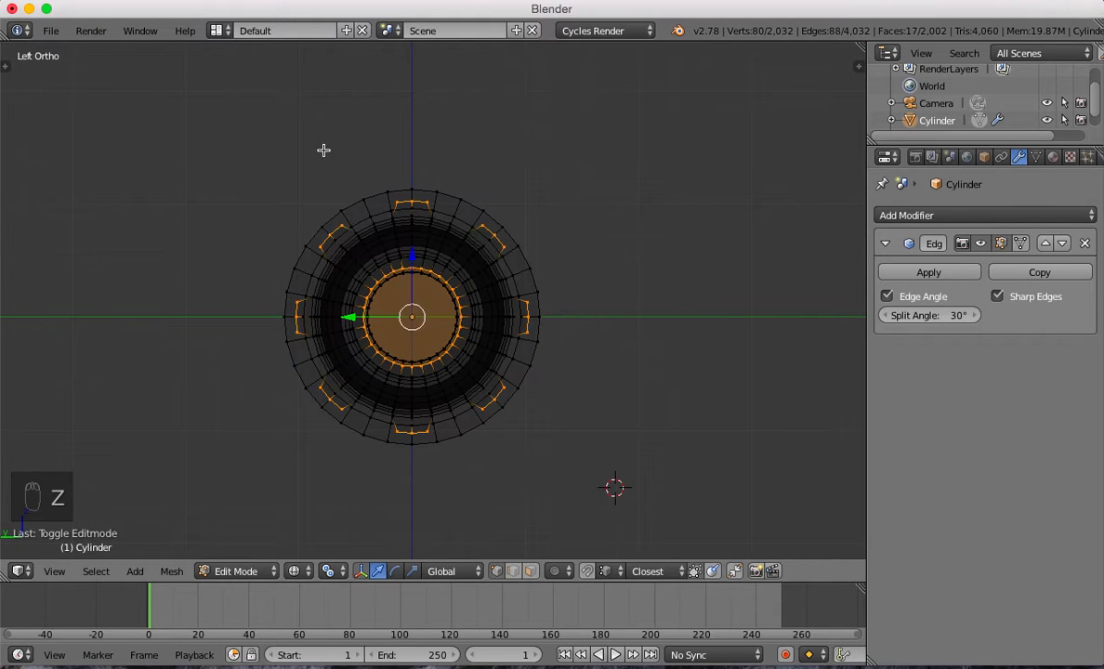
{"action": "key", "text": "a"}
{"action": "key", "text": "b"}
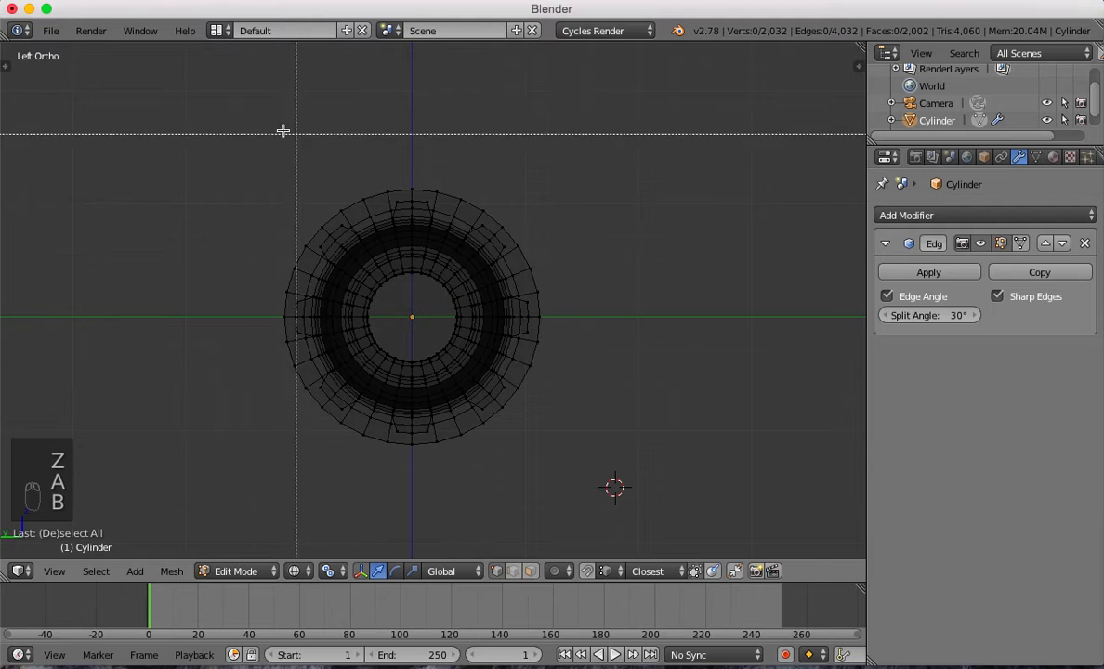
{"action": "left_click_drag", "start_coordinate": [228, 109], "coordinate": [409, 493]}
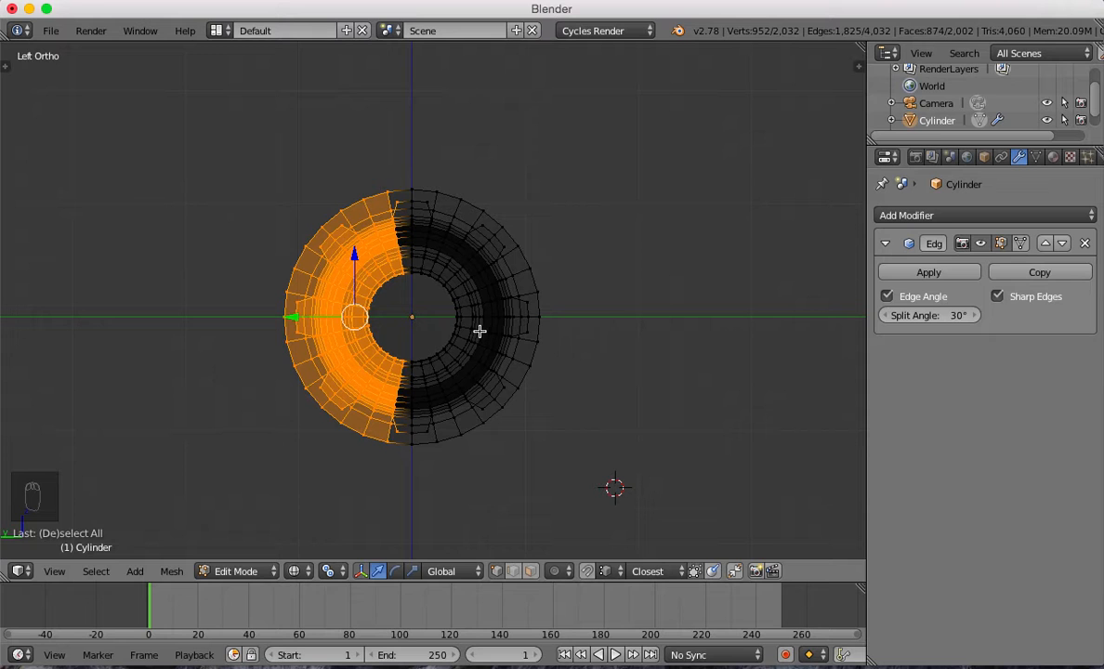
{"action": "key", "text": "x"}
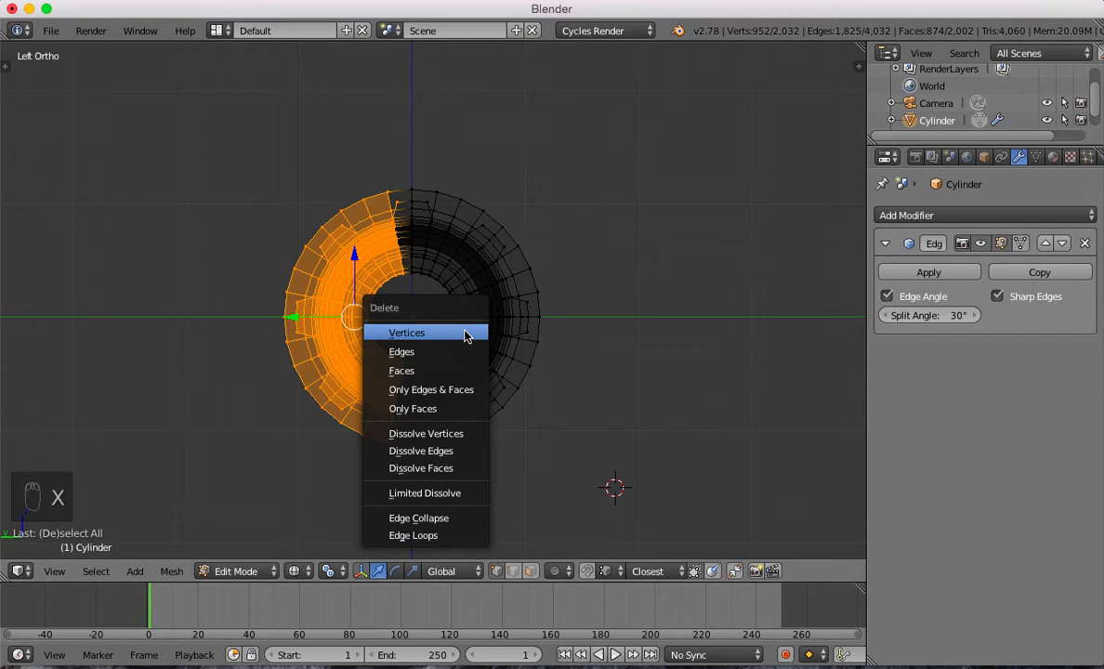
{"action": "left_click", "coordinate": [464, 335]}
{"action": "mouse_move", "coordinate": [451, 327]}
{"action": "middle_mouse_down"}
{"action": "mouse_move", "coordinate": [478, 337]}
{"action": "mouse_move", "coordinate": [494, 372]}
{"action": "mouse_move", "coordinate": [379, 371]}
{"action": "mouse_move", "coordinate": [281, 318]}
{"action": "mouse_move", "coordinate": [197, 316]}
{"action": "middle_mouse_up"}
{"action": "key", "text": "z"}
{"action": "scroll", "coordinate": [474, 340], "scroll_direction": "down", "scroll_amount": 3}
{"action": "key", "text": "Tab"}
{"action": "scroll", "coordinate": [592, 358], "scroll_direction": "down", "scroll_amount": 3}
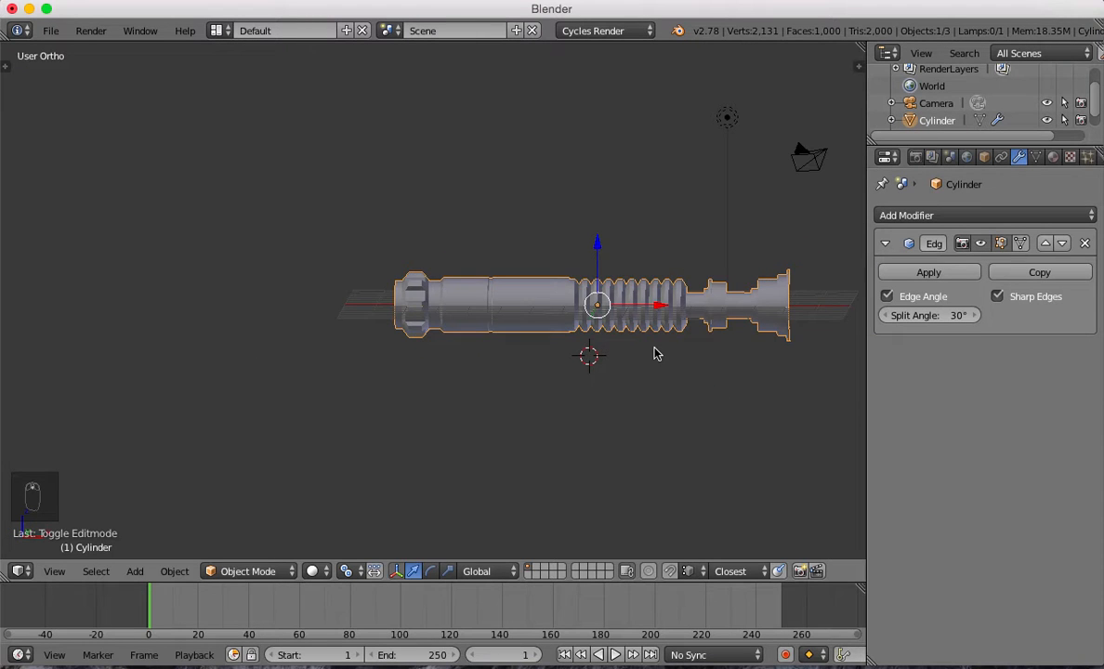
Add a Mirror modifier to the half hilt, mirror only on the Y axis, and place it above Edge Split.
{"action": "middle_click_drag", "start_coordinate": [592, 344], "coordinate": [869, 344]}
{"action": "left_click", "coordinate": [966, 219]}
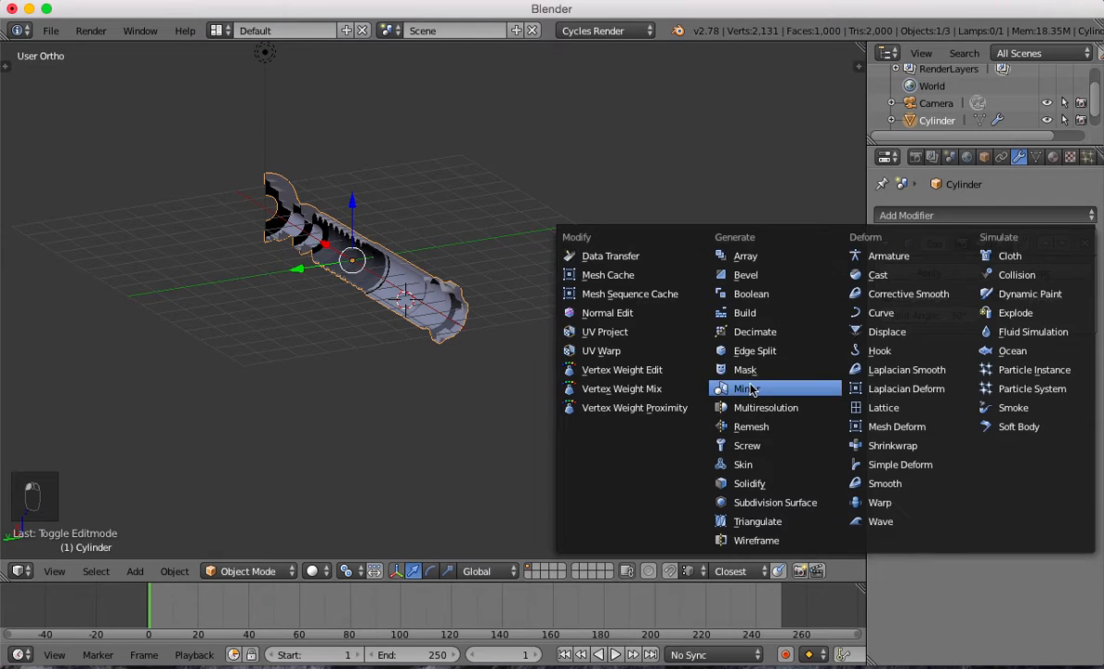
{"action": "left_click", "coordinate": [693, 370]}
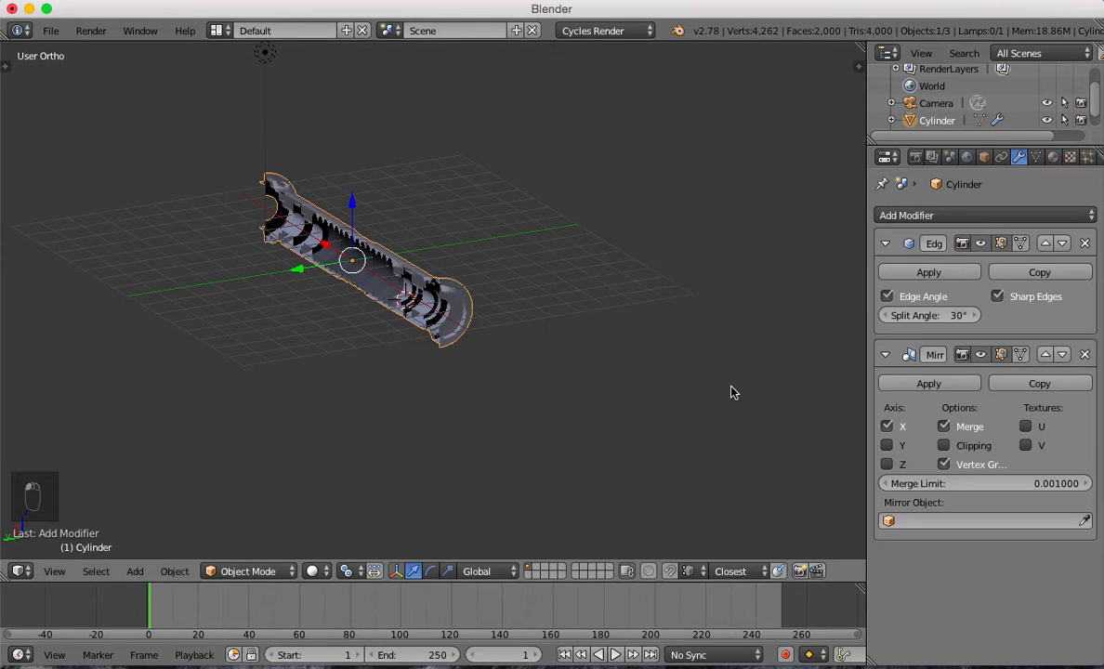
{"action": "left_click", "coordinate": [887, 446]}
{"action": "left_click", "coordinate": [887, 427]}
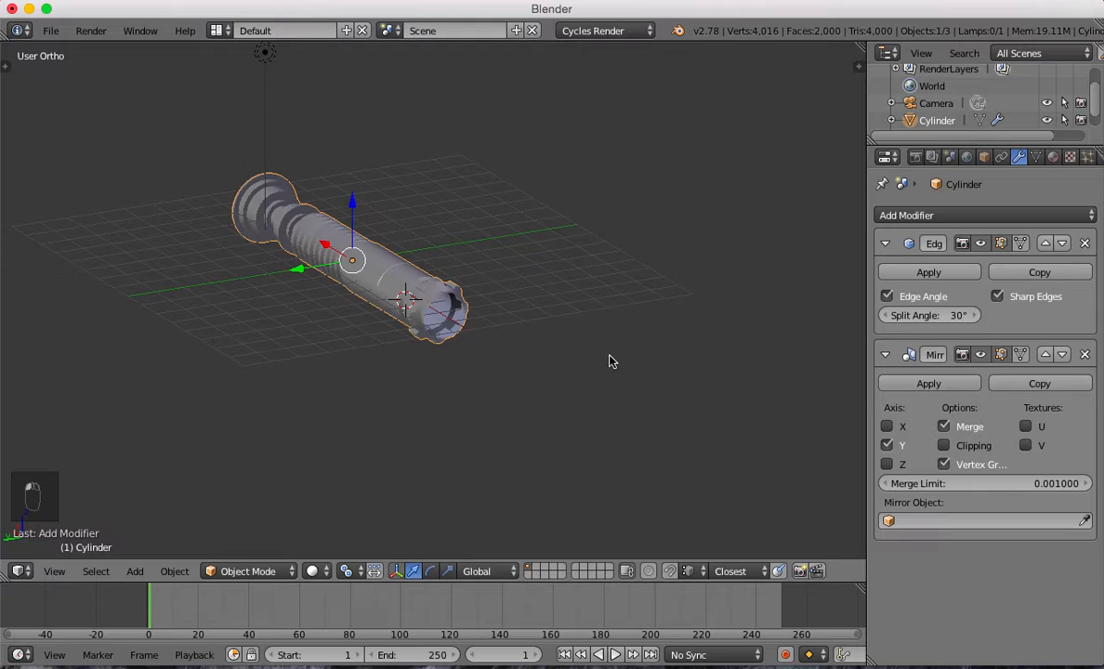
{"action": "scroll", "coordinate": [567, 361], "scroll_direction": "up", "scroll_amount": 9}
{"action": "mouse_move", "coordinate": [564, 362]}
{"action": "middle_mouse_down"}
{"action": "mouse_move", "coordinate": [524, 315]}
{"action": "mouse_move", "coordinate": [531, 345]}
{"action": "mouse_move", "coordinate": [562, 362]}
{"action": "middle_mouse_up"}
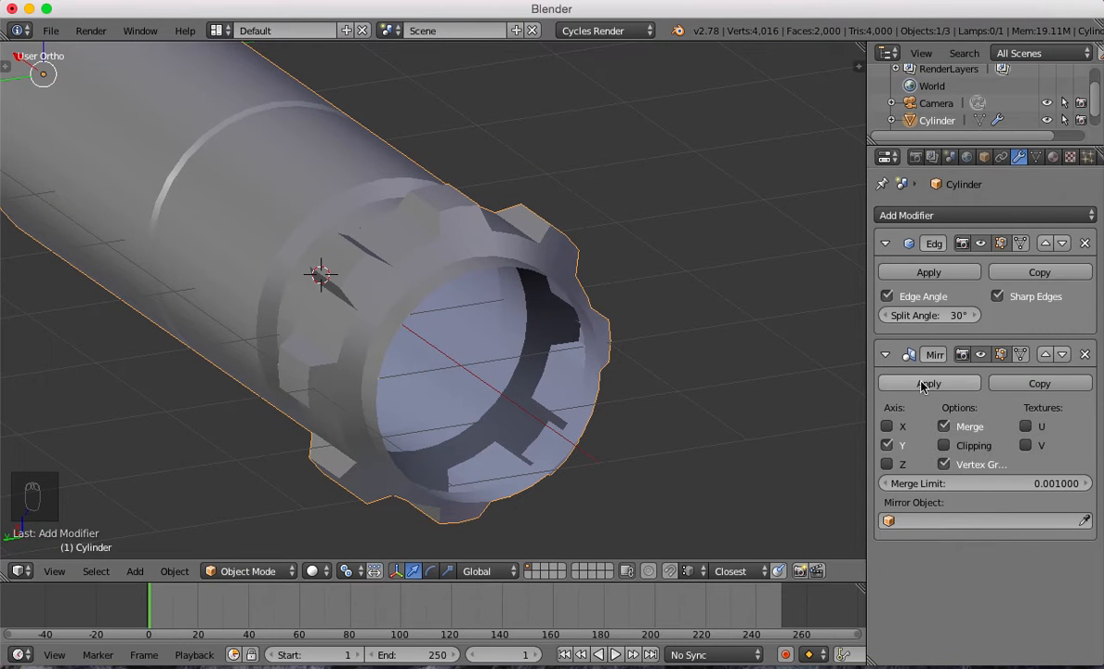
{"action": "left_click", "coordinate": [1045, 355]}
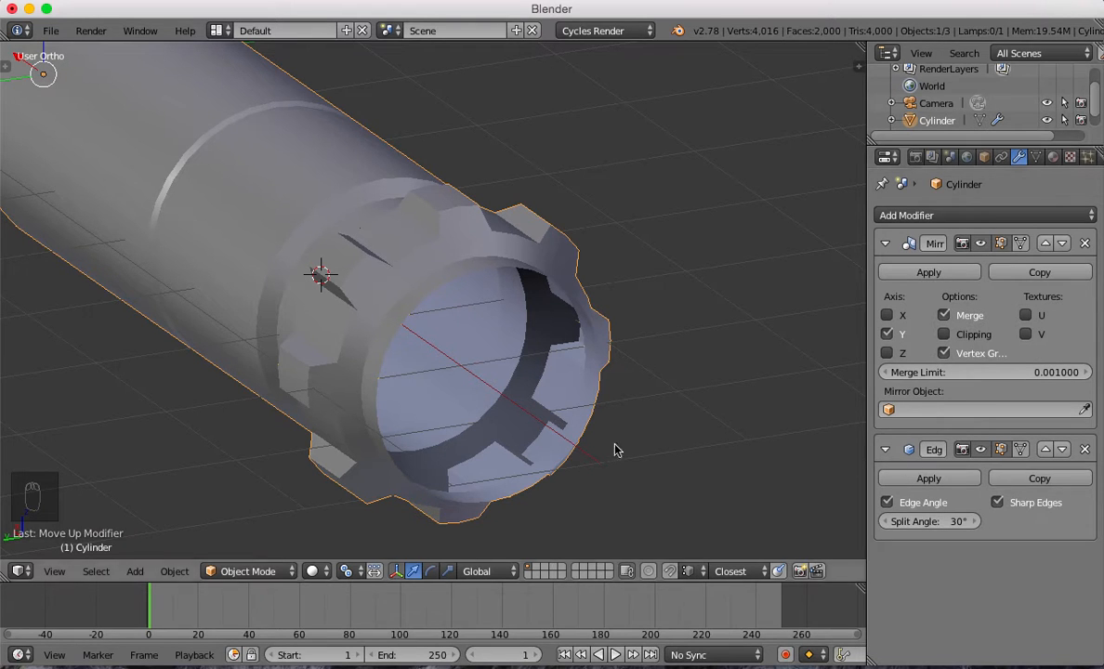
Enable face selection in Edit Mode, select the side face of an upper collar block, and check its shape briefly in Object Mode.
{"action": "middle_click_drag", "start_coordinate": [548, 356], "coordinate": [421, 344]}
{"action": "scroll", "coordinate": [379, 363], "scroll_direction": "down", "scroll_amount": 2}
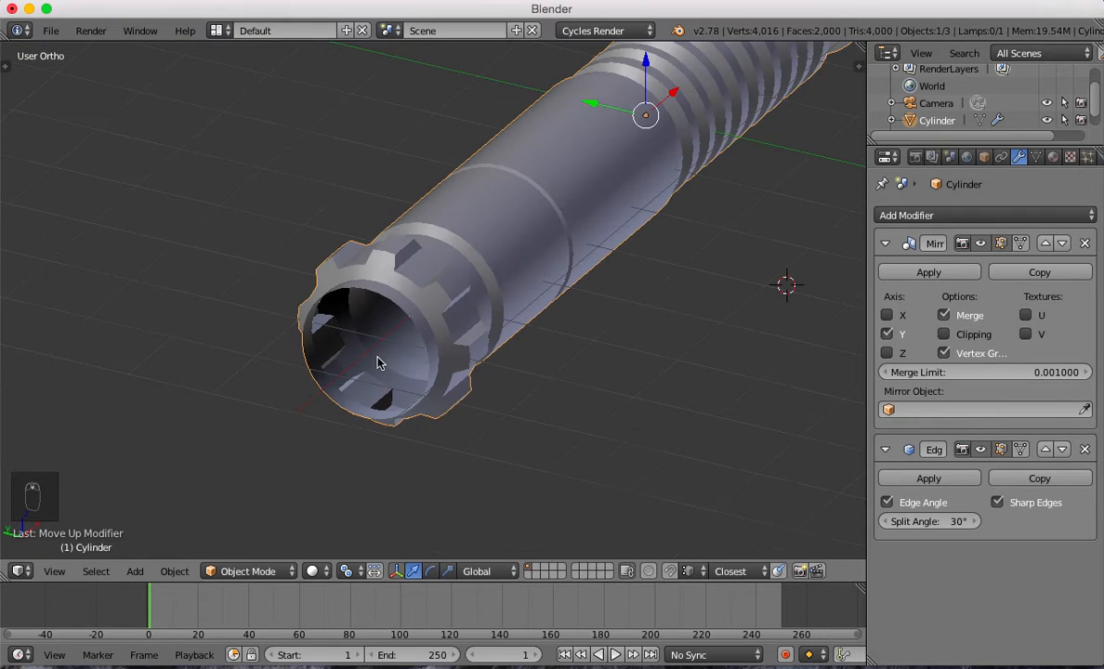
{"action": "key", "text": "Tab"}
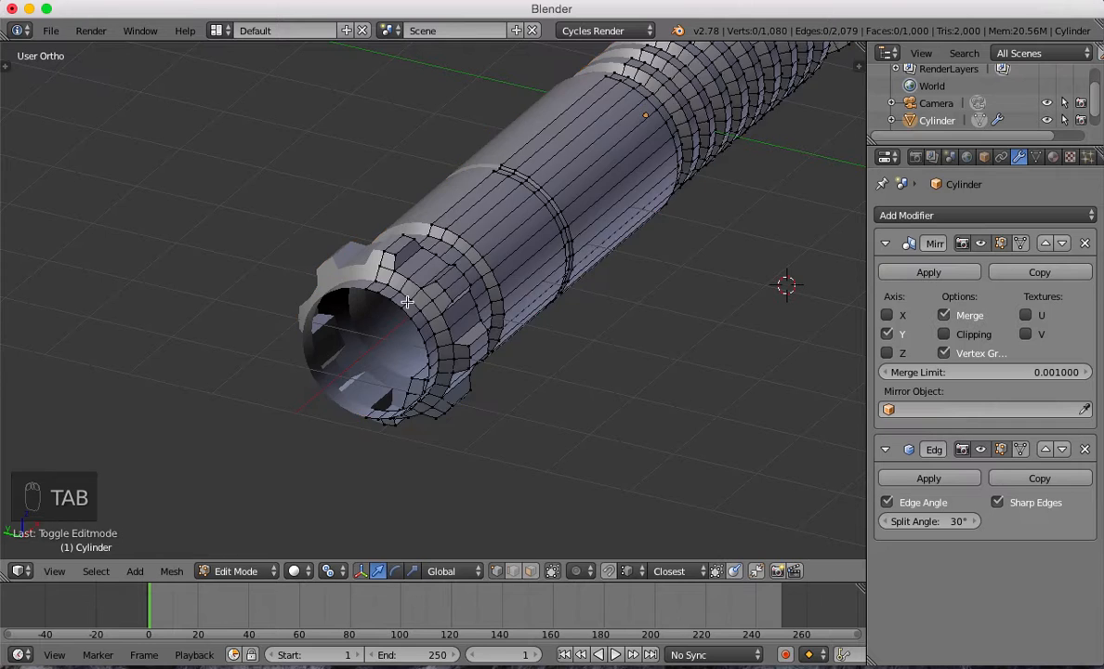
{"action": "scroll", "coordinate": [412, 300], "scroll_direction": "up", "scroll_amount": 5}
{"action": "left_click", "coordinate": [529, 573]}
{"action": "left_click", "coordinate": [326, 165]}
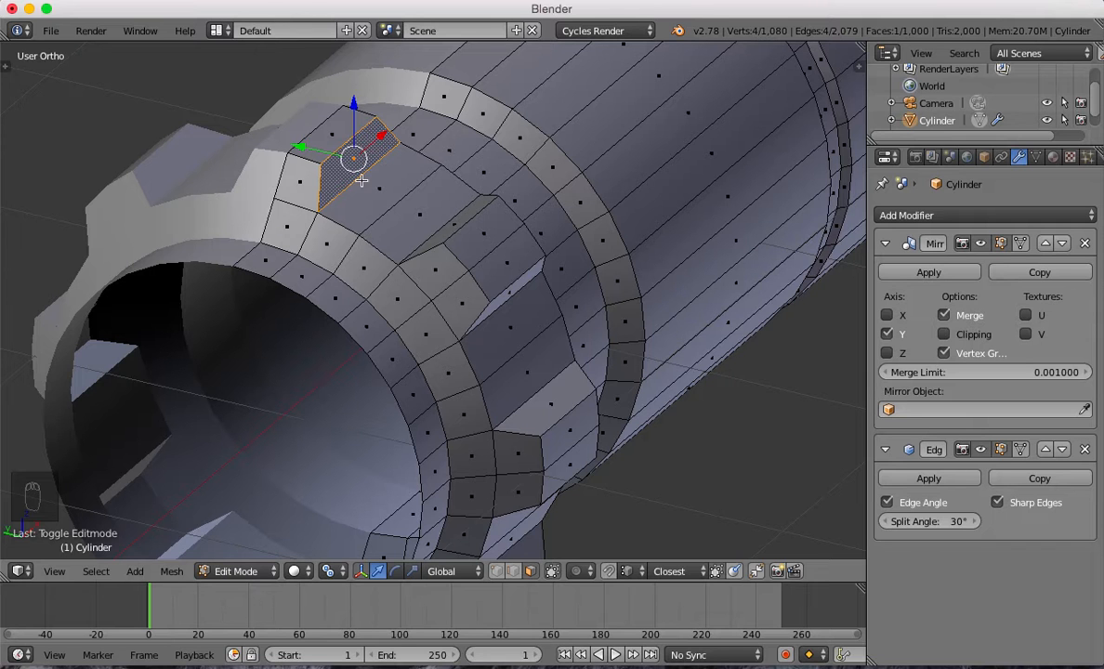
{"action": "key", "text": "Tab"}
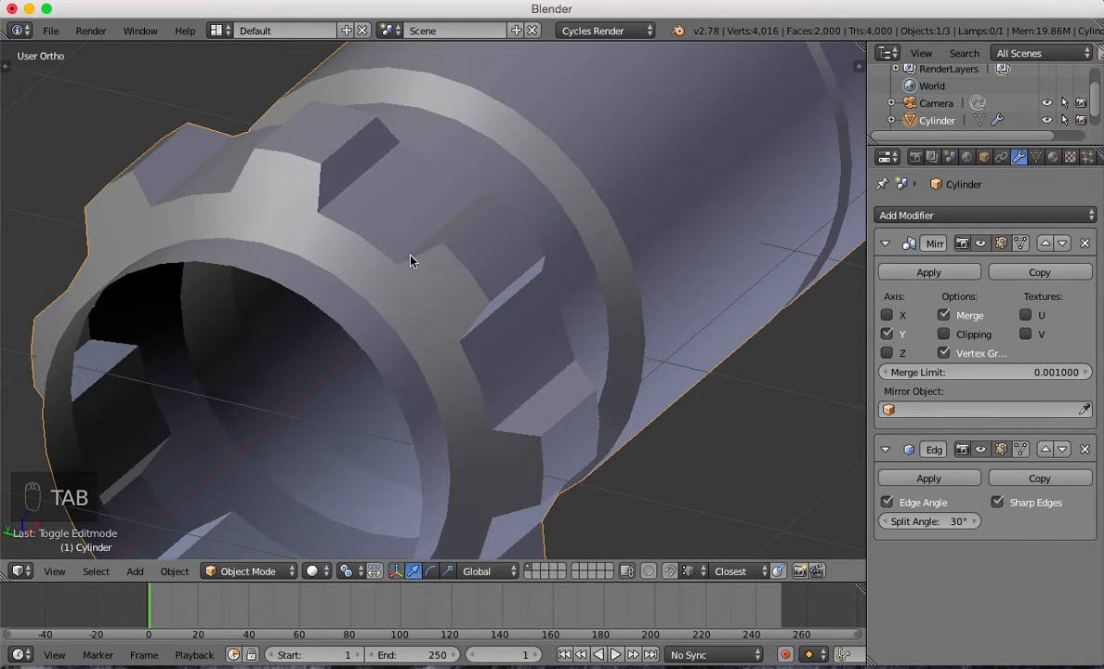
{"action": "key", "text": "Tab"}
{"action": "key", "text": "shift+a"}
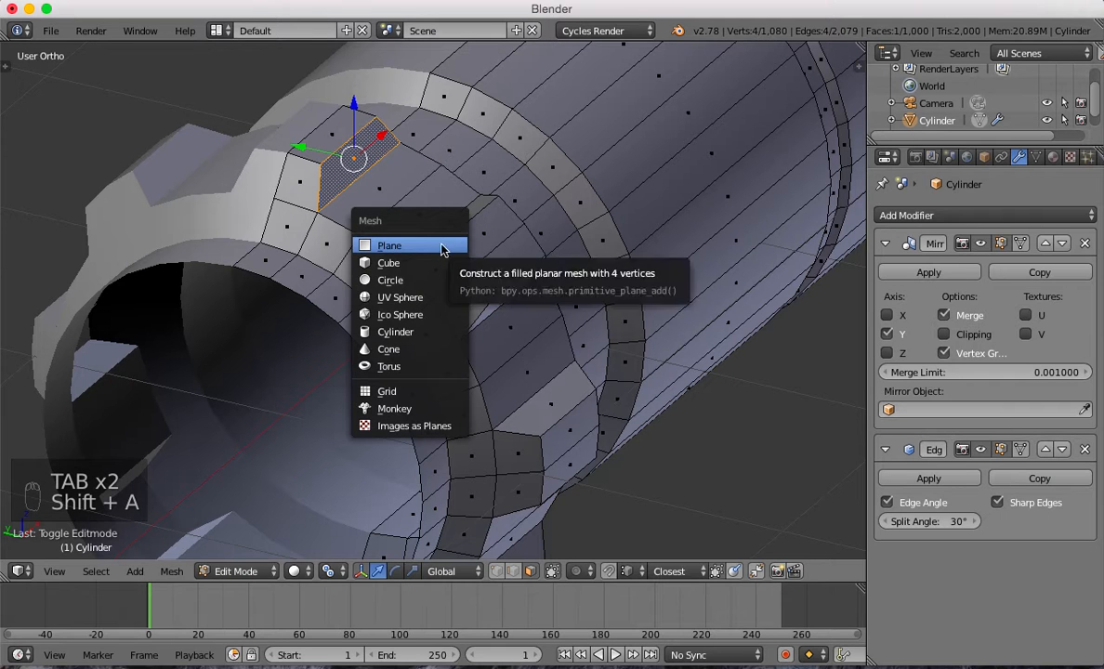
{"action": "left_click", "coordinate": [399, 332]}
{"action": "scroll", "coordinate": [455, 217], "scroll_direction": "down", "scroll_amount": 6}
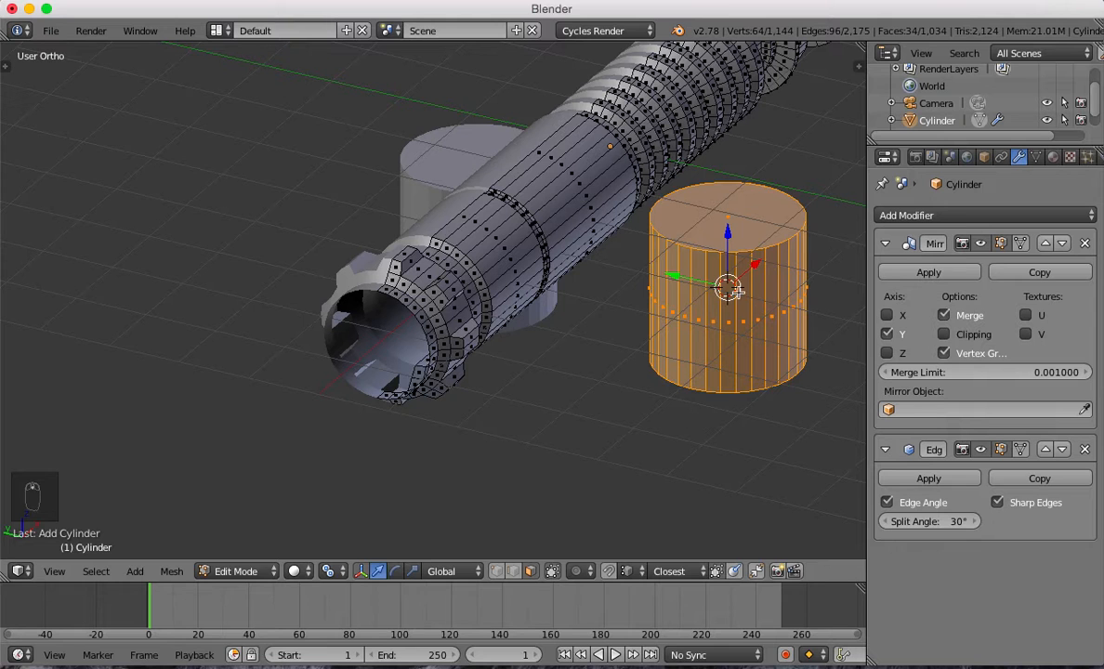
{"action": "key", "text": "g"}
{"action": "left_click", "coordinate": [682, 277]}
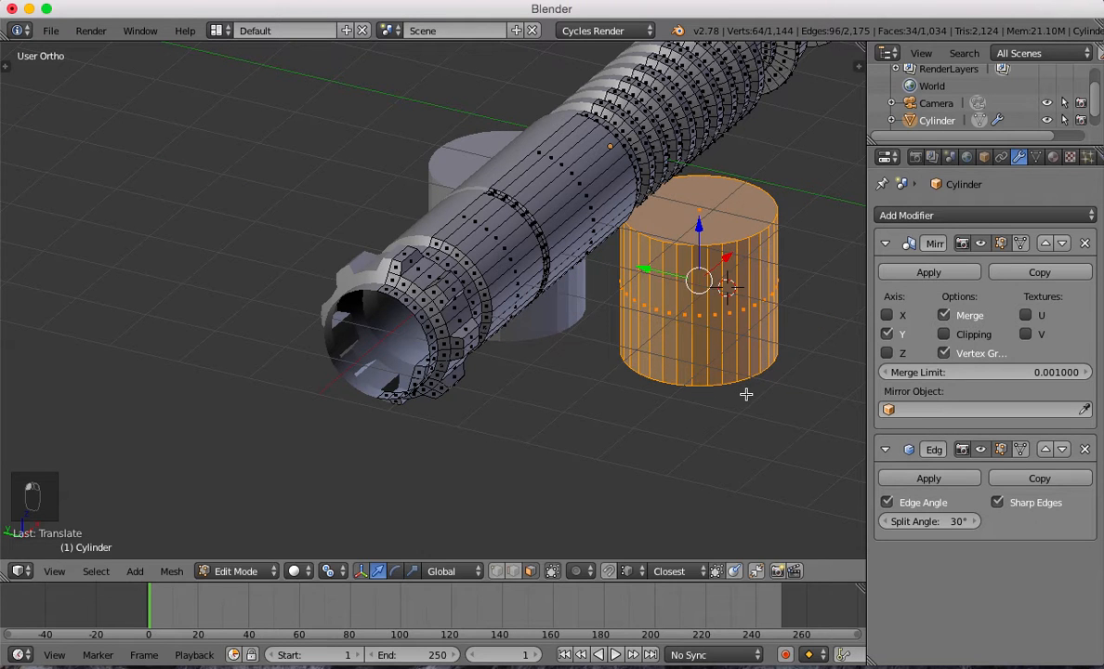
{"action": "key", "text": "s"}
{"action": "left_click", "coordinate": [704, 308]}
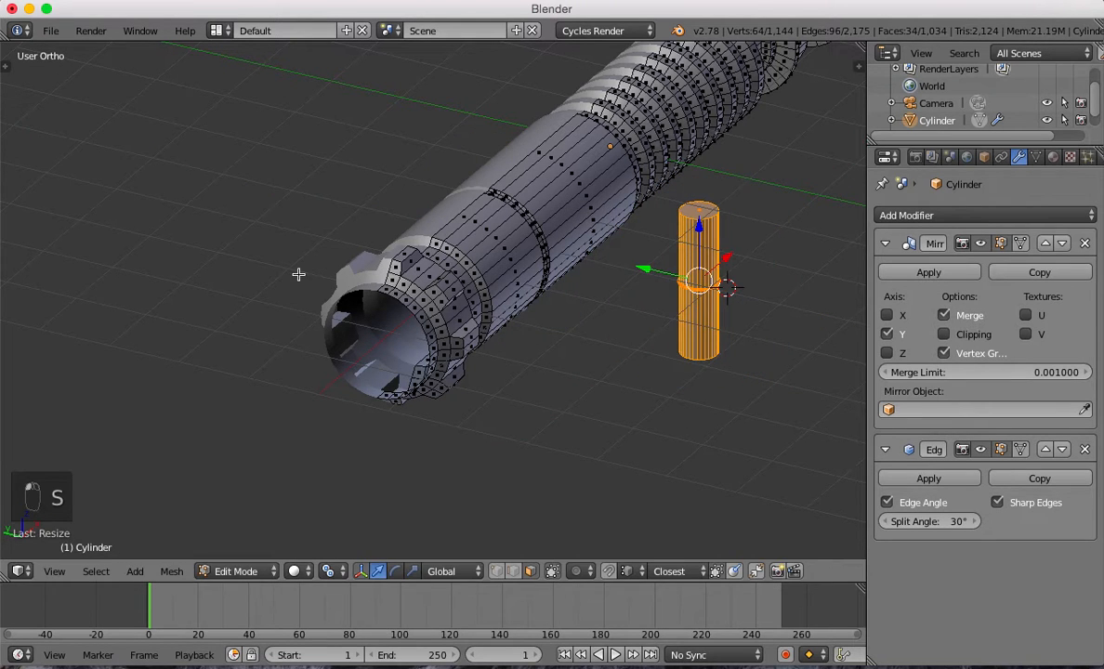
{"action": "key", "text": "x"}
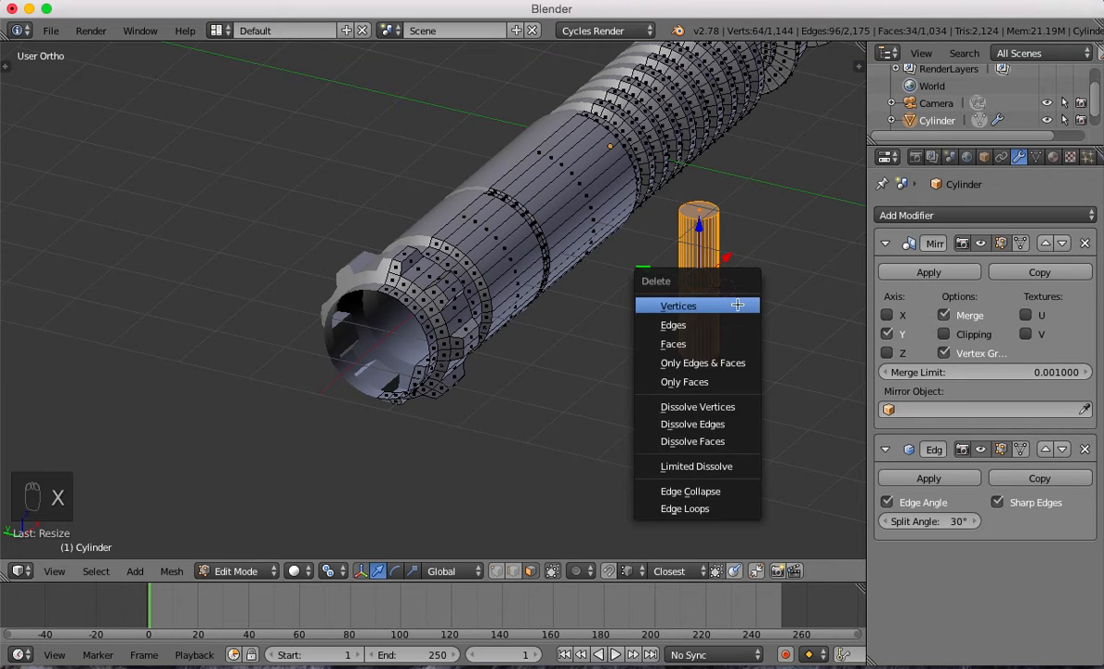
{"action": "left_click", "coordinate": [671, 306]}
Extrude the side face of the upper collar block in place and scale it down to form a smaller inset face.
{"action": "scroll", "coordinate": [467, 315], "scroll_direction": "up", "scroll_amount": 6}
{"action": "middle_click_drag", "start_coordinate": [467, 315], "coordinate": [377, 197]}
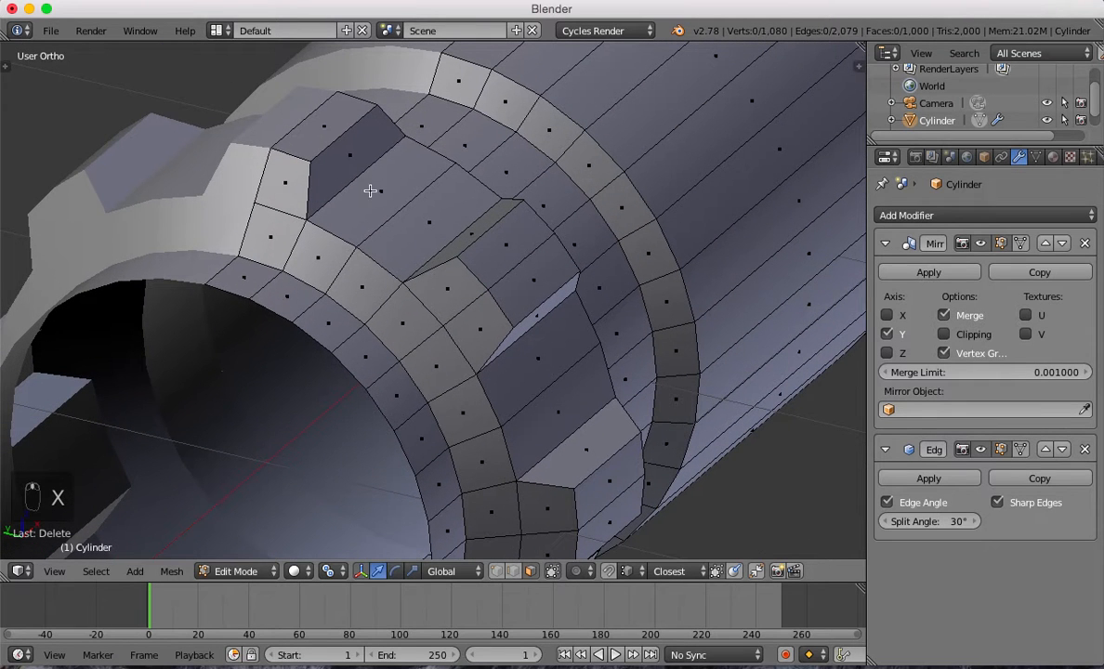
{"action": "right_click", "coordinate": [351, 152]}
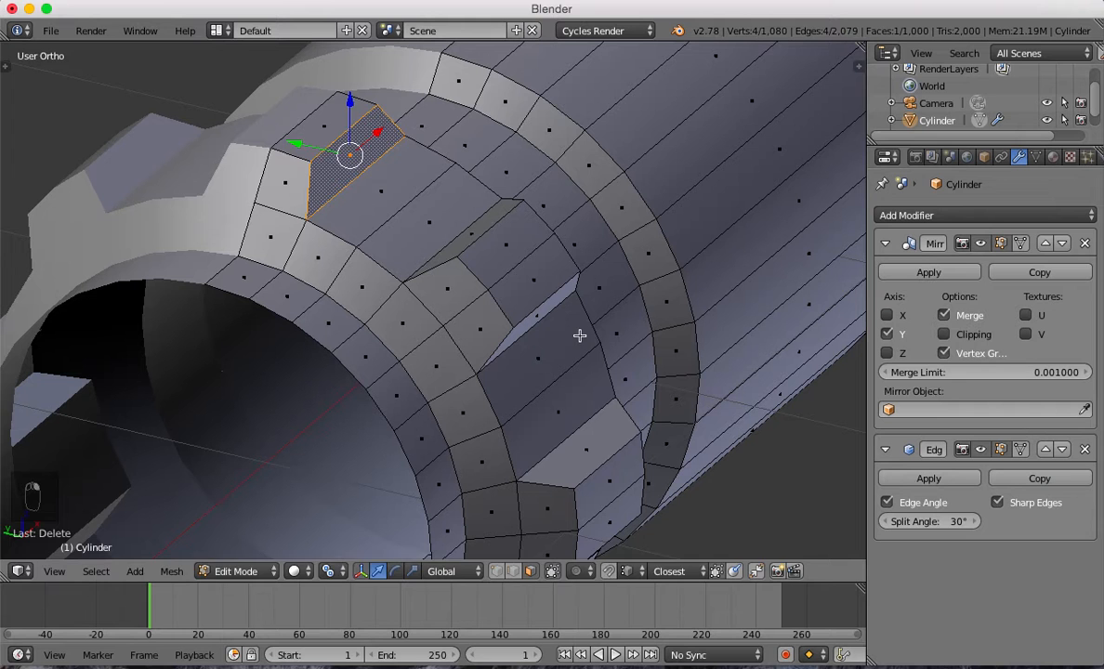
{"action": "key", "text": "e"}
{"action": "key", "text": "s"}
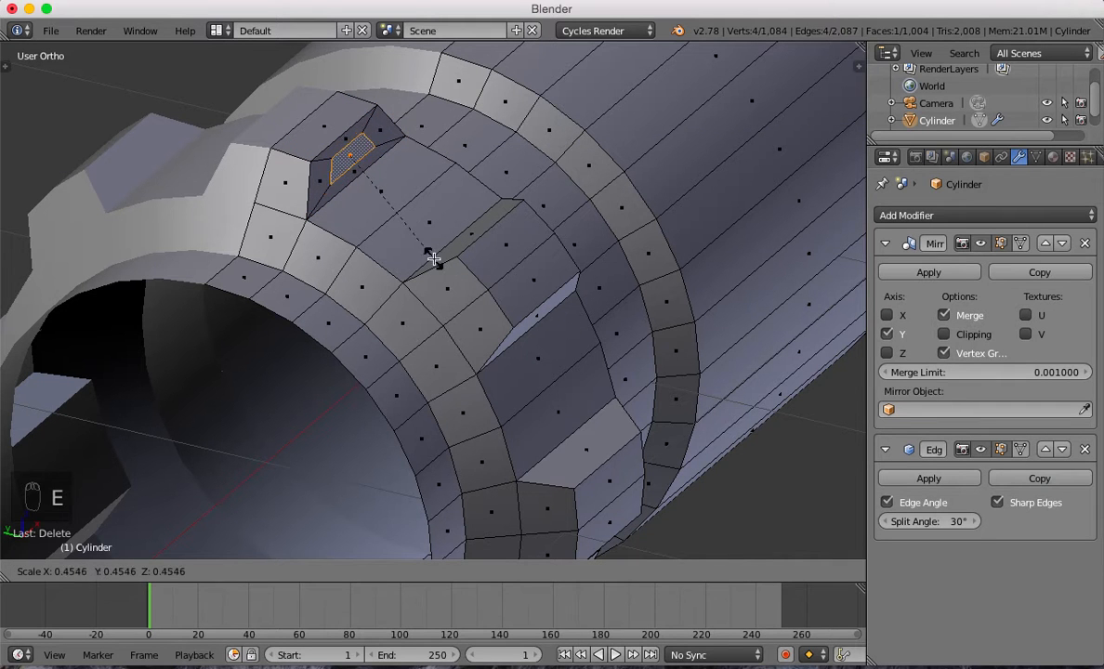
{"action": "left_click", "coordinate": [483, 270]}
Narrow the inset face on the collar block by scaling it along the global X axis.
{"action": "mouse_move", "coordinate": [483, 270]}
{"action": "middle_mouse_down"}
{"action": "mouse_move", "coordinate": [456, 234]}
{"action": "mouse_move", "coordinate": [464, 267]}
{"action": "middle_mouse_up"}
{"action": "key", "text": "s"}
{"action": "key", "text": "x"}
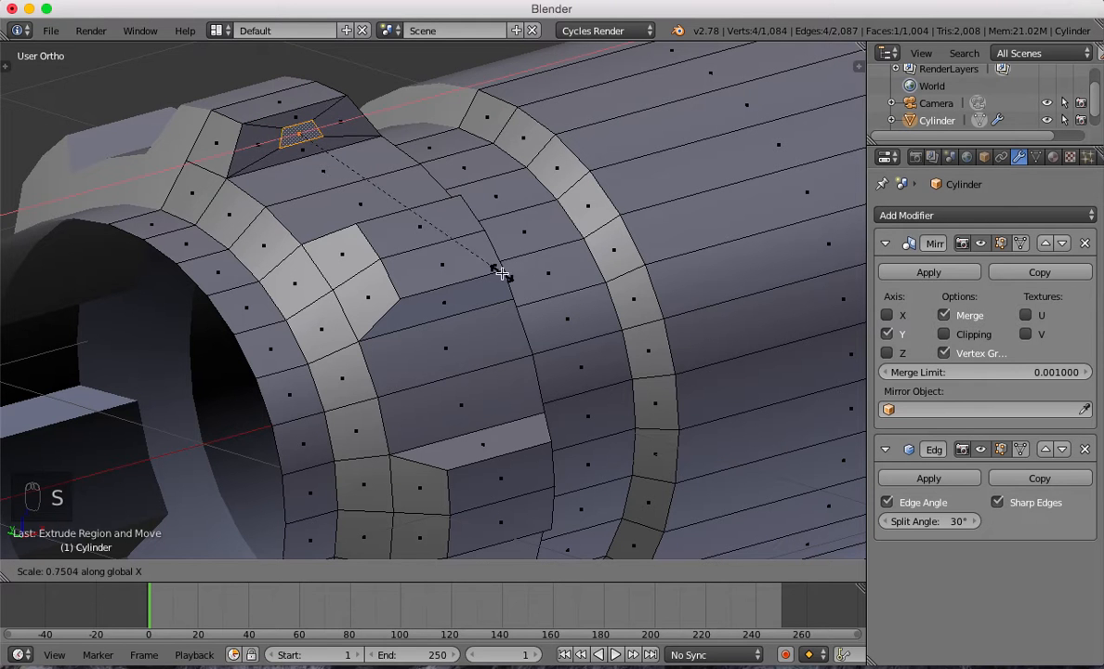
{"action": "left_click", "coordinate": [422, 238]}
Subdivide the inset face twice and delete the resulting faces to open a hole in the block's side.
{"action": "middle_click_drag", "start_coordinate": [412, 234], "coordinate": [464, 324], "text": "shift"}
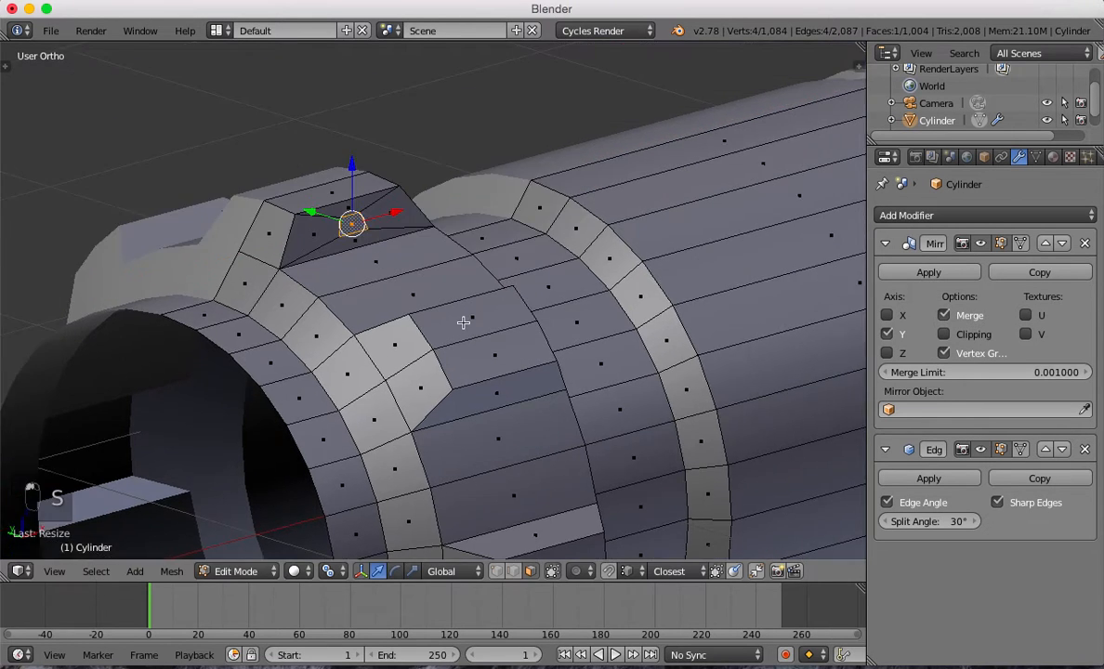
{"action": "scroll", "coordinate": [464, 326], "scroll_direction": "up", "scroll_amount": 5}
{"action": "middle_click_drag", "start_coordinate": [414, 296], "coordinate": [518, 373], "text": "shift"}
{"action": "scroll", "coordinate": [519, 373], "scroll_direction": "up", "scroll_amount": 3}
{"action": "middle_click_drag", "start_coordinate": [494, 328], "coordinate": [560, 395], "text": "shift"}
{"action": "scroll", "coordinate": [597, 375], "scroll_direction": "up", "scroll_amount": 2}
{"action": "scroll", "coordinate": [591, 376], "scroll_direction": "down", "scroll_amount": 2}
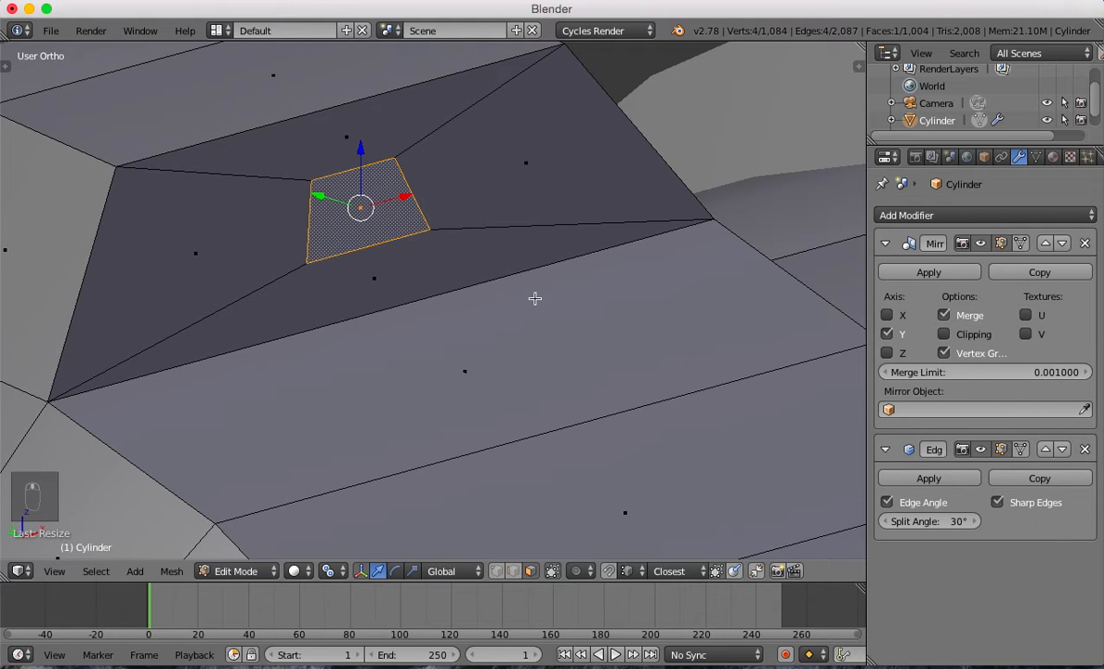
{"action": "key", "text": "w"}
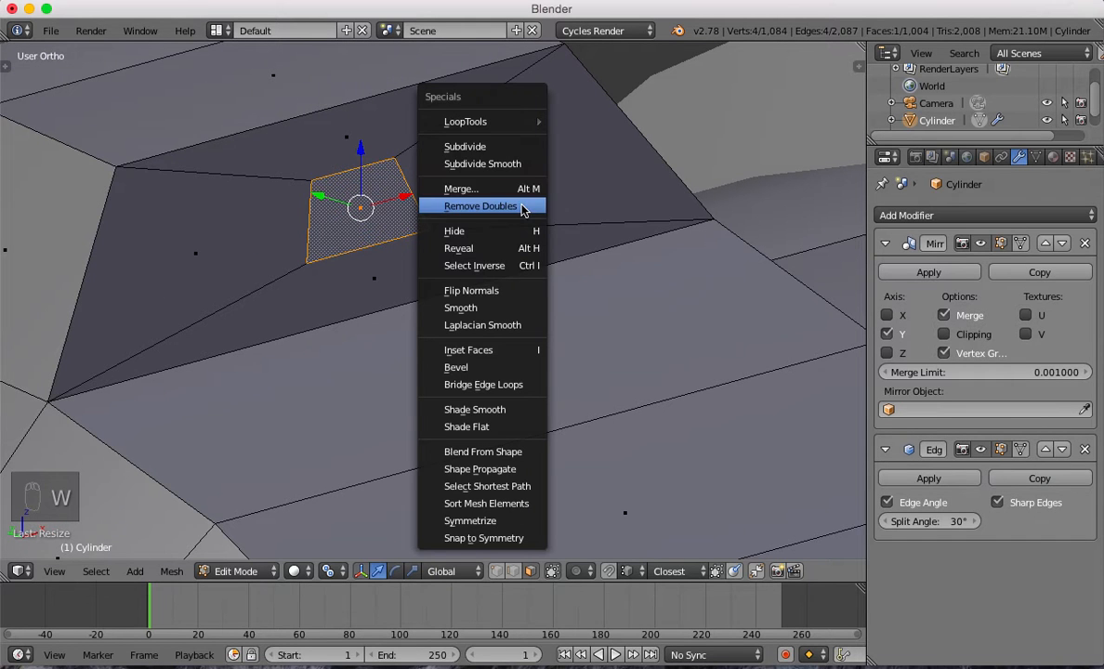
{"action": "left_click", "coordinate": [485, 148]}
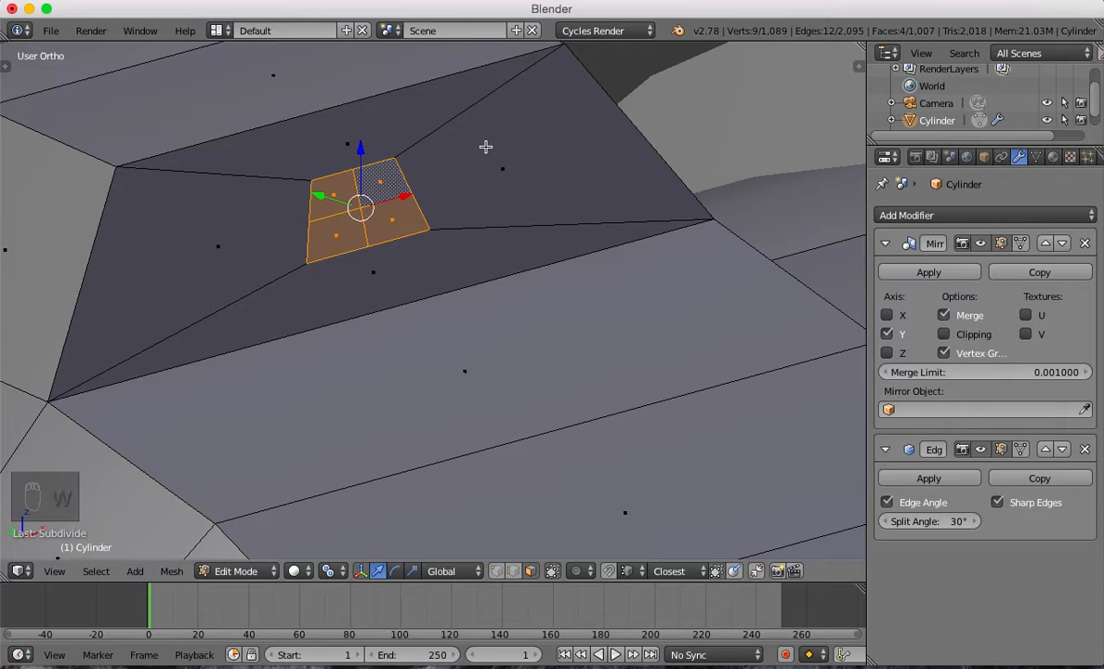
{"action": "key", "text": "w"}
{"action": "left_click", "coordinate": [490, 161]}
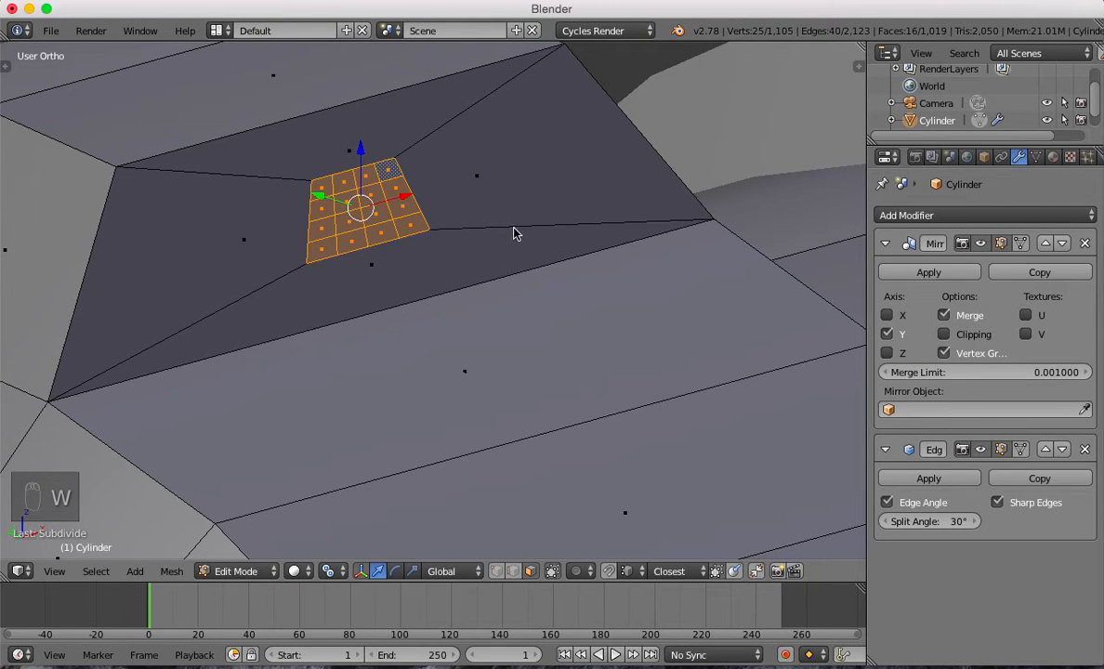
{"action": "key", "text": "x"}
{"action": "left_click", "coordinate": [497, 268]}
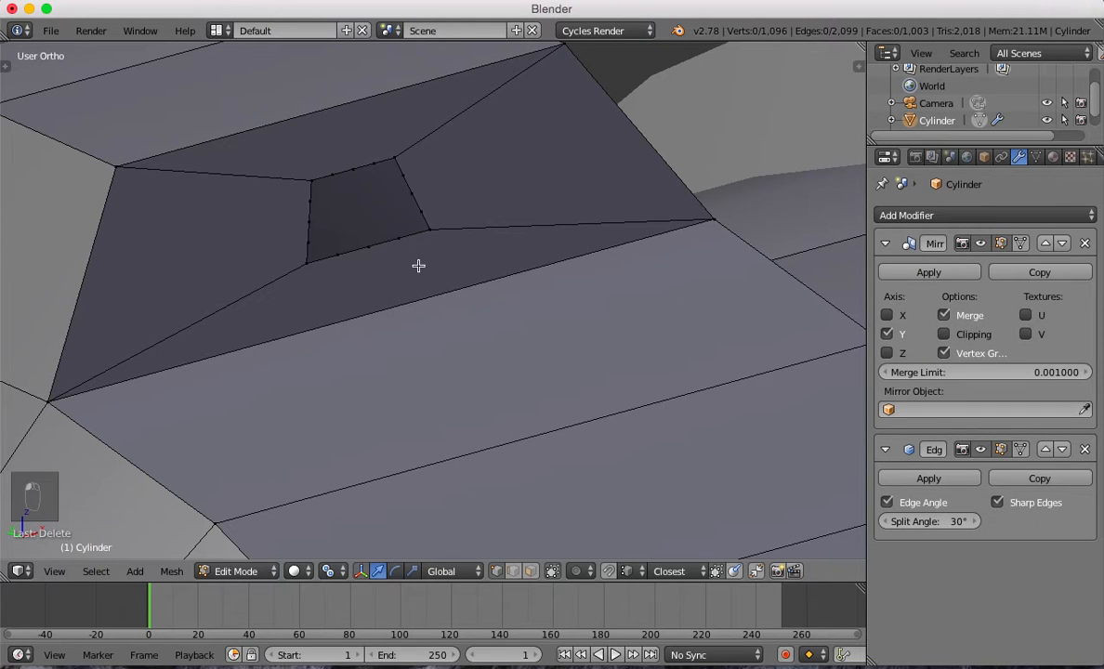
Select all four edges of the hole's boundary and round them into a circular outline with To Sphere.
{"action": "right_click", "coordinate": [355, 253], "text": "alt"}
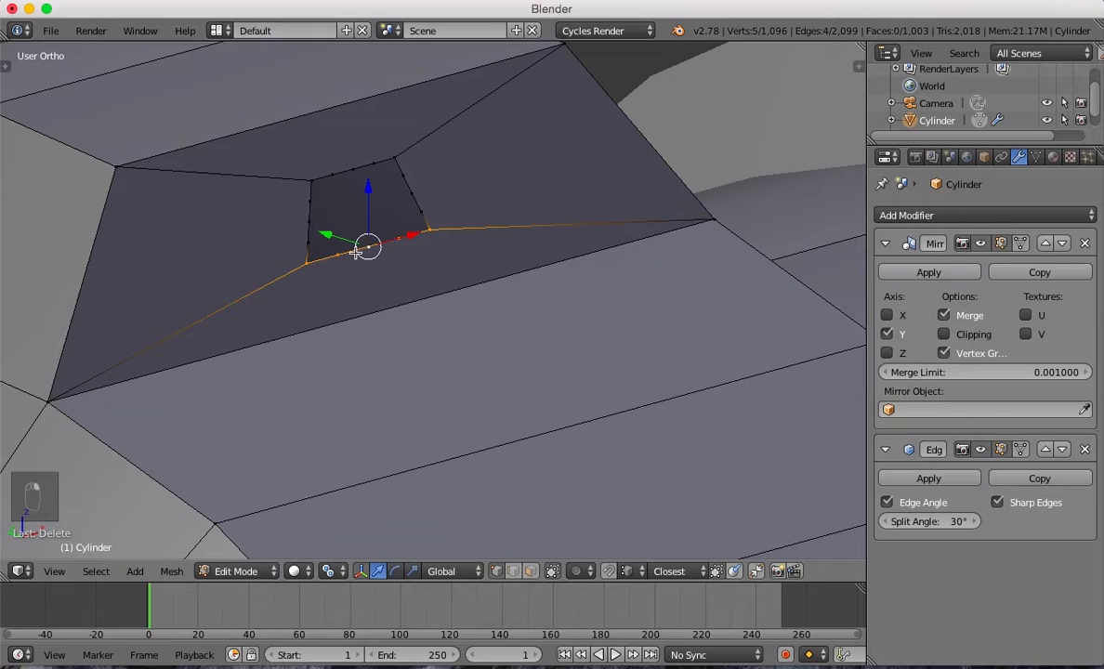
{"action": "right_click", "coordinate": [409, 186], "text": "alt+shift"}
{"action": "right_click", "coordinate": [344, 183], "text": "alt+shift"}
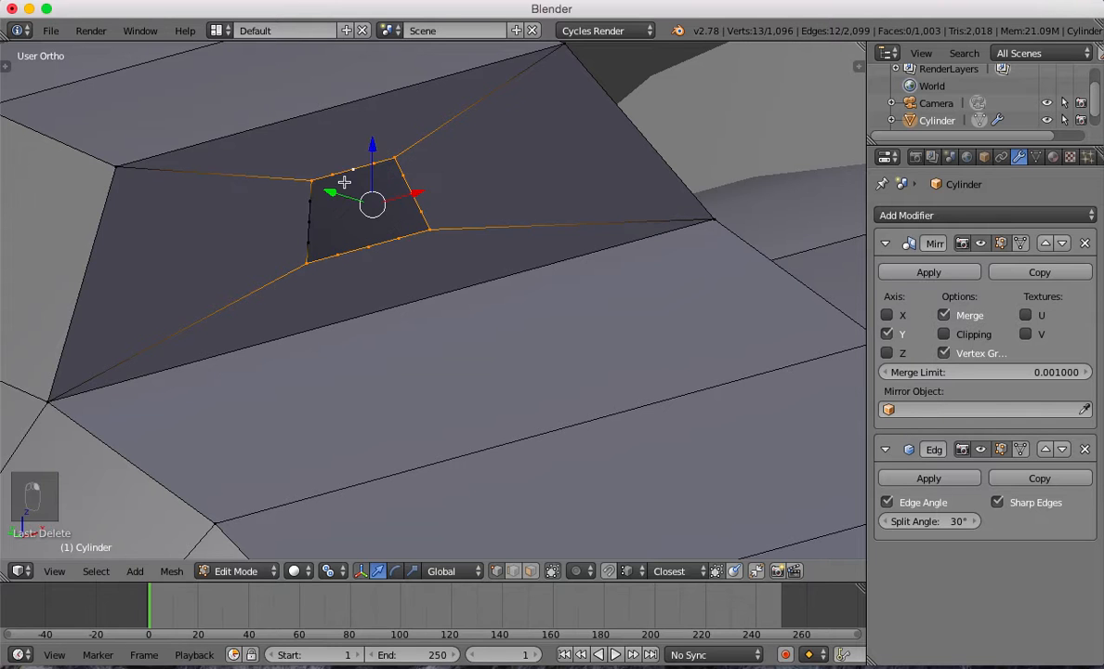
{"action": "right_click", "coordinate": [311, 209], "text": "alt+shift"}
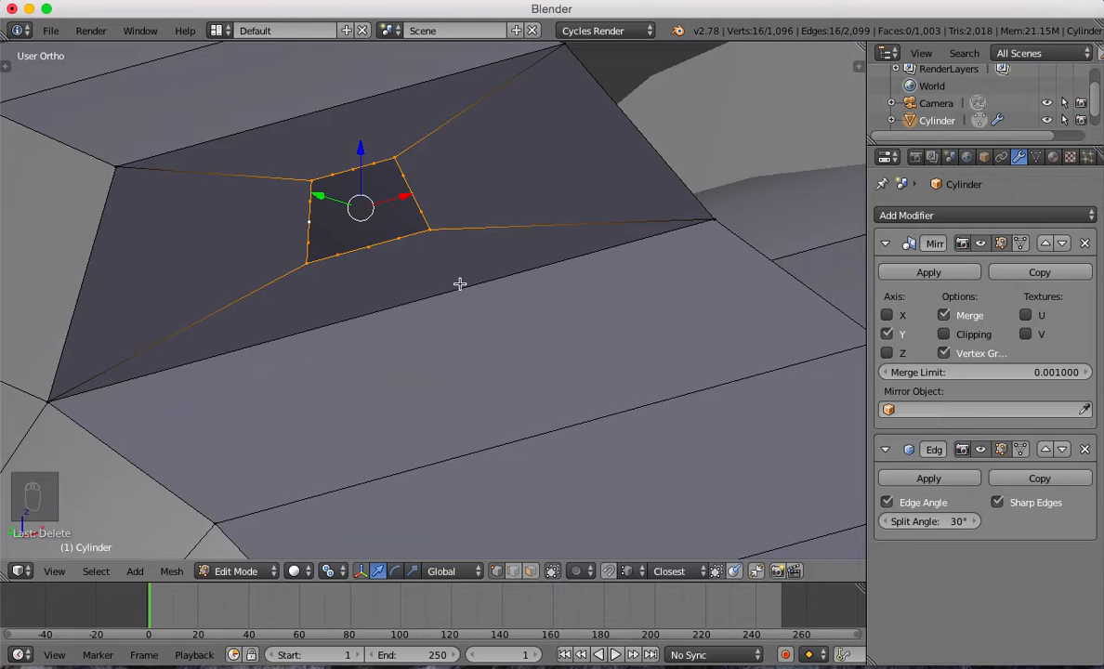
{"action": "key", "text": "alt+shift+s"}
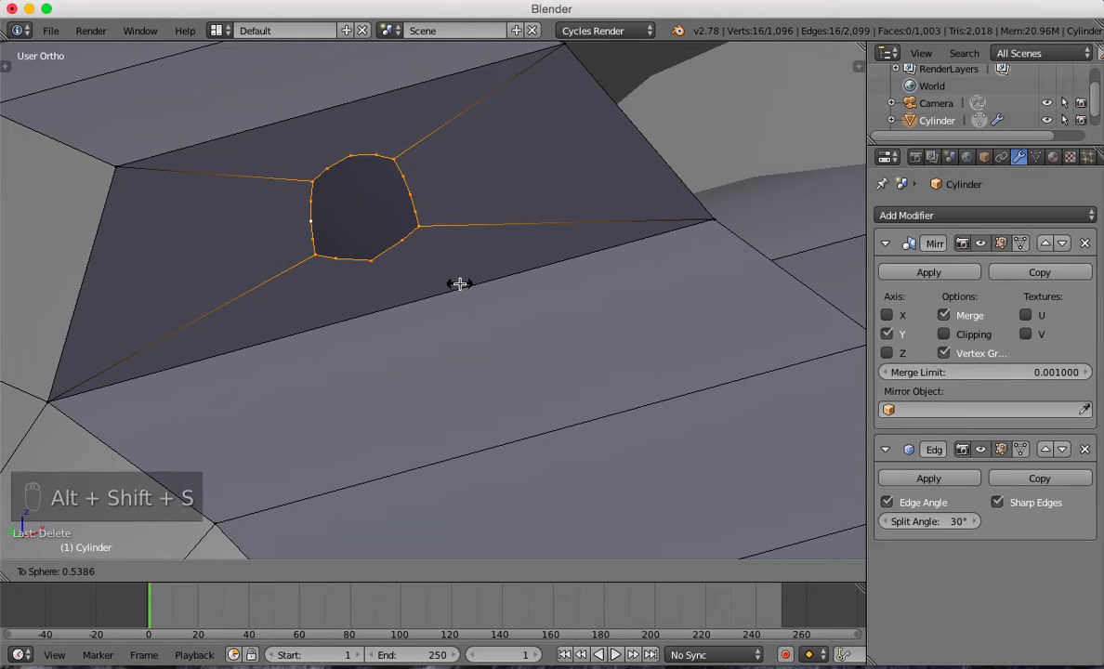
{"action": "left_click", "coordinate": [458, 285]}
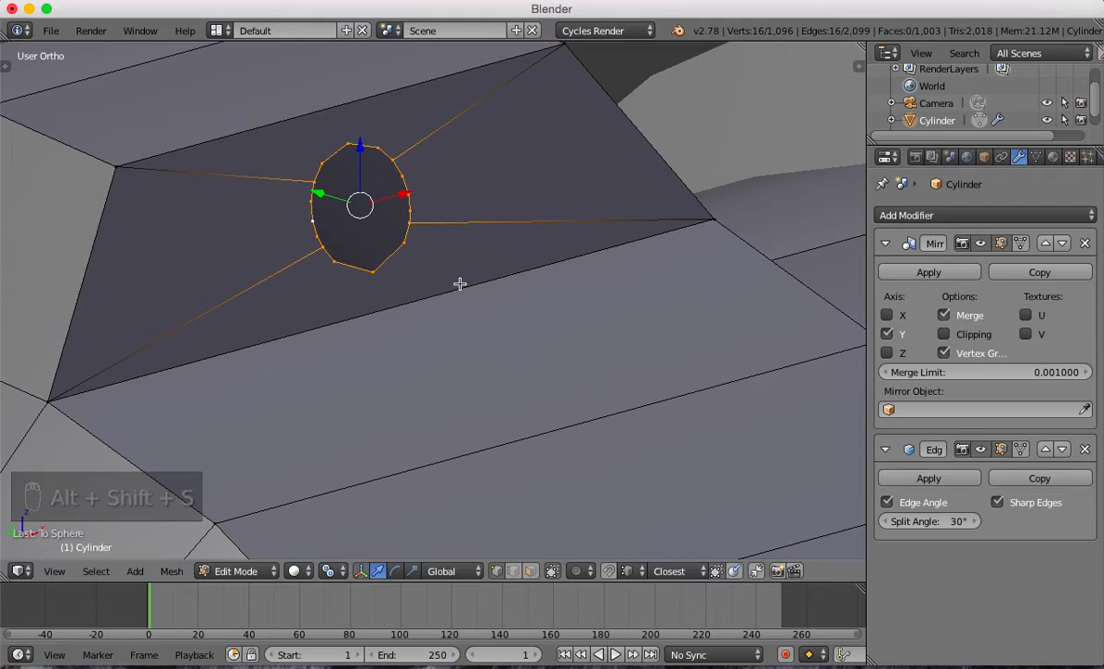
Scale the hole's outline on the collar block in Normal orientation to make its oval shape rounder.
{"action": "middle_click_drag", "start_coordinate": [458, 285], "coordinate": [522, 379]}
{"action": "scroll", "coordinate": [508, 376], "scroll_direction": "down", "scroll_amount": 2}
{"action": "scroll", "coordinate": [507, 390], "scroll_direction": "up", "scroll_amount": 2}
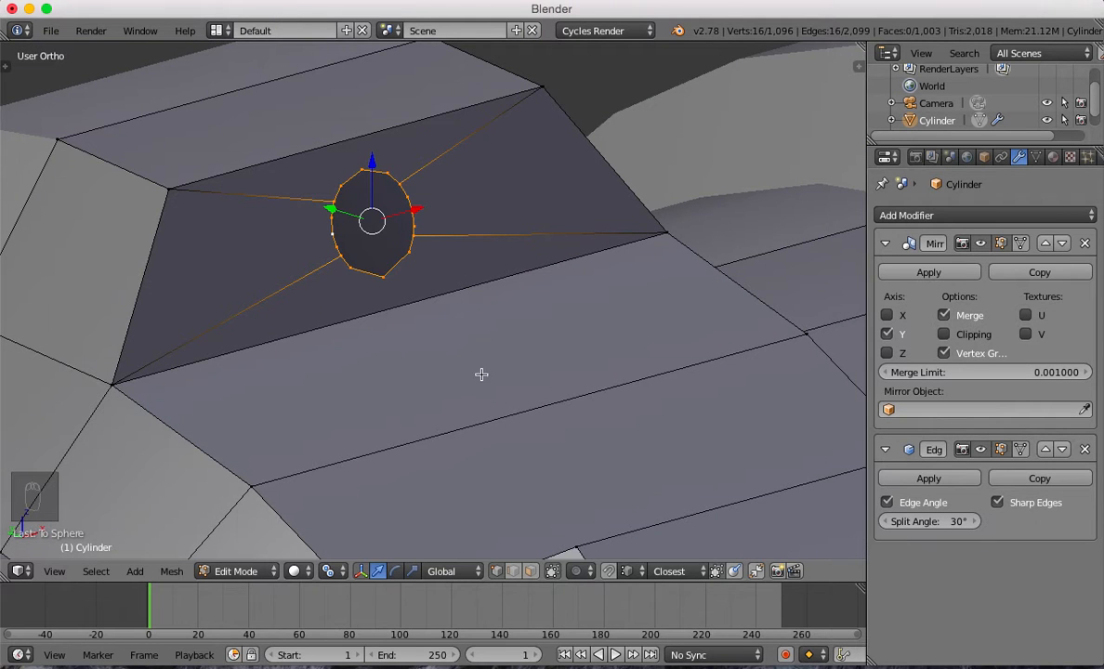
{"action": "middle_click_drag", "start_coordinate": [515, 410], "coordinate": [539, 402]}
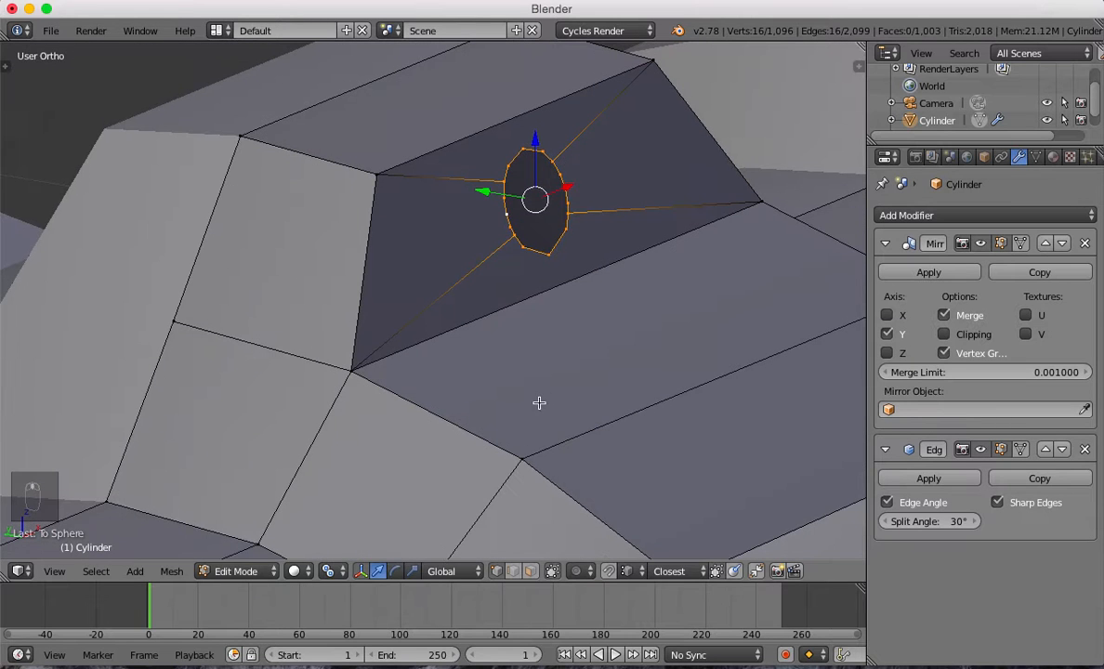
{"action": "middle_click_drag", "start_coordinate": [615, 414], "coordinate": [615, 415]}
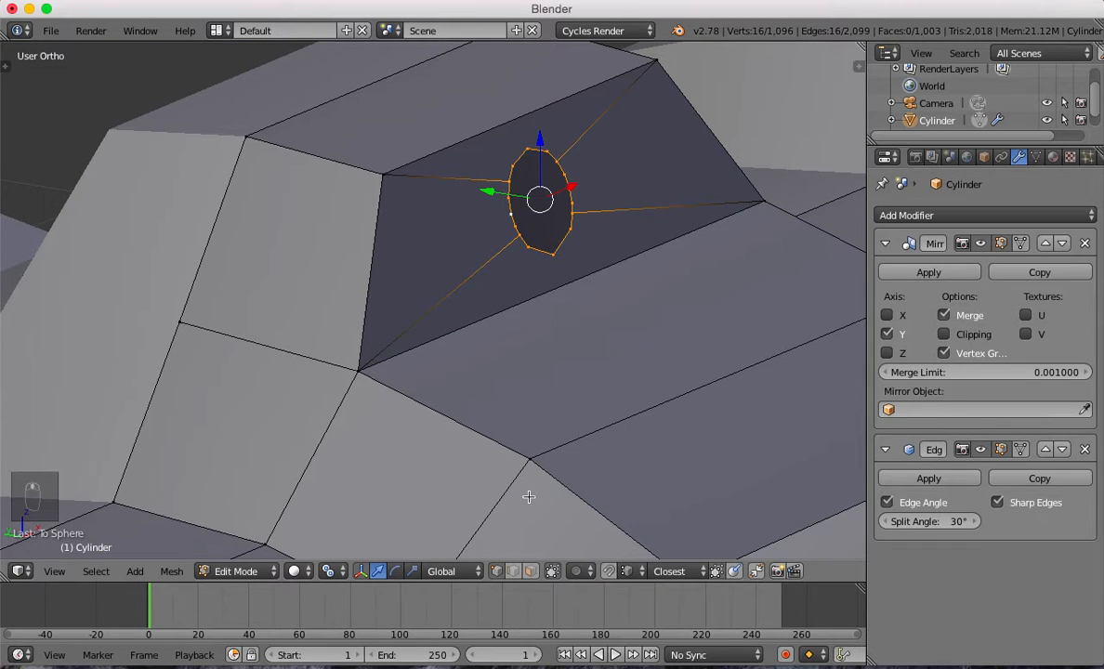
{"action": "left_click", "coordinate": [454, 571]}
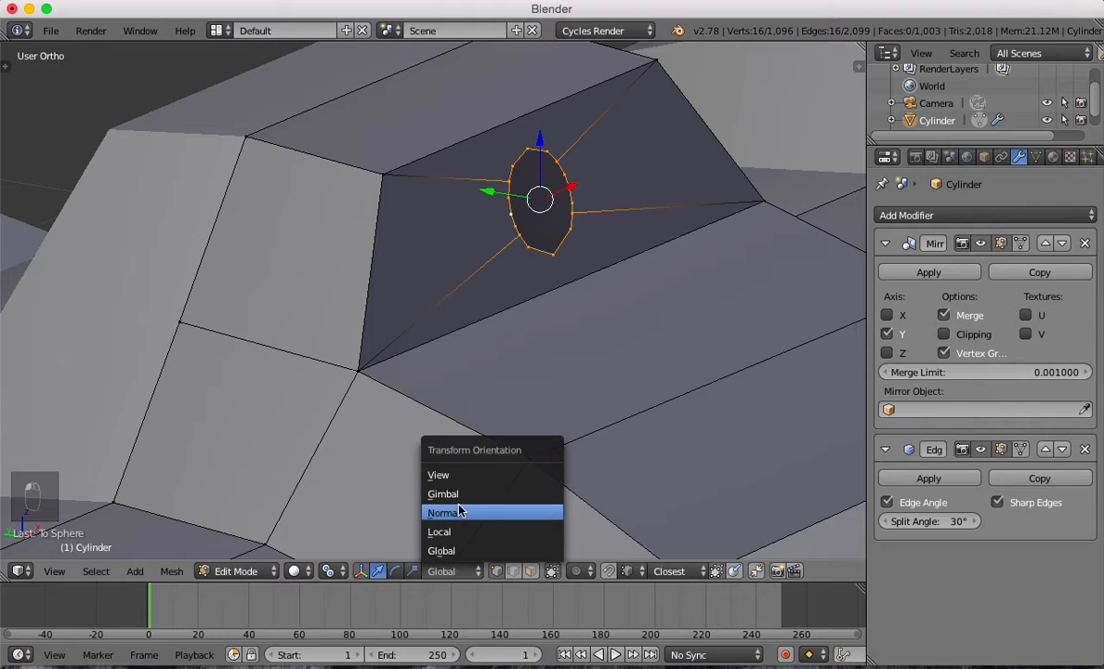
{"action": "left_click", "coordinate": [456, 515]}
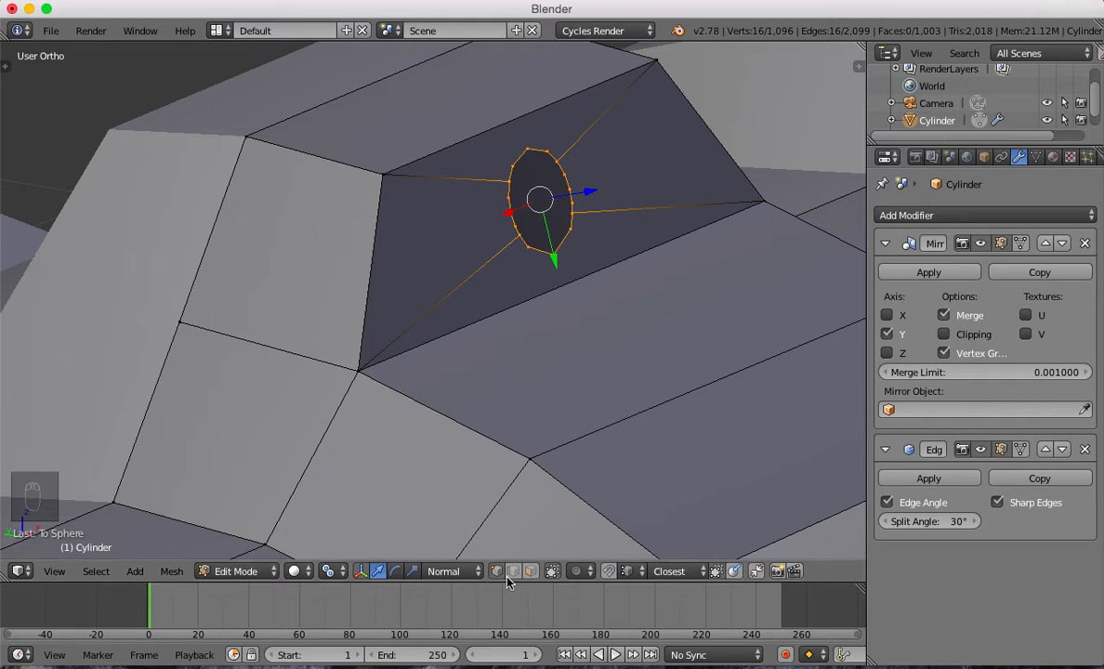
{"action": "left_click", "coordinate": [415, 572]}
{"action": "left_click_drag", "start_coordinate": [558, 264], "coordinate": [566, 273]}
{"action": "key", "text": "super+z"}
{"action": "left_click_drag", "start_coordinate": [594, 191], "coordinate": [515, 213]}
{"action": "middle_click_drag", "start_coordinate": [598, 247], "coordinate": [574, 264]}
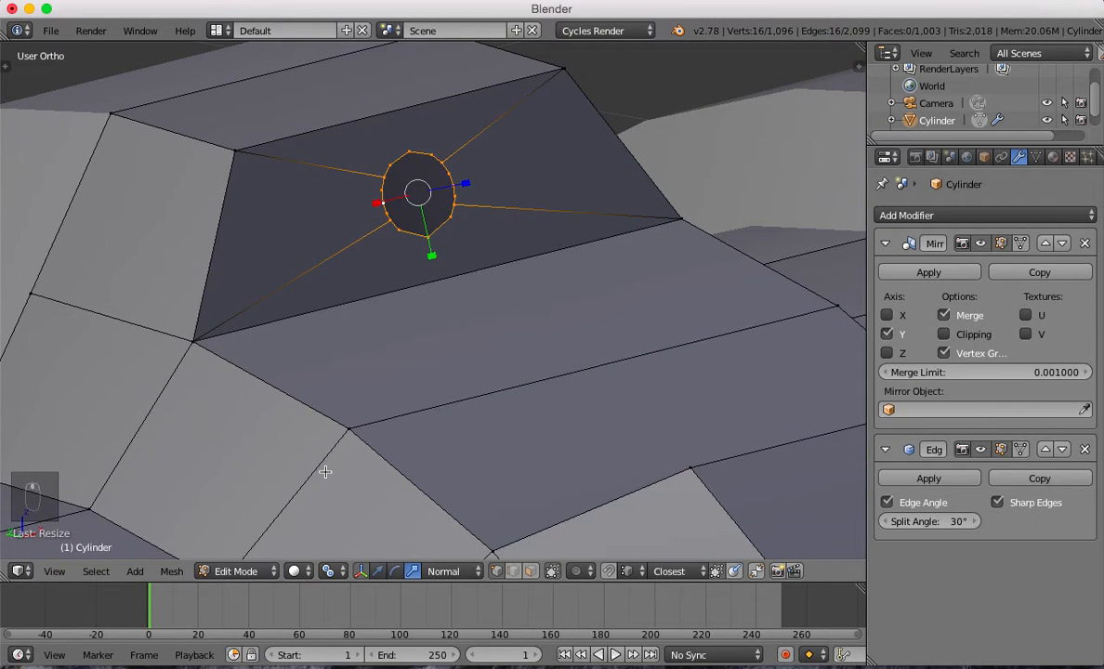
Return the transform orientation to Global with the move manipulator, and even out the hole's boundary vertices with LoopTools Space.
{"action": "left_click", "coordinate": [437, 571]}
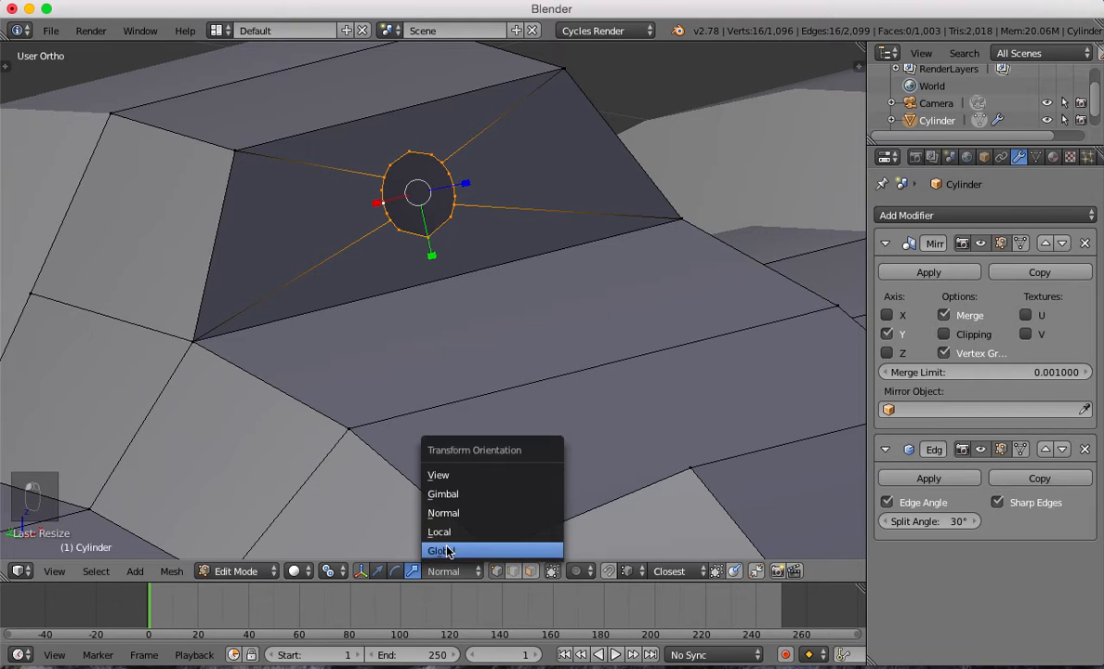
{"action": "left_click", "coordinate": [438, 551]}
{"action": "left_click", "coordinate": [377, 571]}
{"action": "middle_click_drag", "start_coordinate": [450, 238], "coordinate": [471, 361], "text": "shift"}
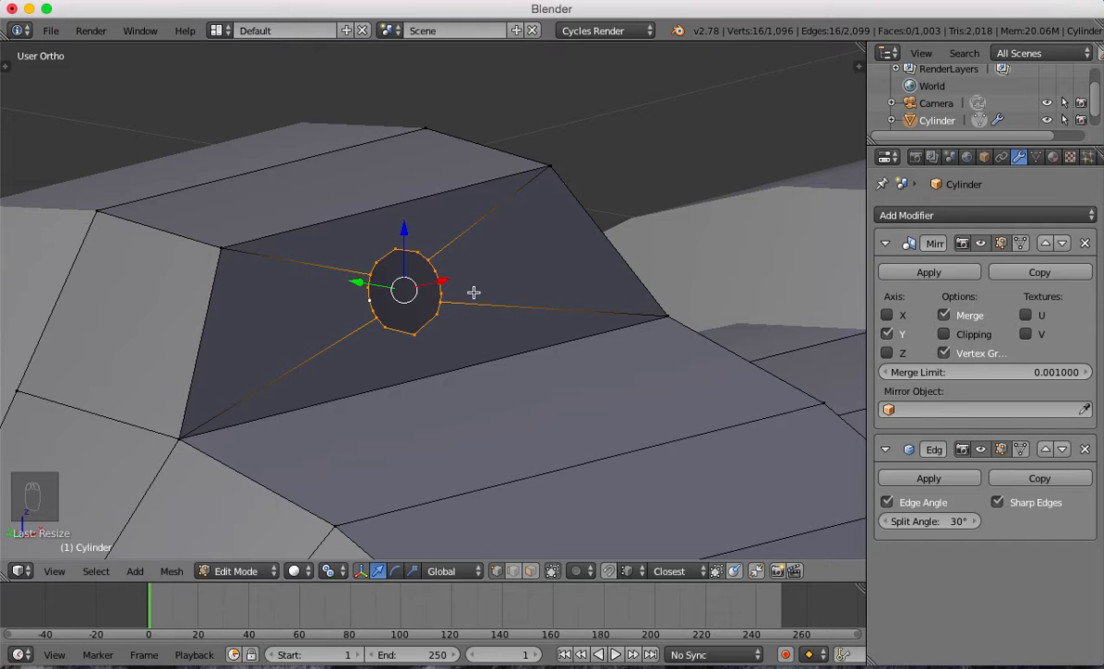
{"action": "key", "text": "w"}
{"action": "mouse_move", "coordinate": [474, 232]}
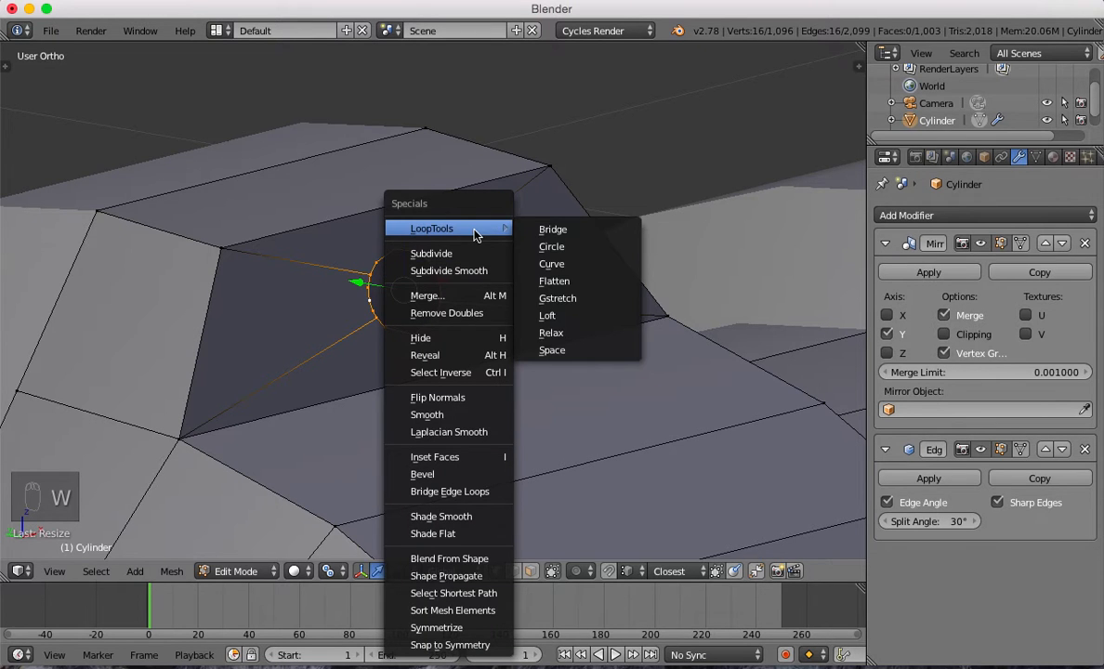
{"action": "left_click", "coordinate": [558, 350]}
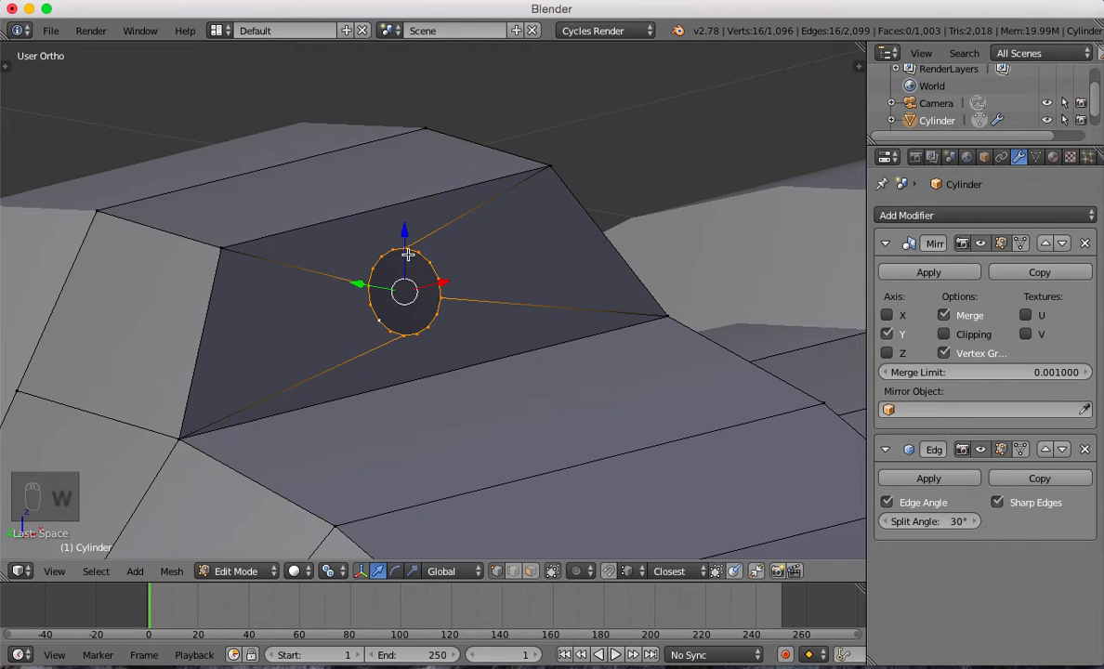
{"action": "middle_click_drag", "start_coordinate": [504, 280], "coordinate": [510, 288]}
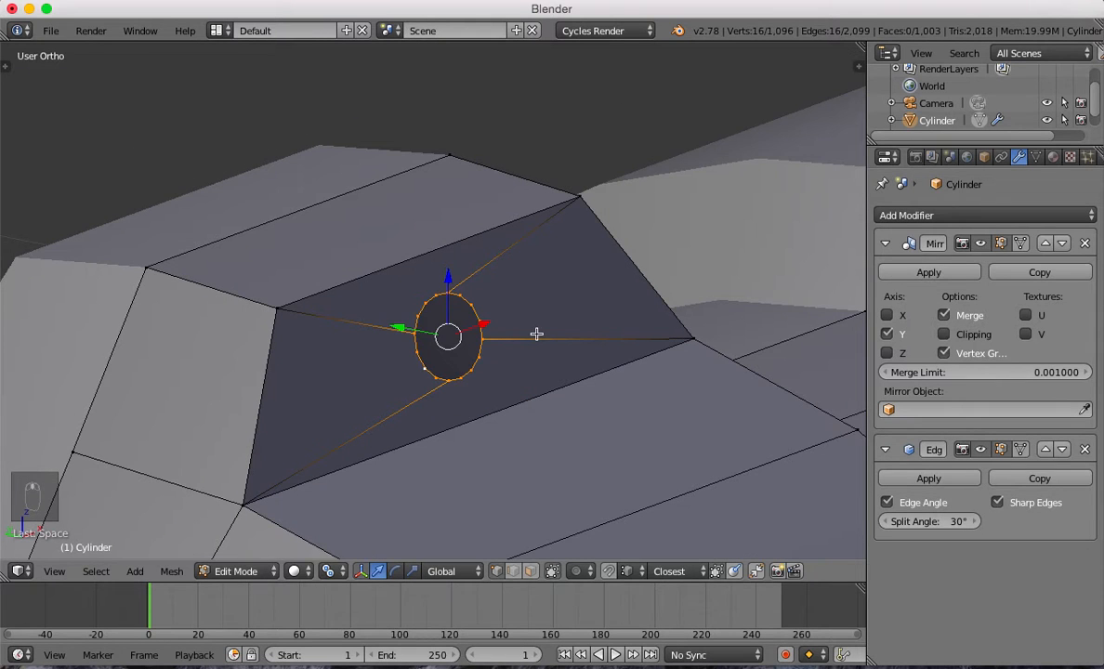
{"action": "key", "text": "r"}
{"action": "key", "text": "y"}
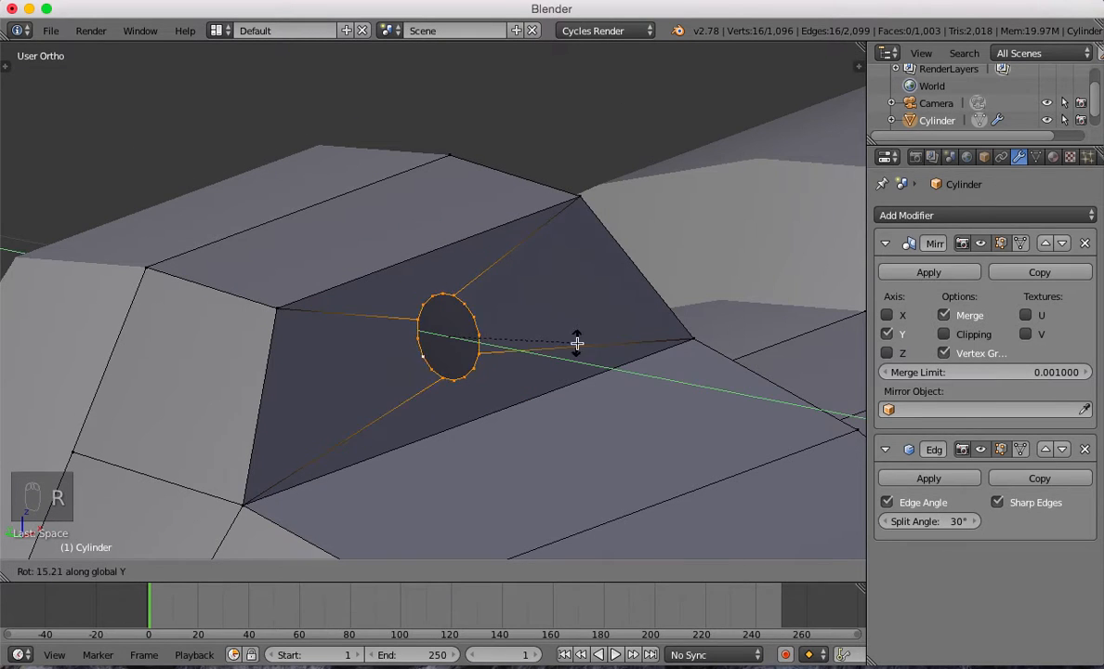
{"action": "right_click", "coordinate": [581, 347]}
Extrude the hole's boundary loop outward along the global Y axis to form a round tube projecting from the block.
{"action": "middle_click_drag", "start_coordinate": [581, 348], "coordinate": [521, 360]}
{"action": "key", "text": "Tab"}
{"action": "middle_click_drag", "start_coordinate": [401, 323], "coordinate": [456, 320]}
{"action": "key", "text": "Tab"}
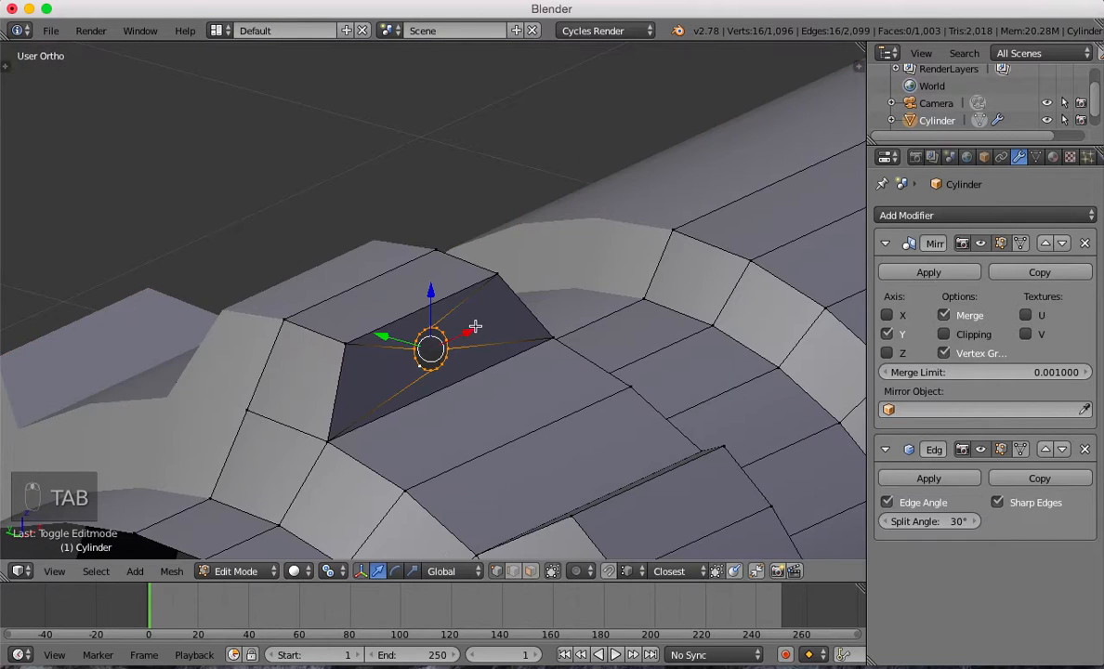
{"action": "key", "text": "KP_3"}
{"action": "key", "text": "ctrl+KP_3"}
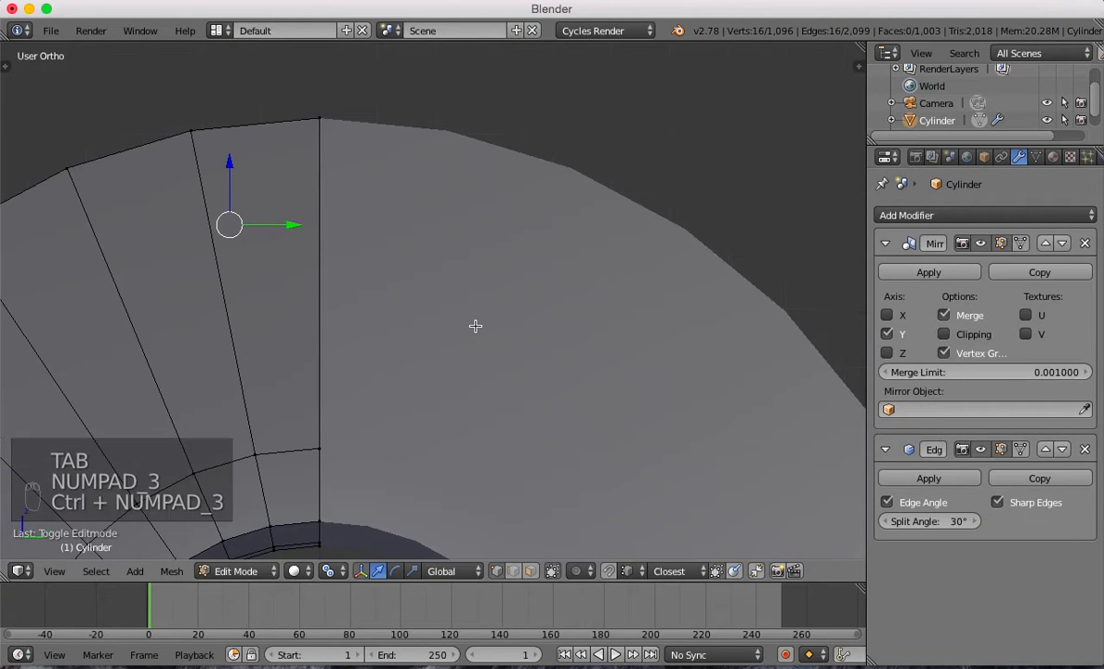
{"action": "middle_click_drag", "start_coordinate": [676, 236], "coordinate": [516, 270], "text": "shift"}
{"action": "scroll", "coordinate": [517, 270], "scroll_direction": "down", "scroll_amount": 2}
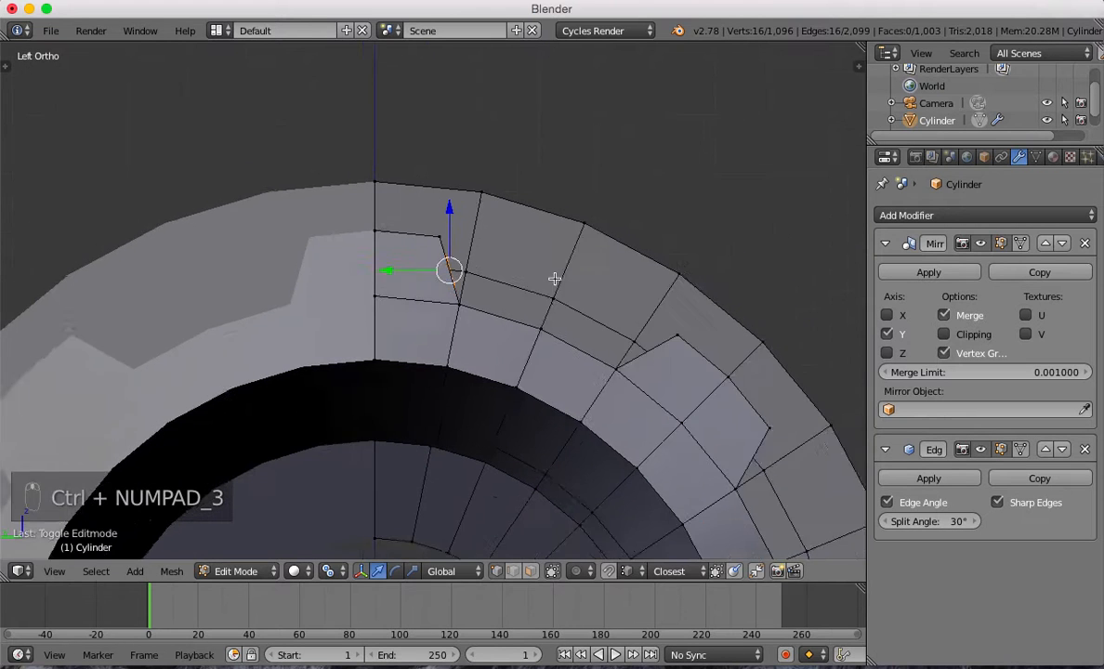
{"action": "key", "text": "e"}
{"action": "key", "text": "y"}
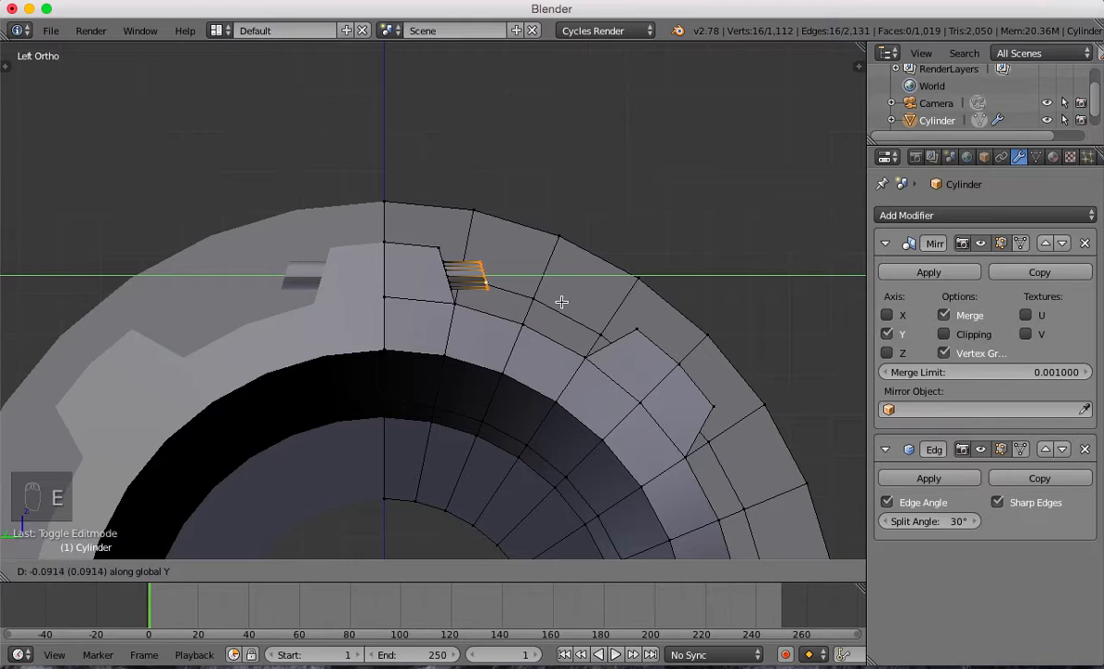
{"action": "left_click", "coordinate": [639, 286]}
Select the top vertex at the tube's open end and snap the 3D cursor to it.
{"action": "scroll", "coordinate": [573, 302], "scroll_direction": "right", "scroll_amount": 3}
{"action": "scroll", "coordinate": [580, 336], "scroll_direction": "up", "scroll_amount": 6}
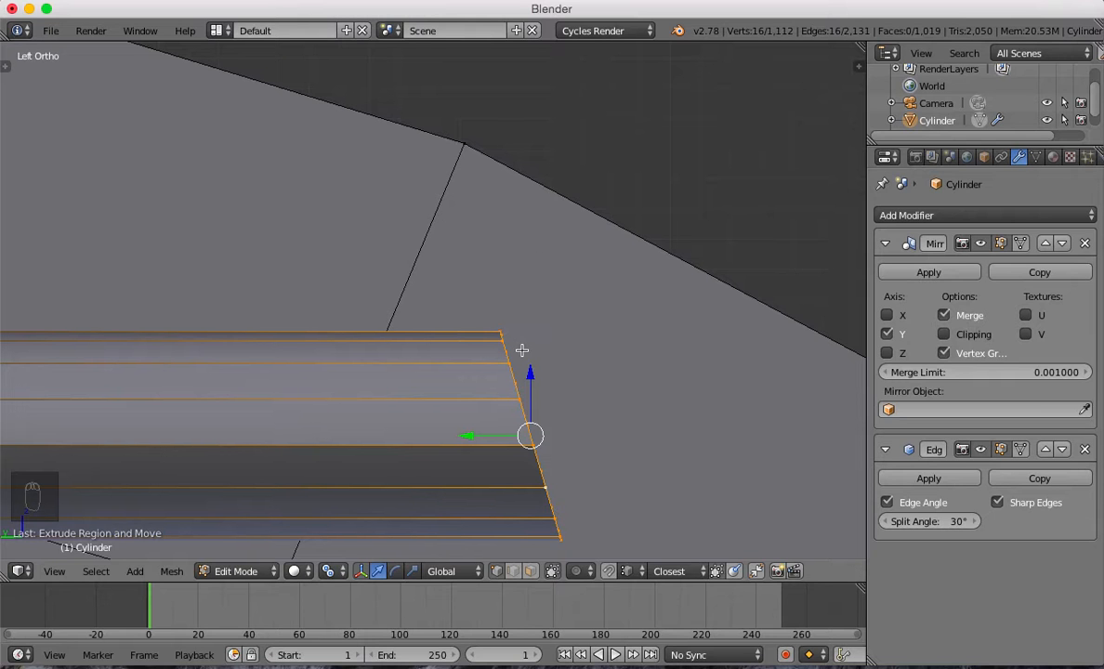
{"action": "middle_click_drag", "start_coordinate": [507, 331], "coordinate": [478, 365]}
{"action": "right_click", "coordinate": [306, 447]}
{"action": "key", "text": "KP_3"}
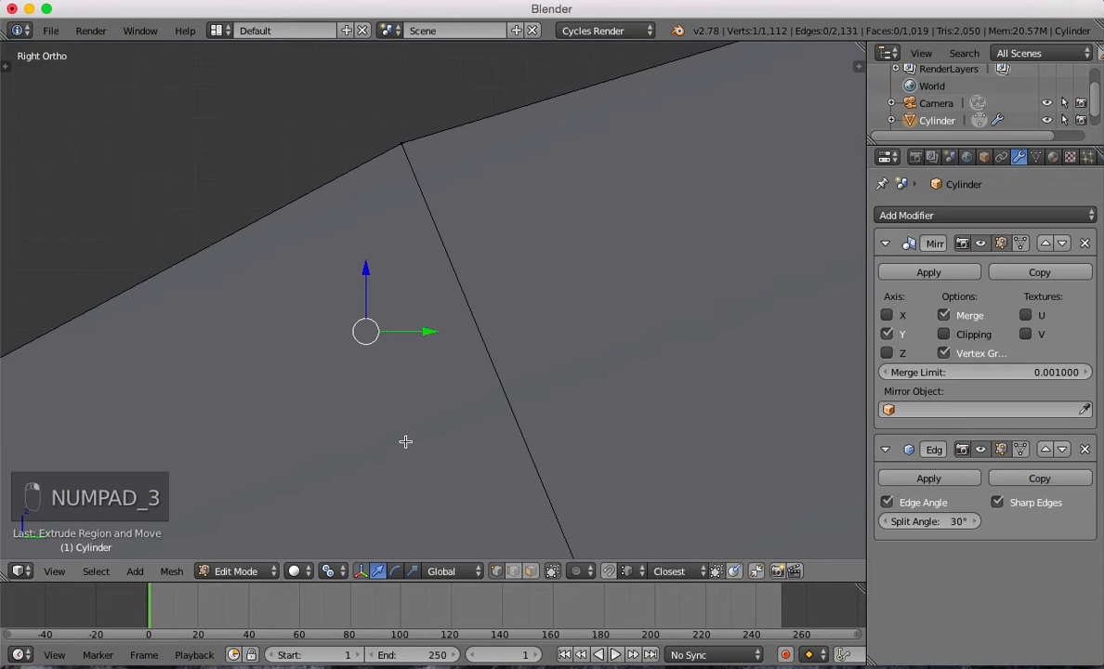
{"action": "key", "text": "KP_1"}
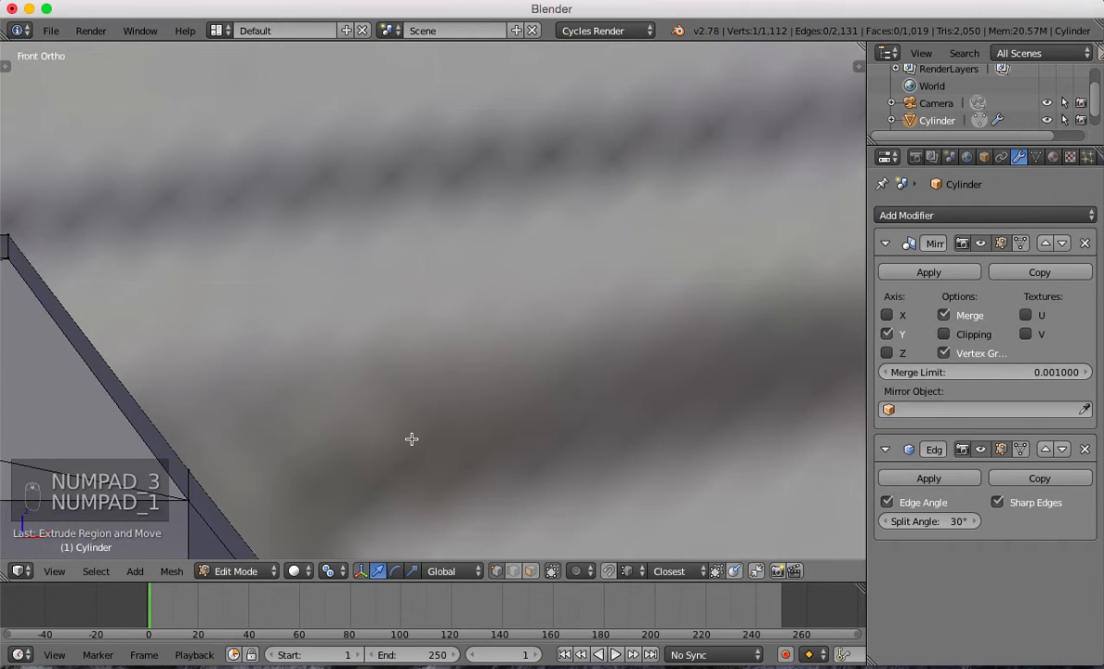
{"action": "key", "text": "ctrl+KP_3"}
{"action": "middle_click_drag", "start_coordinate": [544, 350], "coordinate": [515, 361]}
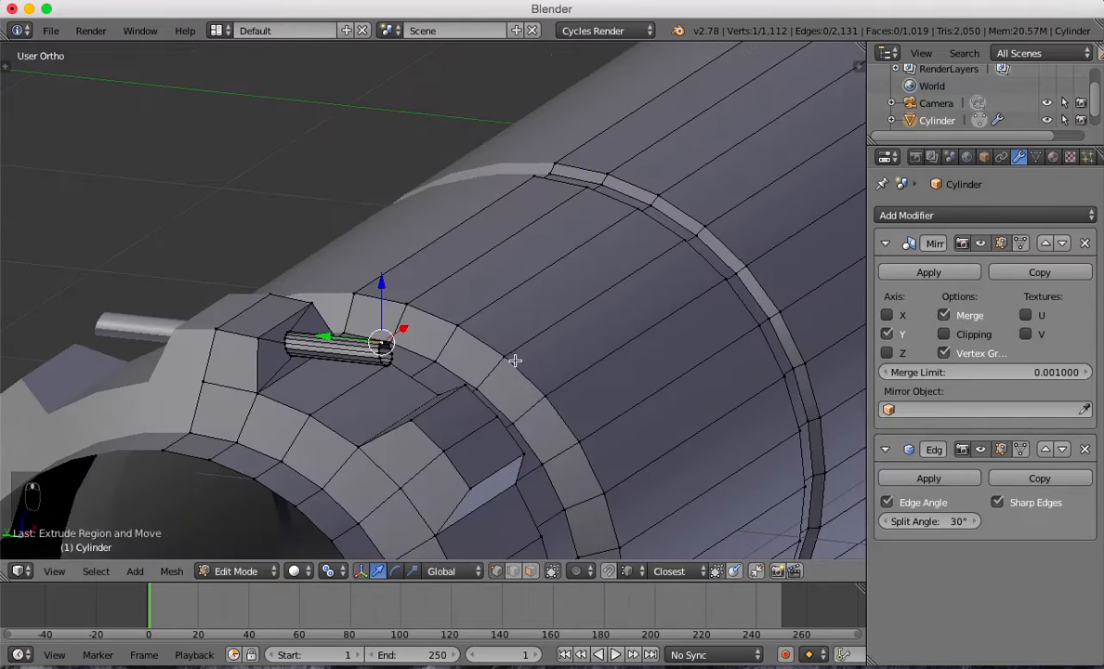
{"action": "left_click", "coordinate": [327, 570]}
{"action": "scroll", "coordinate": [468, 378], "scroll_direction": "up", "scroll_amount": 4}
{"action": "key", "text": "shift+s"}
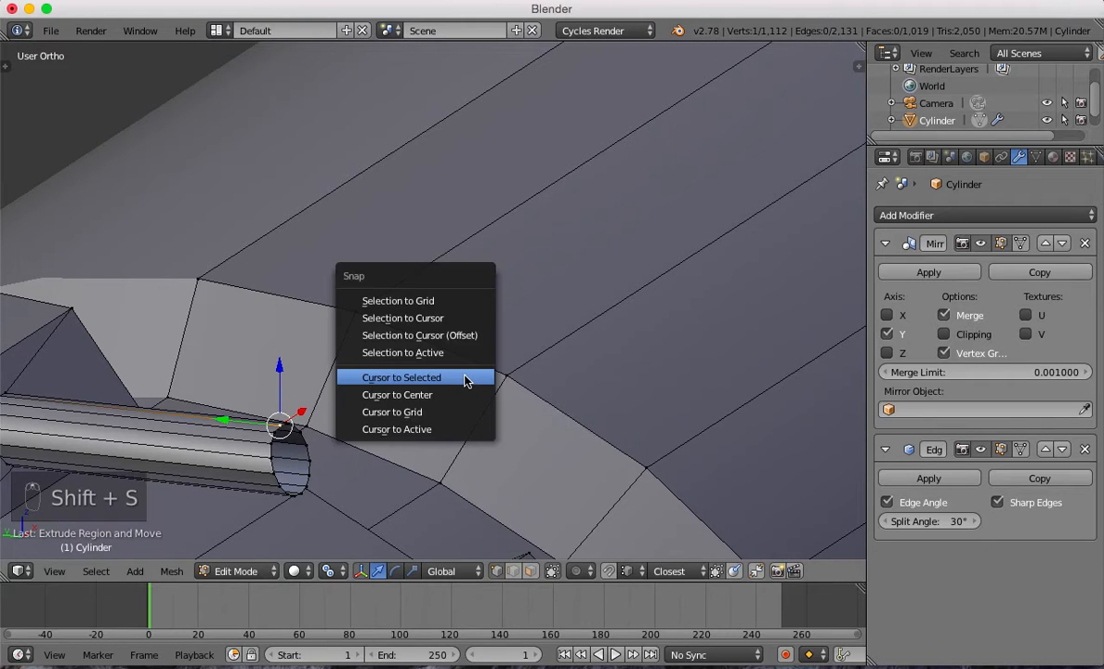
{"action": "left_click", "coordinate": [466, 380]}
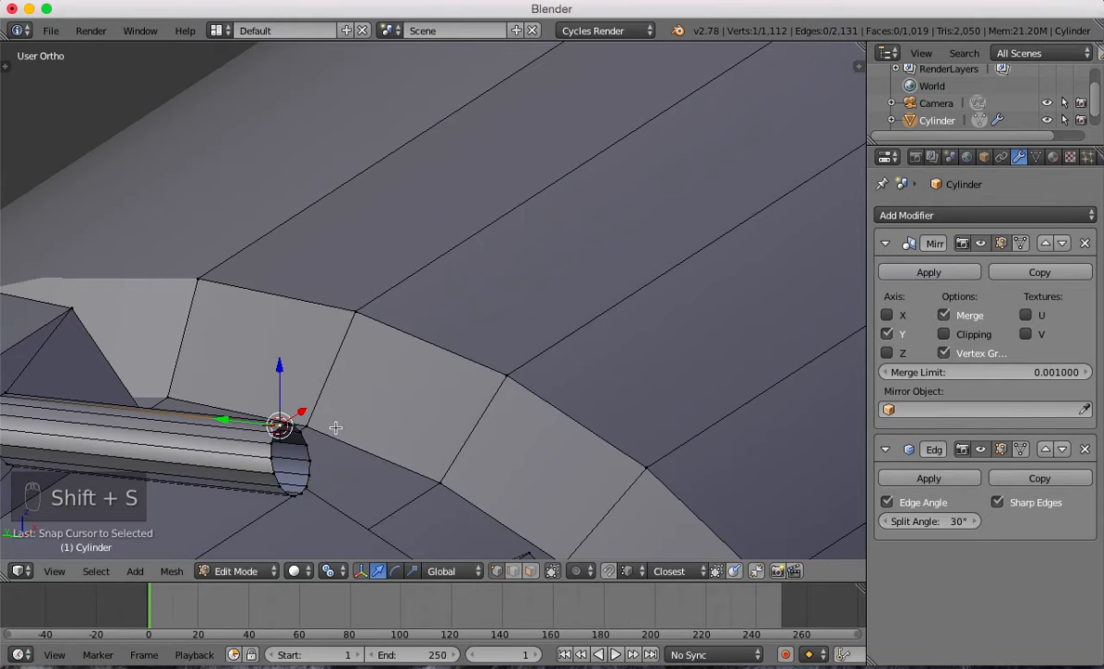
Switch to the left orthographic view and set the pivot point to 3D Cursor.
{"action": "key", "text": "KP_3"}
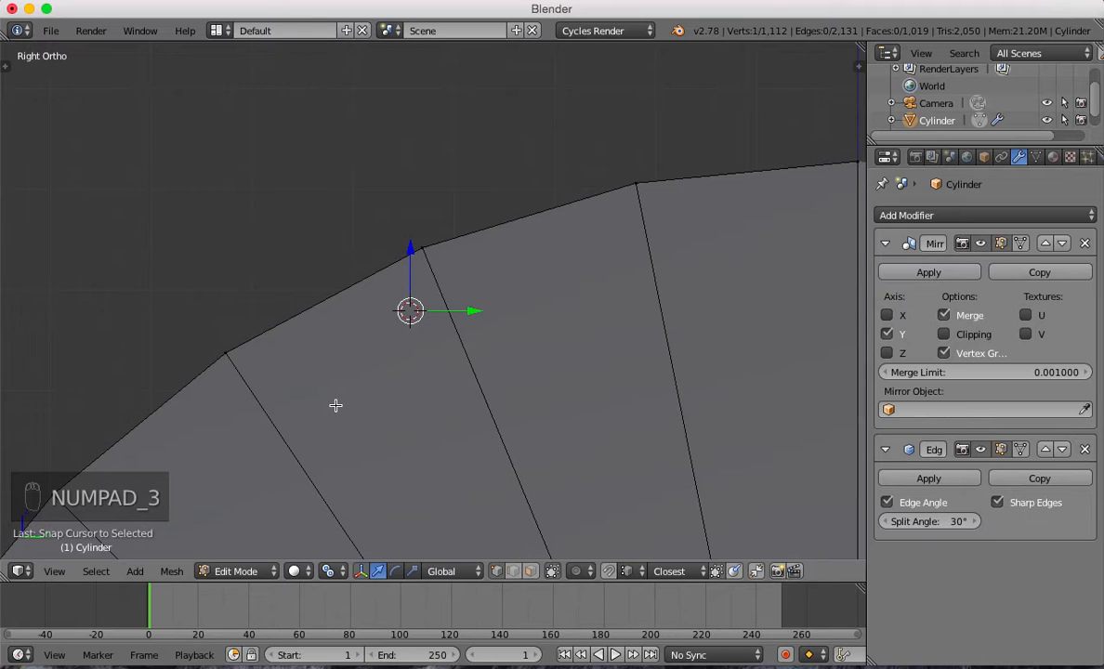
{"action": "key", "text": "ctrl+KP_3"}
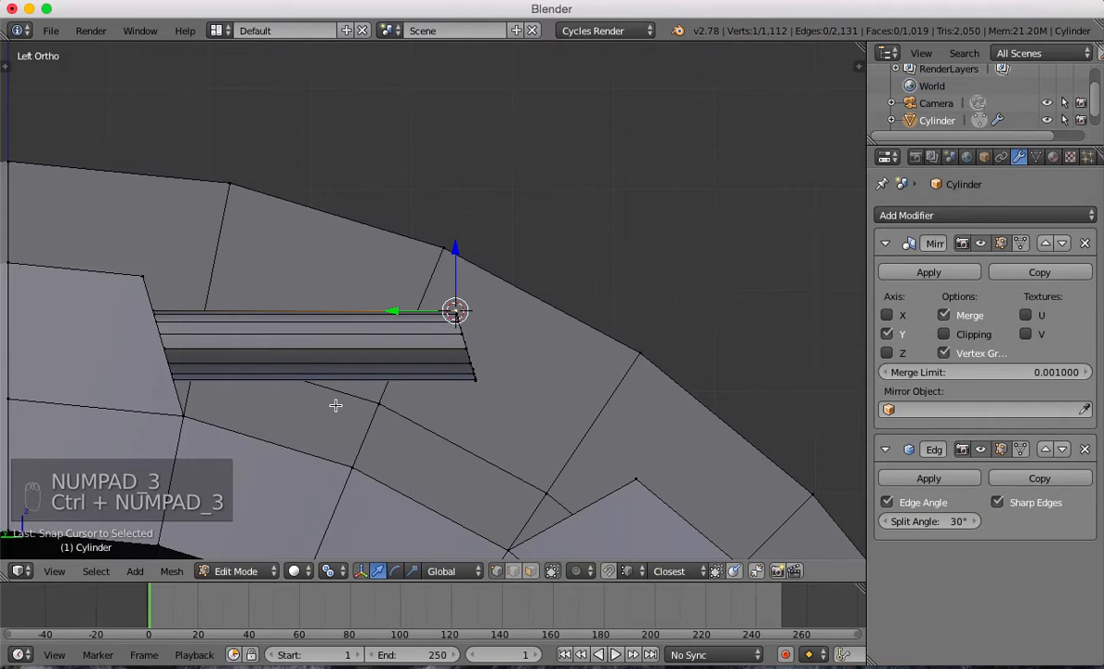
{"action": "left_click", "coordinate": [333, 572]}
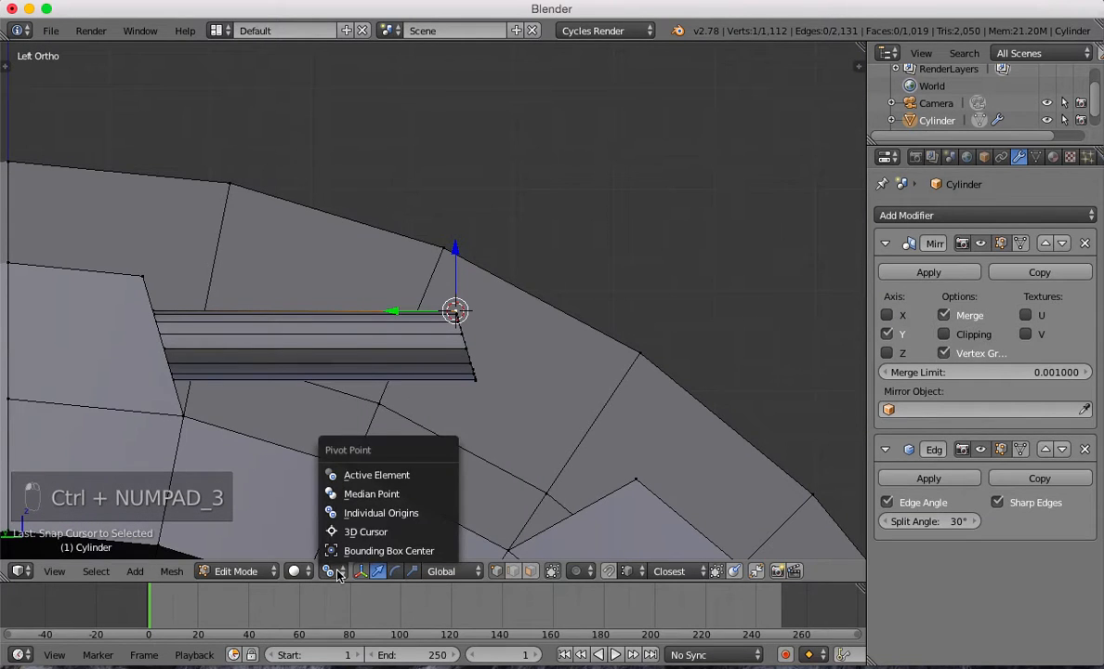
{"action": "left_click", "coordinate": [353, 532]}
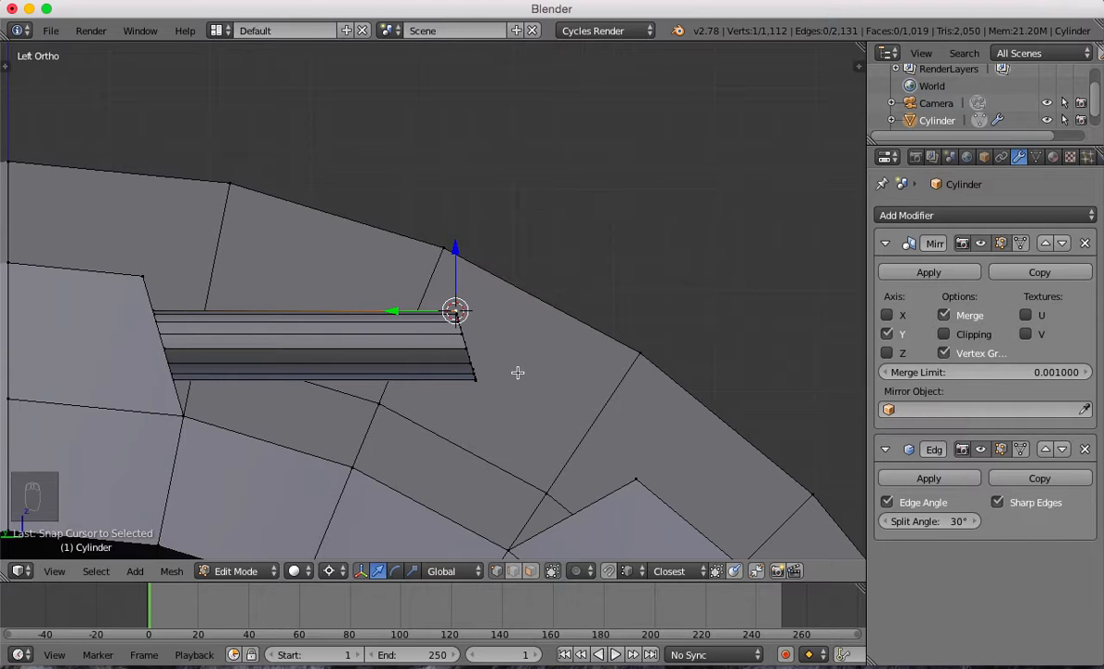
Select the edge loop at the tube's open end and spin it around the 3D cursor in the left view.
{"action": "right_click", "coordinate": [467, 355], "text": "alt"}
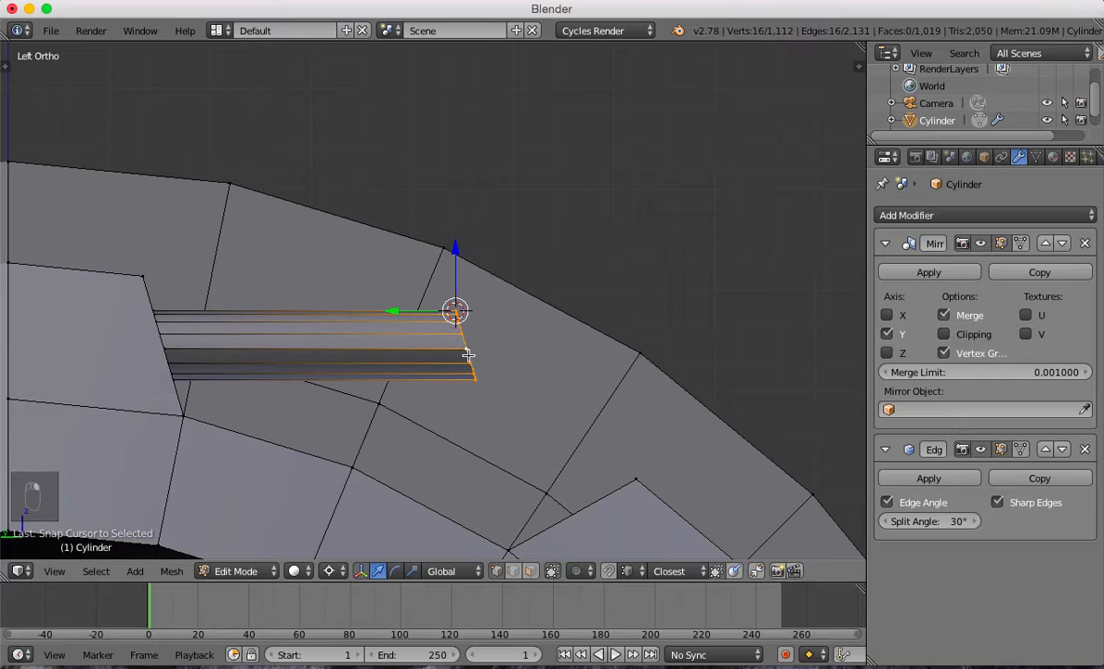
{"action": "middle_click_drag", "start_coordinate": [511, 393], "coordinate": [495, 398]}
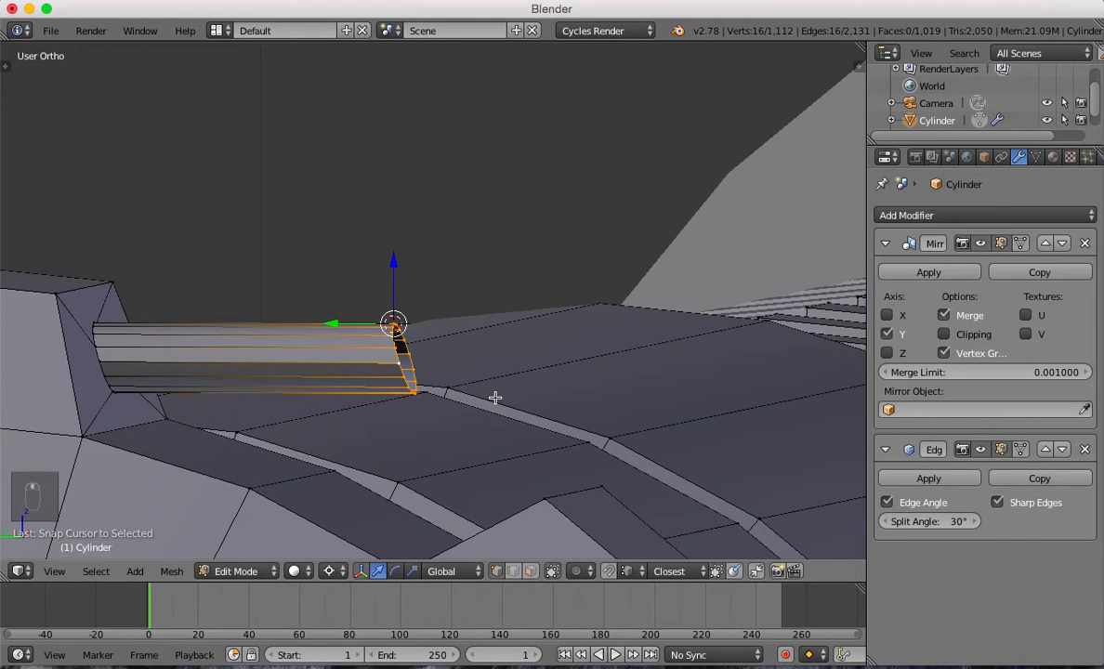
{"action": "key", "text": "ctrl+KP_3"}
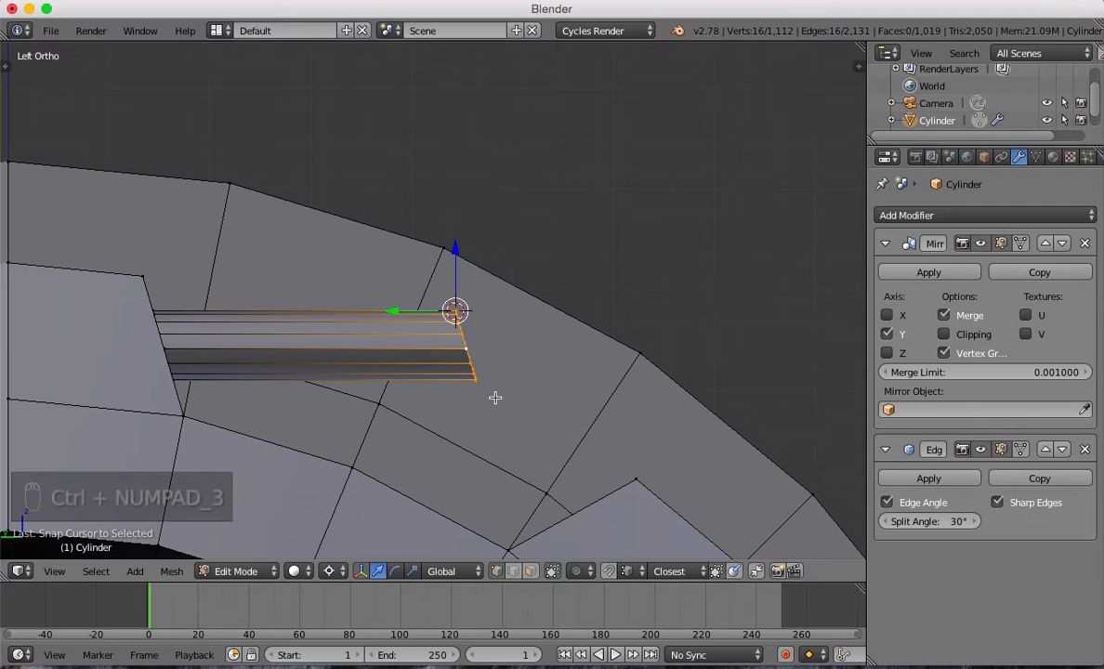
{"action": "key", "text": "alt+r"}
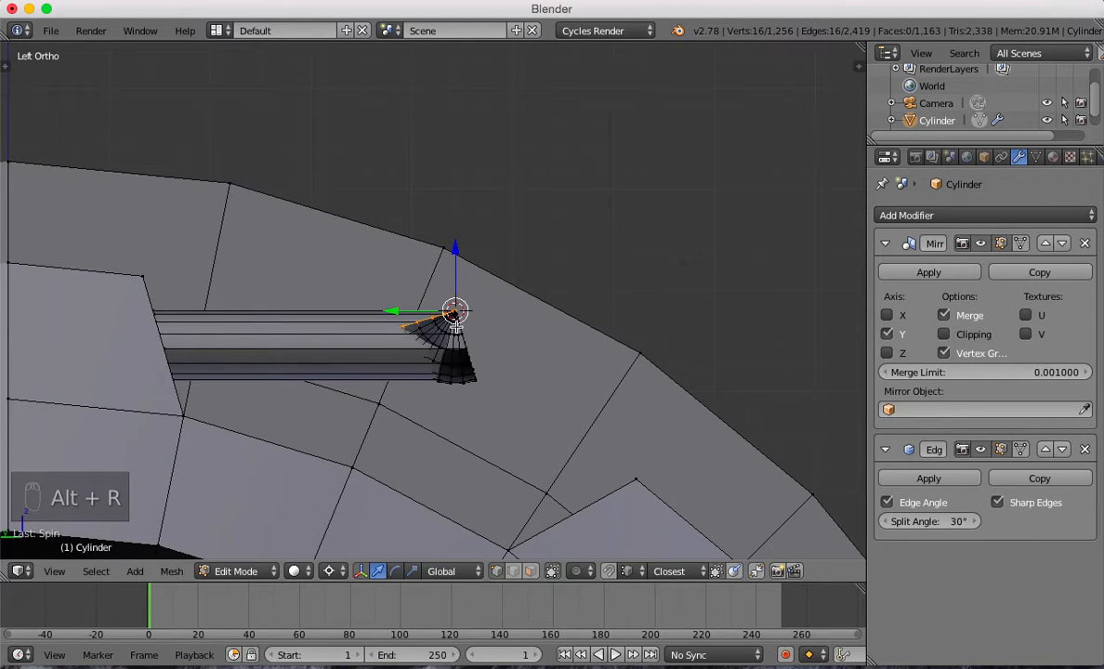
Set the Spin angle to -90° so the tube's end bends upward, away from the block.
{"action": "key", "text": "t"}
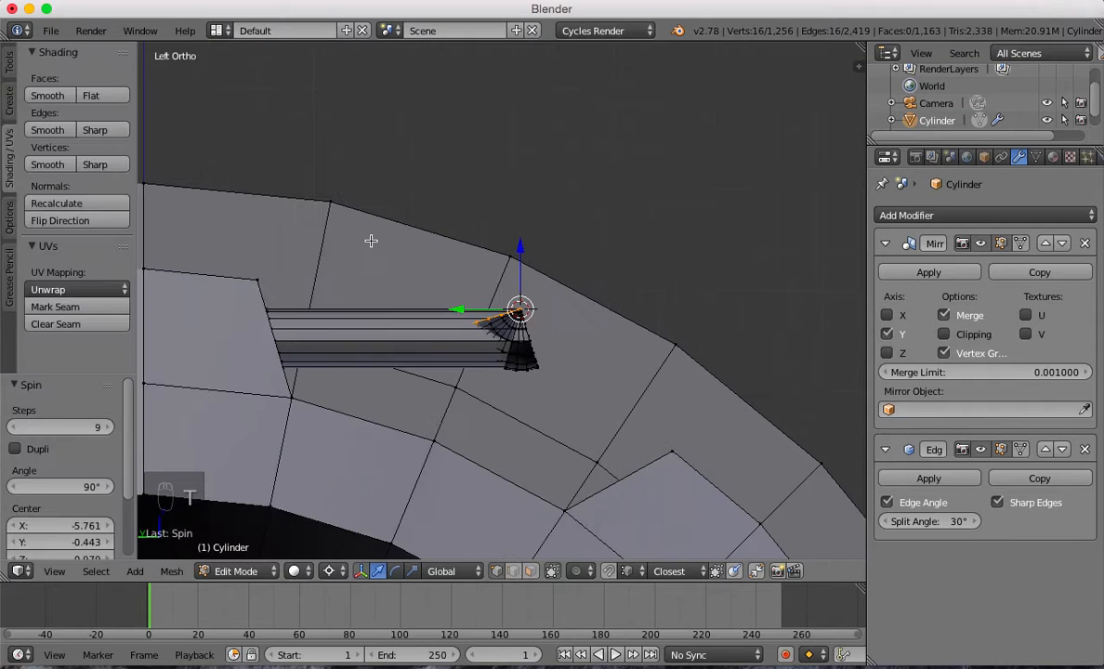
{"action": "mouse_move", "coordinate": [77, 490]}
{"action": "left_mouse_down"}
{"action": "mouse_move", "coordinate": [61, 489]}
{"action": "mouse_move", "coordinate": [77, 490]}
{"action": "left_mouse_up"}
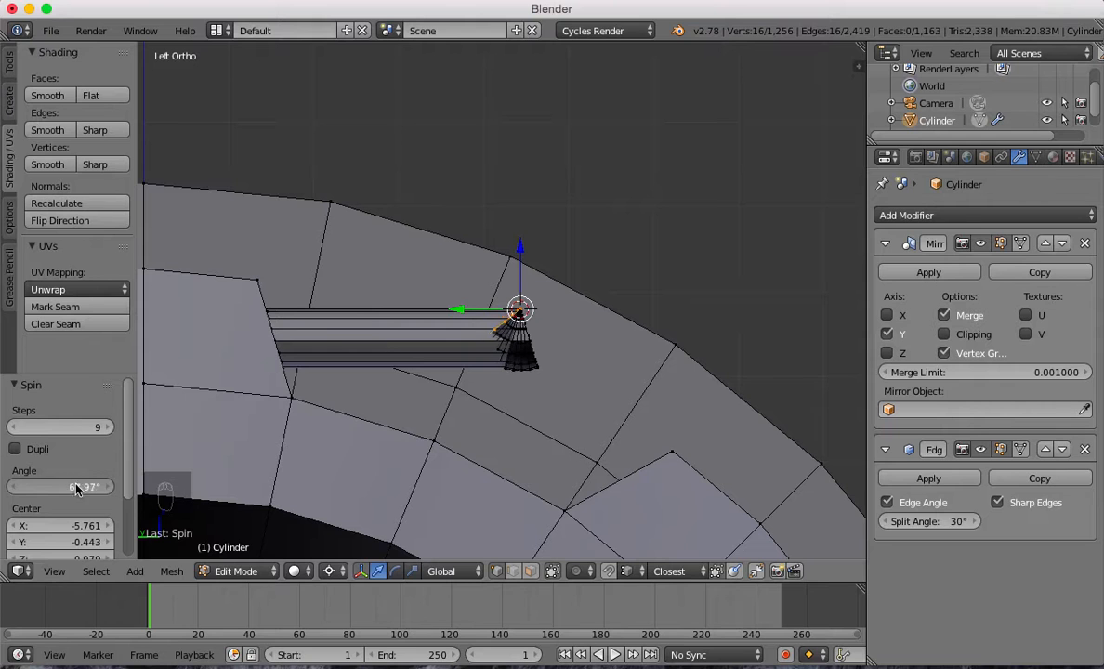
{"action": "left_click", "coordinate": [76, 487]}
{"action": "key", "text": "BackSpace"}
{"action": "type", "text": "-90"}
{"action": "key", "text": "Return"}
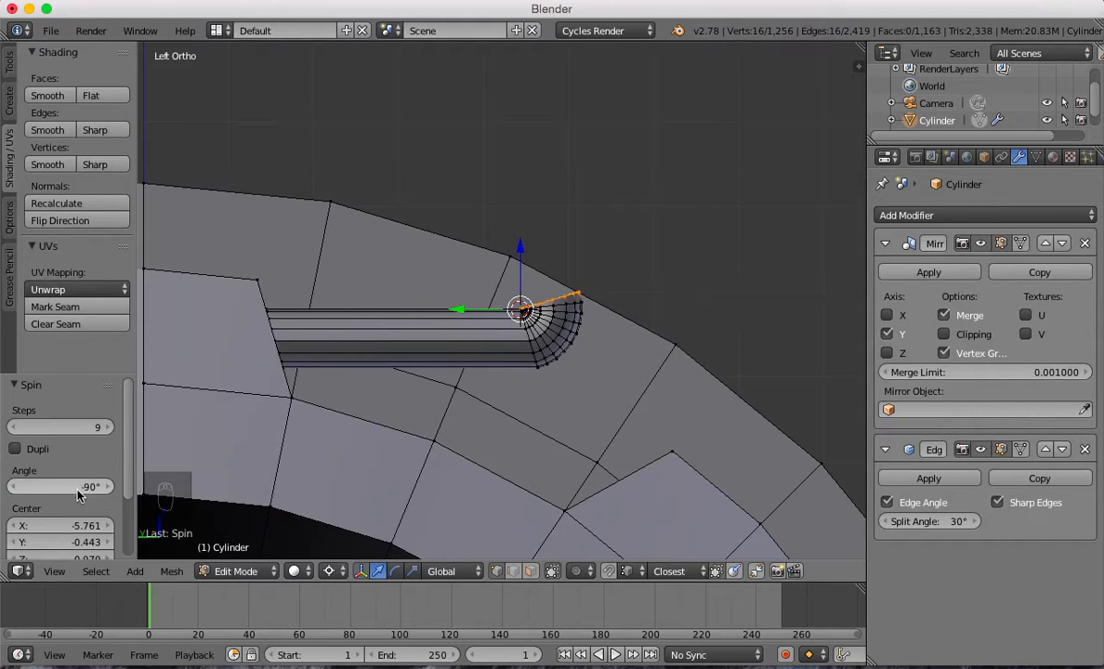
Set the Spin angle of the rod's bent end to -110°.
{"action": "left_click", "coordinate": [69, 487]}
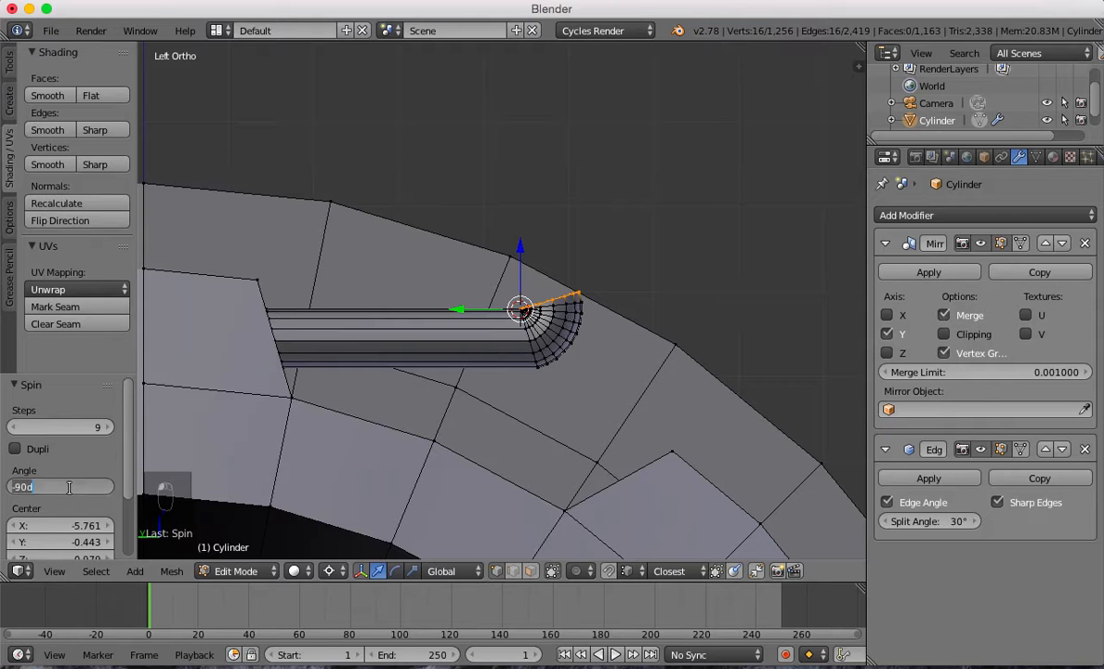
{"action": "key", "text": "BackSpace"}
{"action": "key", "text": "Return"}
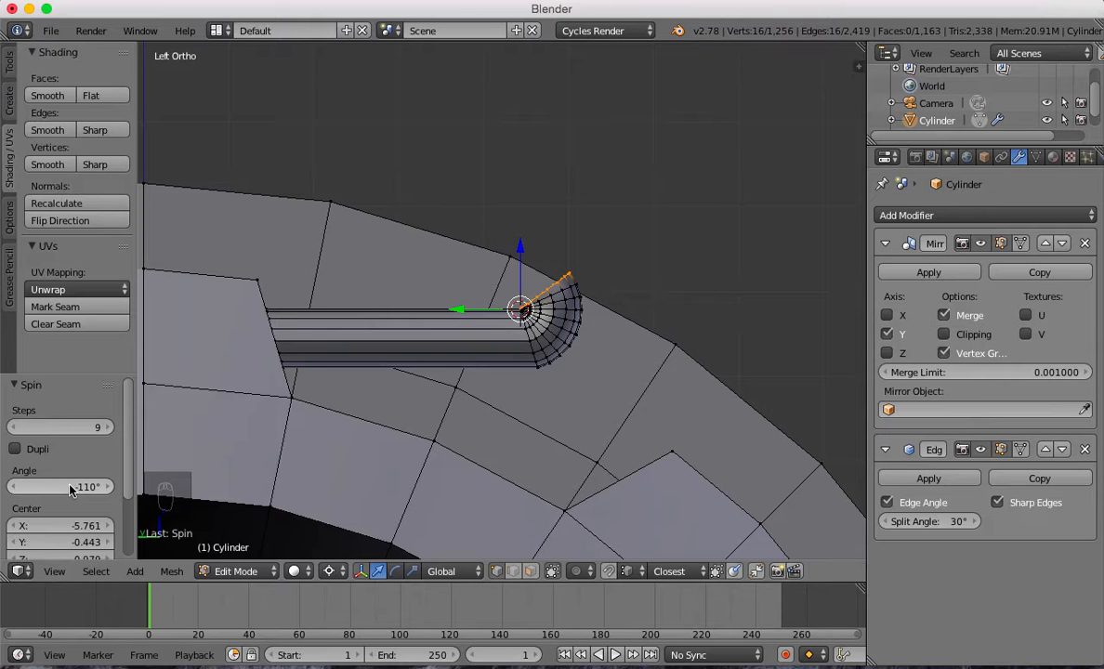
{"action": "scroll", "coordinate": [306, 327], "scroll_direction": "down", "scroll_amount": 3}
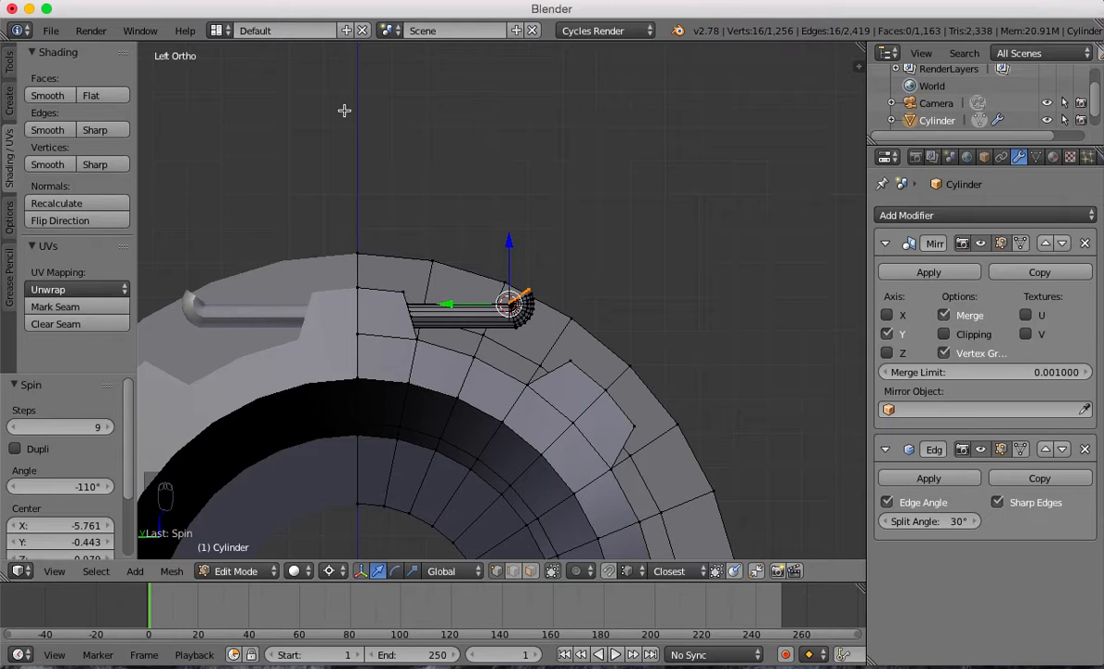
{"action": "scroll", "coordinate": [498, 393], "scroll_direction": "up", "scroll_amount": 10}
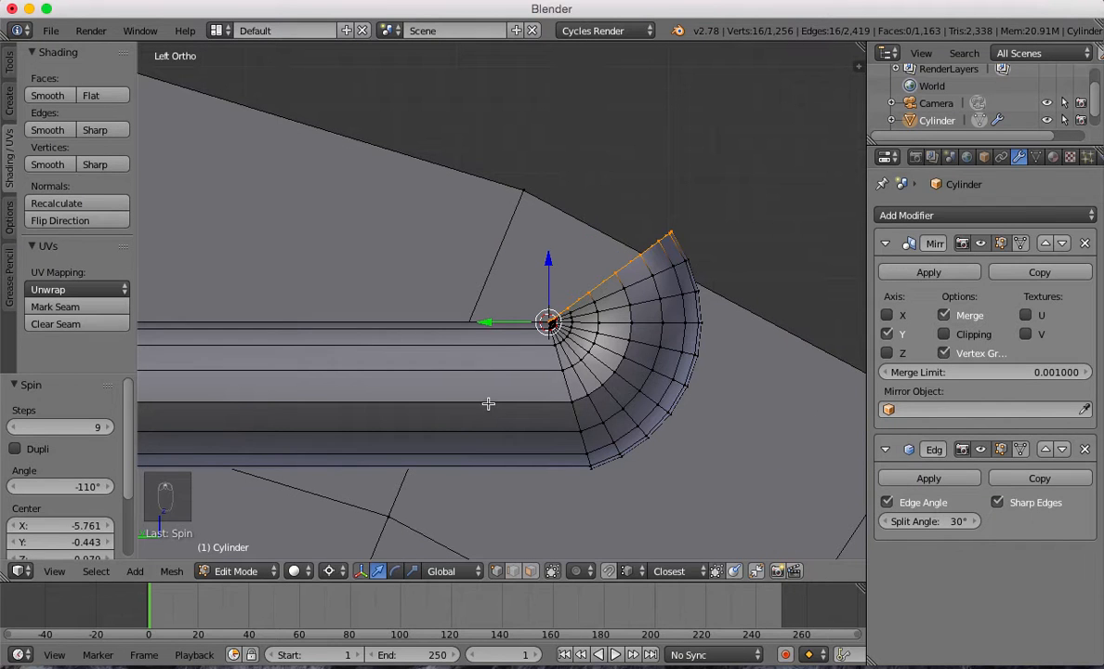
{"action": "scroll", "coordinate": [548, 408], "scroll_direction": "down", "scroll_amount": 8}
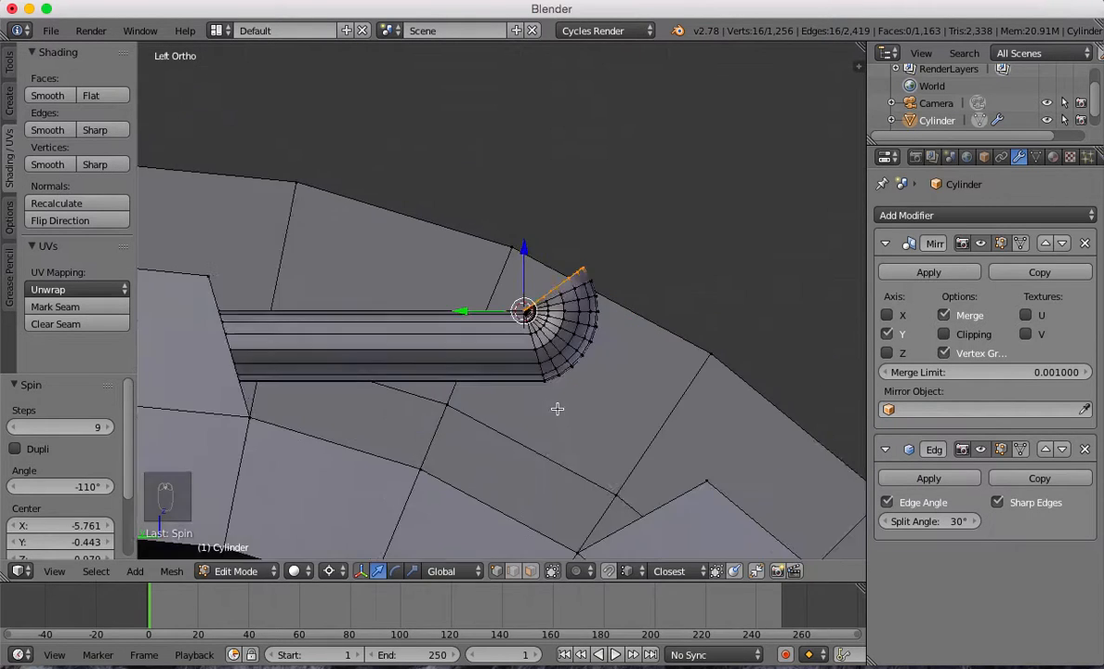
Select the whole cylinder mesh and remove its duplicate vertices with a merge distance of 0.0001.
{"action": "middle_click_drag", "start_coordinate": [547, 408], "coordinate": [517, 432]}
{"action": "middle_click_drag", "start_coordinate": [399, 489], "coordinate": [427, 469]}
{"action": "scroll", "coordinate": [436, 435], "scroll_direction": "down", "scroll_amount": 4}
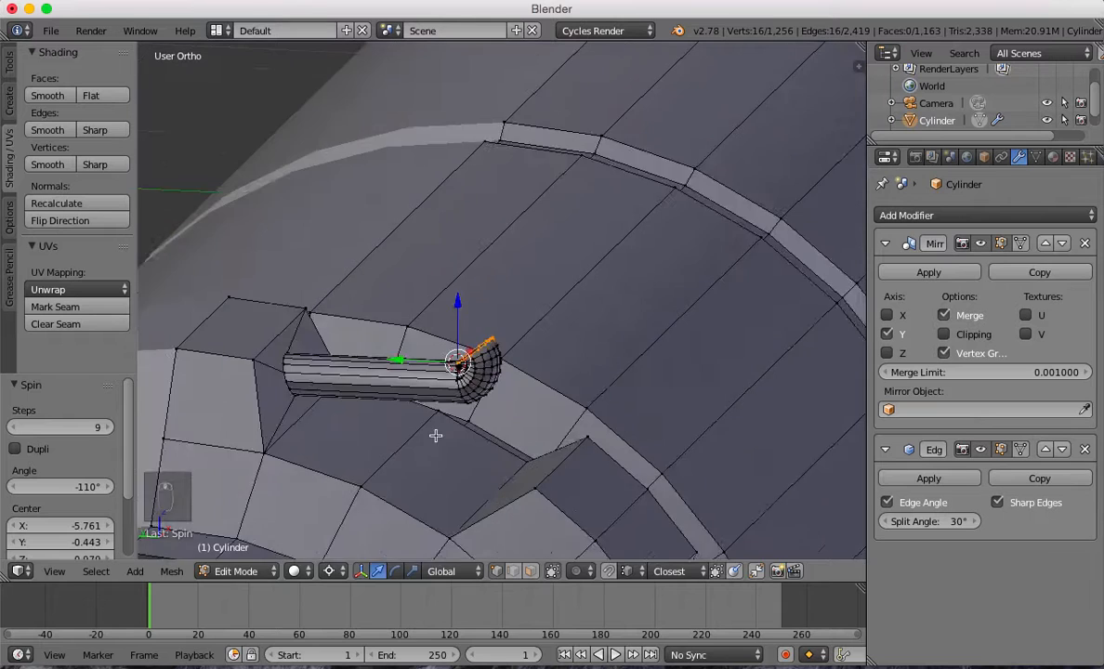
{"action": "scroll", "coordinate": [441, 433], "scroll_direction": "down", "scroll_amount": 2}
{"action": "scroll", "coordinate": [494, 417], "scroll_direction": "down", "scroll_amount": 3}
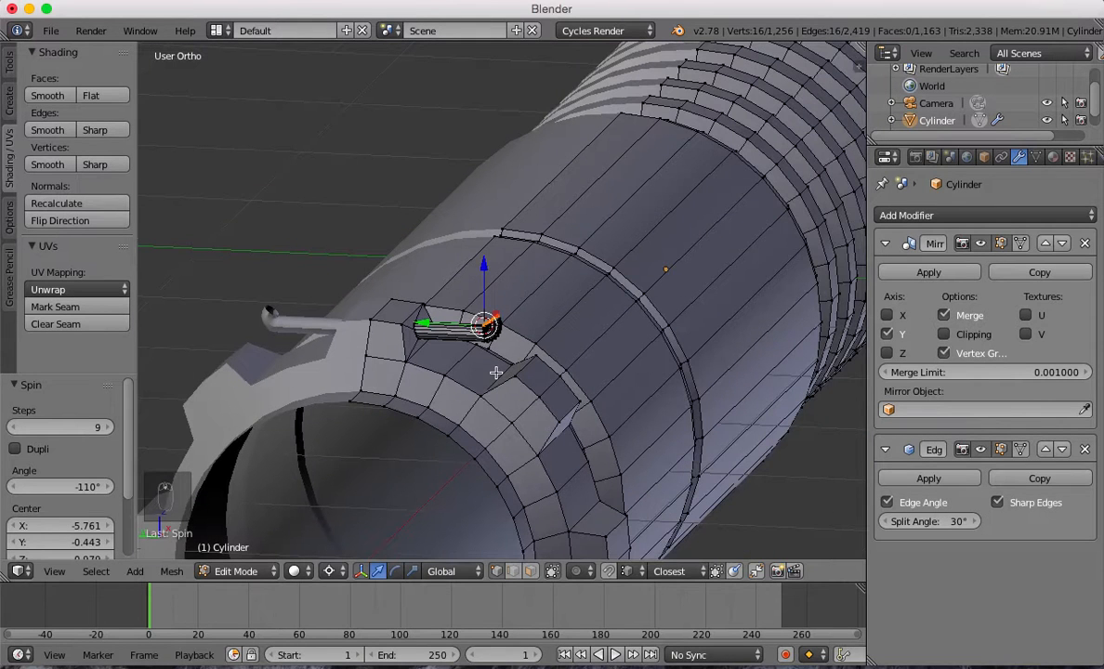
{"action": "key", "text": "a"}
{"action": "key", "text": "a"}
{"action": "key", "text": "a"}
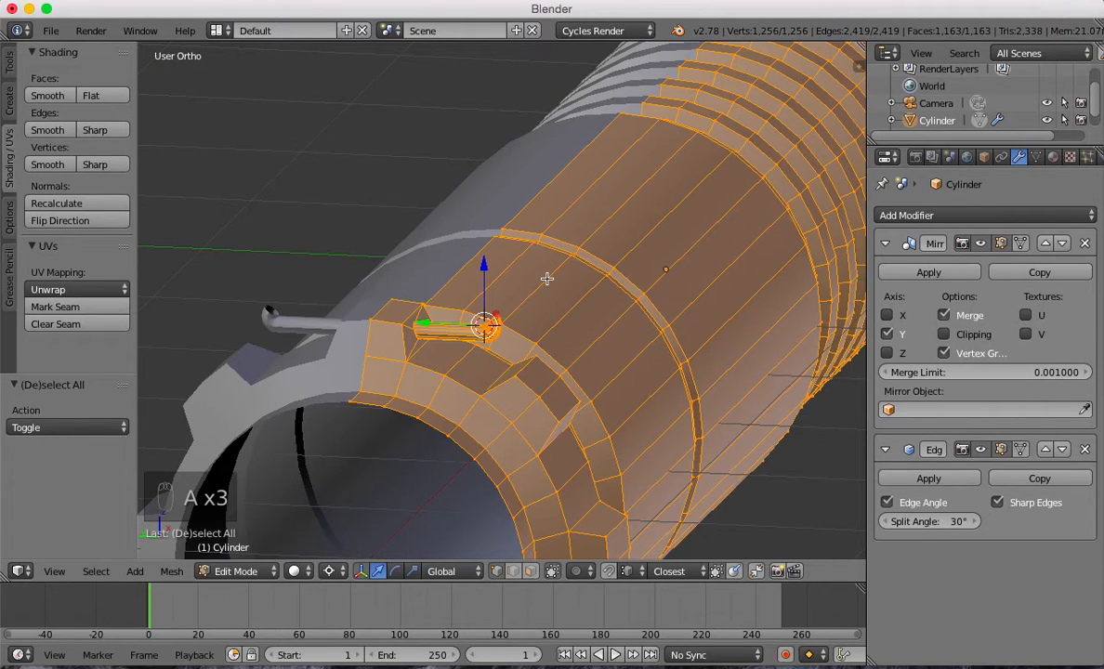
{"action": "key", "text": "w"}
{"action": "left_click", "coordinate": [504, 312]}
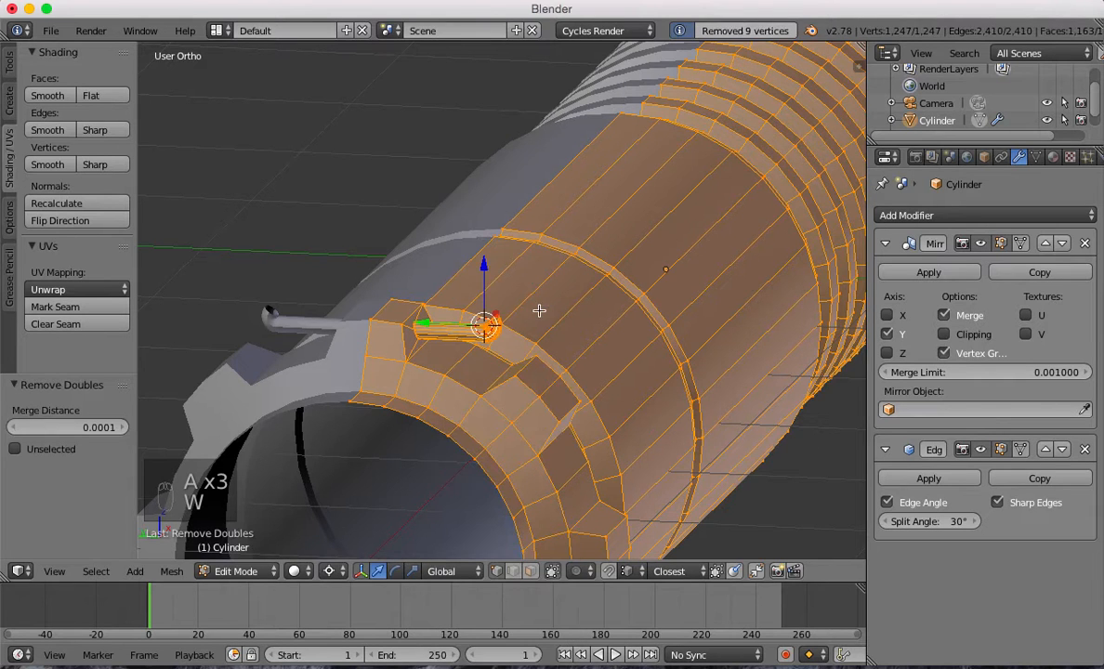
Select only the open edge loop at the tip of the rod's bent end.
{"action": "scroll", "coordinate": [548, 284], "scroll_direction": "up", "scroll_amount": 8}
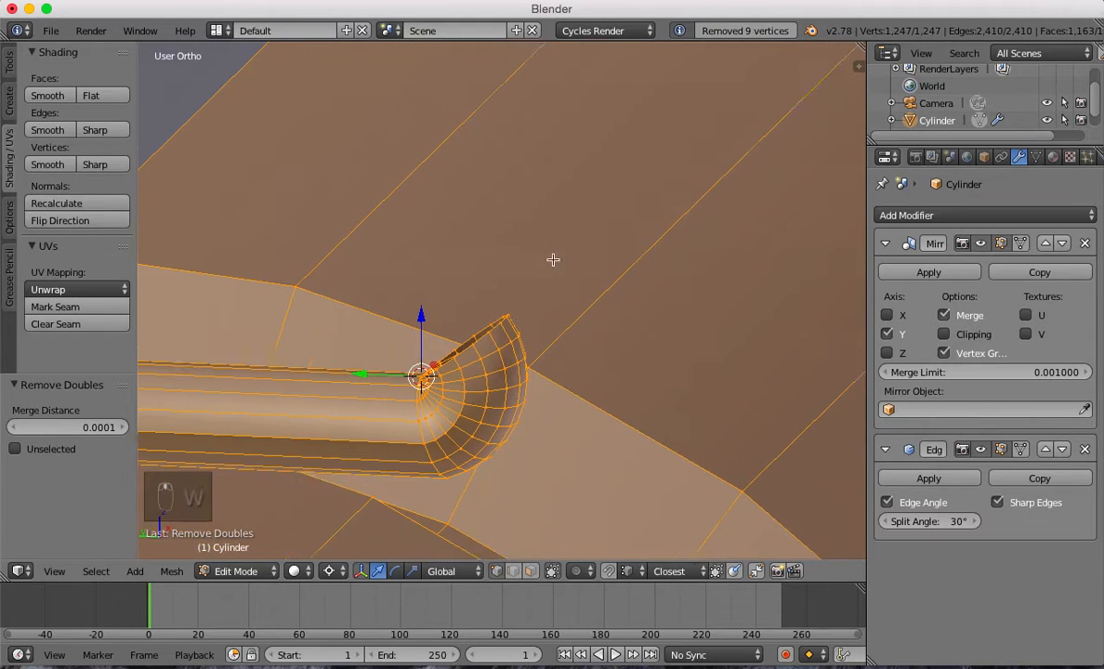
{"action": "key", "text": "ctrl+KP_3"}
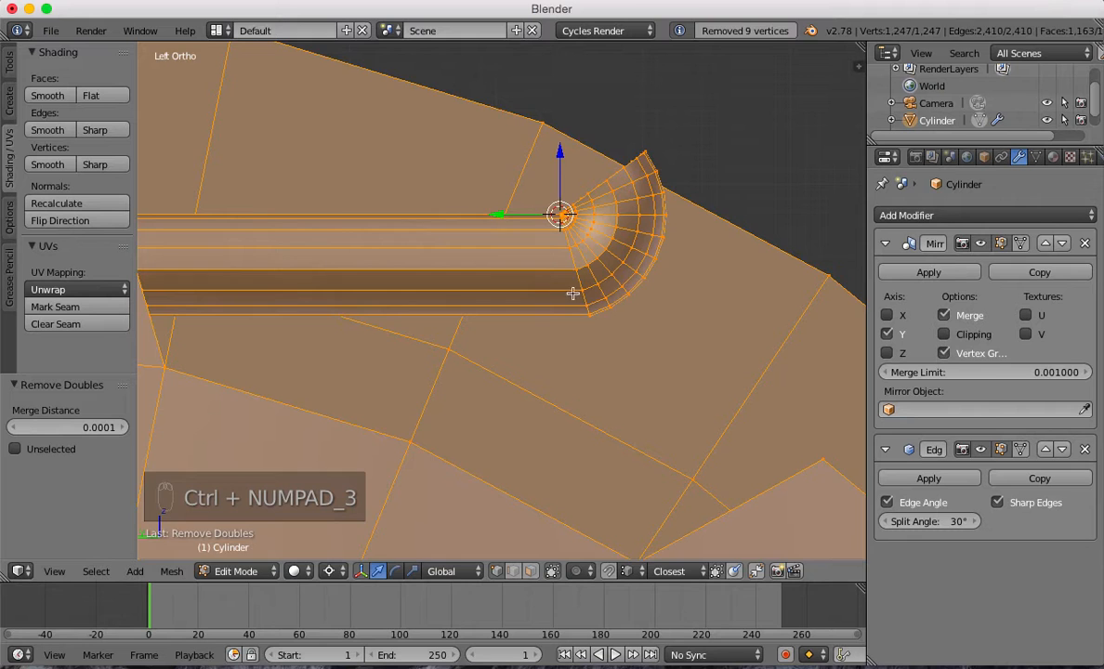
{"action": "scroll", "coordinate": [575, 294], "scroll_direction": "up", "scroll_amount": 4}
{"action": "key", "text": "z"}
{"action": "key", "text": "z"}
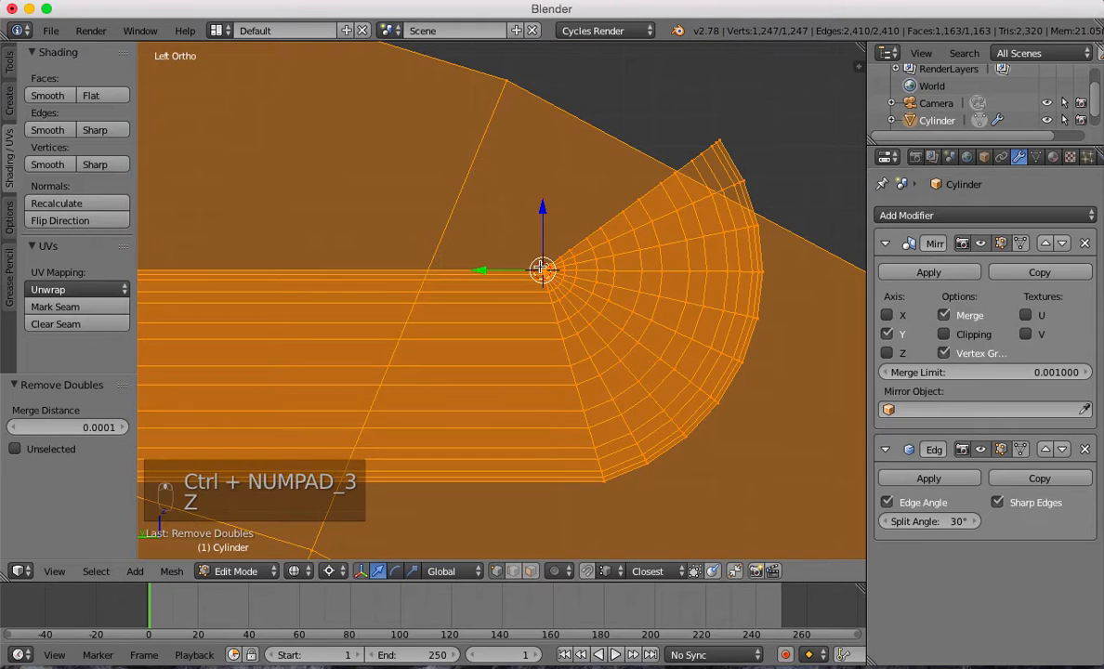
{"action": "middle_click_drag", "start_coordinate": [558, 287], "coordinate": [558, 302]}
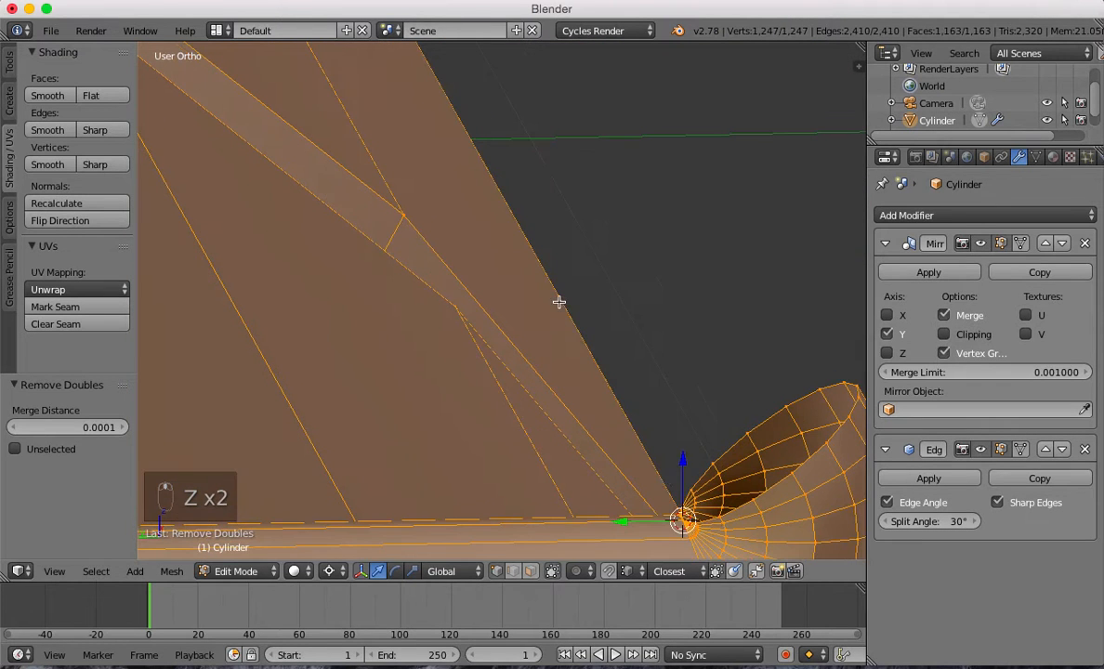
{"action": "key", "text": "super"}
{"action": "right_click", "coordinate": [804, 465], "text": "alt"}
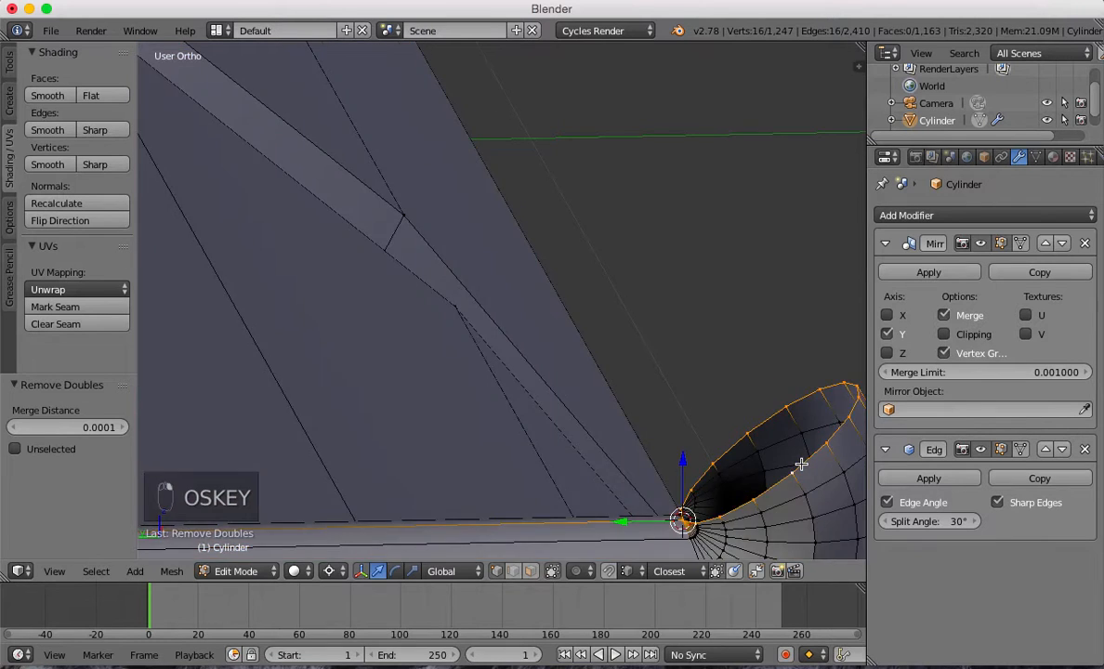
{"action": "middle_click_drag", "start_coordinate": [804, 464], "coordinate": [802, 464]}
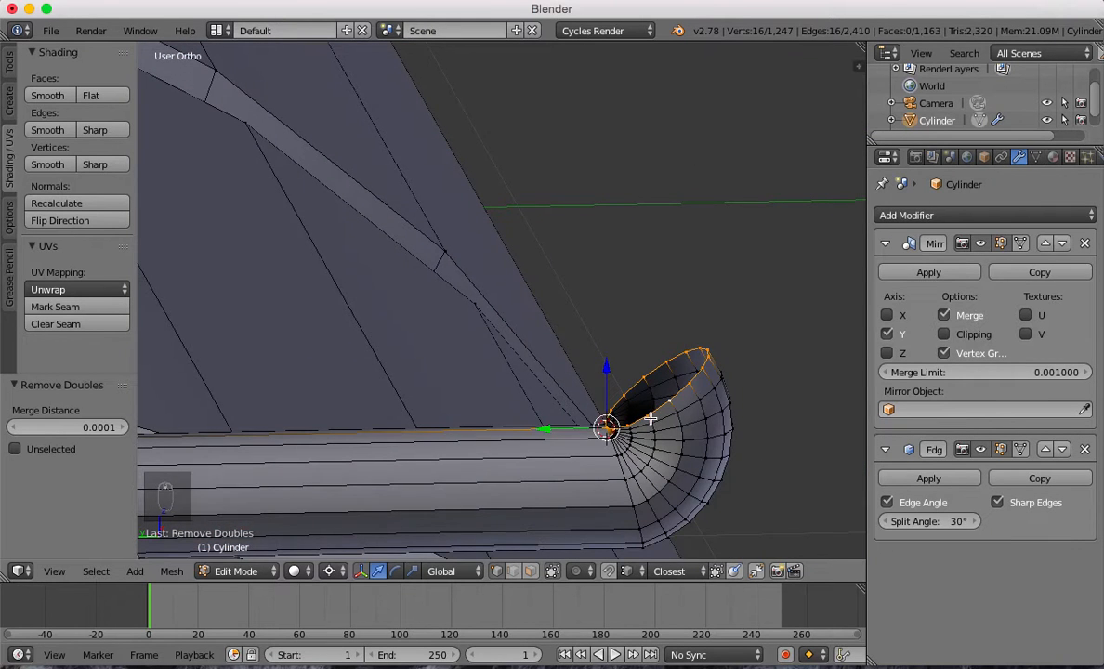
Switch the pivot point from the 3D cursor to the selection and extrude the open edge loop in place.
{"action": "key", "text": "KP_3"}
{"action": "key", "text": "ctrl+KP_3"}
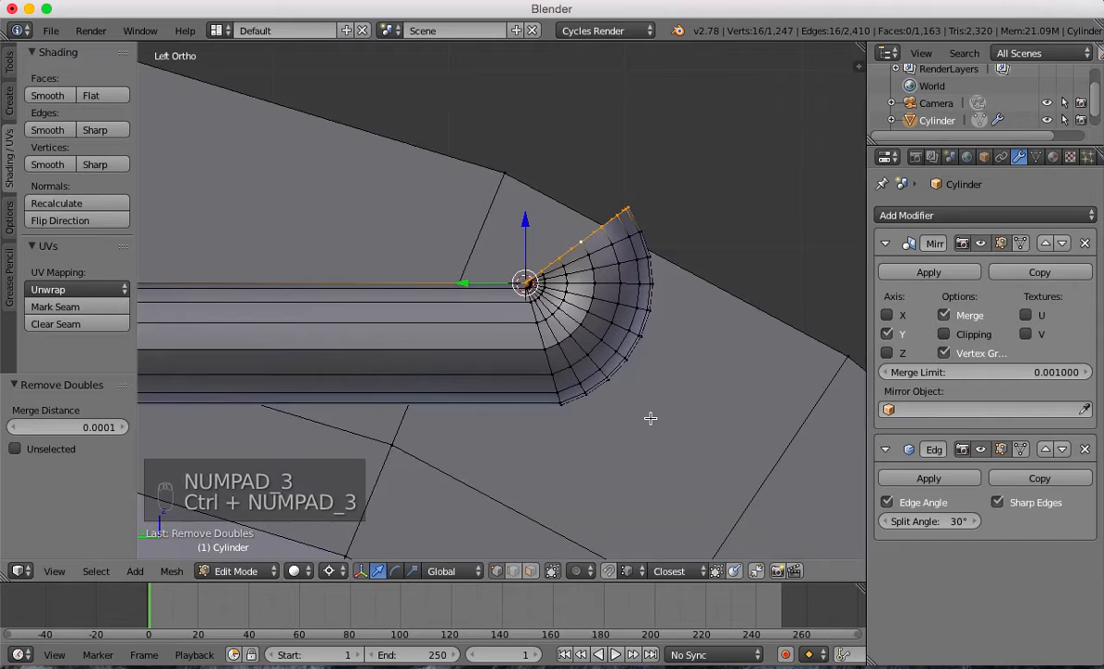
{"action": "scroll", "coordinate": [642, 370], "scroll_direction": "down", "scroll_amount": 6}
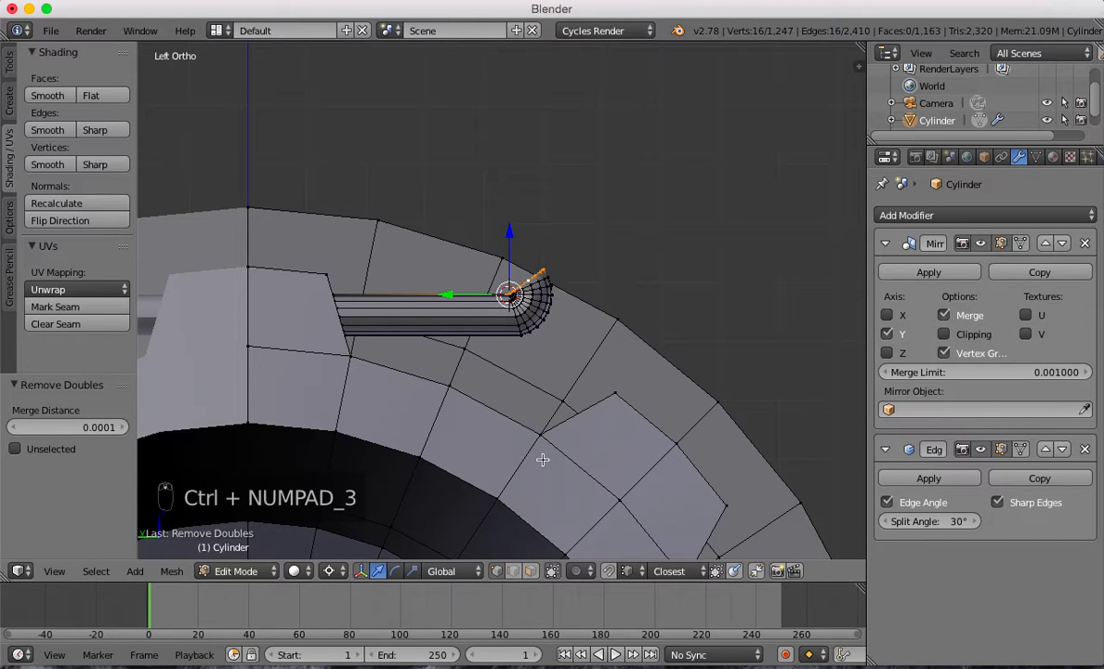
{"action": "left_click", "coordinate": [333, 573]}
{"action": "left_click", "coordinate": [331, 478]}
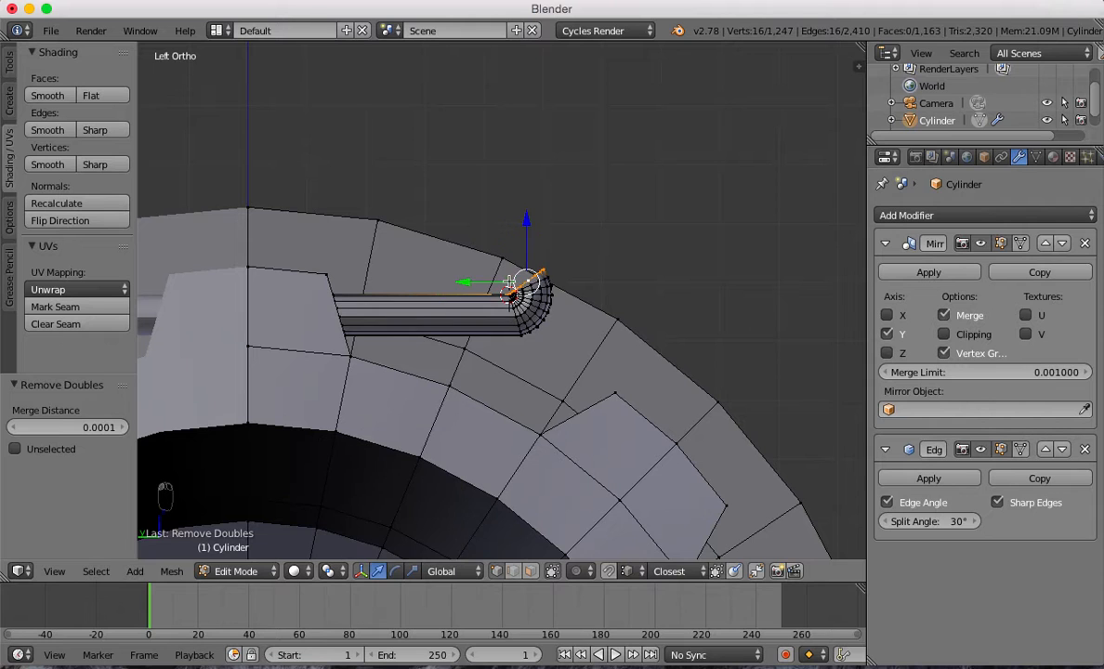
{"action": "scroll", "coordinate": [576, 439], "scroll_direction": "down", "scroll_amount": 3}
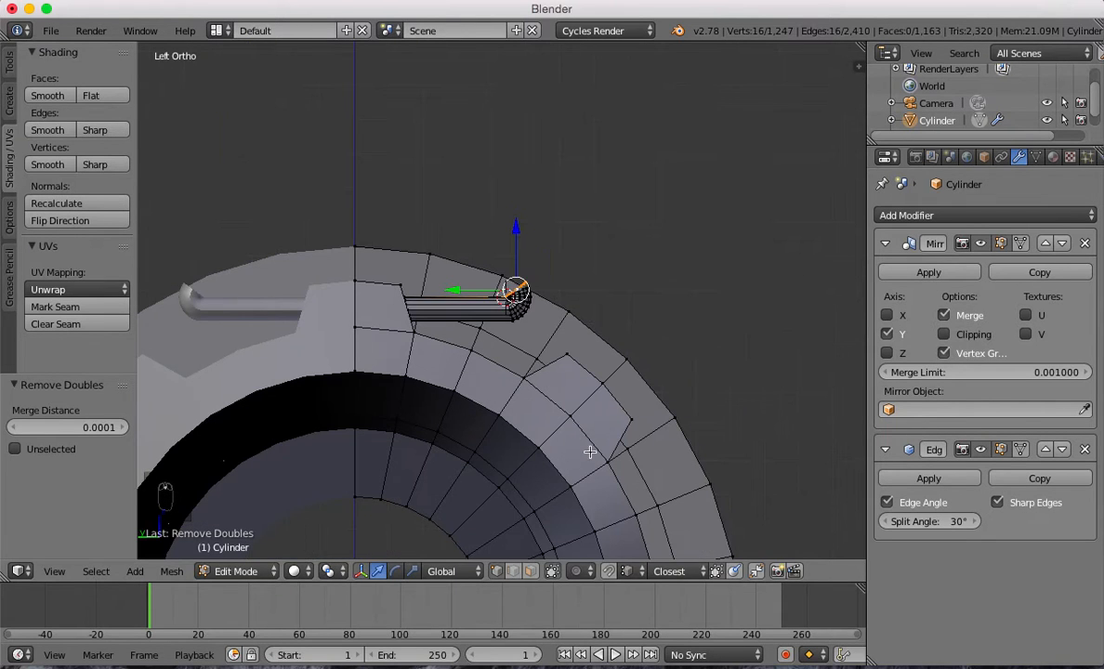
{"action": "key", "text": "e"}
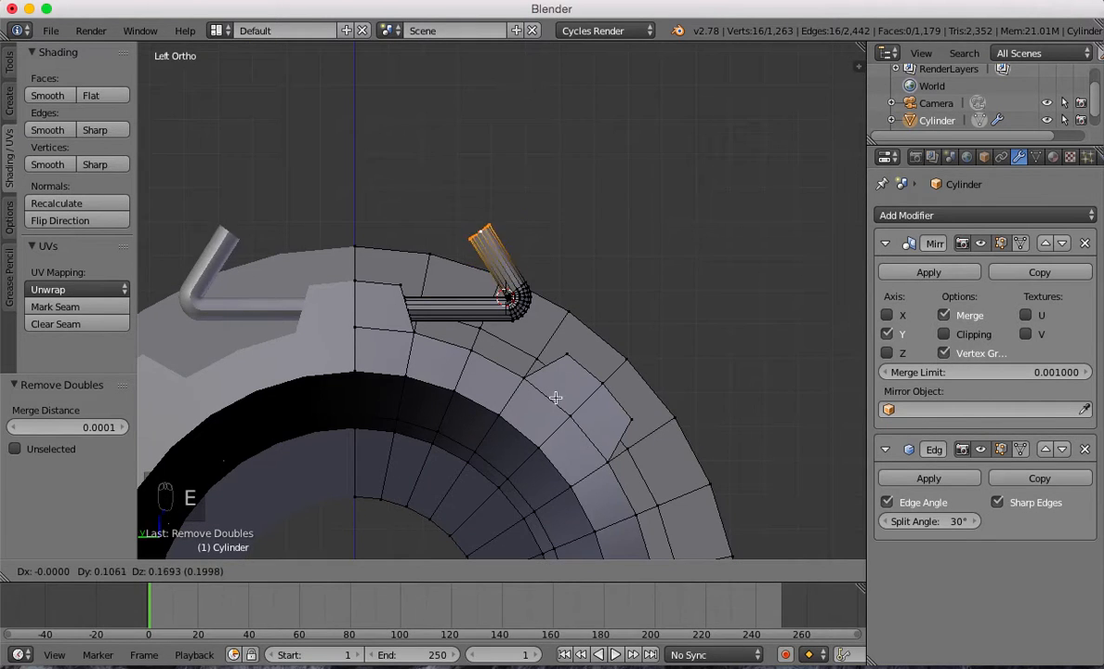
{"action": "right_click", "coordinate": [570, 418]}
Try to move the extruded loop along the Y axis in Normal orientation, undo the move and return to Global orientation.
{"action": "left_click", "coordinate": [445, 571]}
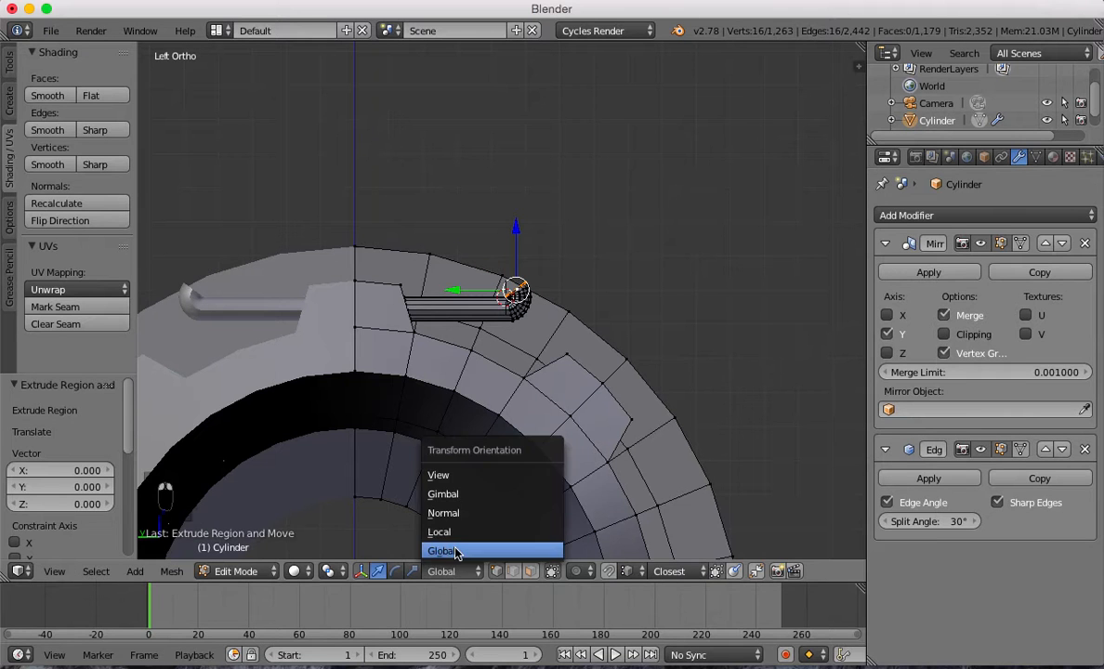
{"action": "left_click", "coordinate": [453, 512]}
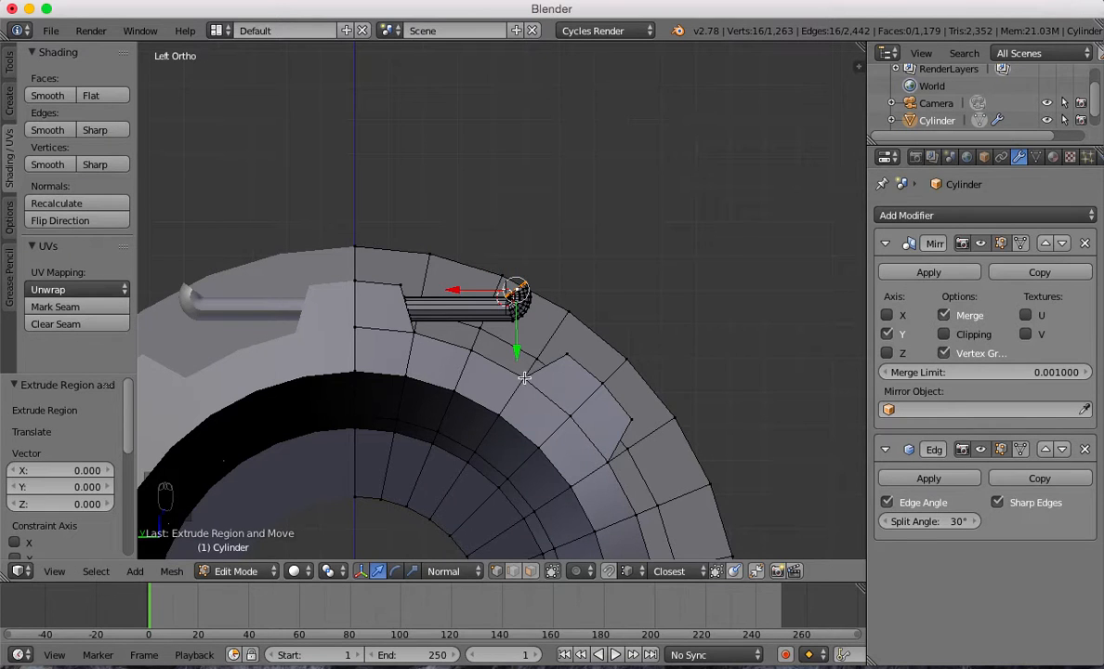
{"action": "key", "text": "g"}
{"action": "left_click", "coordinate": [516, 335]}
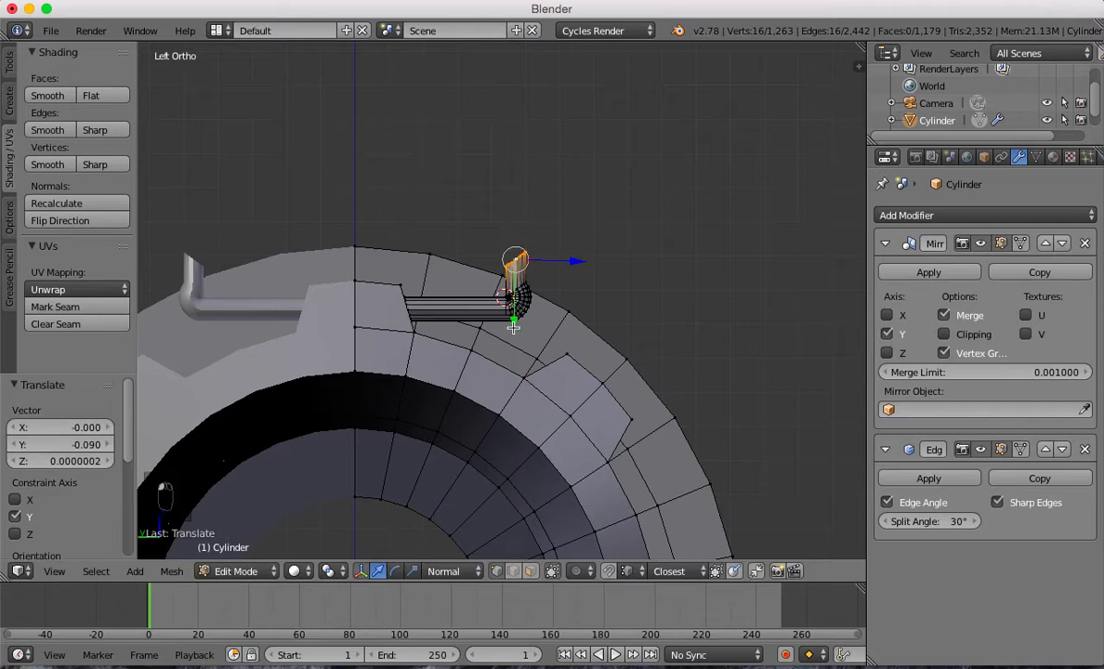
{"action": "key", "text": "super+z"}
{"action": "middle_click_drag", "start_coordinate": [506, 294], "coordinate": [425, 323]}
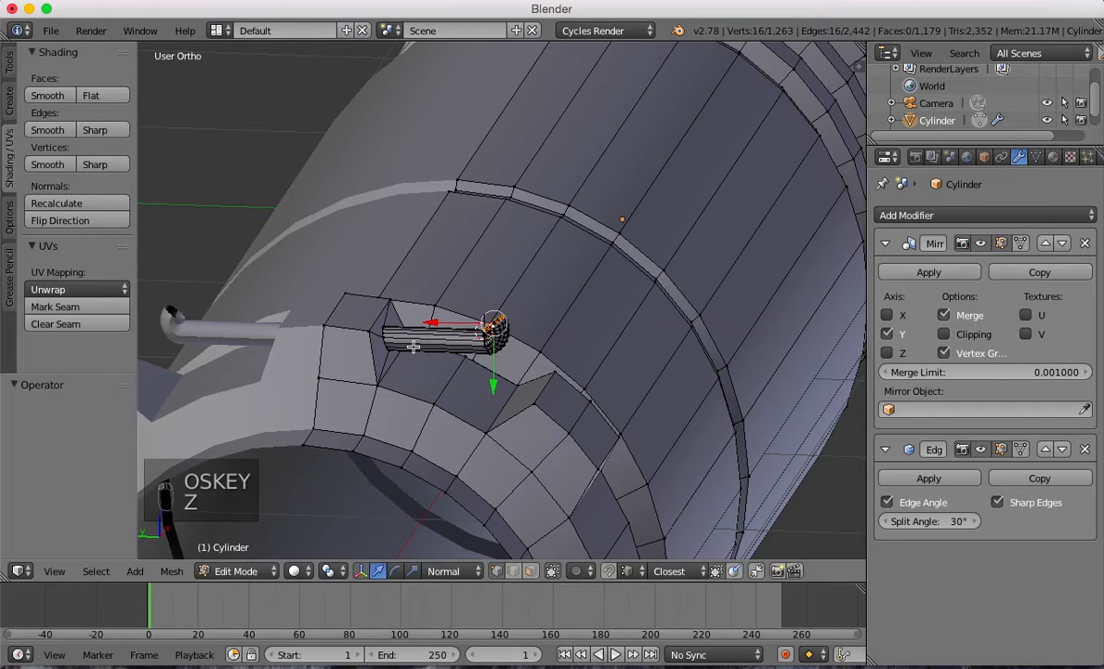
{"action": "scroll", "coordinate": [533, 399], "scroll_direction": "up", "scroll_amount": 10}
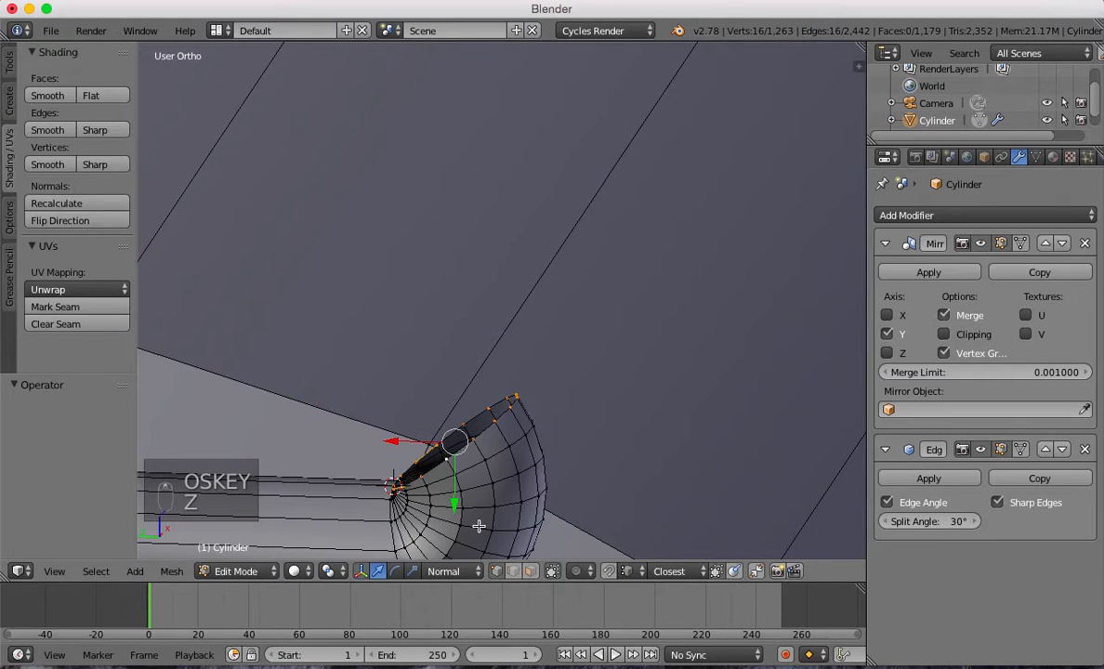
{"action": "left_click", "coordinate": [459, 572]}
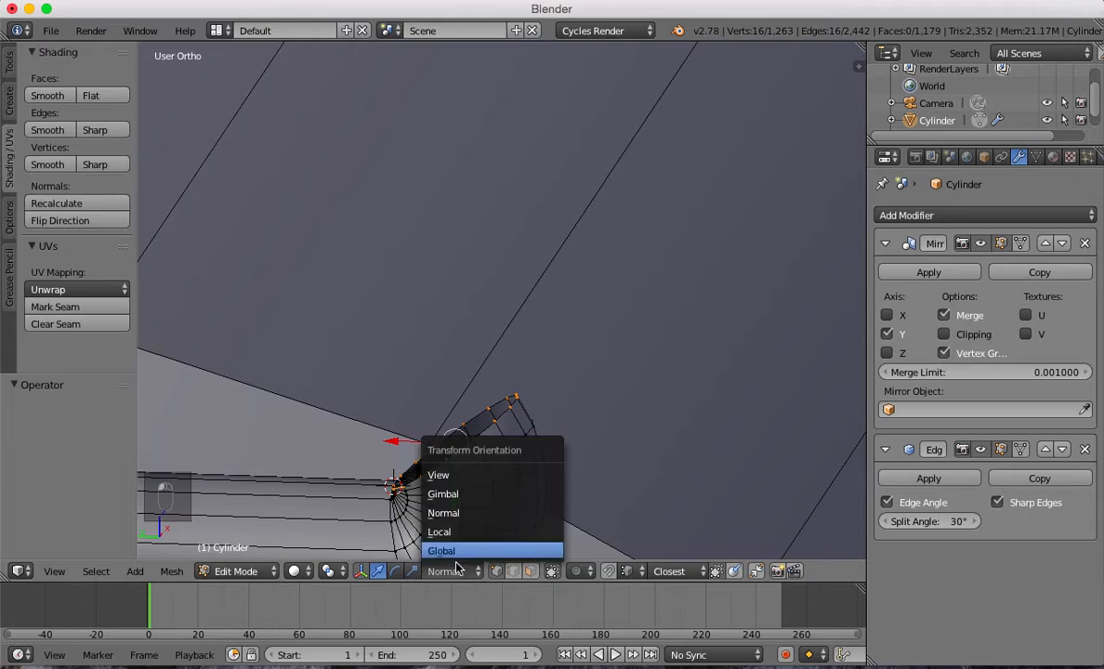
{"action": "left_click", "coordinate": [443, 551]}
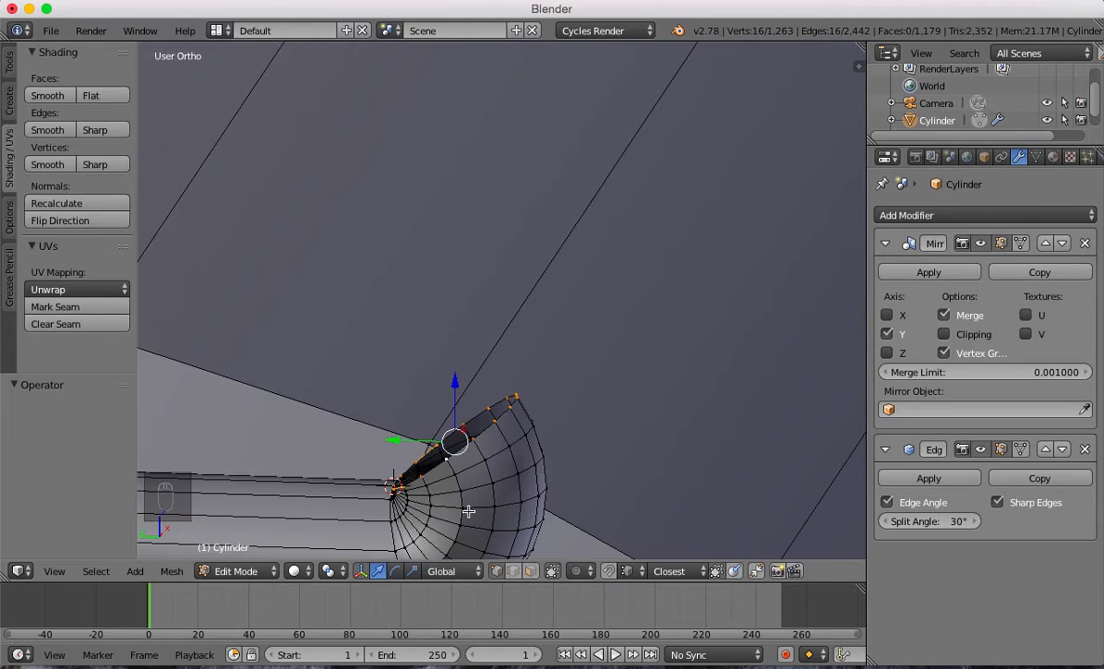
Show the model from the left in orthographic view and enable Clipping on the Mirror modifier.
{"action": "key", "text": "KP_3"}
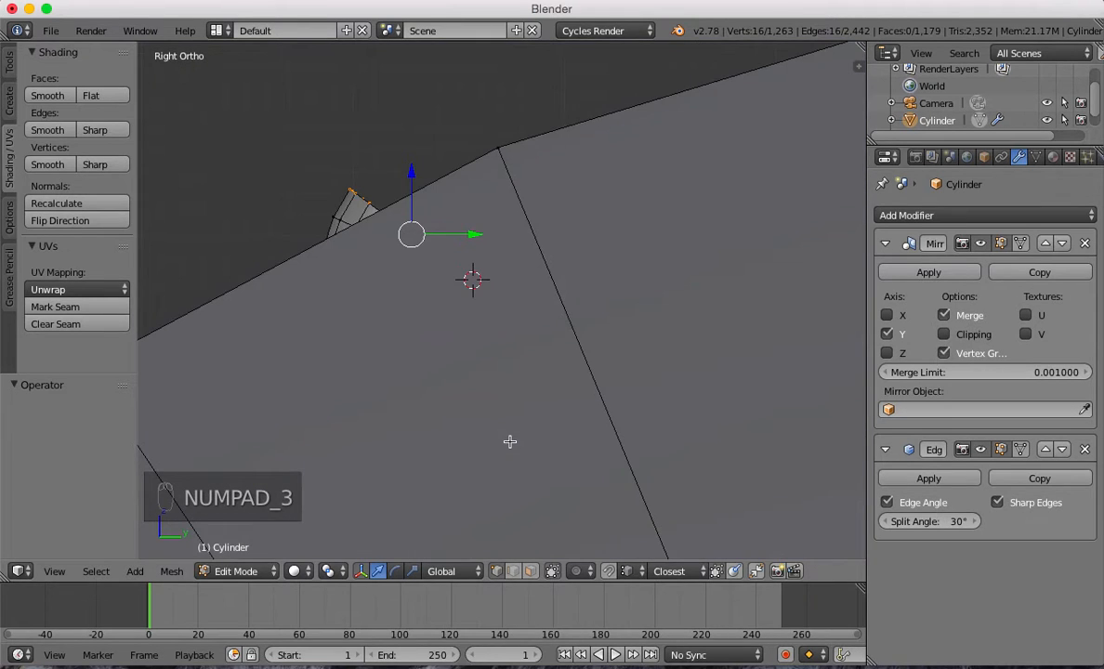
{"action": "key", "text": "ctrl+KP_3"}
{"action": "scroll", "coordinate": [510, 437], "scroll_direction": "down", "scroll_amount": 5}
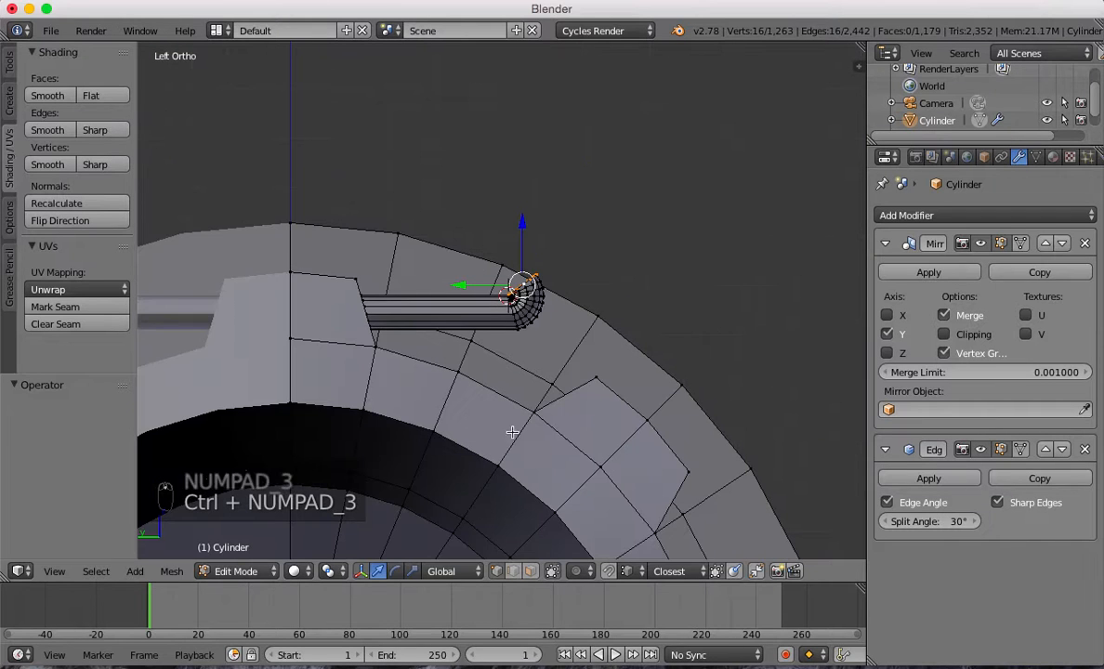
{"action": "left_click", "coordinate": [945, 334]}
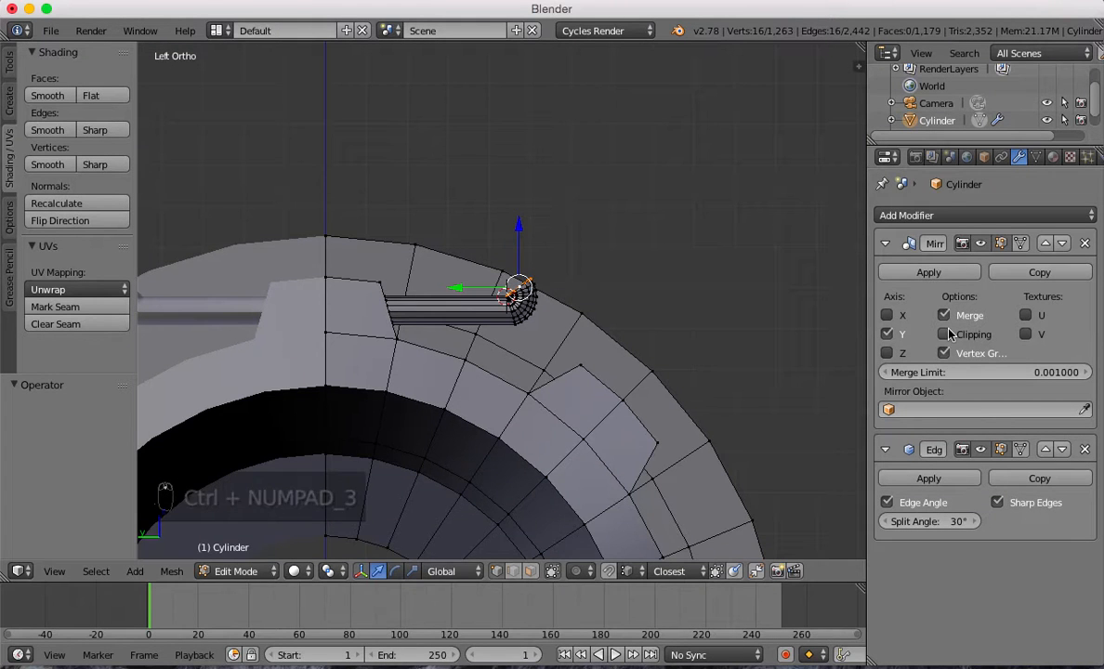
Move the extruded loop up to the mirror centre line, about 0.58 along Y and 0.64 along Z, to form a triangle.
{"action": "key", "text": "g"}
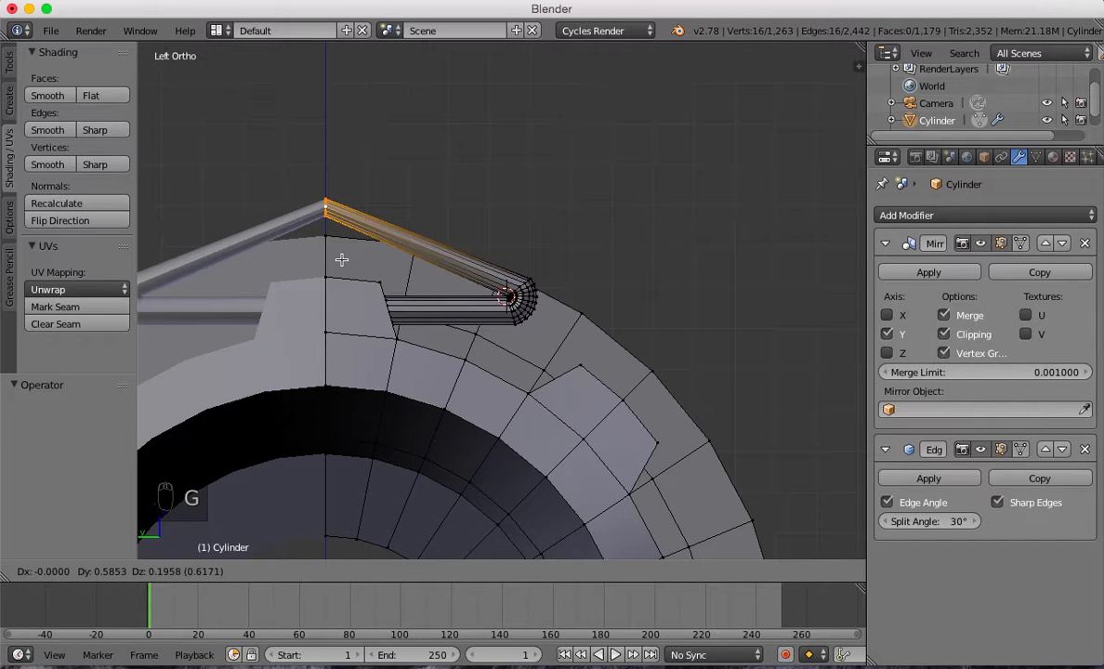
{"action": "right_click", "coordinate": [346, 175]}
{"action": "scroll", "coordinate": [567, 399], "scroll_direction": "down", "scroll_amount": 2}
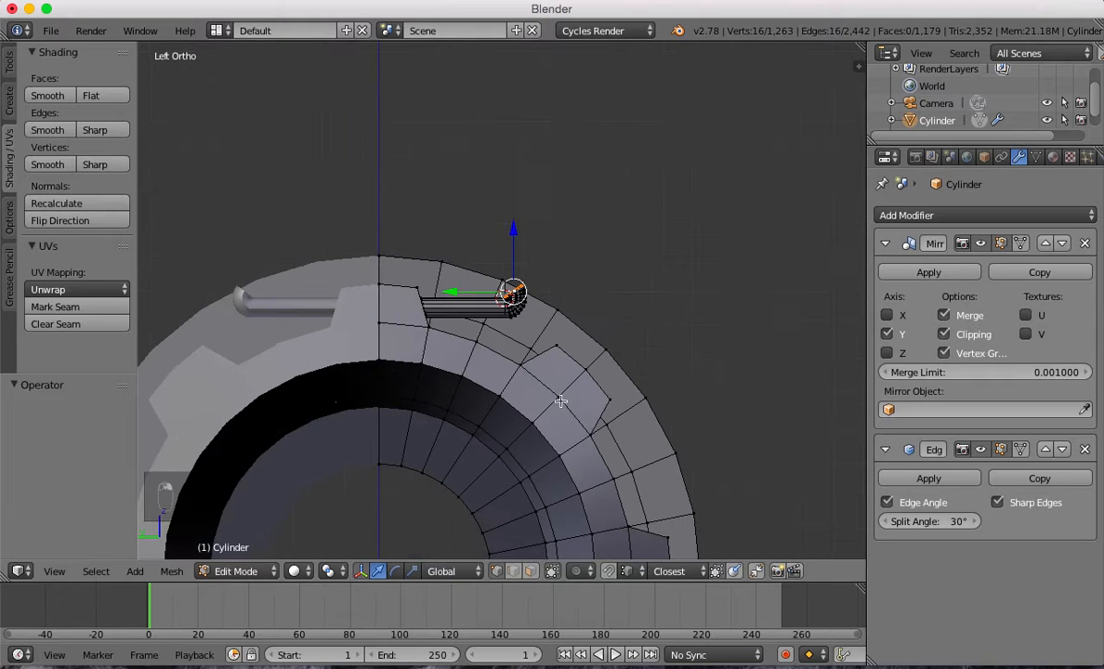
{"action": "middle_click_drag", "start_coordinate": [571, 346], "coordinate": [546, 392], "text": "shift"}
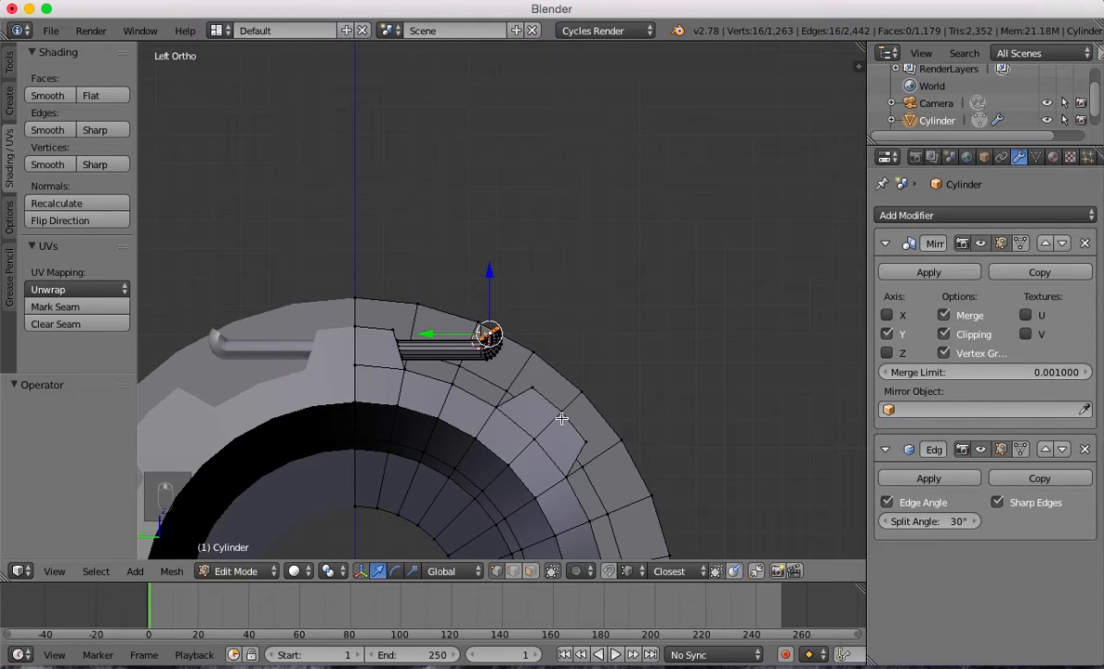
{"action": "key", "text": "g"}
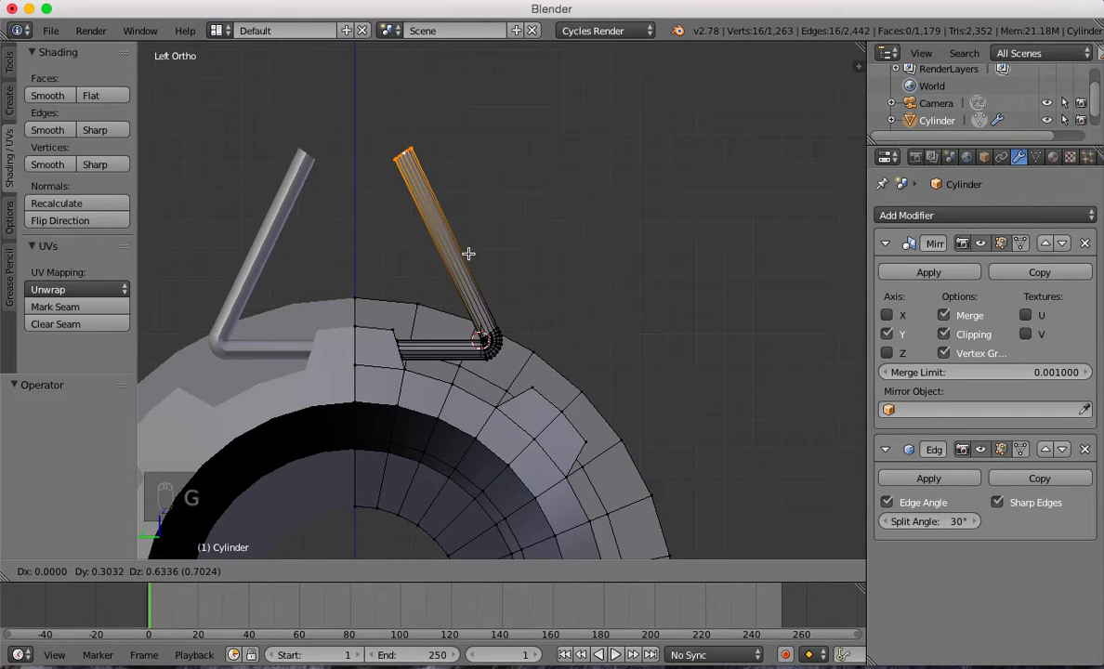
{"action": "left_click", "coordinate": [393, 241]}
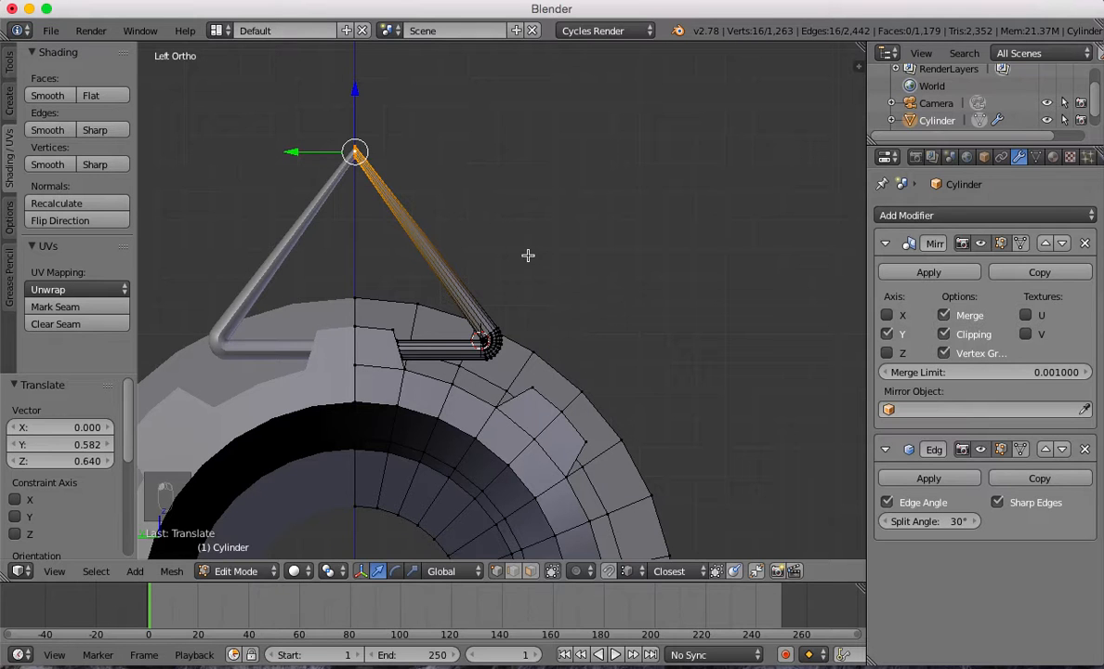
Try to scale the loop at the apex by about 2.57 along Z, undoing that scaling and the preceding move.
{"action": "key", "text": "s"}
{"action": "key", "text": "z"}
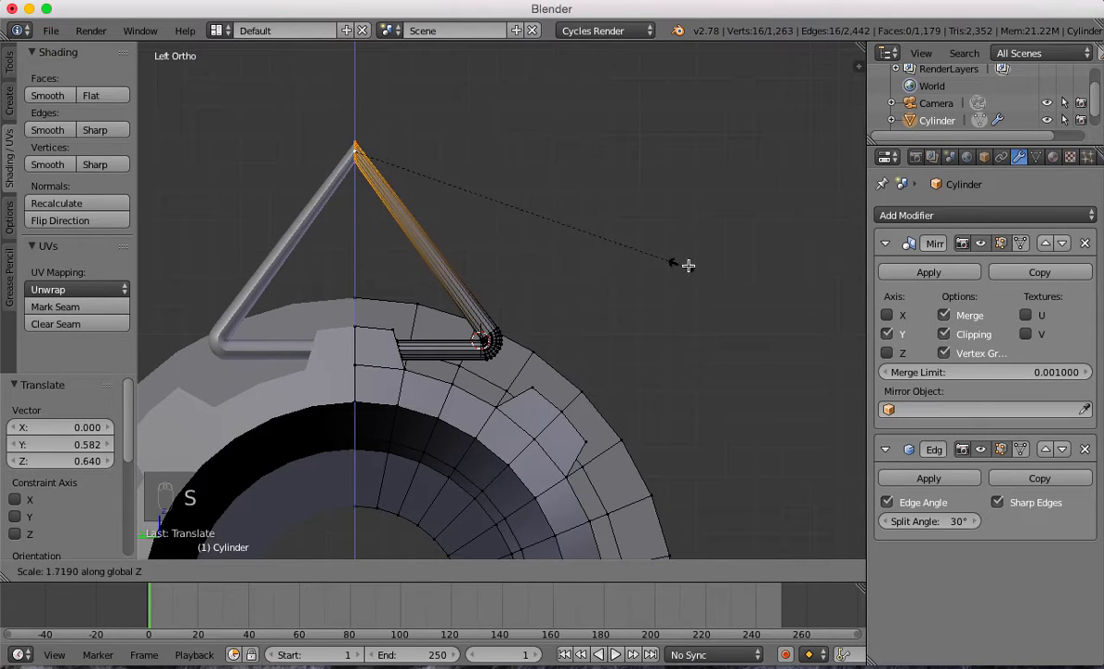
{"action": "left_click", "coordinate": [856, 269]}
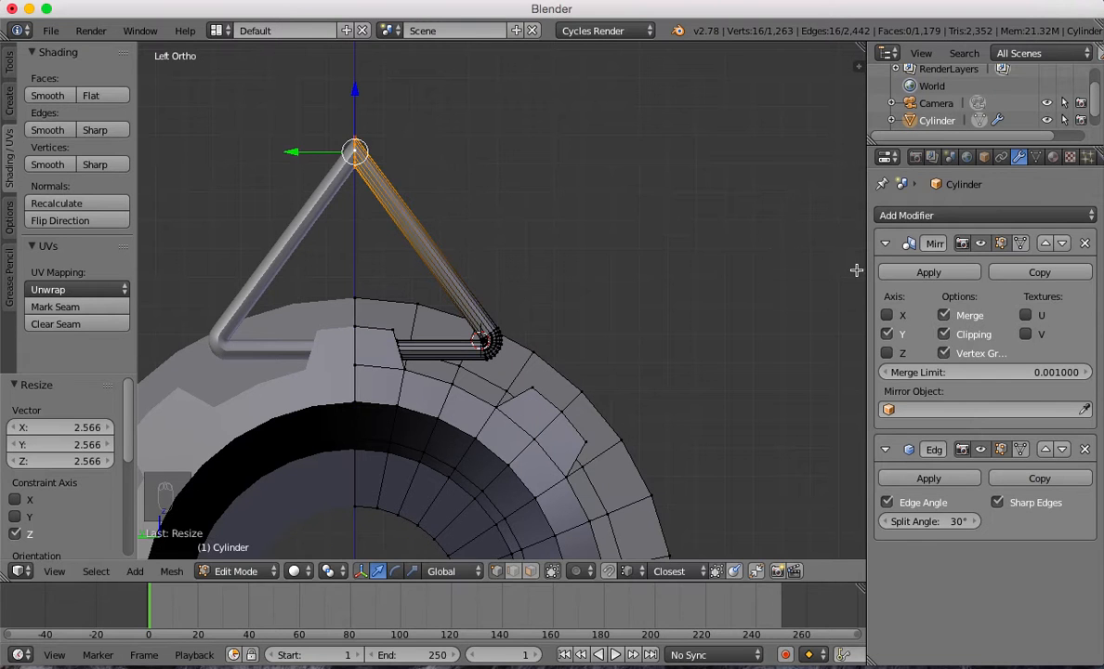
{"action": "key", "text": "super+z"}
{"action": "key", "text": "super+z"}
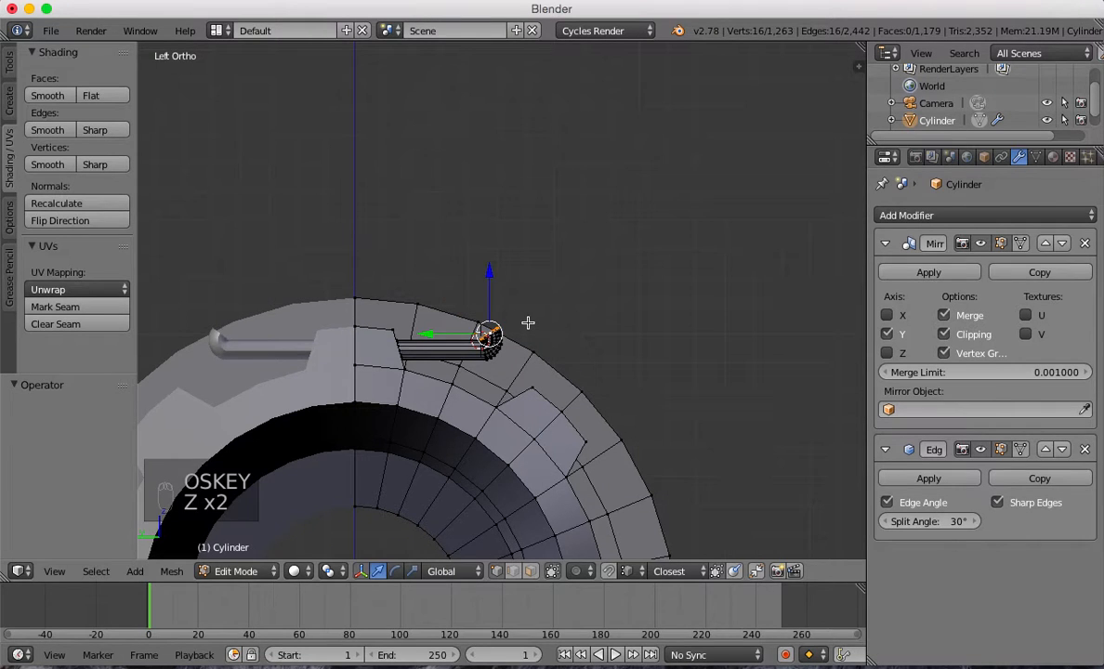
Move the extruded loop up towards the mirror centre line, about 0.43 along Y and 0.55 along Z.
{"action": "scroll", "coordinate": [528, 339], "scroll_direction": "up", "scroll_amount": 3}
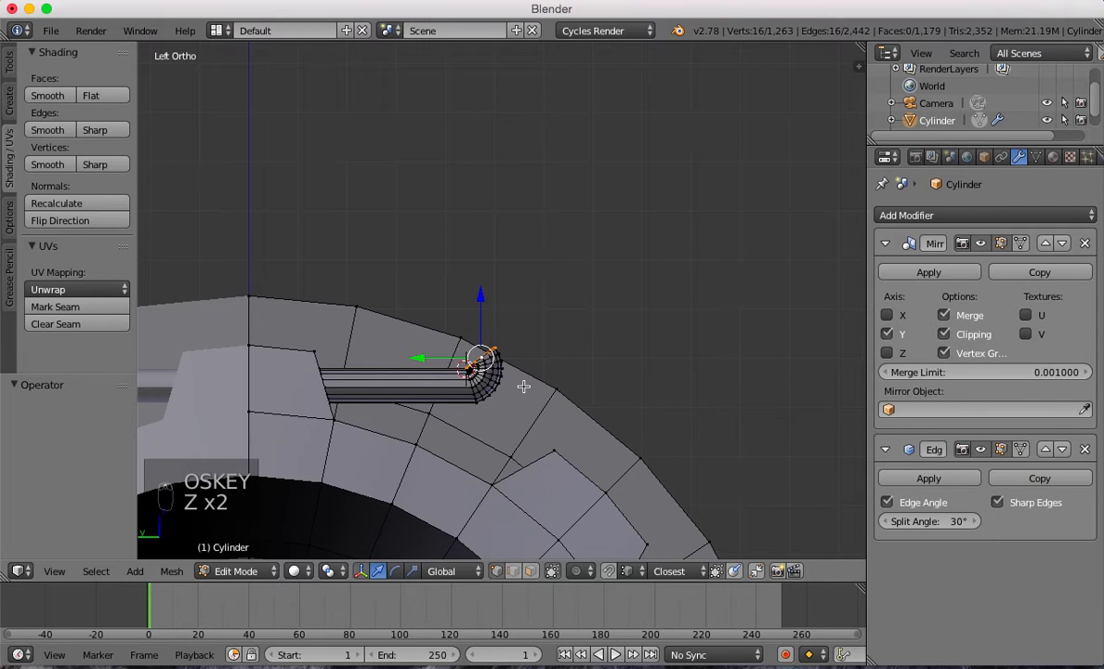
{"action": "key", "text": "g"}
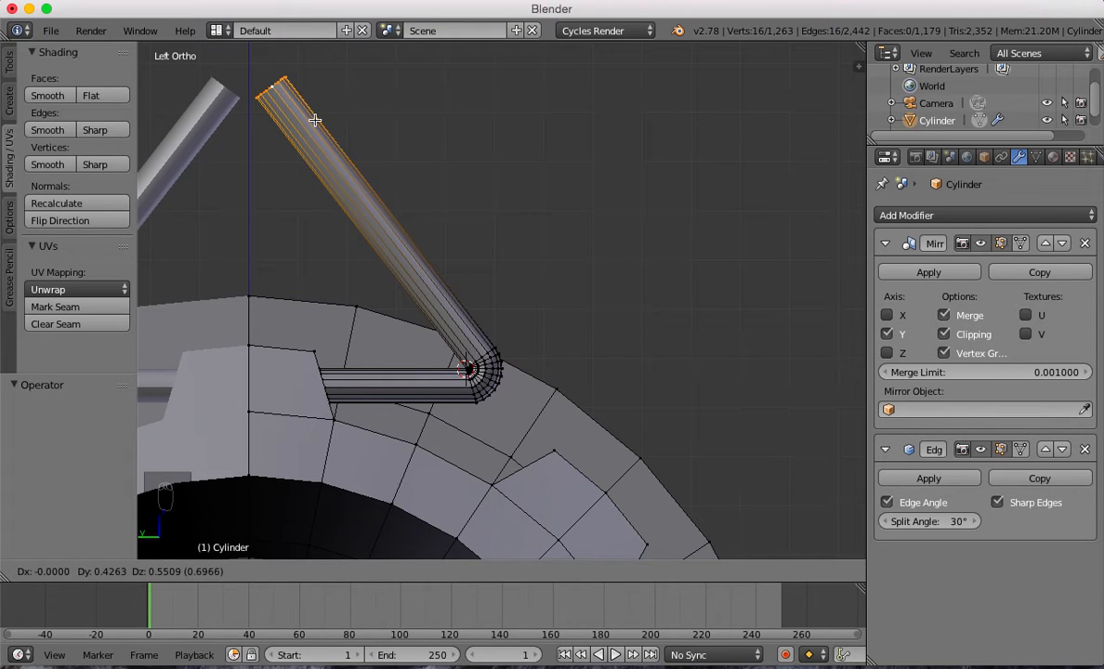
{"action": "left_click", "coordinate": [315, 120]}
Nudge the rod's end loop about 0.017 along Y so its inner corner meets the mirror centre line.
{"action": "scroll", "coordinate": [300, 172], "scroll_direction": "up", "scroll_amount": 5}
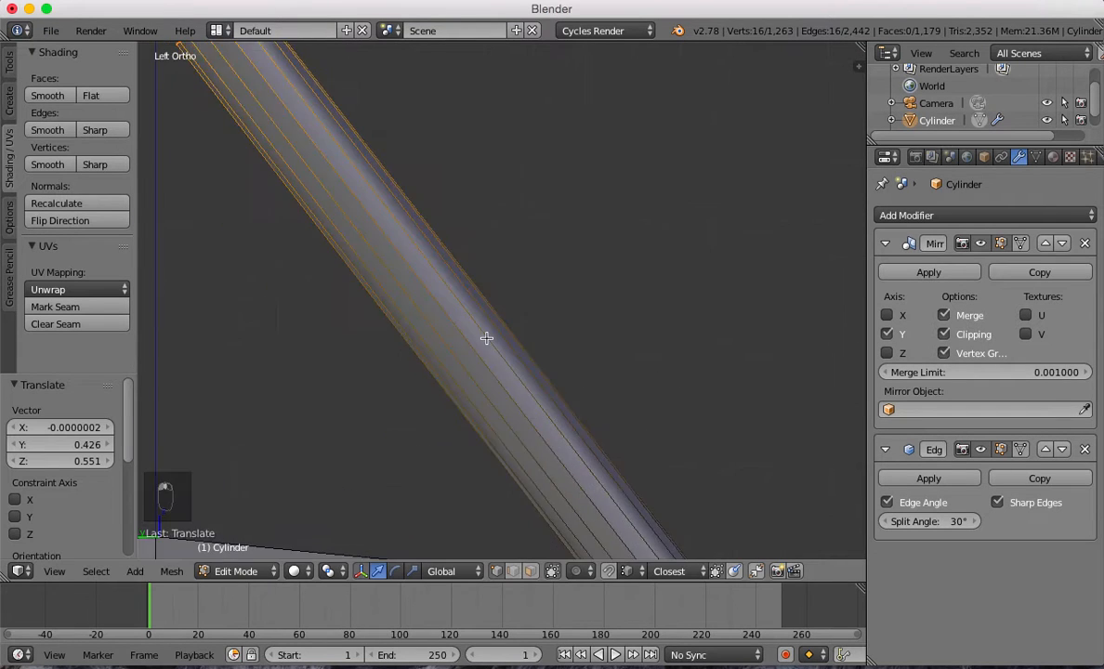
{"action": "scroll", "coordinate": [693, 463], "scroll_direction": "down", "scroll_amount": 5}
{"action": "scroll", "coordinate": [414, 247], "scroll_direction": "up", "scroll_amount": 3}
{"action": "scroll", "coordinate": [418, 352], "scroll_direction": "down", "scroll_amount": 3}
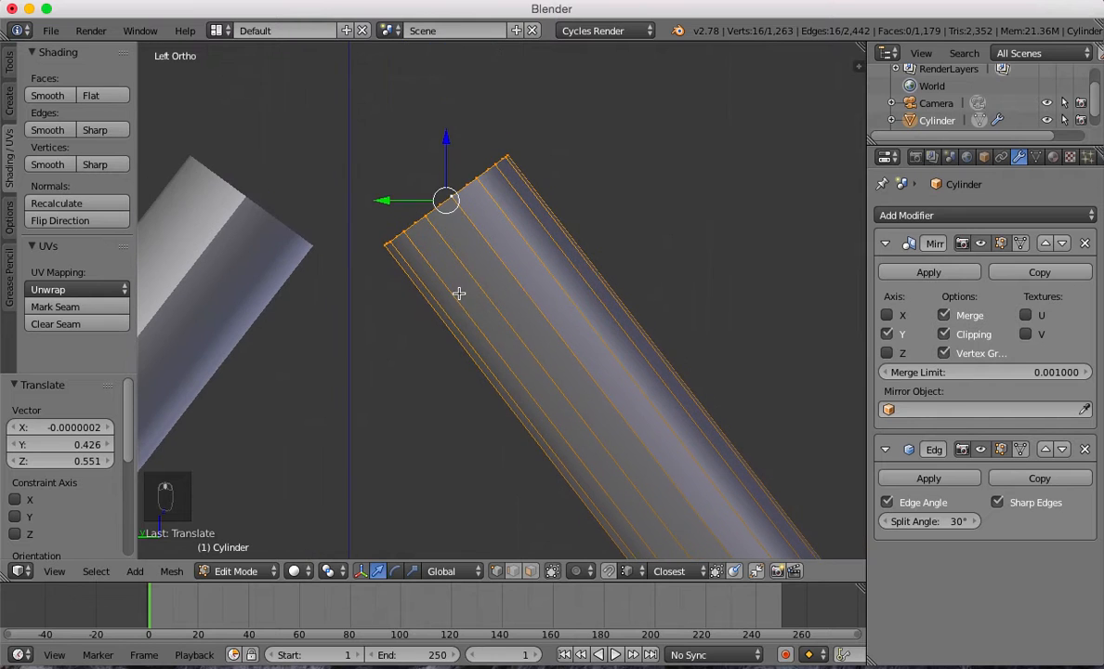
{"action": "scroll", "coordinate": [455, 306], "scroll_direction": "up", "scroll_amount": 3}
{"action": "middle_click_drag", "start_coordinate": [412, 330], "coordinate": [543, 391], "text": "shift"}
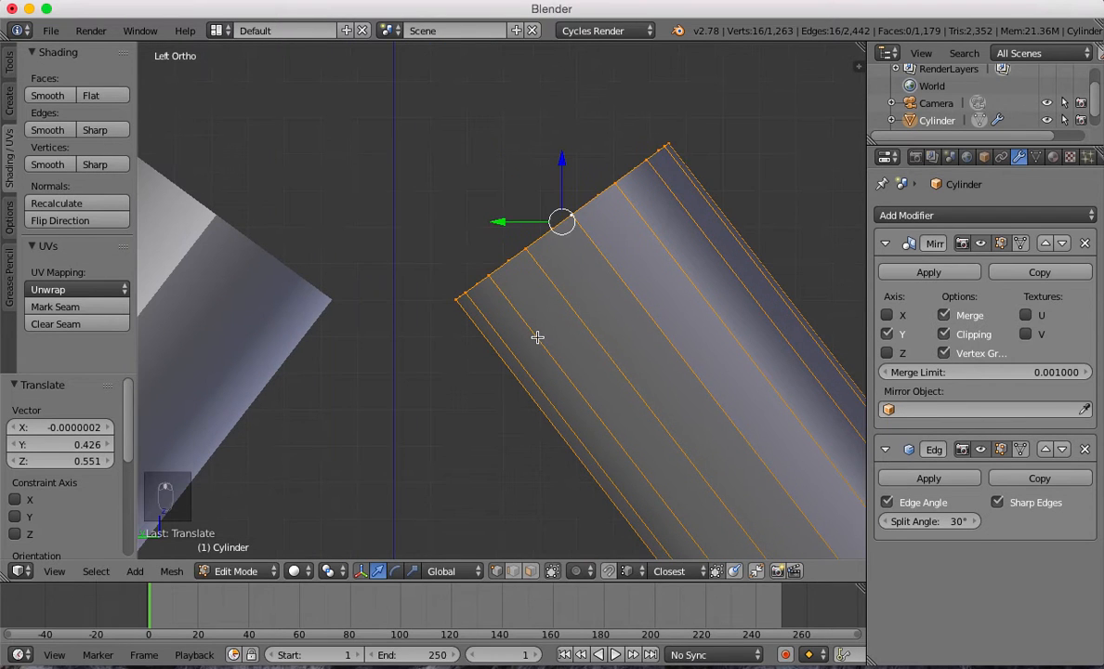
{"action": "key", "text": "g"}
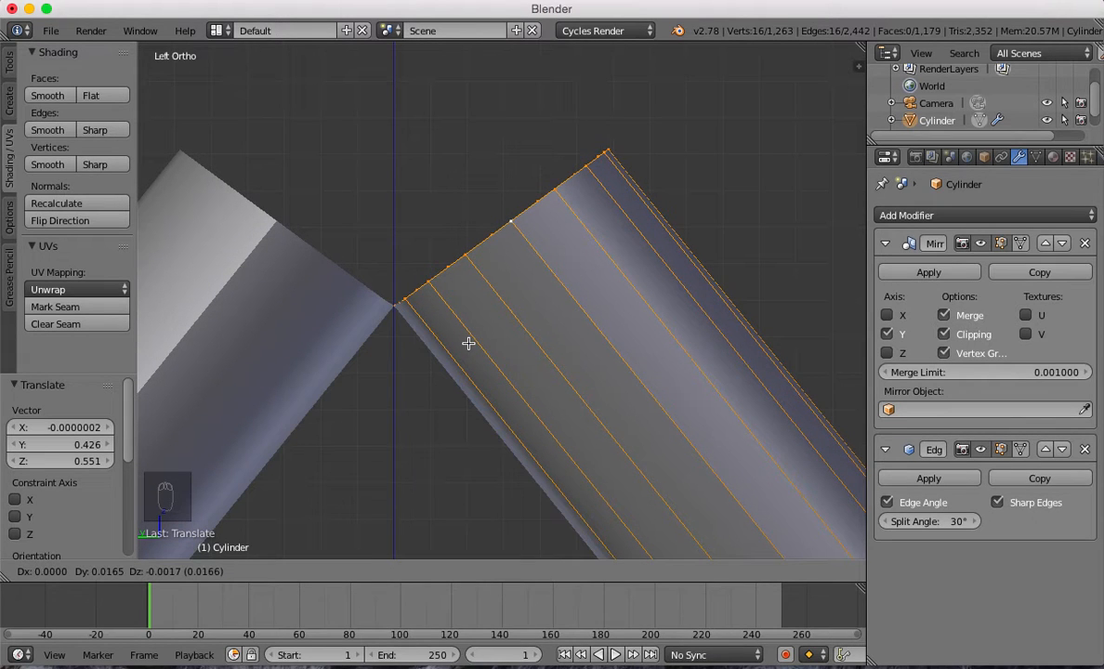
{"action": "left_click", "coordinate": [469, 344]}
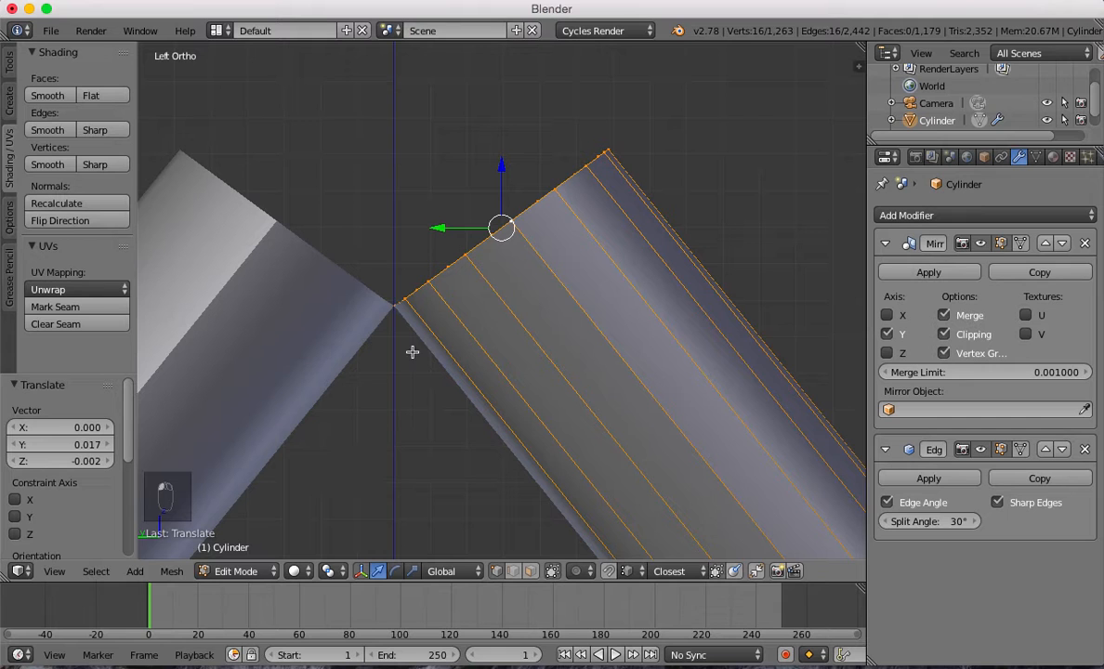
Snap the 3D cursor to the end loop's inner corner vertex on the mirror centre line.
{"action": "right_click", "coordinate": [393, 310]}
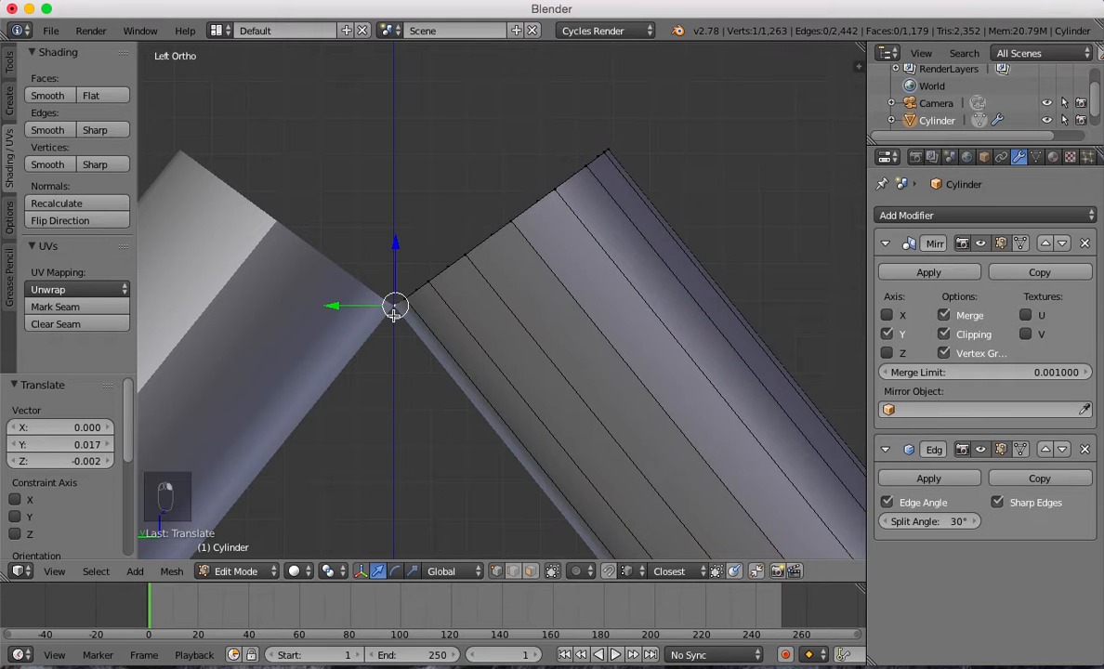
{"action": "key", "text": "shift+s"}
{"action": "left_click", "coordinate": [458, 322]}
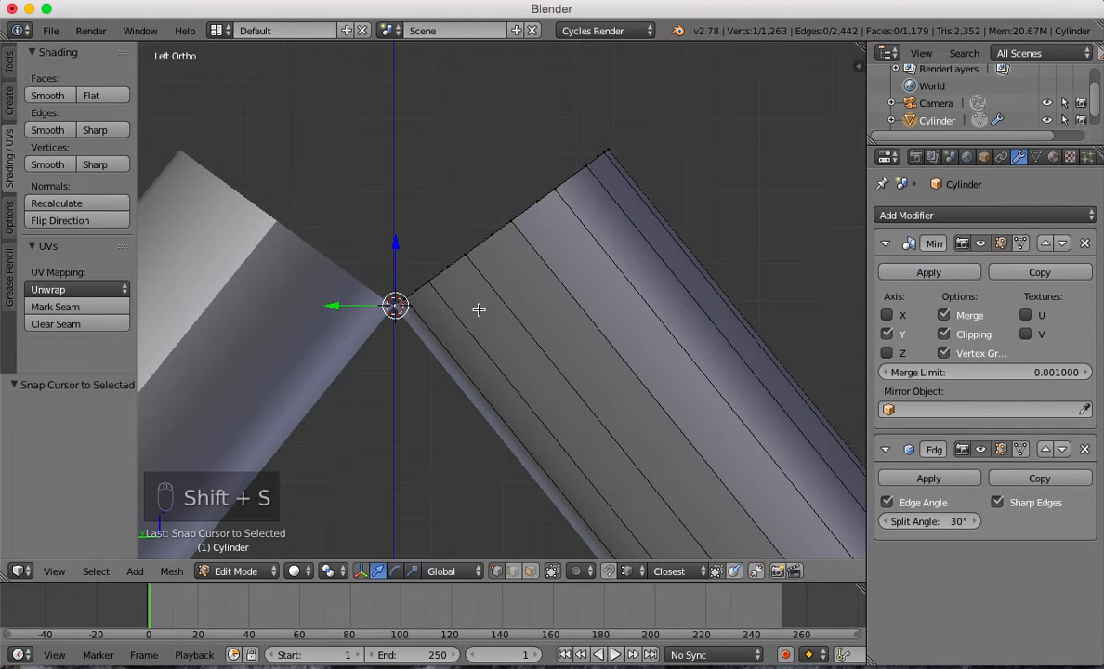
Select the rod's whole end loop and disable Clipping and Merge on the Mirror modifier.
{"action": "right_click", "coordinate": [495, 235], "text": "alt"}
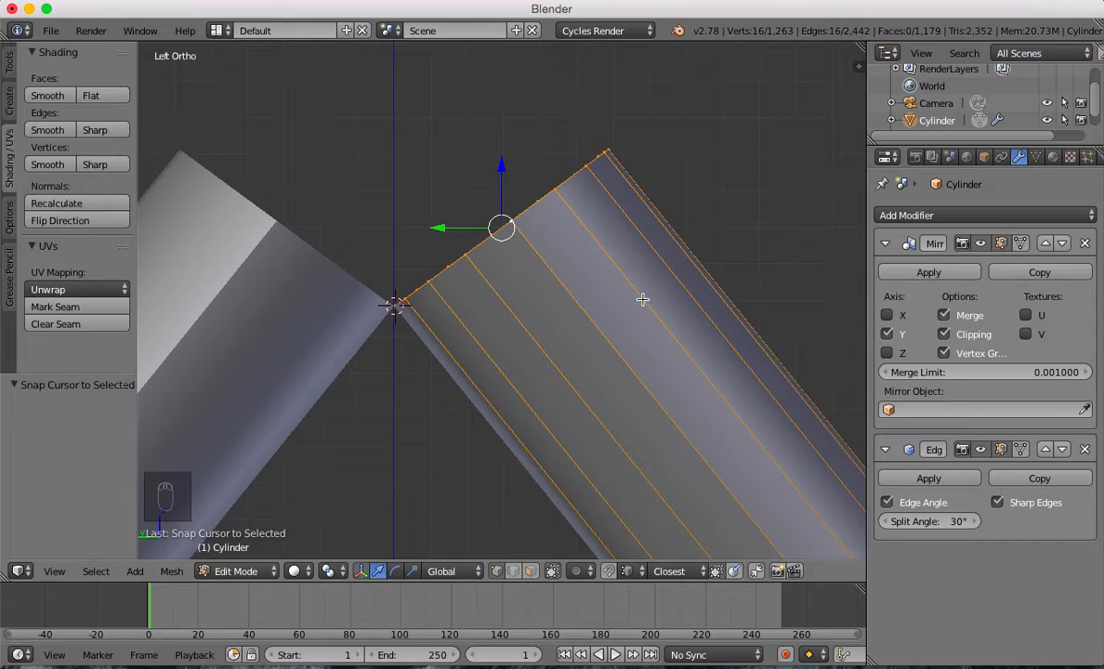
{"action": "left_click", "coordinate": [942, 333]}
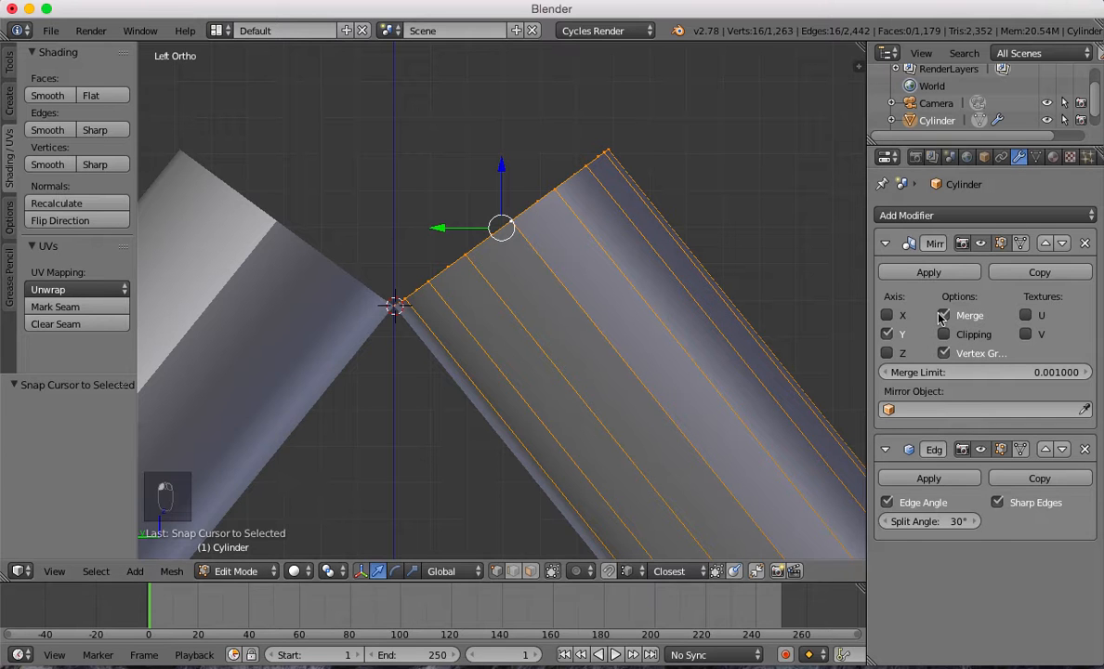
{"action": "left_click", "coordinate": [943, 316]}
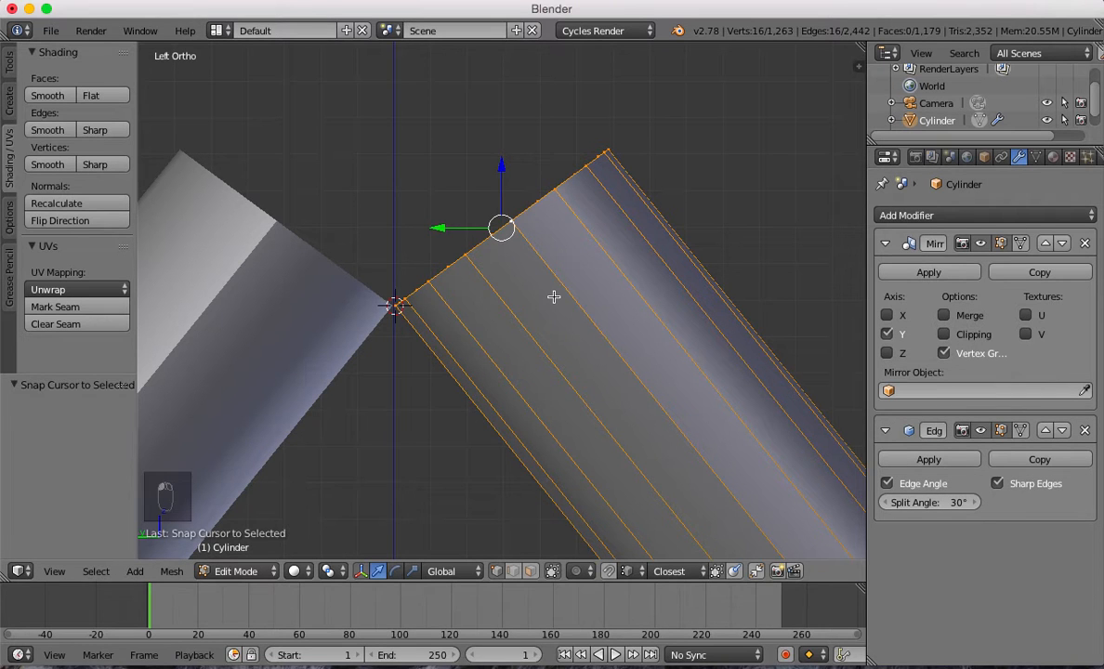
Spin the end loop around the 3D cursor in 9 steps, trying an angle of 30° before setting it to -30°.
{"action": "key", "text": "alt+r"}
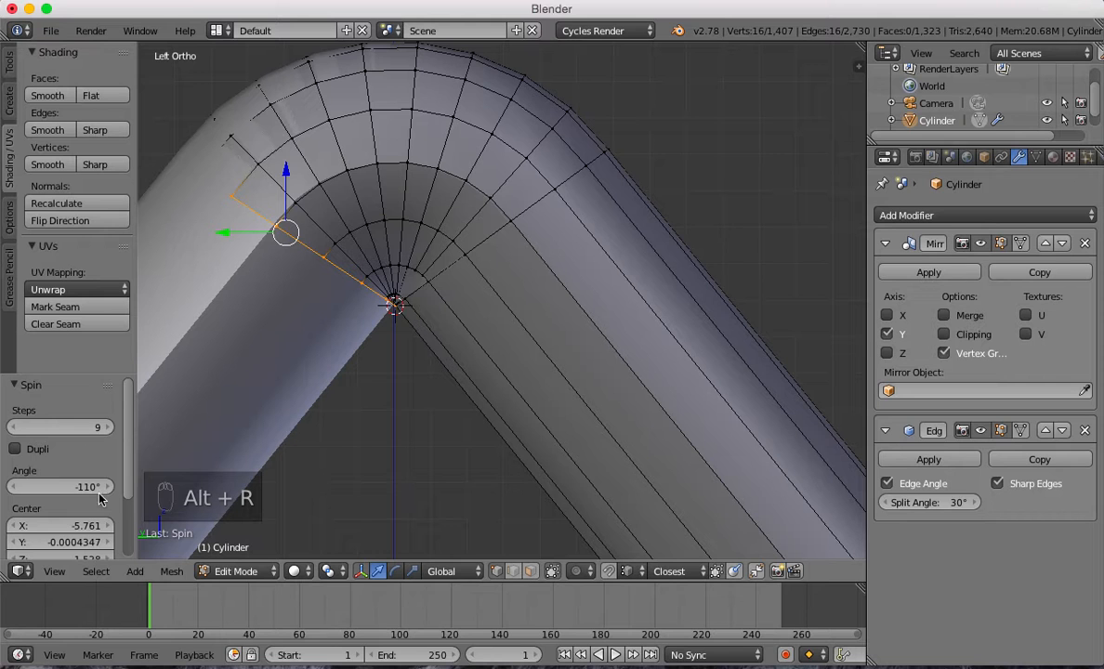
{"action": "left_click", "coordinate": [70, 487]}
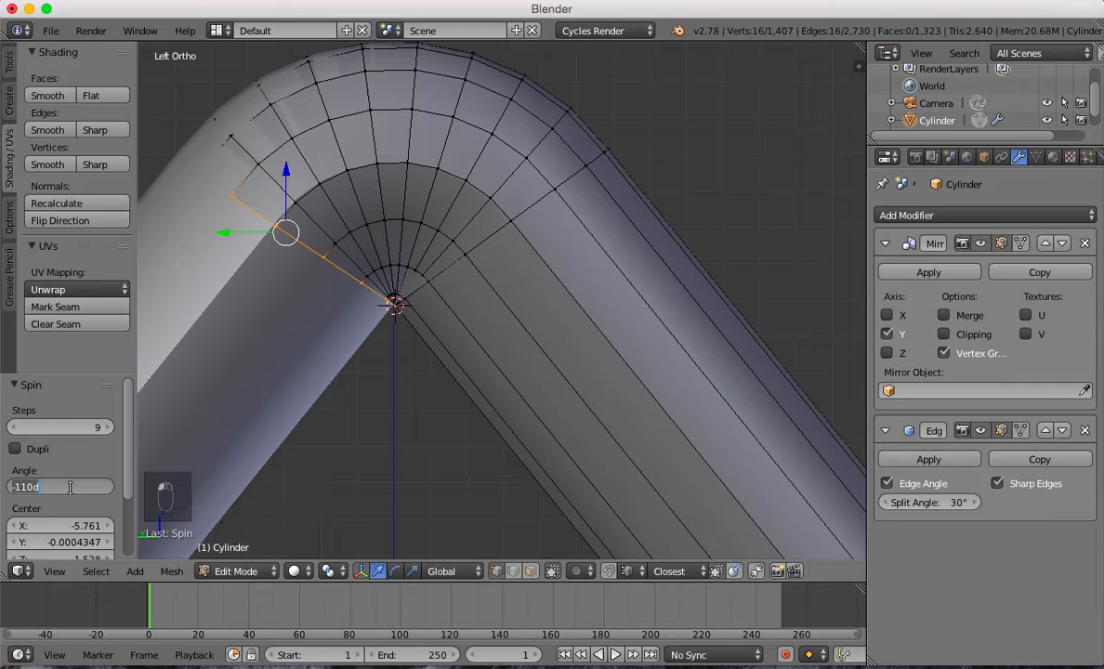
{"action": "type", "text": "30"}
{"action": "key", "text": "Return"}
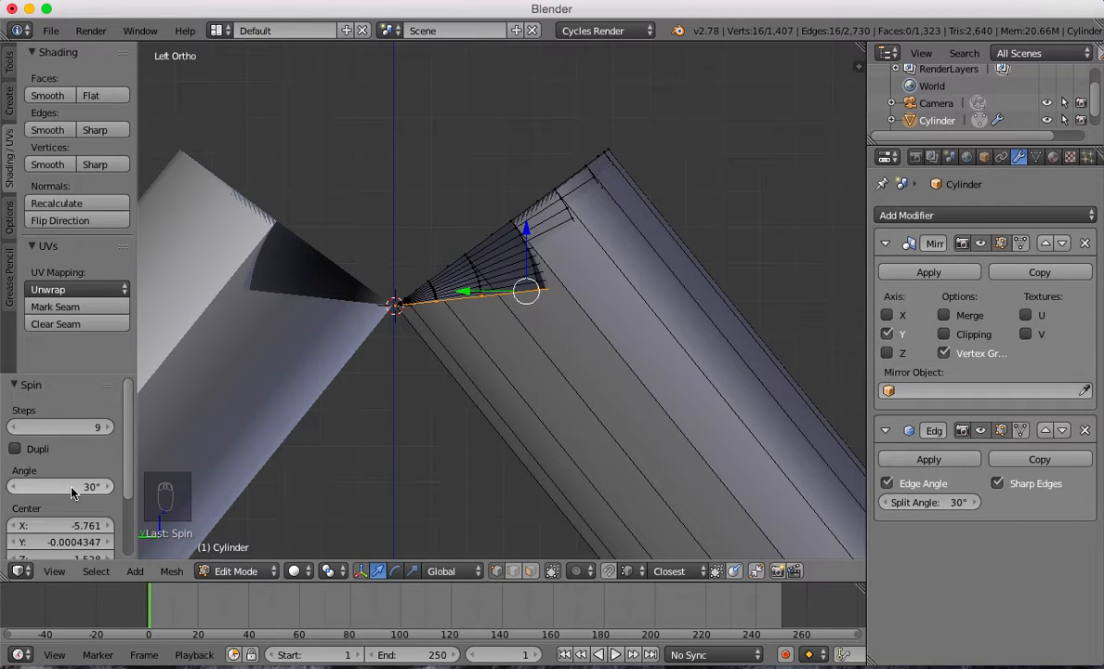
{"action": "left_click", "coordinate": [63, 487]}
{"action": "key", "text": "BackSpace"}
{"action": "type", "text": "-30"}
{"action": "key", "text": "Return"}
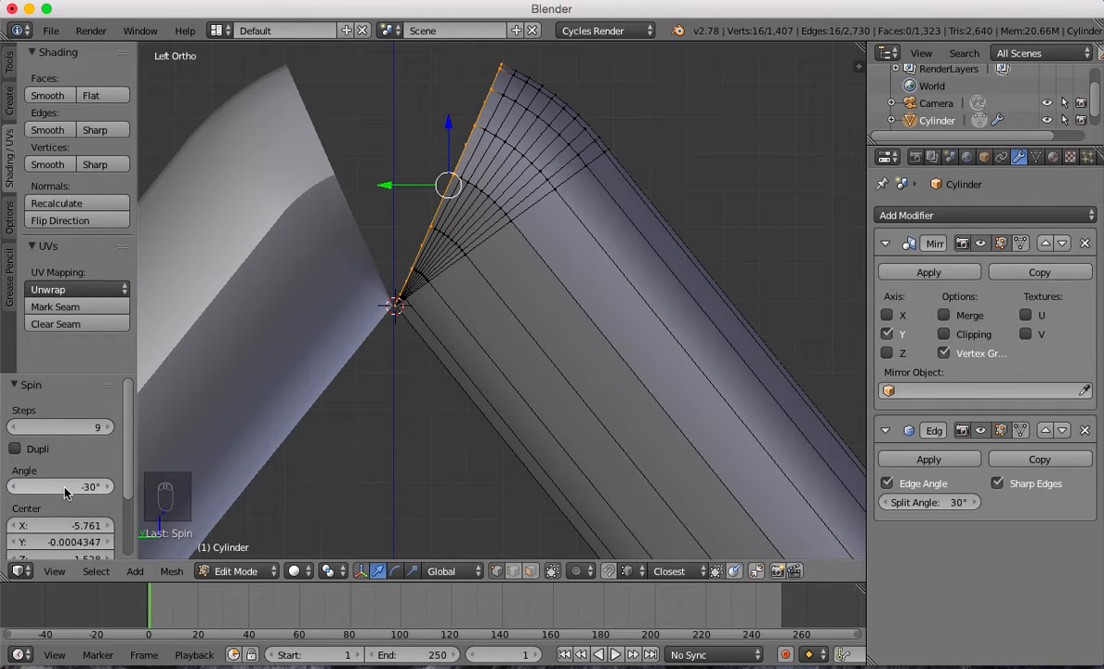
Adjust the spin angle to about -35.5° and re-enable Merge and Clipping on the Mirror modifier.
{"action": "left_click_drag", "start_coordinate": [75, 493], "coordinate": [49, 493]}
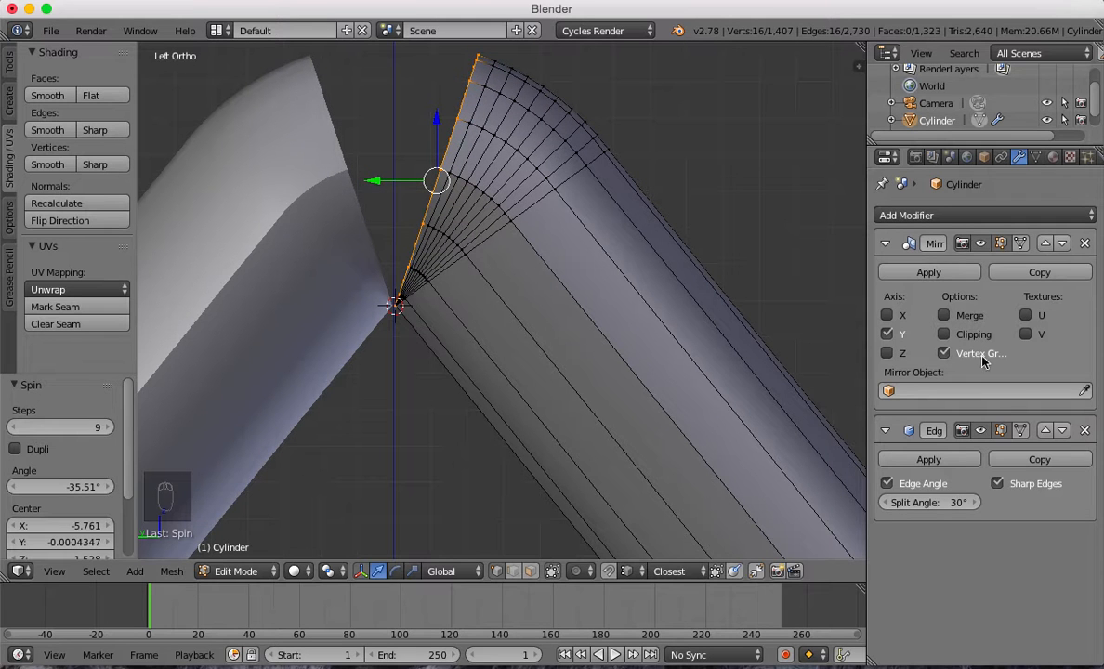
{"action": "left_click", "coordinate": [944, 316]}
{"action": "left_click", "coordinate": [944, 335]}
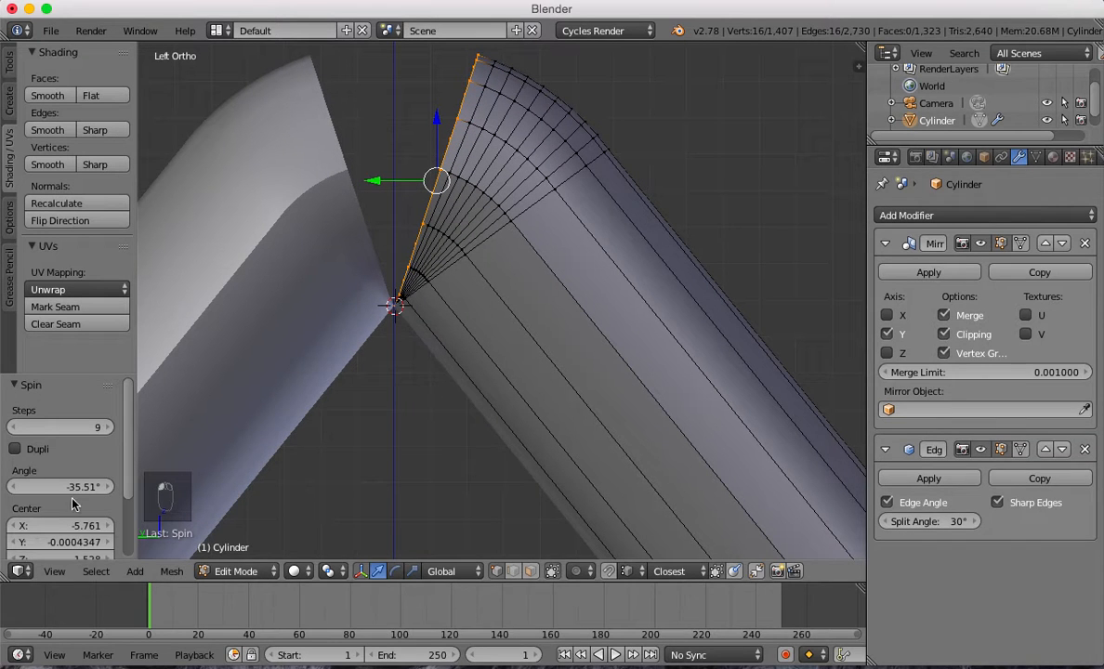
Fine-tune the spin angle to about -54.02° so the end loop lies on the mirror centre line.
{"action": "mouse_move", "coordinate": [57, 486]}
{"action": "left_mouse_down"}
{"action": "mouse_move", "coordinate": [8, 486]}
{"action": "mouse_move", "coordinate": [77, 493]}
{"action": "left_mouse_up"}
{"action": "middle_click_drag", "start_coordinate": [441, 307], "coordinate": [443, 412], "text": "shift"}
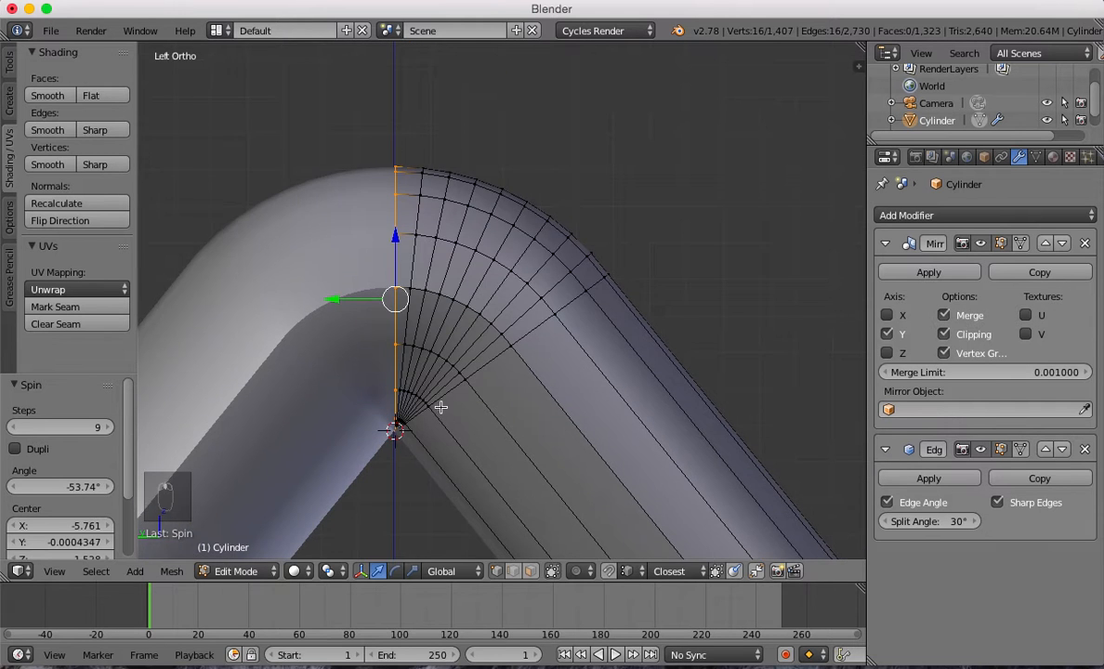
{"action": "scroll", "coordinate": [444, 412], "scroll_direction": "up", "scroll_amount": 6}
{"action": "scroll", "coordinate": [502, 401], "scroll_direction": "up", "scroll_amount": 4}
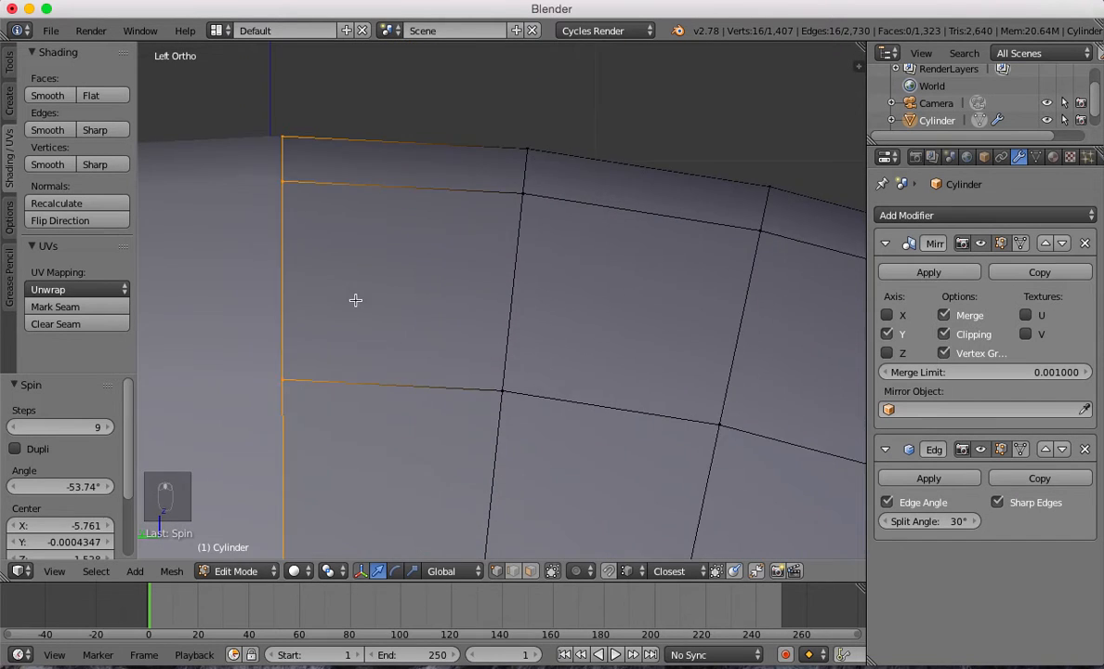
{"action": "middle_click_drag", "start_coordinate": [141, 249], "coordinate": [307, 404], "text": "shift"}
{"action": "left_click_drag", "start_coordinate": [88, 488], "coordinate": [77, 489]}
Switch to Object Mode and examine the ring's rounded apex and its fit on the cylinder from several angles.
{"action": "scroll", "coordinate": [490, 358], "scroll_direction": "down", "scroll_amount": 8}
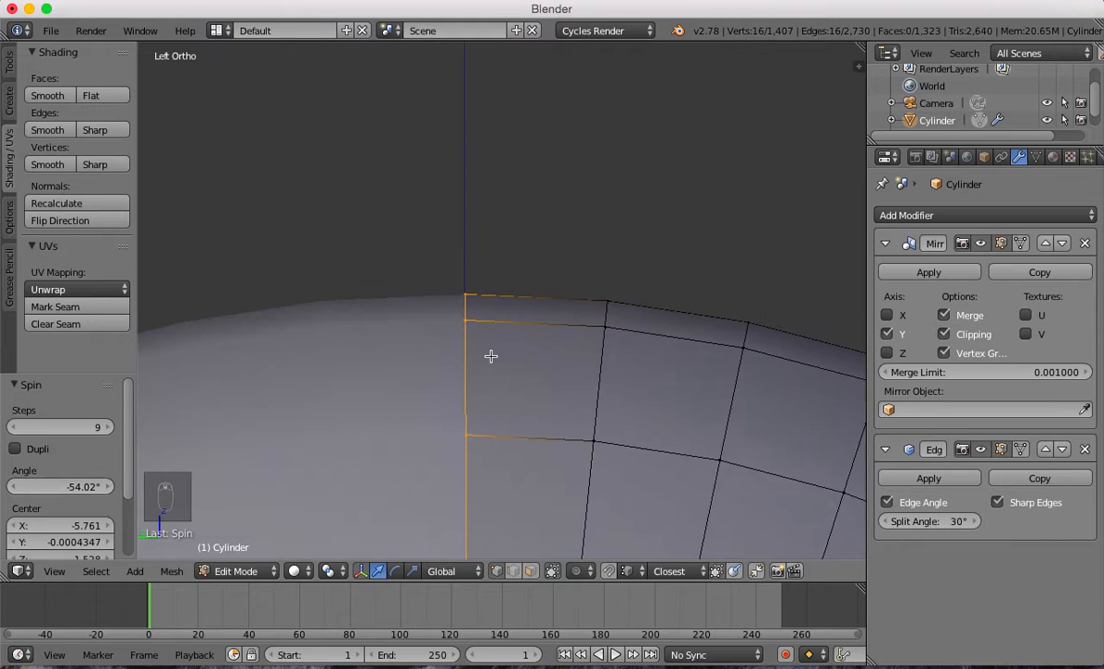
{"action": "scroll", "coordinate": [595, 399], "scroll_direction": "down", "scroll_amount": 5}
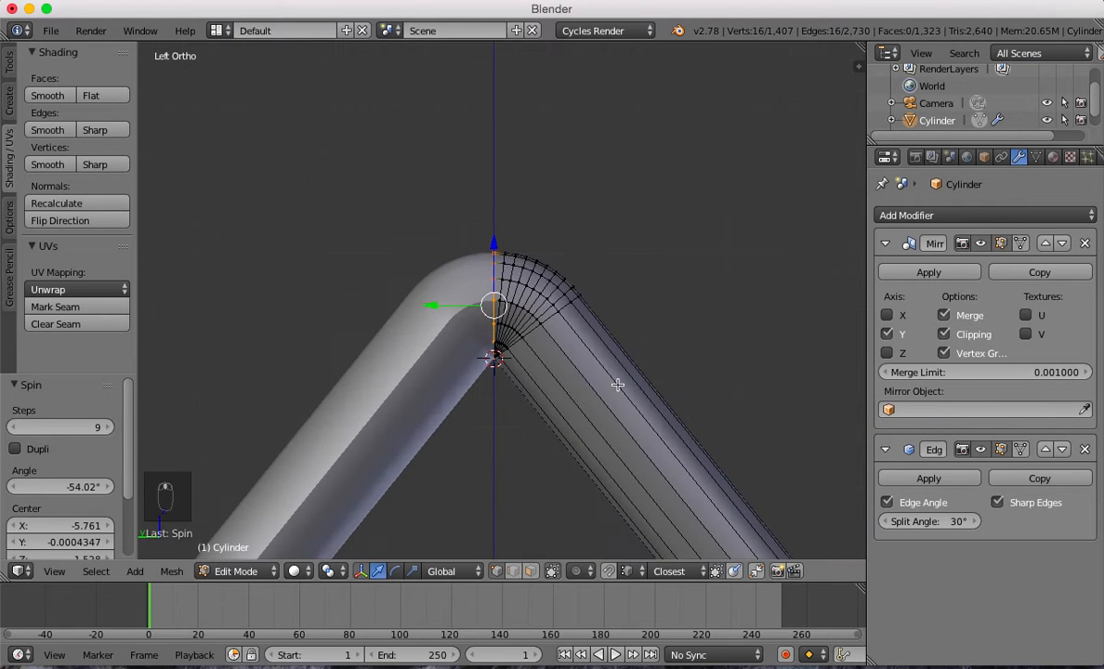
{"action": "key", "text": "Tab"}
{"action": "scroll", "coordinate": [618, 402], "scroll_direction": "down", "scroll_amount": 12}
{"action": "middle_click_drag", "start_coordinate": [619, 410], "coordinate": [540, 451]}
{"action": "scroll", "coordinate": [540, 453], "scroll_direction": "up", "scroll_amount": 8}
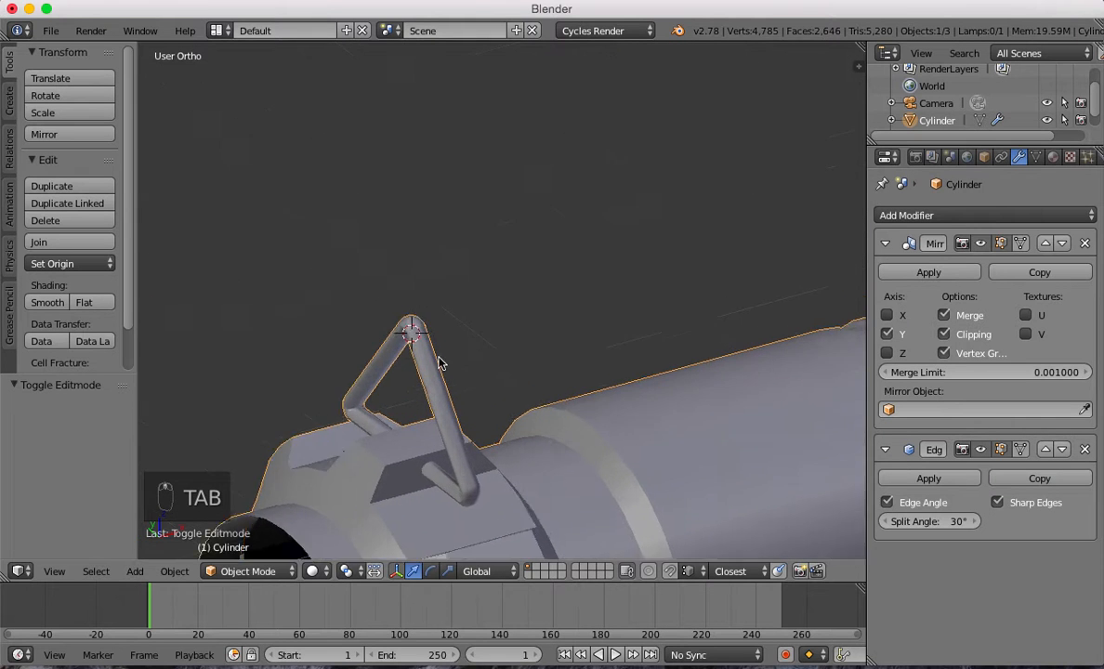
{"action": "scroll", "coordinate": [464, 389], "scroll_direction": "down", "scroll_amount": 4}
{"action": "middle_click_drag", "start_coordinate": [494, 360], "coordinate": [545, 350], "text": "shift"}
{"action": "scroll", "coordinate": [521, 323], "scroll_direction": "down", "scroll_amount": 3}
{"action": "scroll", "coordinate": [562, 307], "scroll_direction": "up", "scroll_amount": 4}
{"action": "key", "text": "Tab"}
{"action": "key", "text": "Tab"}
{"action": "middle_click_drag", "start_coordinate": [422, 339], "coordinate": [570, 294]}
{"action": "scroll", "coordinate": [510, 353], "scroll_direction": "up", "scroll_amount": 5}
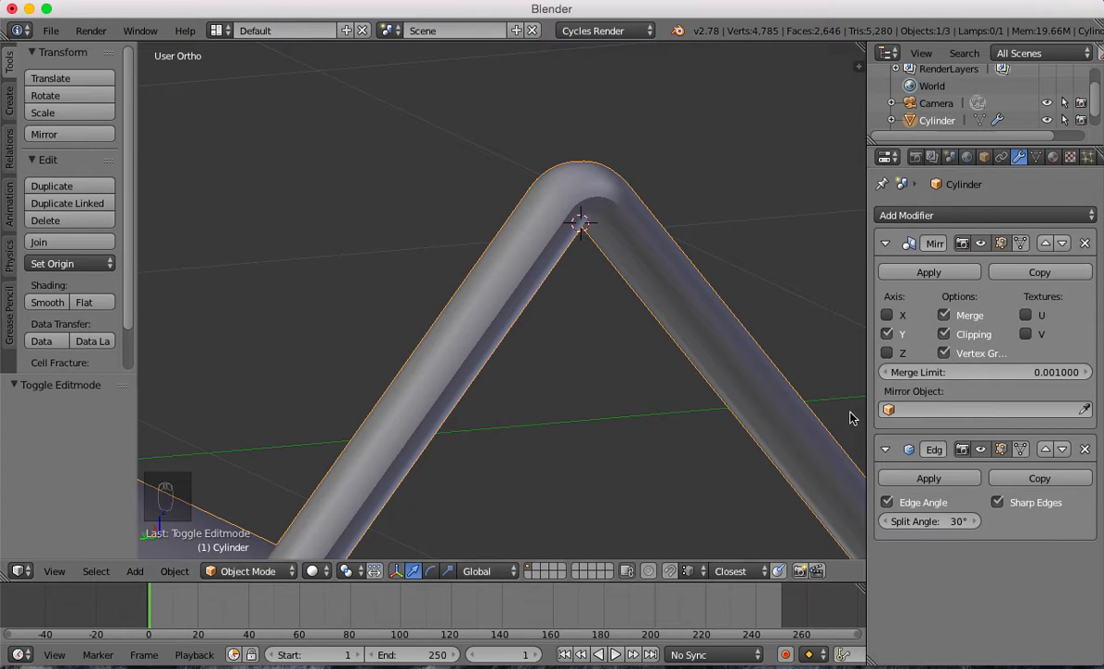
In Edit Mode, select a lengthwise edge loop on the rod's inner side and move it about 0.0004 along X.
{"action": "key", "text": "Tab"}
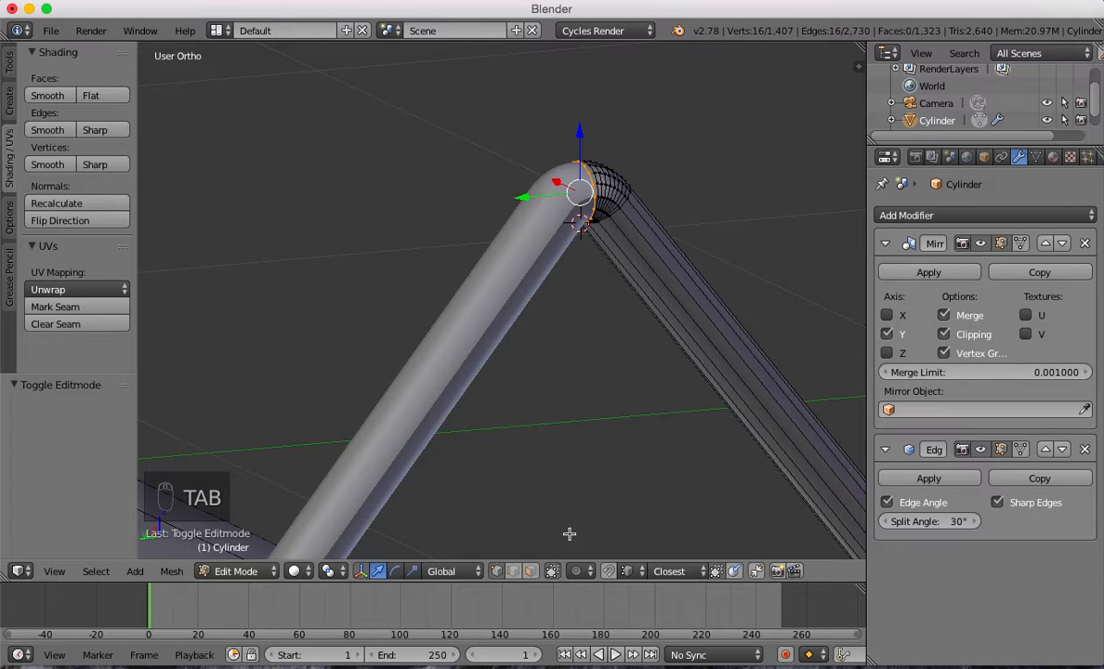
{"action": "right_click", "coordinate": [708, 319], "text": "alt"}
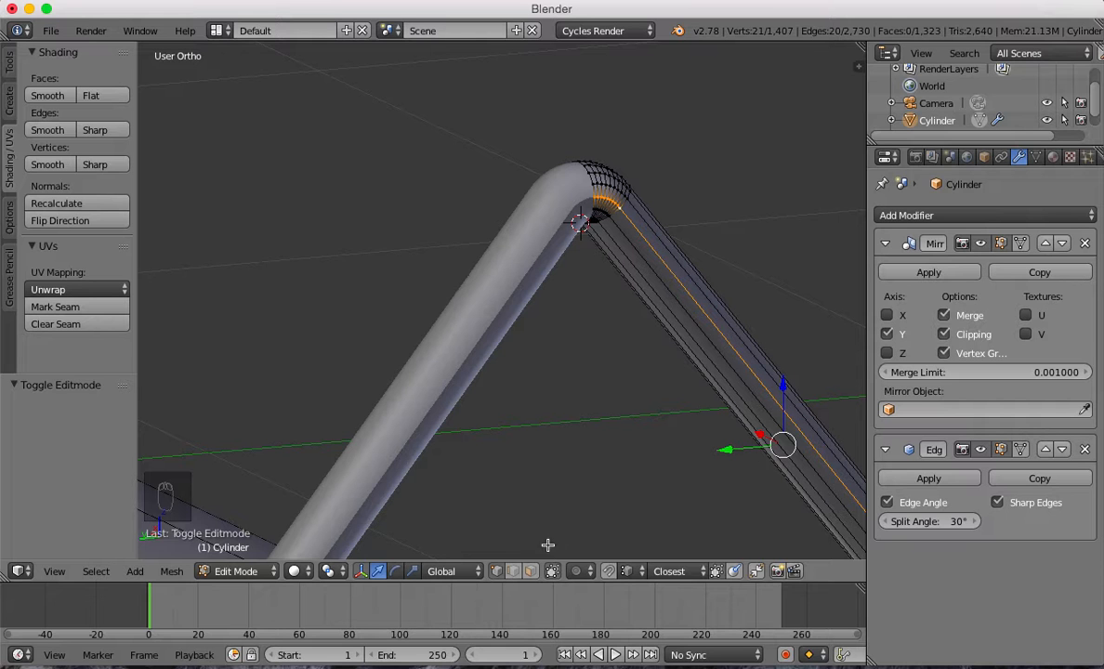
{"action": "middle_click_drag", "start_coordinate": [746, 464], "coordinate": [697, 365]}
{"action": "key", "text": "g"}
{"action": "key", "text": "x"}
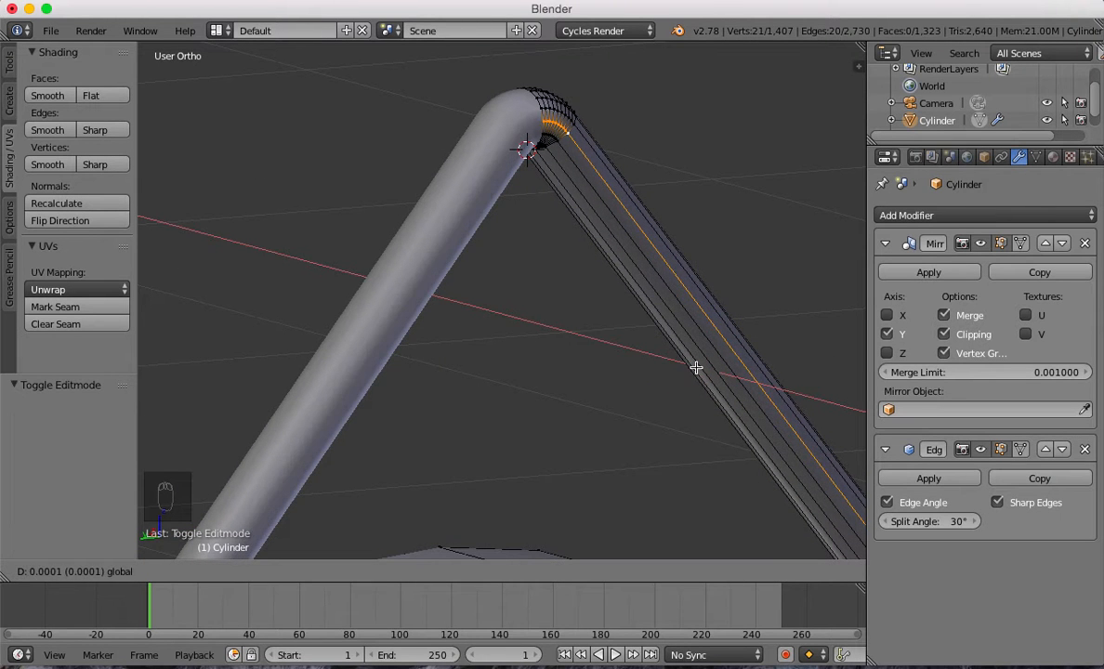
{"action": "left_click", "coordinate": [695, 368]}
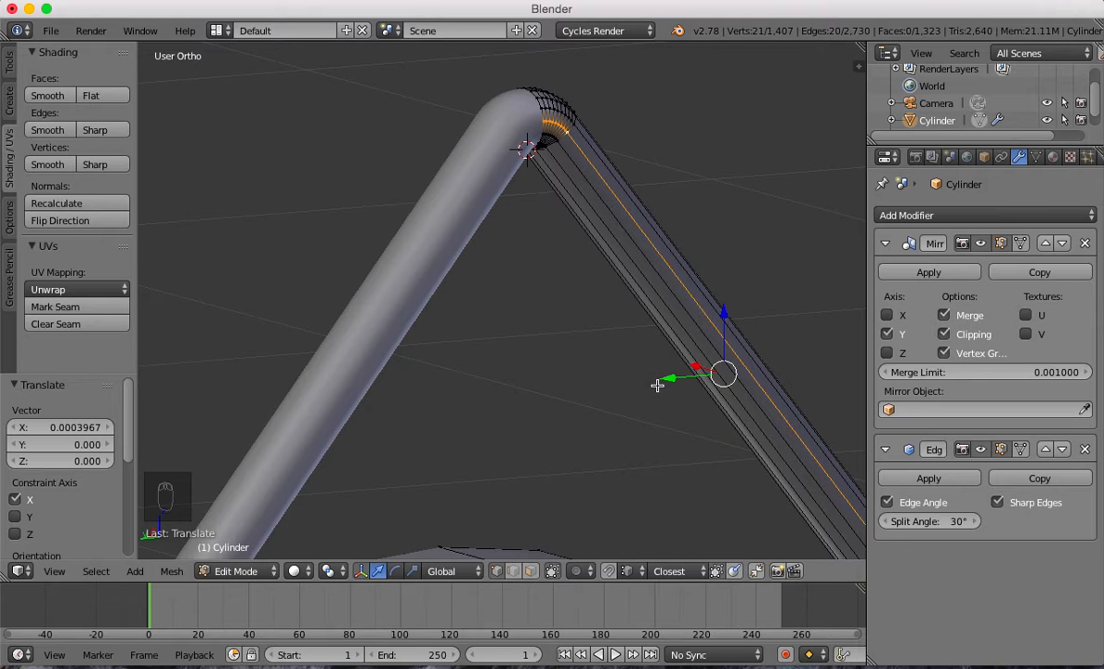
Select the lengthwise edge loop on the opposite face of the rod and move it about -0.0002 along X.
{"action": "scroll", "coordinate": [657, 385], "scroll_direction": "down", "scroll_amount": 4}
{"action": "middle_click_drag", "start_coordinate": [661, 387], "coordinate": [846, 374]}
{"action": "scroll", "coordinate": [751, 371], "scroll_direction": "up", "scroll_amount": 4}
{"action": "middle_click_drag", "start_coordinate": [690, 284], "coordinate": [682, 394], "text": "shift"}
{"action": "scroll", "coordinate": [682, 381], "scroll_direction": "up", "scroll_amount": 2}
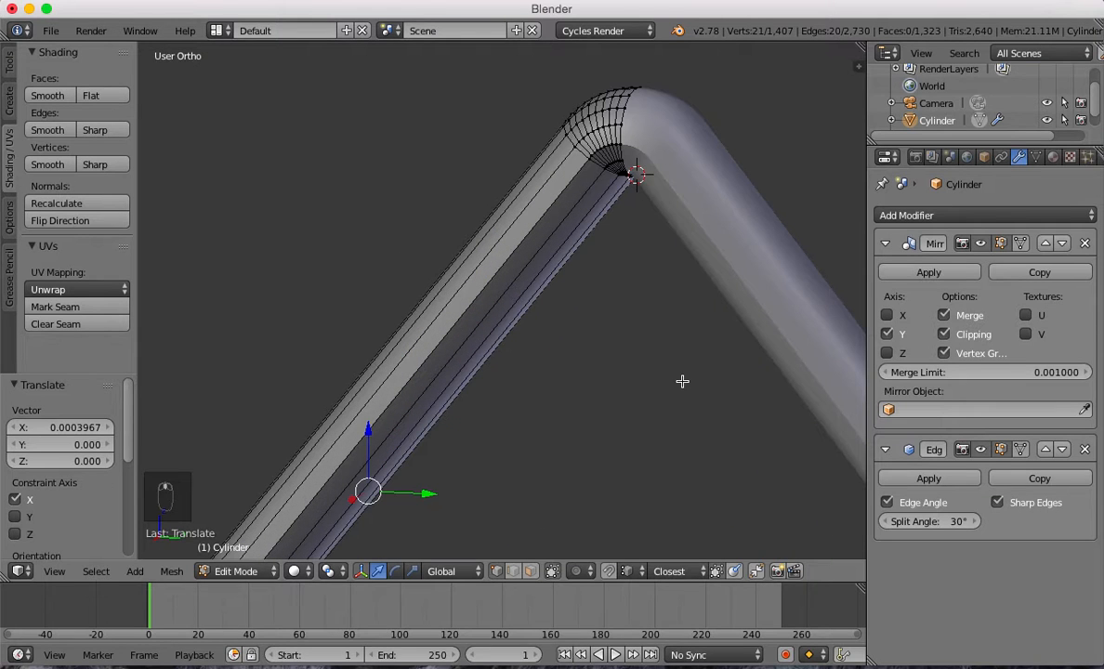
{"action": "right_click", "coordinate": [569, 186], "text": "alt"}
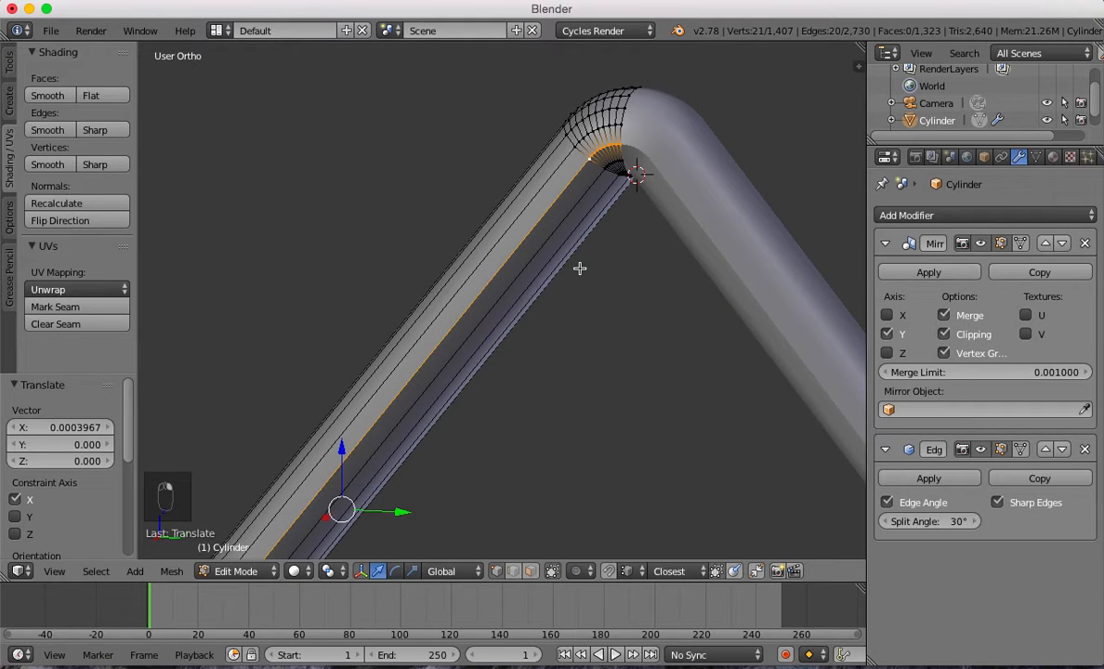
{"action": "key", "text": "g"}
{"action": "key", "text": "x"}
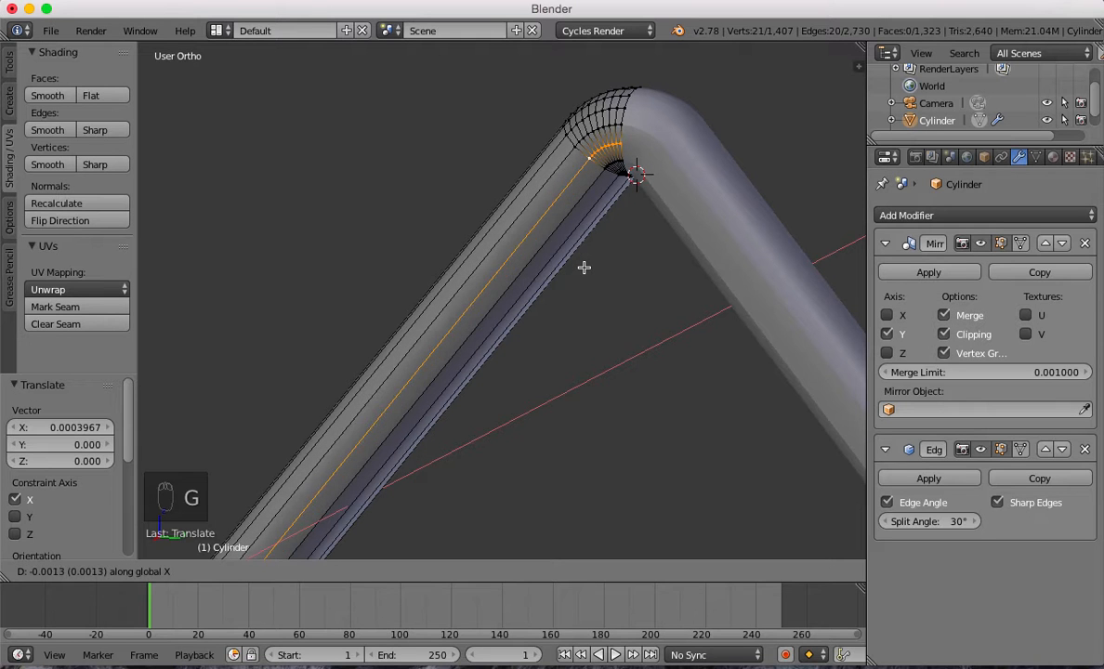
{"action": "left_click", "coordinate": [580, 269]}
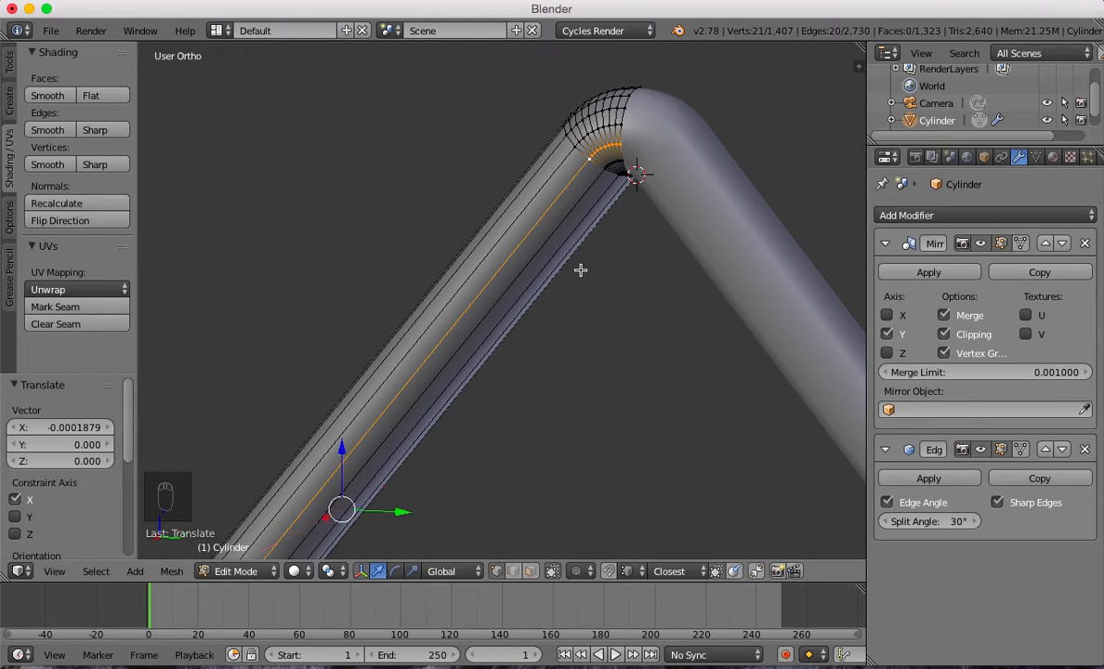
Inspect the ring's shading in Object Mode, then return to Edit Mode with the rounded apex in close view.
{"action": "key", "text": "Tab"}
{"action": "scroll", "coordinate": [577, 281], "scroll_direction": "down", "scroll_amount": 5}
{"action": "middle_click_drag", "start_coordinate": [577, 281], "coordinate": [481, 361]}
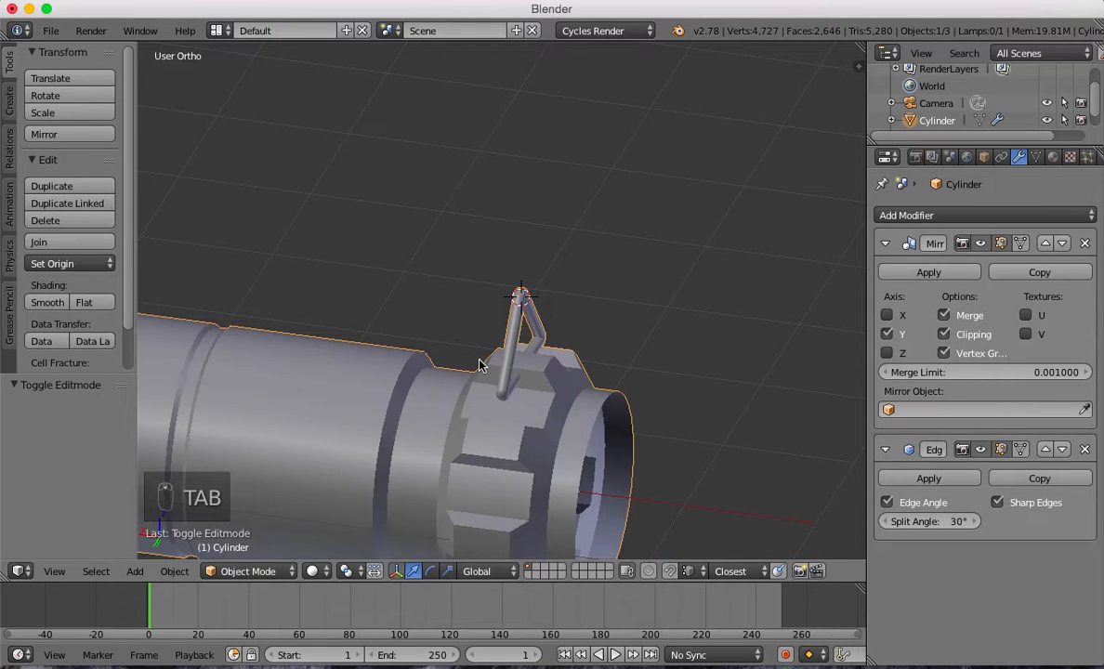
{"action": "key", "text": "Tab"}
{"action": "middle_click_drag", "start_coordinate": [570, 369], "coordinate": [351, 324]}
{"action": "middle_click_drag", "start_coordinate": [443, 359], "coordinate": [527, 365]}
{"action": "scroll", "coordinate": [583, 386], "scroll_direction": "up", "scroll_amount": 3}
{"action": "scroll", "coordinate": [583, 387], "scroll_direction": "up", "scroll_amount": 7}
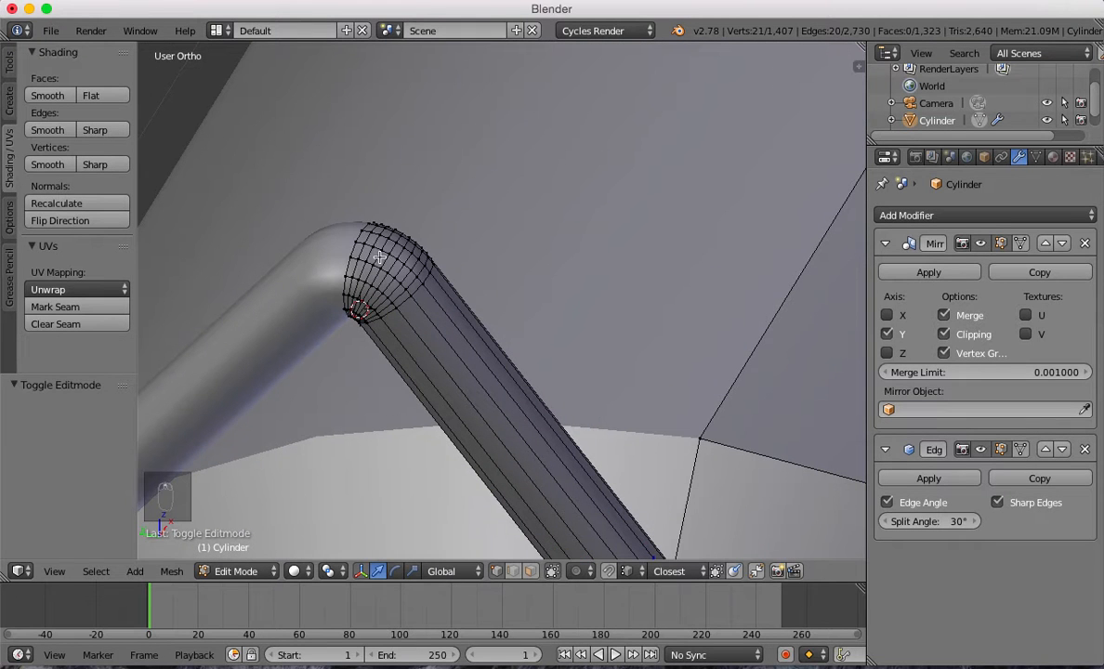
Select the whole mesh and remove its doubled vertices with a merge distance of 0.0001.
{"action": "right_click", "coordinate": [355, 250], "text": "alt"}
{"action": "scroll", "coordinate": [396, 267], "scroll_direction": "down", "scroll_amount": 3}
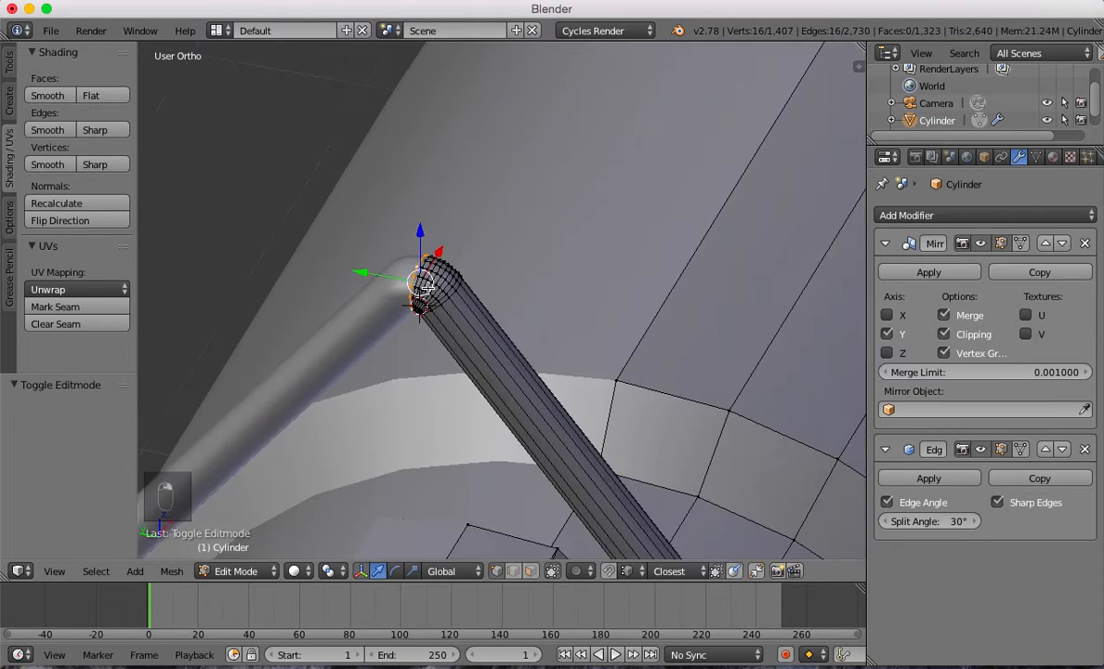
{"action": "key", "text": "a"}
{"action": "key", "text": "a"}
{"action": "key", "text": "w"}
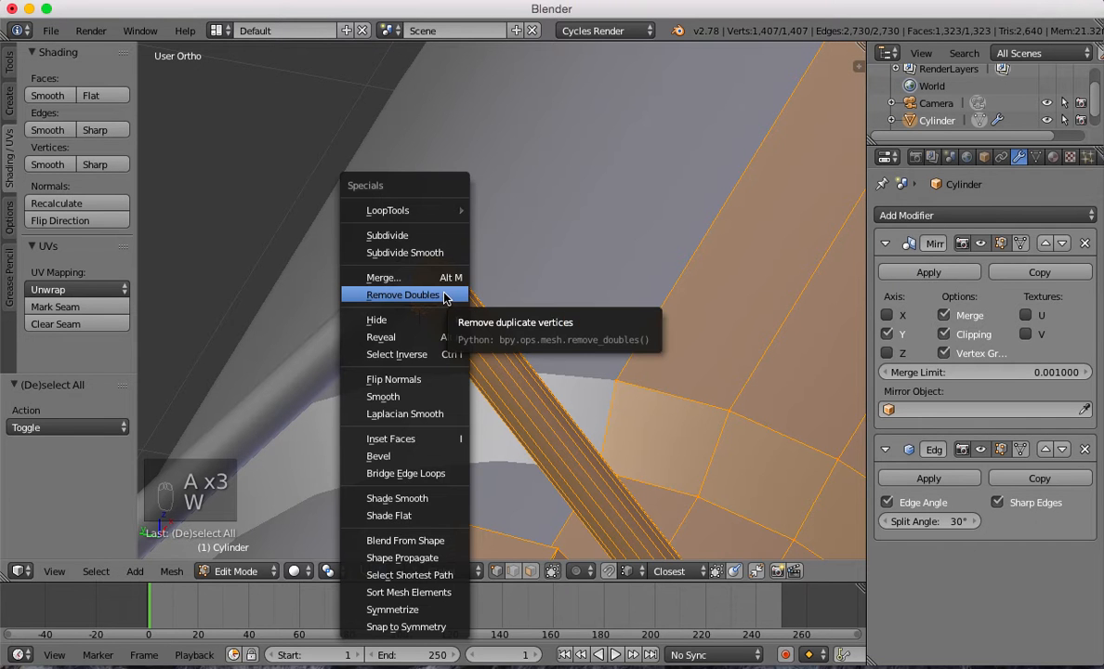
{"action": "left_click", "coordinate": [445, 296]}
{"action": "scroll", "coordinate": [490, 303], "scroll_direction": "up", "scroll_amount": 2}
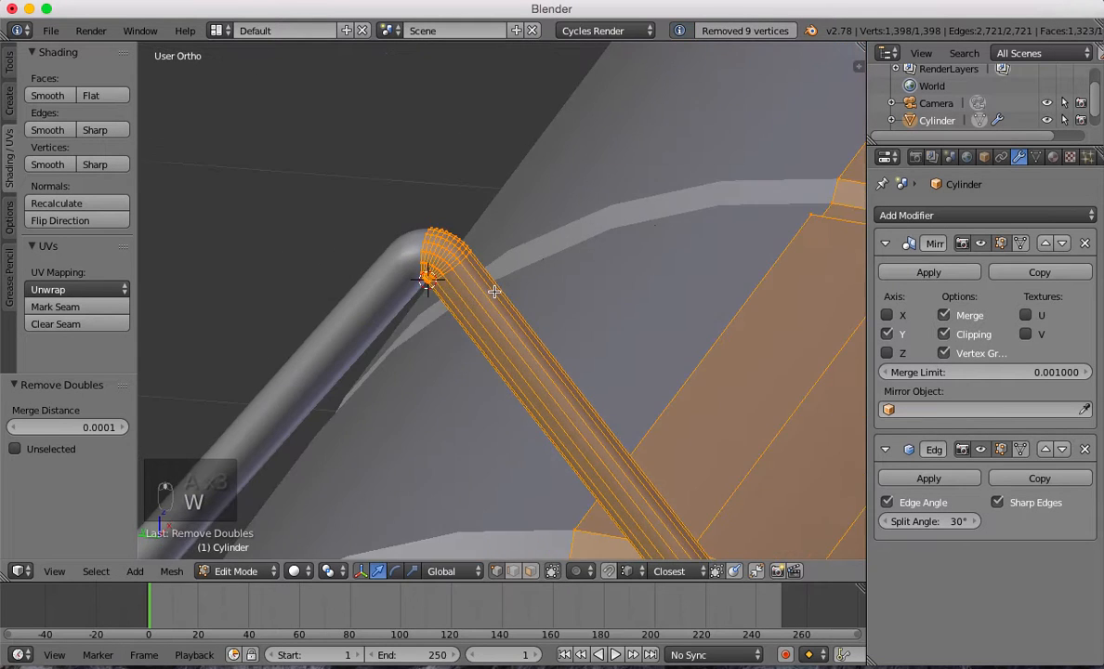
{"action": "scroll", "coordinate": [485, 291], "scroll_direction": "up", "scroll_amount": 2}
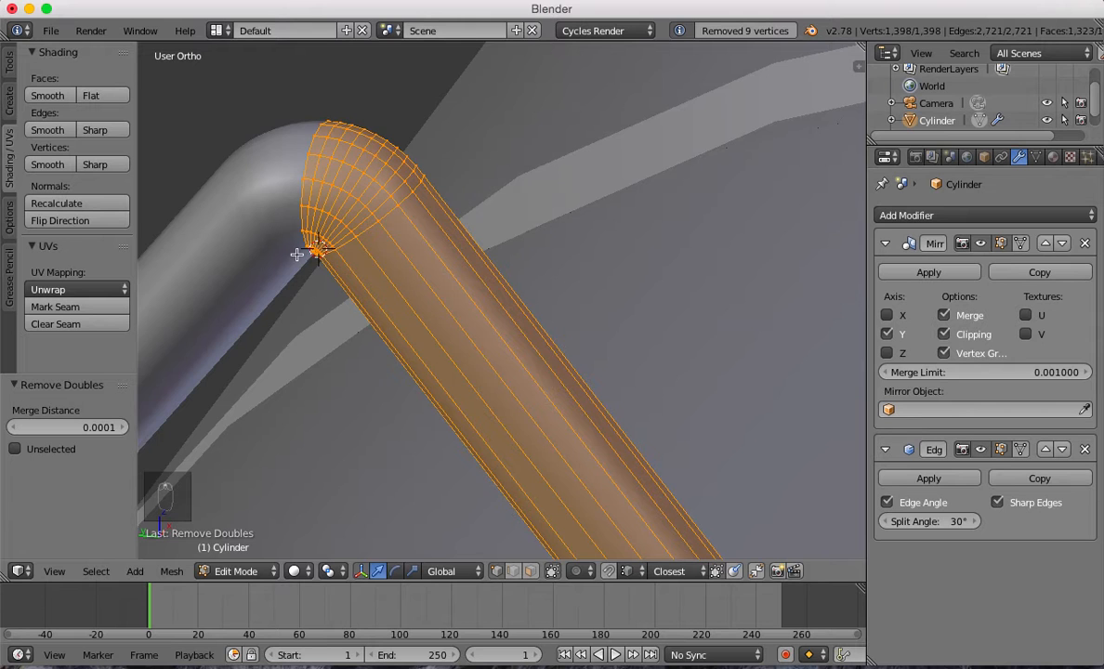
{"action": "scroll", "coordinate": [298, 253], "scroll_direction": "down", "scroll_amount": 3}
{"action": "scroll", "coordinate": [466, 298], "scroll_direction": "up", "scroll_amount": 3}
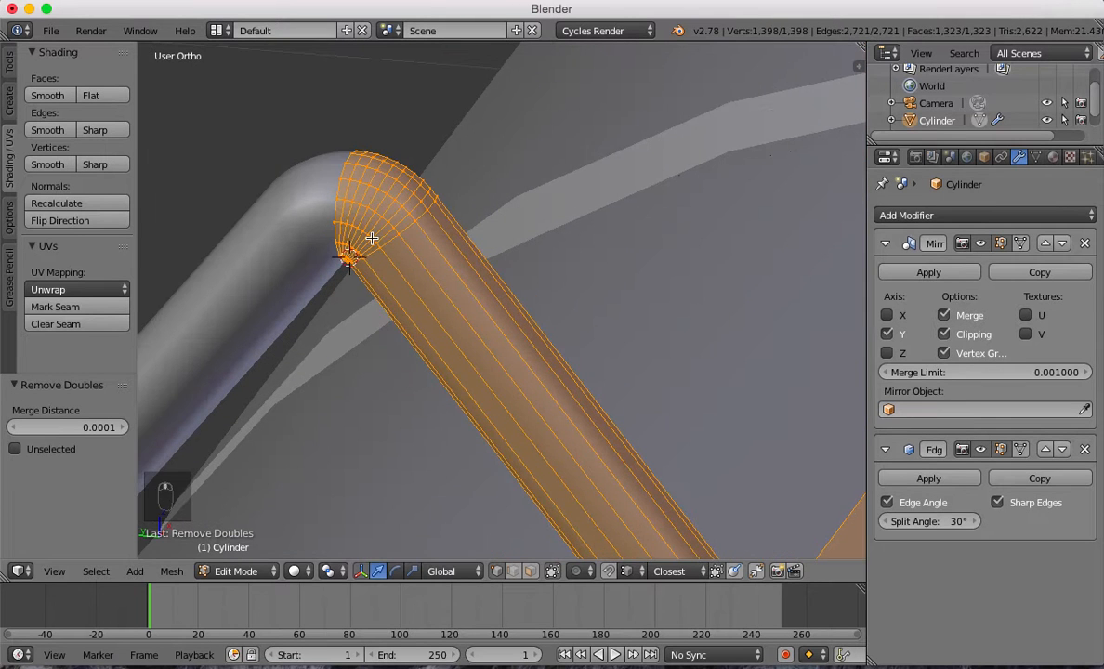
Select the end edge loop at the ring's apex and grow the selection by two steps.
{"action": "right_click", "coordinate": [342, 179], "text": "alt"}
{"action": "right_click", "coordinate": [345, 178], "text": "alt"}
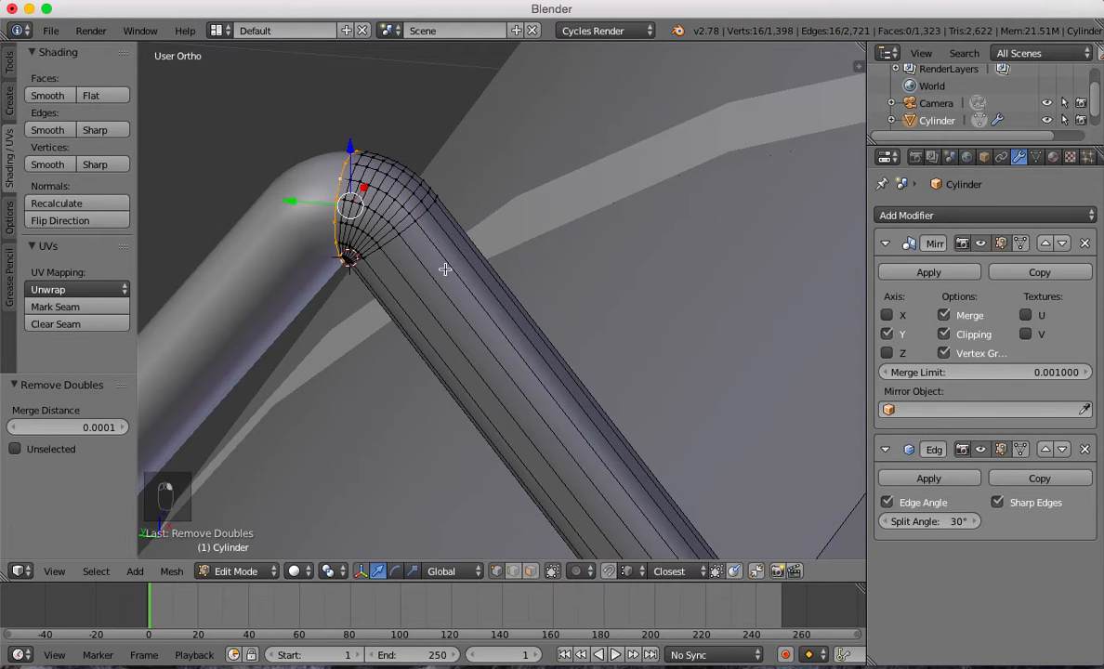
{"action": "key", "text": "ctrl+KP_Add"}
{"action": "key", "text": "ctrl+KP_Add"}
{"action": "key", "text": "ctrl+KP_Add"}
{"action": "key", "text": "ctrl+KP_Add"}
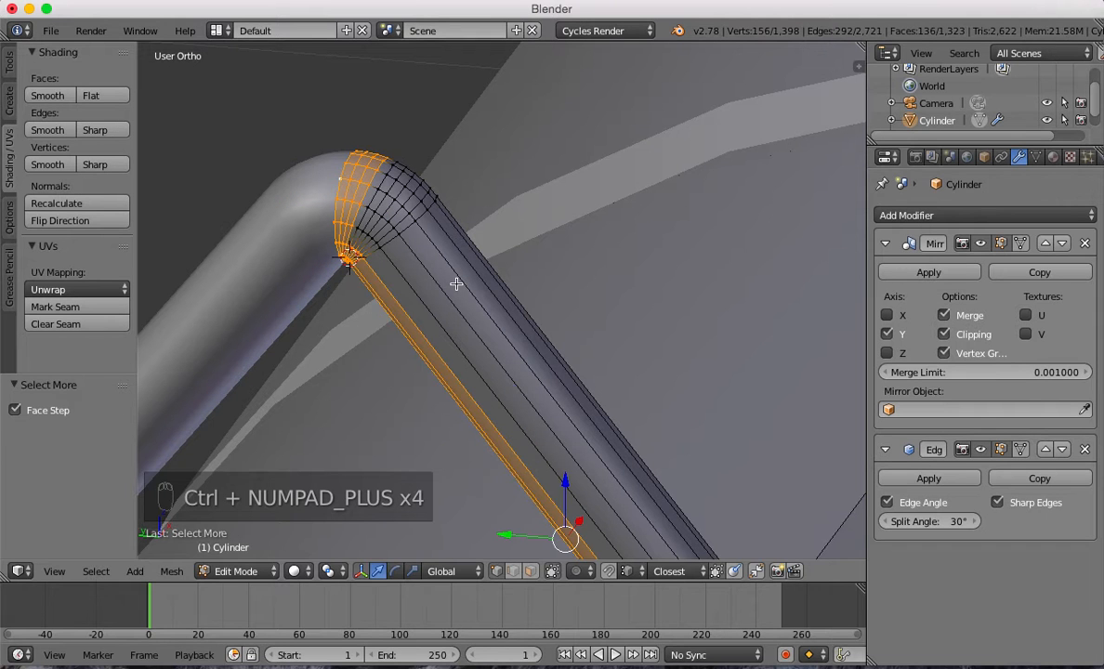
{"action": "key", "text": "super+z"}
{"action": "key", "text": "super+z"}
{"action": "key", "text": "super+z"}
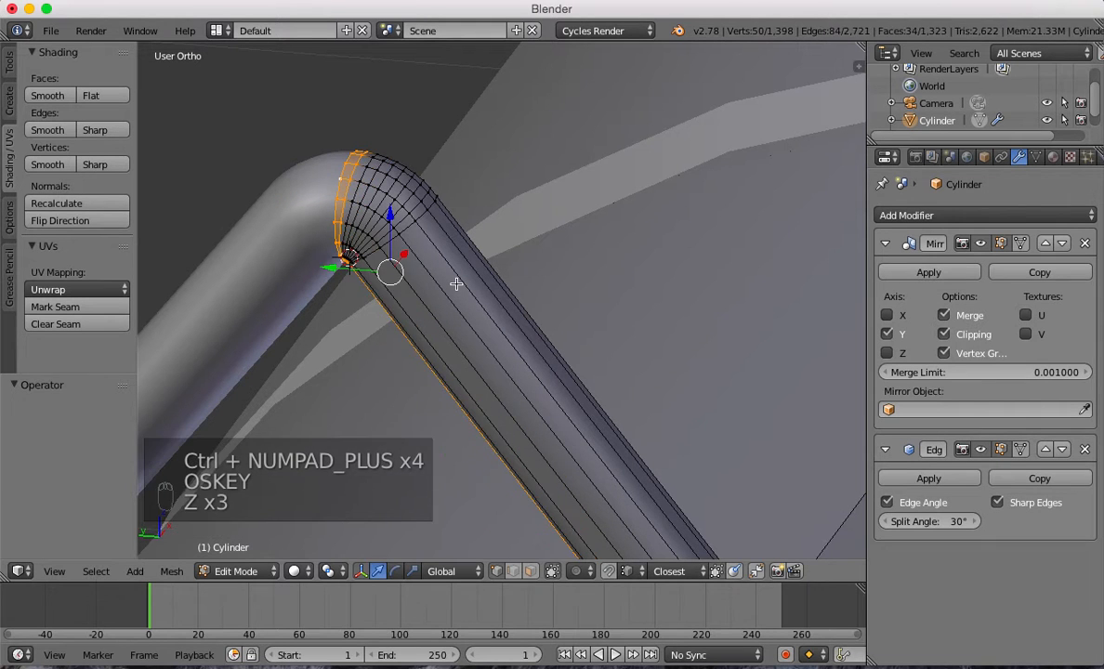
{"action": "key", "text": "super+z"}
{"action": "key", "text": "ctrl+KP_Add"}
{"action": "key", "text": "ctrl+KP_Add"}
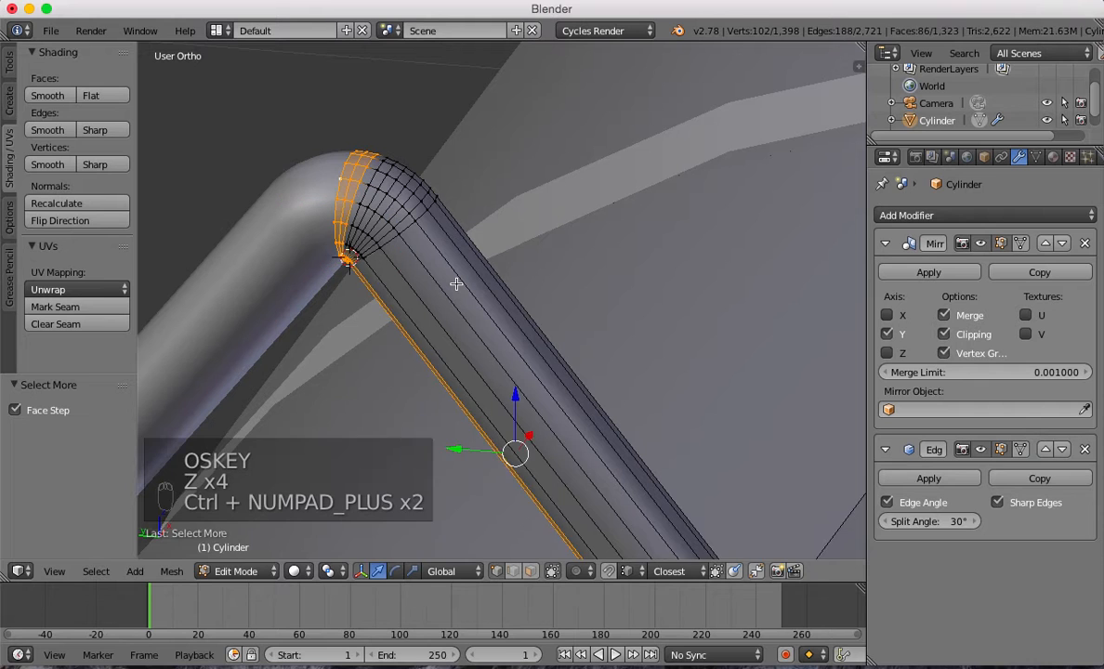
{"action": "key", "text": "ctrl+KP_Add"}
{"action": "key", "text": "ctrl+KP_Add"}
{"action": "key", "text": "ctrl+KP_Add"}
{"action": "key", "text": "ctrl+KP_Add"}
{"action": "key", "text": "ctrl+KP_Add"}
{"action": "key", "text": "ctrl+KP_Add"}
{"action": "key", "text": "ctrl+KP_Add"}
{"action": "key", "text": "ctrl+KP_Add"}
{"action": "key", "text": "ctrl+KP_Add"}
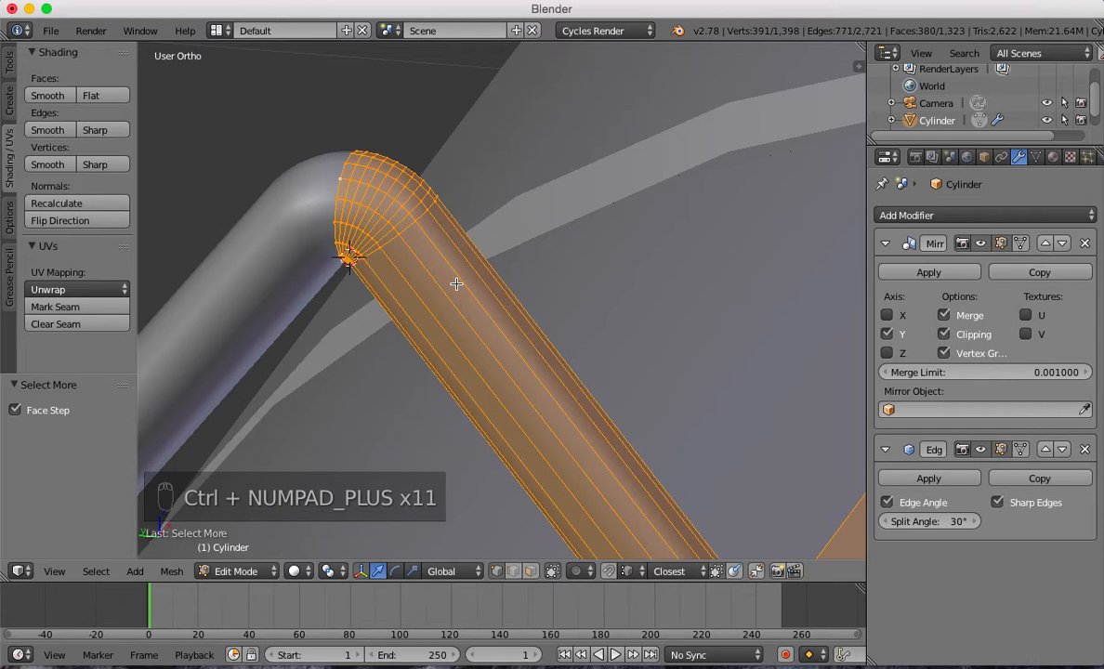
{"action": "scroll", "coordinate": [604, 337], "scroll_direction": "down", "scroll_amount": 5}
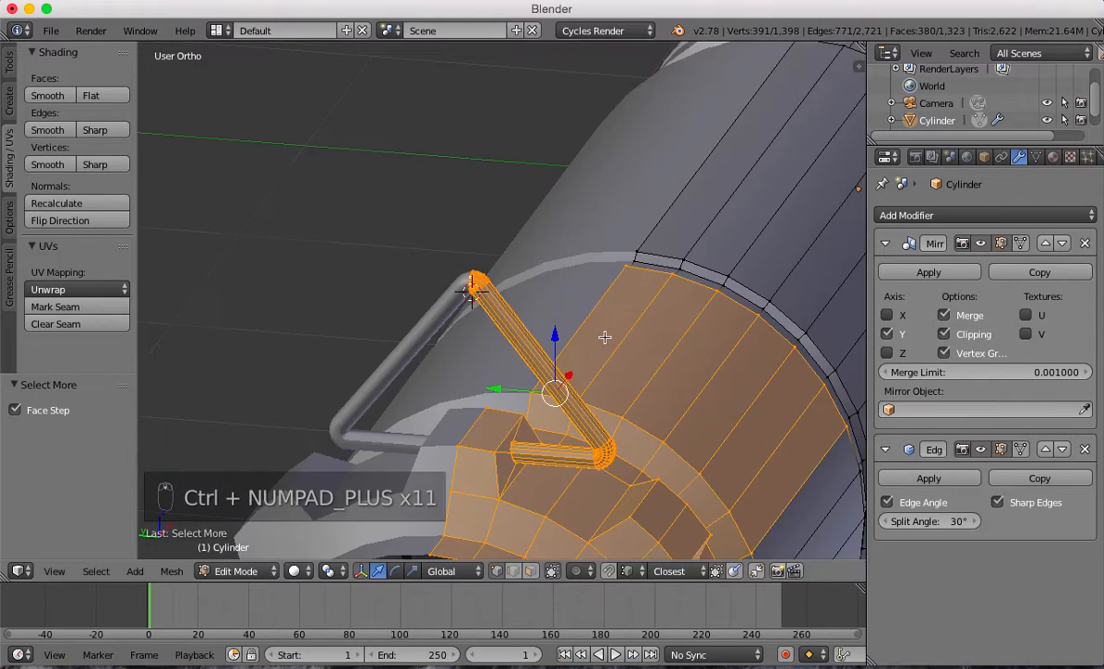
{"action": "key", "text": "super+z"}
{"action": "key", "text": "super+z"}
{"action": "key", "text": "super+z"}
{"action": "key", "text": "super+z"}
{"action": "key", "text": "super+z"}
{"action": "key", "text": "super+z"}
{"action": "key", "text": "super+z"}
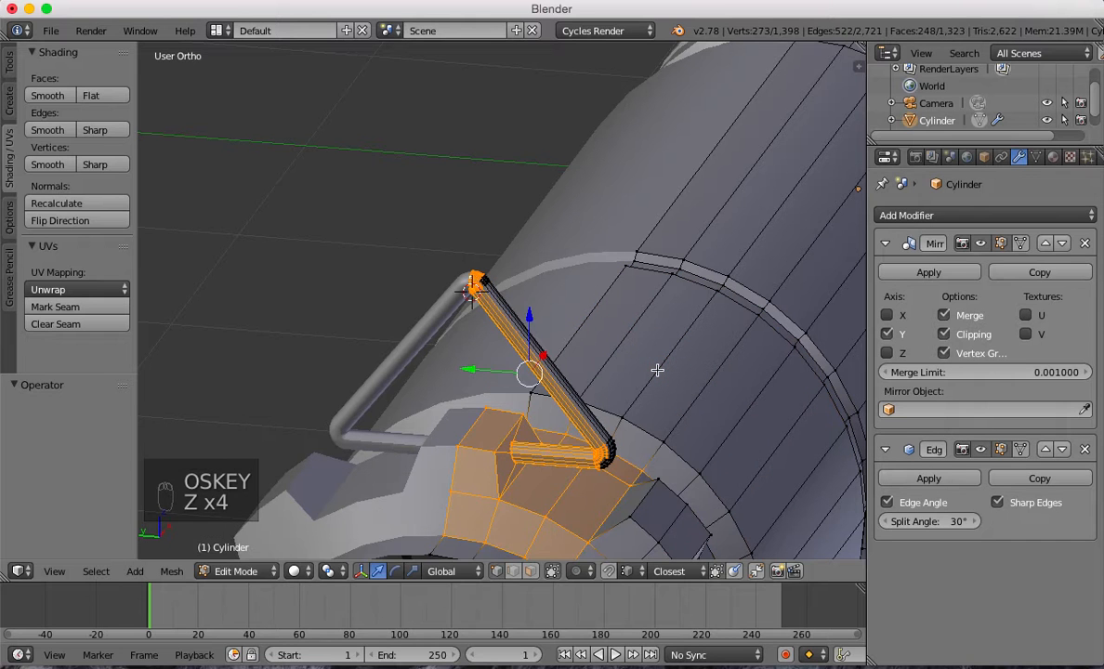
{"action": "key", "text": "super+z"}
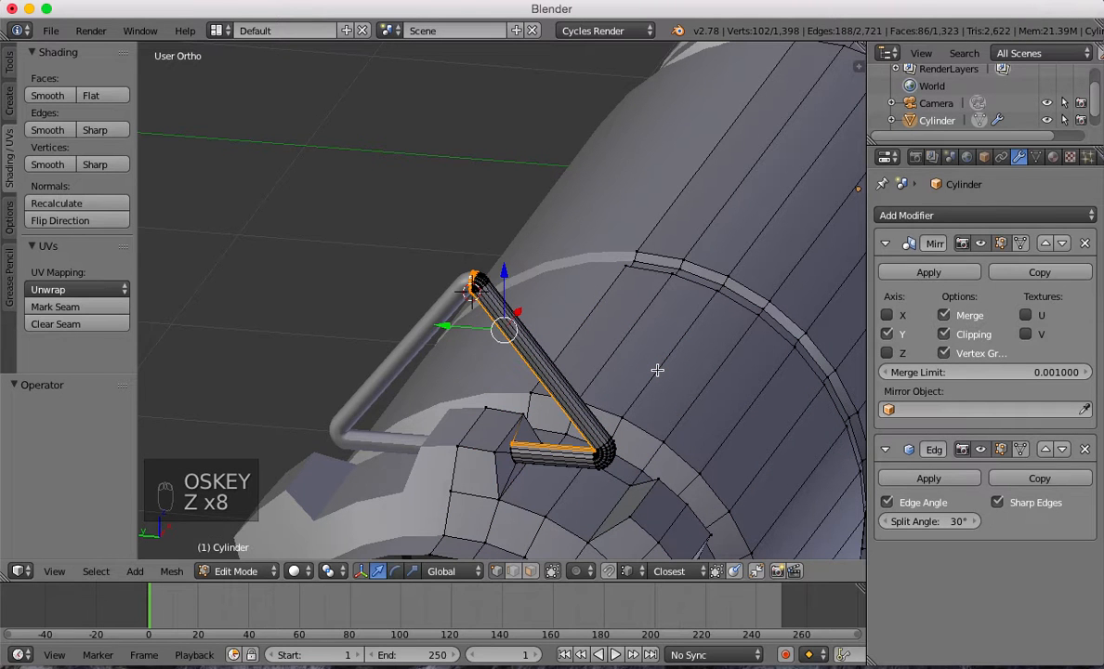
Add the edges around the rod's end at the raised block to the selection, using wireframe display to reach the hidden ones.
{"action": "scroll", "coordinate": [651, 381], "scroll_direction": "up", "scroll_amount": 4}
{"action": "scroll", "coordinate": [572, 254], "scroll_direction": "up", "scroll_amount": 3}
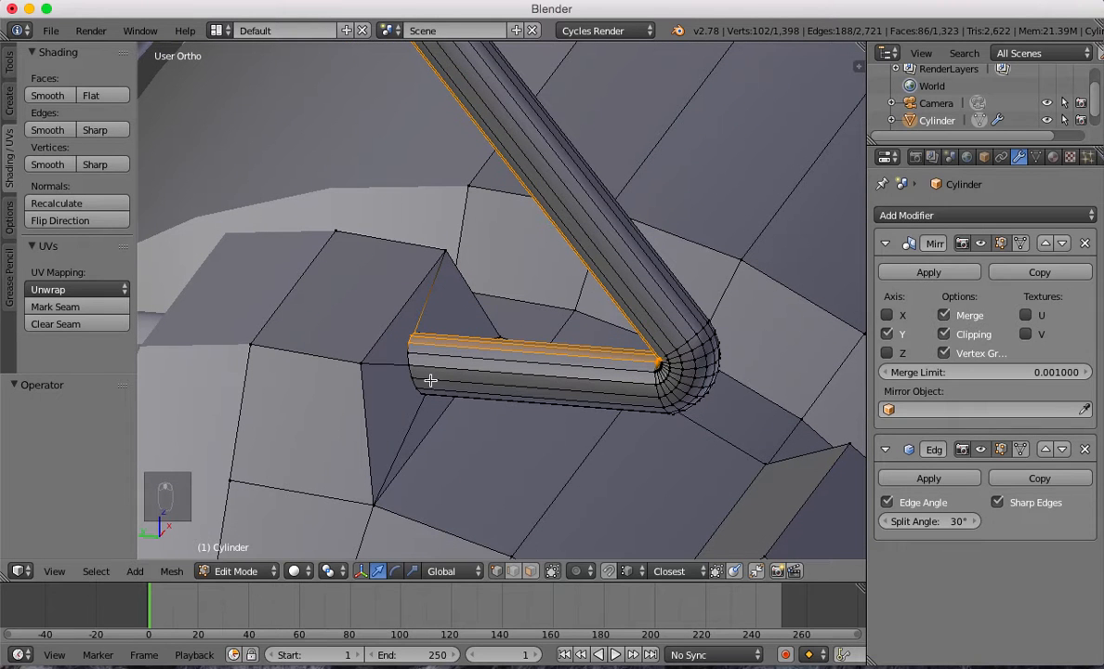
{"action": "right_click", "coordinate": [412, 360], "text": "alt+shift"}
{"action": "right_click", "coordinate": [443, 390], "text": "alt+shift"}
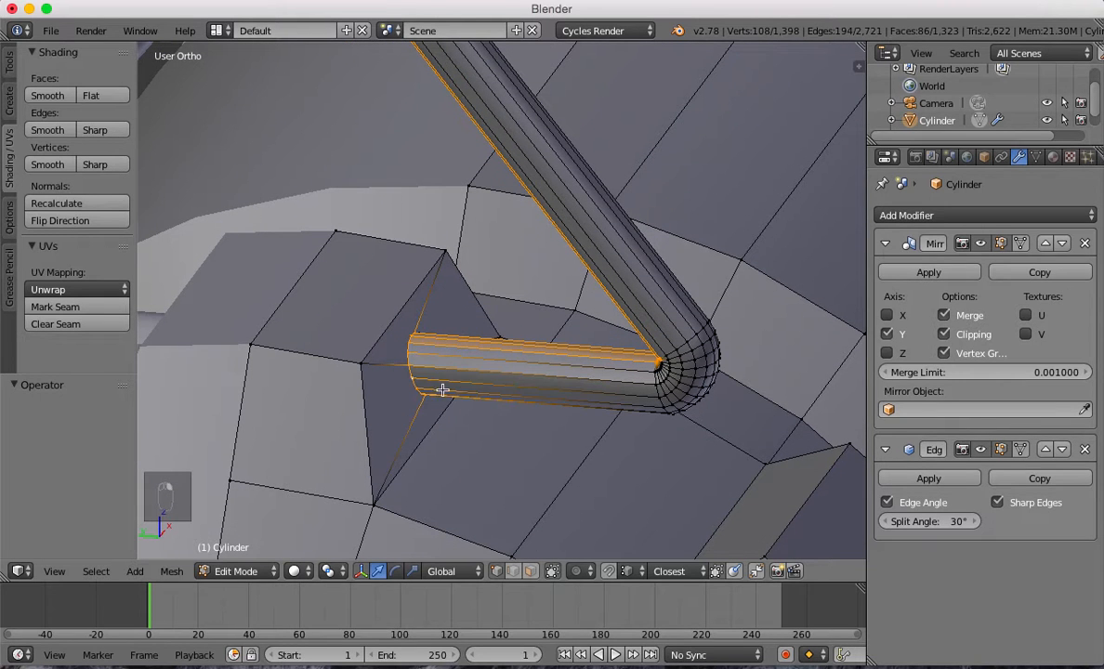
{"action": "scroll", "coordinate": [473, 399], "scroll_direction": "up", "scroll_amount": 5}
{"action": "key", "text": "z"}
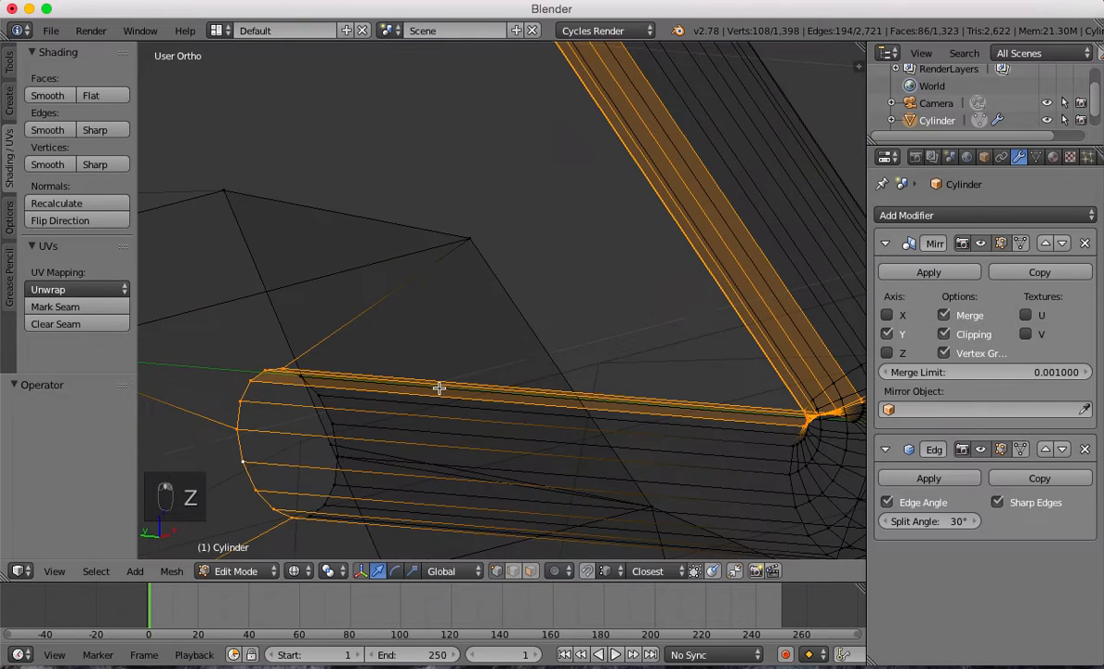
{"action": "key", "text": "z"}
{"action": "key", "text": "super"}
{"action": "key", "text": "z"}
{"action": "right_click", "coordinate": [336, 481], "text": "alt+shift"}
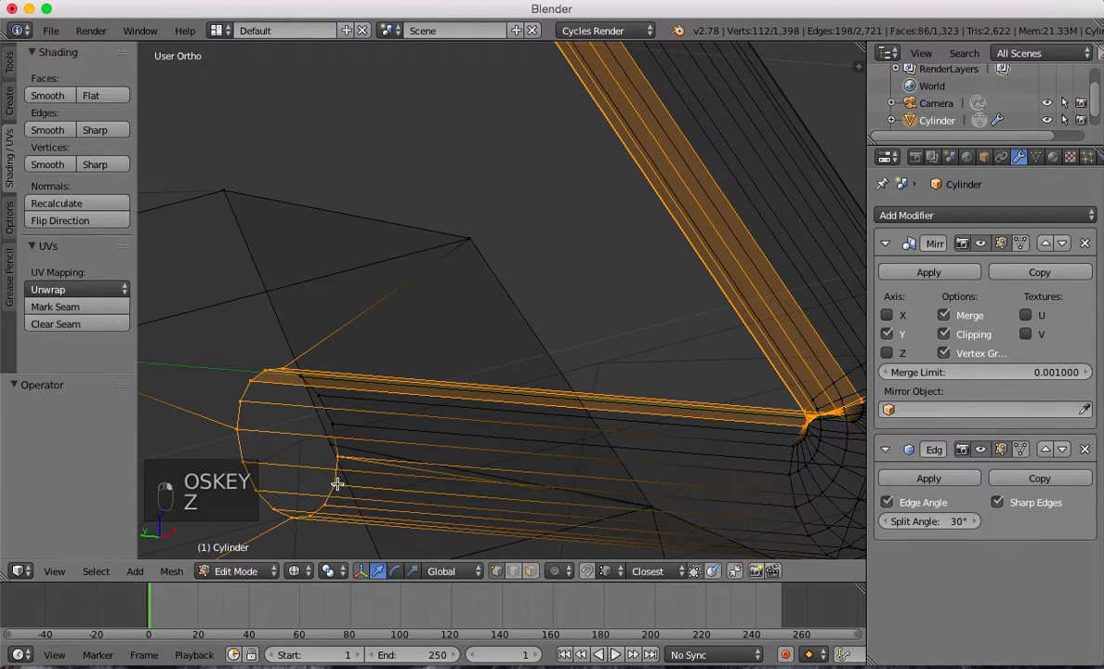
{"action": "right_click", "coordinate": [326, 420], "text": "alt+shift"}
{"action": "key", "text": "z"}
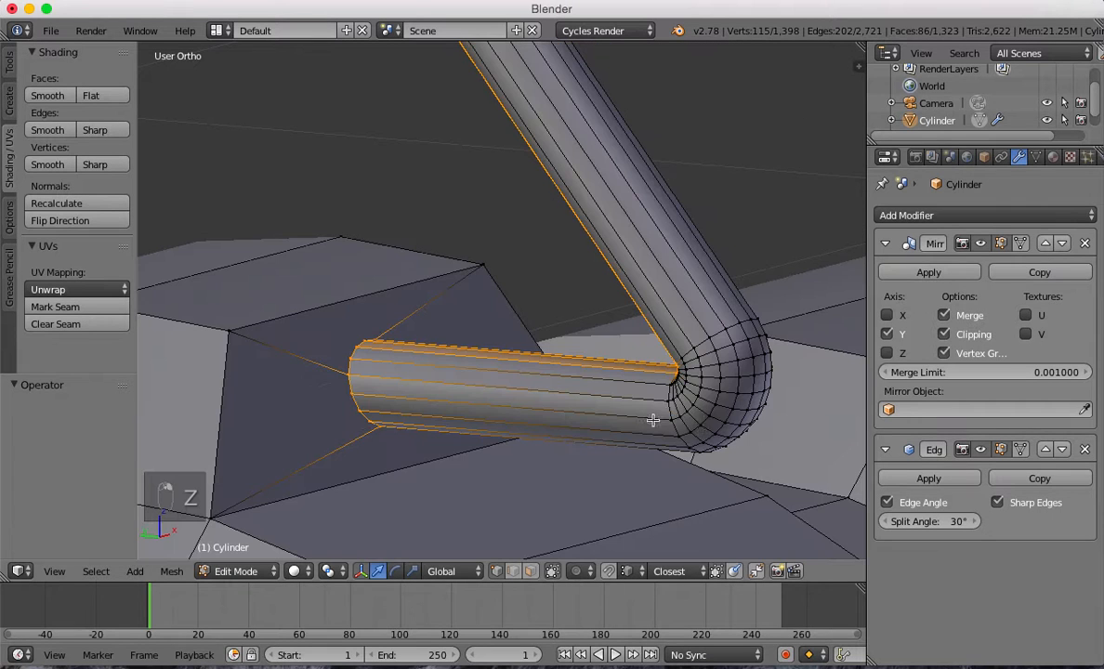
Add the cross-section edge loops of the ring's lower corner bend to the selection.
{"action": "right_click", "coordinate": [675, 428], "text": "alt+shift"}
{"action": "right_click", "coordinate": [690, 424], "text": "alt+shift"}
{"action": "right_click", "coordinate": [699, 411], "text": "alt+shift"}
{"action": "right_click", "coordinate": [710, 401], "text": "alt+shift"}
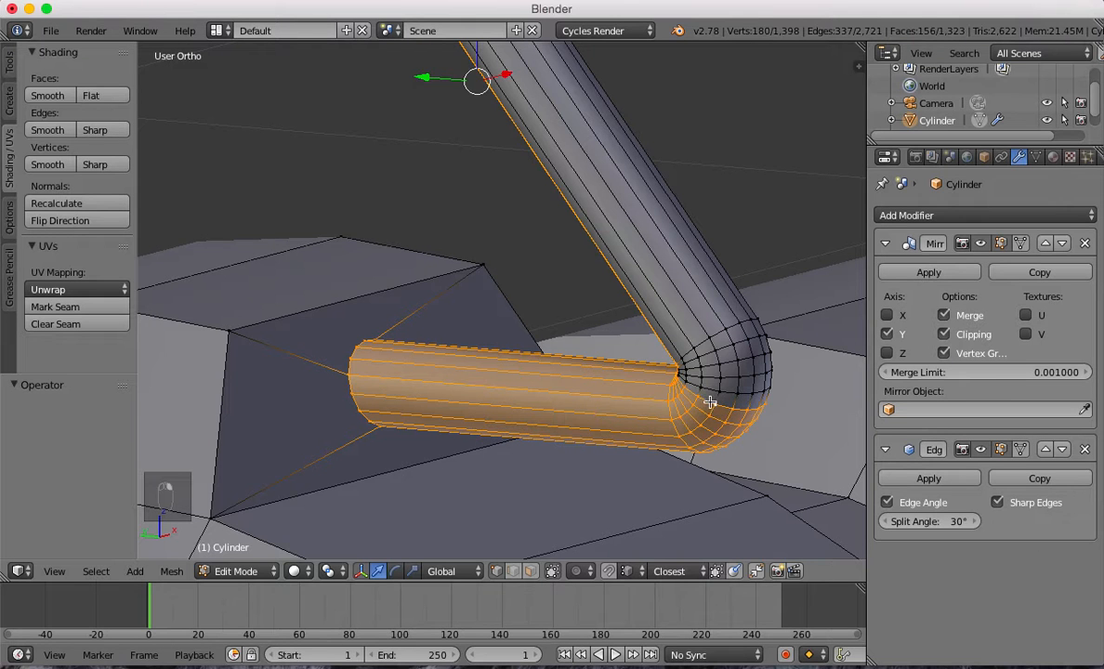
{"action": "right_click", "coordinate": [709, 381], "text": "alt+shift"}
{"action": "right_click", "coordinate": [706, 372], "text": "alt+shift"}
{"action": "right_click", "coordinate": [705, 362], "text": "alt+shift"}
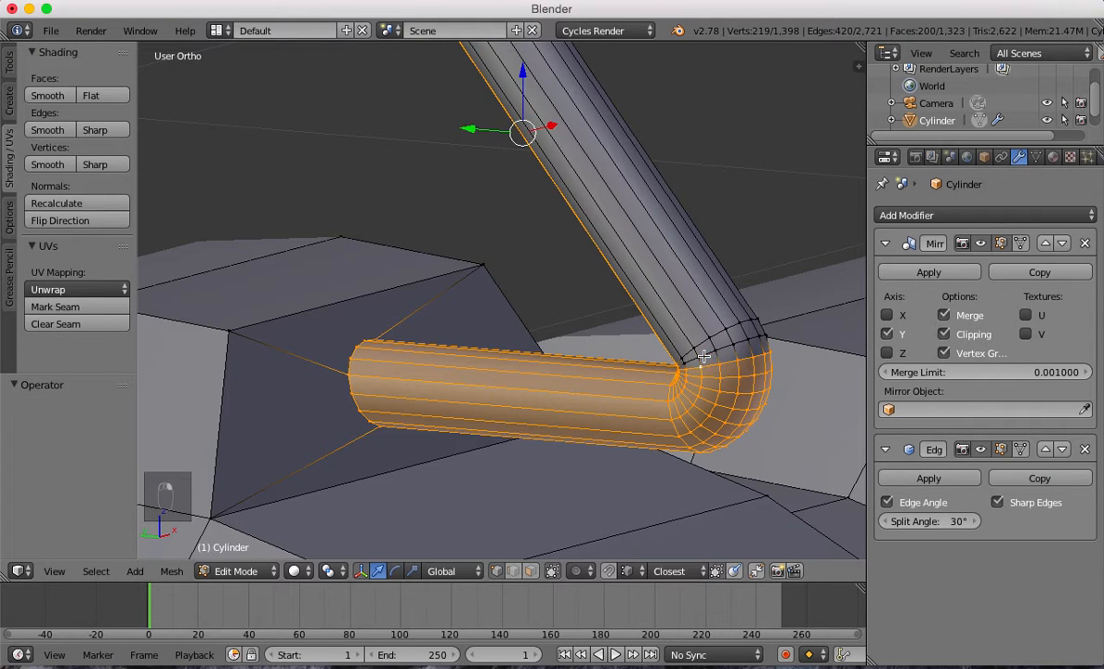
{"action": "right_click", "coordinate": [704, 354], "text": "alt+shift"}
{"action": "right_click", "coordinate": [702, 346], "text": "alt+shift"}
Add the remaining cross-section edge loops of the apex bend so the complete ring is selected.
{"action": "middle_click_drag", "start_coordinate": [664, 254], "coordinate": [239, 375], "text": "shift"}
{"action": "scroll", "coordinate": [344, 333], "scroll_direction": "up", "scroll_amount": 5}
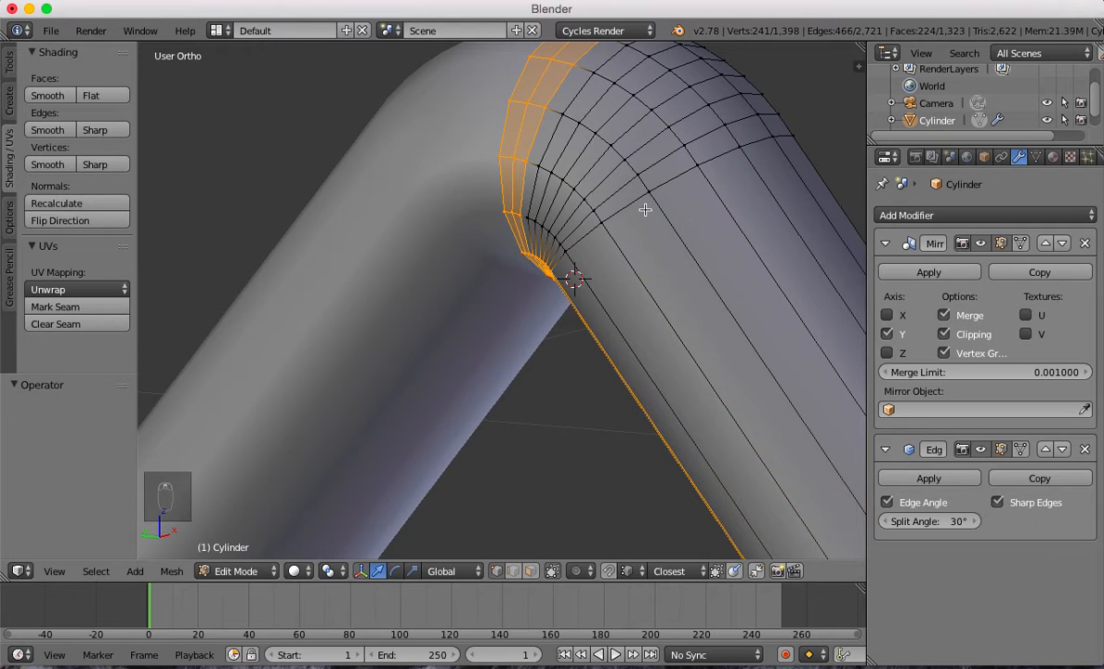
{"action": "right_click", "coordinate": [589, 189], "text": "alt+shift"}
{"action": "right_click", "coordinate": [577, 175], "text": "alt+shift"}
{"action": "right_click", "coordinate": [564, 165], "text": "alt+shift"}
{"action": "right_click", "coordinate": [544, 155], "text": "alt+shift"}
{"action": "right_click", "coordinate": [570, 161], "text": "alt+shift"}
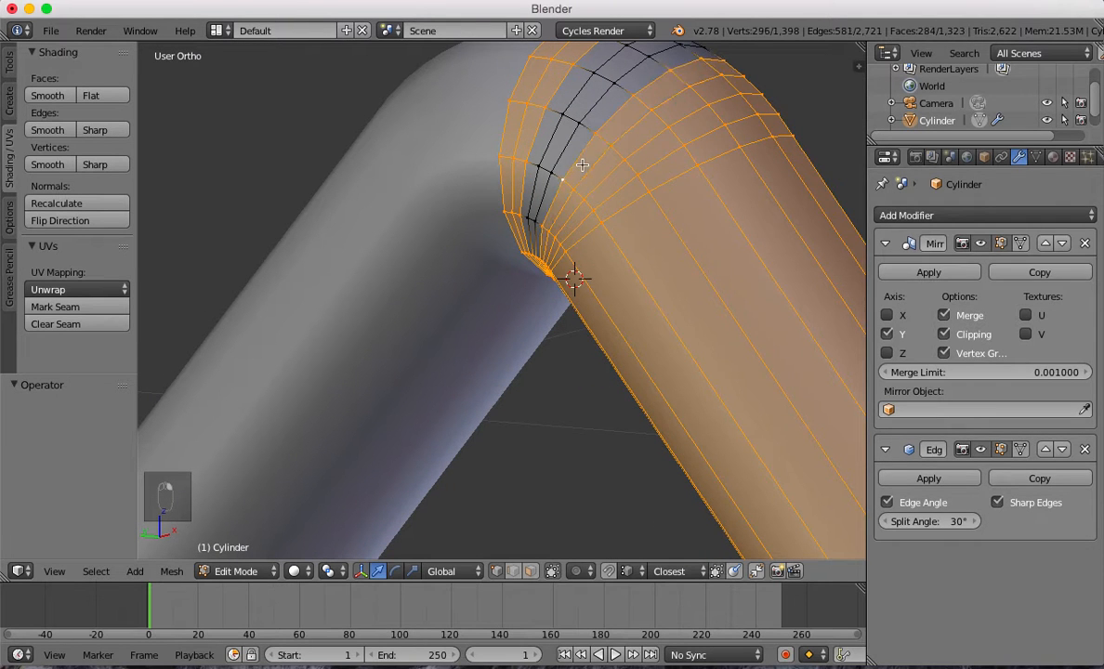
{"action": "right_click", "coordinate": [558, 155], "text": "alt+shift"}
{"action": "right_click", "coordinate": [553, 147], "text": "alt+shift"}
{"action": "right_click", "coordinate": [552, 149], "text": "alt+shift"}
{"action": "right_click", "coordinate": [553, 149], "text": "alt+shift"}
In front view wireframe, place the 3D cursor at the centre of the ring's lower rod section.
{"action": "scroll", "coordinate": [595, 209], "scroll_direction": "down", "scroll_amount": 6}
{"action": "middle_click_drag", "start_coordinate": [660, 440], "coordinate": [594, 372]}
{"action": "scroll", "coordinate": [595, 372], "scroll_direction": "up", "scroll_amount": 3}
{"action": "key", "text": "KP_3"}
{"action": "key", "text": "KP_1"}
{"action": "key", "text": "z"}
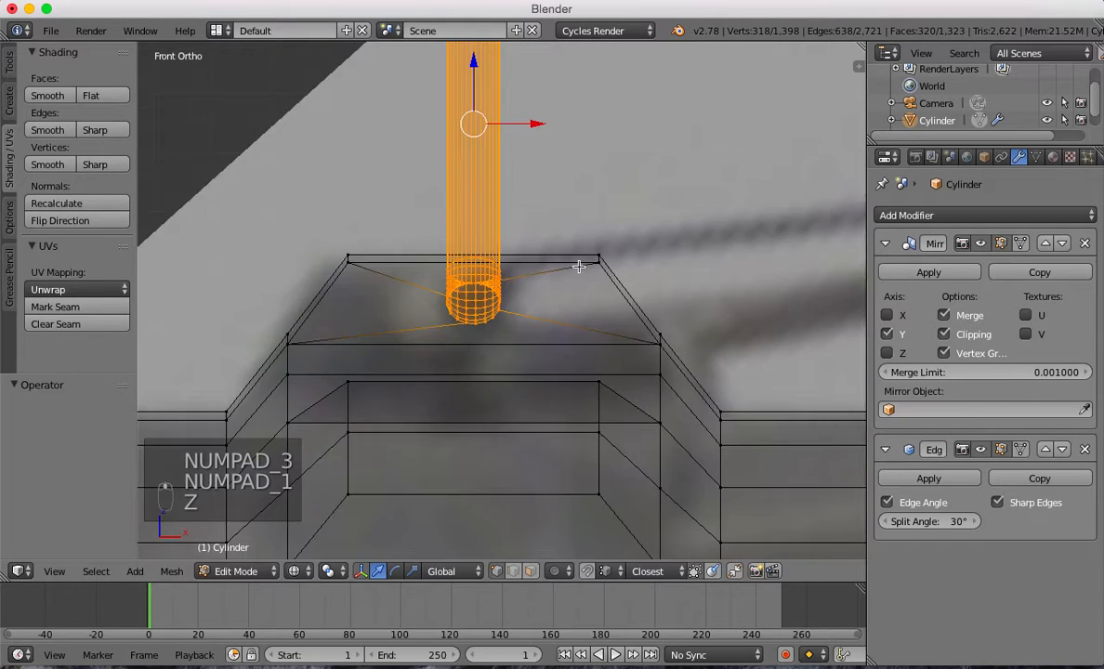
{"action": "scroll", "coordinate": [579, 266], "scroll_direction": "up", "scroll_amount": 4}
{"action": "scroll", "coordinate": [432, 290], "scroll_direction": "up", "scroll_amount": 2}
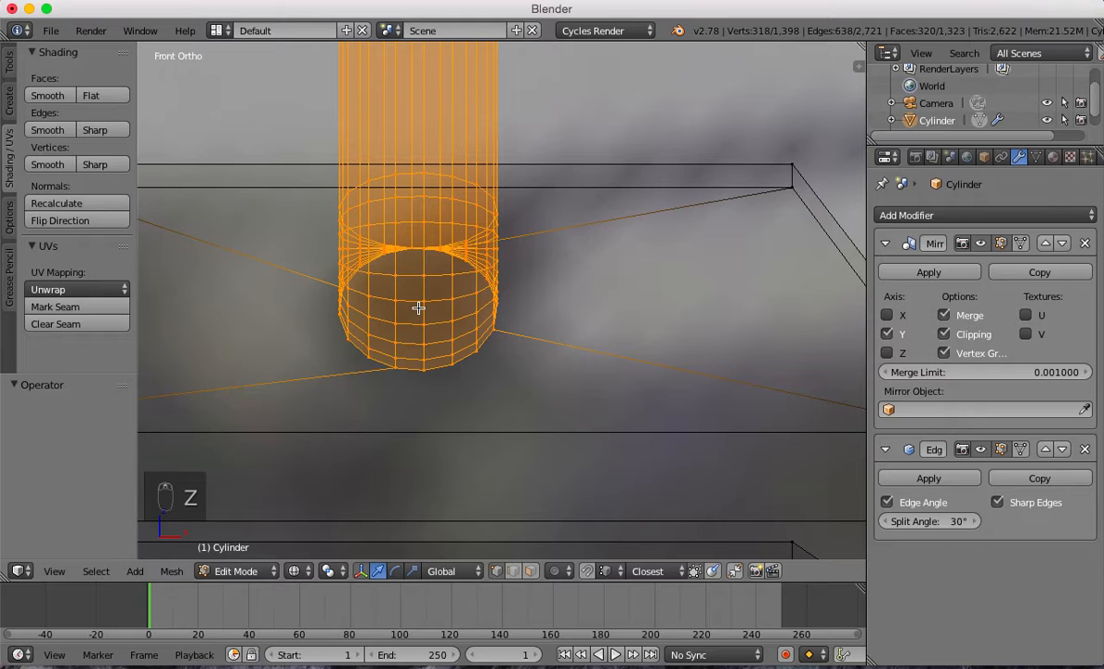
{"action": "left_click", "coordinate": [418, 308]}
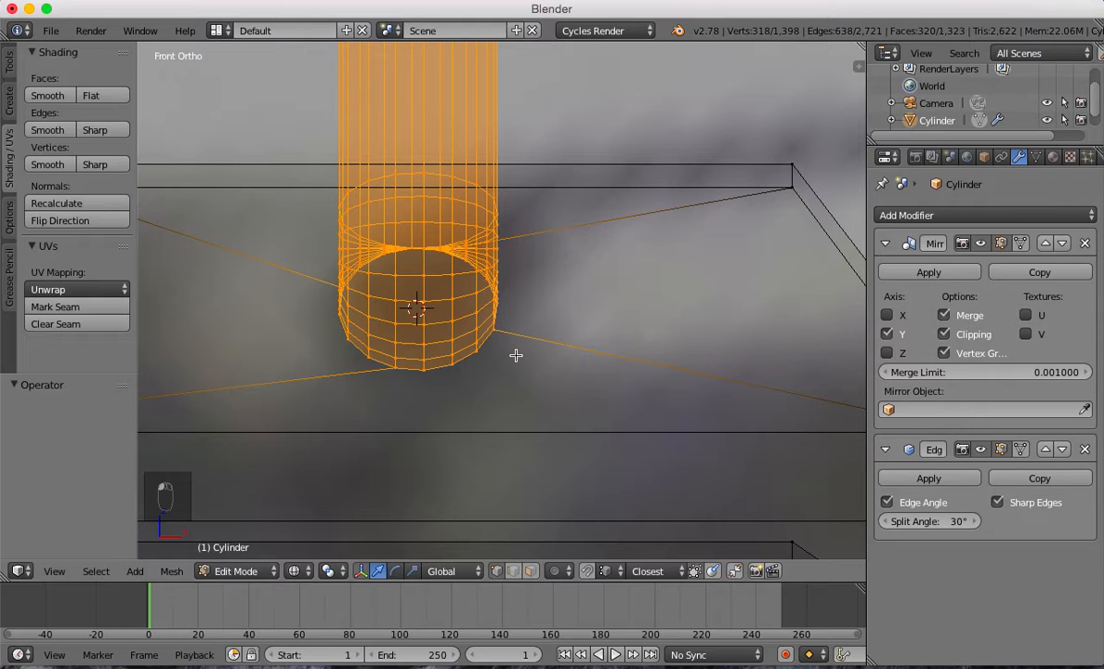
Set the pivot point to the 3D cursor and rotate the ring about 34.47° so it tilts along the cylinder.
{"action": "left_click", "coordinate": [340, 570]}
{"action": "left_click", "coordinate": [353, 527]}
{"action": "scroll", "coordinate": [500, 411], "scroll_direction": "down", "scroll_amount": 8}
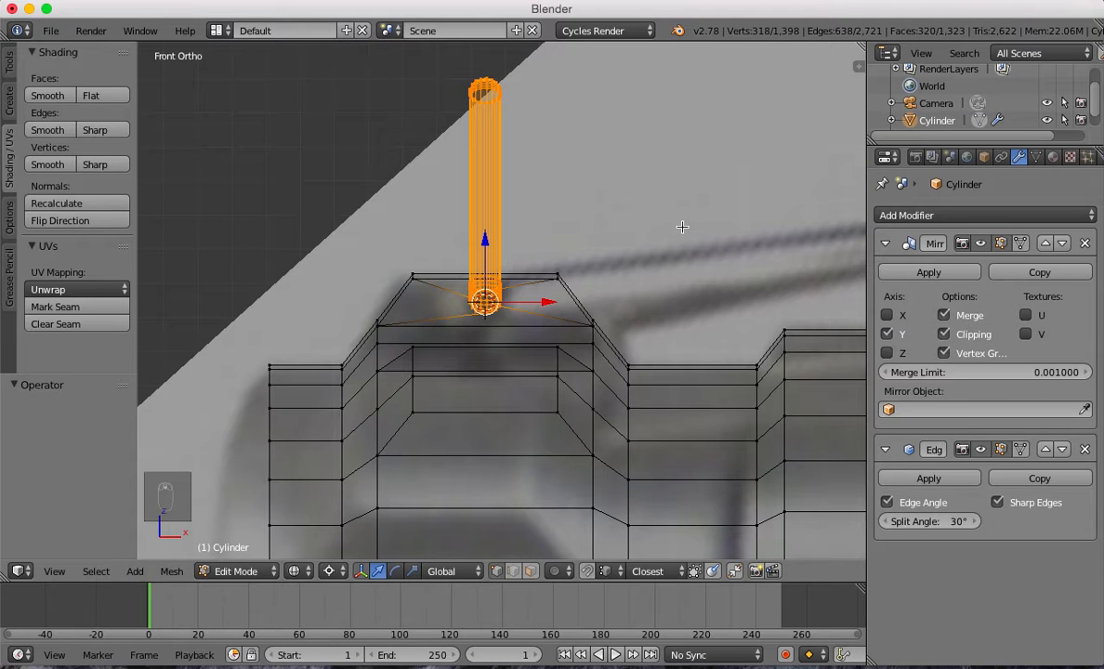
{"action": "key", "text": "r"}
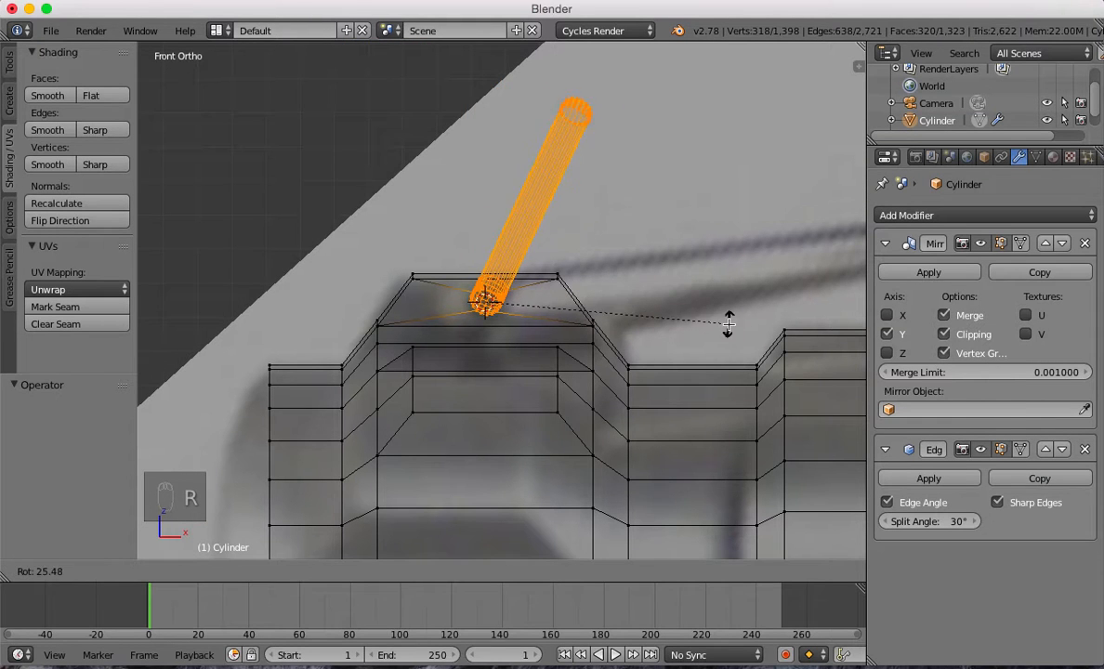
{"action": "left_click", "coordinate": [740, 366]}
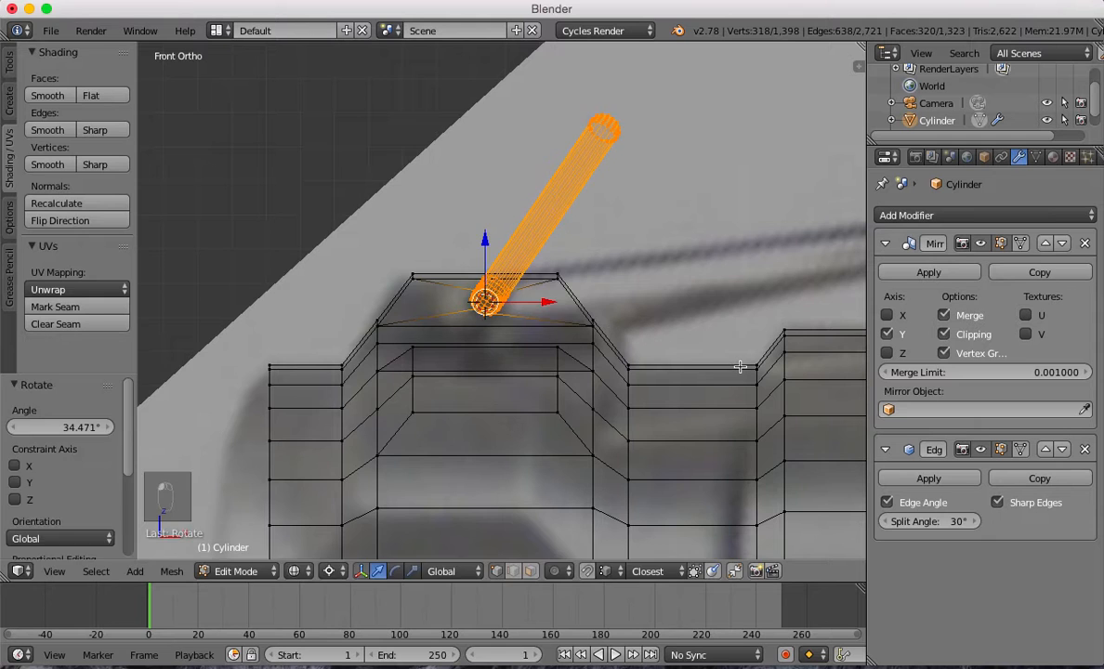
Return to Object Mode in solid display and examine the tilted ring on the cylinder from several angles and distances.
{"action": "key", "text": "Tab"}
{"action": "key", "text": "z"}
{"action": "middle_click_drag", "start_coordinate": [628, 335], "coordinate": [677, 371]}
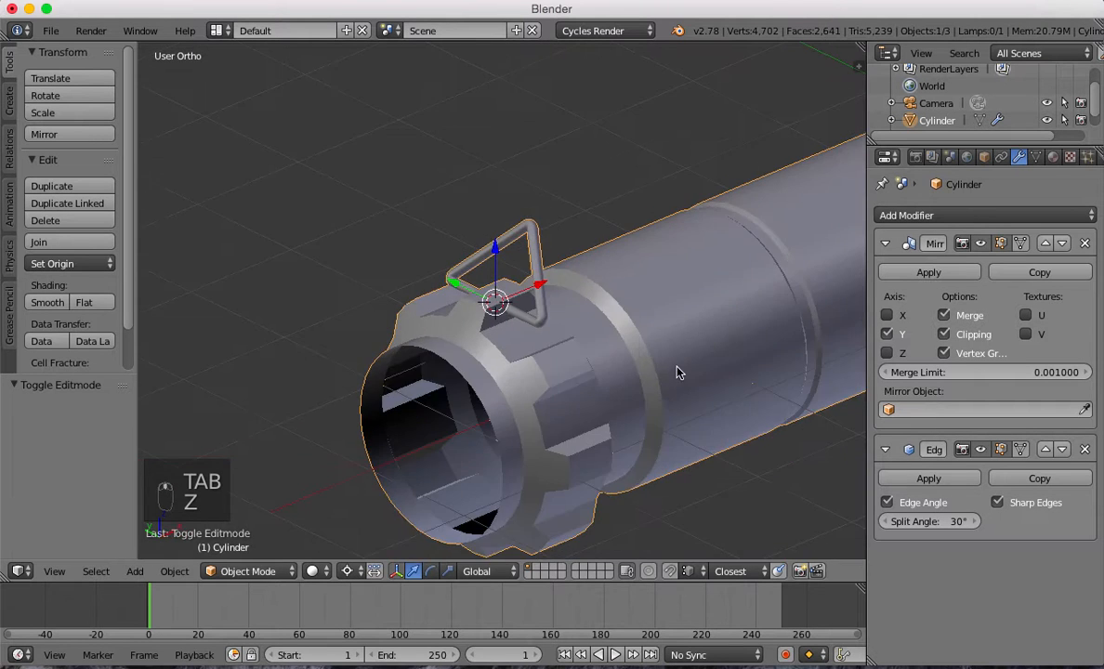
{"action": "scroll", "coordinate": [677, 372], "scroll_direction": "up", "scroll_amount": 5}
{"action": "scroll", "coordinate": [582, 244], "scroll_direction": "down", "scroll_amount": 10}
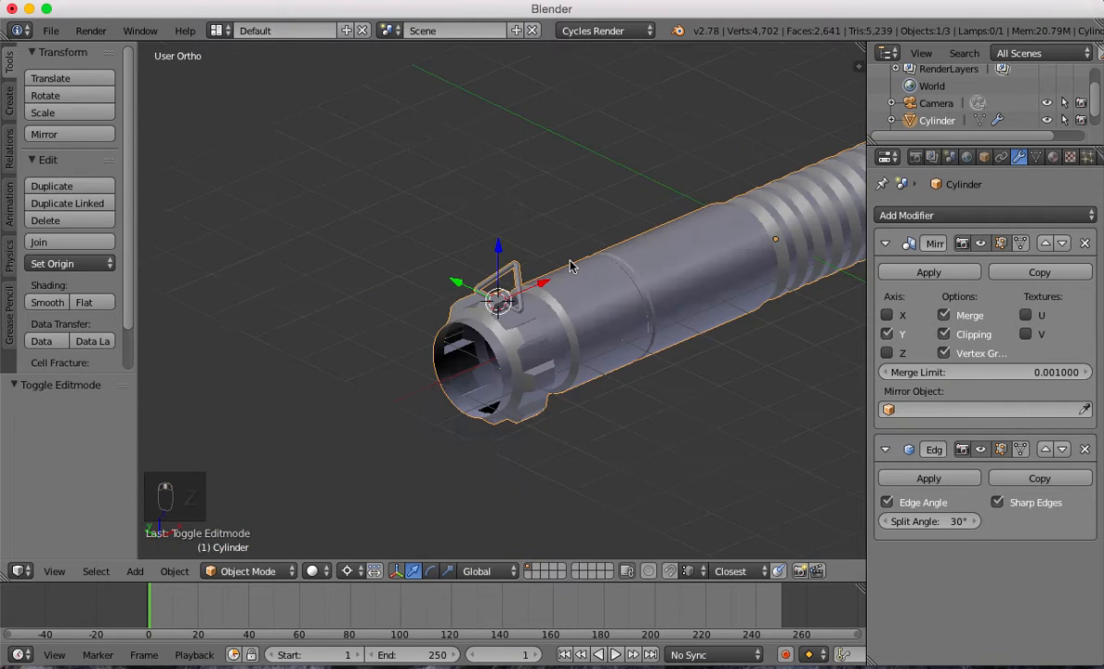
{"action": "middle_click_drag", "start_coordinate": [599, 309], "coordinate": [683, 311]}
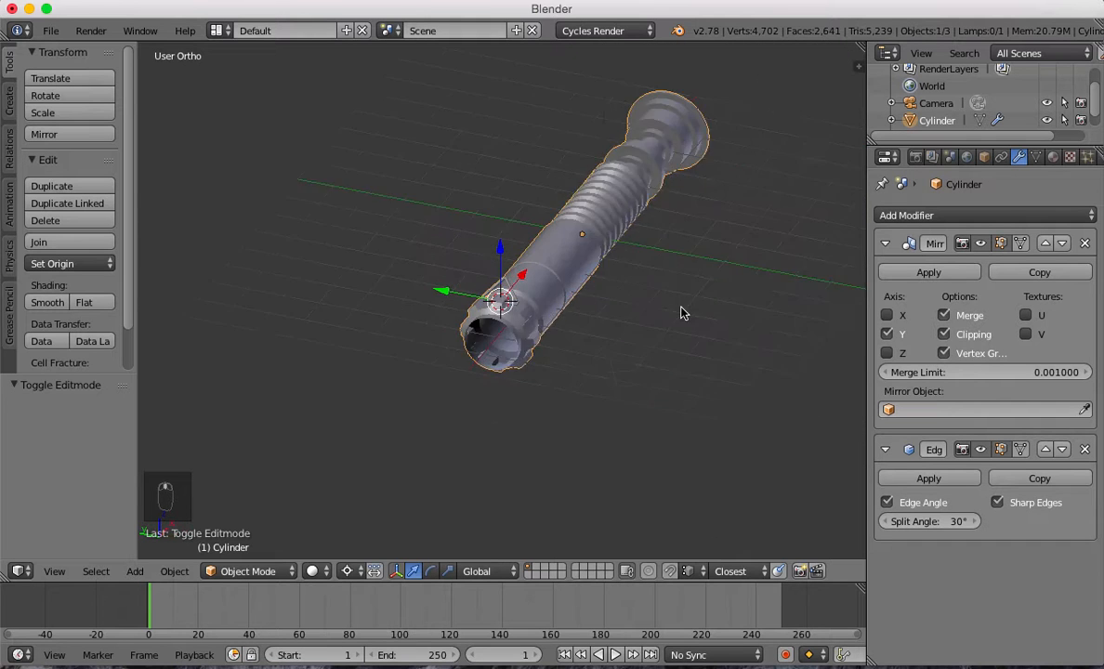
{"action": "scroll", "coordinate": [668, 313], "scroll_direction": "up", "scroll_amount": 6}
{"action": "scroll", "coordinate": [660, 316], "scroll_direction": "down", "scroll_amount": 1}
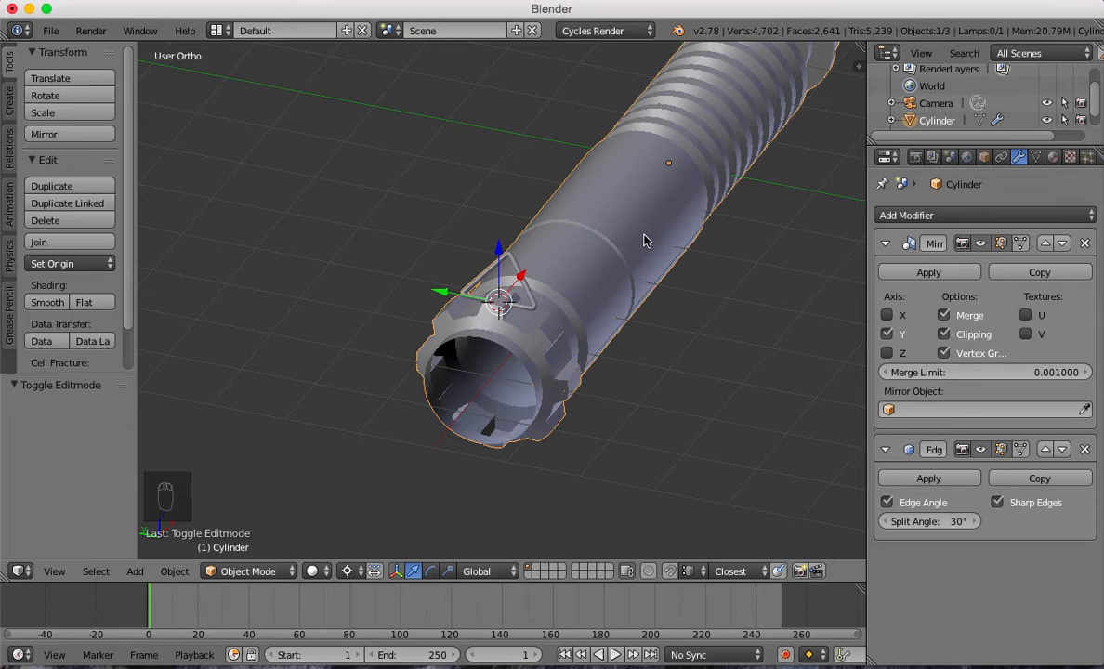
{"action": "scroll", "coordinate": [599, 344], "scroll_direction": "up", "scroll_amount": 2}
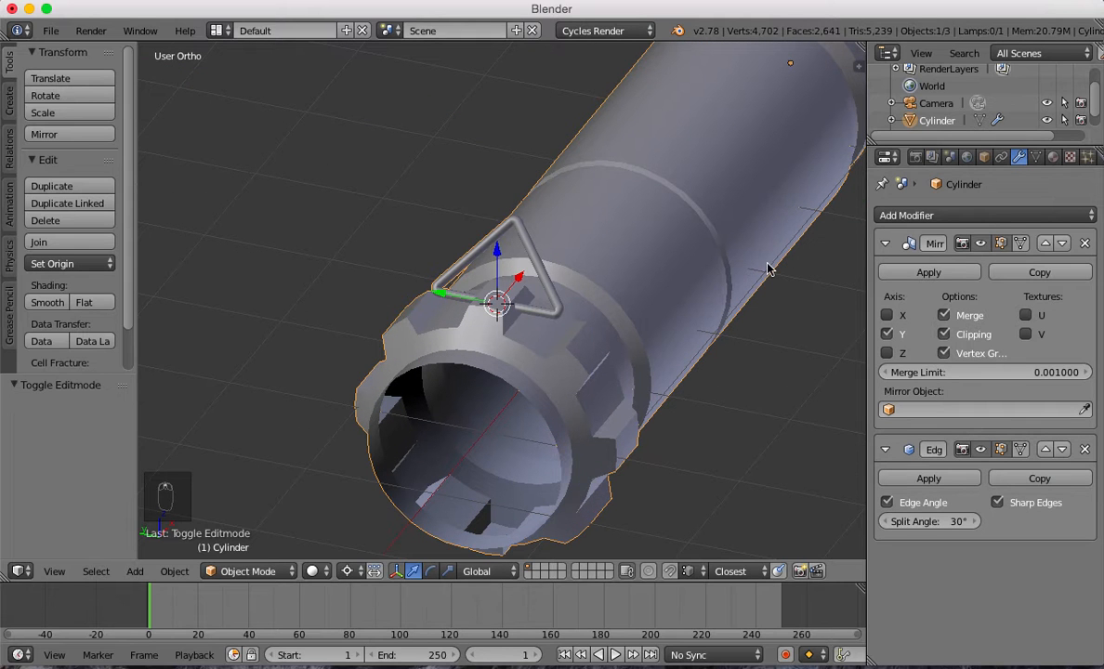
Apply the cylinder's Mirror modifier and clear the mesh selection in Edit Mode.
{"action": "left_click", "coordinate": [929, 272]}
{"action": "key", "text": "Tab"}
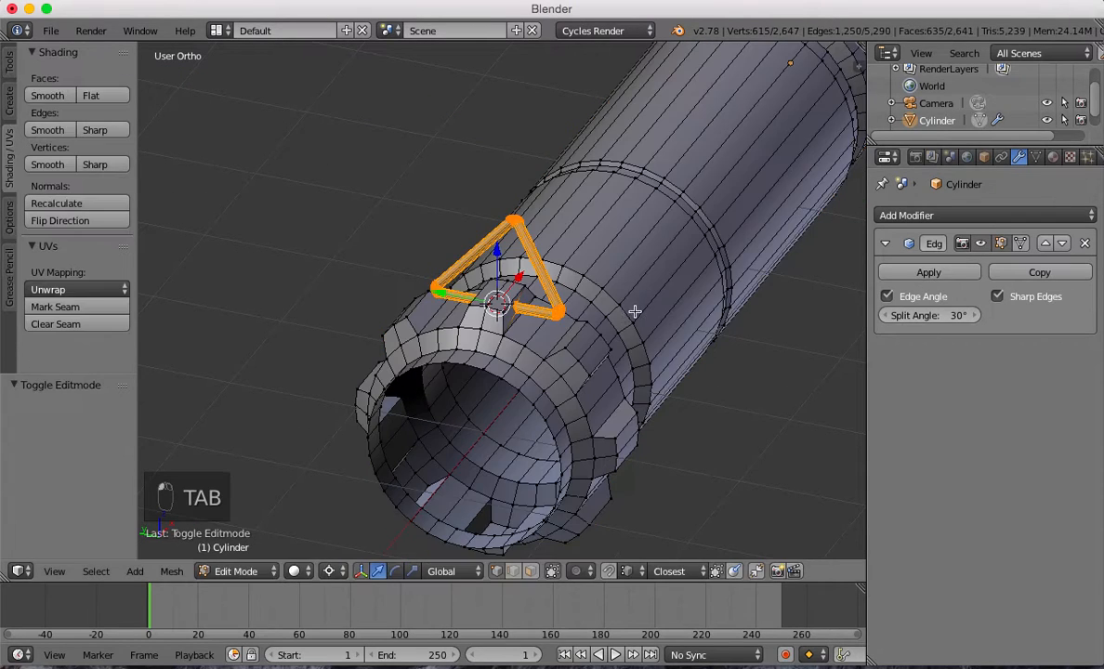
{"action": "key", "text": "a"}
{"action": "key", "text": "a"}
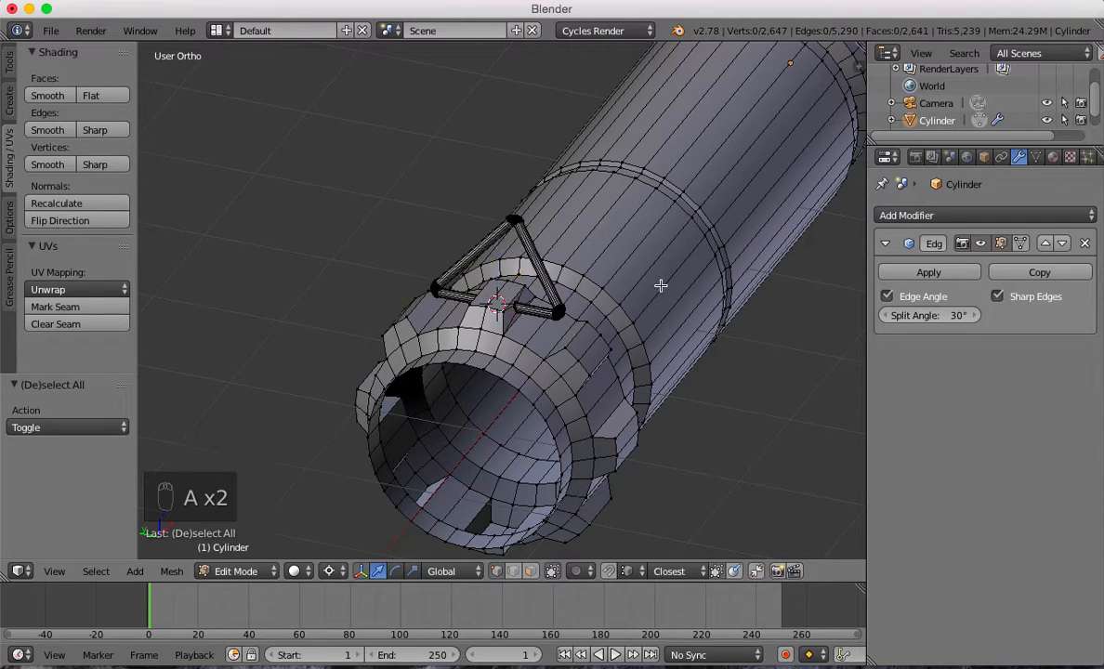
Select the inner edge loop of the open end beside the strap ring and fill it with a face.
{"action": "scroll", "coordinate": [636, 279], "scroll_direction": "up", "scroll_amount": 5}
{"action": "scroll", "coordinate": [654, 215], "scroll_direction": "down", "scroll_amount": 8}
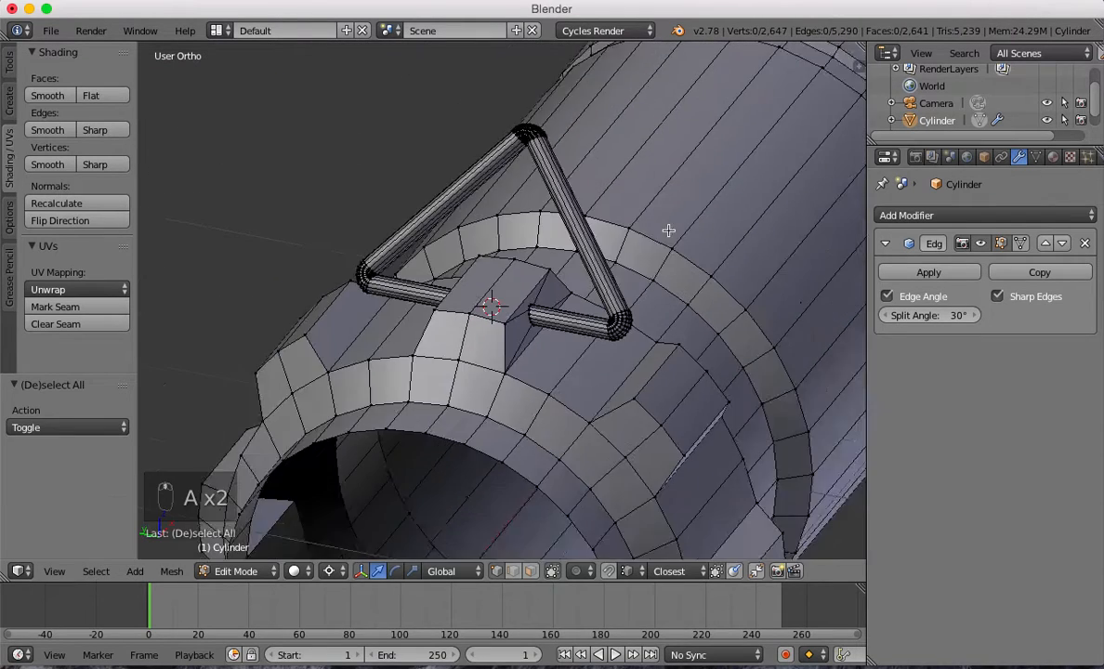
{"action": "middle_click_drag", "start_coordinate": [726, 218], "coordinate": [735, 238]}
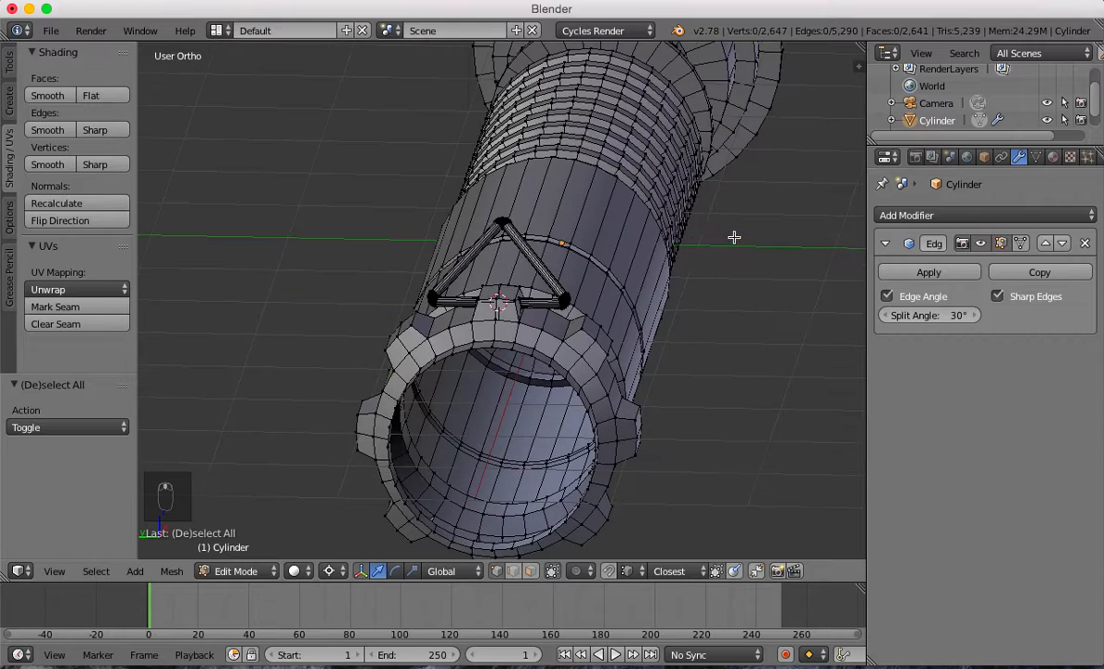
{"action": "scroll", "coordinate": [646, 269], "scroll_direction": "down", "scroll_amount": 4}
{"action": "scroll", "coordinate": [589, 330], "scroll_direction": "up", "scroll_amount": 6}
{"action": "right_click", "coordinate": [536, 375], "text": "alt"}
{"action": "key", "text": "f"}
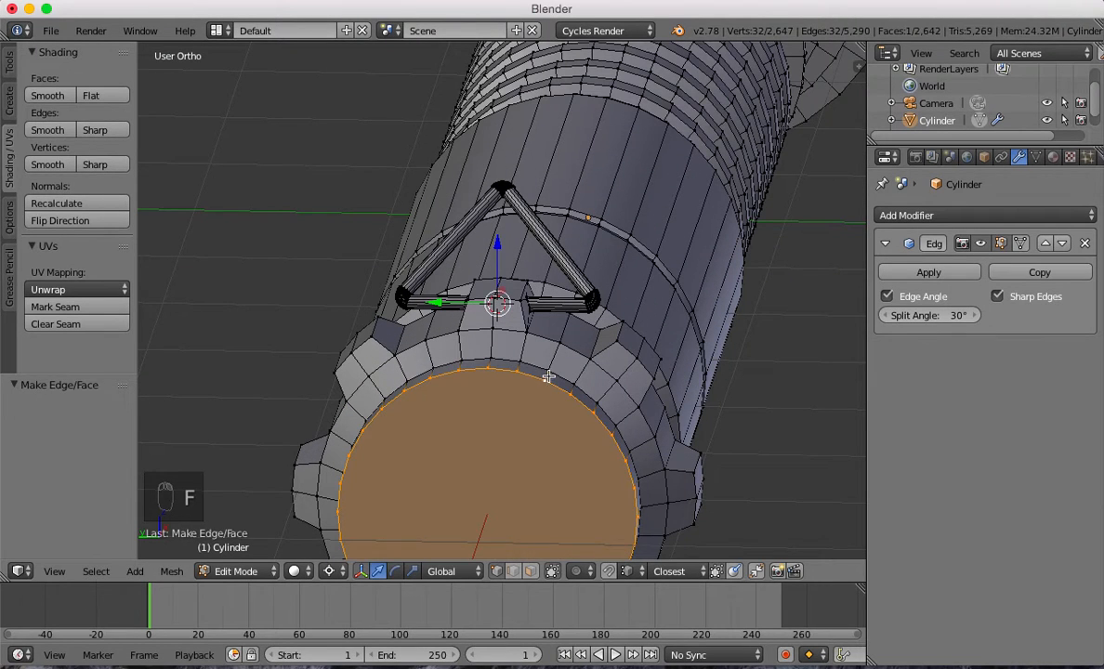
Select the innermost edge loop around the hole in the flared end and delete its vertices.
{"action": "scroll", "coordinate": [568, 365], "scroll_direction": "down", "scroll_amount": 5}
{"action": "middle_click_drag", "start_coordinate": [567, 364], "coordinate": [265, 316]}
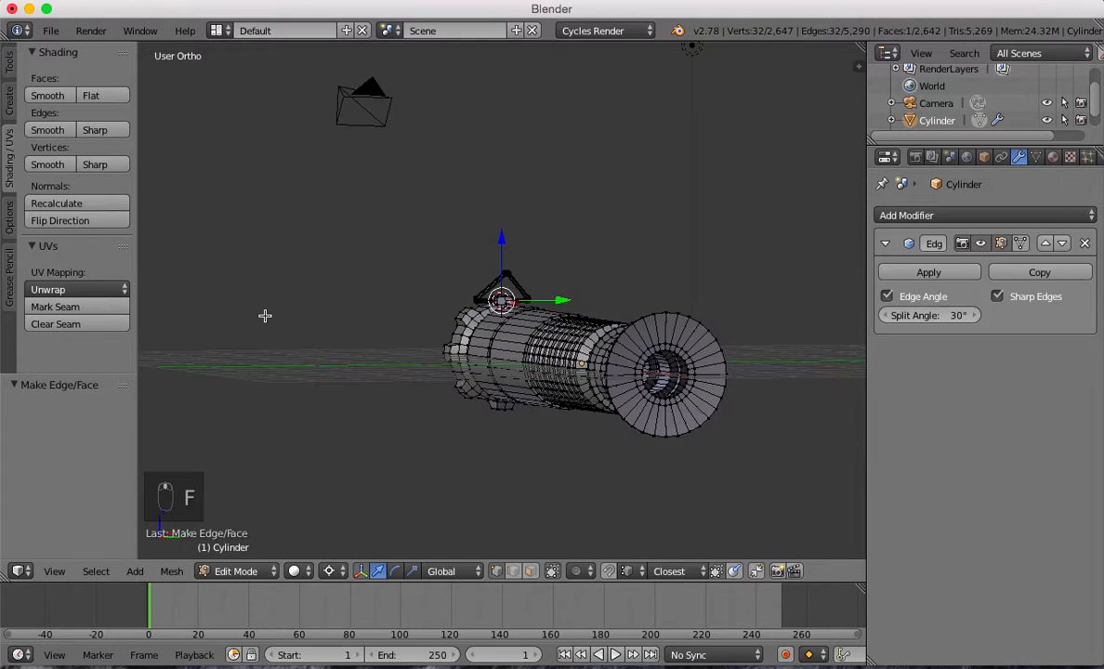
{"action": "scroll", "coordinate": [653, 375], "scroll_direction": "up", "scroll_amount": 7}
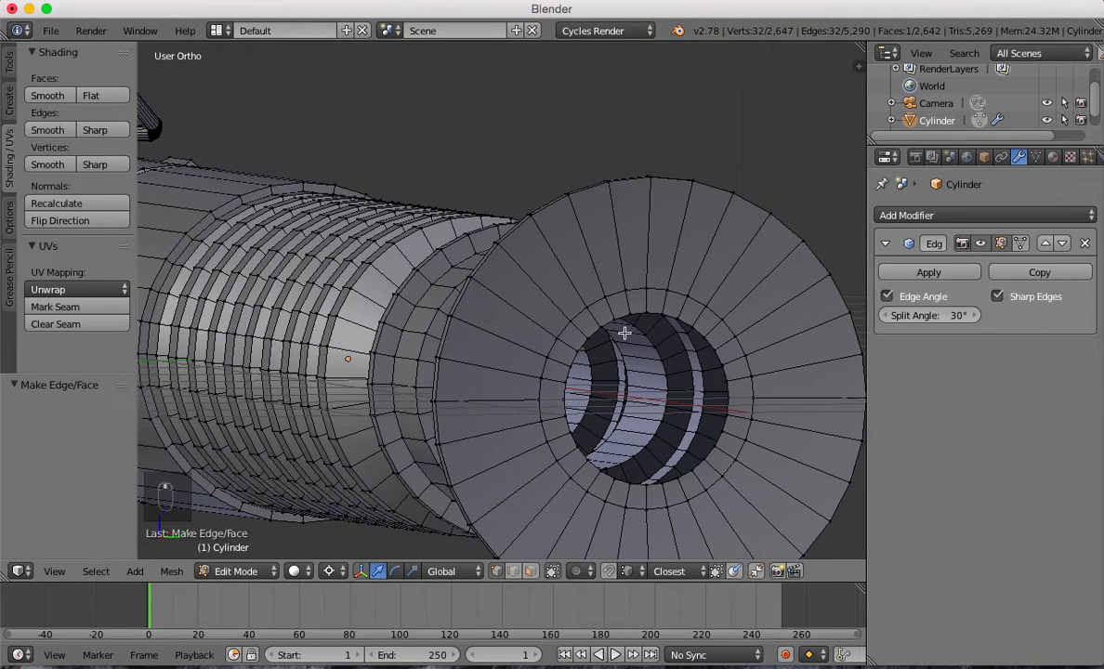
{"action": "middle_click_drag", "start_coordinate": [648, 323], "coordinate": [398, 47]}
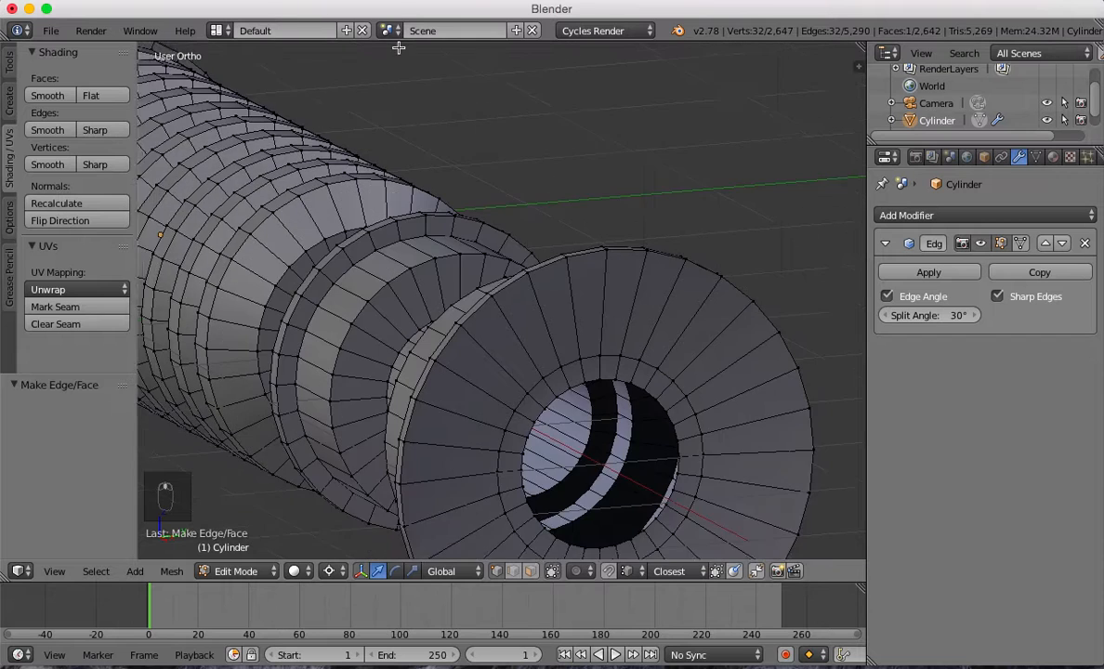
{"action": "scroll", "coordinate": [633, 276], "scroll_direction": "up", "scroll_amount": 1}
{"action": "middle_click_drag", "start_coordinate": [710, 361], "coordinate": [631, 231], "text": "shift"}
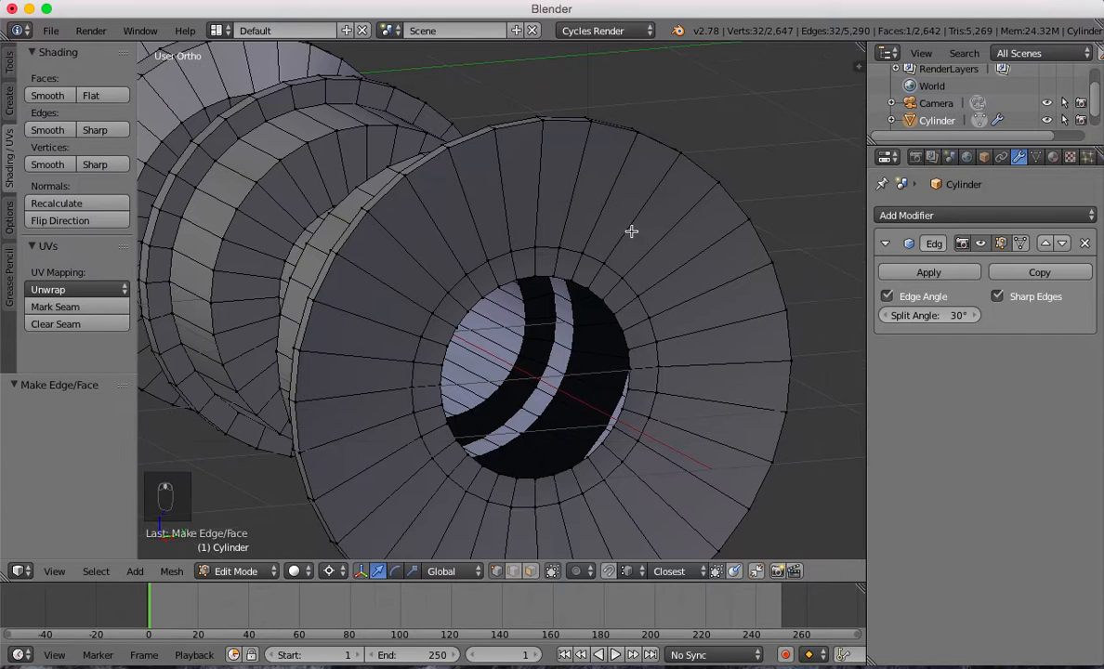
{"action": "right_click", "coordinate": [621, 320], "text": "alt"}
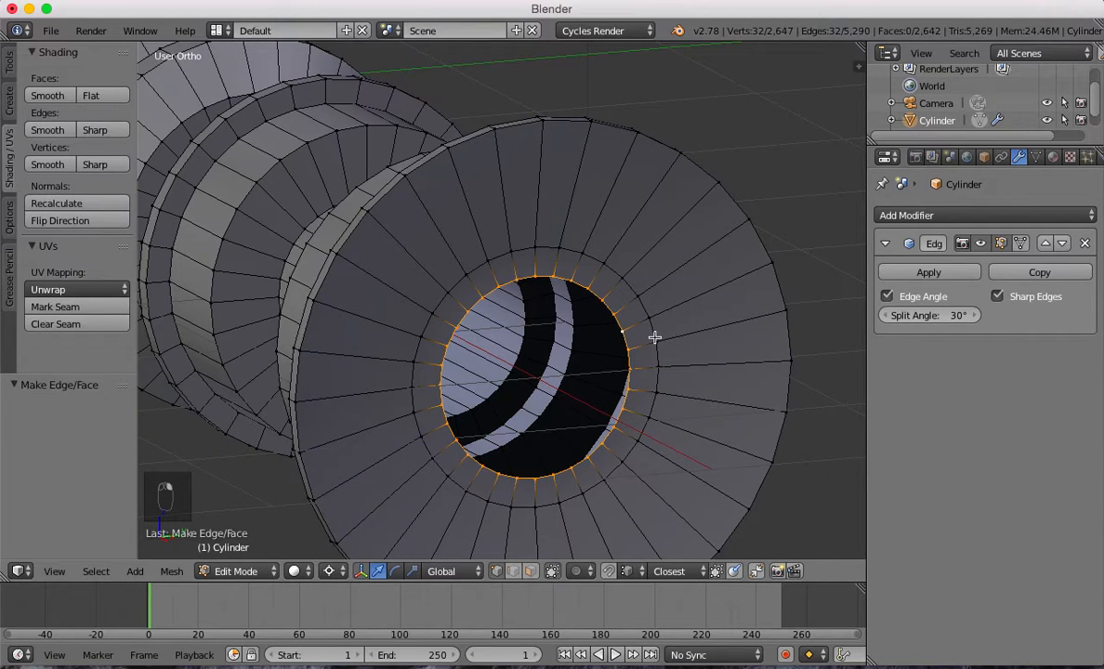
{"action": "key", "text": "x"}
{"action": "left_click", "coordinate": [604, 296]}
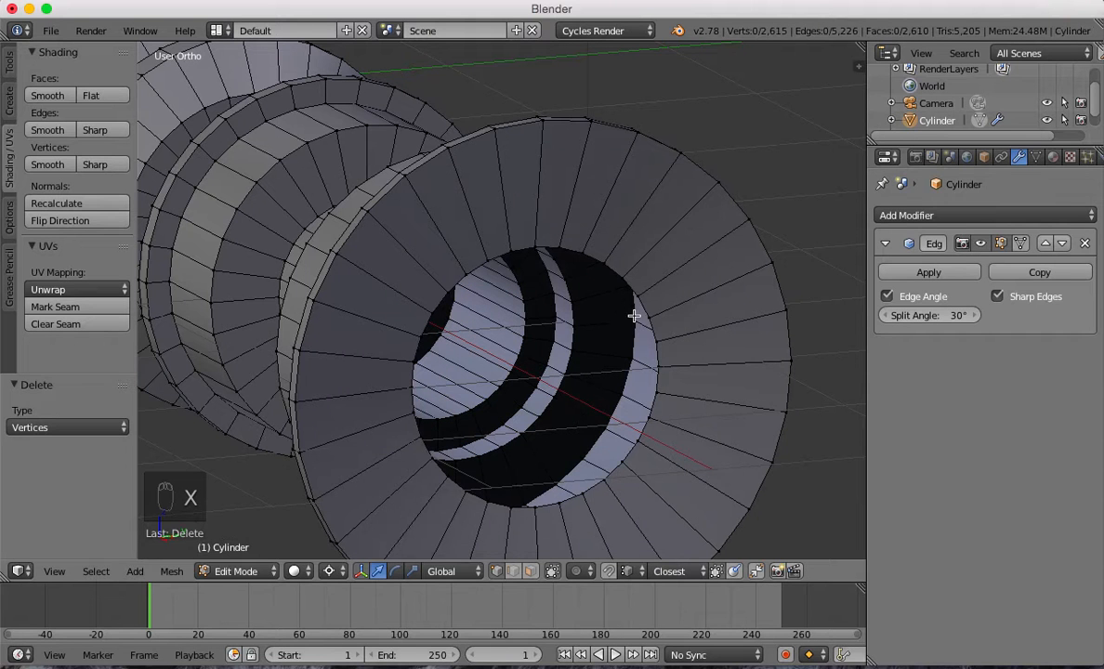
Fill the hole in the flared end with a face, return to Object Mode and check the capped ring end.
{"action": "right_click", "coordinate": [644, 305], "text": "alt"}
{"action": "key", "text": "f"}
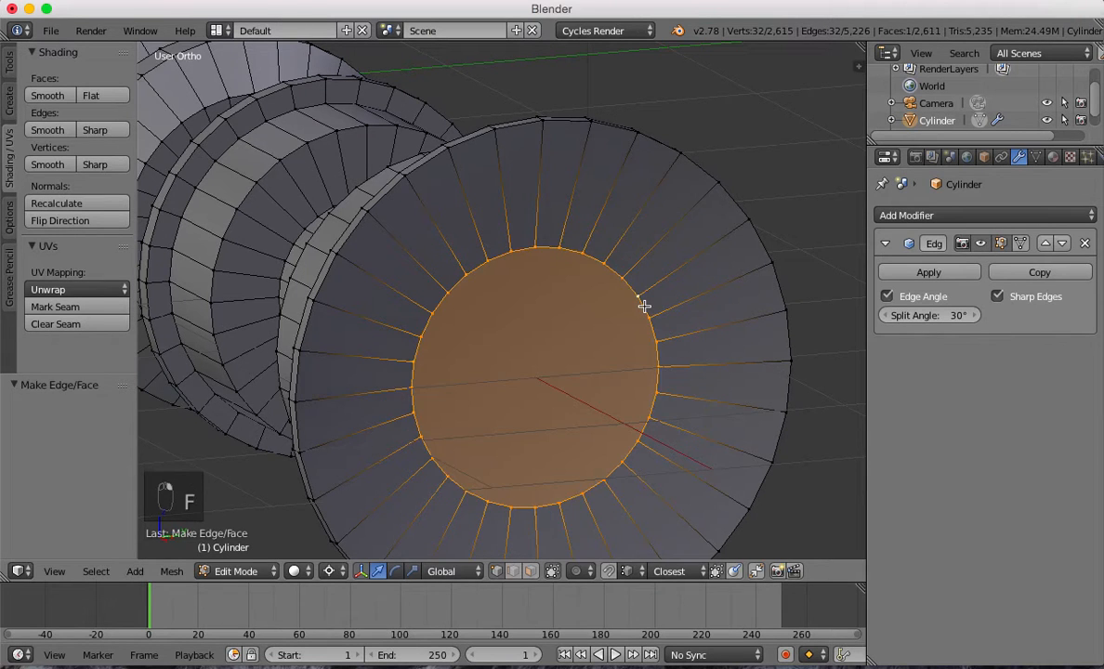
{"action": "key", "text": "Tab"}
{"action": "scroll", "coordinate": [641, 303], "scroll_direction": "down", "scroll_amount": 10}
{"action": "middle_click_drag", "start_coordinate": [500, 319], "coordinate": [715, 358]}
{"action": "scroll", "coordinate": [718, 363], "scroll_direction": "up", "scroll_amount": 5}
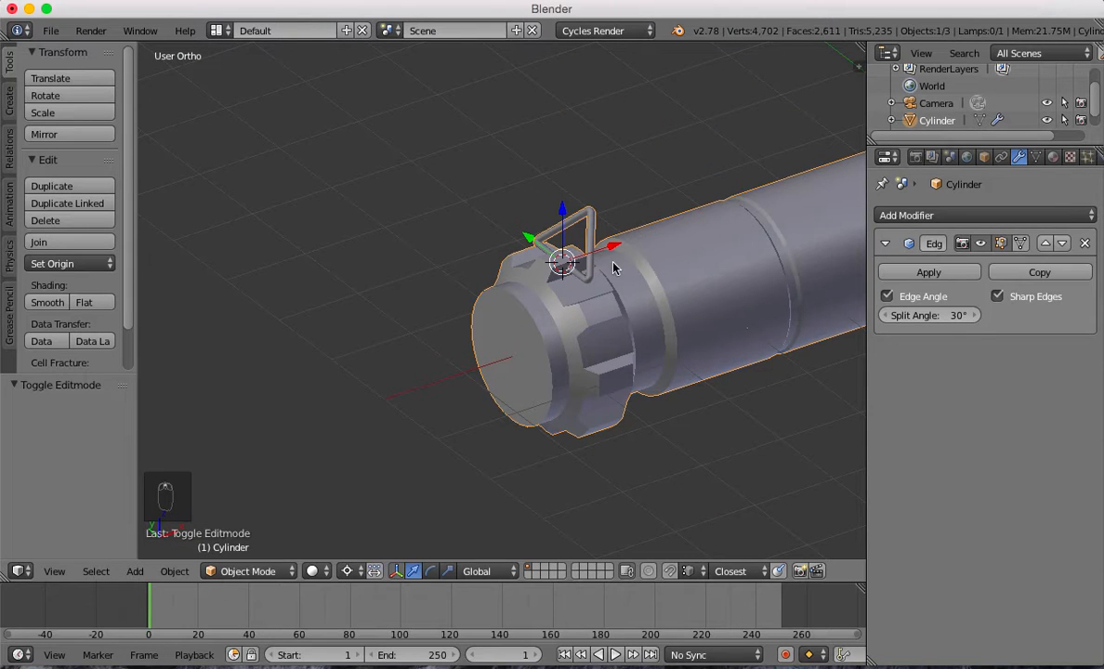
Compare the wireframe model with the reference image in front view, especially around the control box.
{"action": "key", "text": "KP_3"}
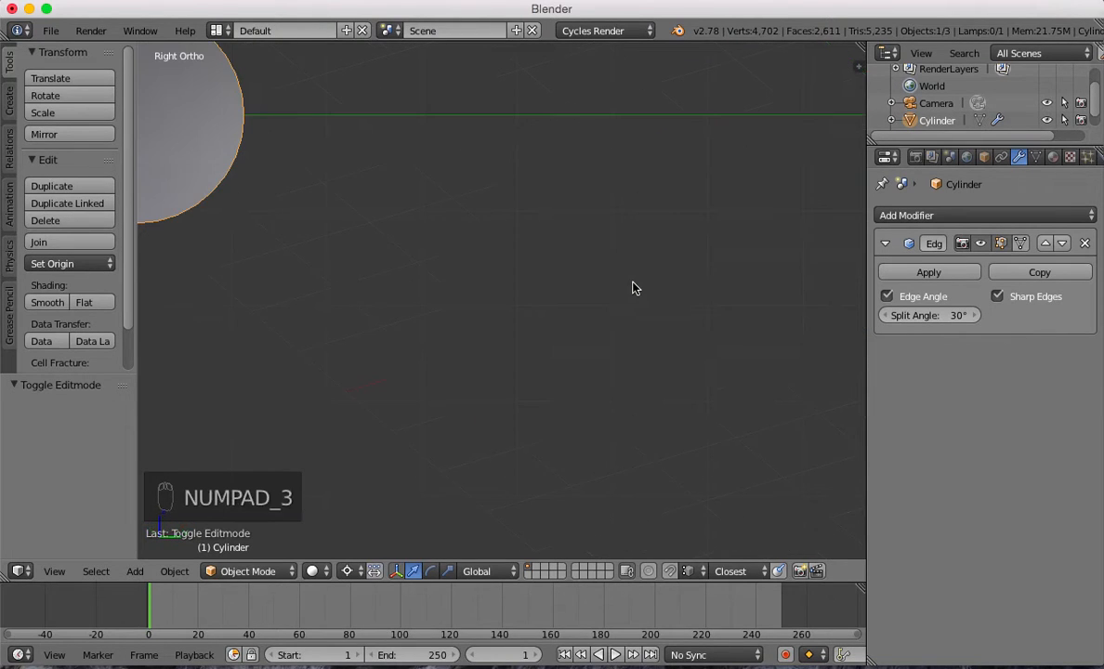
{"action": "key", "text": "KP_1"}
{"action": "key", "text": "z"}
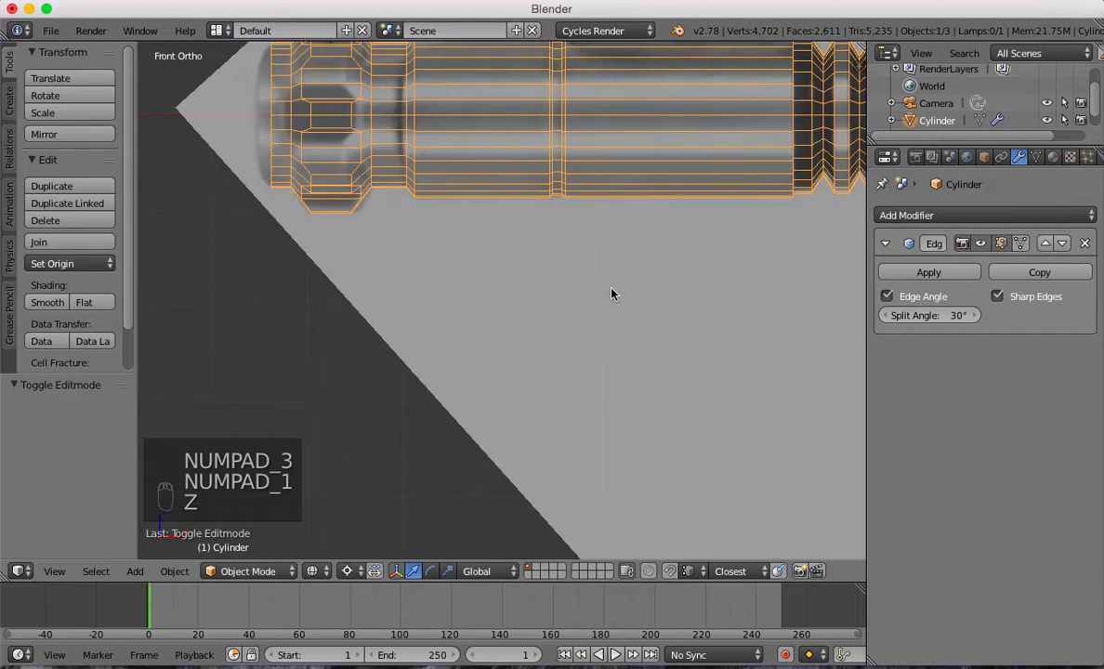
{"action": "scroll", "coordinate": [333, 445], "scroll_direction": "up", "scroll_amount": 2}
{"action": "scroll", "coordinate": [400, 288], "scroll_direction": "down", "scroll_amount": 4}
{"action": "scroll", "coordinate": [465, 303], "scroll_direction": "up", "scroll_amount": 5}
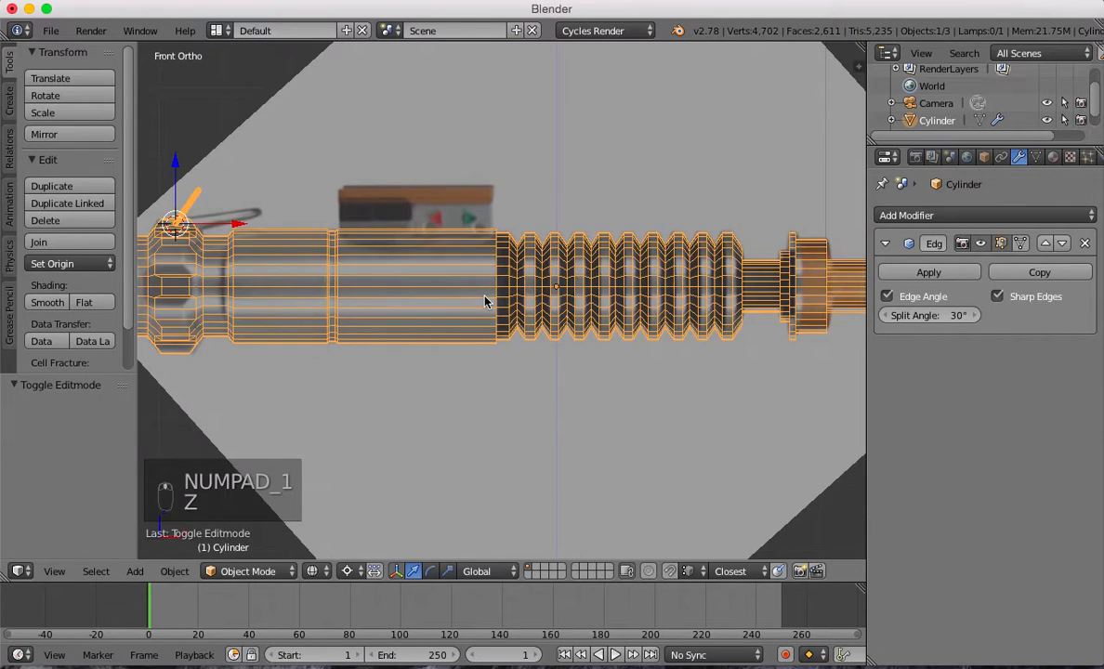
{"action": "middle_click_drag", "start_coordinate": [458, 223], "coordinate": [513, 315], "text": "shift"}
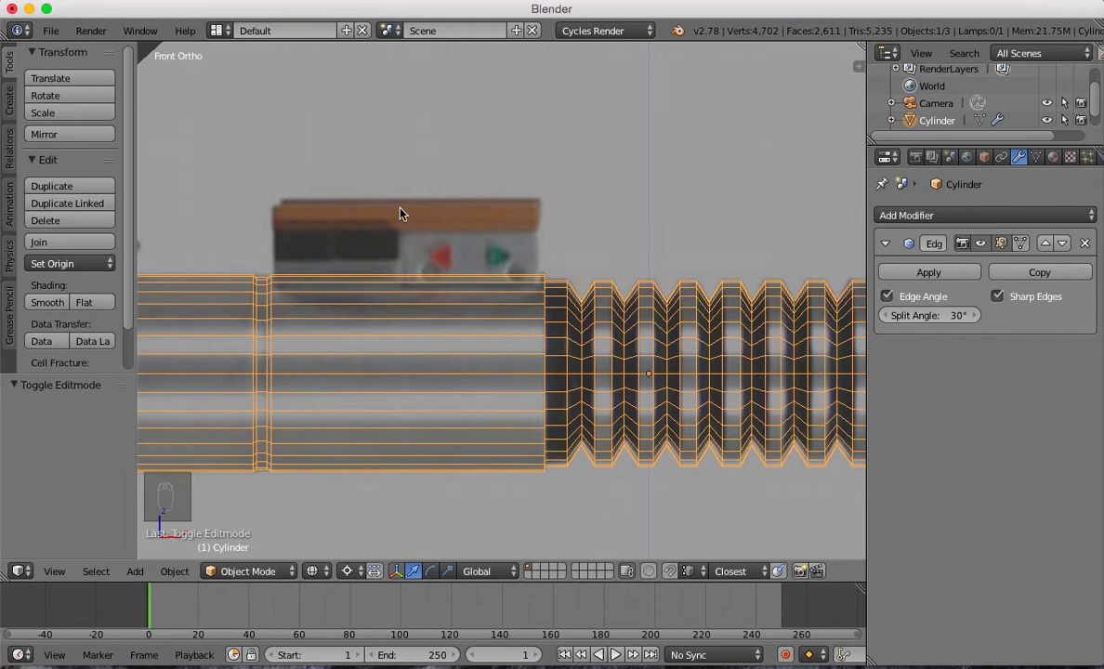
{"action": "scroll", "coordinate": [402, 223], "scroll_direction": "down", "scroll_amount": 4}
{"action": "middle_click_drag", "start_coordinate": [404, 249], "coordinate": [442, 282]}
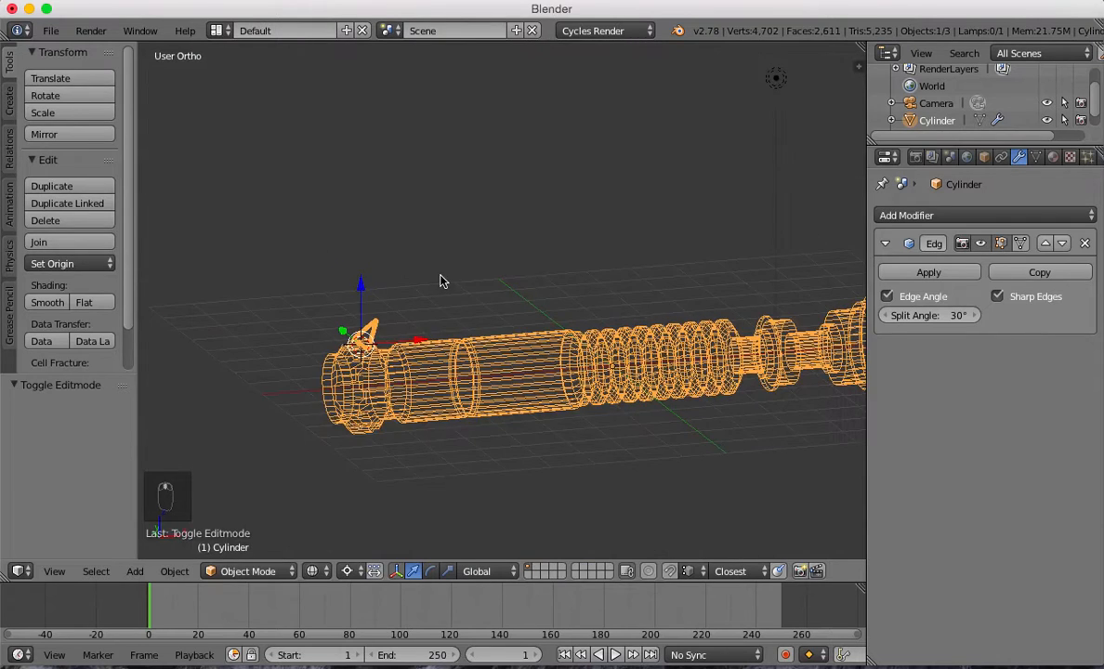
In camera view, lock the camera to the view and reframe the whole model in solid display with the tool shelf hidden.
{"action": "key", "text": "KP_0"}
{"action": "scroll", "coordinate": [414, 265], "scroll_direction": "up", "scroll_amount": 3}
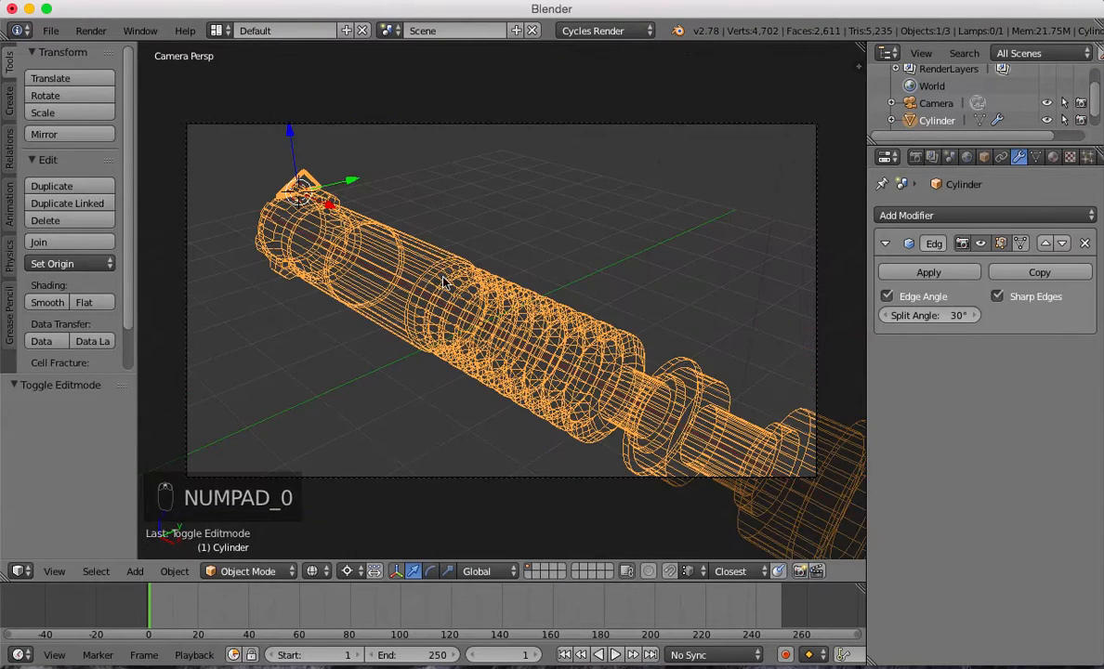
{"action": "key", "text": "n"}
{"action": "scroll", "coordinate": [753, 430], "scroll_direction": "up", "scroll_amount": 8}
{"action": "left_click", "coordinate": [727, 309]}
{"action": "key", "text": "n"}
{"action": "mouse_move", "coordinate": [437, 259]}
{"action": "middle_mouse_down"}
{"action": "mouse_move", "coordinate": [691, 272]}
{"action": "mouse_move", "coordinate": [643, 264]}
{"action": "mouse_move", "coordinate": [619, 288]}
{"action": "mouse_move", "coordinate": [586, 291]}
{"action": "mouse_move", "coordinate": [586, 301]}
{"action": "mouse_move", "coordinate": [560, 279]}
{"action": "middle_mouse_up"}
{"action": "key", "text": "t"}
{"action": "key", "text": "z"}
Switch the pivot point from the 3D cursor to Median Point.
{"action": "key", "text": "r"}
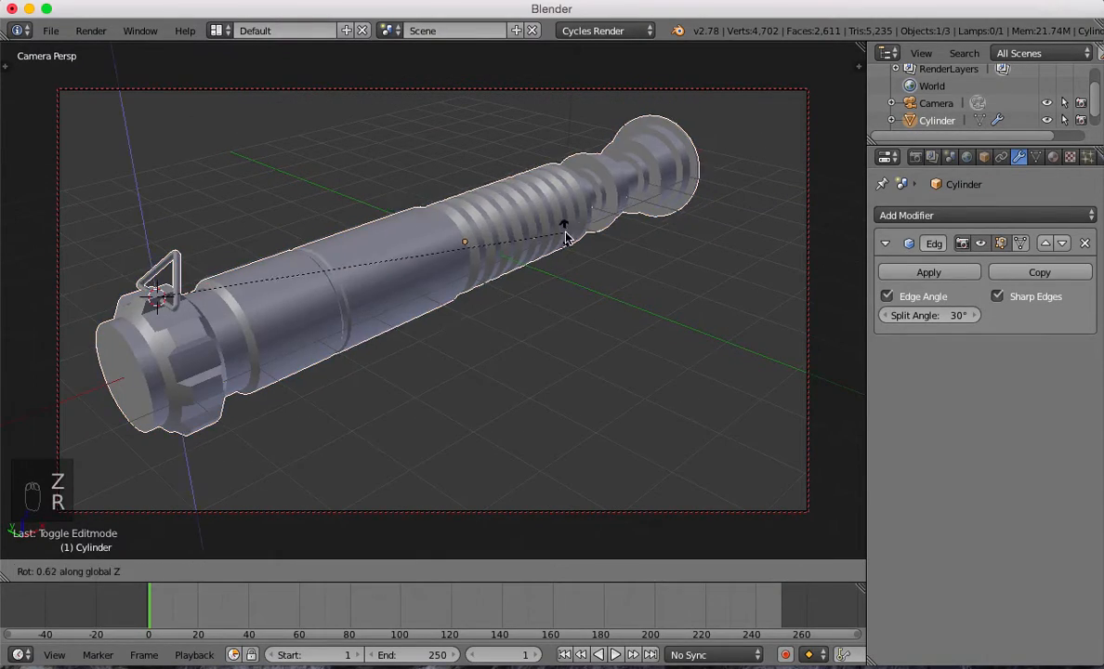
{"action": "right_click", "coordinate": [559, 232]}
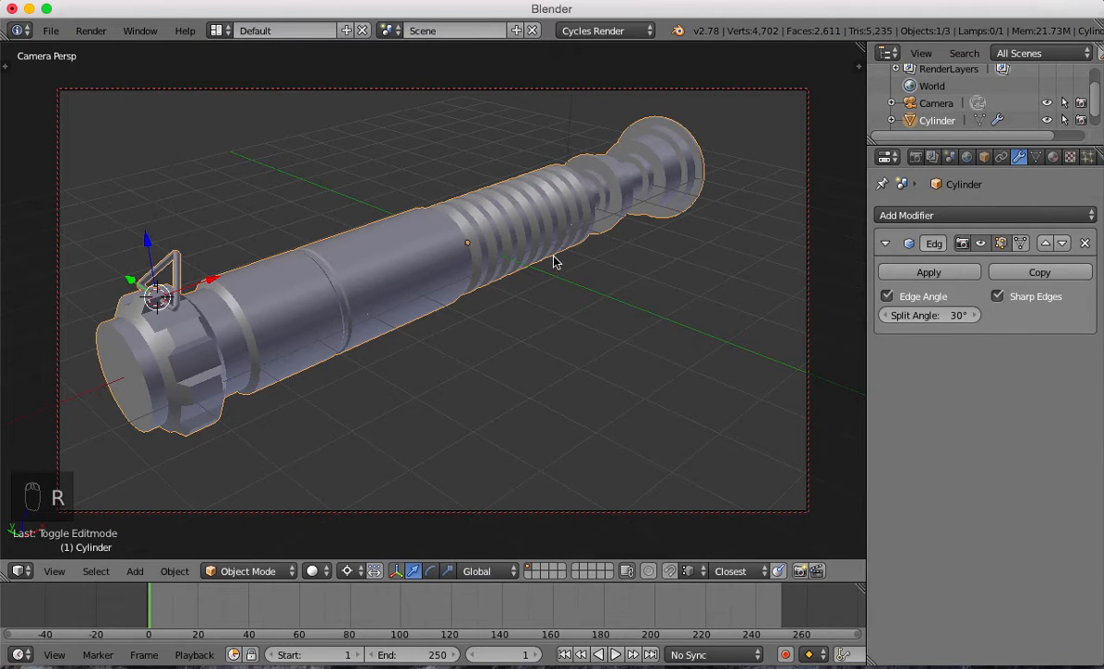
{"action": "left_click", "coordinate": [350, 570]}
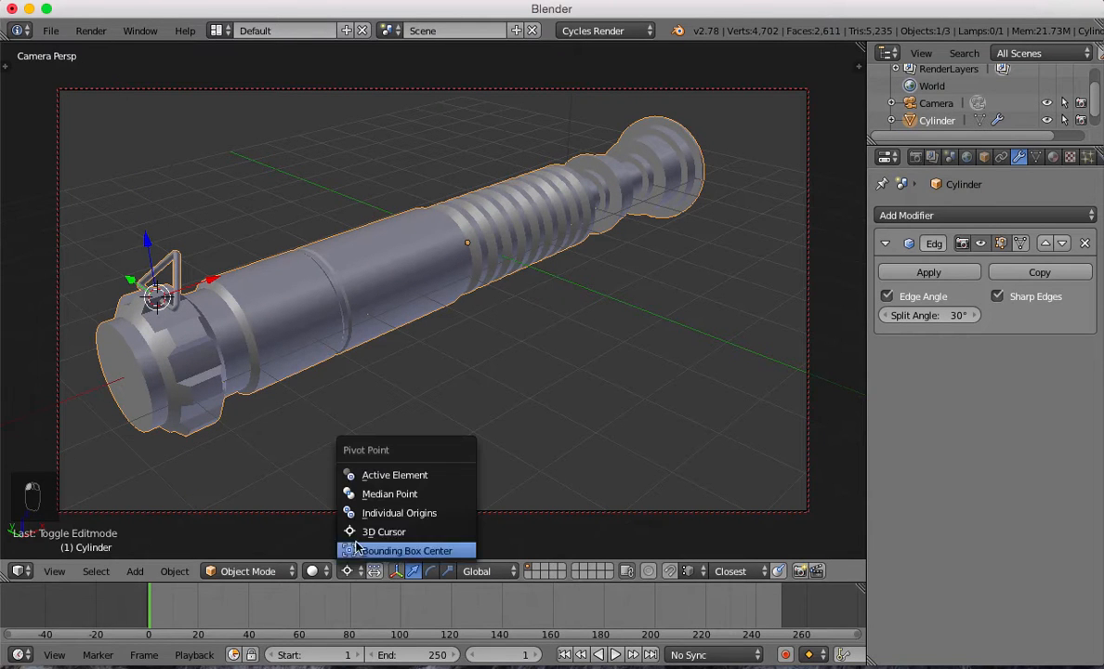
{"action": "left_click", "coordinate": [377, 484]}
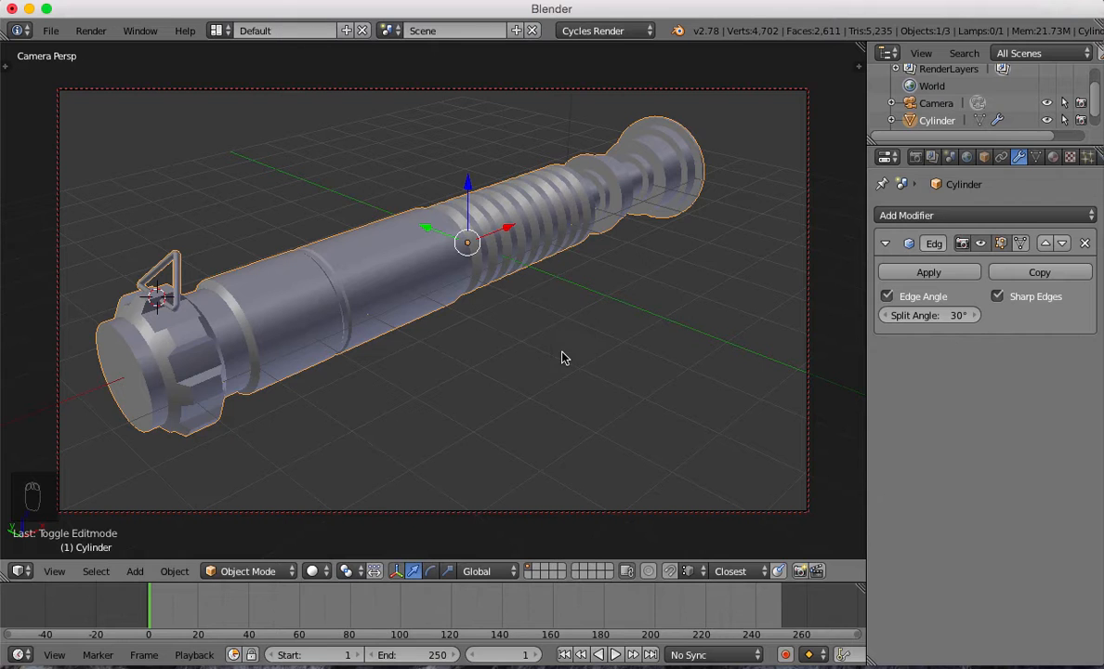
{"action": "key", "text": "r"}
{"action": "key", "text": "x"}
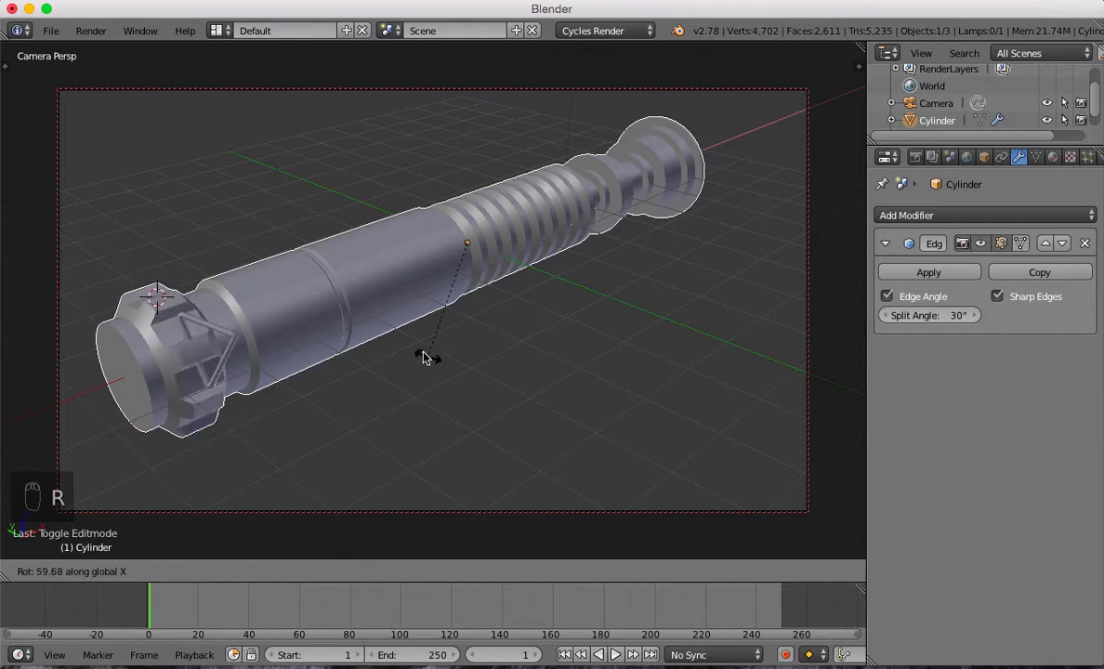
{"action": "right_click", "coordinate": [373, 267]}
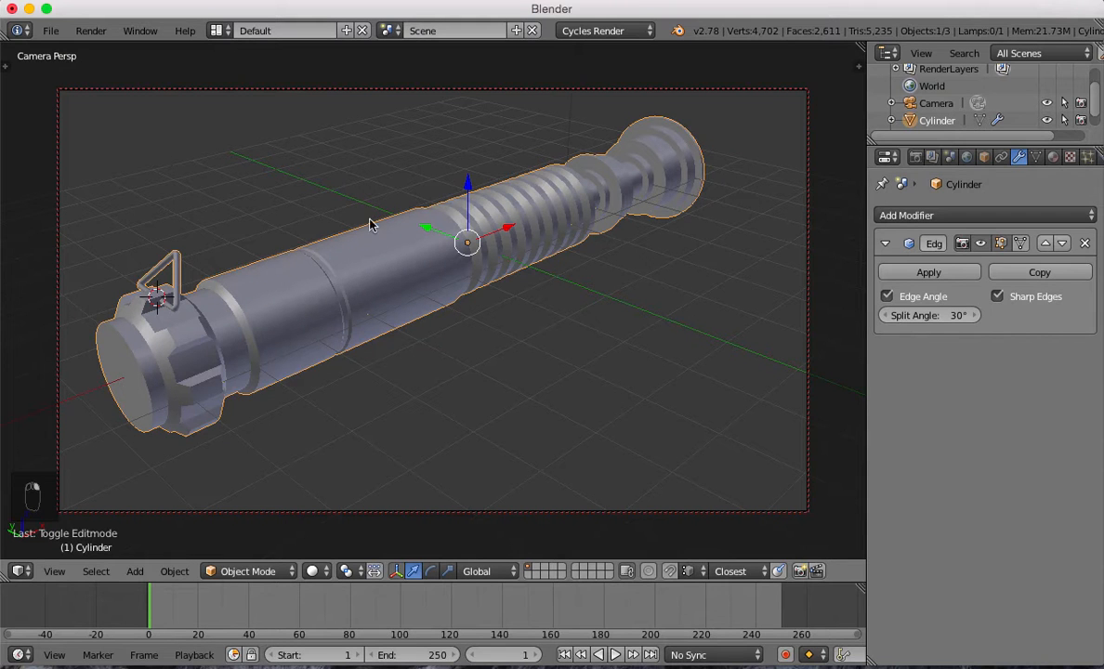
Examine the reference image's control box above the smooth body section up close in front view.
{"action": "key", "text": "KP_3"}
{"action": "key", "text": "KP_1"}
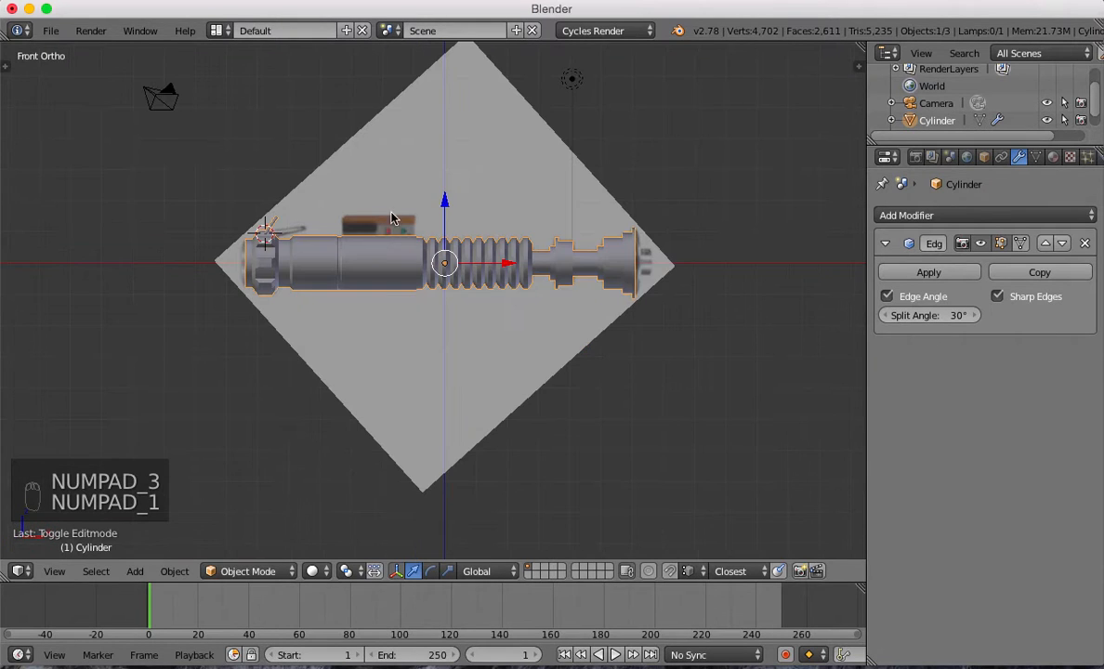
{"action": "middle_click_drag", "start_coordinate": [382, 238], "coordinate": [344, 310]}
{"action": "key", "text": "KP_3"}
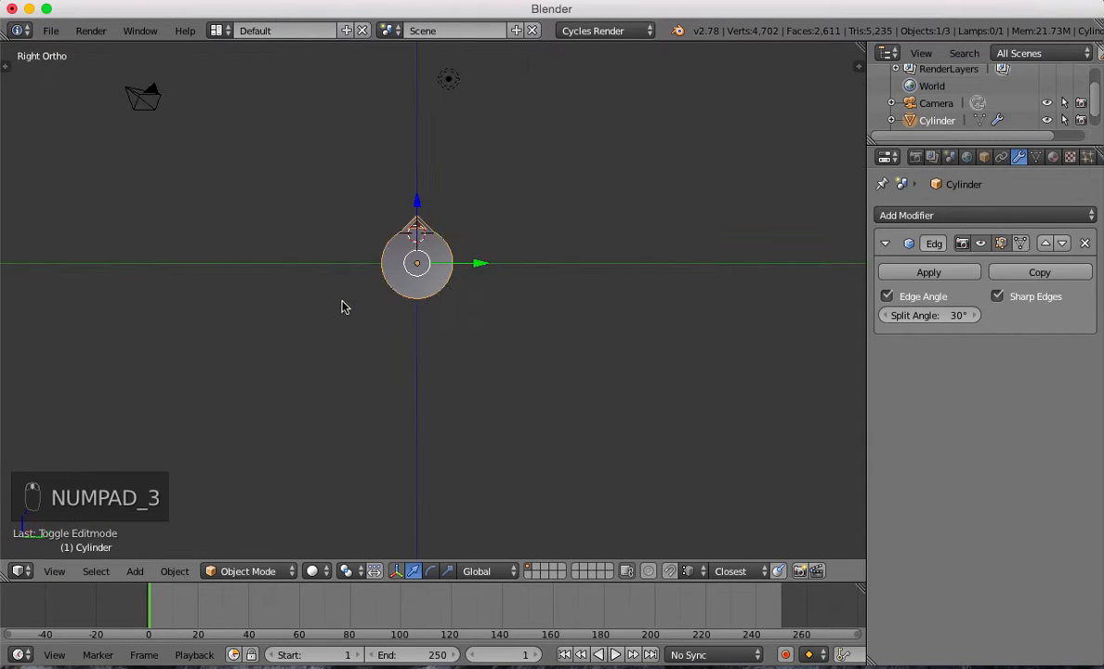
{"action": "key", "text": "KP_1"}
{"action": "scroll", "coordinate": [343, 306], "scroll_direction": "up", "scroll_amount": 5}
{"action": "scroll", "coordinate": [435, 288], "scroll_direction": "up", "scroll_amount": 3}
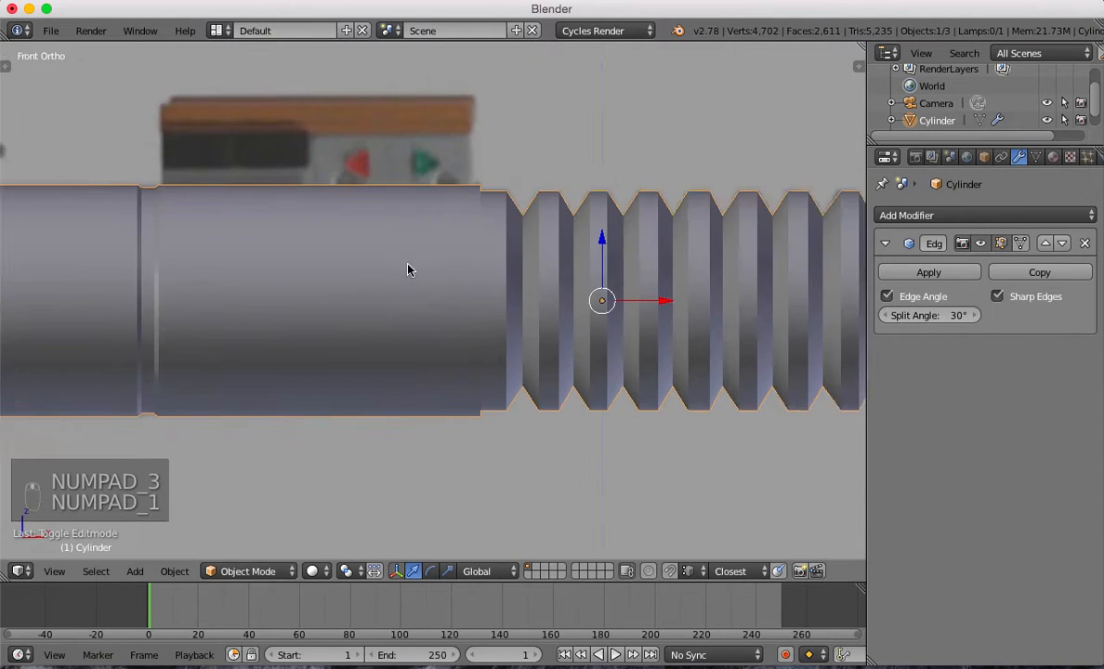
{"action": "middle_click_drag", "start_coordinate": [426, 294], "coordinate": [513, 338], "text": "shift"}
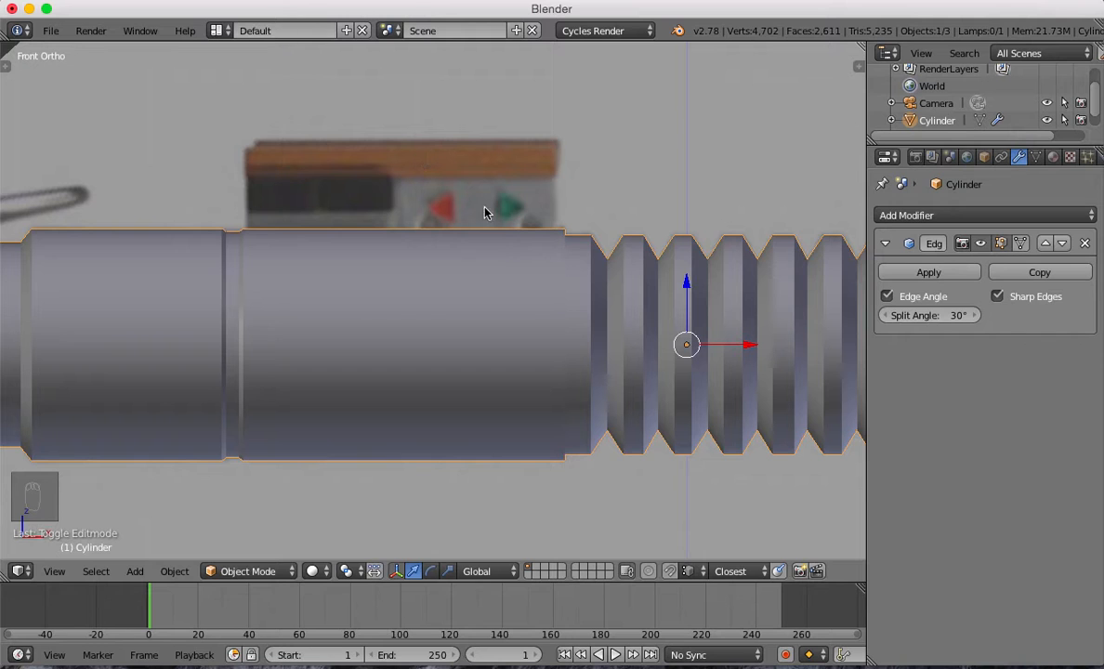
{"action": "scroll", "coordinate": [390, 218], "scroll_direction": "up", "scroll_amount": 3}
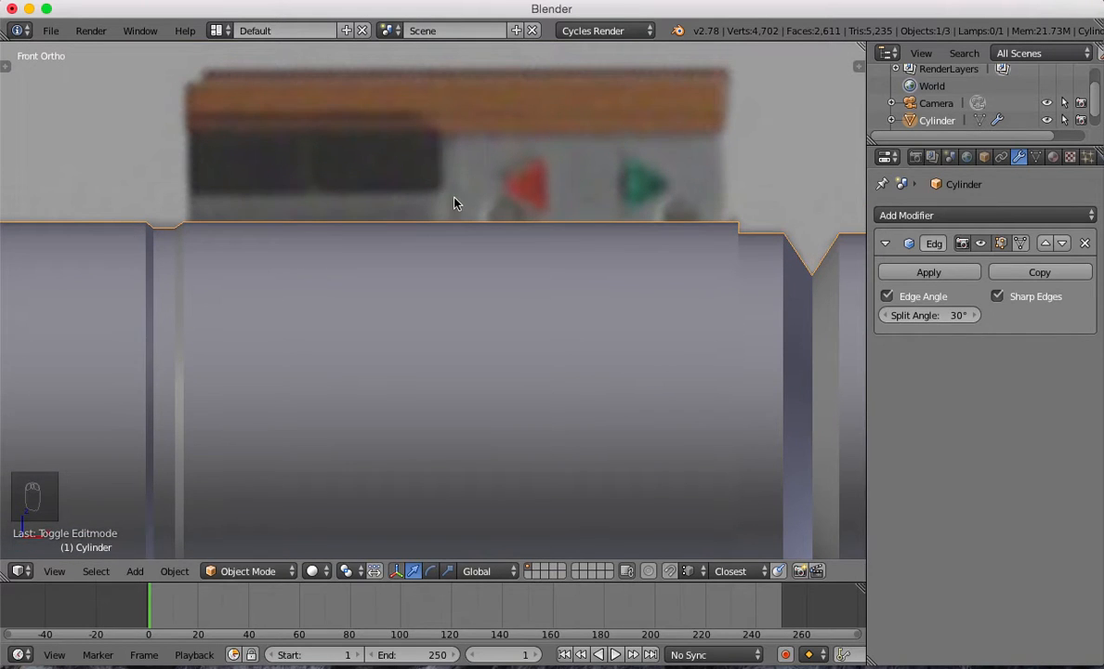
In wireframe Edit Mode with face selection, box-select the top faces of the smooth body section beneath the reference control box.
{"action": "key", "text": "z"}
{"action": "key", "text": "Tab"}
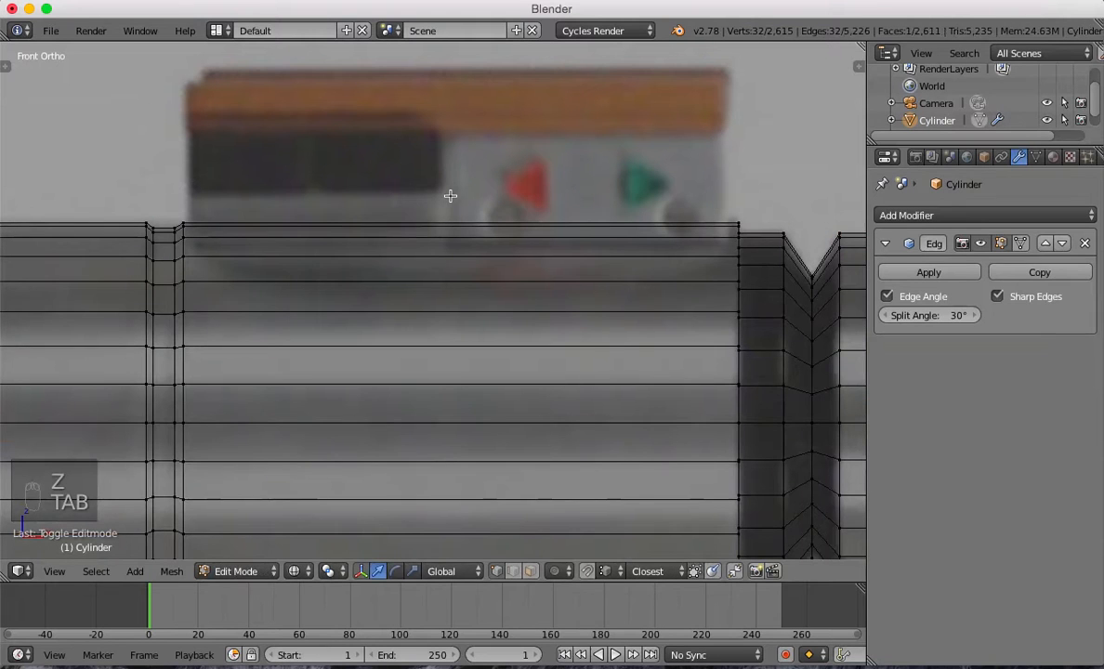
{"action": "left_click", "coordinate": [510, 572]}
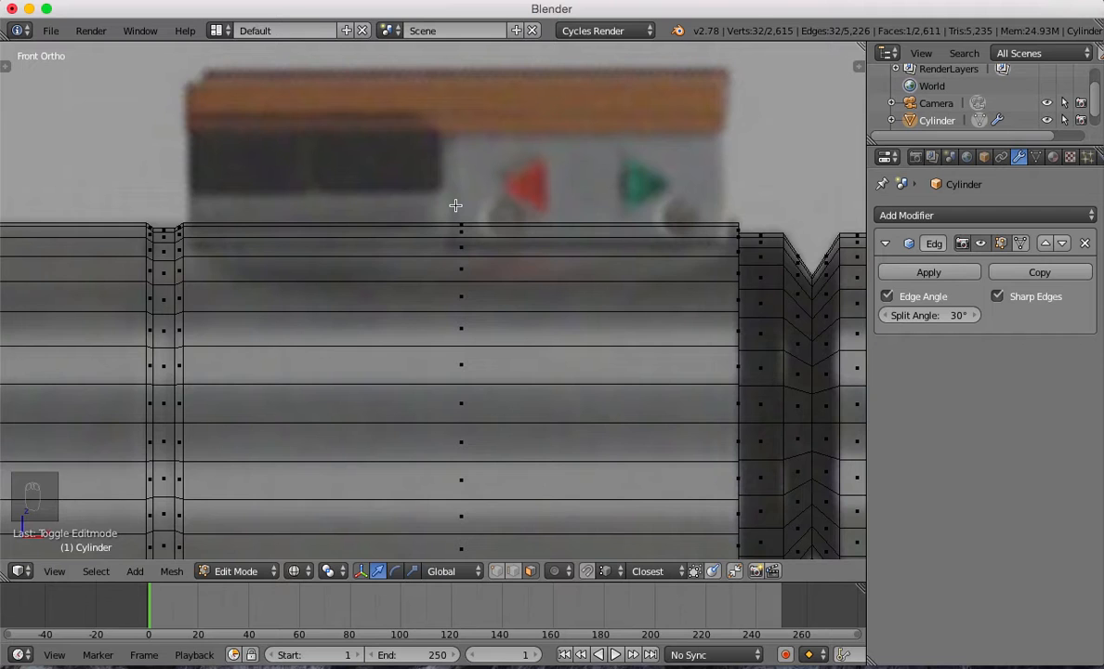
{"action": "key", "text": "a"}
{"action": "key", "text": "a"}
{"action": "key", "text": "a"}
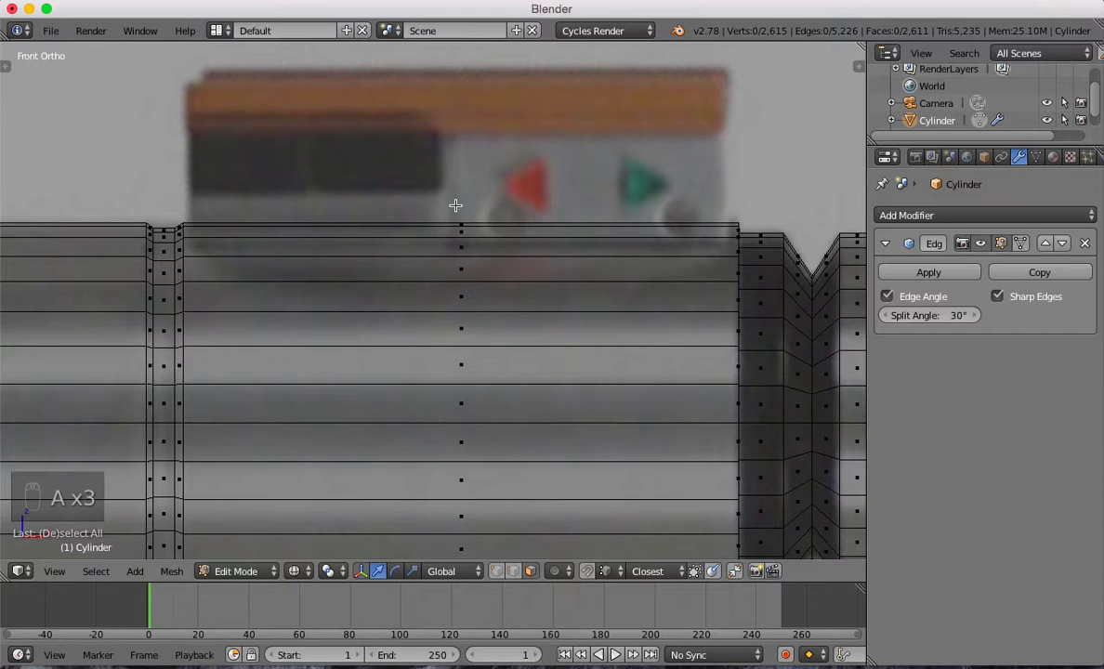
{"action": "key", "text": "b"}
{"action": "left_click_drag", "start_coordinate": [441, 193], "coordinate": [499, 235]}
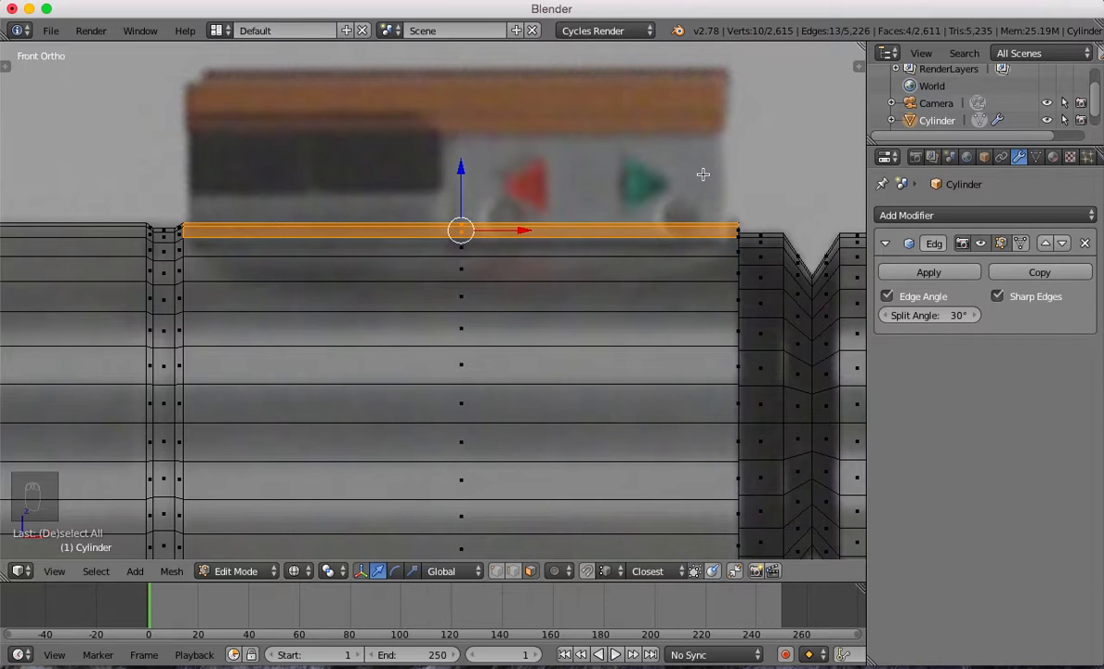
{"action": "scroll", "coordinate": [515, 361], "scroll_direction": "down", "scroll_amount": 3}
{"action": "middle_click_drag", "start_coordinate": [514, 368], "coordinate": [497, 326], "text": "shift"}
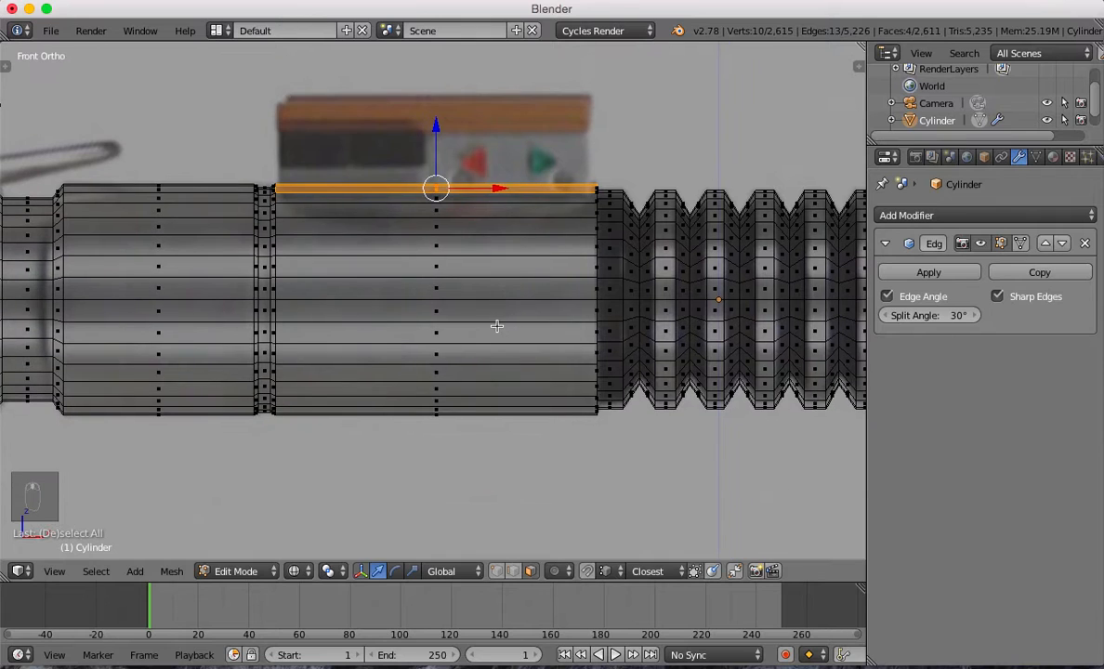
Add a loop cut around the smooth body section and slide it close to the edge beside the ribbed grip.
{"action": "key", "text": "ctrl+r"}
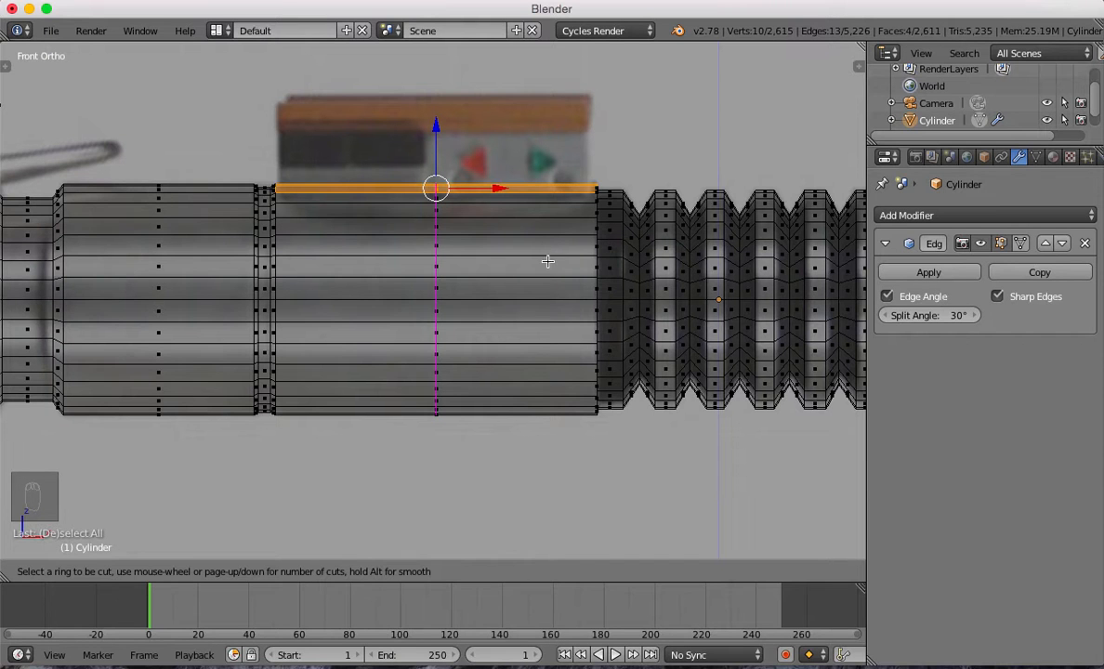
{"action": "left_click", "coordinate": [474, 400]}
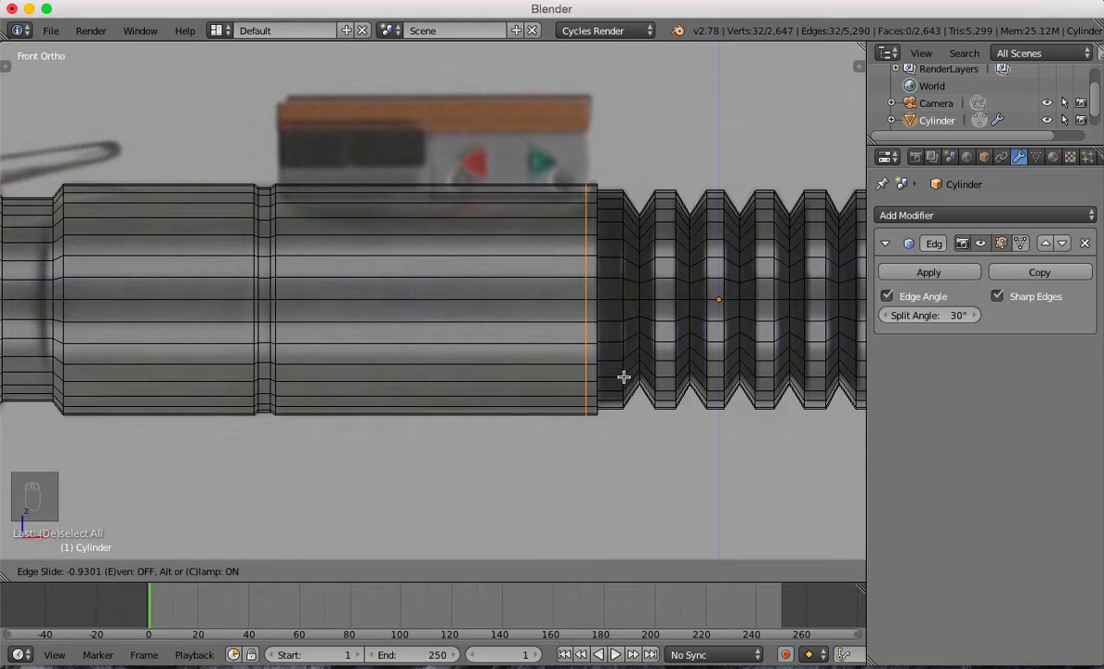
{"action": "left_click", "coordinate": [623, 375]}
Clear the selection and box-select the top faces of the smooth section between the groove and the new loop cut.
{"action": "scroll", "coordinate": [472, 235], "scroll_direction": "up", "scroll_amount": 2}
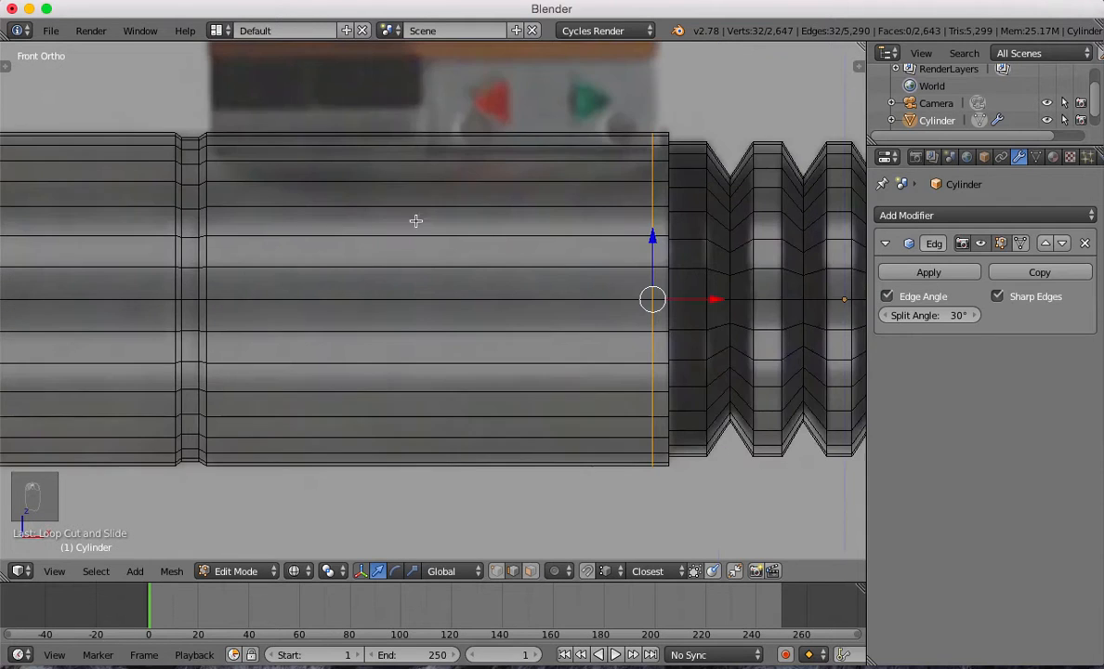
{"action": "key", "text": "a"}
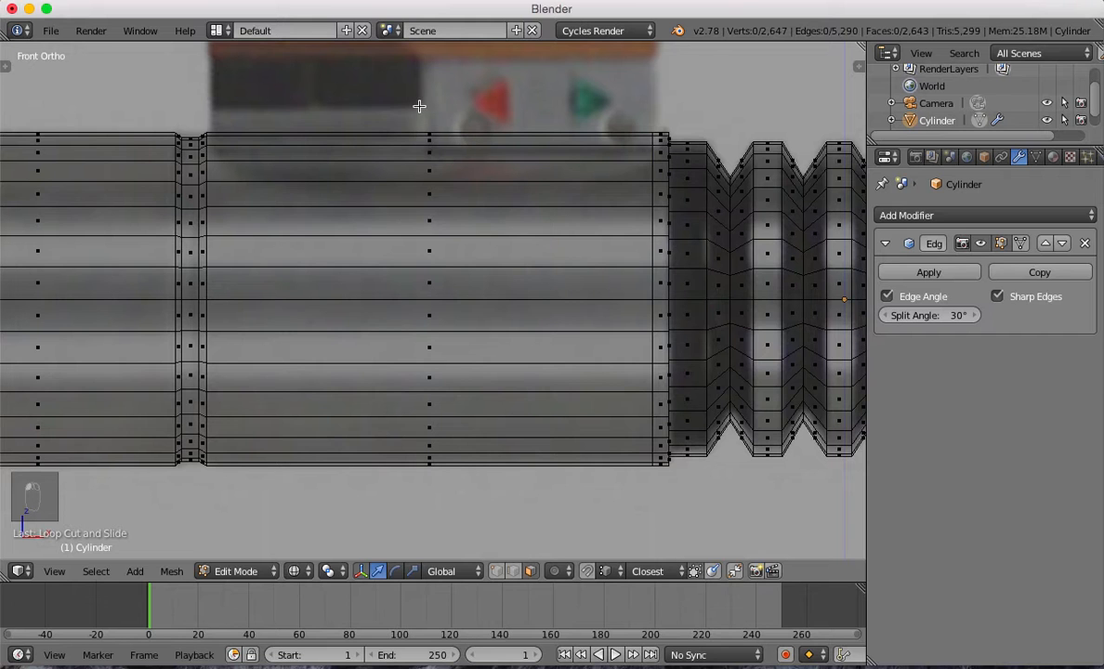
{"action": "key", "text": "b"}
{"action": "left_click_drag", "start_coordinate": [411, 107], "coordinate": [451, 143]}
{"action": "middle_click_drag", "start_coordinate": [450, 181], "coordinate": [506, 251]}
{"action": "key", "text": "KP_3"}
{"action": "key", "text": "KP_1"}
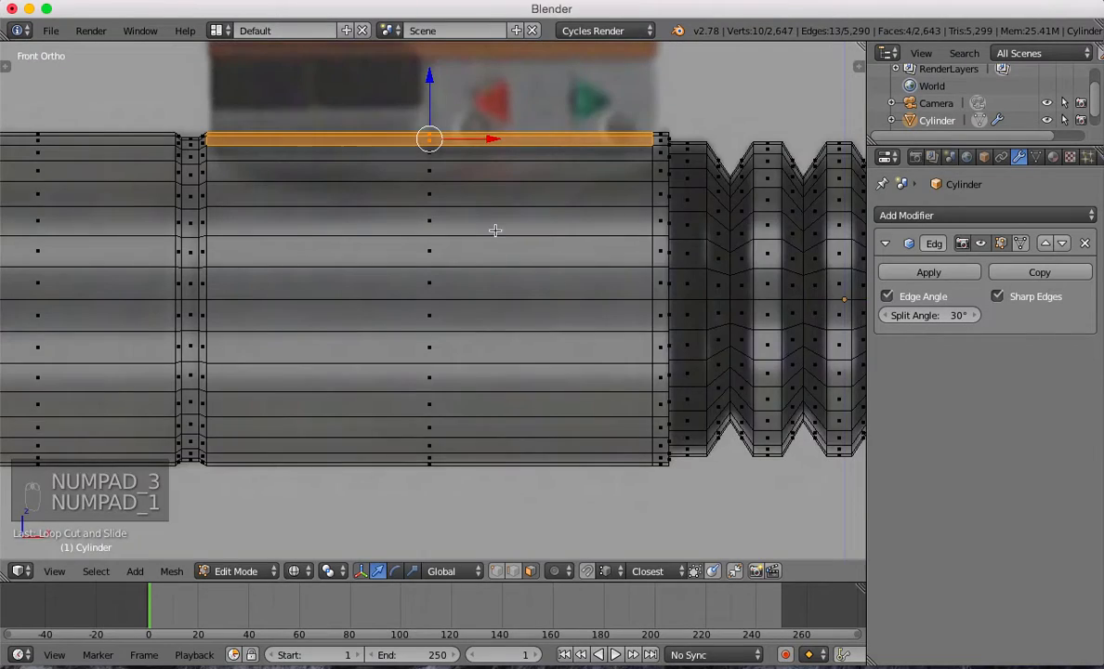
Extrude the selected top faces upward and flatten them by scaling to 0 along Z.
{"action": "middle_click_drag", "start_coordinate": [503, 244], "coordinate": [483, 336], "text": "shift"}
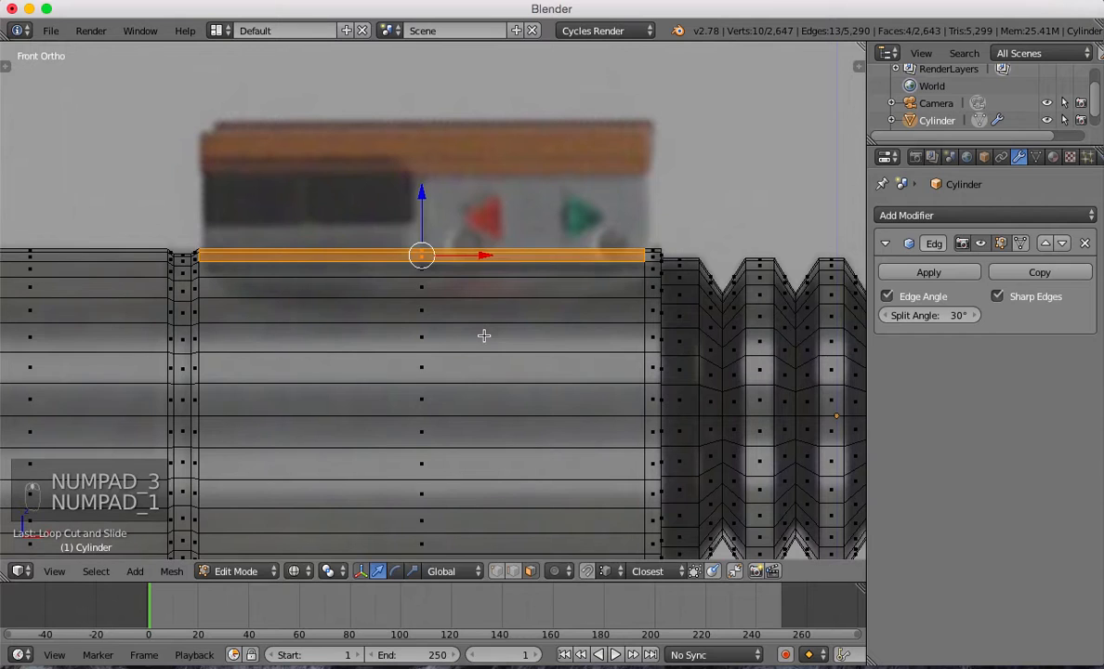
{"action": "key", "text": "e"}
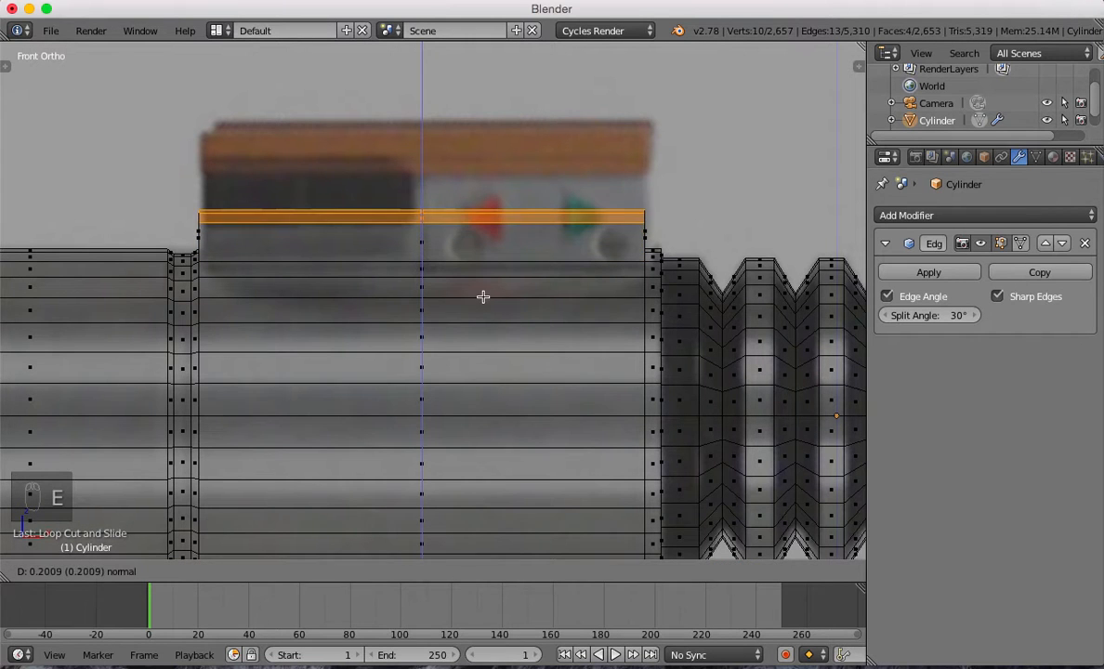
{"action": "left_click", "coordinate": [484, 289]}
{"action": "type", "text": "z"}
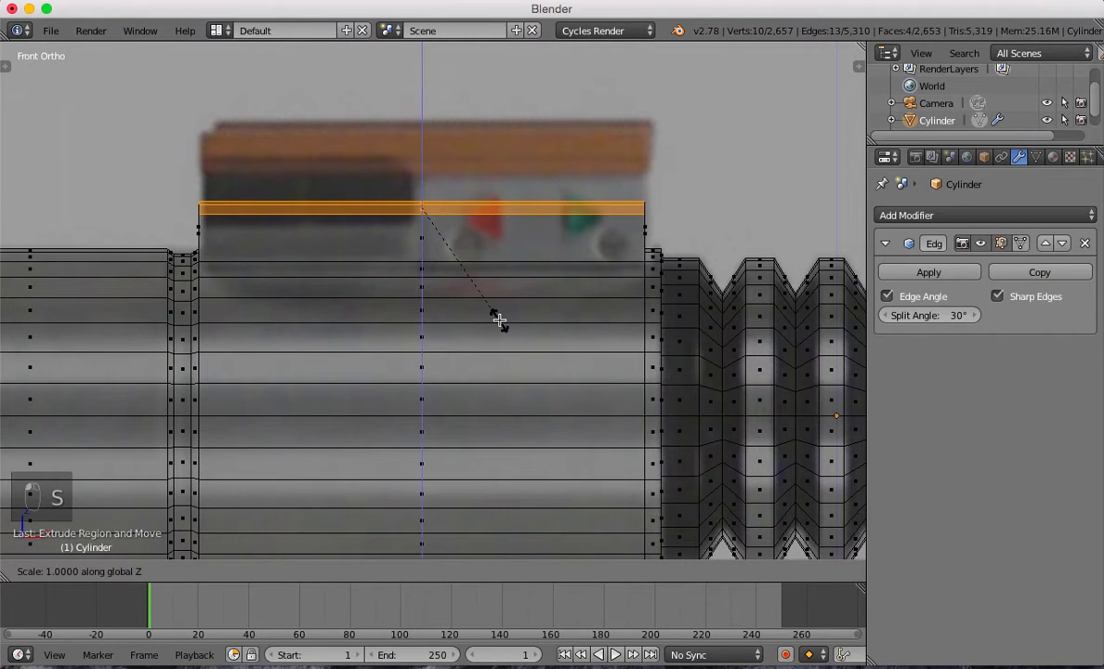
{"action": "type", "text": "0"}
{"action": "left_click", "coordinate": [499, 321]}
In solid display, lower the flattened top faces to just above the smooth body's surface.
{"action": "middle_click_drag", "start_coordinate": [447, 253], "coordinate": [502, 288]}
{"action": "key", "text": "z"}
{"action": "key", "text": "KP_3"}
{"action": "key", "text": "KP_1"}
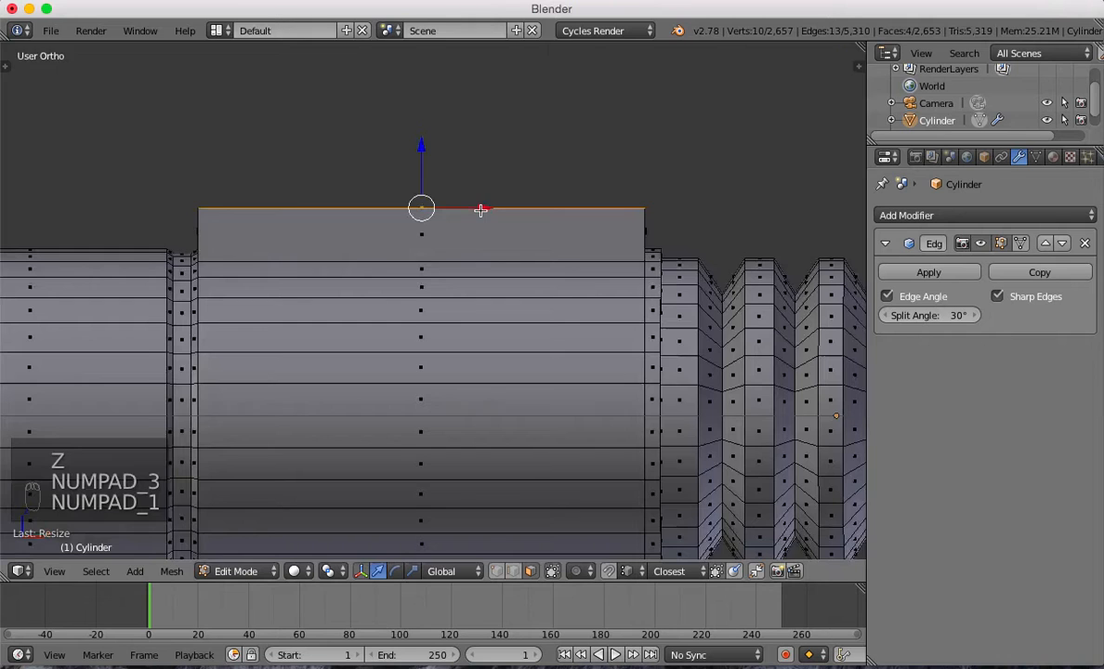
{"action": "key", "text": "z"}
{"action": "key", "text": "z"}
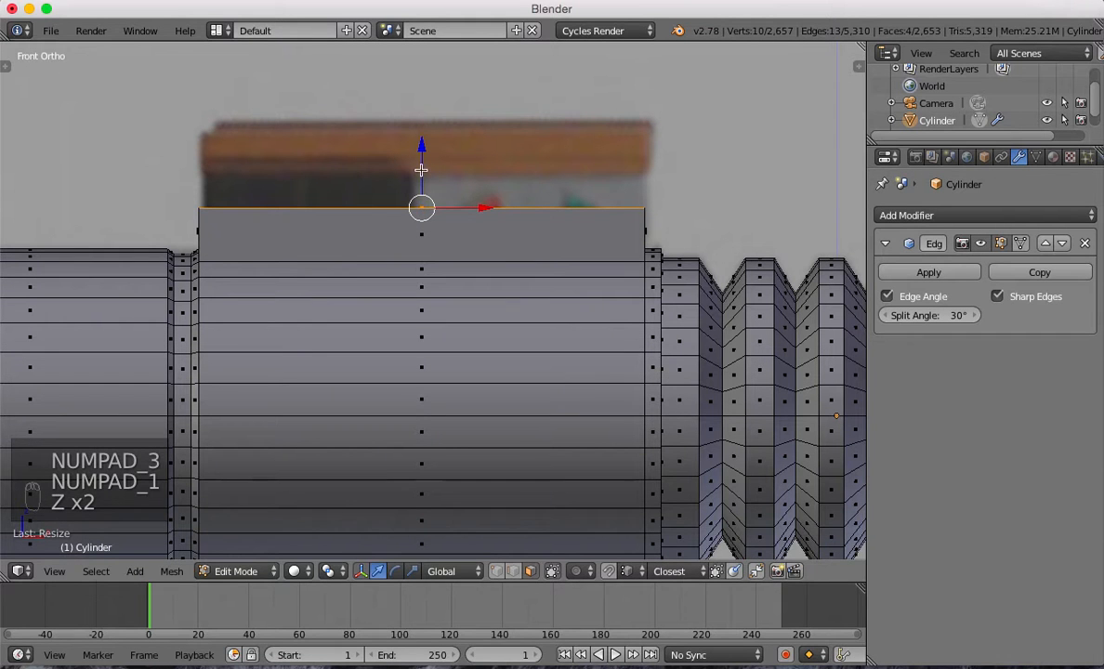
{"action": "left_click_drag", "start_coordinate": [423, 160], "coordinate": [426, 151]}
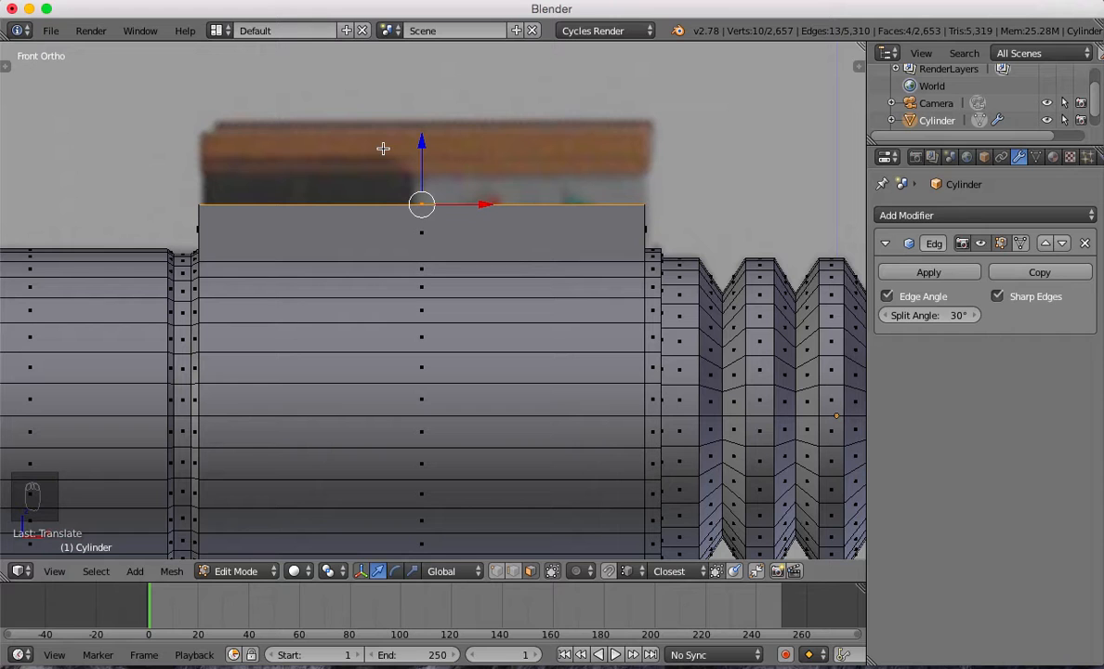
{"action": "left_click_drag", "start_coordinate": [423, 141], "coordinate": [394, 187]}
{"action": "middle_click_drag", "start_coordinate": [394, 187], "coordinate": [244, 253]}
Extrude the flat top faces upward by about 0.02 and scale them up to about 1.03 to form a flared lip.
{"action": "key", "text": "KP_3"}
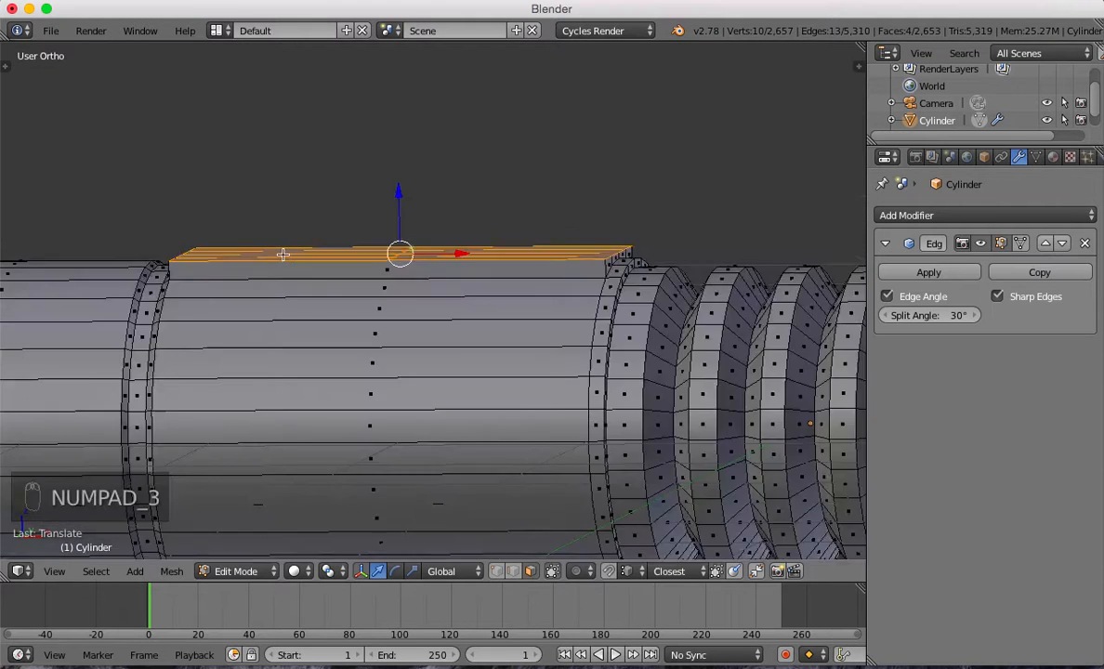
{"action": "key", "text": "KP_1"}
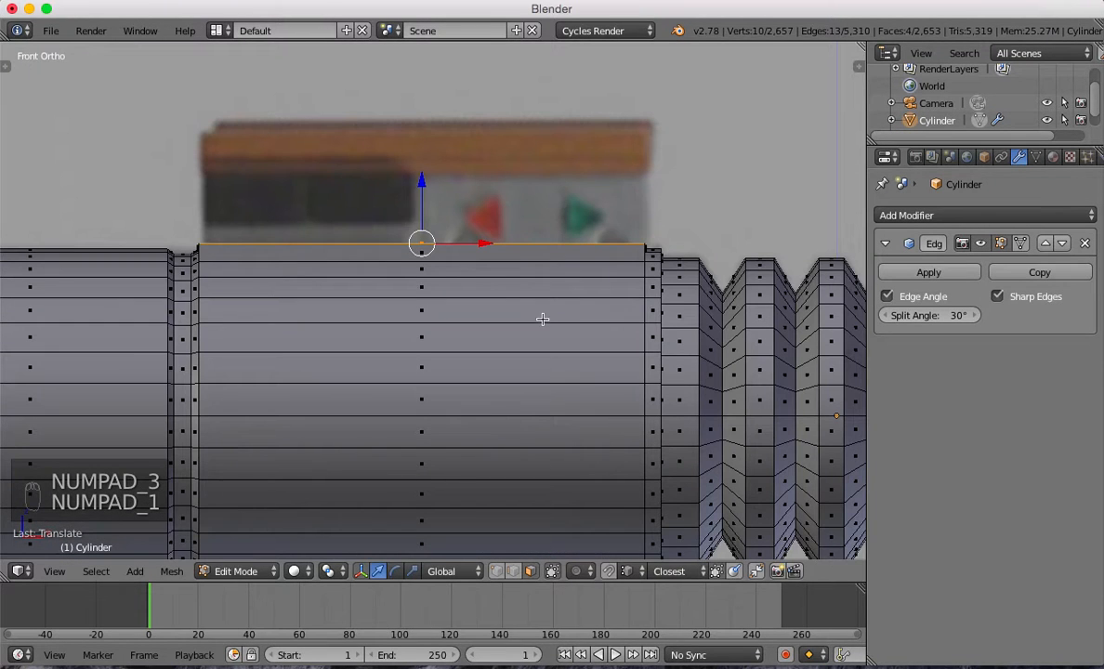
{"action": "key", "text": "e"}
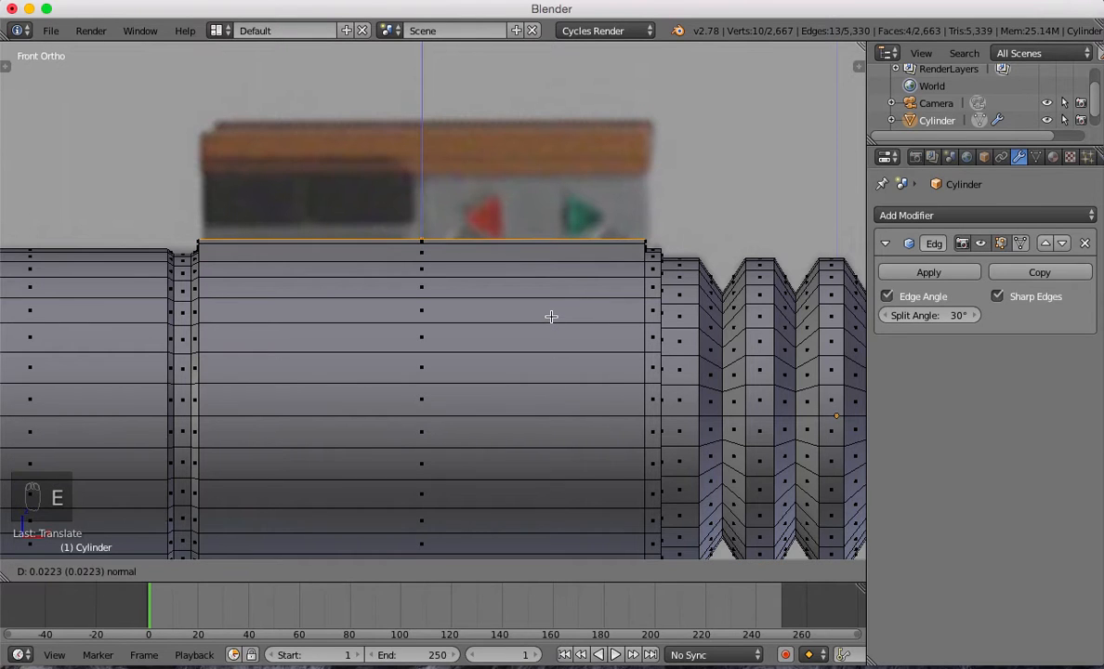
{"action": "left_click", "coordinate": [552, 316]}
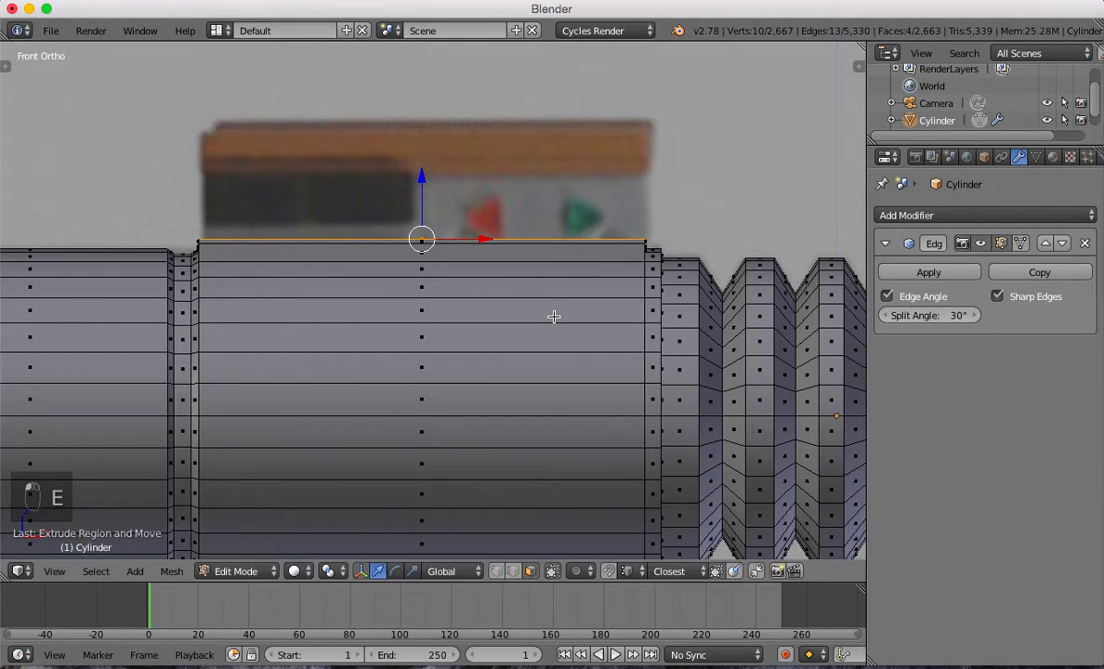
{"action": "key", "text": "s"}
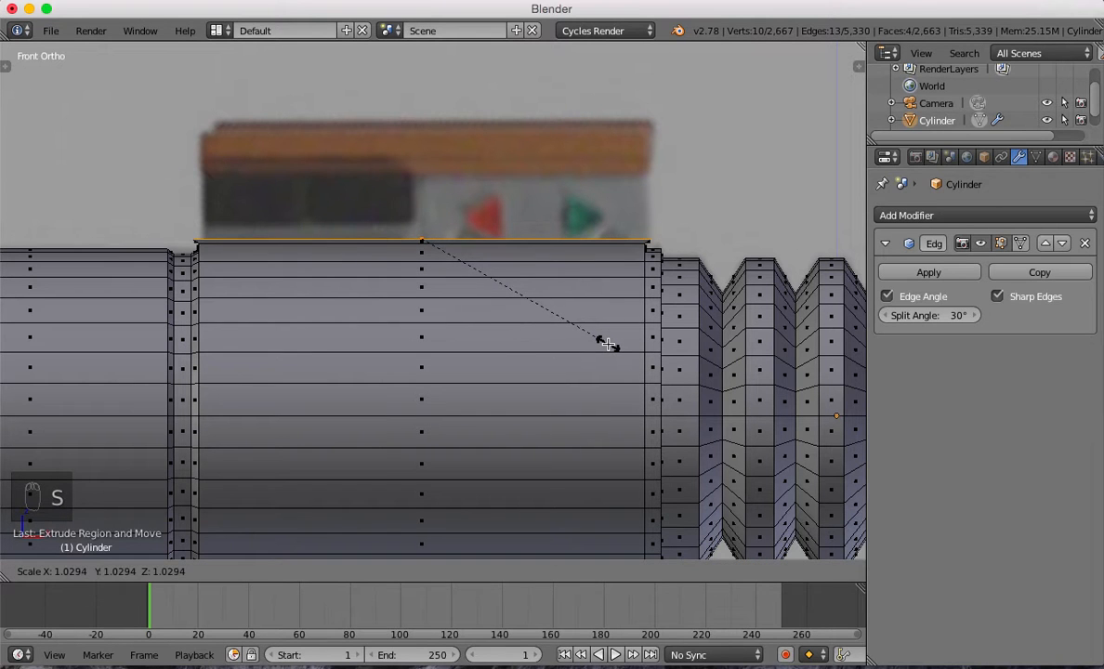
{"action": "left_click", "coordinate": [607, 345]}
Widen the lip's top faces along Y by a factor of about 1.02 and inspect the shape in Object Mode.
{"action": "middle_click_drag", "start_coordinate": [534, 330], "coordinate": [562, 342]}
{"action": "scroll", "coordinate": [562, 342], "scroll_direction": "up", "scroll_amount": 10}
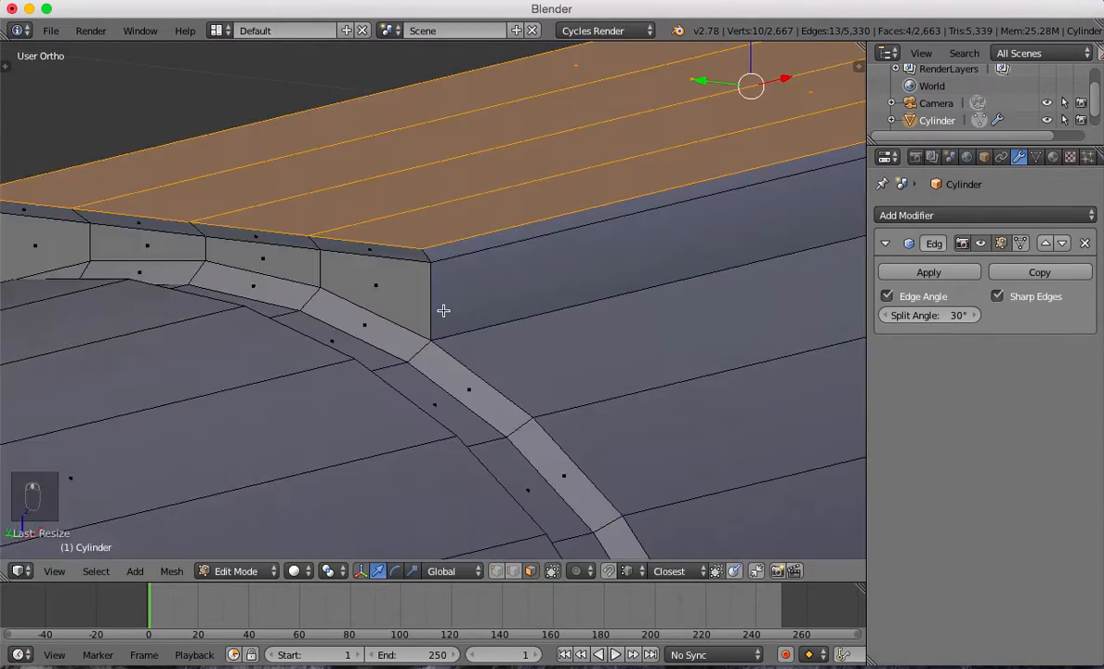
{"action": "middle_click_drag", "start_coordinate": [444, 310], "coordinate": [493, 315]}
{"action": "middle_click_drag", "start_coordinate": [638, 292], "coordinate": [294, 291], "text": "shift"}
{"action": "scroll", "coordinate": [594, 268], "scroll_direction": "down", "scroll_amount": 3}
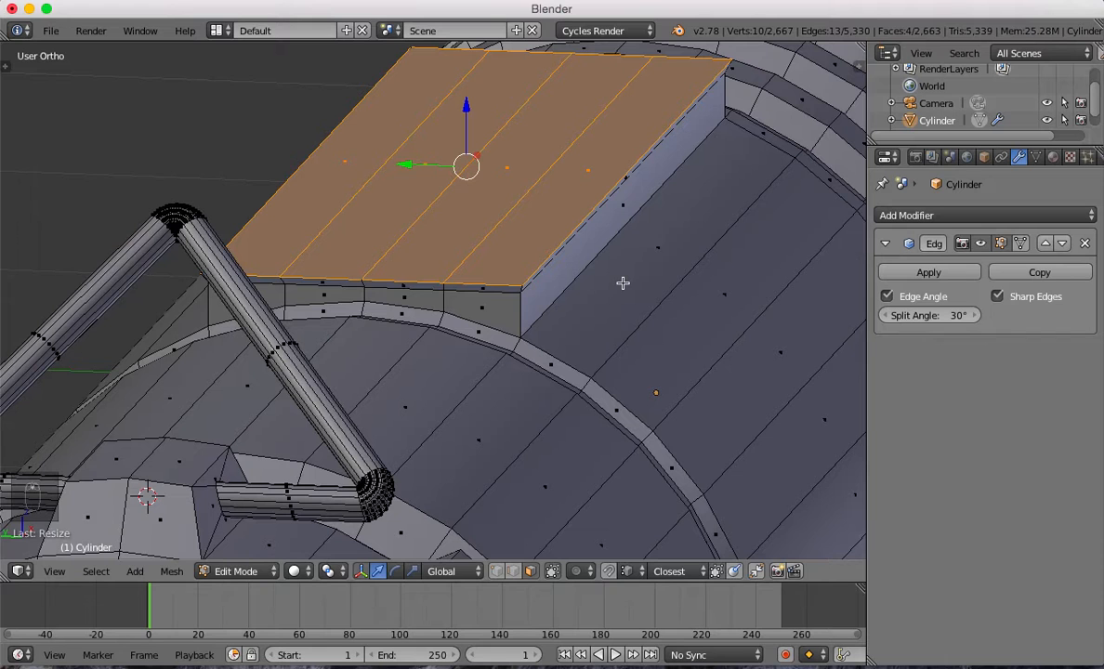
{"action": "key", "text": "s"}
{"action": "key", "text": "y"}
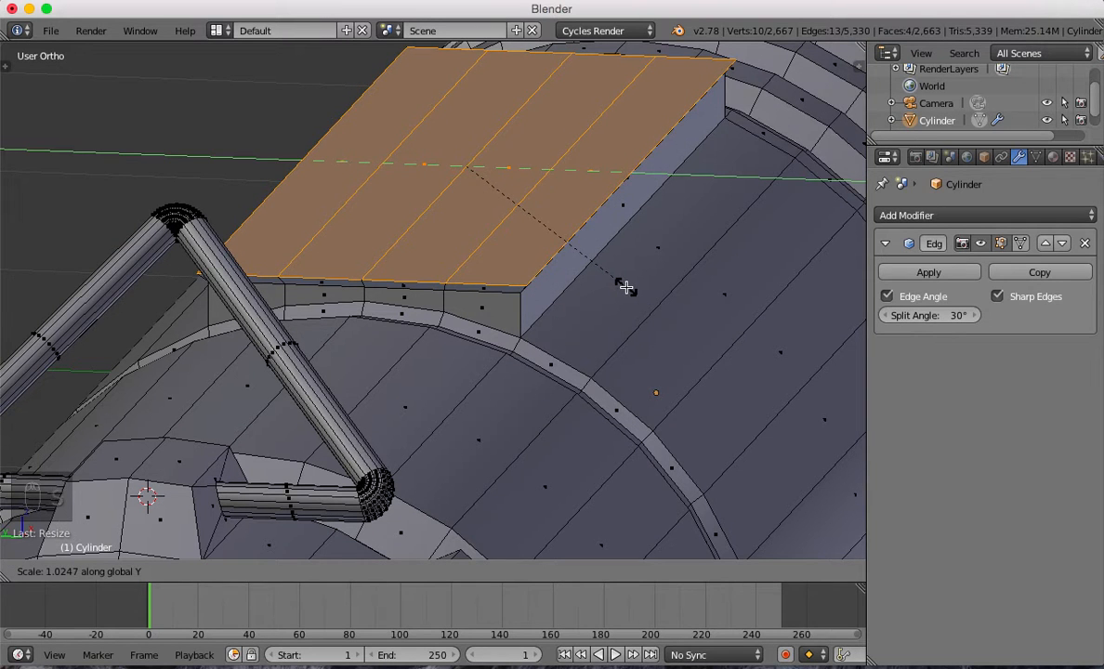
{"action": "left_click", "coordinate": [626, 287]}
{"action": "key", "text": "Tab"}
{"action": "middle_click_drag", "start_coordinate": [627, 288], "coordinate": [585, 269]}
{"action": "middle_click_drag", "start_coordinate": [372, 167], "coordinate": [403, 218]}
Back in Edit Mode, scale the lip's top faces down to about 0.98 and check the result in Object Mode.
{"action": "key", "text": "KP_3"}
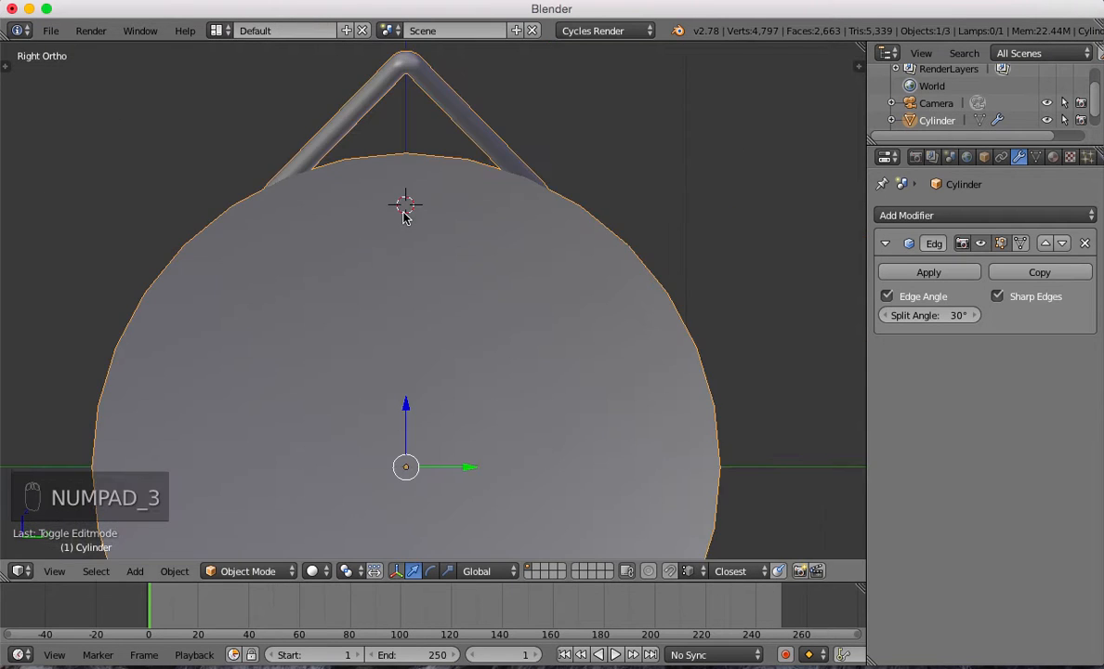
{"action": "key", "text": "KP_1"}
{"action": "key", "text": "Tab"}
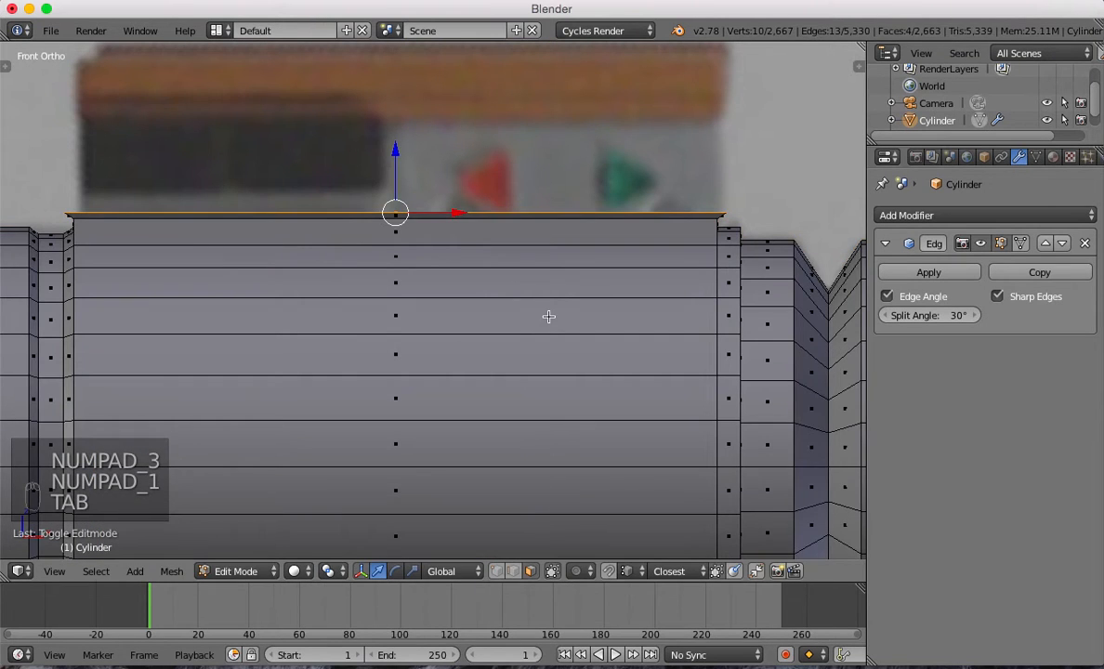
{"action": "key", "text": "s"}
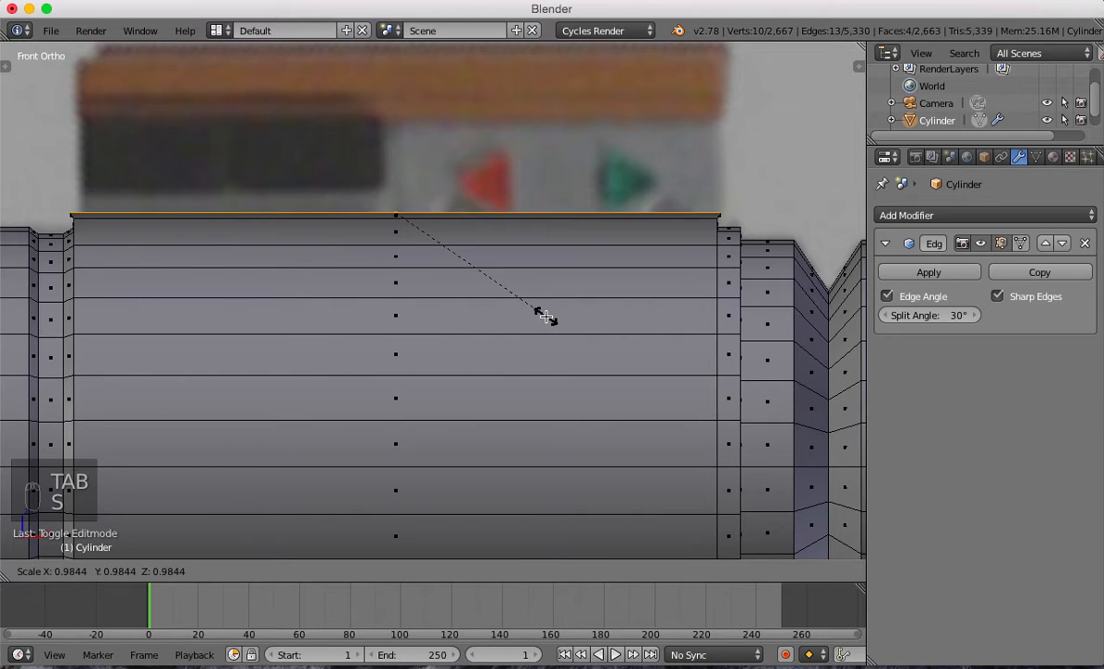
{"action": "left_click", "coordinate": [542, 315]}
{"action": "key", "text": "Tab"}
{"action": "mouse_move", "coordinate": [505, 314]}
{"action": "middle_mouse_down"}
{"action": "mouse_move", "coordinate": [525, 328]}
{"action": "mouse_move", "coordinate": [535, 303]}
{"action": "mouse_move", "coordinate": [520, 315]}
{"action": "middle_mouse_up"}
{"action": "key", "text": "KP_1"}
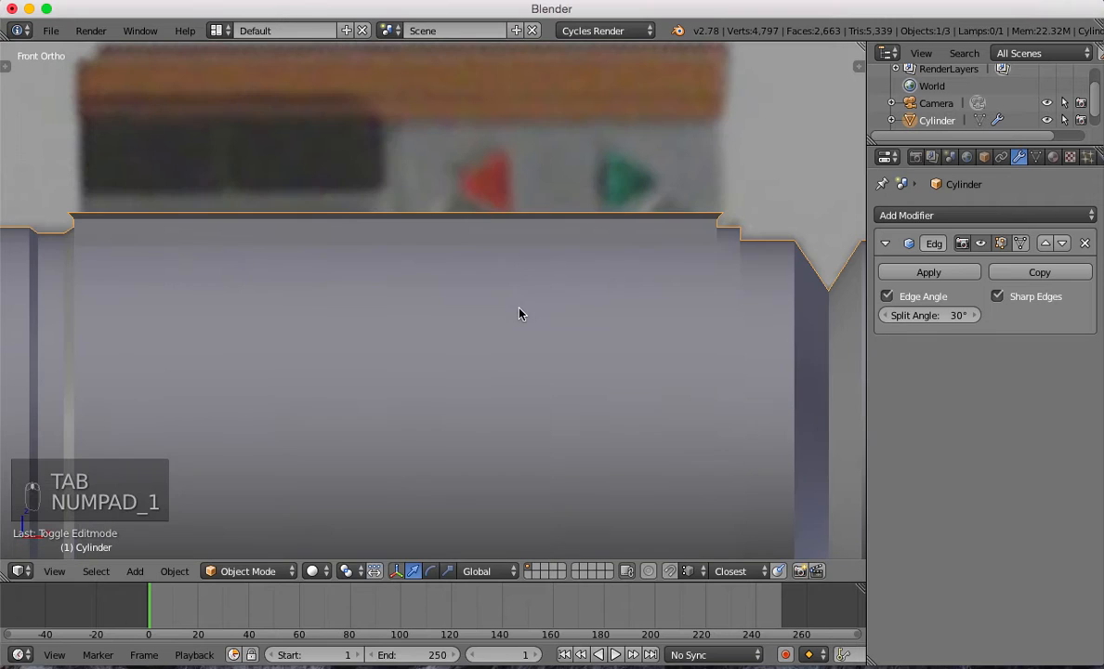
In front view, extrude the top faces upward by about 0.19 to raise the control box's lower block.
{"action": "key", "text": "Tab"}
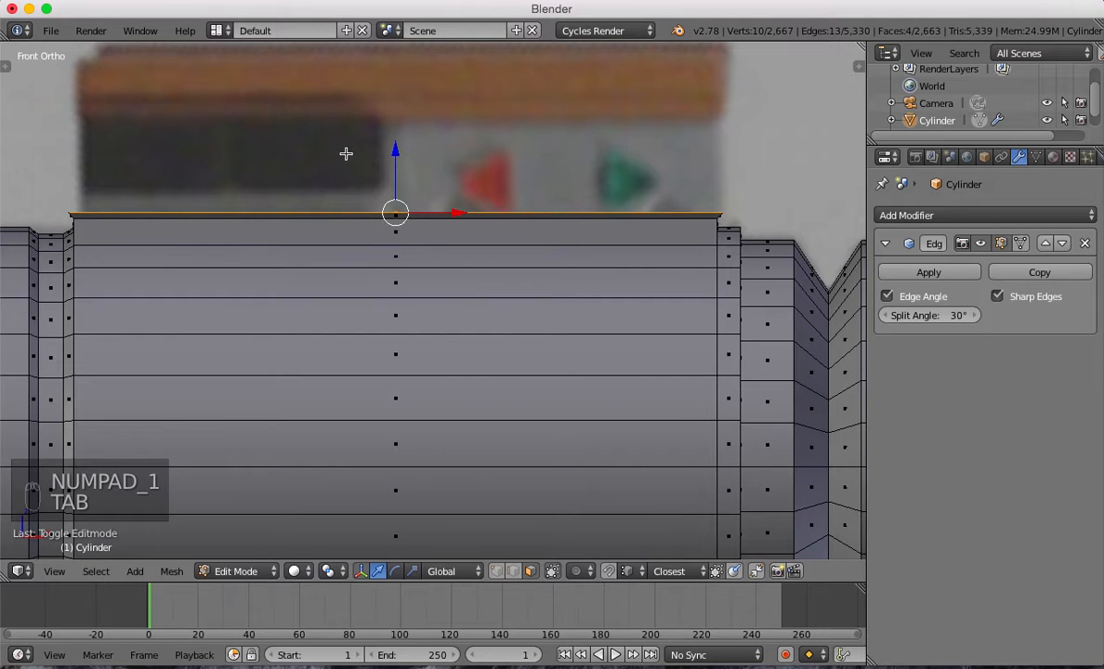
{"action": "key", "text": "e"}
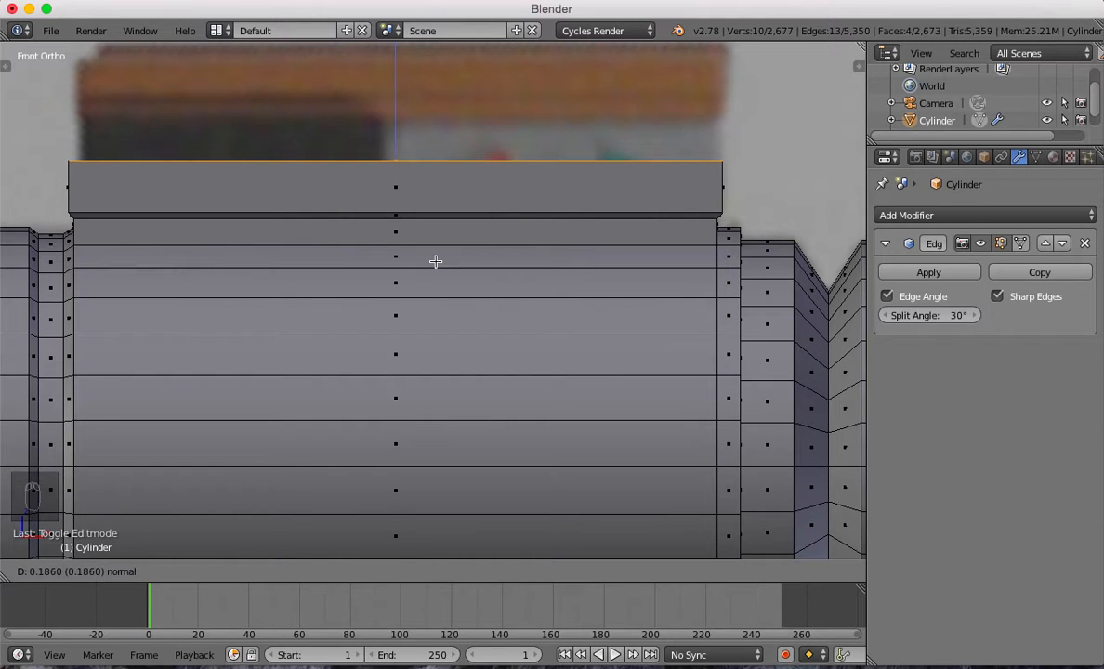
{"action": "left_click", "coordinate": [436, 262]}
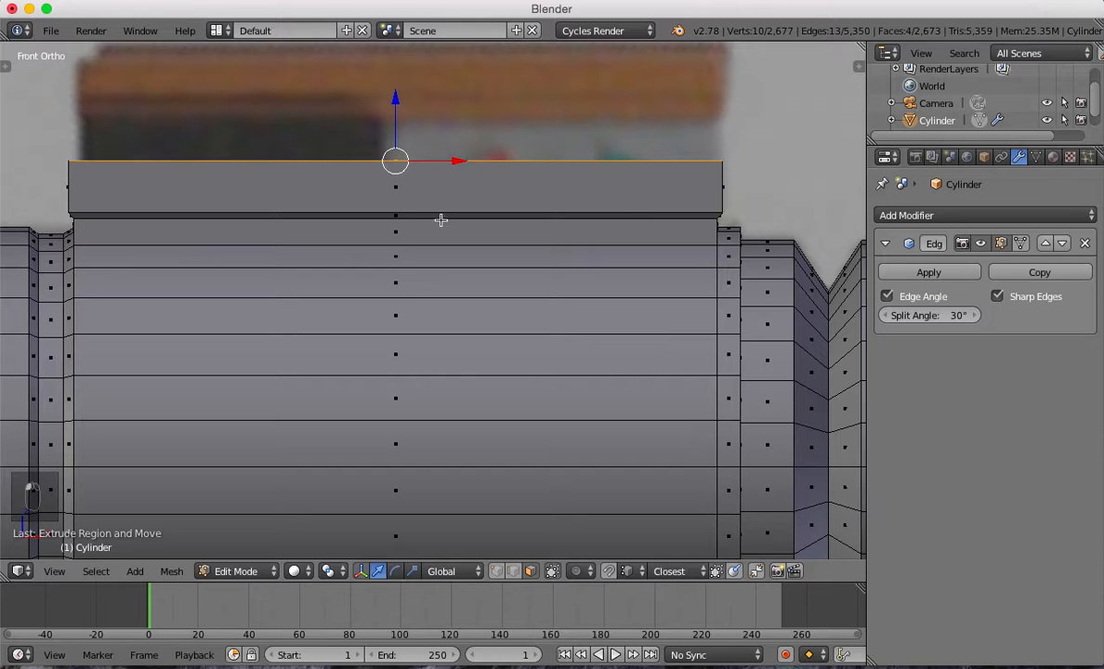
Select the narrow lip face loop beneath the raised block and move it slightly down along Z.
{"action": "right_click", "coordinate": [68, 214], "text": "alt"}
{"action": "left_click_drag", "start_coordinate": [395, 152], "coordinate": [395, 162]}
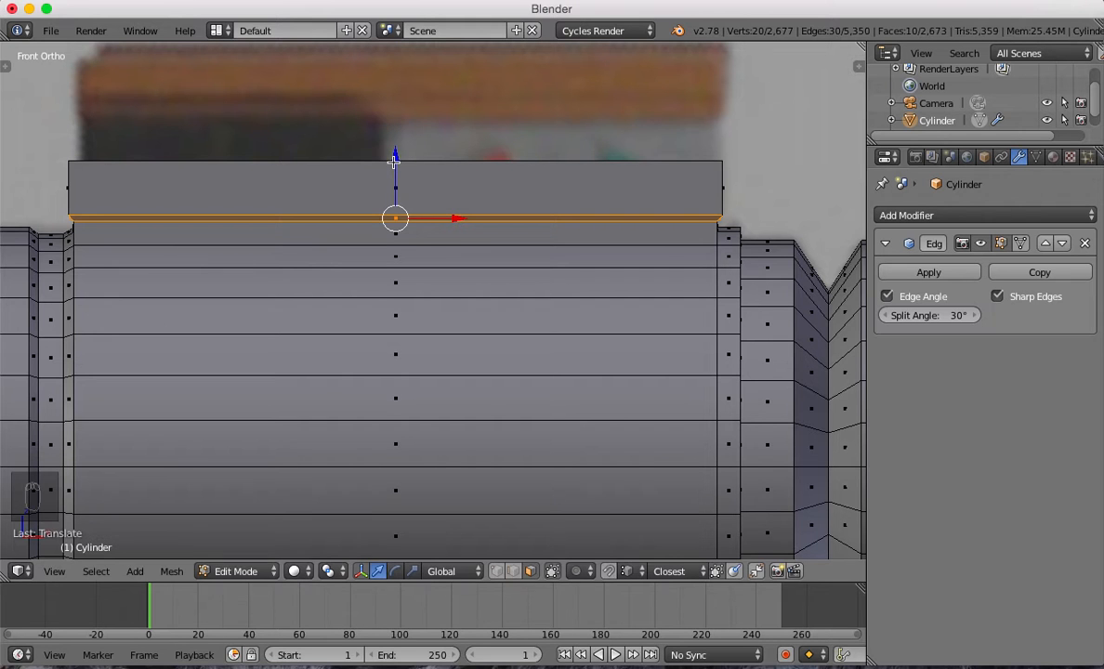
{"action": "middle_click_drag", "start_coordinate": [394, 158], "coordinate": [419, 200]}
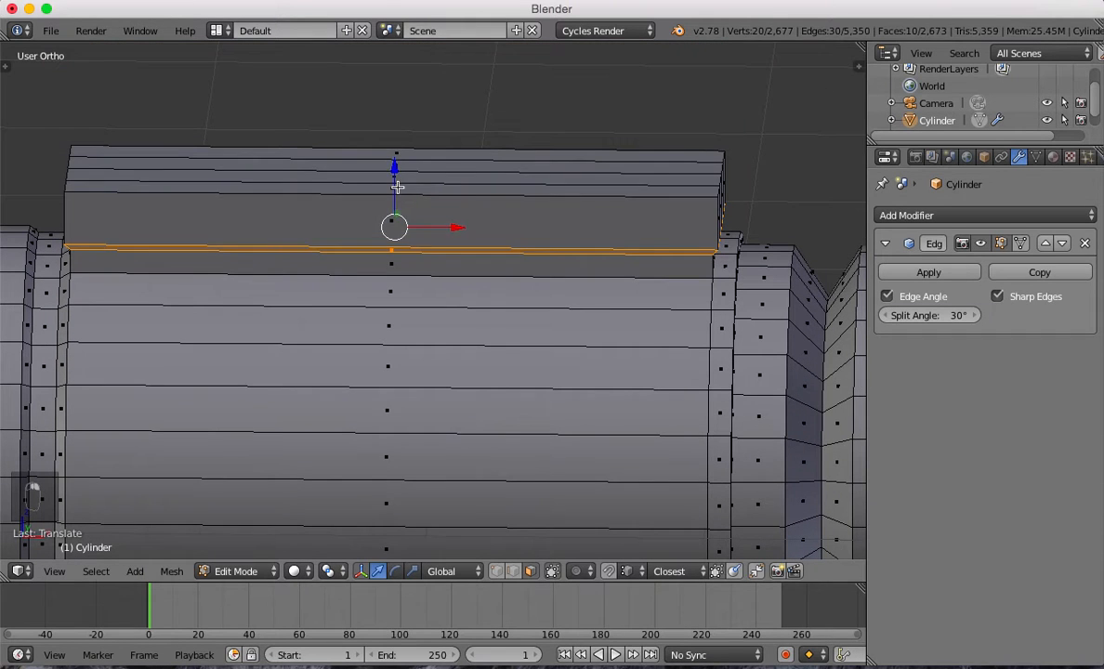
Select the block's four top faces and lower them slightly along Z in front view.
{"action": "right_click", "coordinate": [398, 187]}
{"action": "right_click", "coordinate": [404, 176], "text": "shift"}
{"action": "right_click", "coordinate": [410, 164], "text": "shift"}
{"action": "right_click", "coordinate": [409, 157], "text": "shift"}
{"action": "key", "text": "KP_3"}
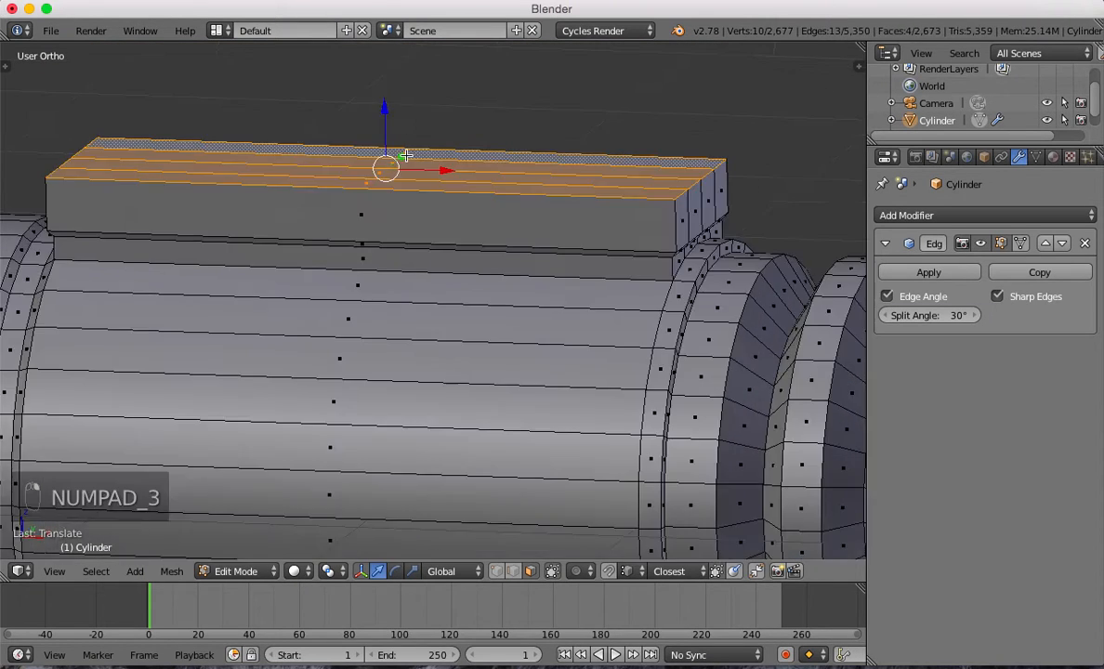
{"action": "key", "text": "KP_1"}
{"action": "left_click_drag", "start_coordinate": [404, 106], "coordinate": [401, 103]}
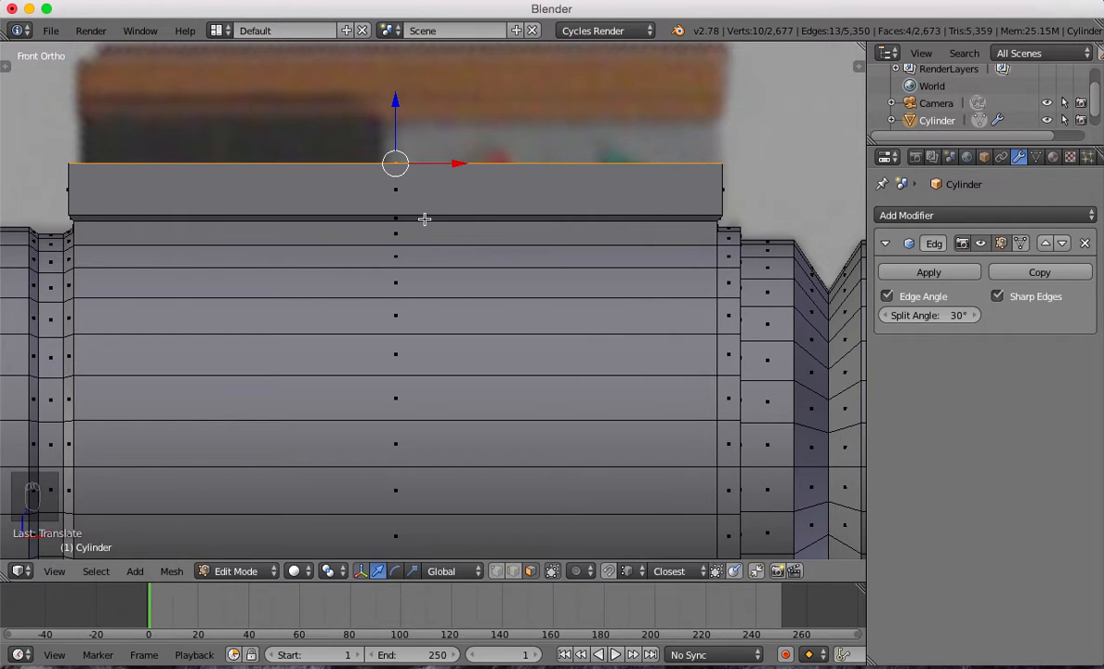
Select the block's two outermost top faces and add a centred lengthwise loop cut through the near one.
{"action": "scroll", "coordinate": [306, 200], "scroll_direction": "down", "scroll_amount": 2}
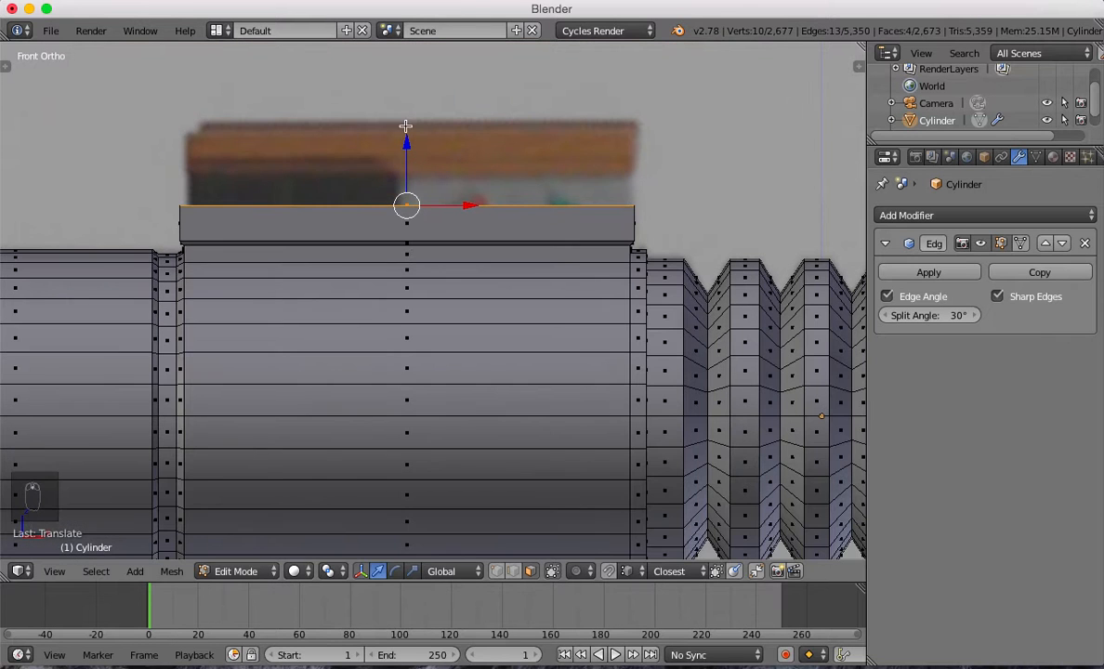
{"action": "middle_click_drag", "start_coordinate": [303, 185], "coordinate": [345, 295]}
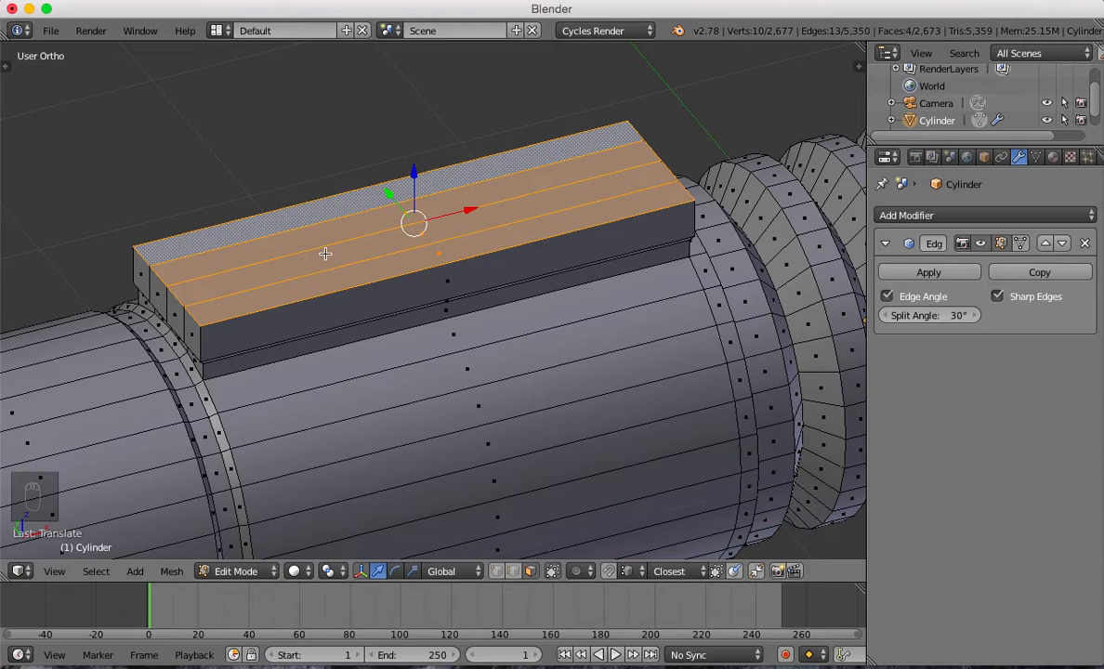
{"action": "middle_click_drag", "start_coordinate": [240, 294], "coordinate": [279, 303]}
{"action": "right_click", "coordinate": [446, 239]}
{"action": "right_click", "coordinate": [372, 193], "text": "shift"}
{"action": "middle_click_drag", "start_coordinate": [204, 344], "coordinate": [393, 345]}
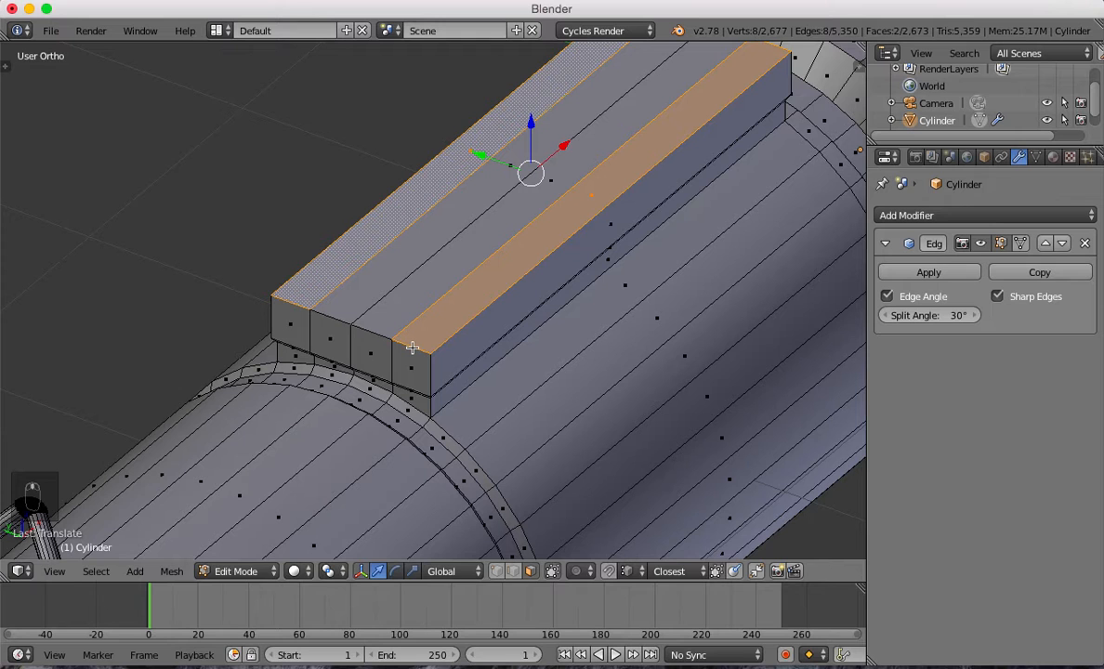
{"action": "key", "text": "ctrl+r"}
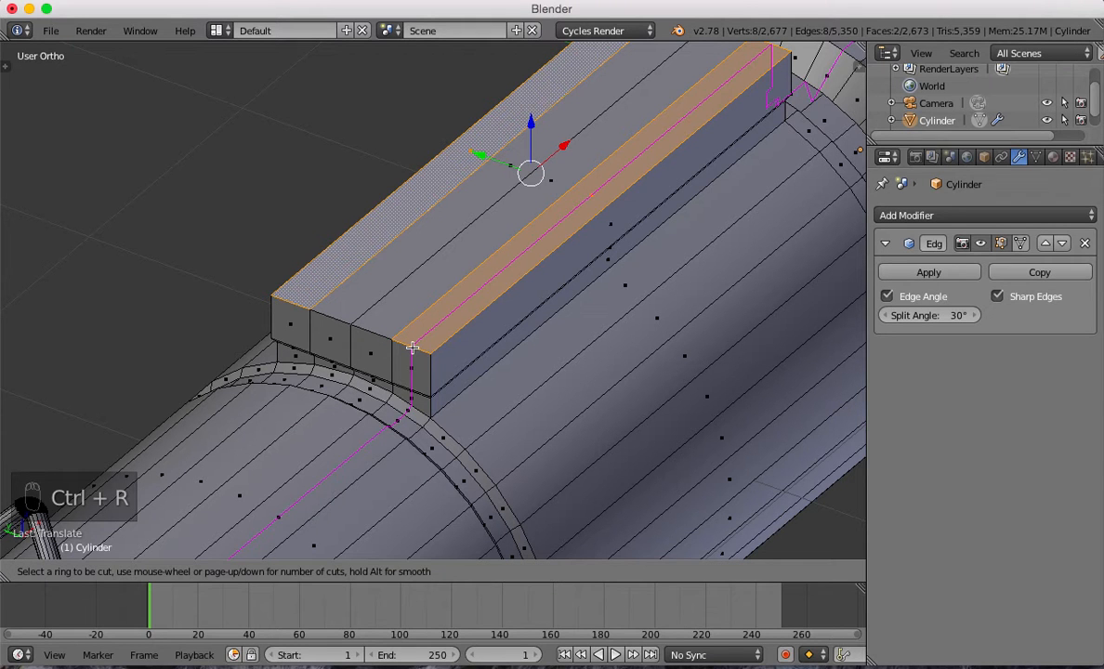
{"action": "left_click", "coordinate": [412, 347]}
{"action": "left_click", "coordinate": [411, 348]}
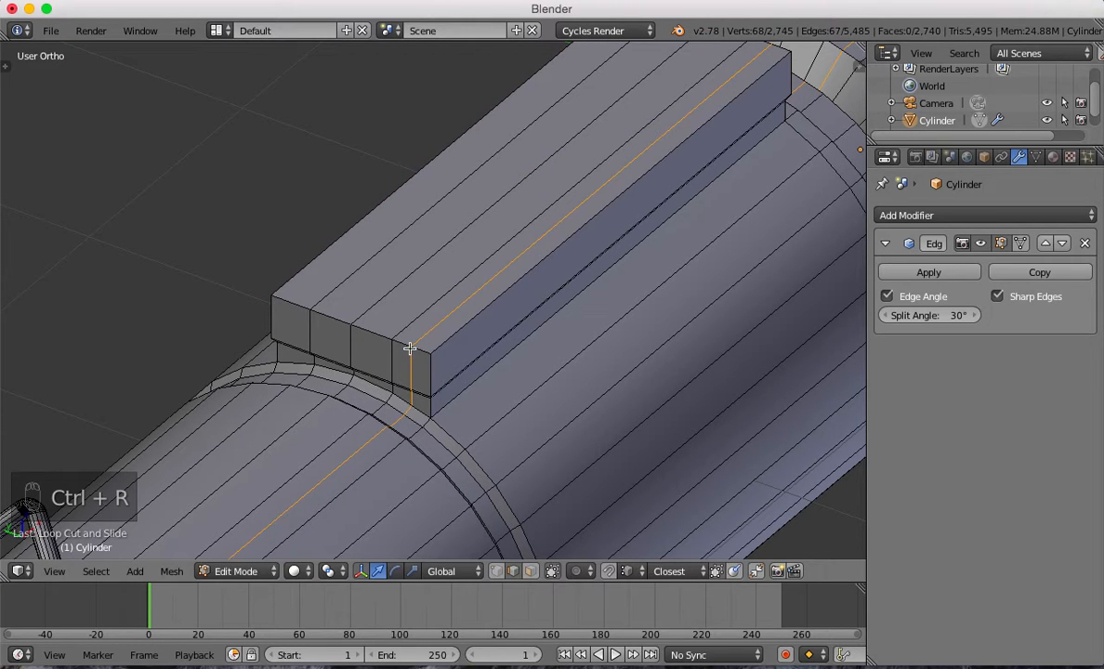
Add a centred lengthwise loop cut through the far outermost top face of the block.
{"action": "key", "text": "ctrl+e"}
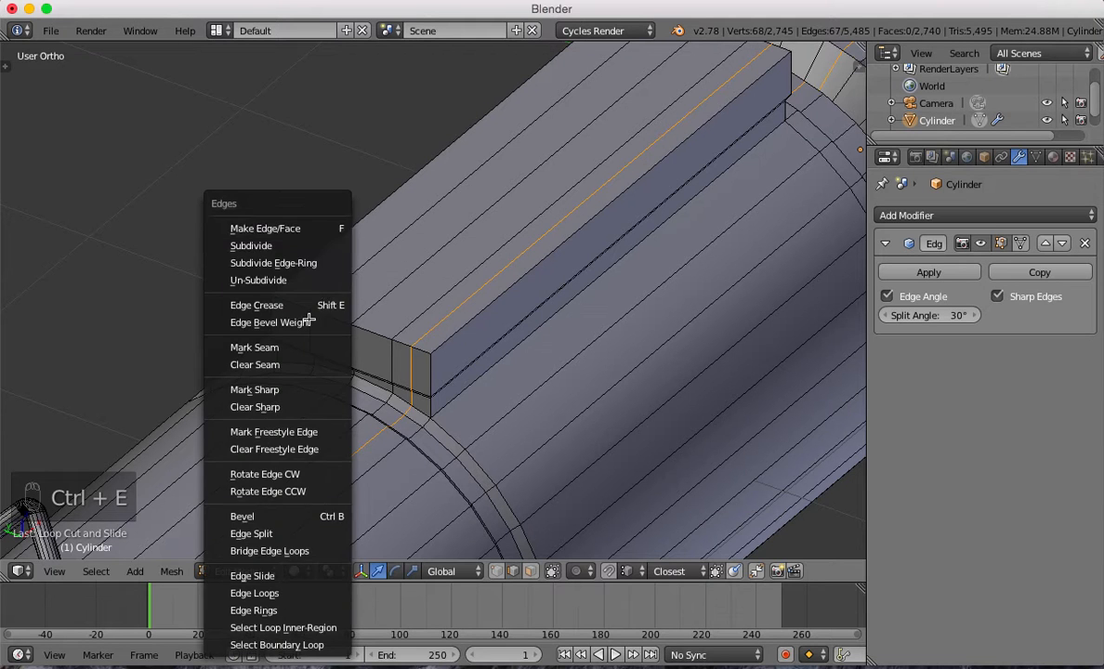
{"action": "key", "text": "ctrl+r"}
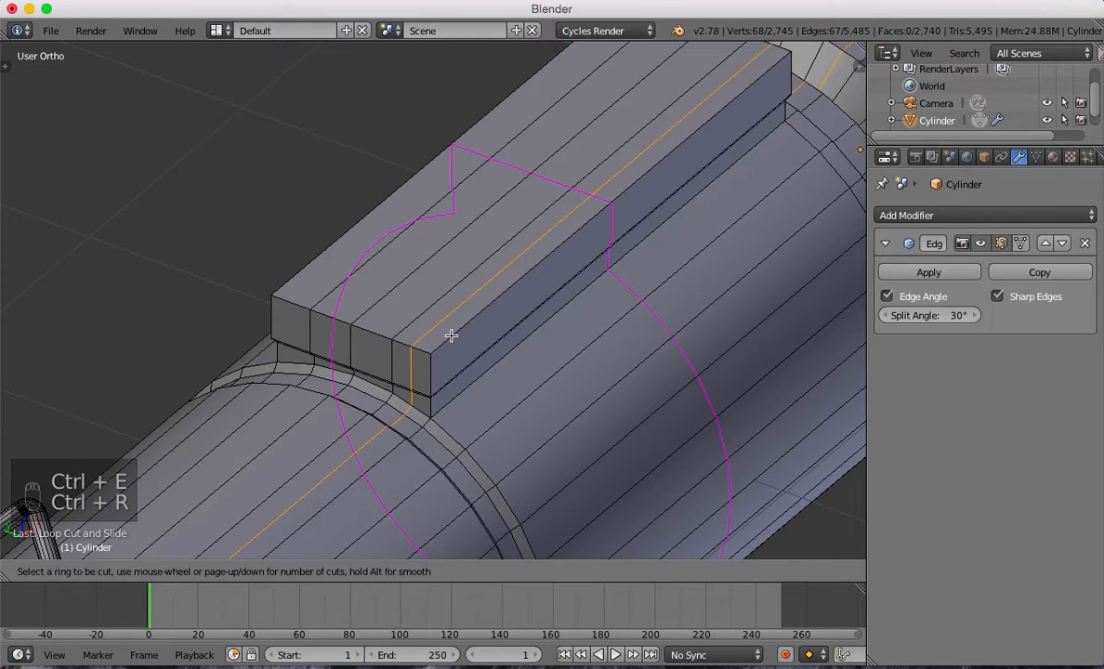
{"action": "left_click", "coordinate": [301, 302]}
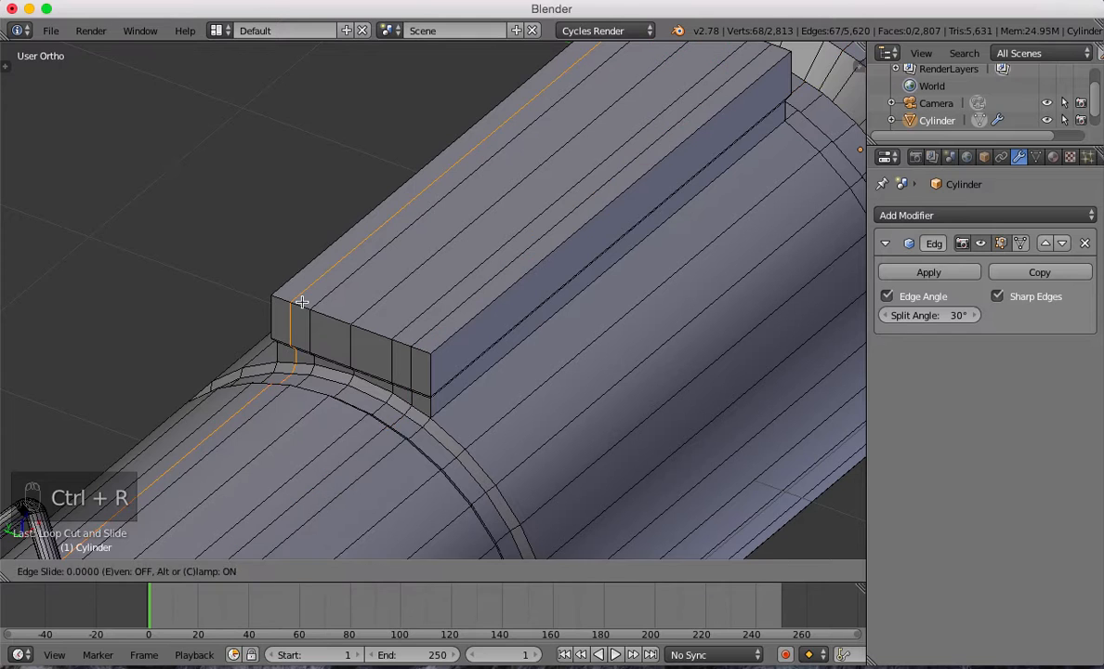
{"action": "left_click", "coordinate": [299, 305]}
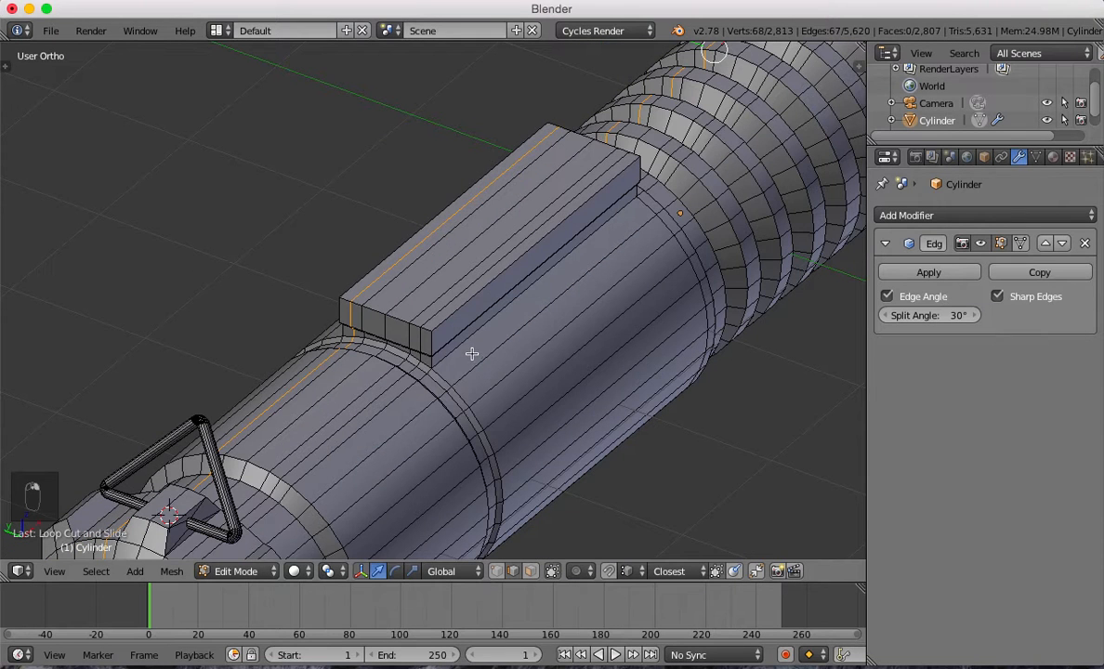
Select only the two narrow outermost top faces of the block and extrude them upward about 0.047 as side rails.
{"action": "key", "text": "a"}
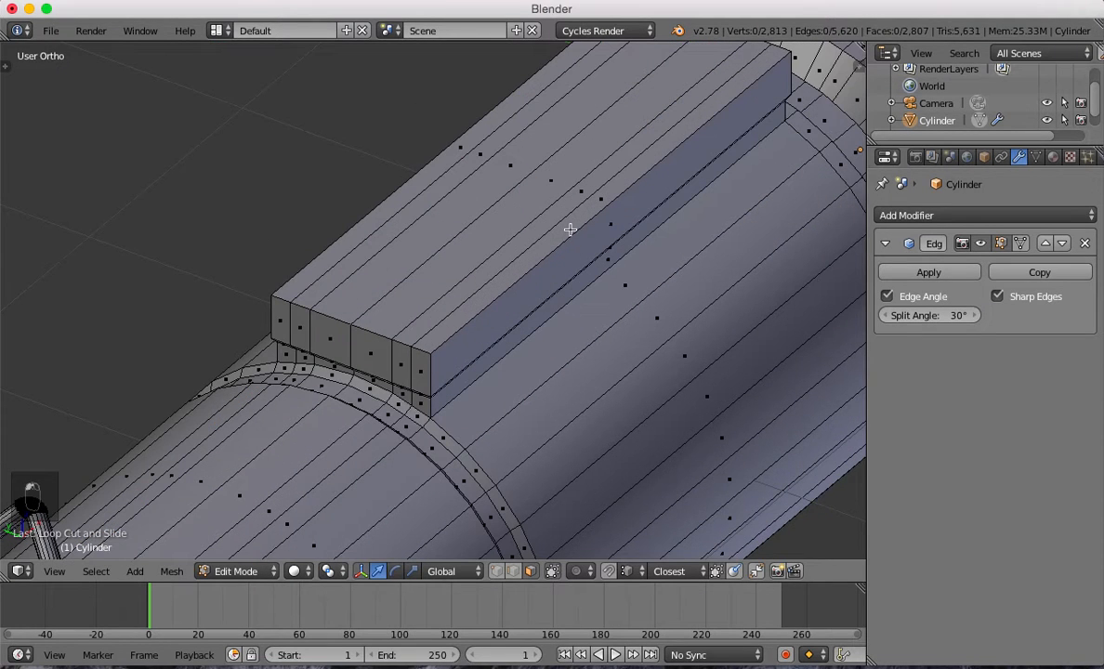
{"action": "right_click", "coordinate": [532, 209], "text": "alt"}
{"action": "right_click", "coordinate": [416, 152], "text": "alt+shift"}
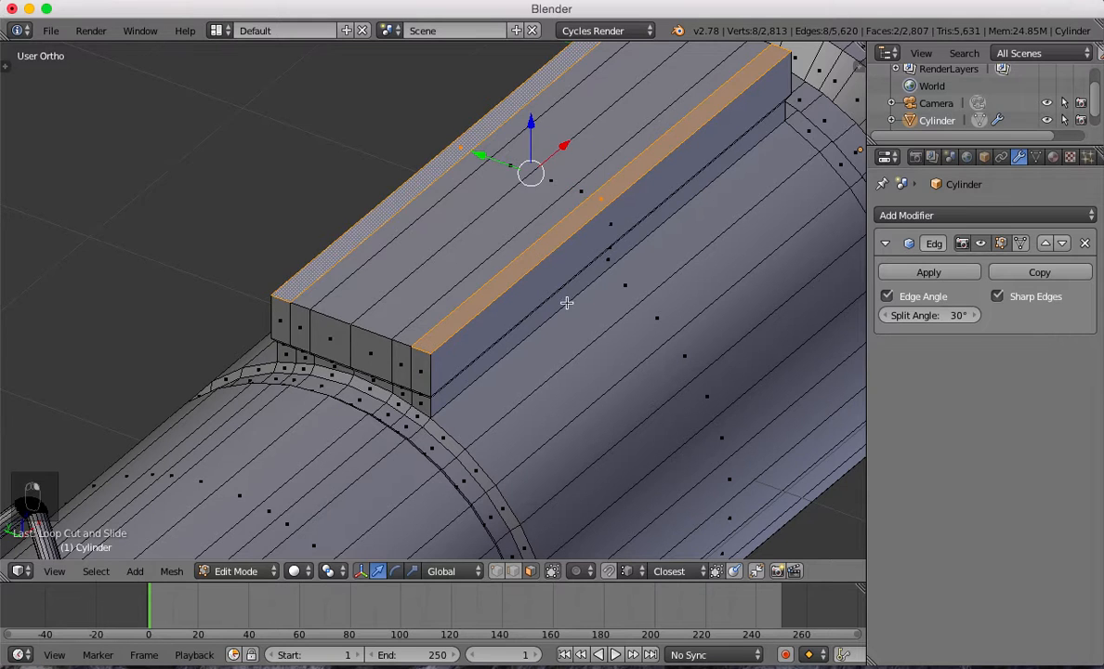
{"action": "middle_click_drag", "start_coordinate": [567, 300], "coordinate": [572, 278]}
{"action": "key", "text": "e"}
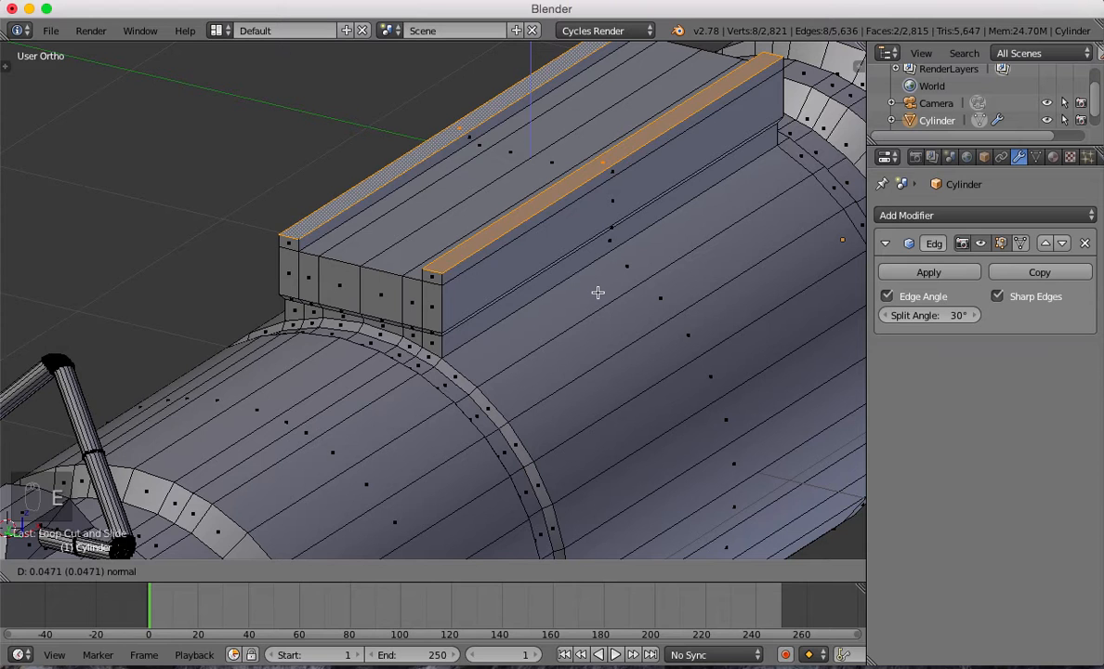
{"action": "left_click", "coordinate": [598, 293]}
{"action": "key", "text": "Tab"}
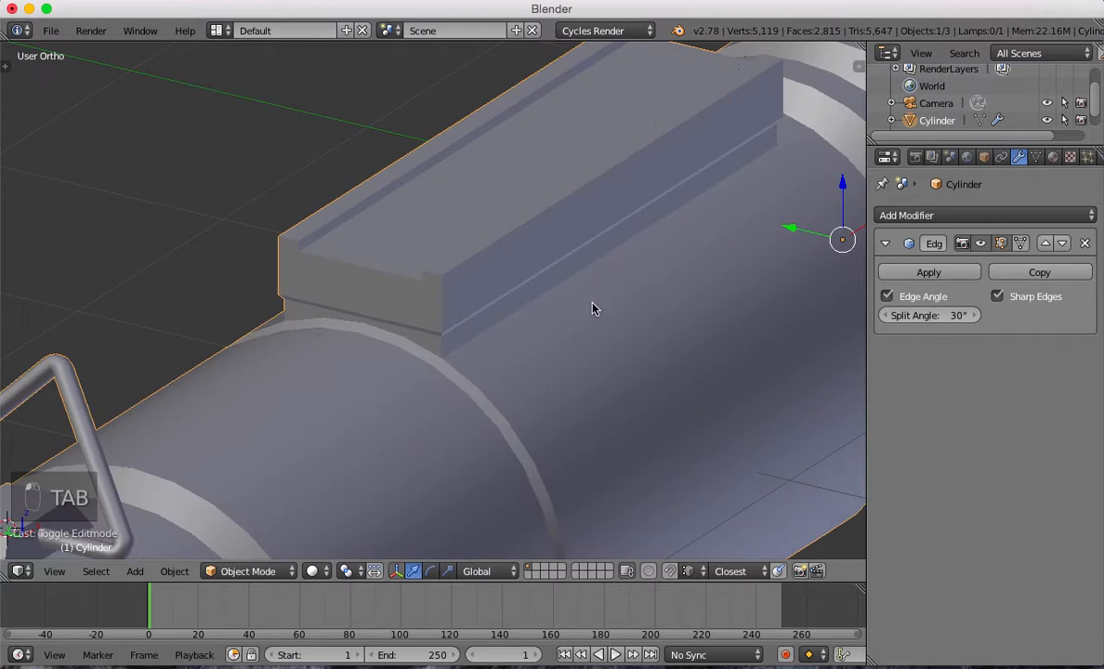
Grow the two-rail face selection by two levels to include the surrounding faces of the block.
{"action": "scroll", "coordinate": [593, 307], "scroll_direction": "down", "scroll_amount": 7}
{"action": "middle_click_drag", "start_coordinate": [610, 313], "coordinate": [587, 326]}
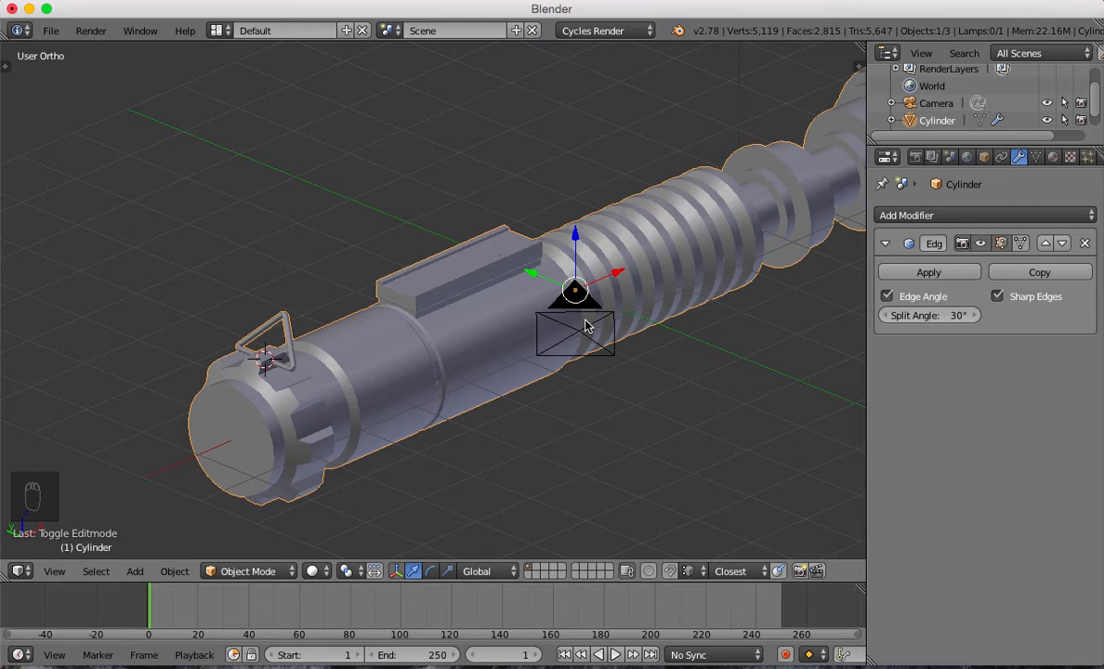
{"action": "key", "text": "KP_0"}
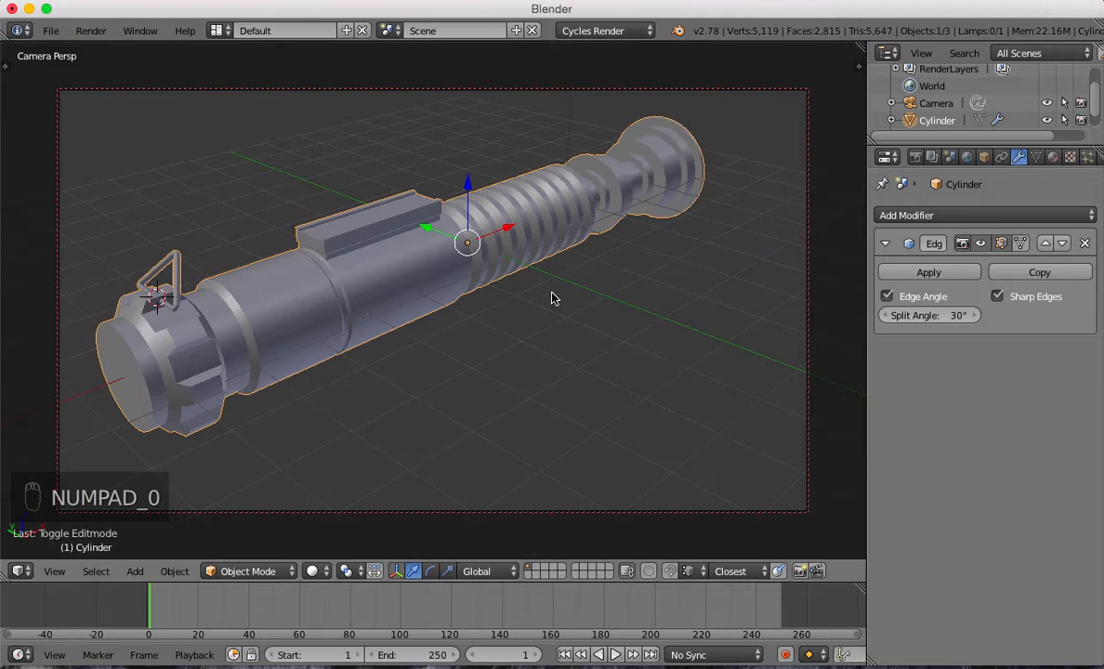
{"action": "key", "text": "Tab"}
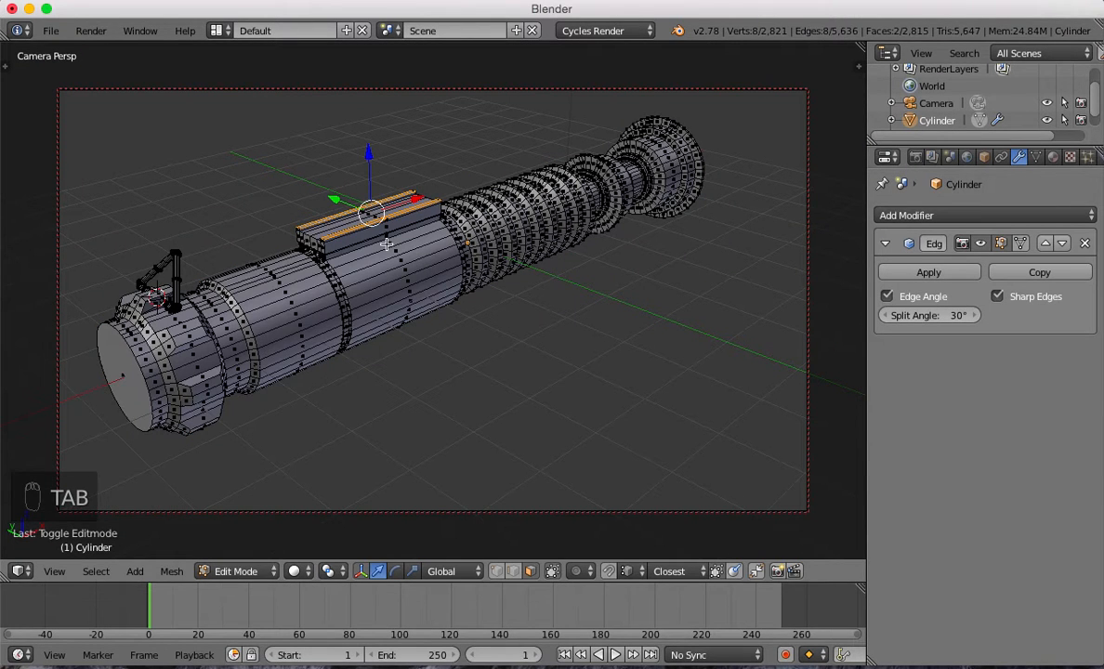
{"action": "key", "text": "ctrl+KP_Add"}
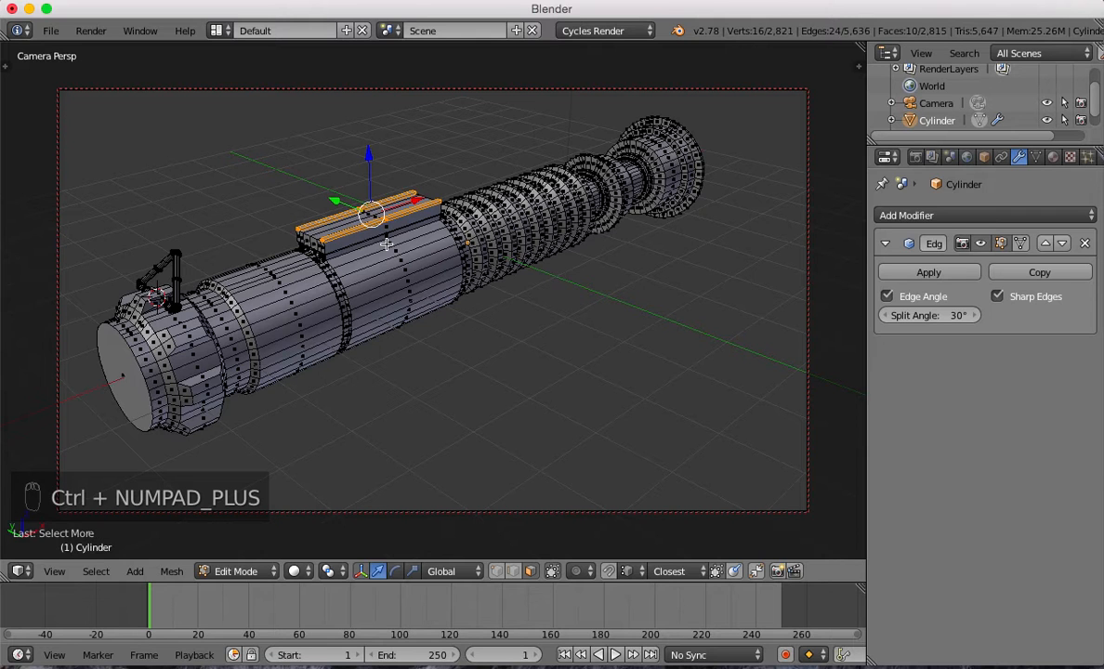
{"action": "key", "text": "ctrl+KP_Add"}
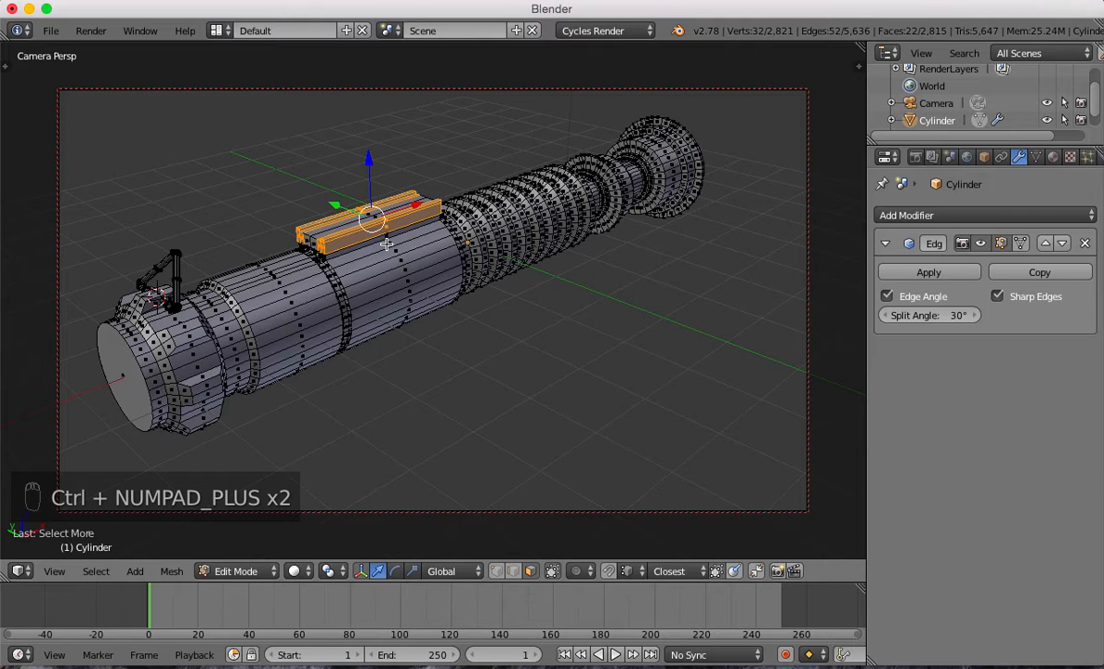
{"action": "key", "text": "KP_0"}
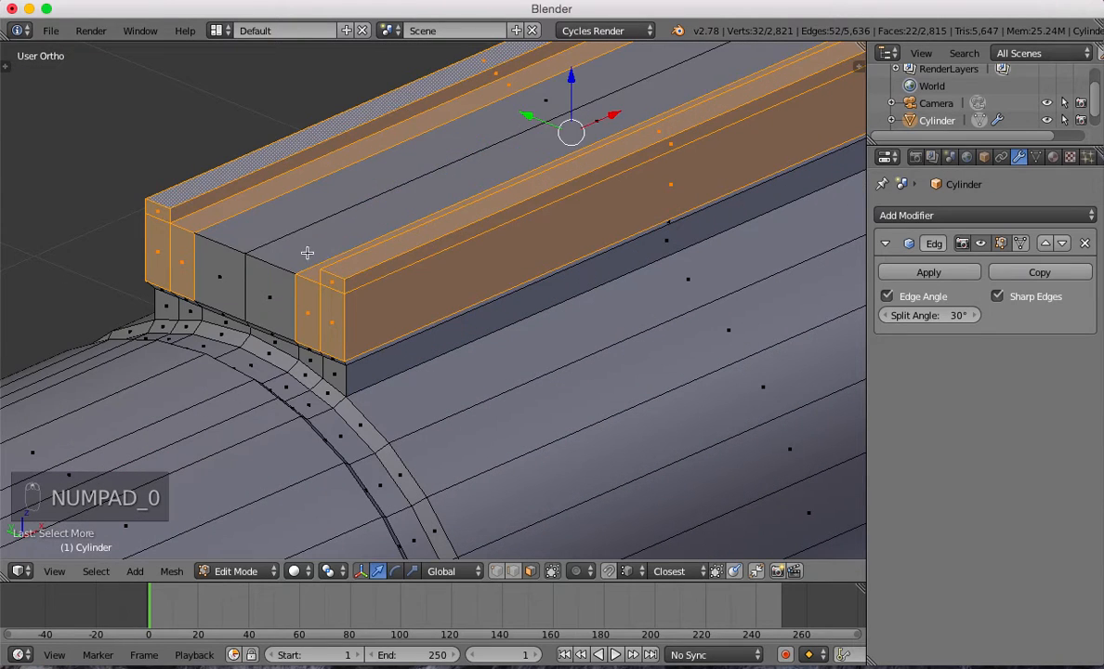
Add the block's two middle top faces to the selection and deselect the ring of side faces below the rails.
{"action": "right_click", "coordinate": [307, 253], "text": "shift"}
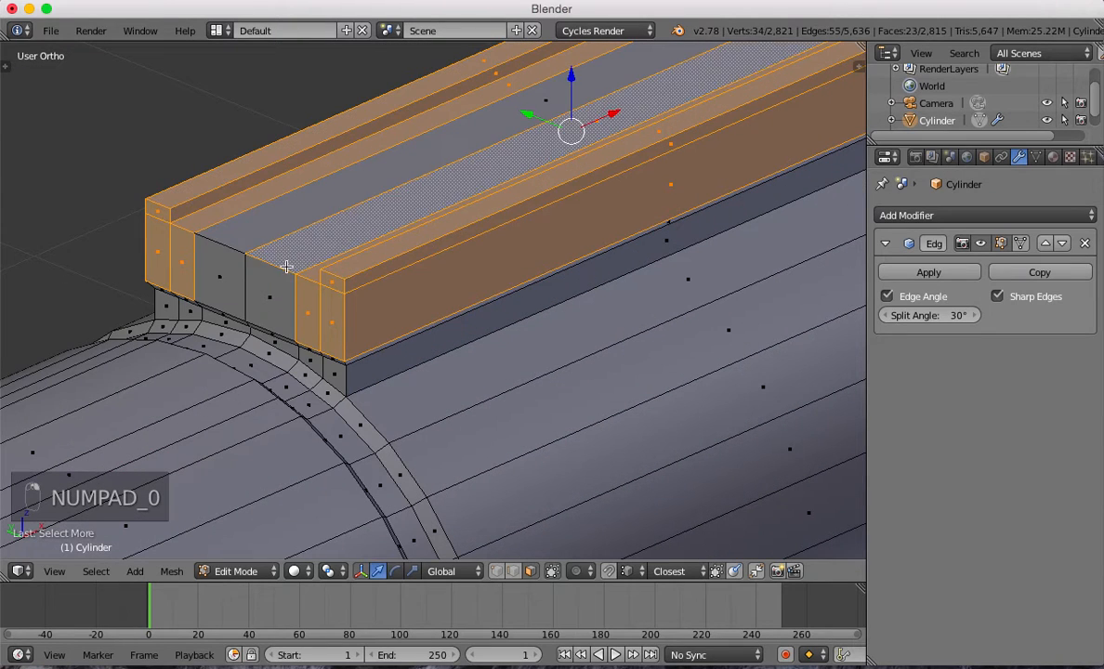
{"action": "right_click", "coordinate": [266, 277], "text": "shift"}
{"action": "right_click", "coordinate": [240, 269], "text": "shift"}
{"action": "right_click", "coordinate": [241, 267], "text": "shift"}
{"action": "right_click", "coordinate": [235, 252], "text": "shift"}
{"action": "right_click", "coordinate": [256, 239], "text": "shift"}
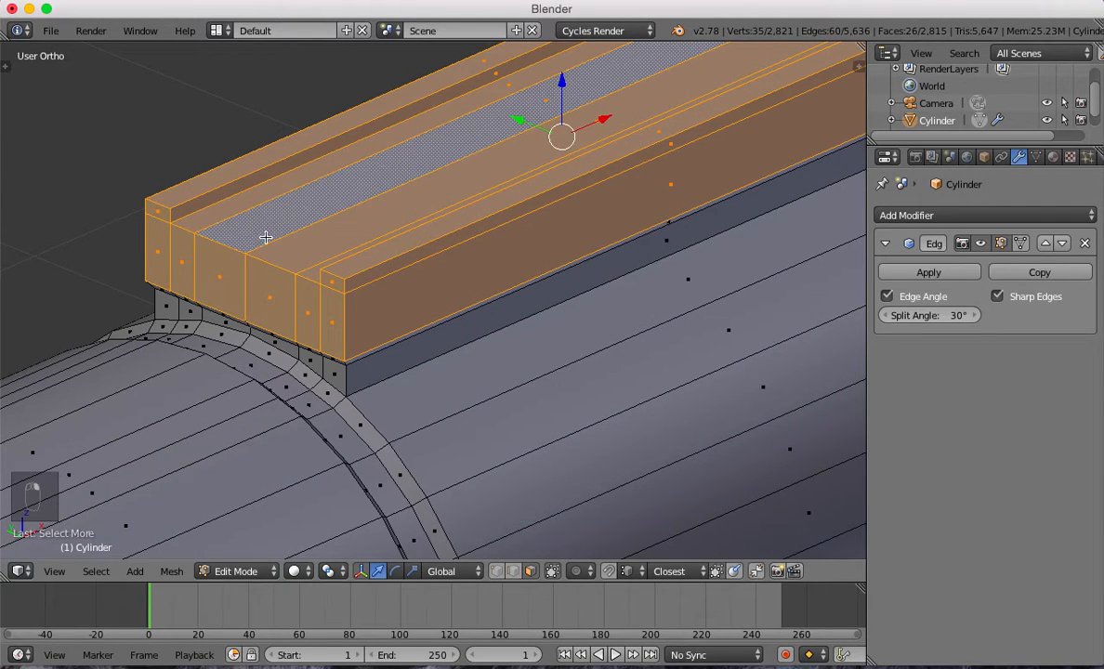
{"action": "middle_click_drag", "start_coordinate": [446, 281], "coordinate": [374, 279]}
{"action": "right_click", "coordinate": [295, 266], "text": "alt+shift"}
{"action": "middle_click_drag", "start_coordinate": [295, 266], "coordinate": [484, 275]}
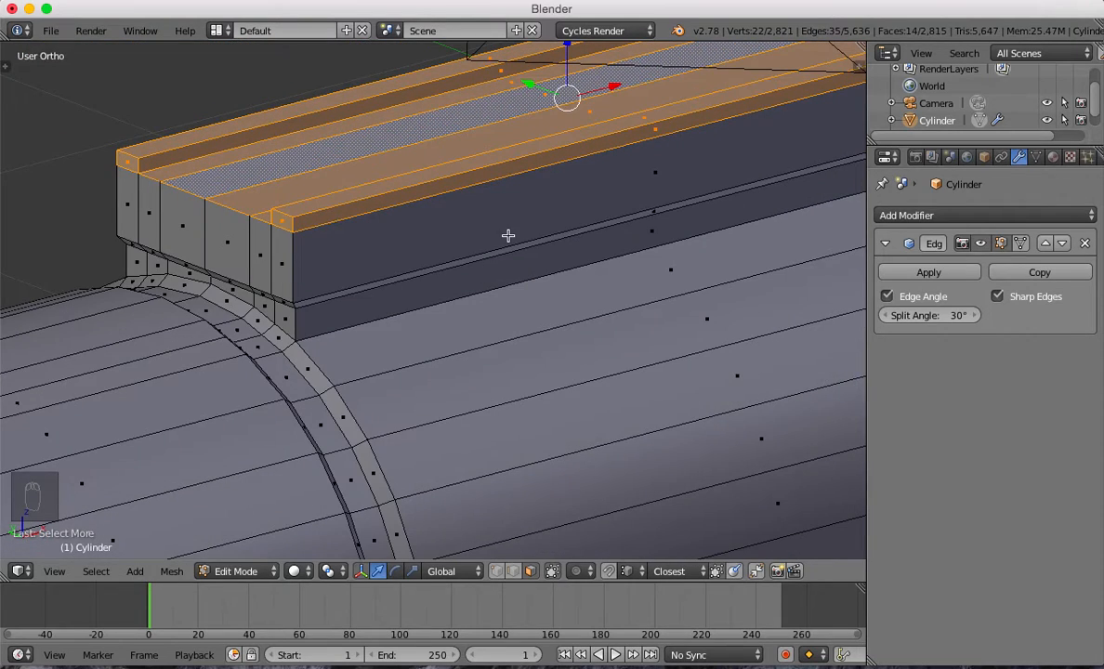
In camera view, nudge the selected block top and rails slightly down along Z and check the shape in Object Mode.
{"action": "key", "text": "KP_0"}
{"action": "left_click_drag", "start_coordinate": [372, 152], "coordinate": [371, 155]}
{"action": "key", "text": "Tab"}
{"action": "key", "text": "Tab"}
{"action": "key", "text": "Tab"}
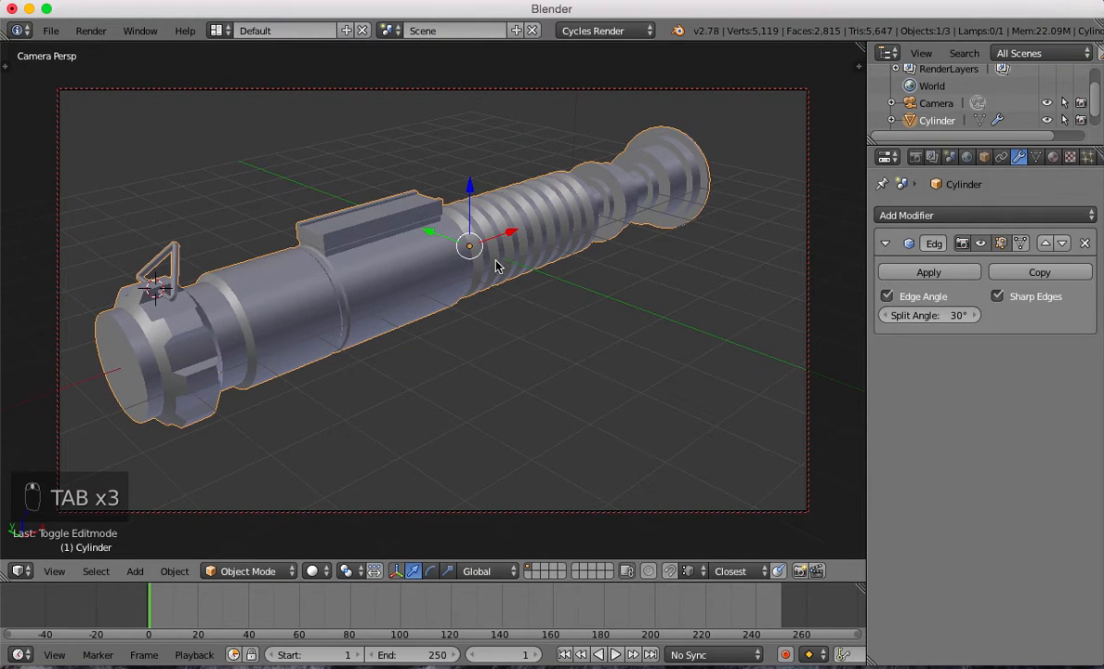
Examine the control box in camera and front views, comparing its height and outline with the reference image.
{"action": "middle_click_drag", "start_coordinate": [496, 267], "coordinate": [555, 278]}
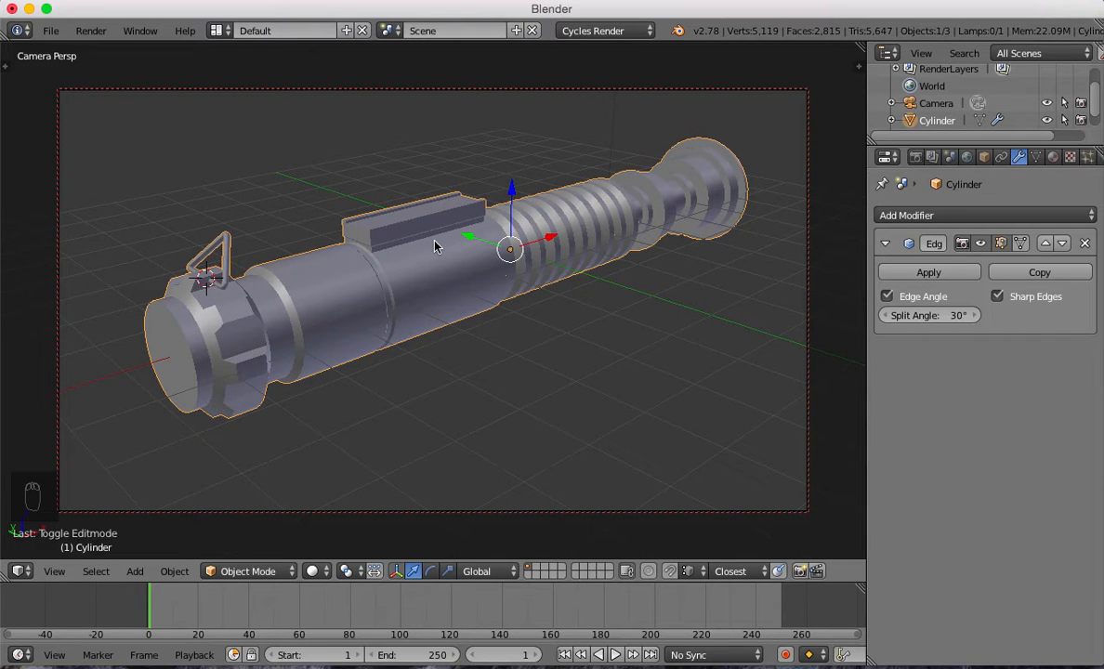
{"action": "key", "text": "KP_0"}
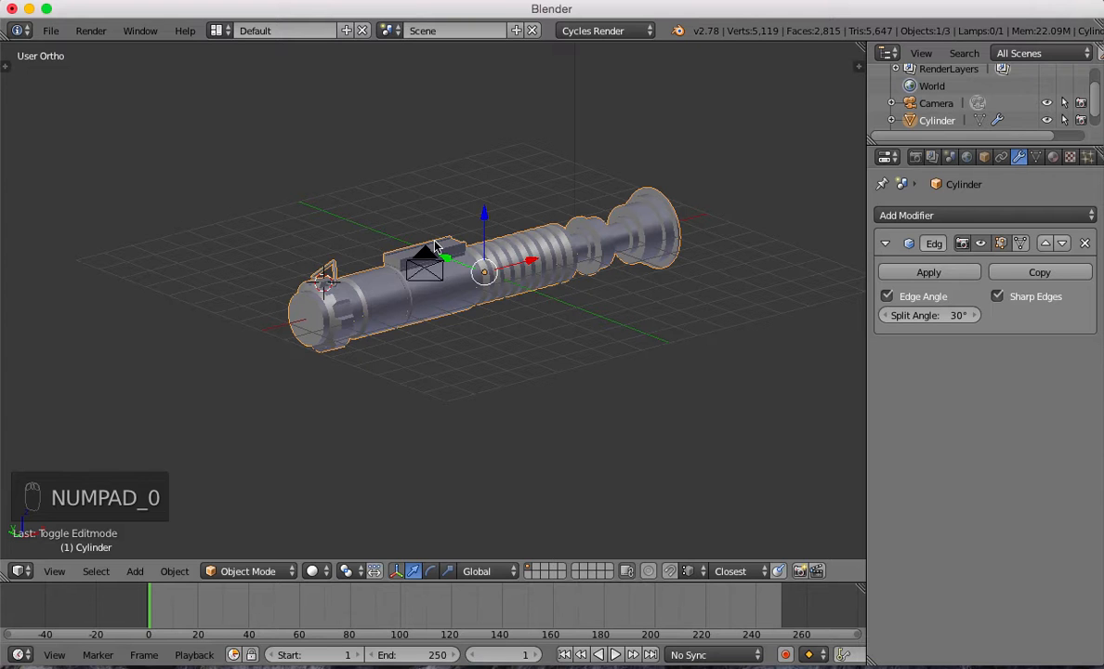
{"action": "key", "text": "KP_3"}
{"action": "key", "text": "KP_1"}
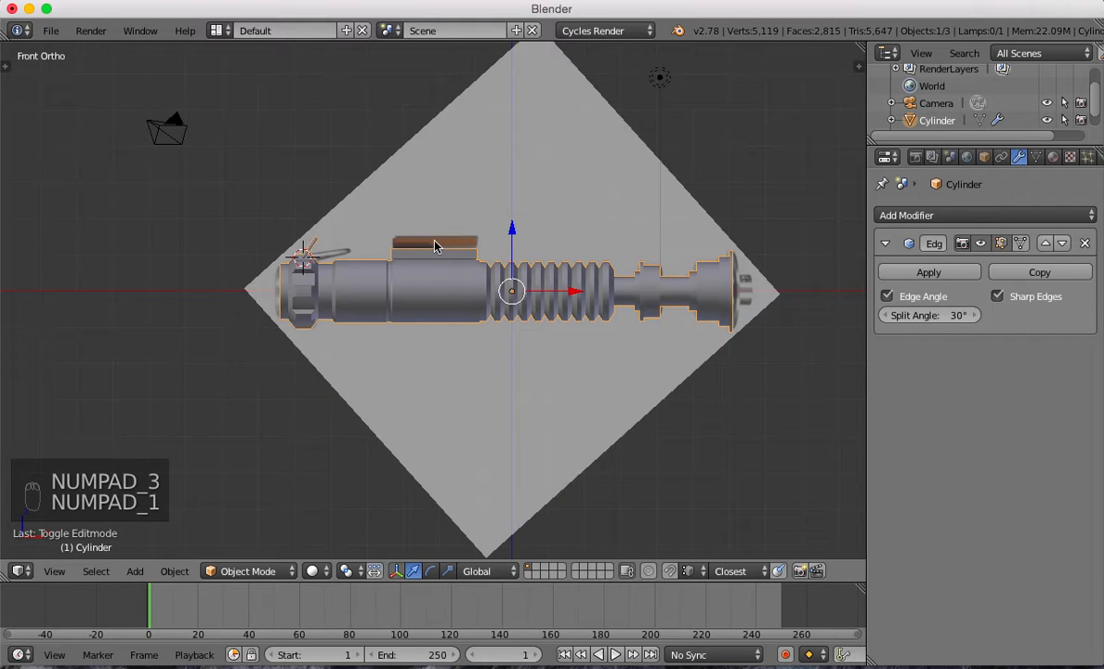
{"action": "scroll", "coordinate": [433, 247], "scroll_direction": "up", "scroll_amount": 3}
{"action": "scroll", "coordinate": [433, 246], "scroll_direction": "up", "scroll_amount": 4}
{"action": "key", "text": "z"}
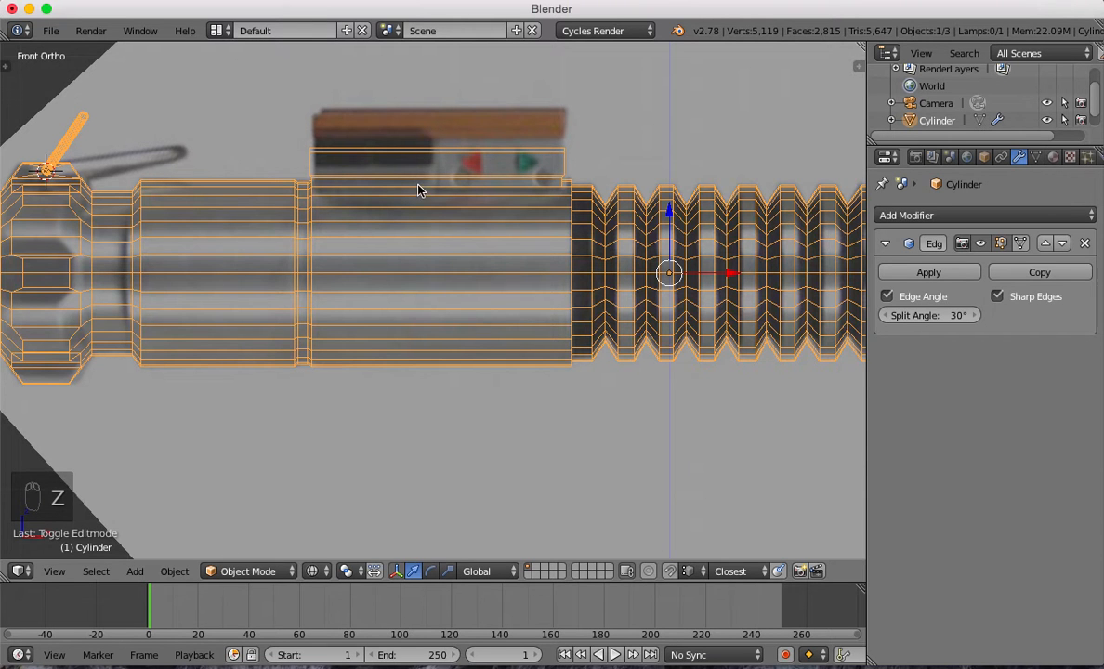
{"action": "key", "text": "z"}
{"action": "middle_click_drag", "start_coordinate": [387, 173], "coordinate": [683, 227]}
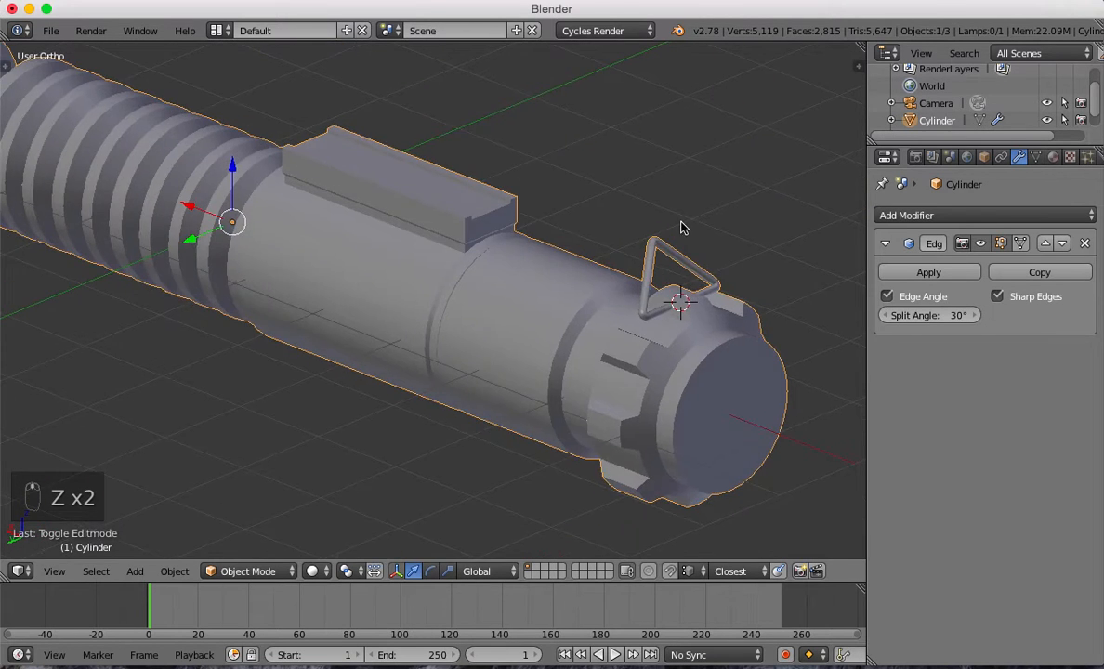
In front wireframe view, add a crosswise loop cut around the control box section, slid about 0.91 toward the triangular ring's end.
{"action": "key", "text": "Tab"}
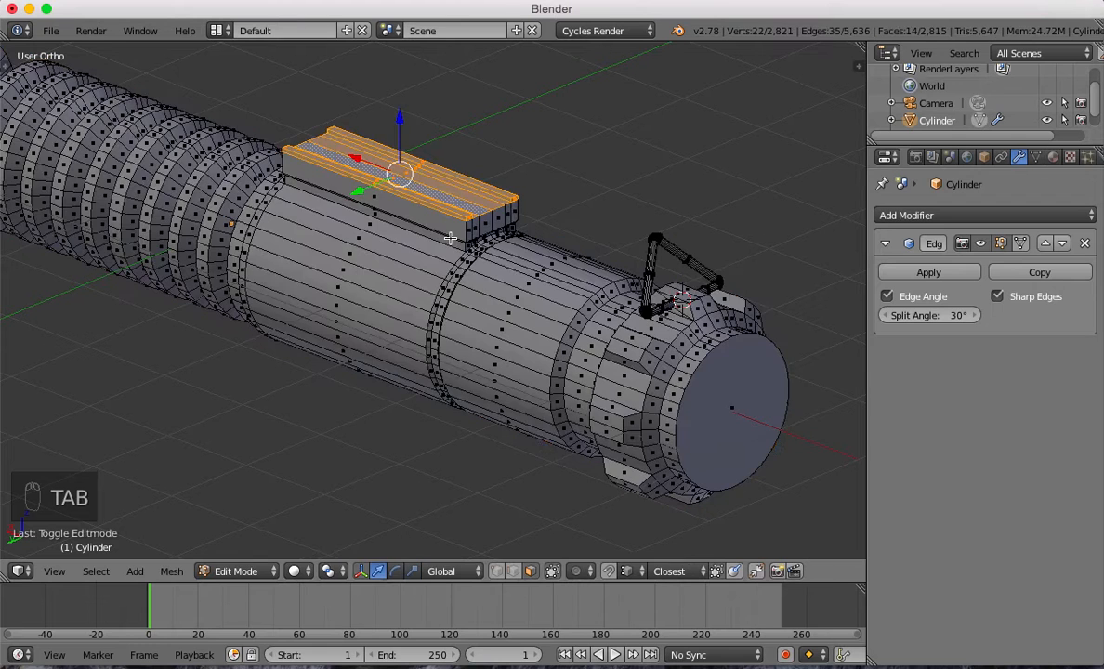
{"action": "key", "text": "KP_3"}
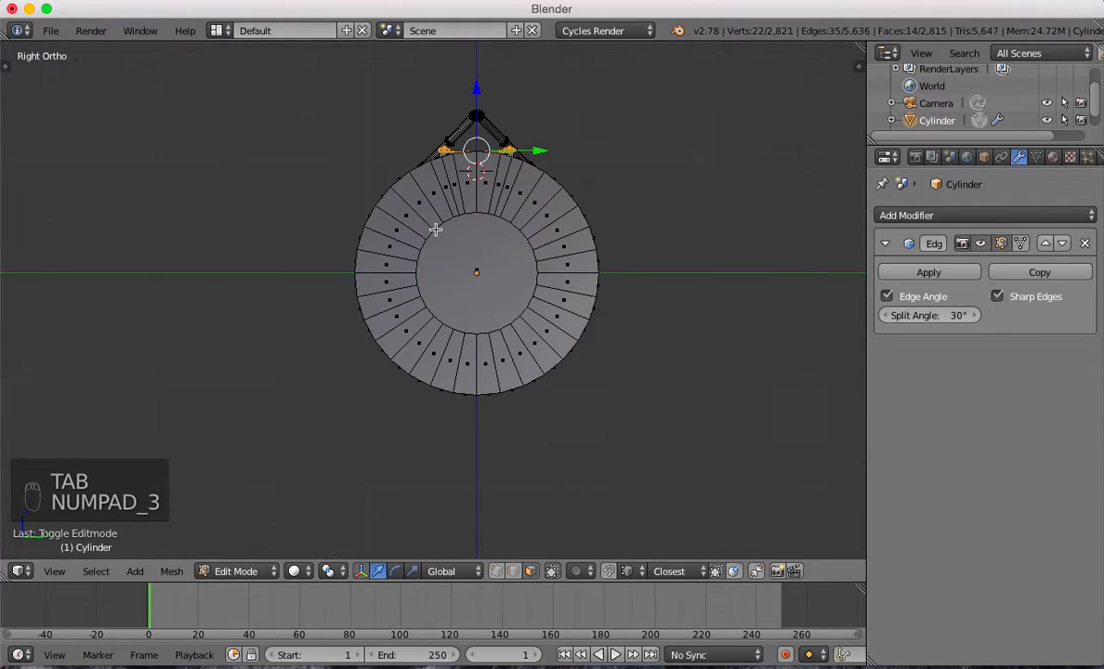
{"action": "key", "text": "KP_1"}
{"action": "key", "text": "z"}
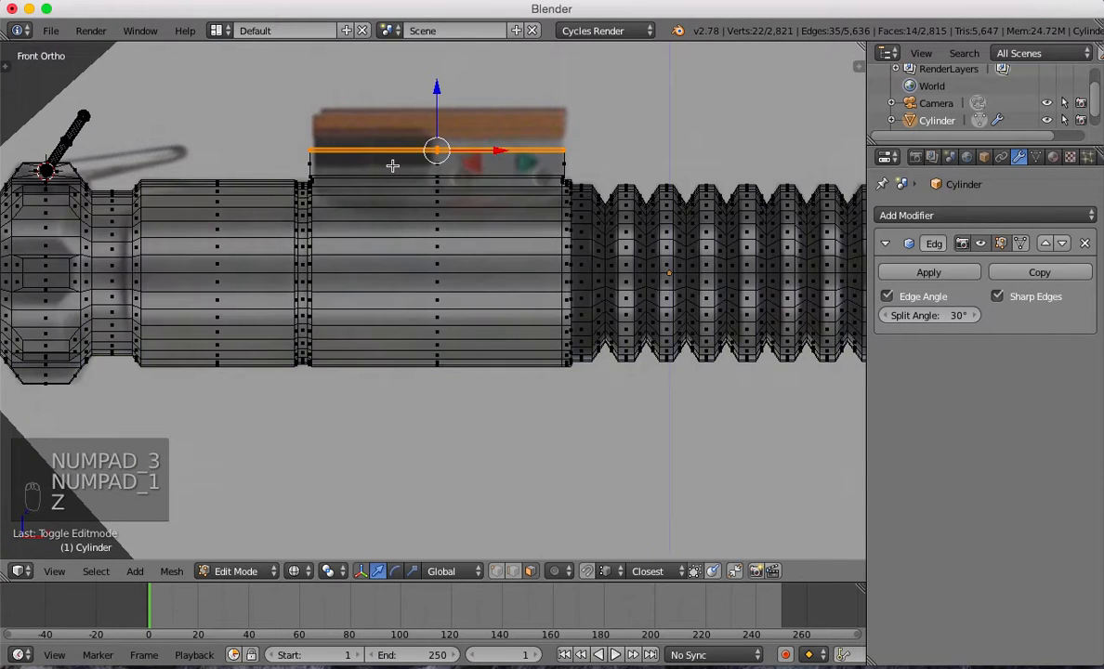
{"action": "scroll", "coordinate": [387, 161], "scroll_direction": "up", "scroll_amount": 4}
{"action": "middle_click_drag", "start_coordinate": [388, 161], "coordinate": [400, 301], "text": "shift"}
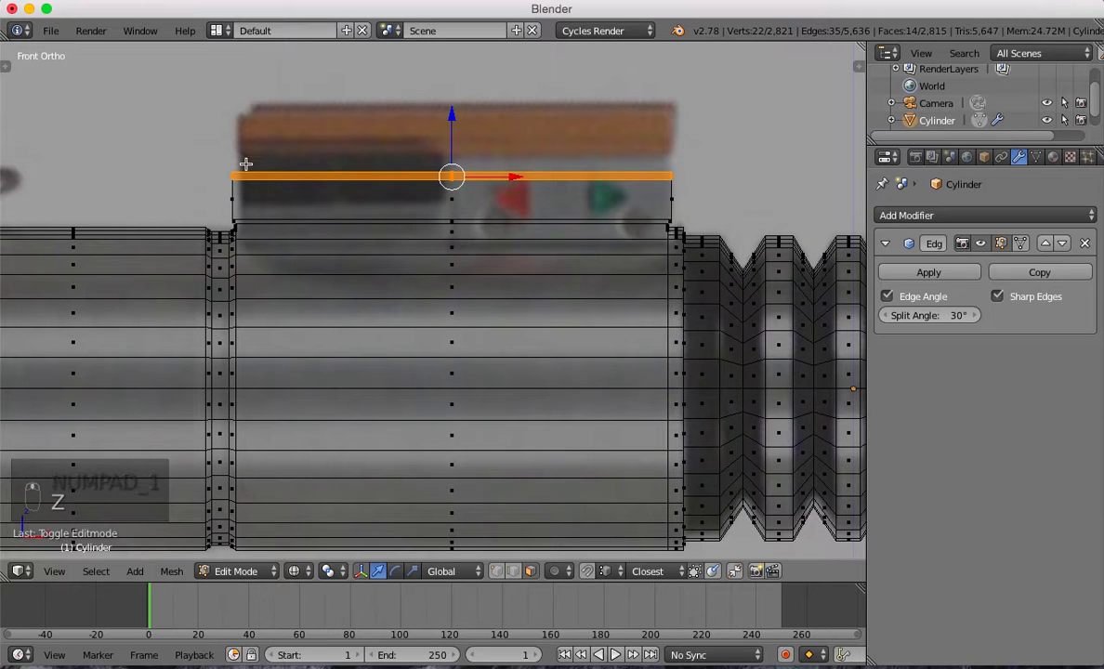
{"action": "scroll", "coordinate": [363, 268], "scroll_direction": "down", "scroll_amount": 3}
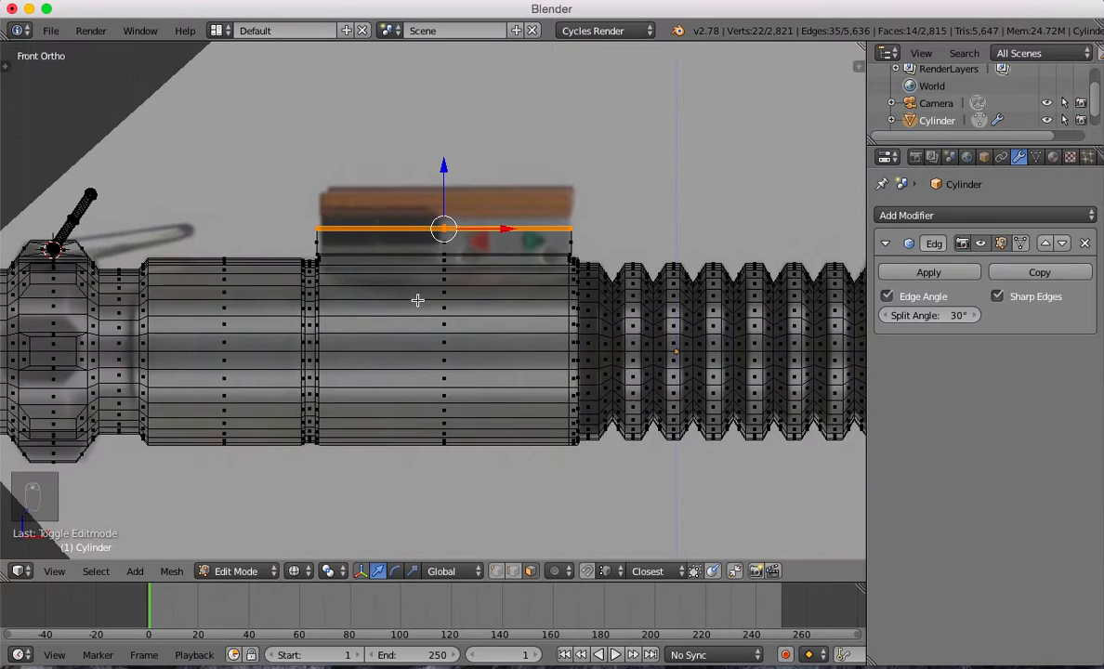
{"action": "key", "text": "ctrl+r"}
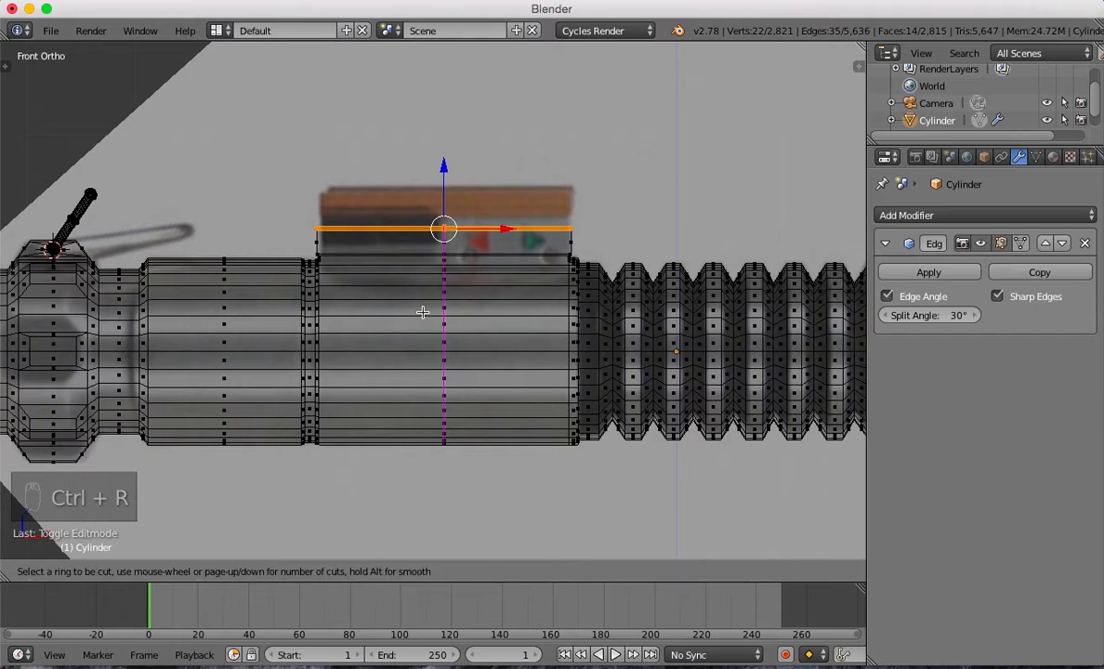
{"action": "left_click", "coordinate": [423, 312]}
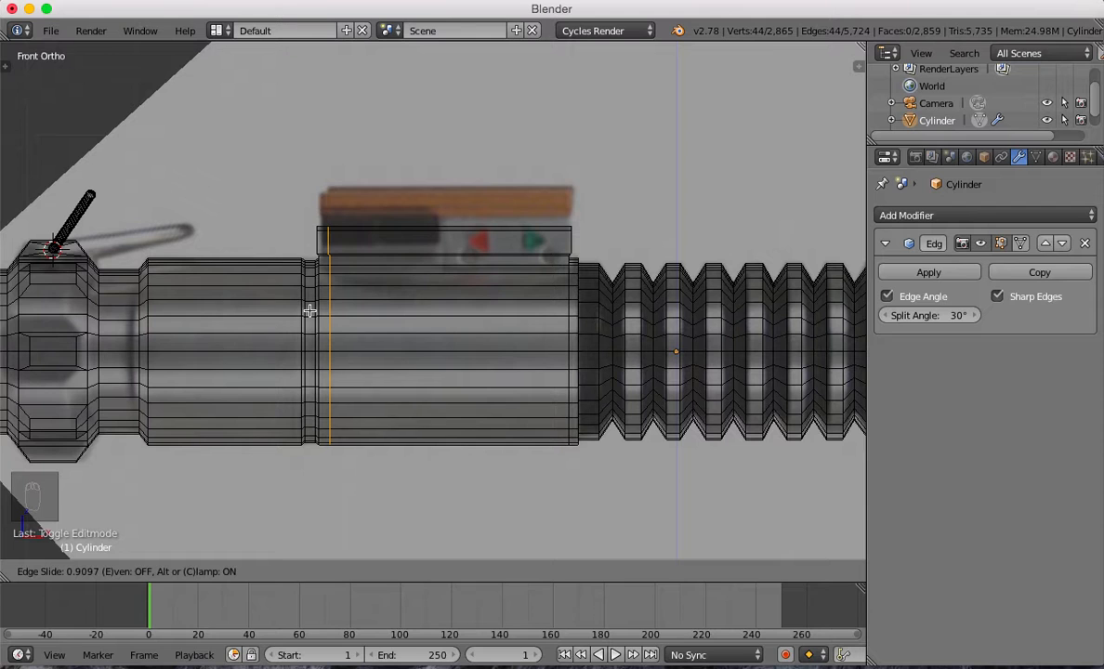
{"action": "left_click", "coordinate": [310, 311]}
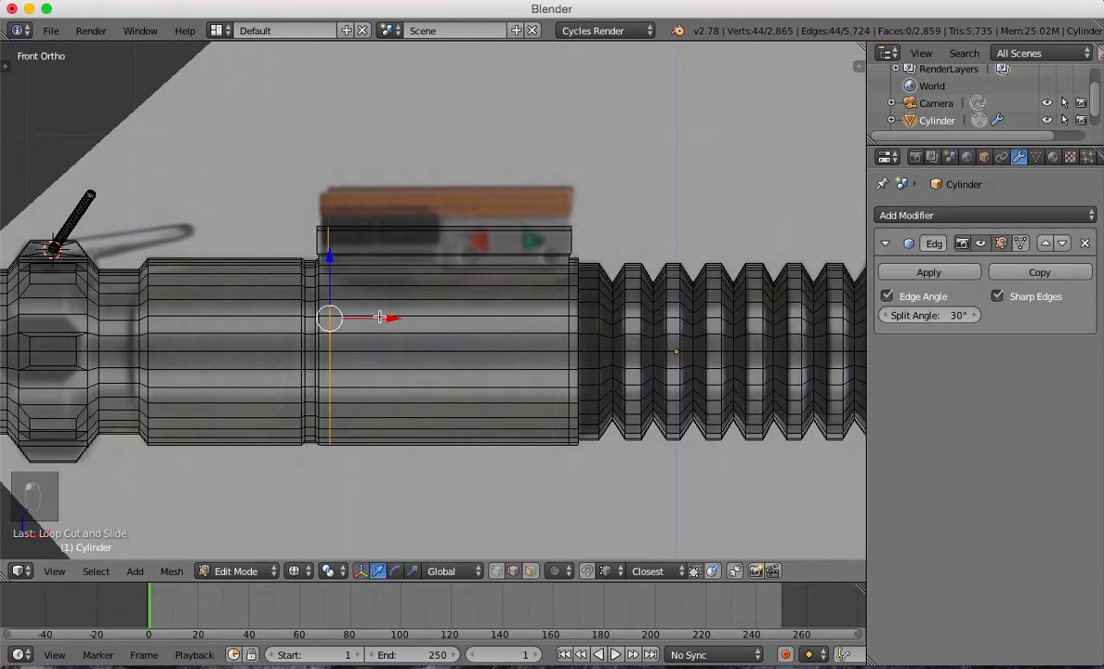
Add a second crosswise loop cut near the middle of the control box section, slid about 0.10 toward the ribbed grip.
{"action": "key", "text": "ctrl+r"}
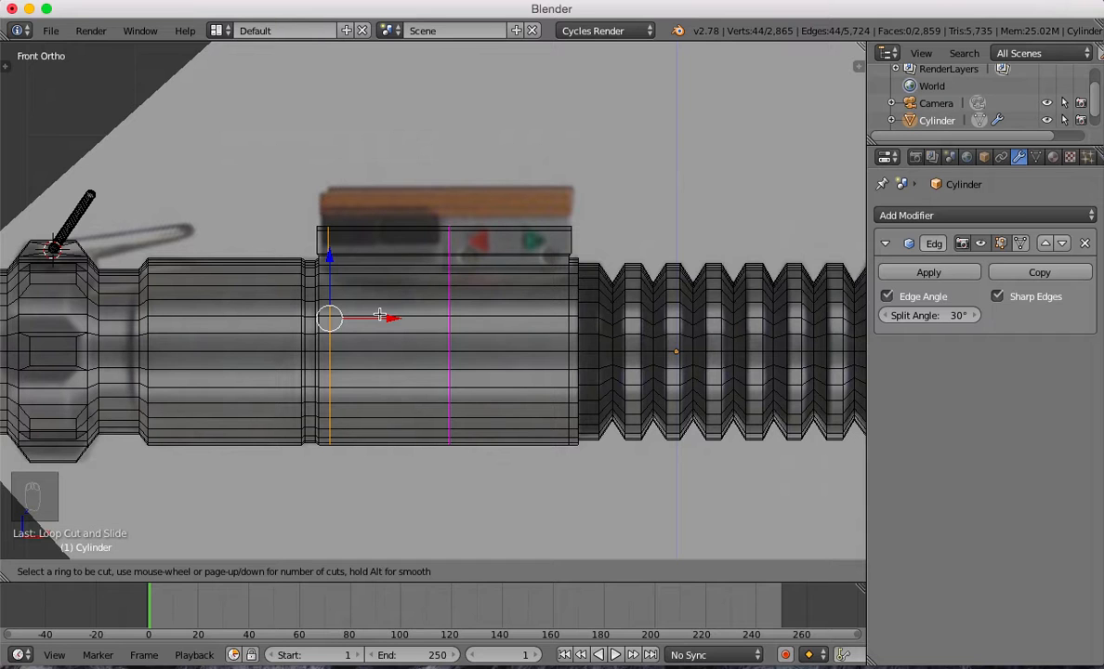
{"action": "left_click", "coordinate": [379, 316]}
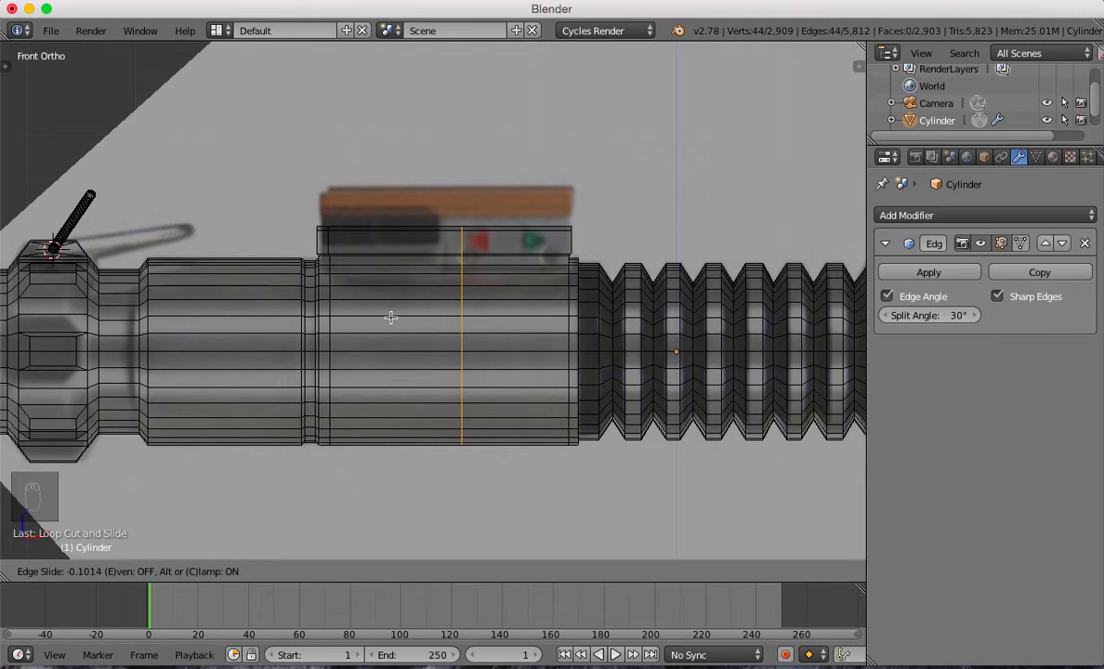
{"action": "left_click", "coordinate": [391, 317]}
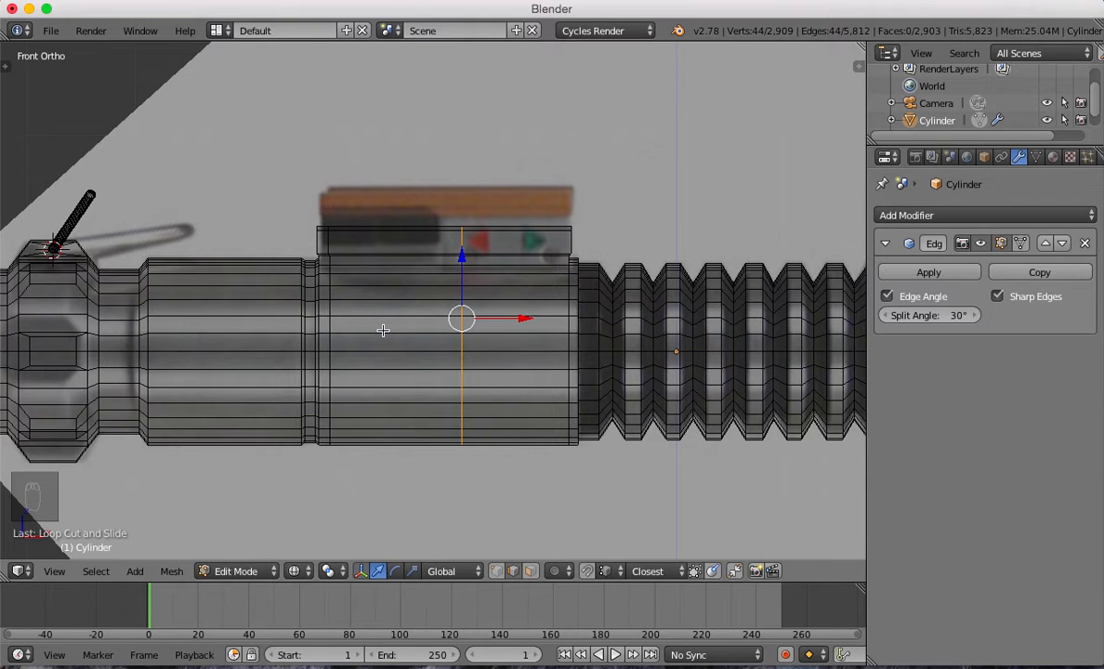
Add two crosswise loop cuts between the control box's middle and triangular-ring-end cuts, scaled together to about 0.12 along X.
{"action": "key", "text": "ctrl+r"}
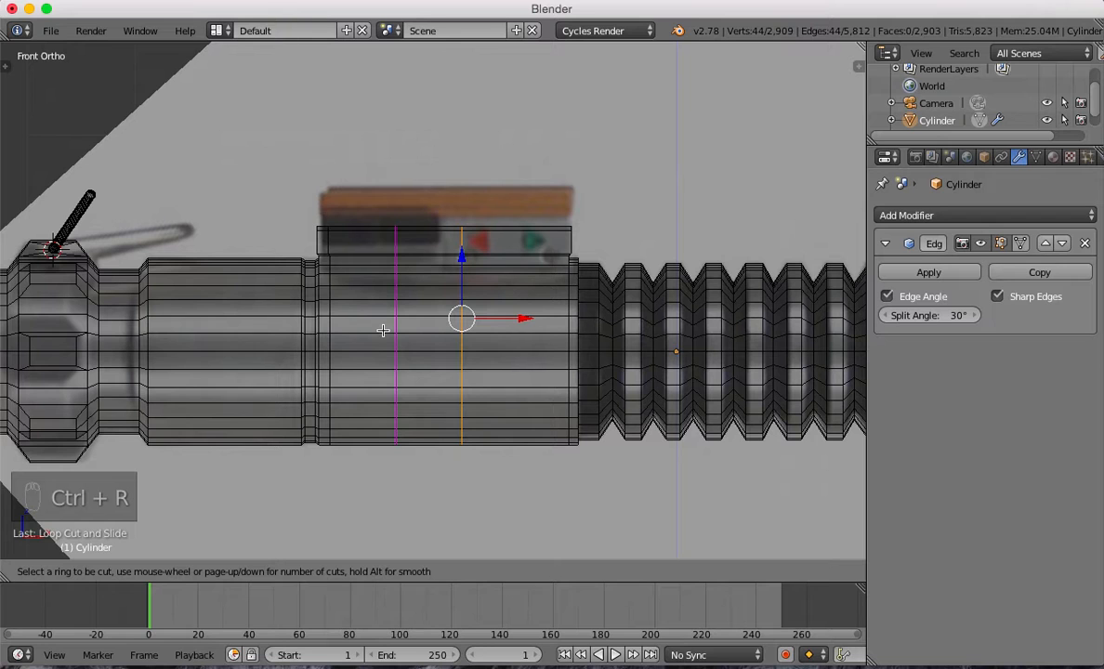
{"action": "scroll", "coordinate": [383, 330], "scroll_direction": "up", "scroll_amount": 1}
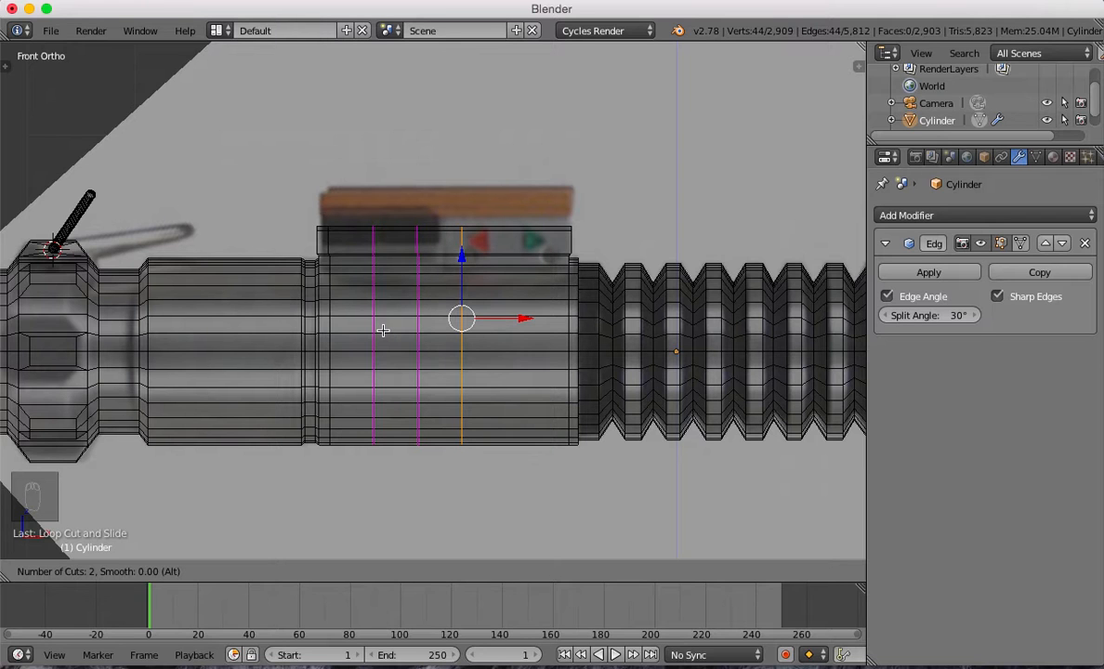
{"action": "left_click", "coordinate": [383, 330]}
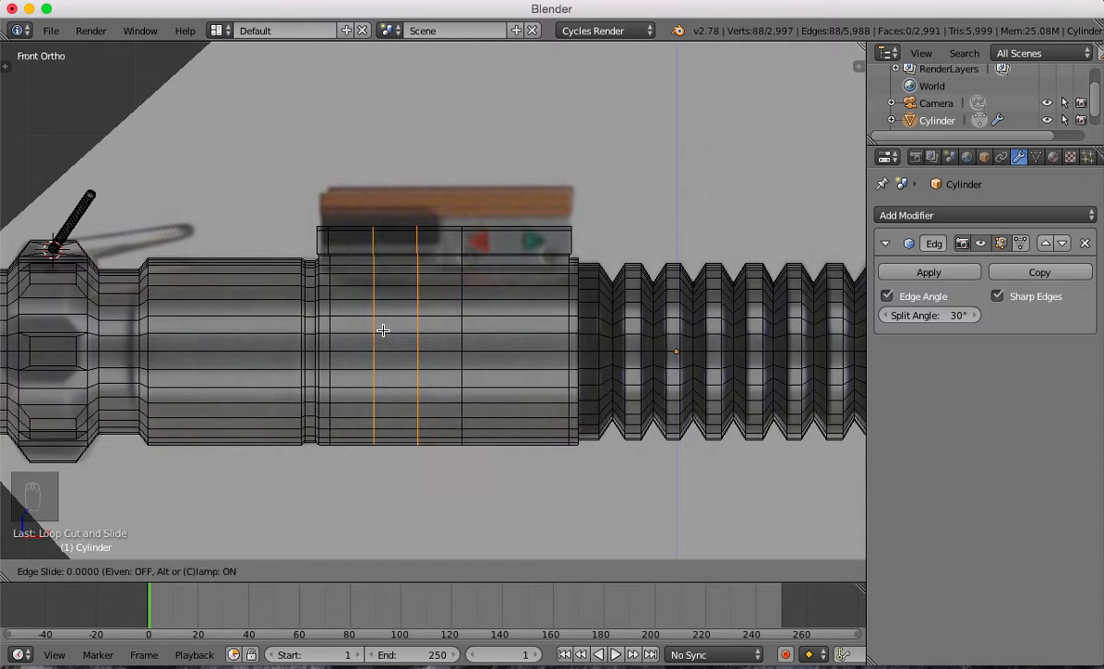
{"action": "left_click", "coordinate": [383, 330]}
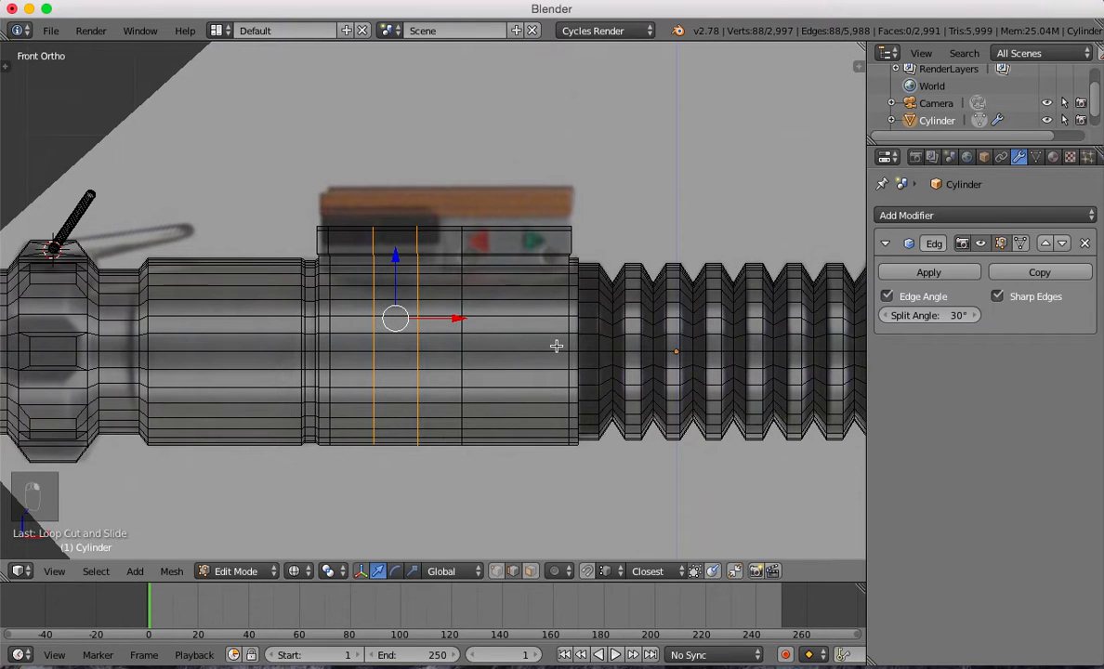
{"action": "key", "text": "s"}
{"action": "key", "text": "x"}
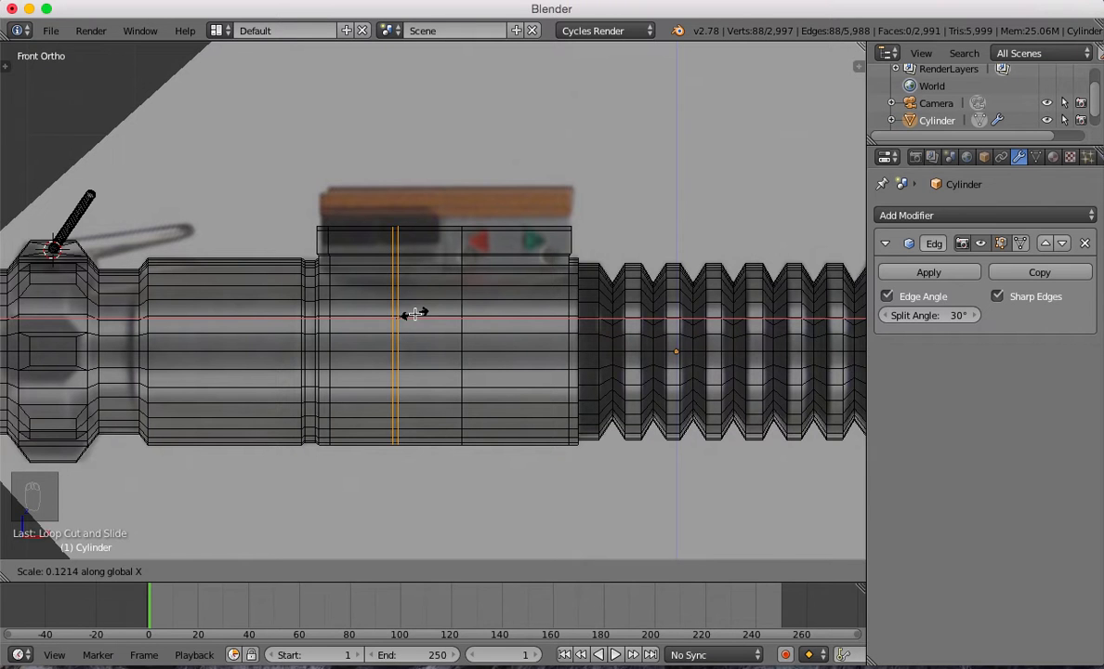
{"action": "left_click", "coordinate": [414, 315]}
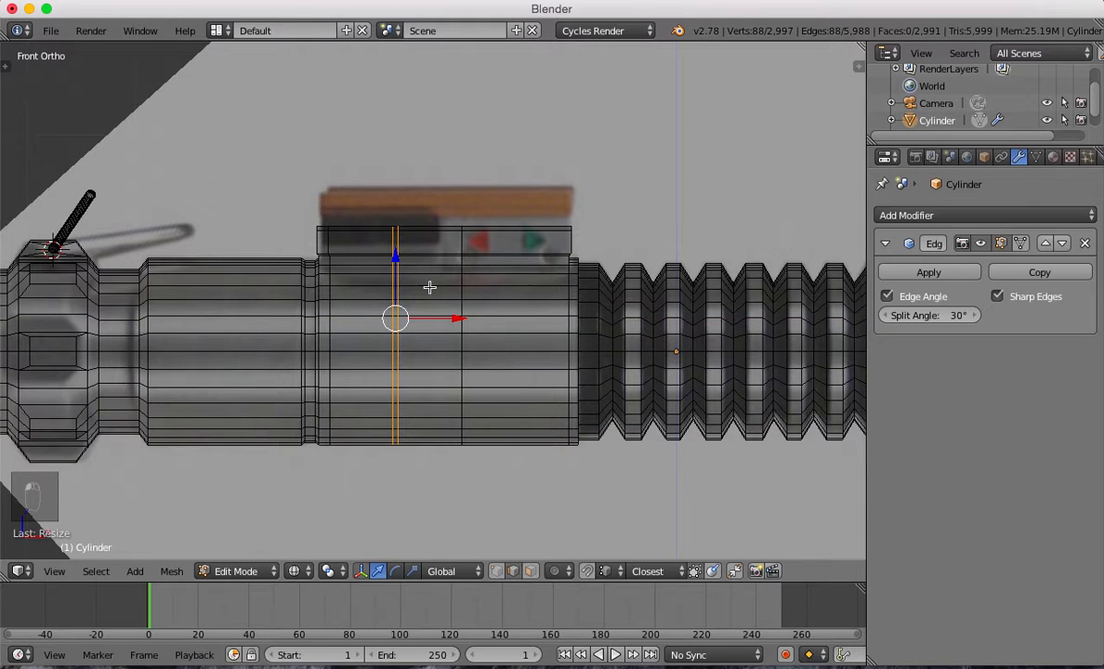
In solid face mode, extrude the control box's three rear side faces between the middle and ring-end cuts outward about 0.077.
{"action": "mouse_move", "coordinate": [371, 270]}
{"action": "middle_mouse_down"}
{"action": "mouse_move", "coordinate": [365, 305]}
{"action": "mouse_move", "coordinate": [525, 362]}
{"action": "mouse_move", "coordinate": [678, 351]}
{"action": "middle_mouse_up"}
{"action": "key", "text": "z"}
{"action": "scroll", "coordinate": [424, 285], "scroll_direction": "up", "scroll_amount": 5}
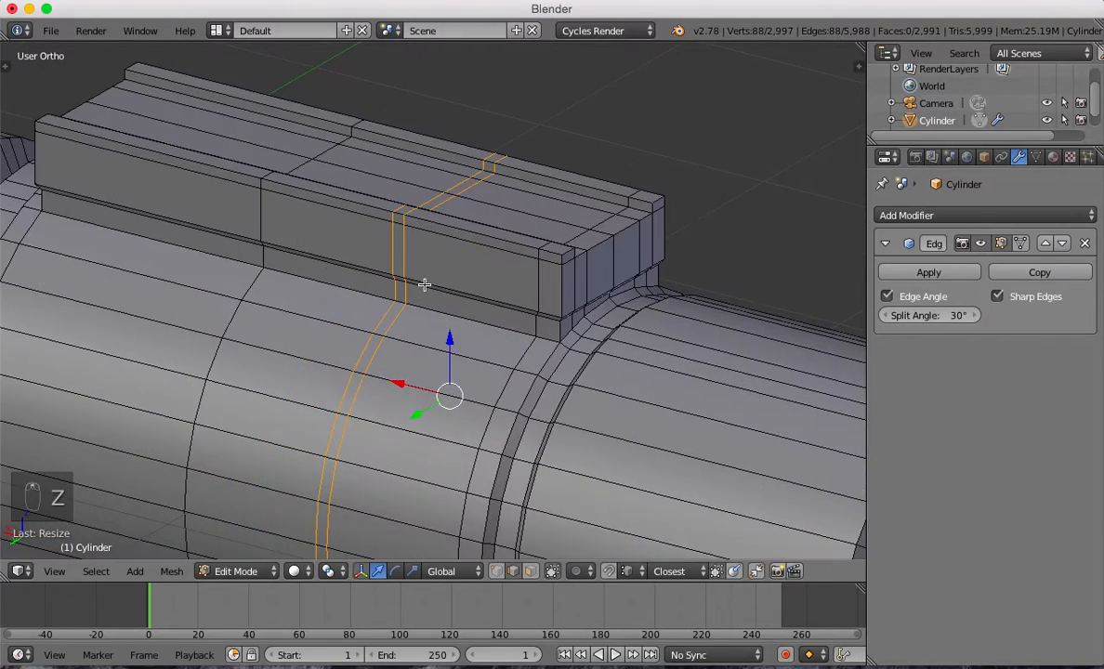
{"action": "key", "text": "3"}
{"action": "right_click", "coordinate": [464, 271]}
{"action": "key", "text": "a"}
{"action": "right_click", "coordinate": [437, 254]}
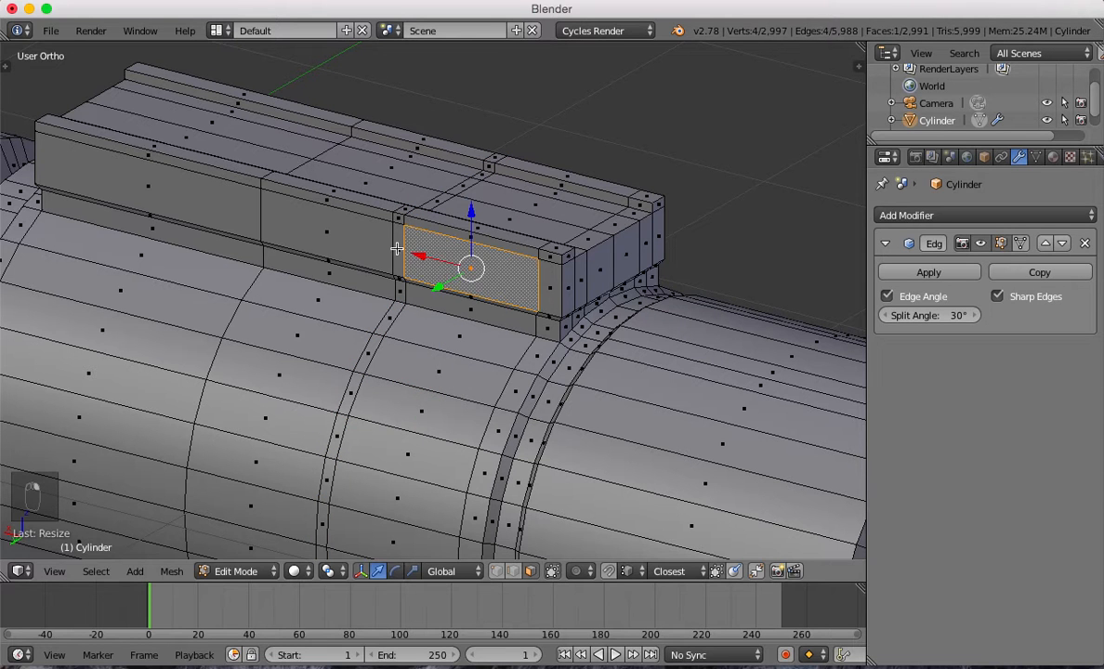
{"action": "right_click", "coordinate": [373, 244], "text": "shift"}
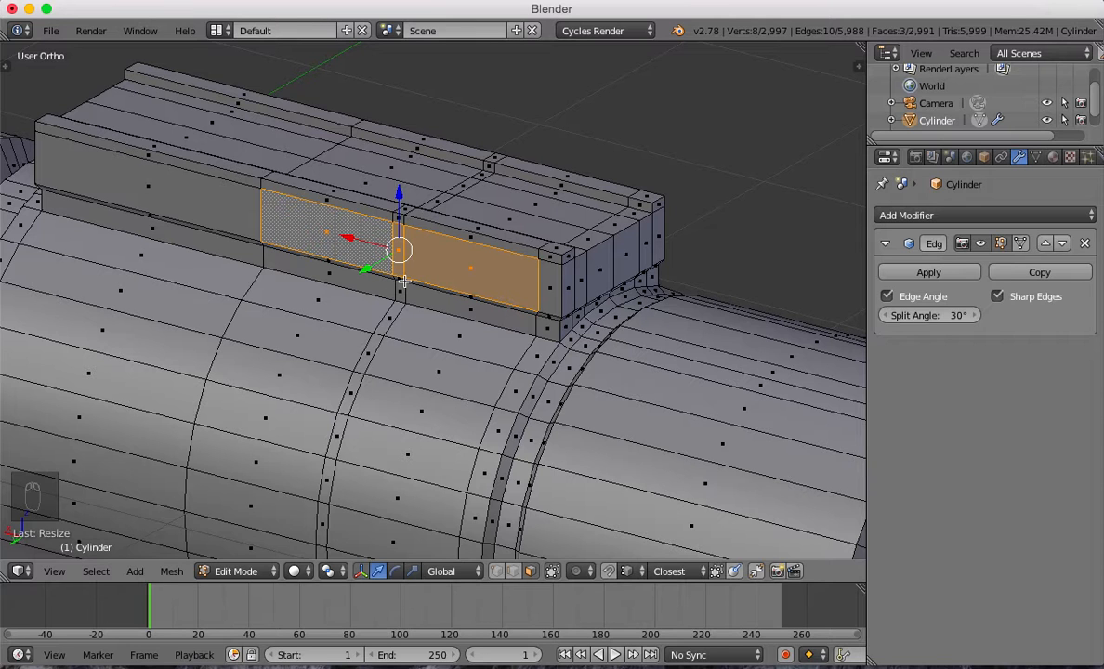
{"action": "key", "text": "e"}
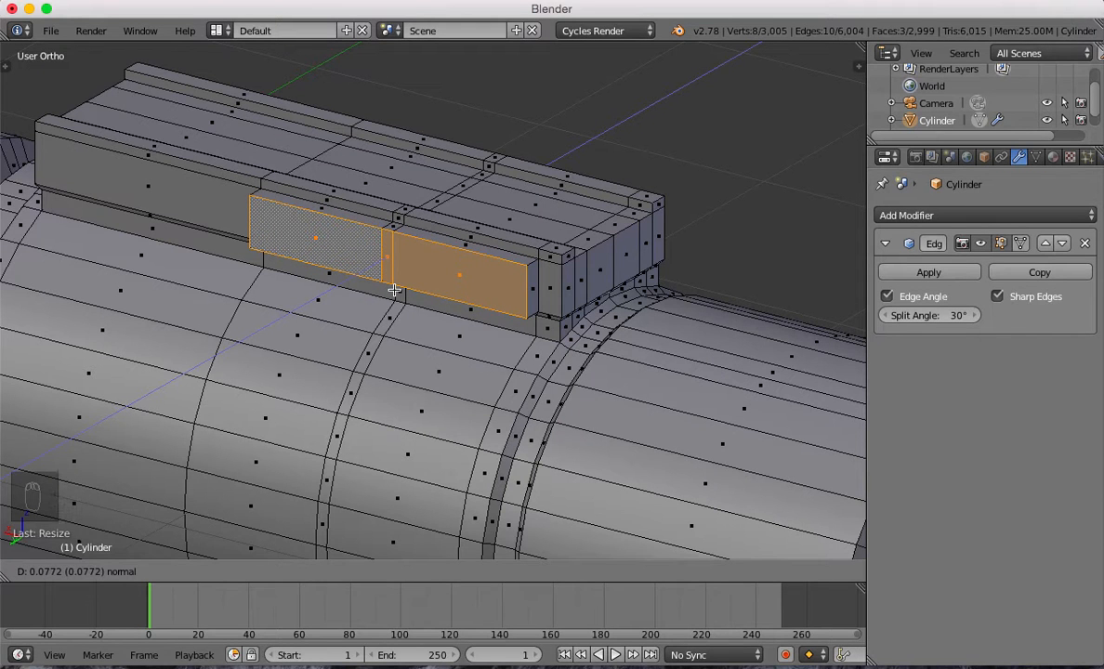
{"action": "left_click", "coordinate": [394, 291]}
{"action": "key", "text": "Tab"}
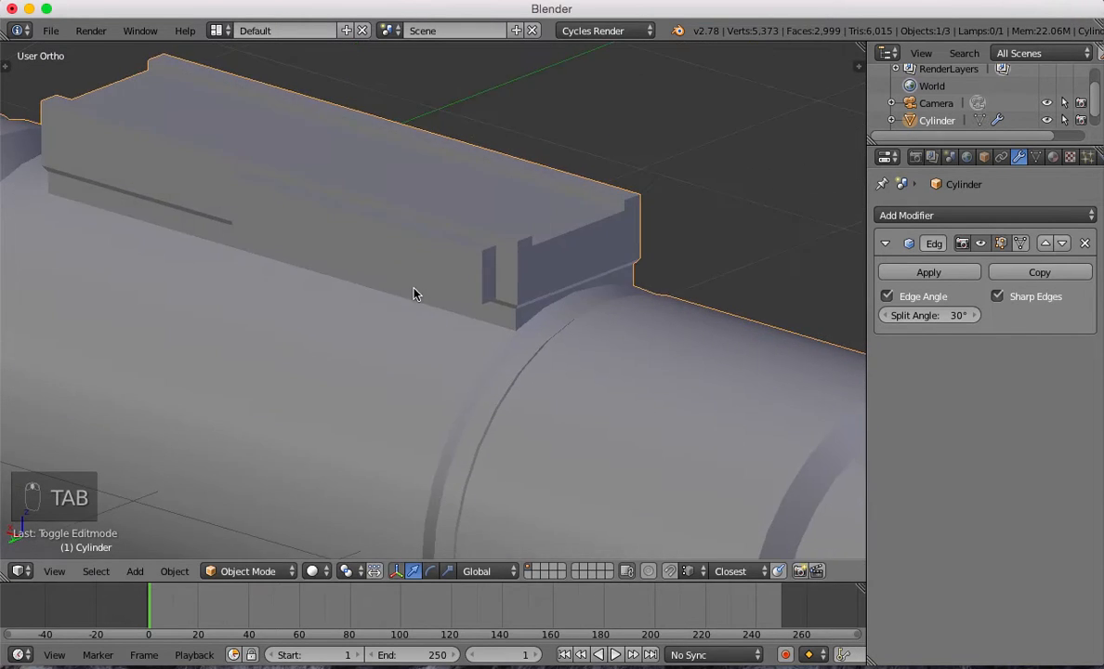
Delete the narrow middle face of the extruded side panel together with its narrow upper and lower connecting faces.
{"action": "scroll", "coordinate": [421, 305], "scroll_direction": "up", "scroll_amount": 4}
{"action": "key", "text": "Tab"}
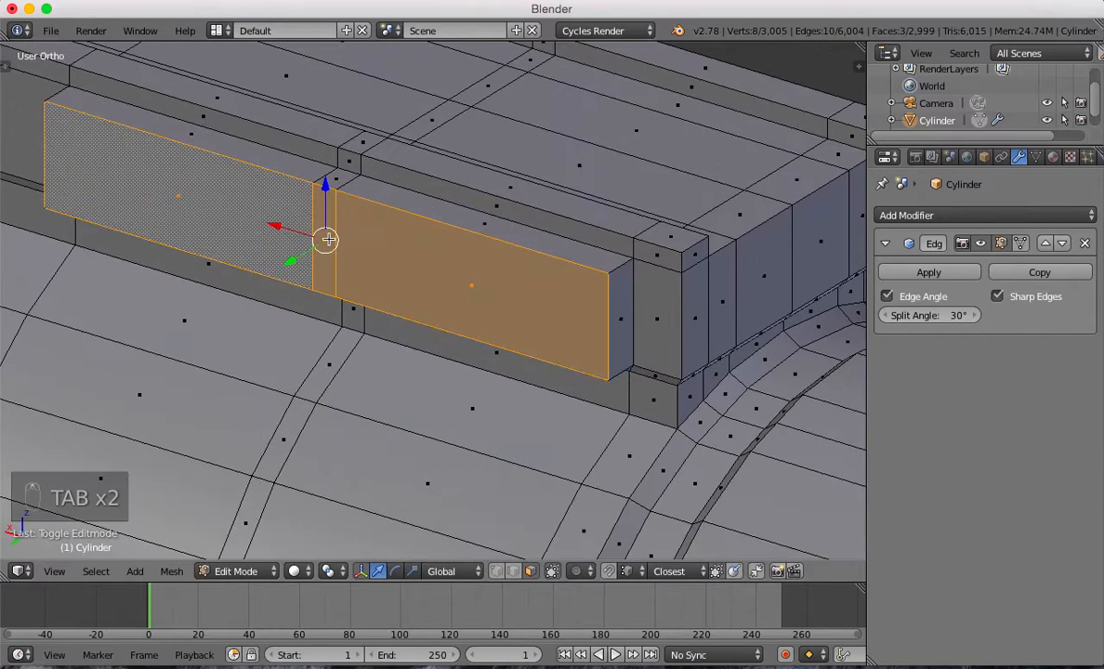
{"action": "right_click", "coordinate": [326, 240]}
{"action": "middle_click_drag", "start_coordinate": [370, 270], "coordinate": [434, 342]}
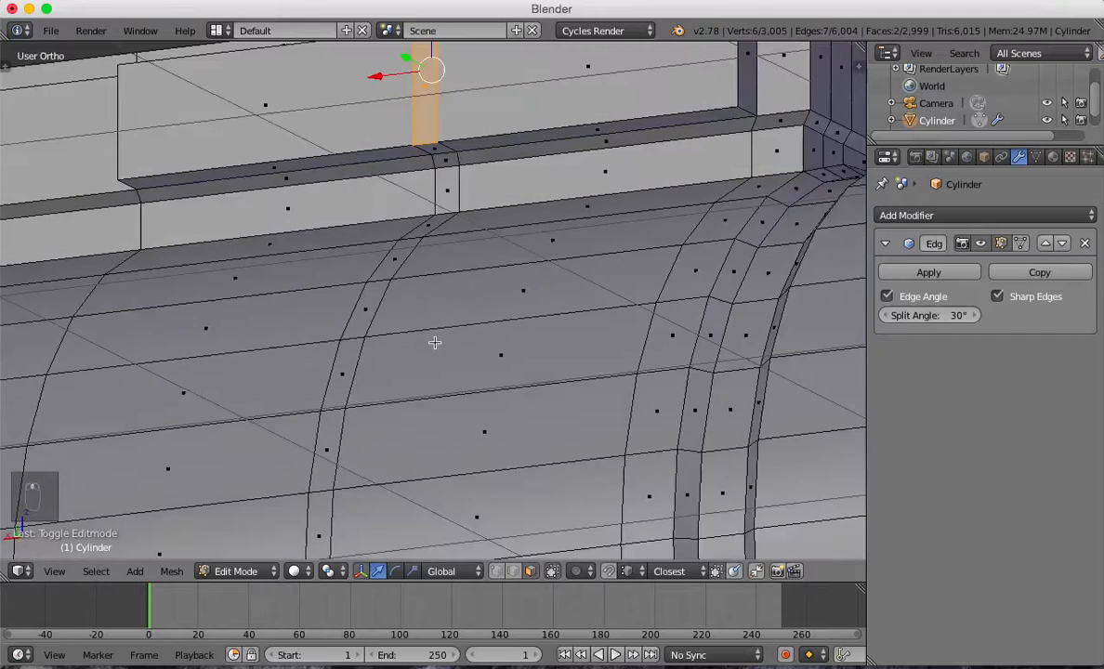
{"action": "right_click", "coordinate": [435, 152], "text": "shift"}
{"action": "middle_click_drag", "start_coordinate": [435, 151], "coordinate": [480, 221]}
{"action": "key", "text": "x"}
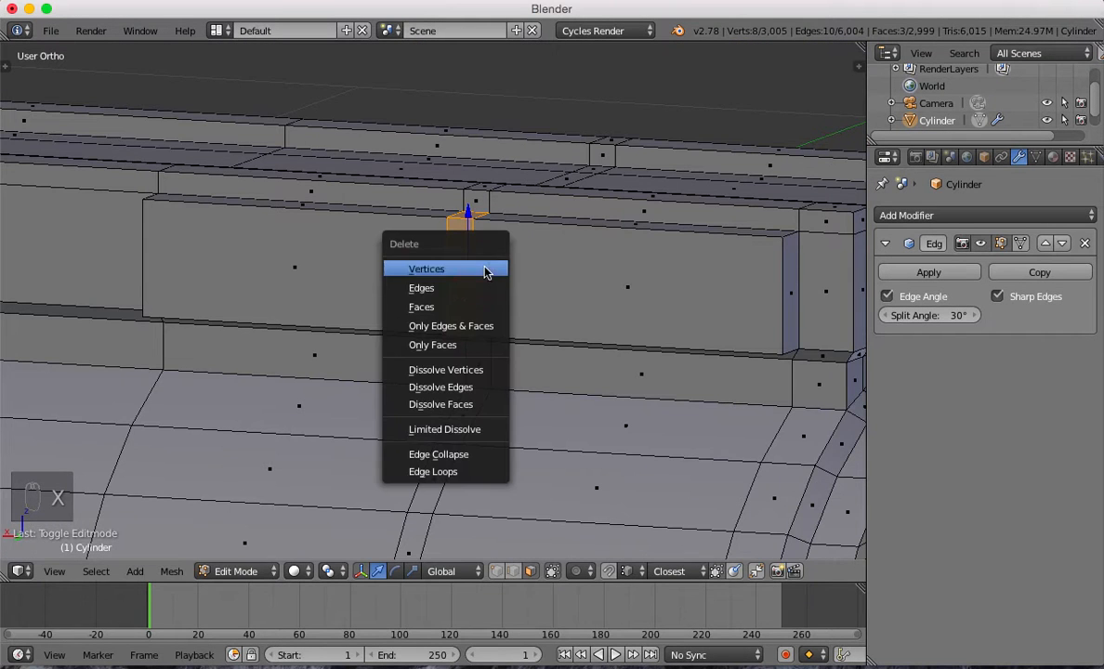
{"action": "left_click", "coordinate": [469, 307]}
{"action": "scroll", "coordinate": [474, 291], "scroll_direction": "up", "scroll_amount": 3}
{"action": "middle_click_drag", "start_coordinate": [472, 289], "coordinate": [471, 300]}
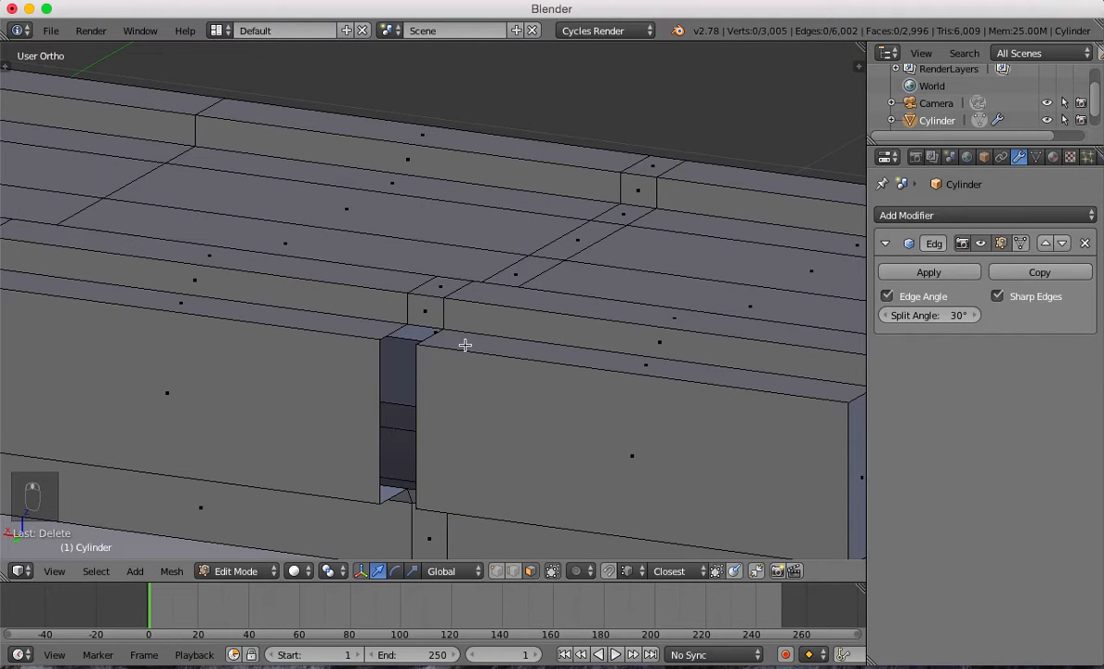
Add a centred loop cut through the thickness of each of the two raised side panels, on both sides of the gap.
{"action": "key", "text": "ctrl+r"}
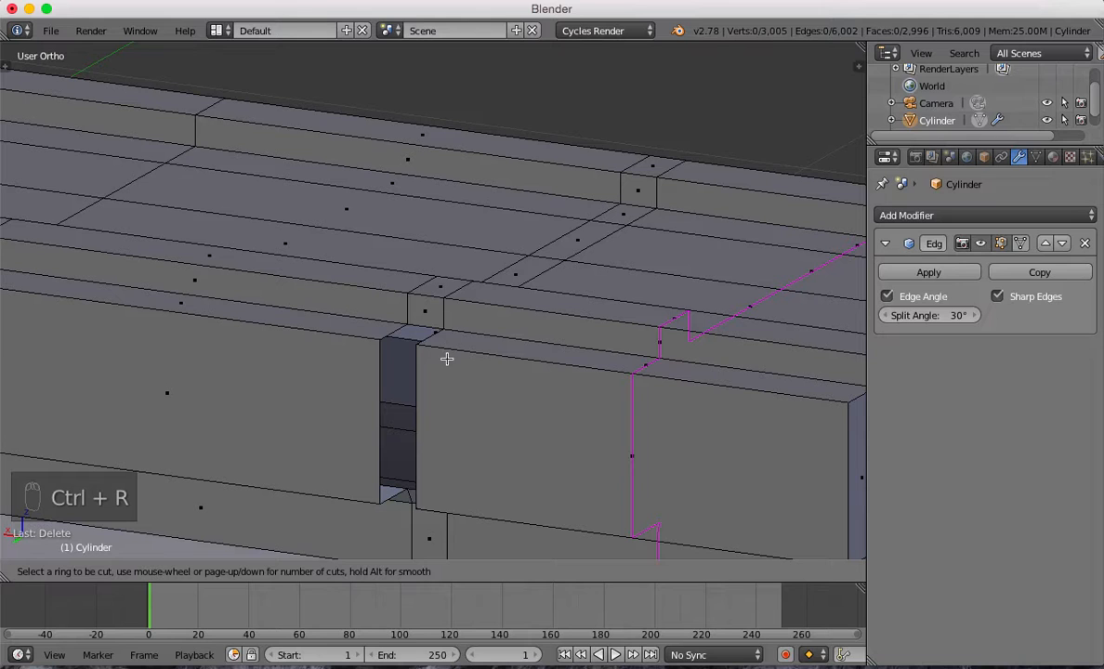
{"action": "left_click", "coordinate": [435, 336]}
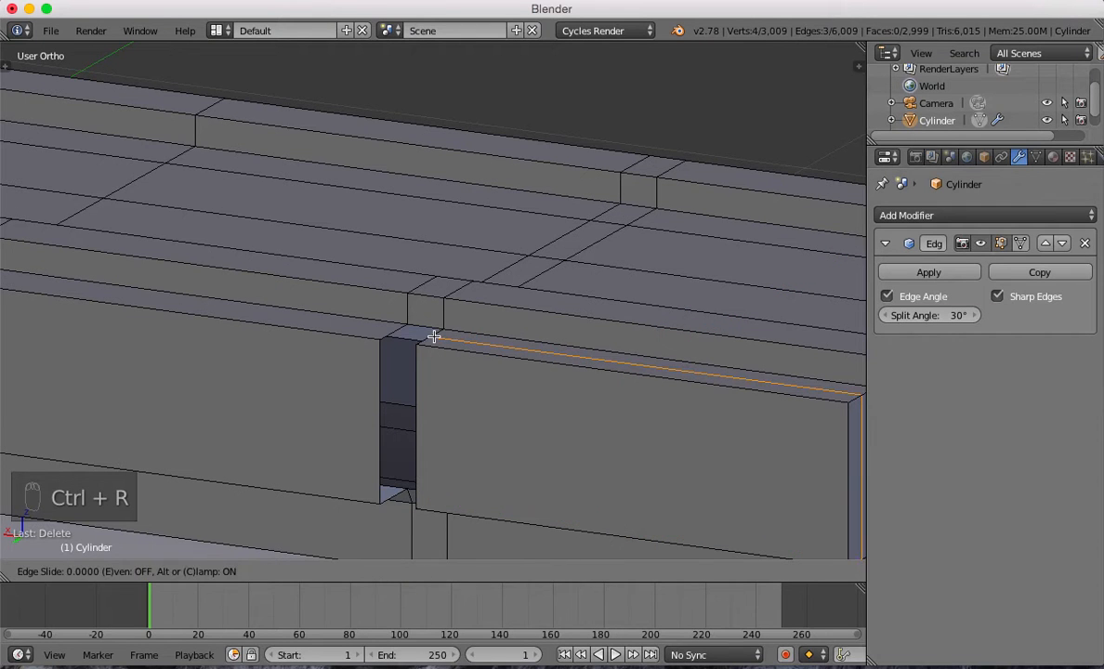
{"action": "left_click", "coordinate": [432, 337]}
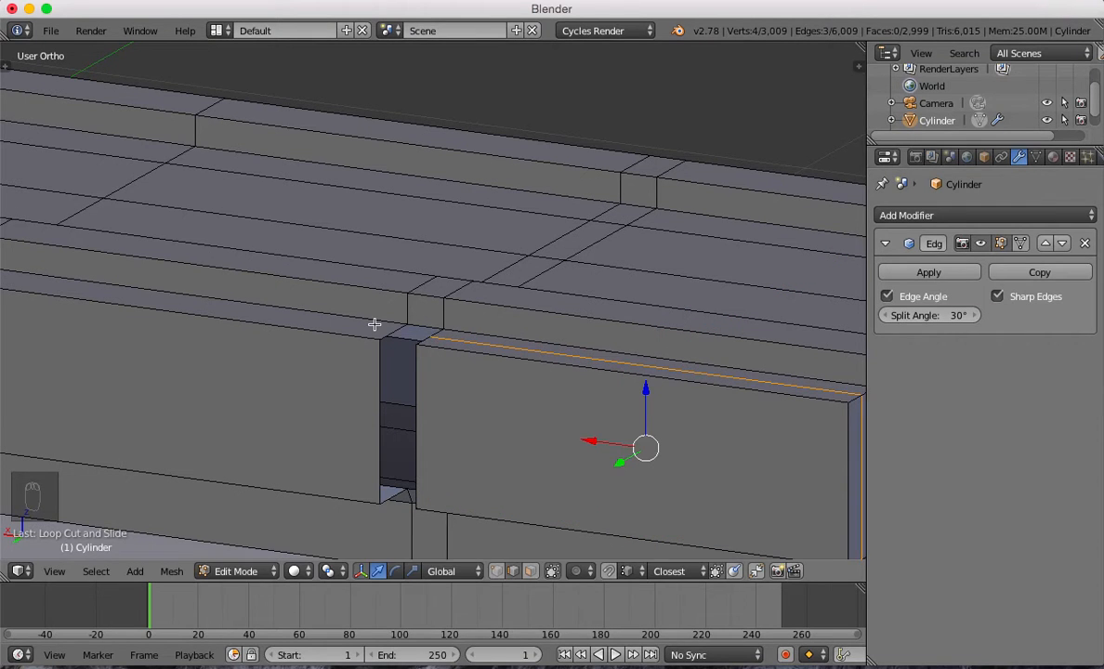
{"action": "key", "text": "ctrl+r"}
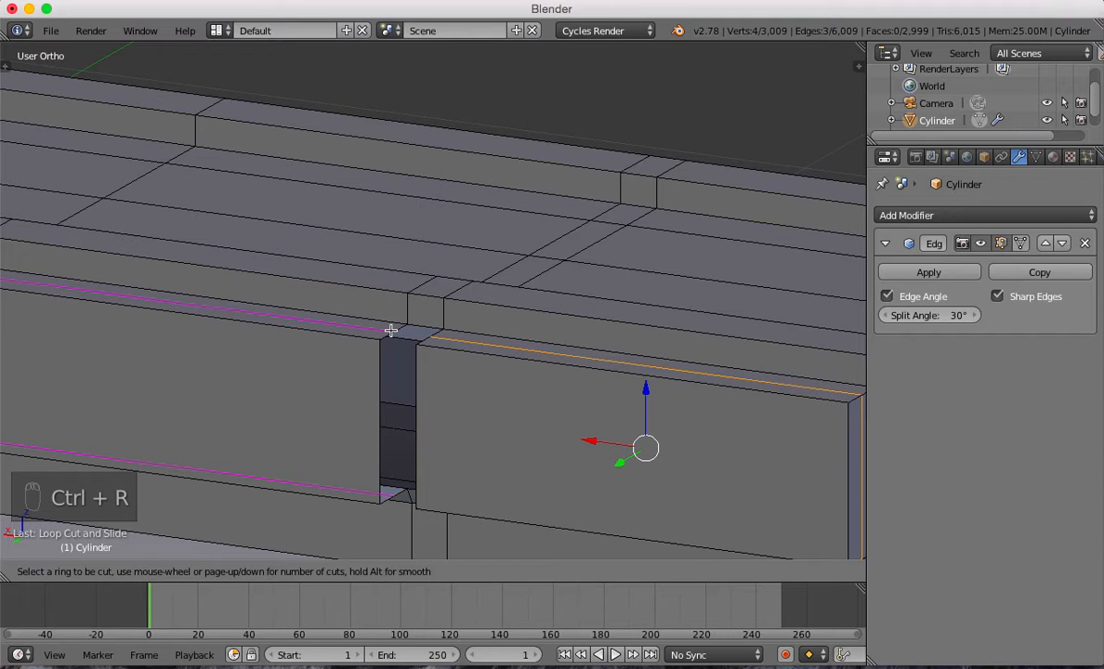
{"action": "left_click", "coordinate": [390, 330]}
{"action": "left_click", "coordinate": [390, 329]}
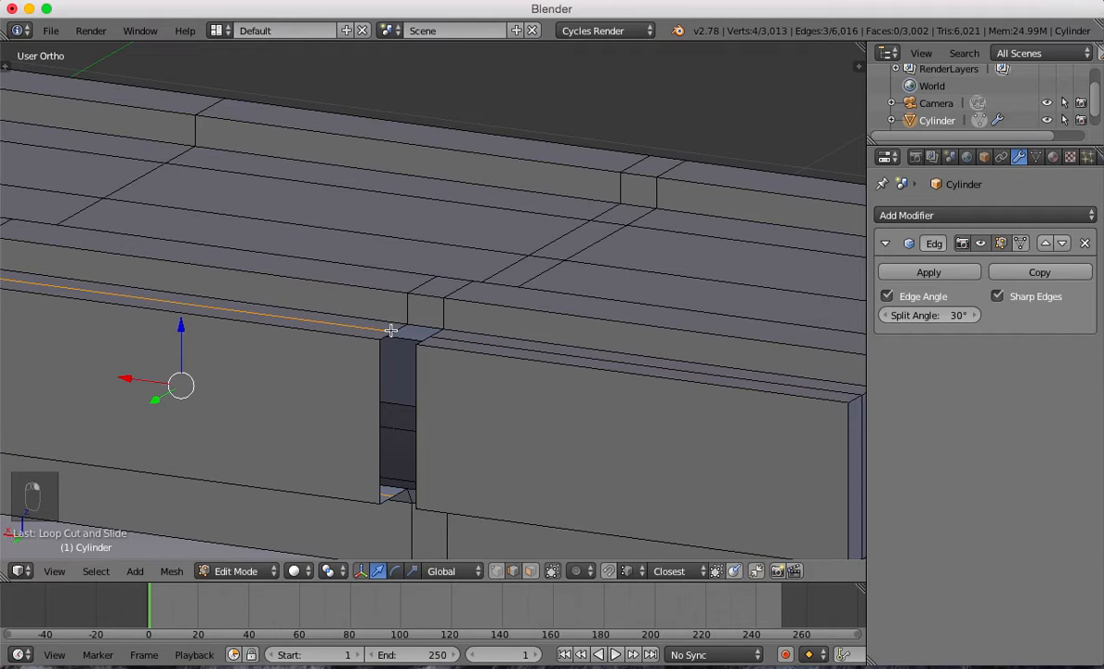
In vertex mode, fill the inner half of the gap's upper side with a face between the two panels' centre cuts.
{"action": "left_click", "coordinate": [497, 571]}
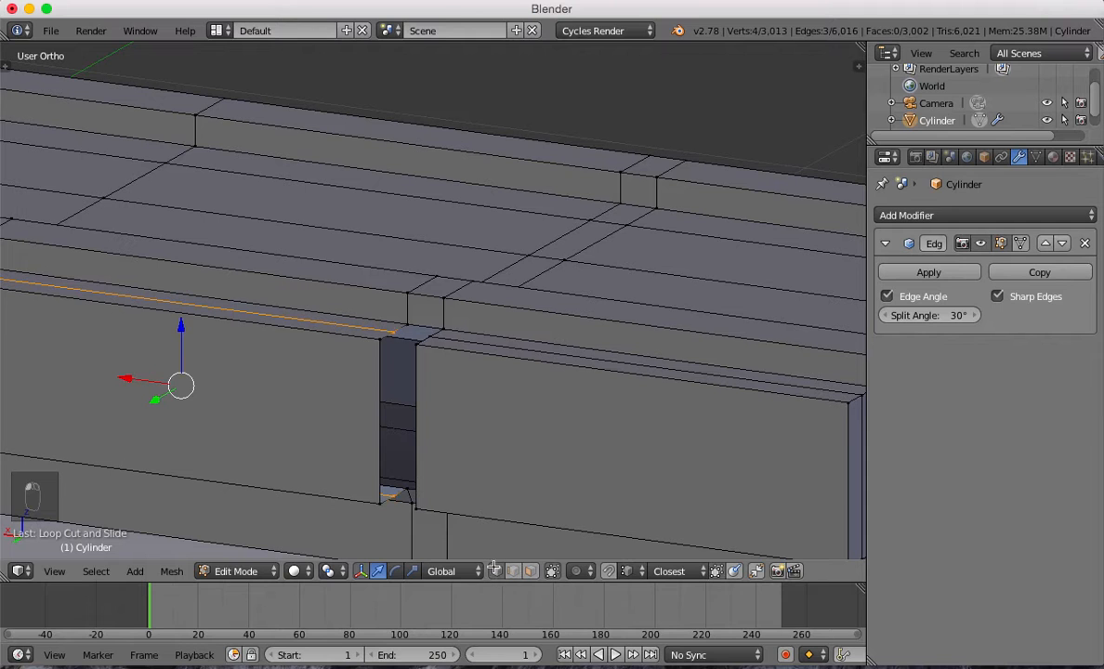
{"action": "right_click", "coordinate": [398, 330]}
{"action": "right_click", "coordinate": [408, 323], "text": "shift"}
{"action": "right_click", "coordinate": [443, 330], "text": "shift"}
{"action": "right_click", "coordinate": [434, 337], "text": "shift"}
{"action": "key", "text": "f"}
Fill the inner half of the gap's underside with a face between the two panels' centre cuts.
{"action": "middle_click_drag", "start_coordinate": [464, 389], "coordinate": [459, 350]}
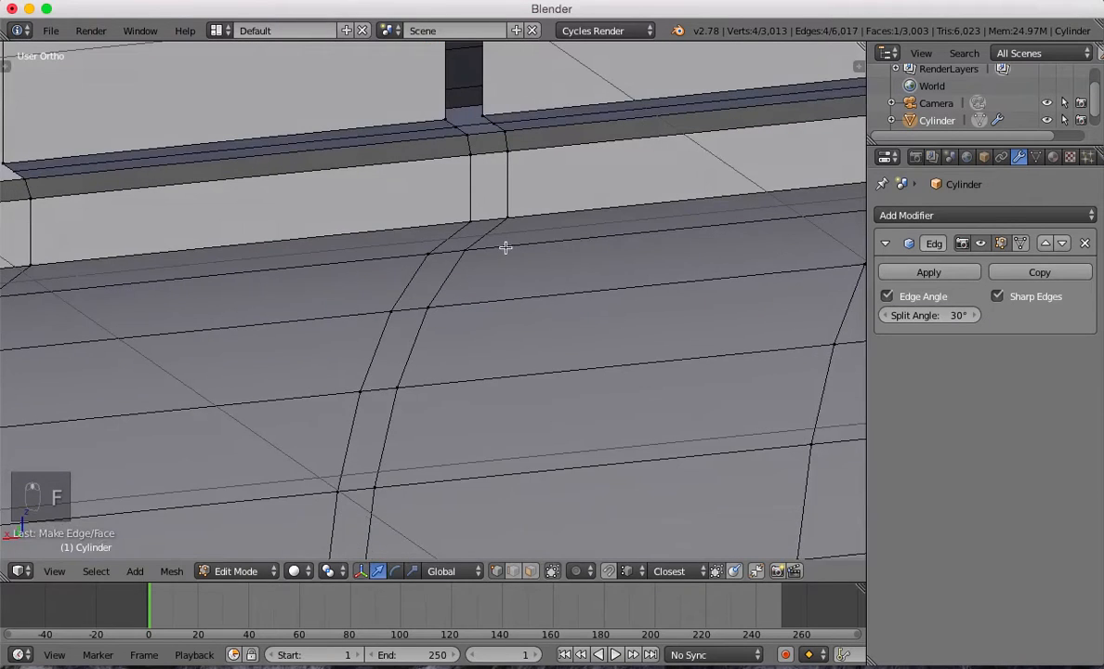
{"action": "middle_click_drag", "start_coordinate": [506, 176], "coordinate": [506, 143]}
{"action": "right_click", "coordinate": [518, 159]}
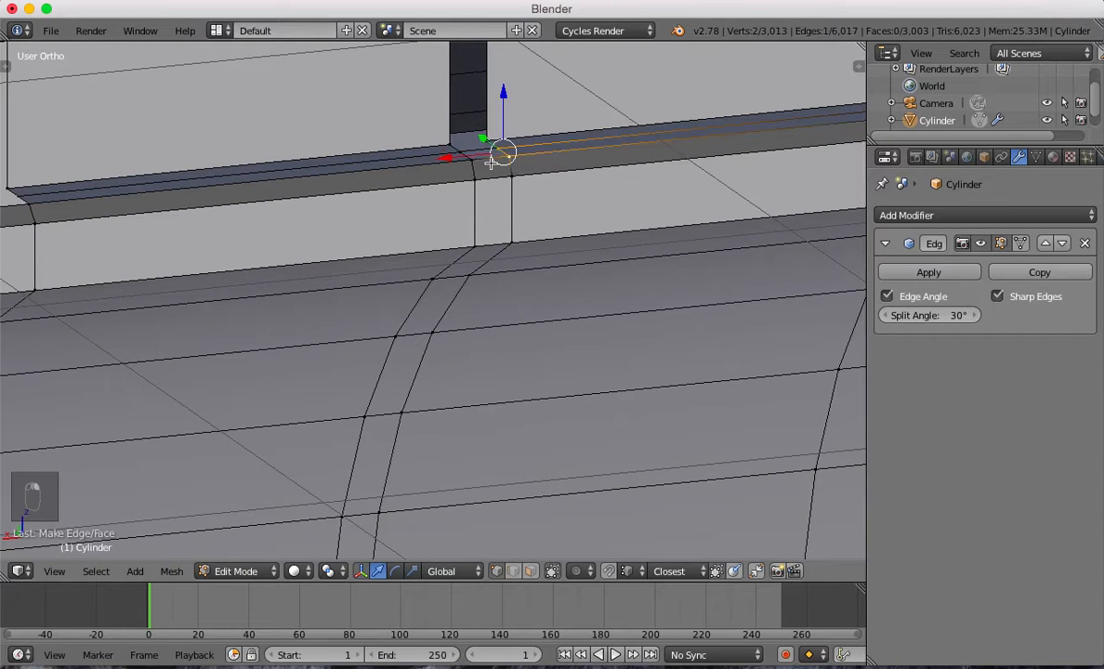
{"action": "right_click", "coordinate": [462, 152], "text": "alt+shift"}
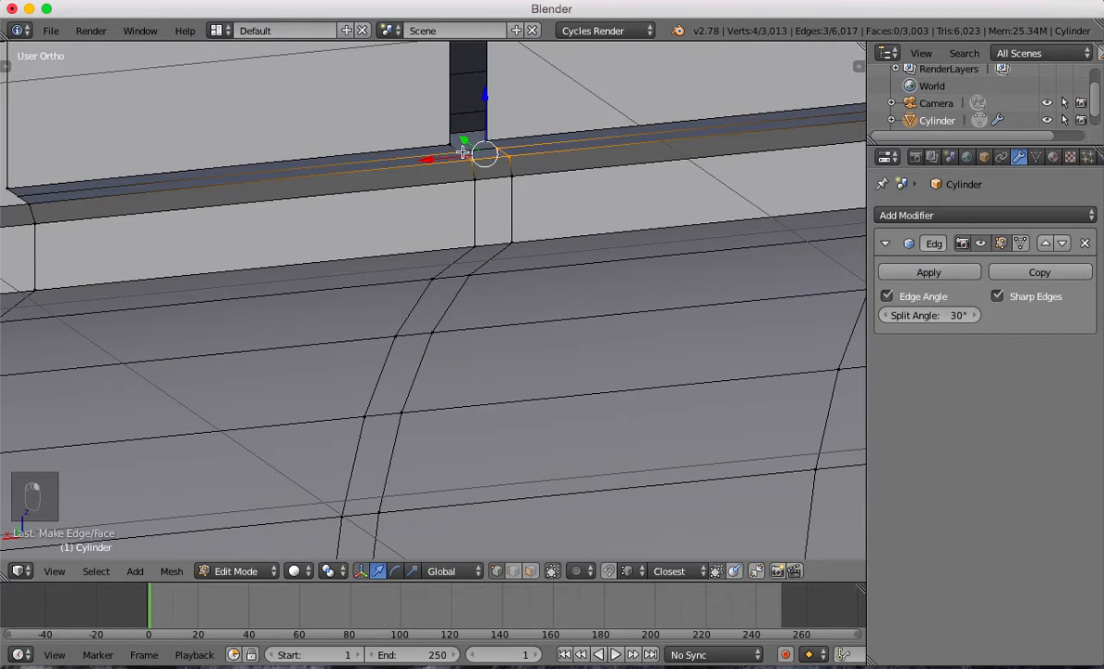
{"action": "key", "text": "f"}
Fill the recessed wall of the gap with a face joining the centre-cut vertices of the two panels.
{"action": "middle_click_drag", "start_coordinate": [511, 158], "coordinate": [553, 235]}
{"action": "right_click", "coordinate": [505, 178]}
{"action": "right_click", "coordinate": [519, 398], "text": "shift"}
{"action": "right_click", "coordinate": [544, 406], "text": "shift"}
{"action": "key", "text": "f"}
Close the open end of the panel nearer the ribbed grip with a narrow side face inside the groove.
{"action": "middle_click_drag", "start_coordinate": [586, 438], "coordinate": [502, 476]}
{"action": "right_click", "coordinate": [490, 493]}
{"action": "right_click", "coordinate": [482, 492]}
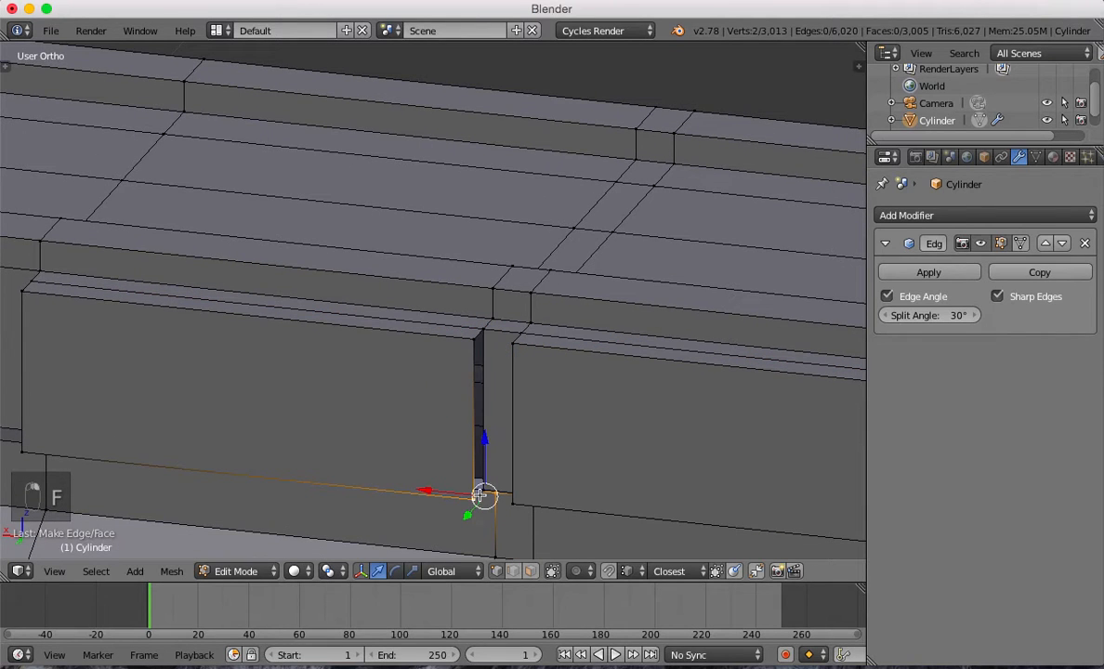
{"action": "right_click", "coordinate": [442, 465], "text": "shift"}
{"action": "right_click", "coordinate": [478, 335], "text": "shift"}
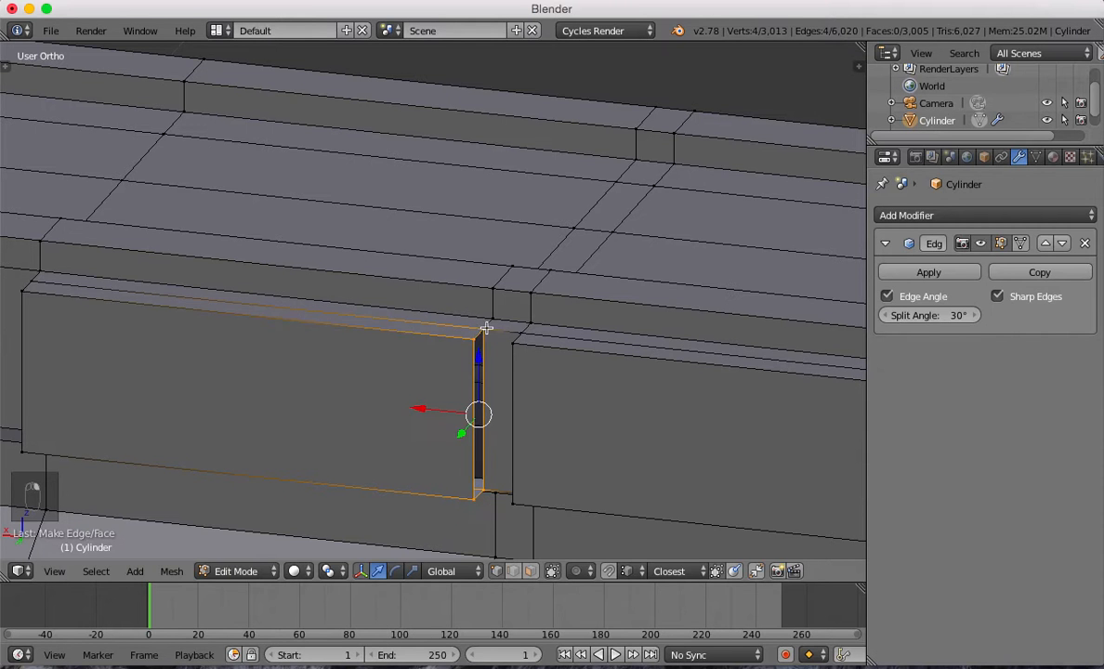
{"action": "key", "text": "f"}
Close the open end of the opposite panel with a matching narrow side face and check the groove in Object Mode.
{"action": "middle_click_drag", "start_coordinate": [506, 389], "coordinate": [244, 400]}
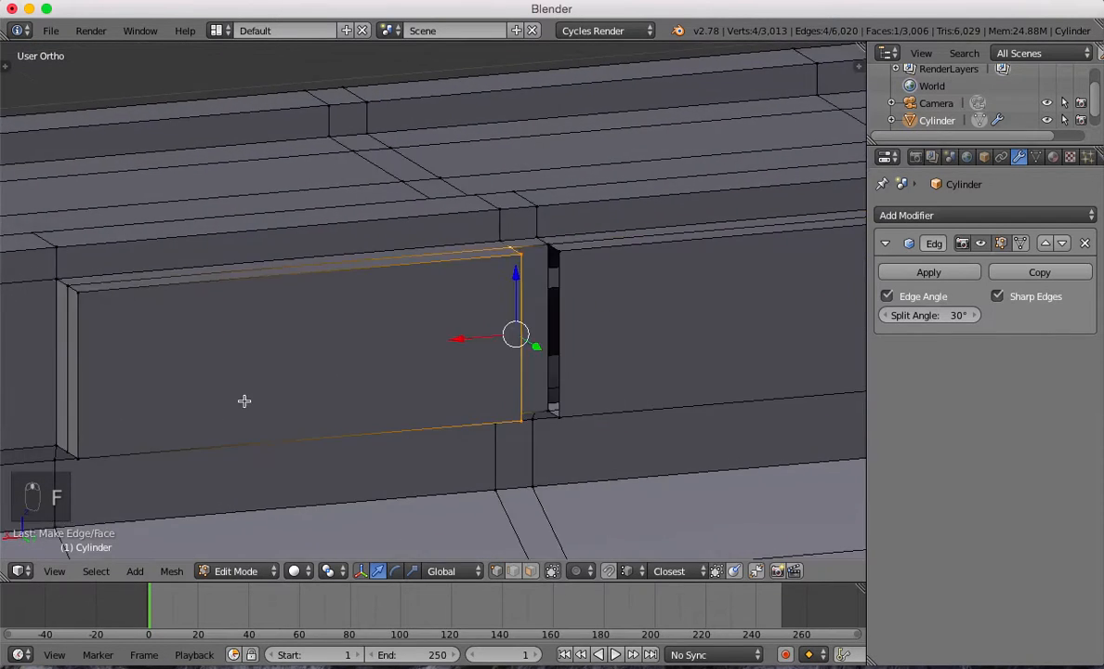
{"action": "right_click", "coordinate": [552, 409]}
{"action": "right_click", "coordinate": [545, 247], "text": "shift"}
{"action": "right_click", "coordinate": [564, 251], "text": "shift"}
{"action": "key", "text": "f"}
{"action": "middle_click_drag", "start_coordinate": [605, 330], "coordinate": [387, 392]}
{"action": "key", "text": "Tab"}
{"action": "key", "text": "Tab"}
Select the centre edge loops of both side panels and shift them slightly outward along Y to make the groove shallower.
{"action": "right_click", "coordinate": [385, 393]}
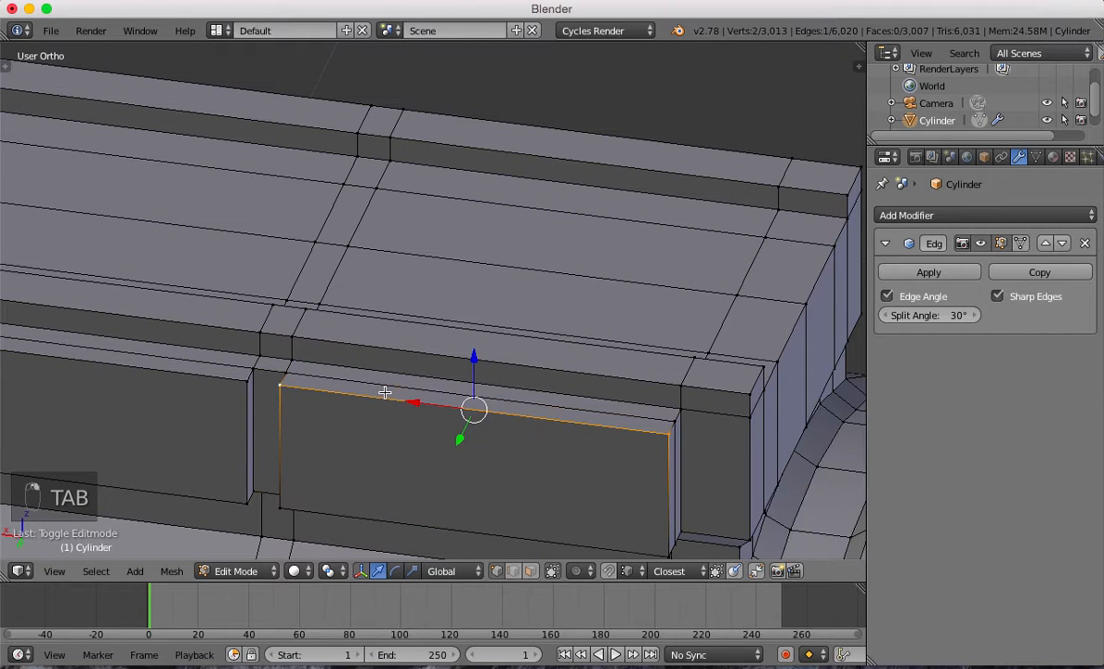
{"action": "right_click", "coordinate": [390, 387], "text": "alt"}
{"action": "right_click", "coordinate": [238, 368], "text": "alt+shift"}
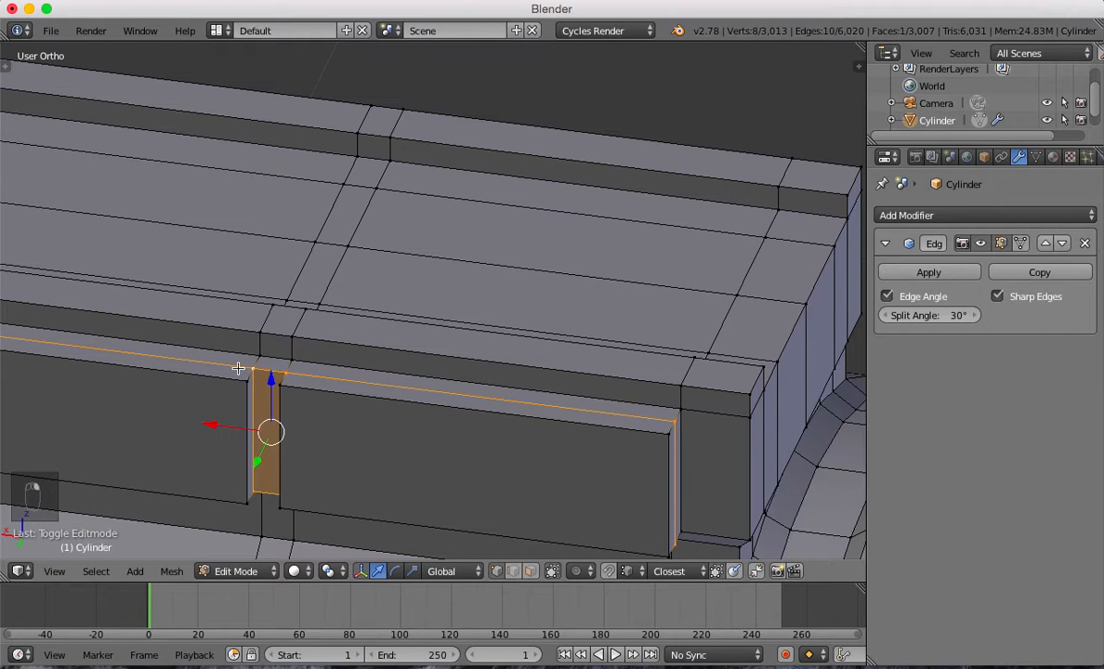
{"action": "key", "text": "z"}
{"action": "key", "text": "z"}
{"action": "left_click_drag", "start_coordinate": [257, 462], "coordinate": [258, 473]}
Examine the shaded side panels and the groove between them from several angles around the control box.
{"action": "key", "text": "Tab"}
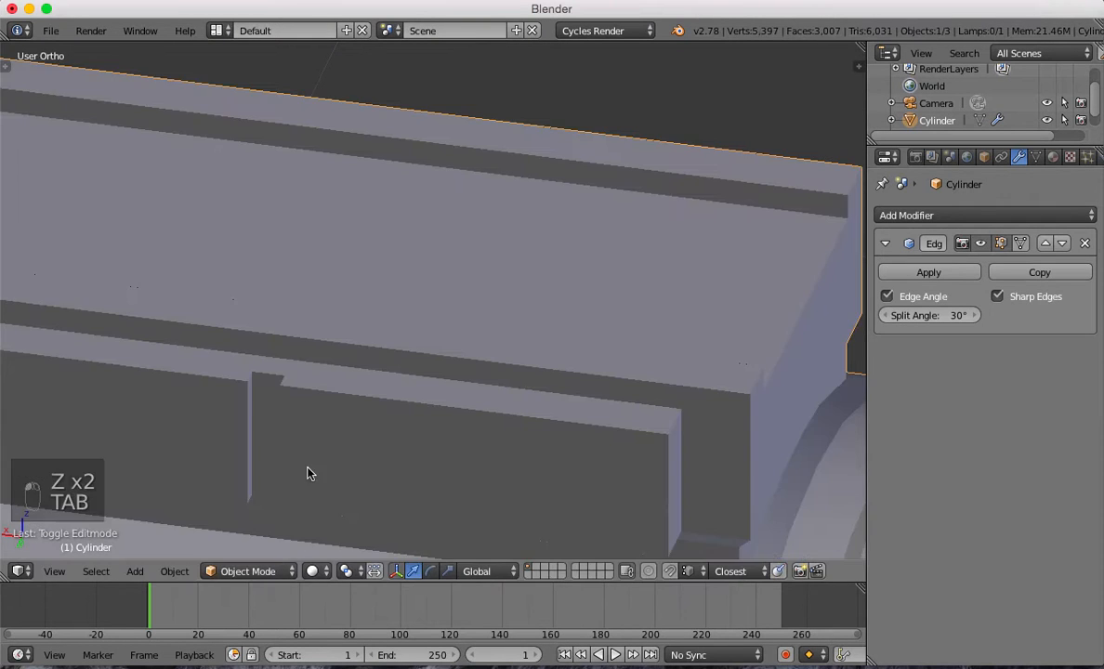
{"action": "scroll", "coordinate": [376, 474], "scroll_direction": "down", "scroll_amount": 3}
{"action": "middle_click_drag", "start_coordinate": [377, 461], "coordinate": [461, 443]}
{"action": "key", "text": "Tab"}
{"action": "scroll", "coordinate": [468, 432], "scroll_direction": "up", "scroll_amount": 3}
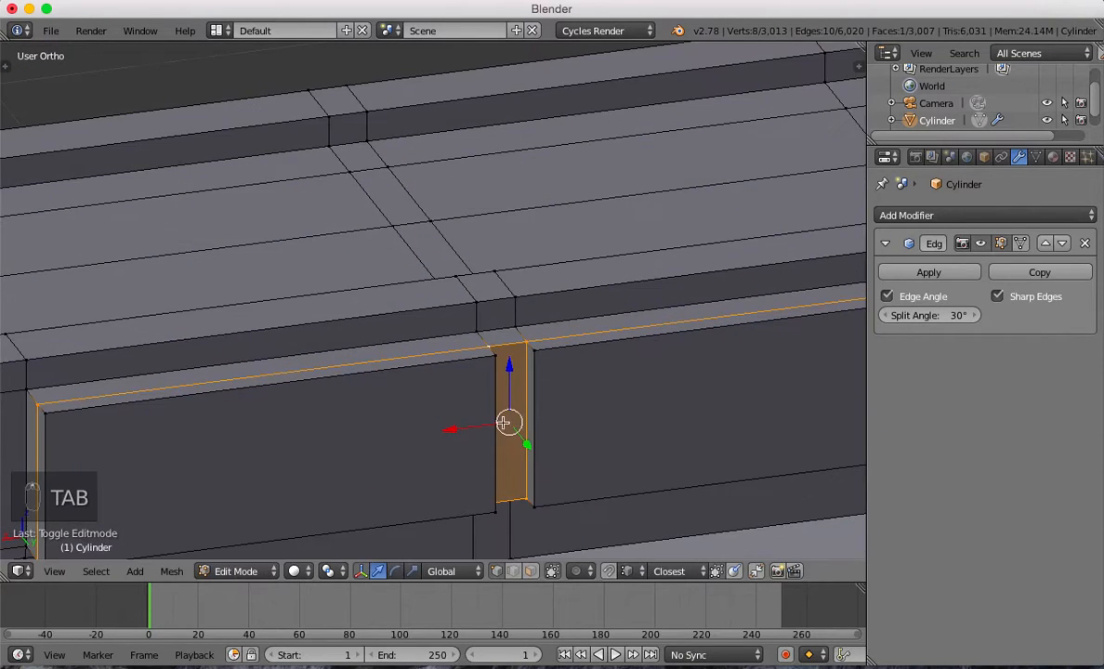
{"action": "scroll", "coordinate": [502, 398], "scroll_direction": "down", "scroll_amount": 2}
{"action": "key", "text": "Tab"}
{"action": "scroll", "coordinate": [506, 398], "scroll_direction": "down", "scroll_amount": 3}
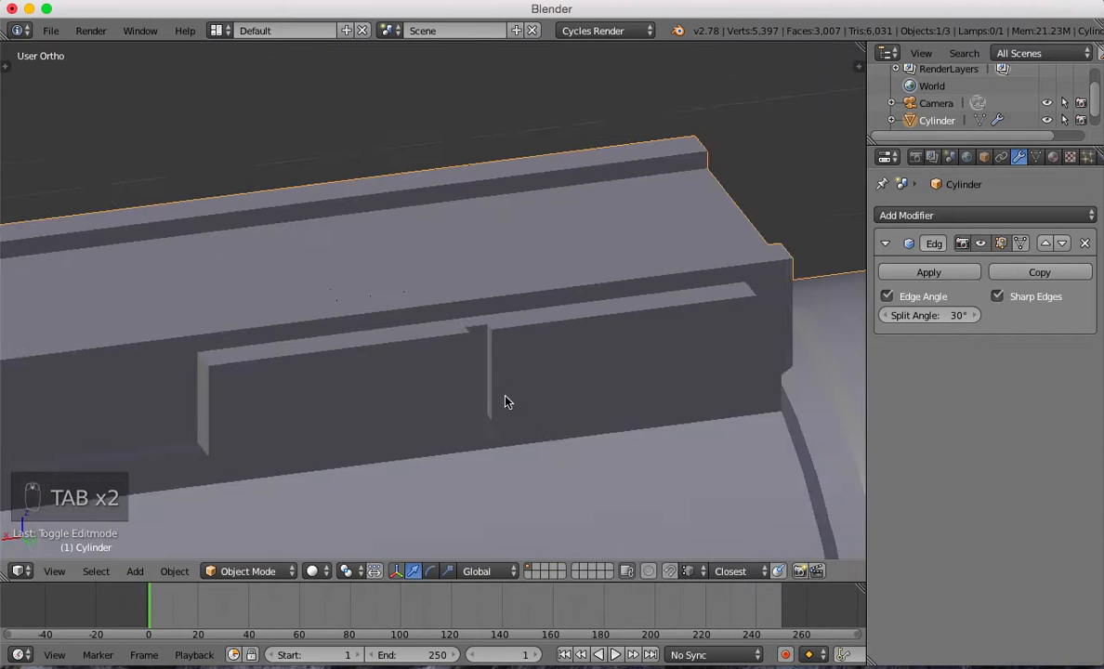
{"action": "middle_click_drag", "start_coordinate": [505, 401], "coordinate": [508, 380]}
{"action": "scroll", "coordinate": [509, 380], "scroll_direction": "down", "scroll_amount": 4}
{"action": "middle_click_drag", "start_coordinate": [204, 341], "coordinate": [328, 341]}
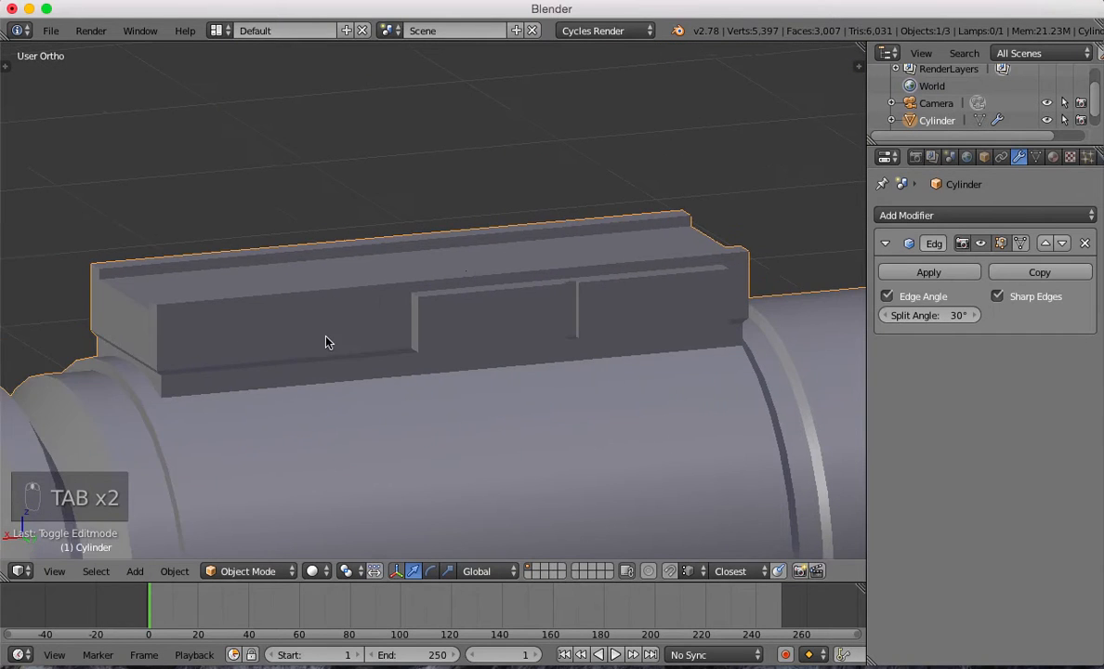
In front view Edit Mode, add a centred crosswise loop cut between the control box's middle cut and its ribbed-grip end.
{"action": "key", "text": "Tab"}
{"action": "key", "text": "KP_3"}
{"action": "key", "text": "KP_1"}
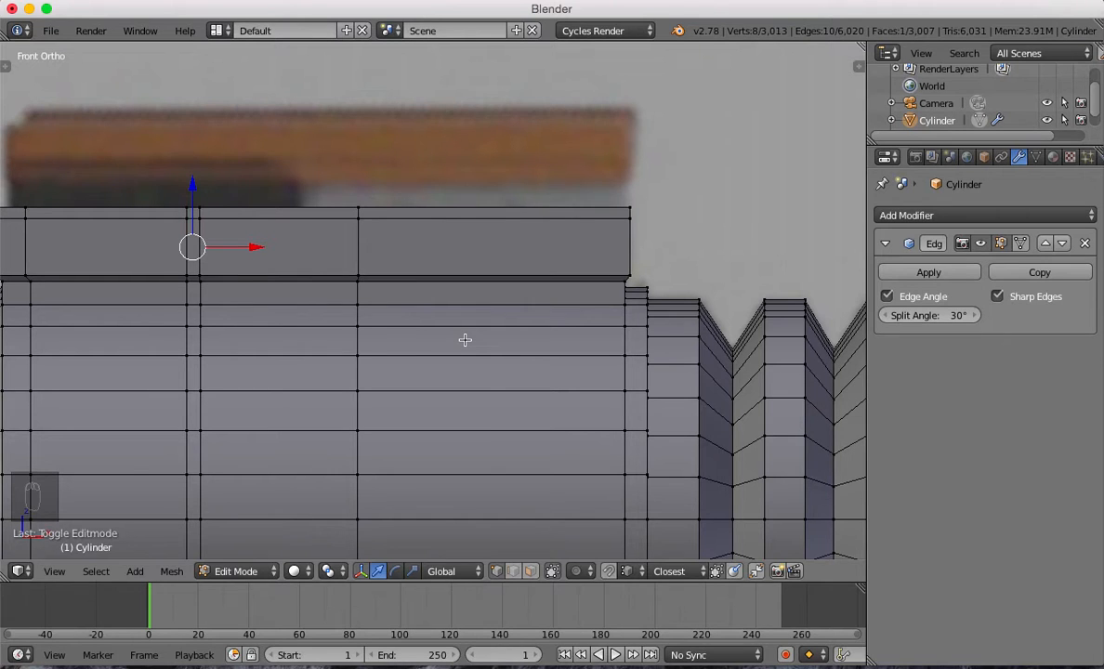
{"action": "key", "text": "ctrl+r"}
{"action": "left_click", "coordinate": [464, 340]}
{"action": "right_click", "coordinate": [465, 341]}
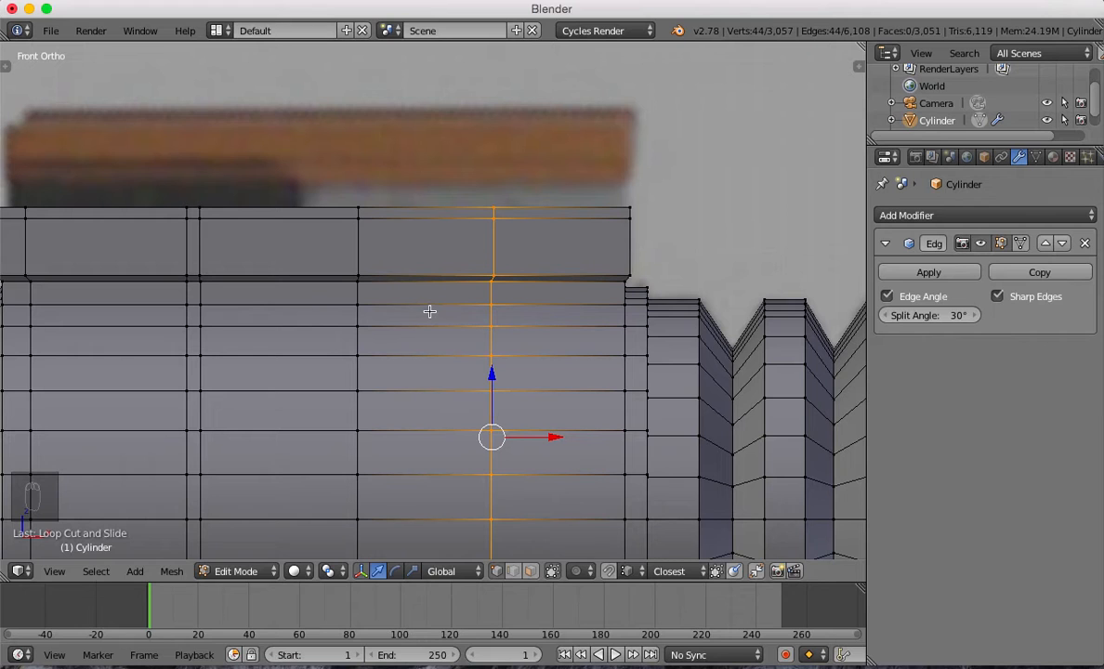
Add two crosswise loop cuts in the section between the control box's middle cut and the new centre cut, spreading them 1.3 along X.
{"action": "key", "text": "ctrl+r"}
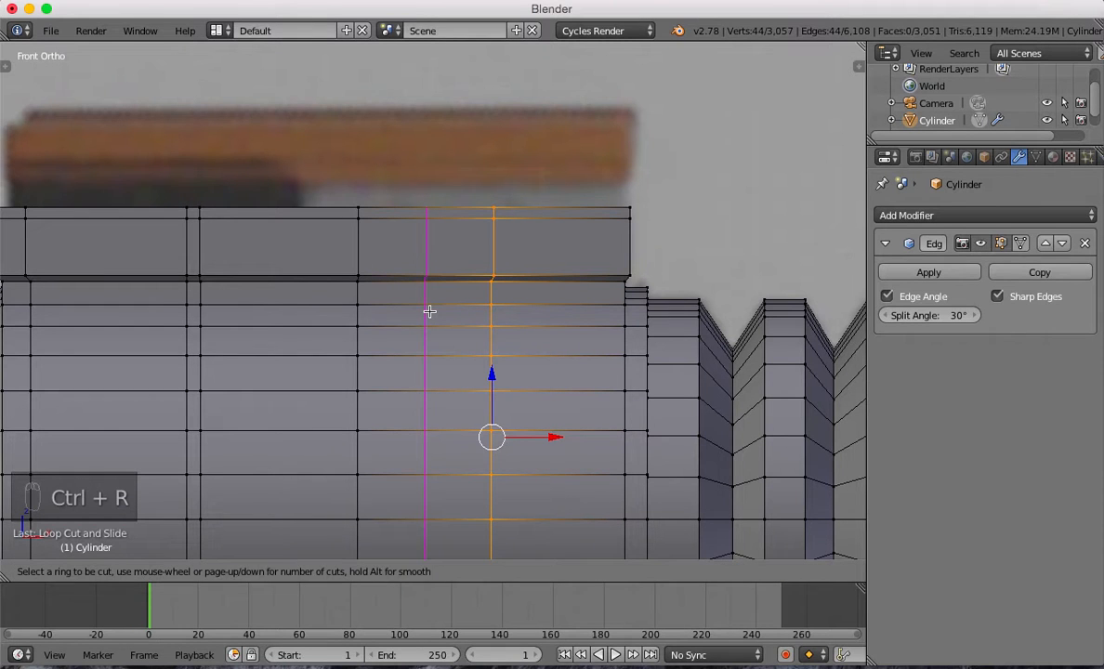
{"action": "scroll", "coordinate": [430, 311], "scroll_direction": "up", "scroll_amount": 1}
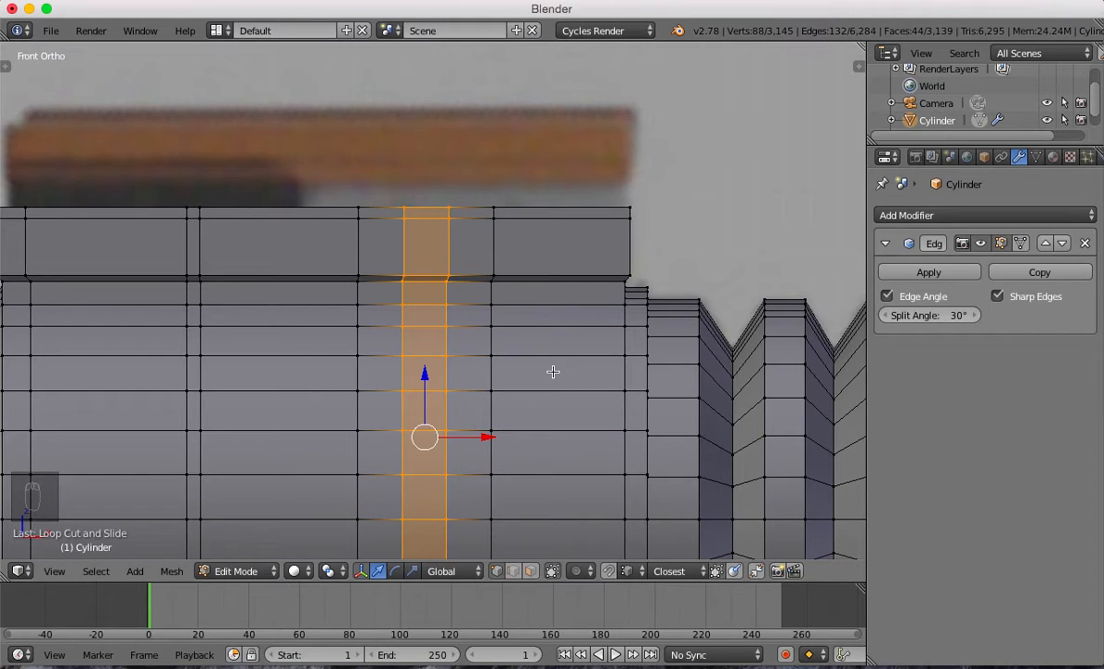
{"action": "key", "text": "s"}
{"action": "key", "text": "x"}
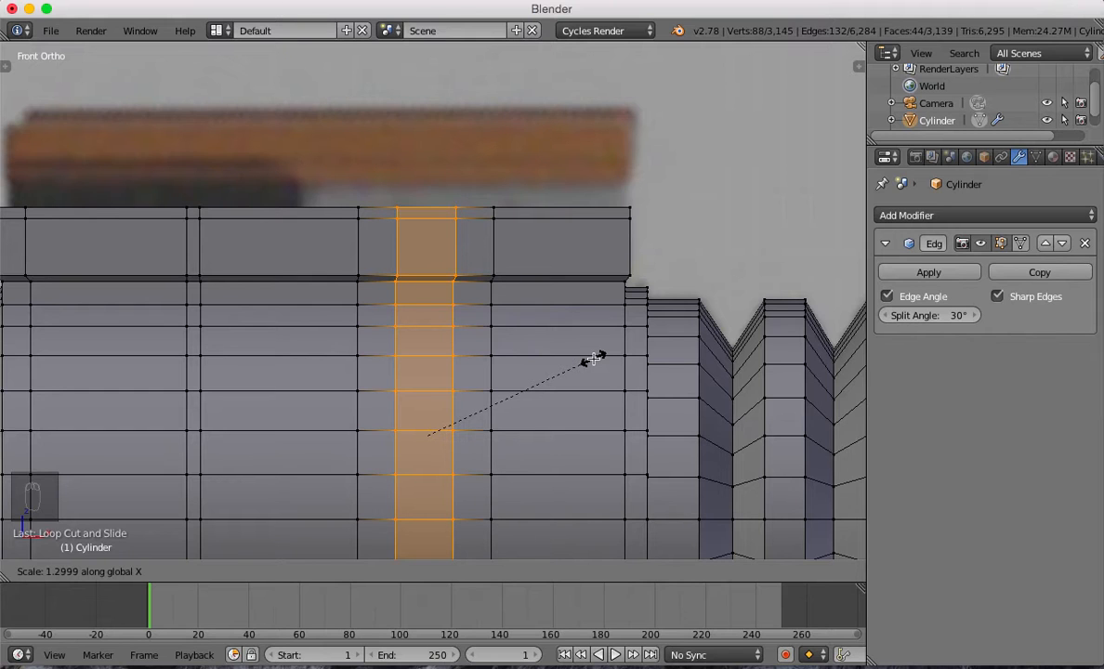
{"action": "type", "text": "1.3"}
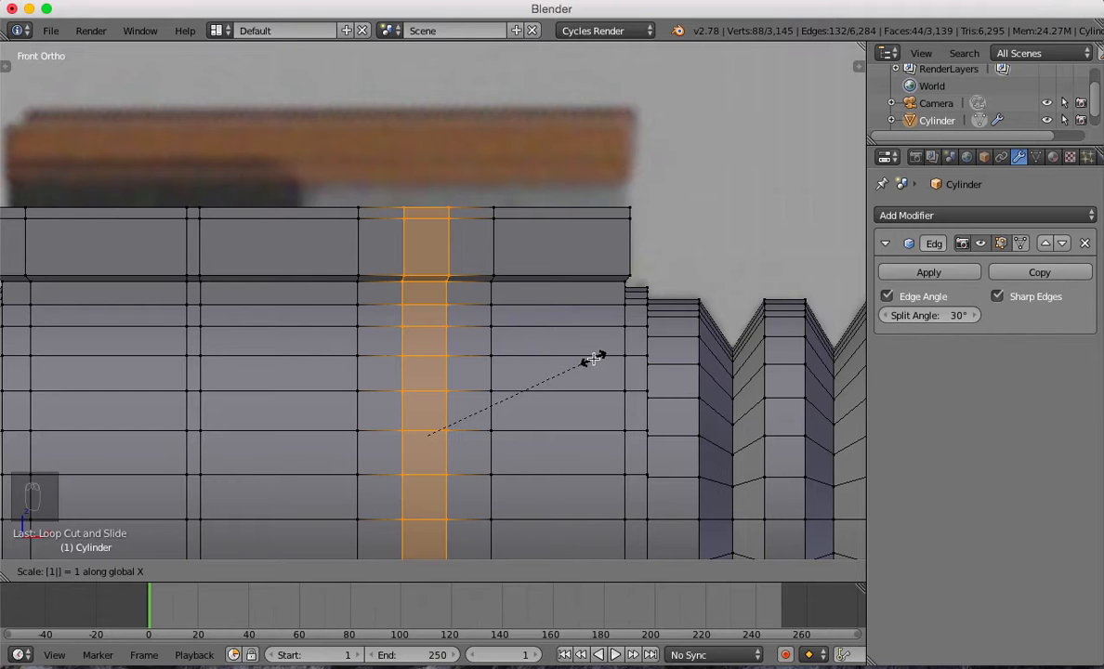
{"action": "key", "text": "Return"}
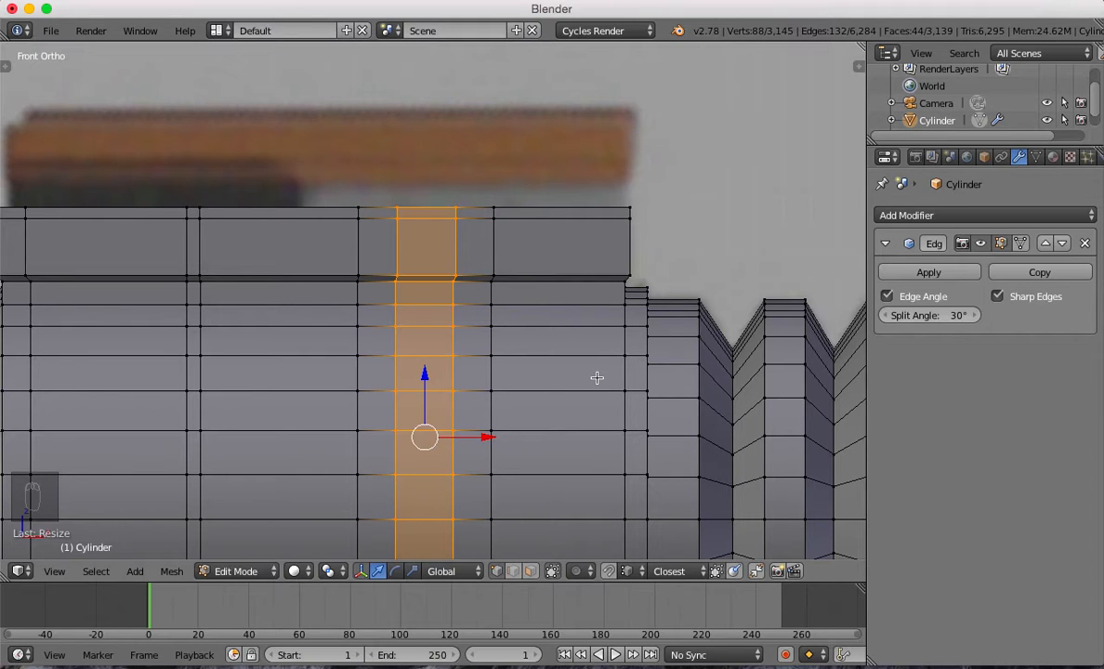
Add two crosswise loop cuts in the section nearest the ribbed grip and scale their spacing by 1.3 along X.
{"action": "key", "text": "ctrl+r"}
{"action": "scroll", "coordinate": [596, 377], "scroll_direction": "up", "scroll_amount": 1}
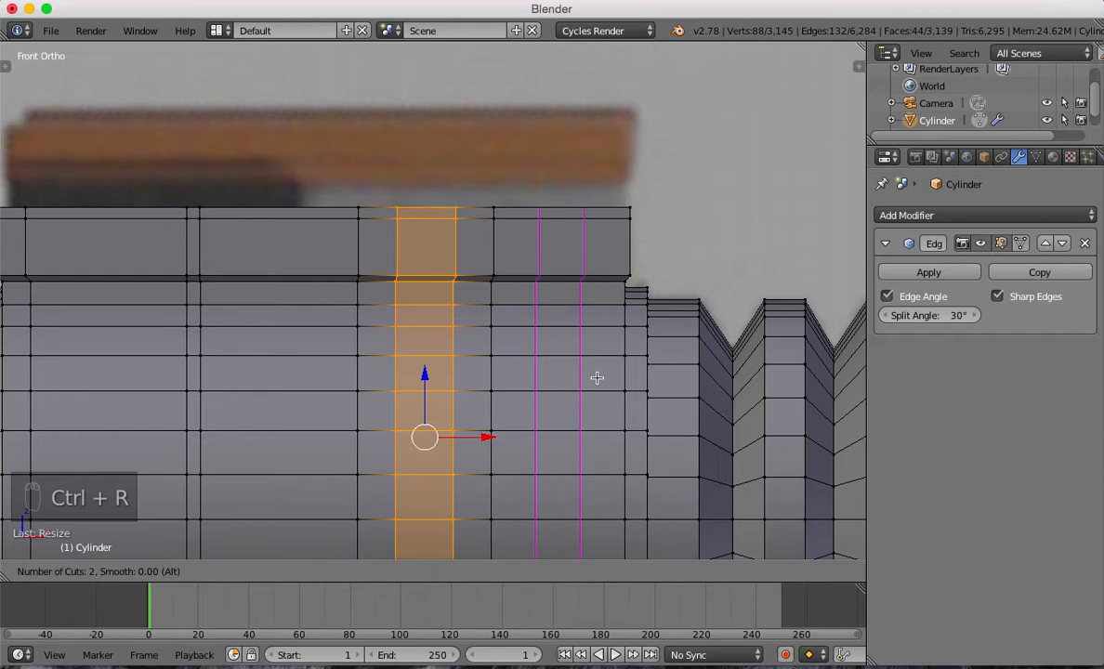
{"action": "left_click", "coordinate": [597, 378]}
{"action": "right_click", "coordinate": [597, 378]}
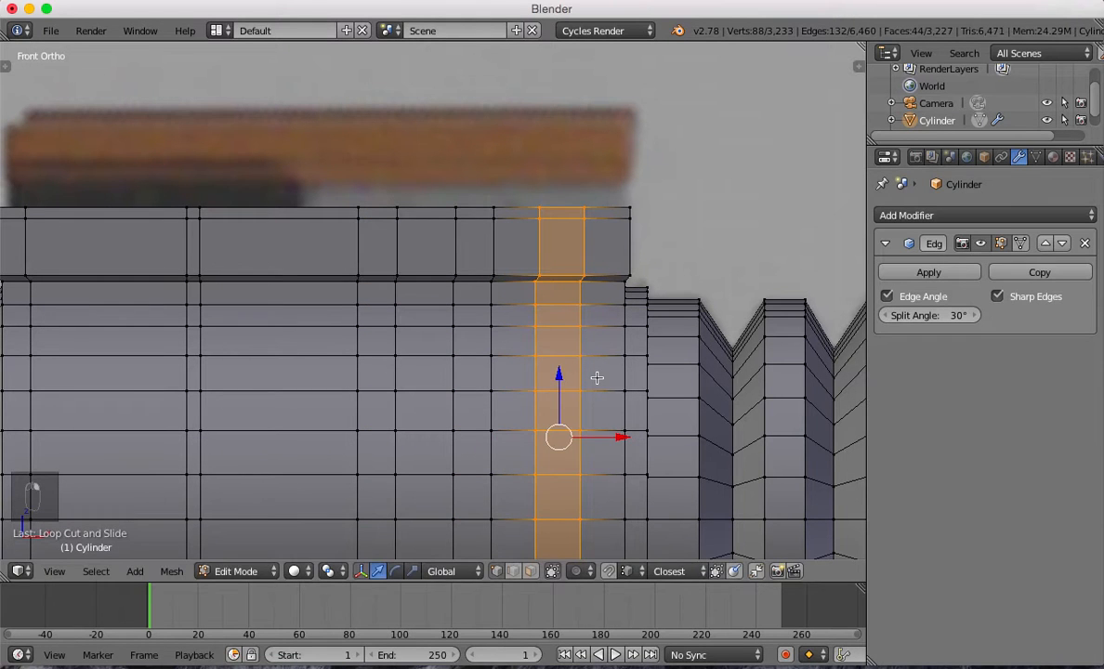
{"action": "key", "text": "s"}
{"action": "type", "text": "x1.3"}
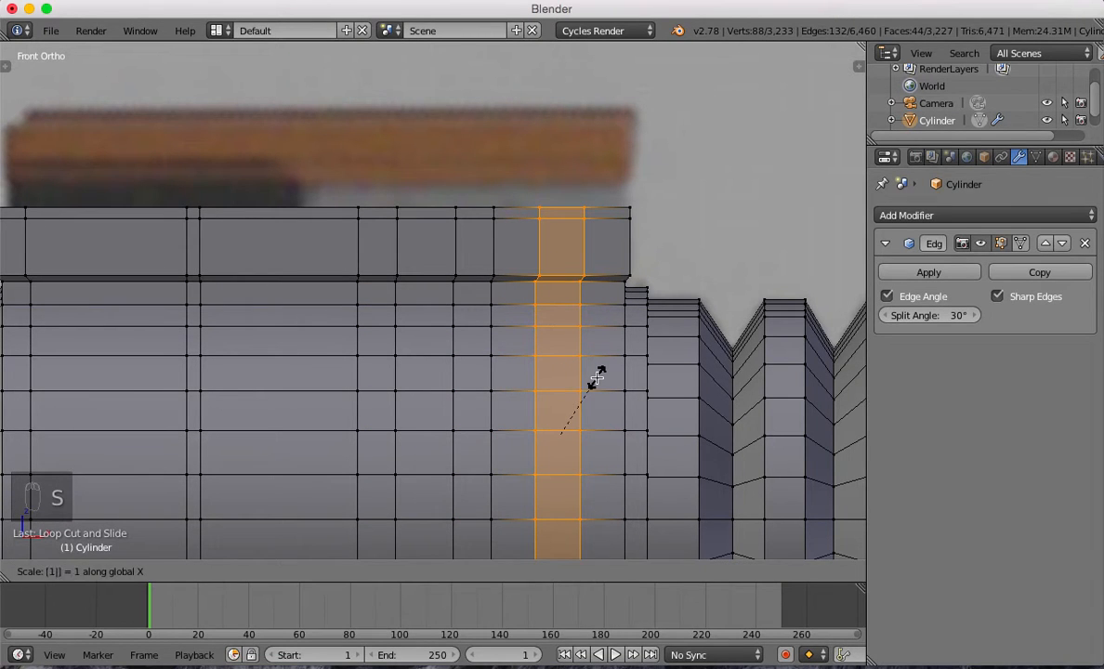
{"action": "key", "text": "Return"}
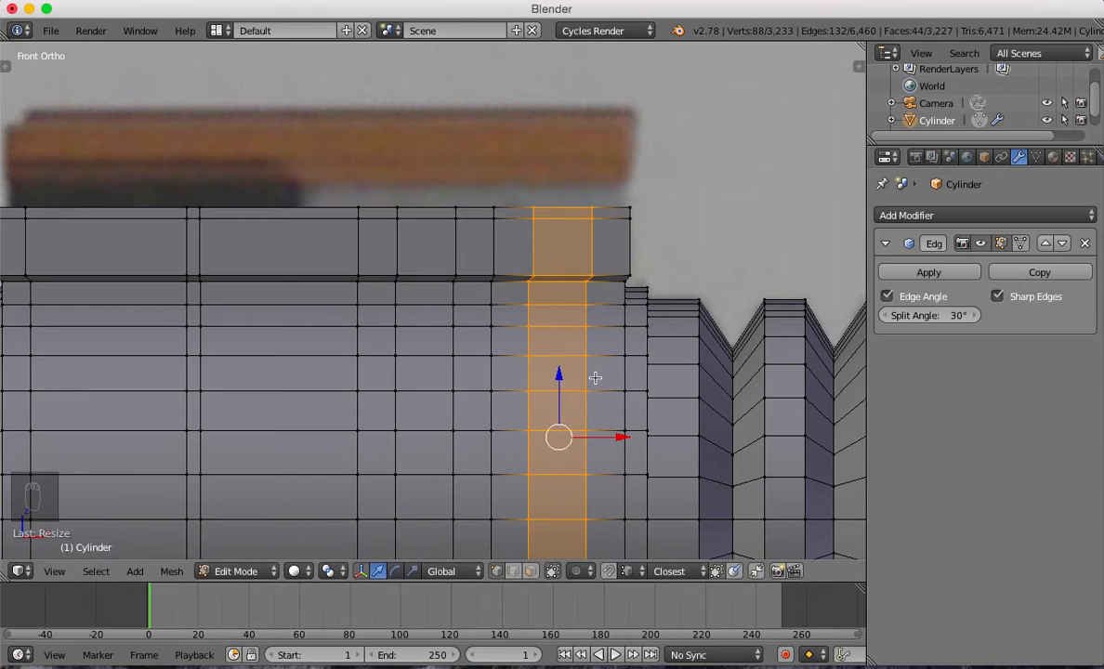
Select the two square faces on the control box's side wall near the grip and set the pivot point to Individual Origins.
{"action": "middle_click_drag", "start_coordinate": [593, 345], "coordinate": [227, 367]}
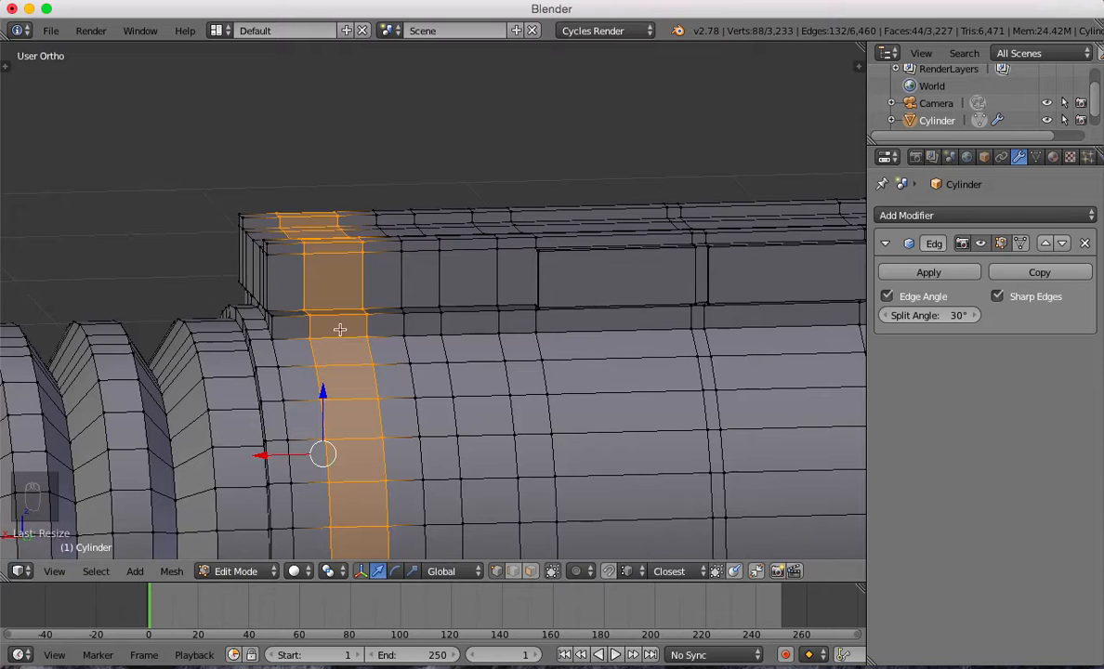
{"action": "left_click", "coordinate": [532, 572]}
{"action": "left_click", "coordinate": [321, 270]}
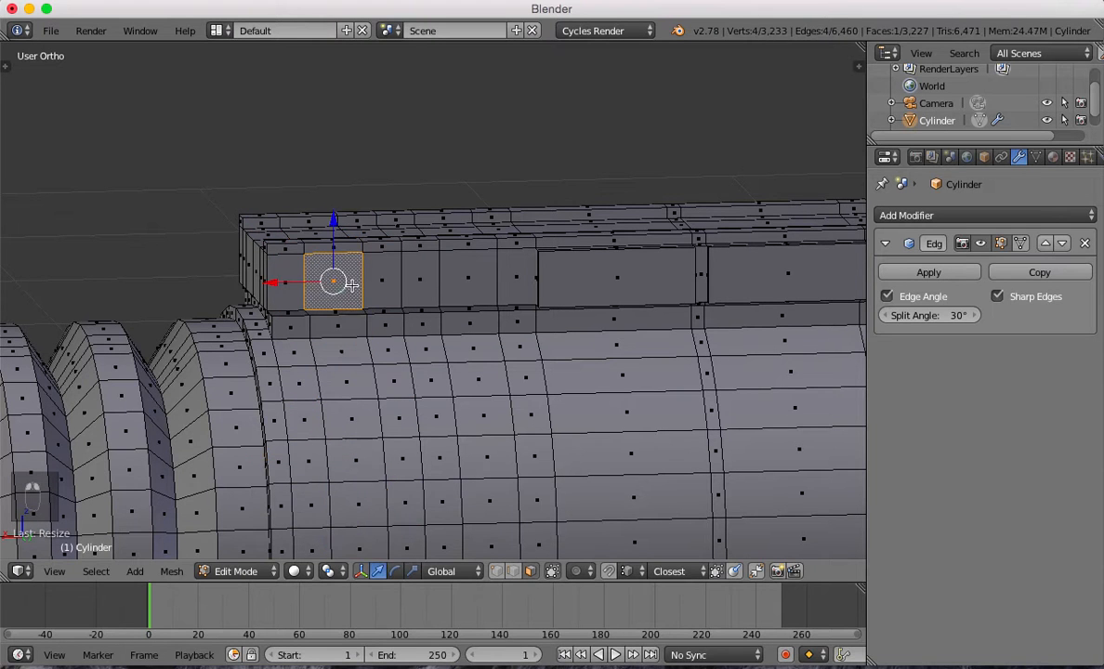
{"action": "left_click", "coordinate": [451, 282], "text": "shift"}
{"action": "middle_click_drag", "start_coordinate": [451, 284], "coordinate": [476, 306]}
{"action": "scroll", "coordinate": [491, 318], "scroll_direction": "up", "scroll_amount": 3}
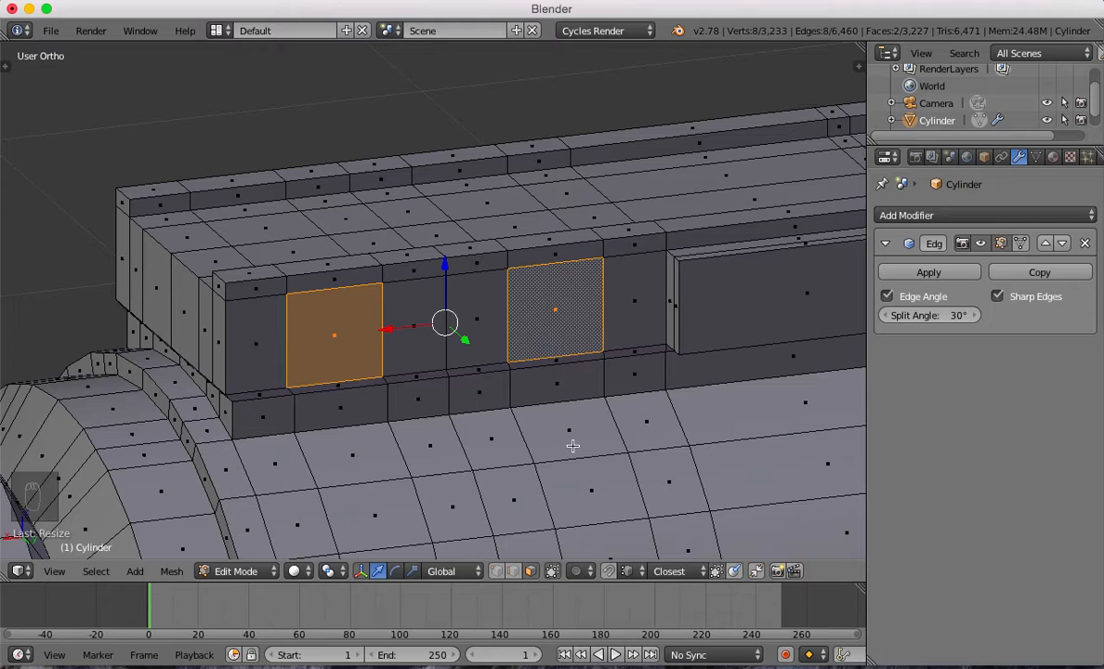
{"action": "left_click", "coordinate": [328, 571]}
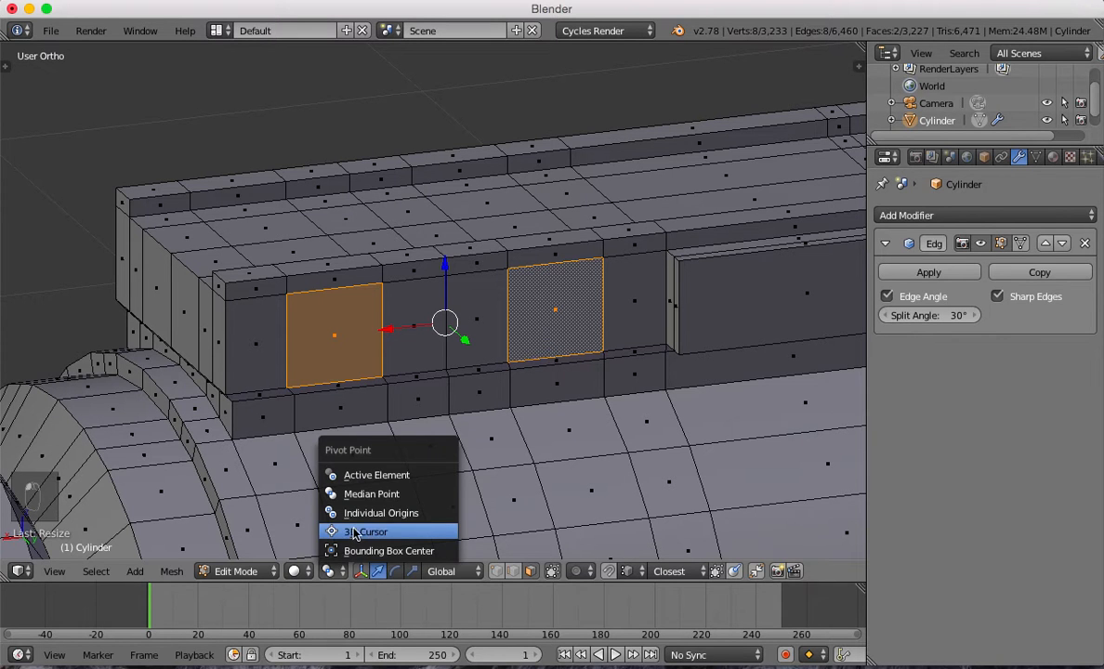
{"action": "left_click", "coordinate": [352, 517]}
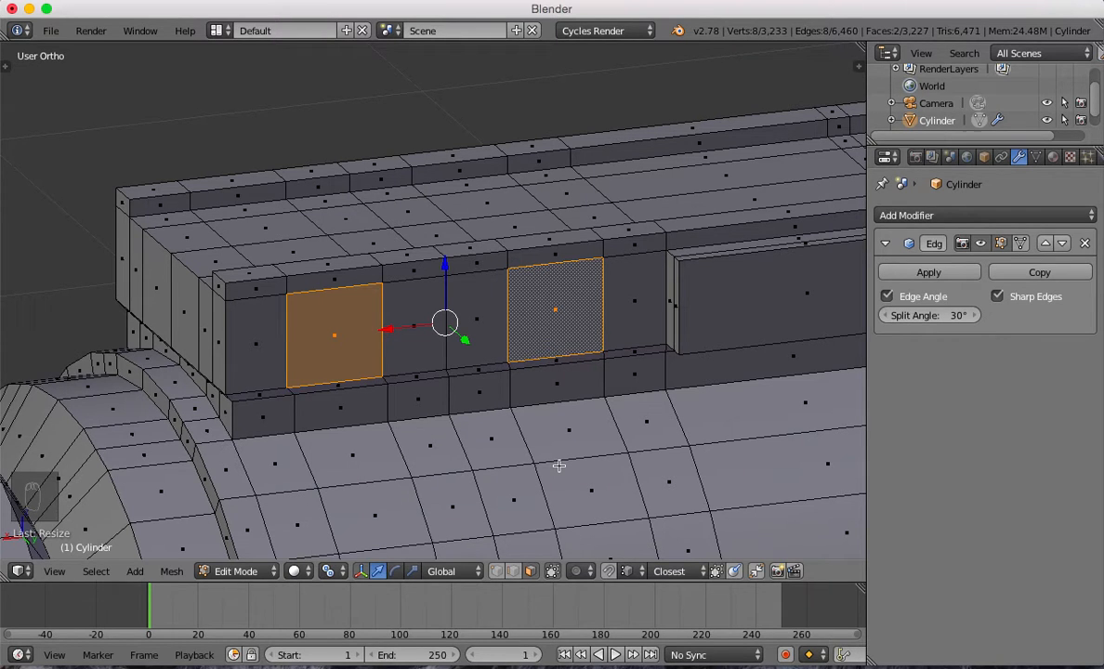
Try an inward scaled extrusion of the two selected square side faces, then undo it.
{"action": "key", "text": "e"}
{"action": "key", "text": "s"}
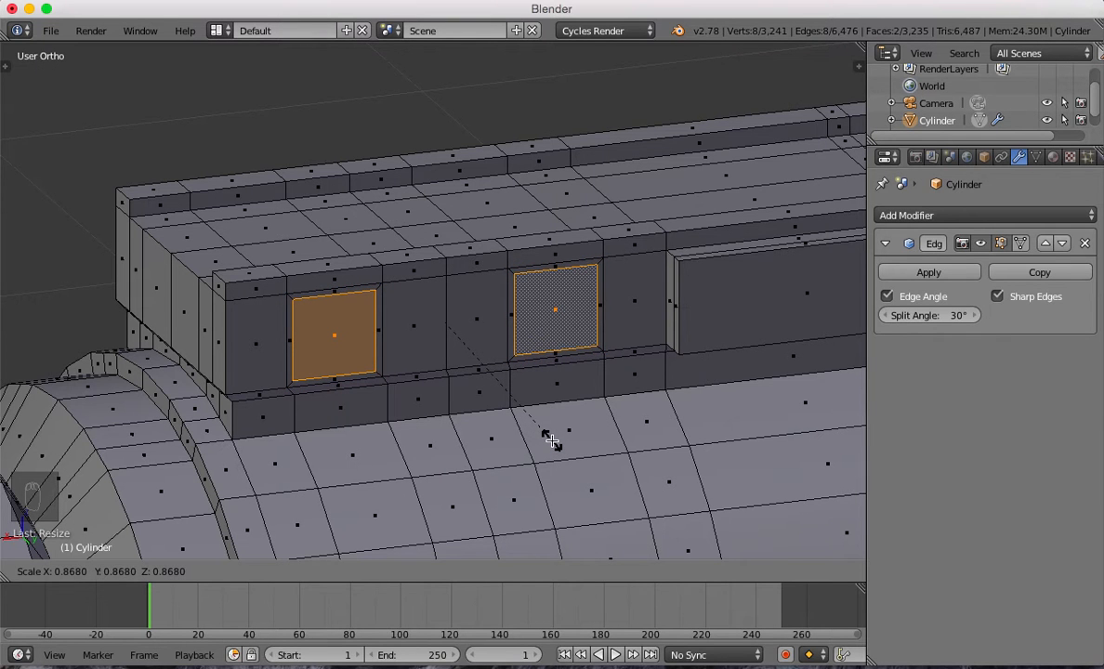
{"action": "left_click", "coordinate": [553, 442]}
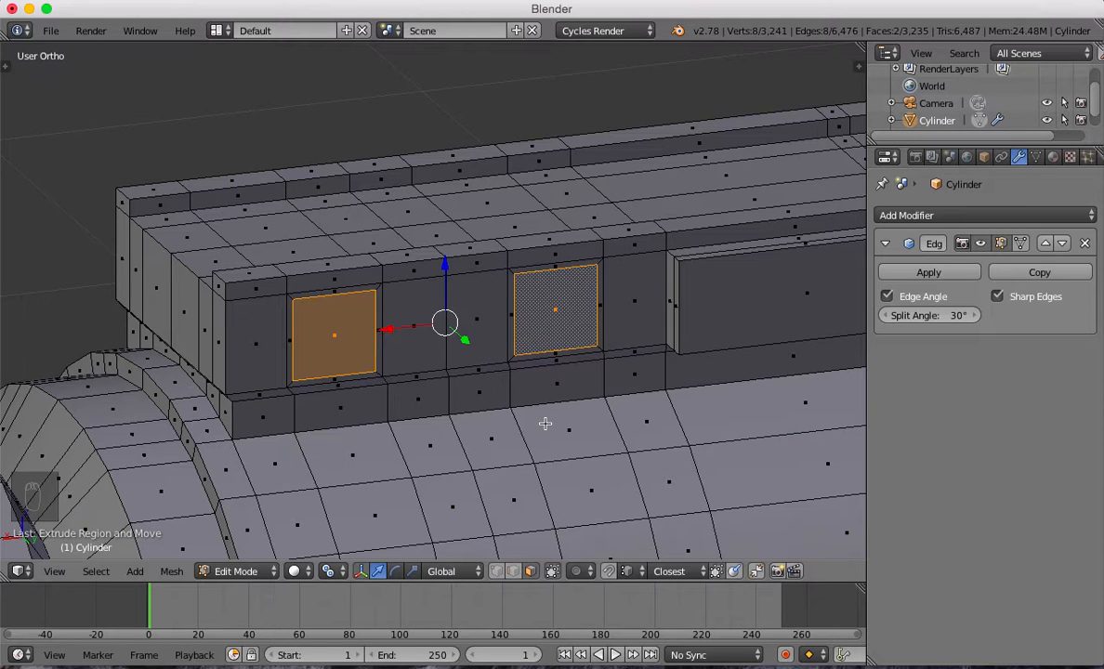
{"action": "key", "text": "super+z"}
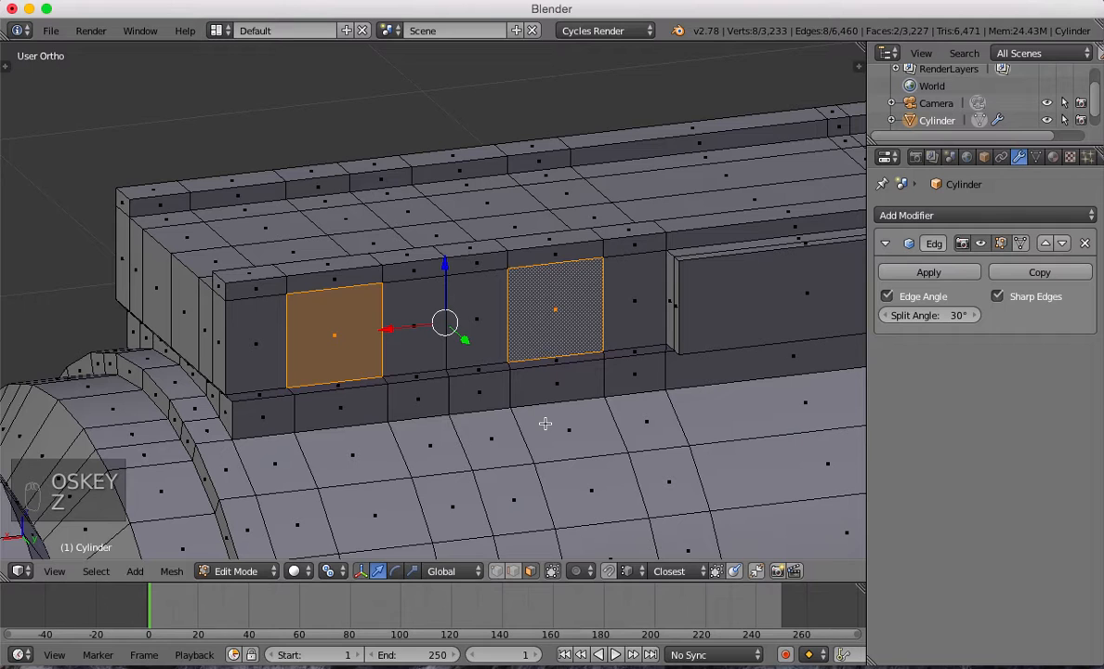
Extrude the two square side faces outward along Y into raised blocks about level with the neighbouring panels.
{"action": "middle_click_drag", "start_coordinate": [545, 443], "coordinate": [521, 359]}
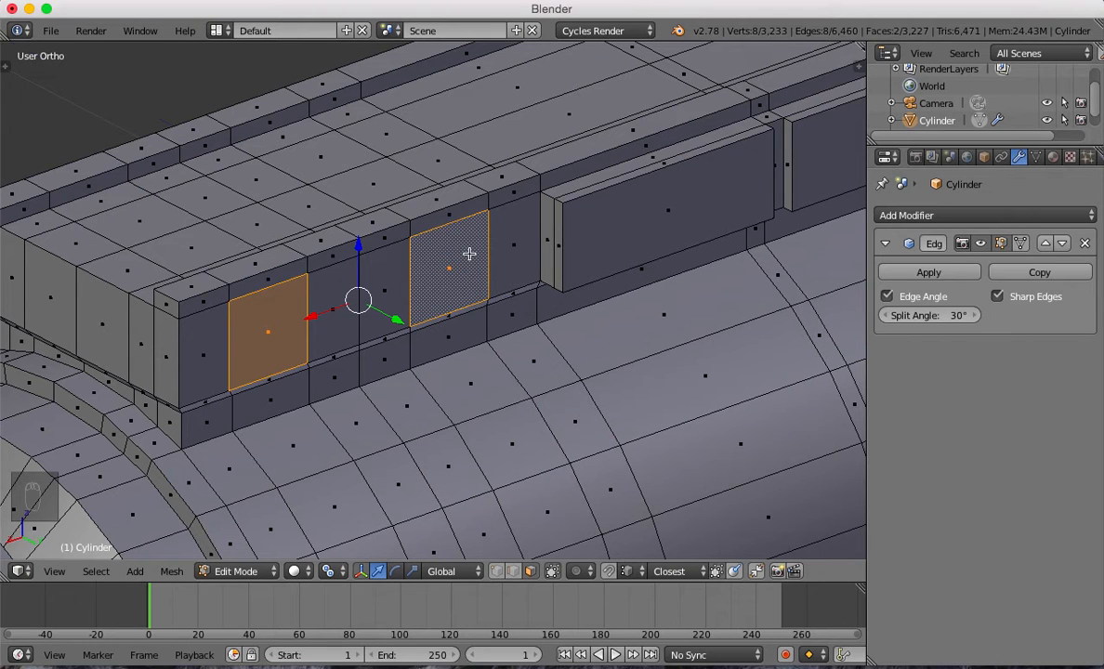
{"action": "key", "text": "e"}
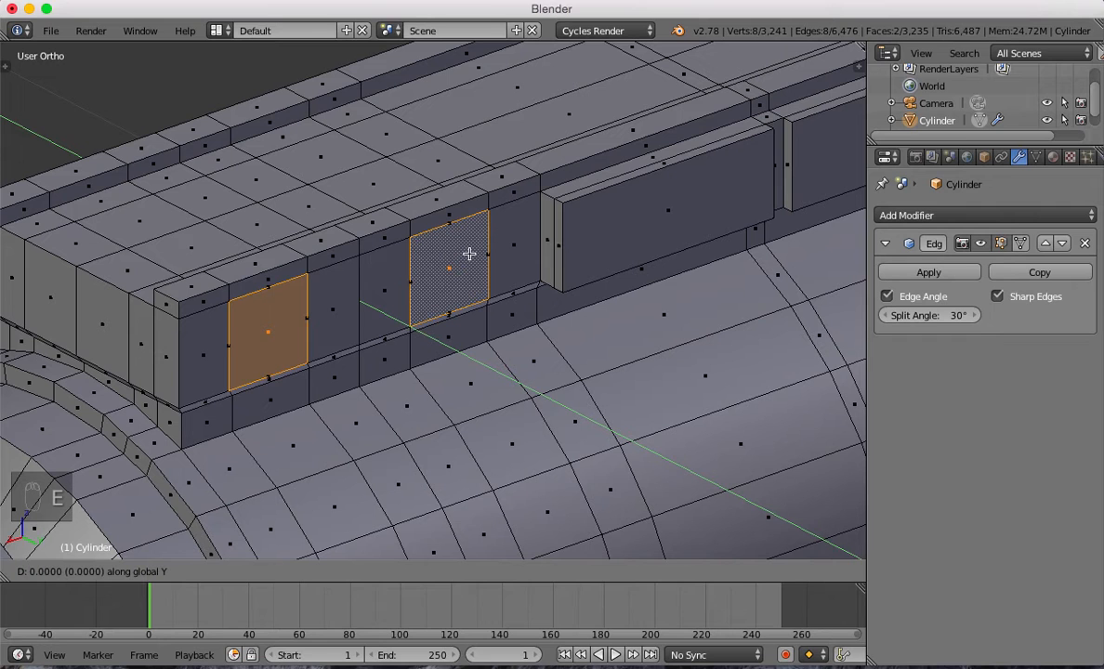
{"action": "left_click", "coordinate": [564, 210]}
{"action": "middle_click_drag", "start_coordinate": [565, 209], "coordinate": [551, 236]}
{"action": "scroll", "coordinate": [551, 237], "scroll_direction": "down", "scroll_amount": 3}
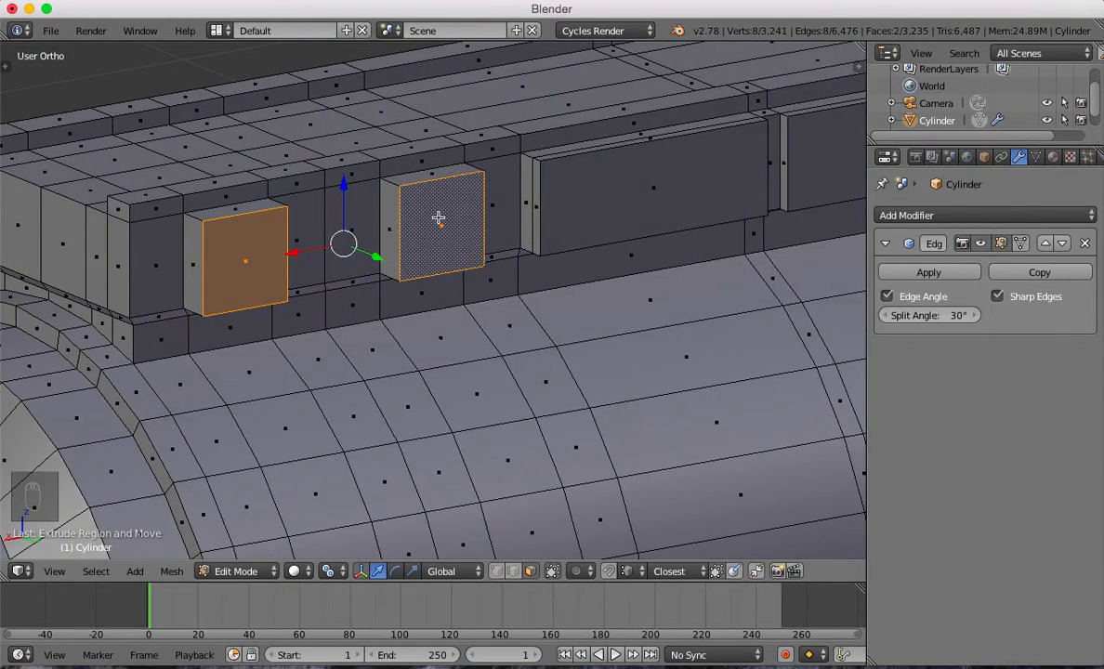
{"action": "middle_click_drag", "start_coordinate": [407, 203], "coordinate": [447, 241]}
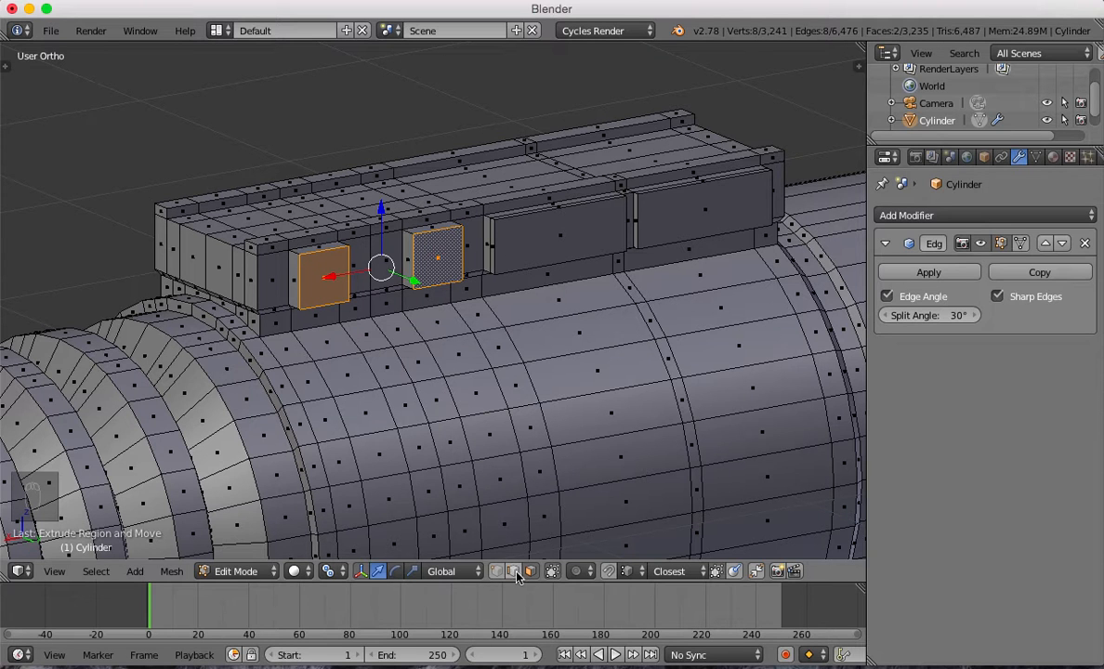
Select the outer end faces of the two raised blocks and scale them to 0 along Z to form opposing arrow points.
{"action": "right_click", "coordinate": [293, 271]}
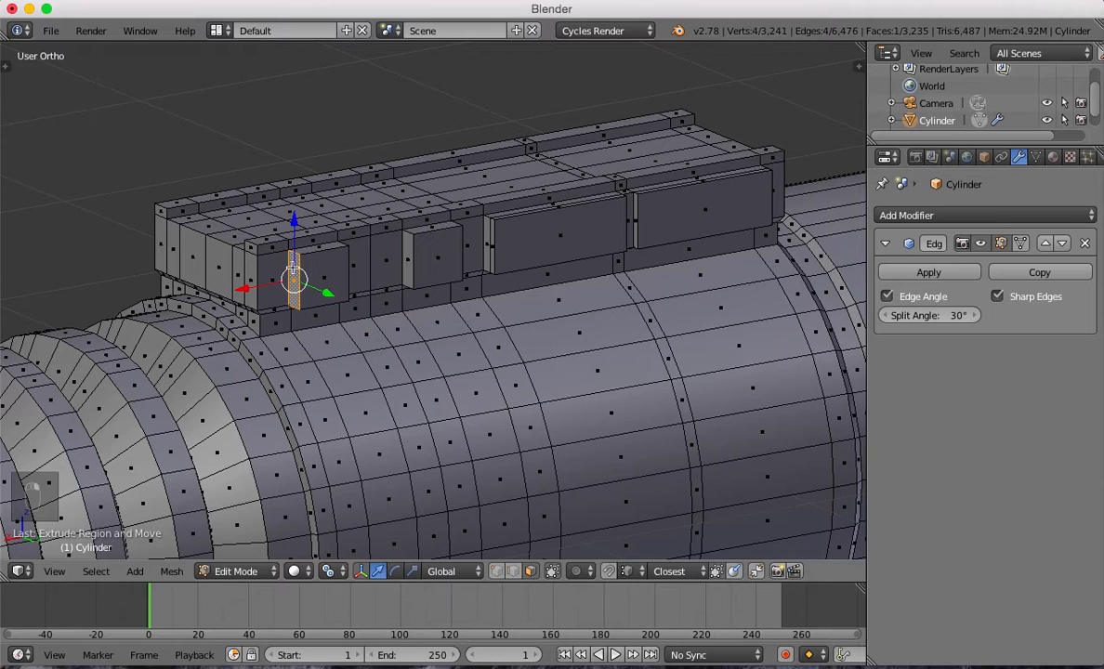
{"action": "middle_click_drag", "start_coordinate": [434, 279], "coordinate": [394, 242]}
{"action": "right_click", "coordinate": [325, 240], "text": "shift"}
{"action": "key", "text": "s"}
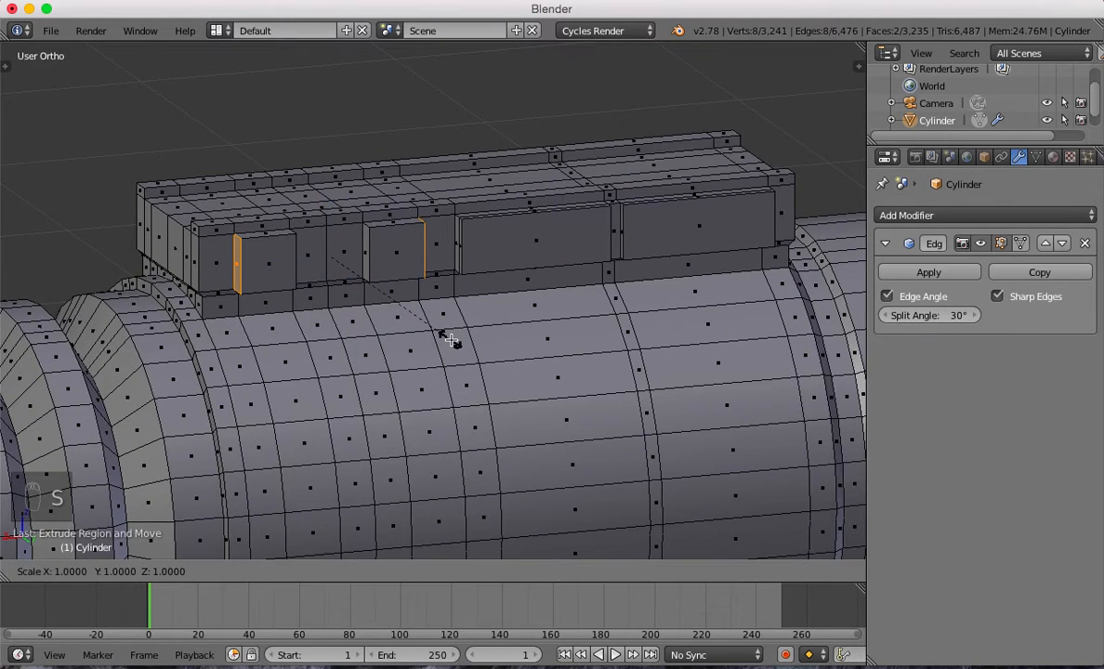
{"action": "key", "text": "z"}
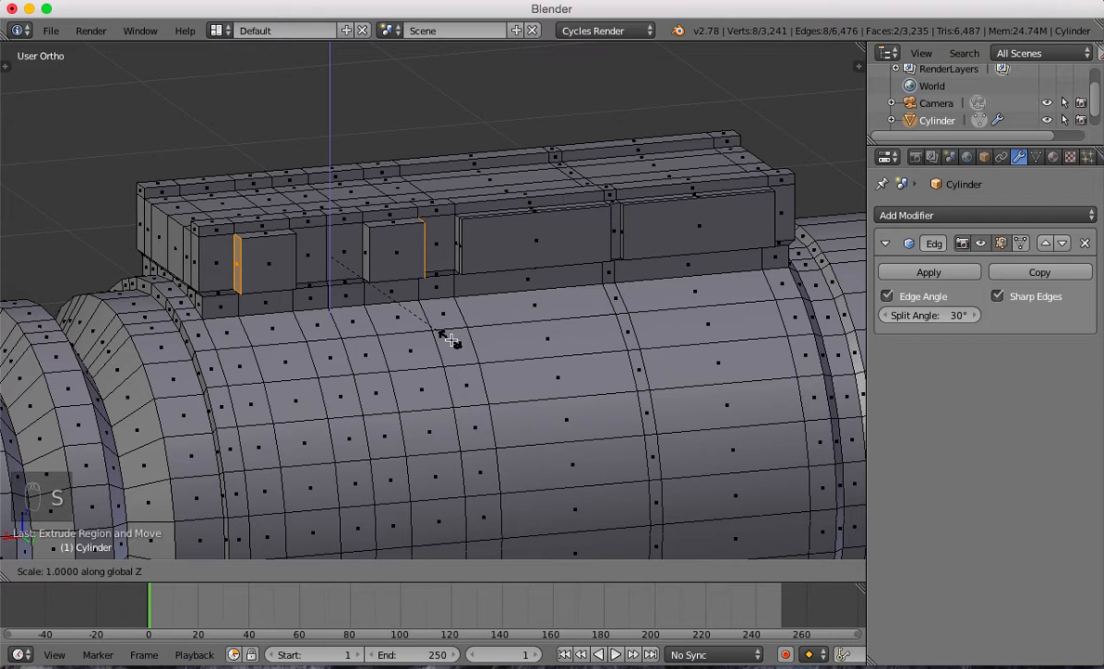
{"action": "type", "text": "0"}
{"action": "left_click", "coordinate": [451, 340]}
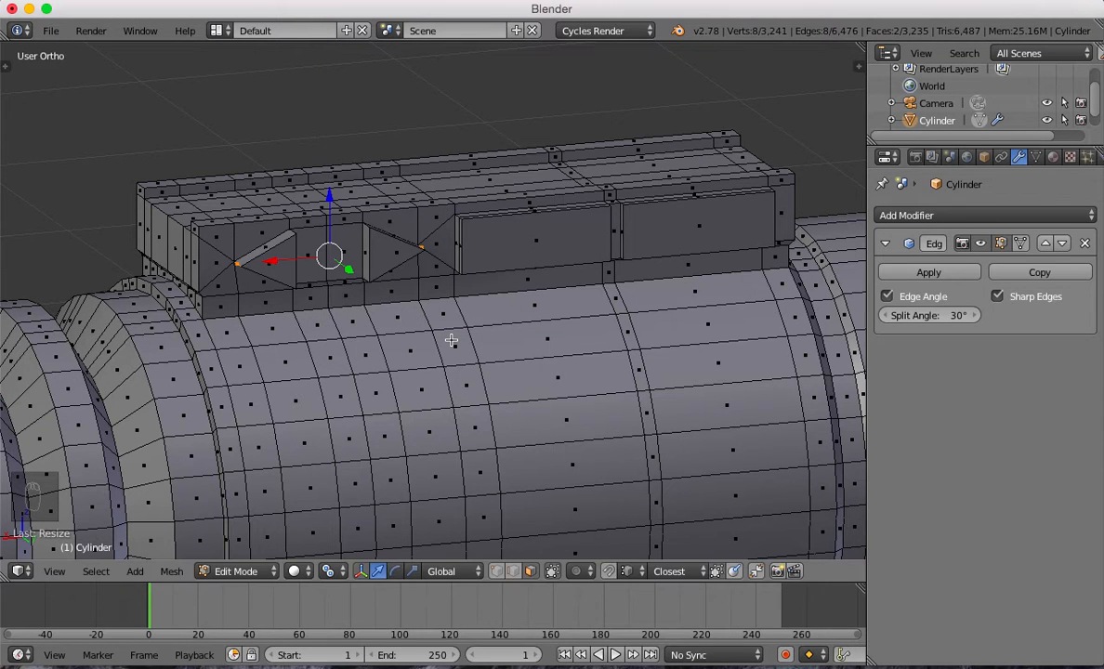
Select the whole mesh, remove doubled vertices, and inspect the arrow-shaped blocks close up in Object Mode.
{"action": "middle_click_drag", "start_coordinate": [423, 323], "coordinate": [370, 335]}
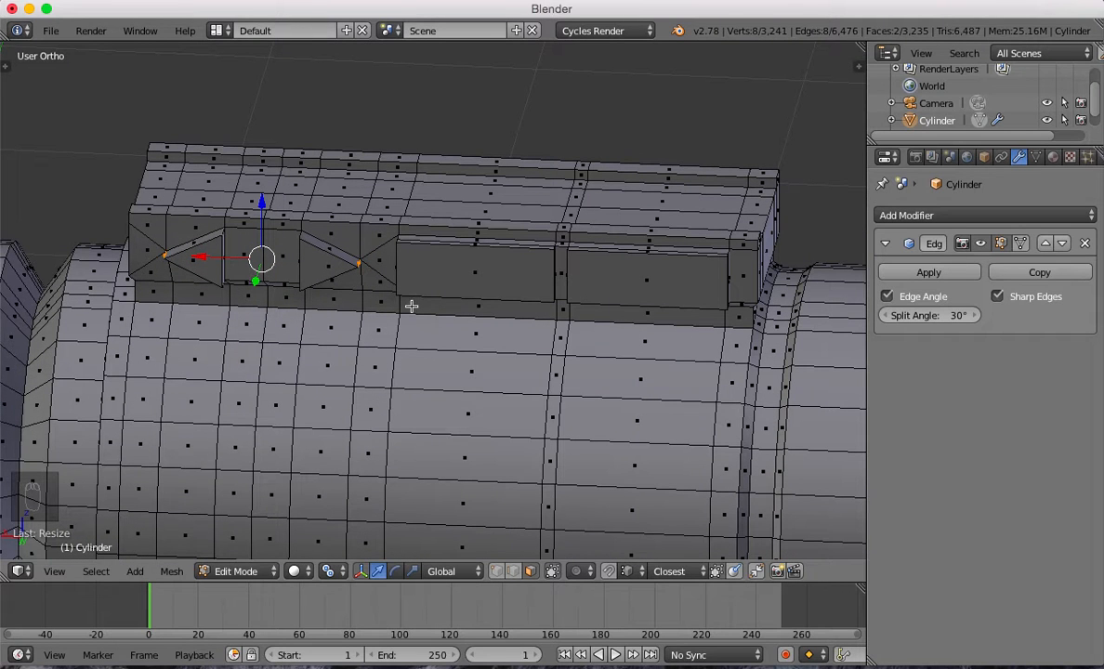
{"action": "key", "text": "a"}
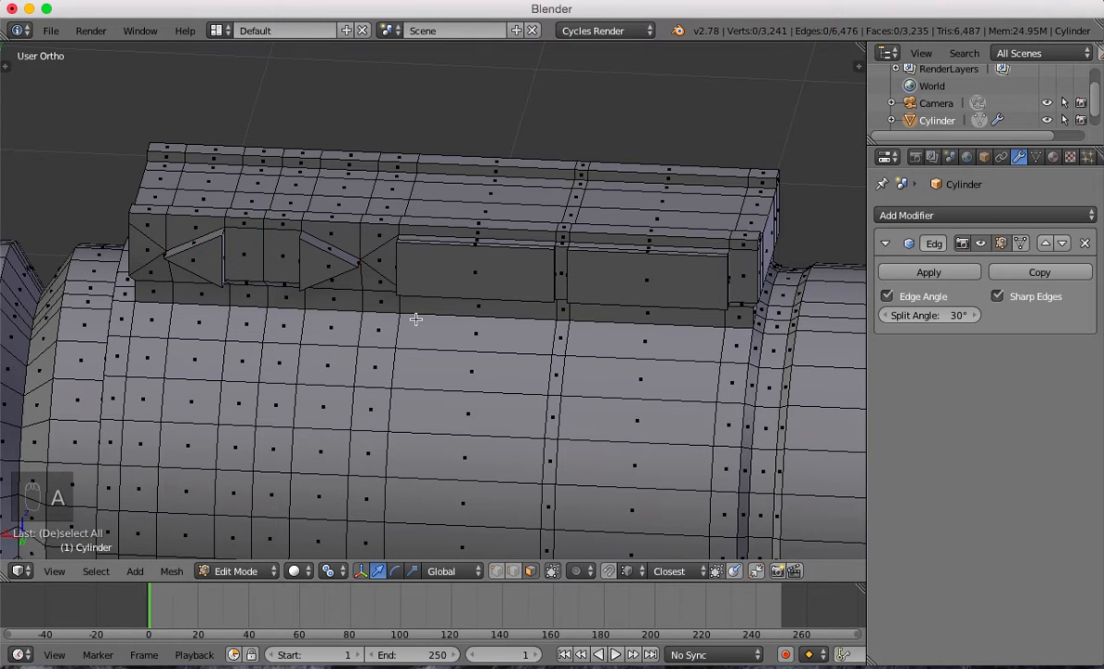
{"action": "key", "text": "a"}
{"action": "key", "text": "w"}
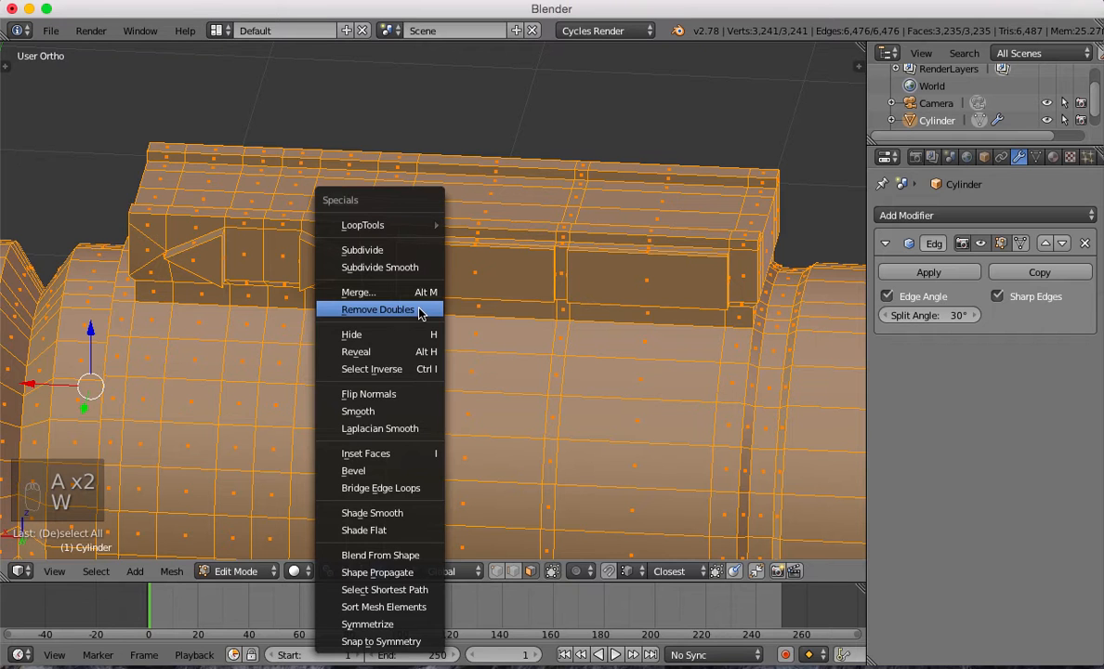
{"action": "left_click", "coordinate": [409, 310]}
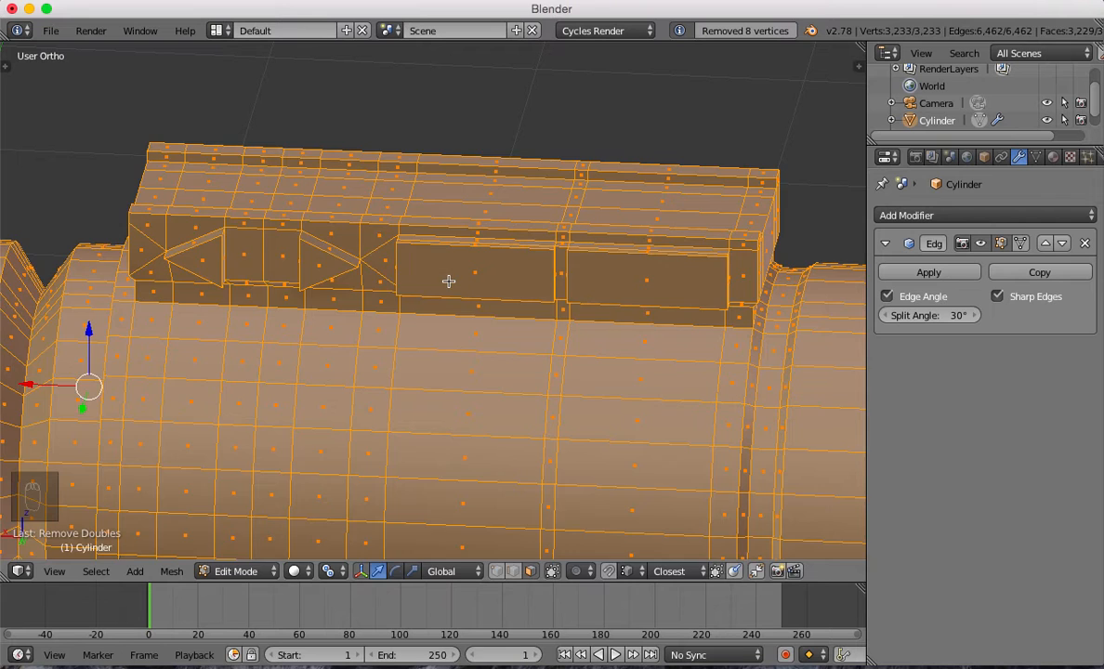
{"action": "key", "text": "Tab"}
{"action": "middle_click_drag", "start_coordinate": [428, 288], "coordinate": [443, 227]}
{"action": "scroll", "coordinate": [432, 254], "scroll_direction": "up", "scroll_amount": 5}
{"action": "key", "text": "Tab"}
{"action": "middle_click_drag", "start_coordinate": [280, 180], "coordinate": [286, 188]}
{"action": "key", "text": "Tab"}
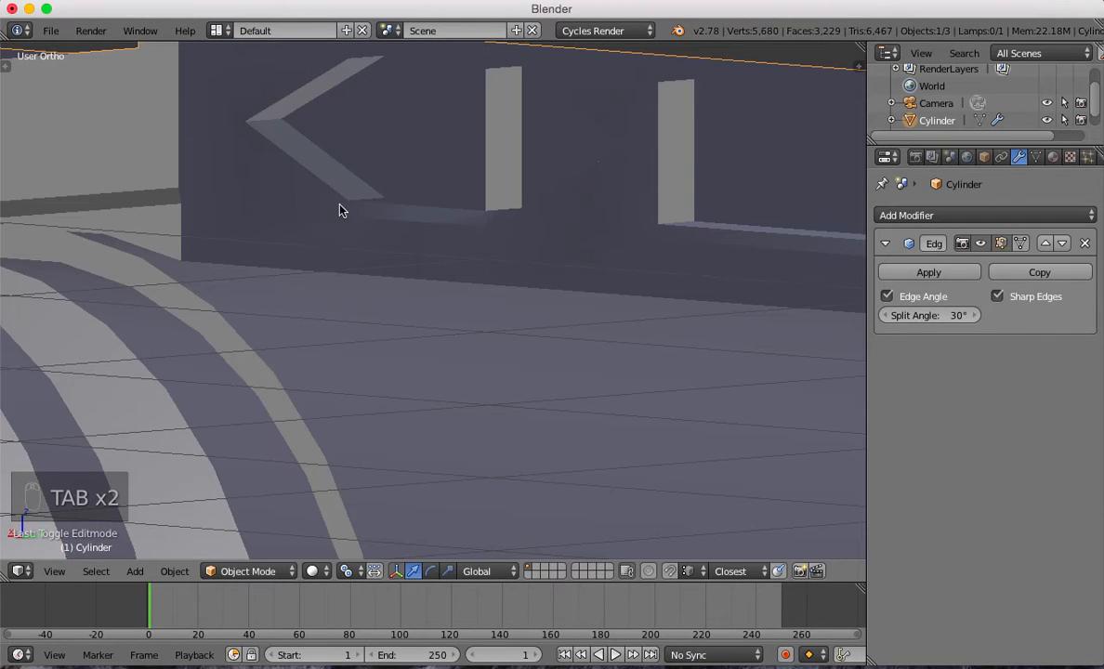
Undo the arrow blocks and all crosswise loop cuts near the grip, back to the plain side wall beside the raised panels.
{"action": "key", "text": "super+z"}
{"action": "key", "text": "Tab"}
{"action": "key", "text": "super+z"}
{"action": "key", "text": "super+z"}
{"action": "key", "text": "super+z"}
{"action": "key", "text": "super+z"}
{"action": "key", "text": "super+z"}
{"action": "key", "text": "super+z"}
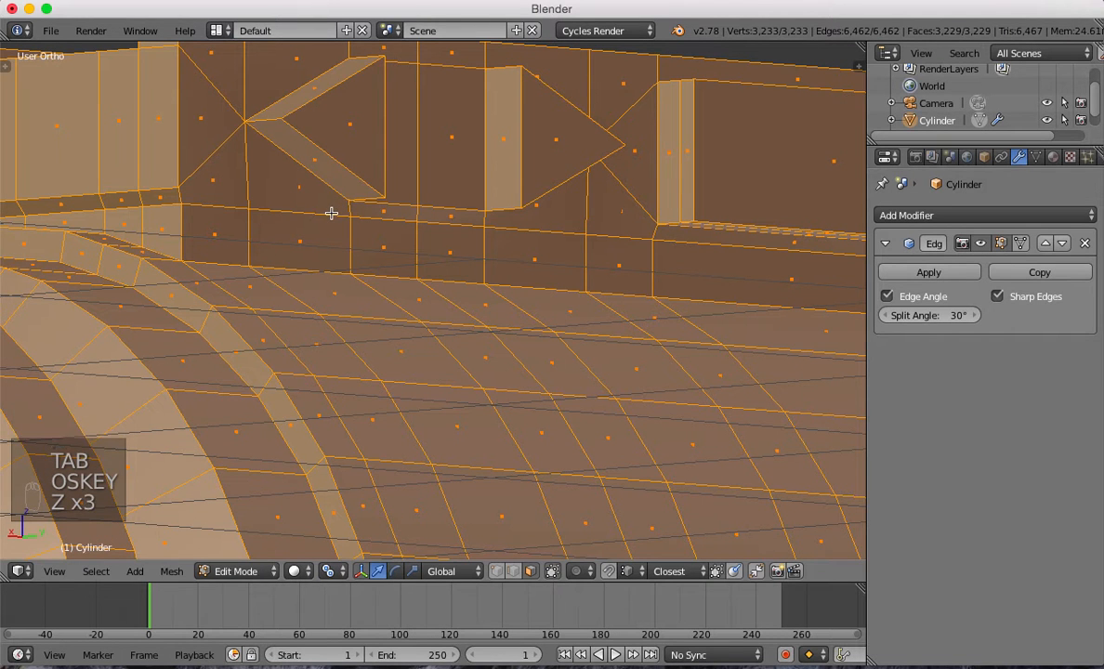
{"action": "scroll", "coordinate": [368, 260], "scroll_direction": "down", "scroll_amount": 4}
{"action": "key", "text": "super+z"}
{"action": "key", "text": "super+z"}
{"action": "key", "text": "super+z"}
{"action": "middle_click_drag", "start_coordinate": [434, 264], "coordinate": [461, 310]}
{"action": "key", "text": "Tab"}
{"action": "scroll", "coordinate": [462, 315], "scroll_direction": "down", "scroll_amount": 3}
{"action": "key", "text": "super+z"}
{"action": "key", "text": "super+z"}
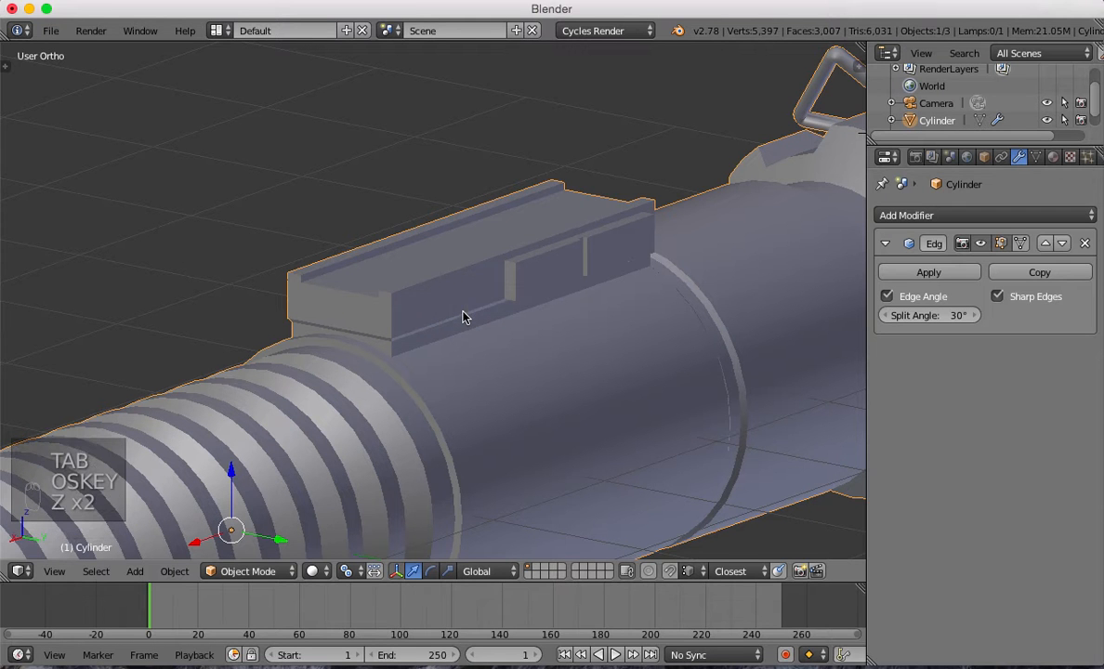
In Edit Mode, add one centred crosswise loop cut through the control box's plain section between the grip end and the raised panel.
{"action": "middle_click_drag", "start_coordinate": [466, 315], "coordinate": [414, 395]}
{"action": "key", "text": "Tab"}
{"action": "scroll", "coordinate": [422, 323], "scroll_direction": "up", "scroll_amount": 3}
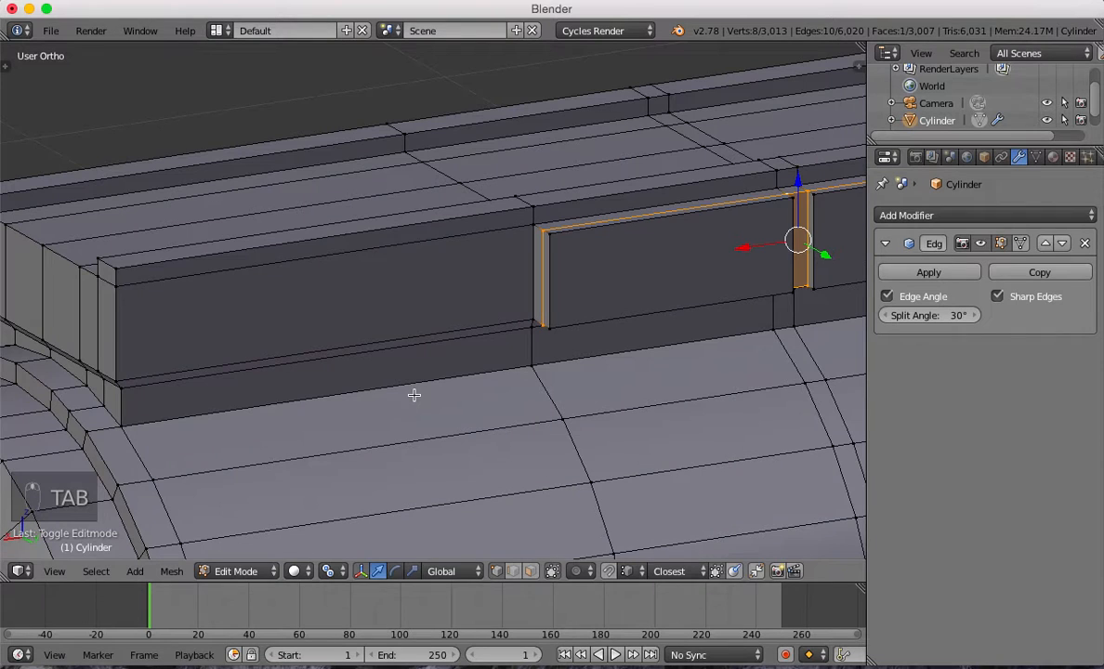
{"action": "key", "text": "ctrl+r"}
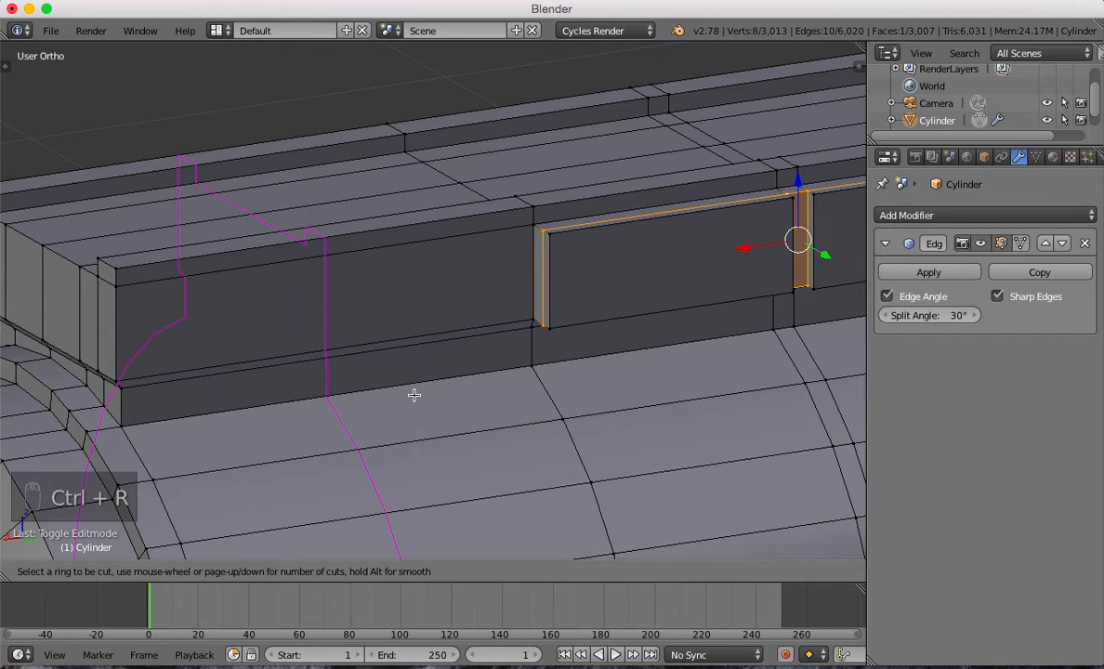
{"action": "left_click", "coordinate": [414, 395]}
{"action": "left_click", "coordinate": [414, 395]}
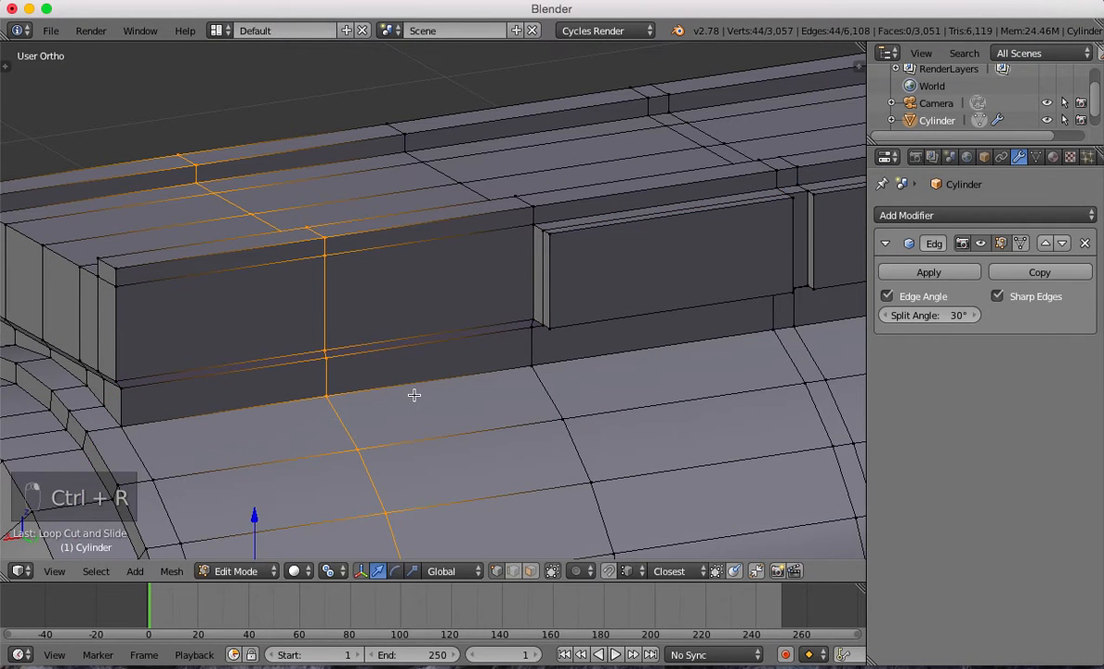
Add two crosswise loop cuts between the centred cut and the raised panel, and spread them by scaling 1.3 along X.
{"action": "key", "text": "ctrl+r"}
{"action": "scroll", "coordinate": [413, 395], "scroll_direction": "up", "scroll_amount": 1}
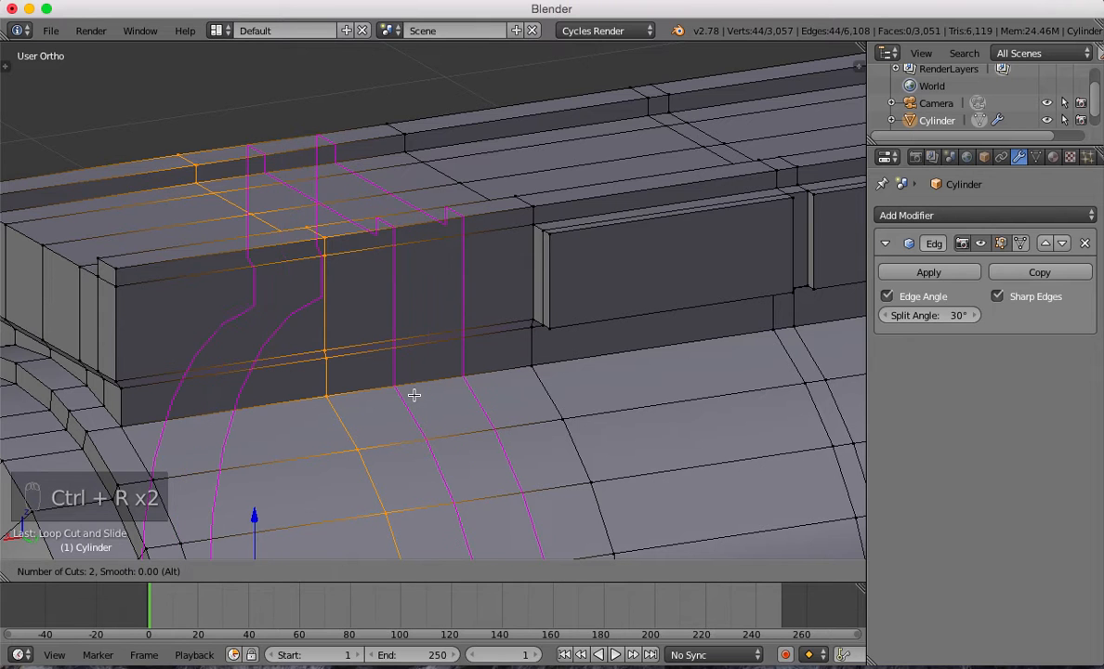
{"action": "left_click", "coordinate": [414, 395]}
{"action": "left_click", "coordinate": [414, 395]}
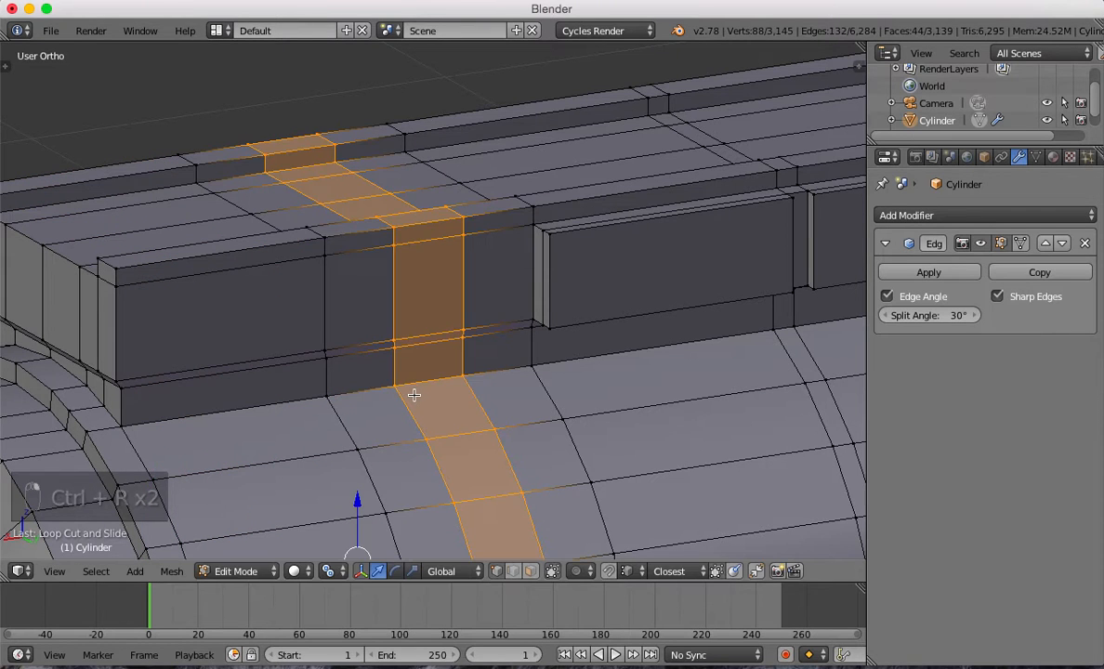
{"action": "type", "text": "sx1.3"}
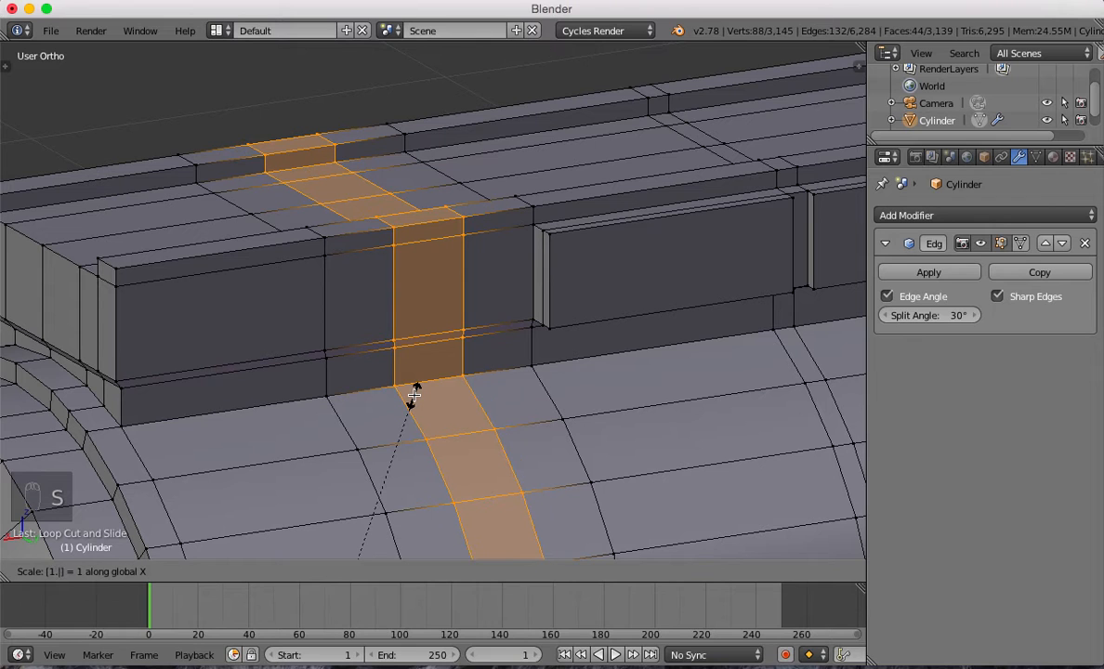
{"action": "key", "text": "Return"}
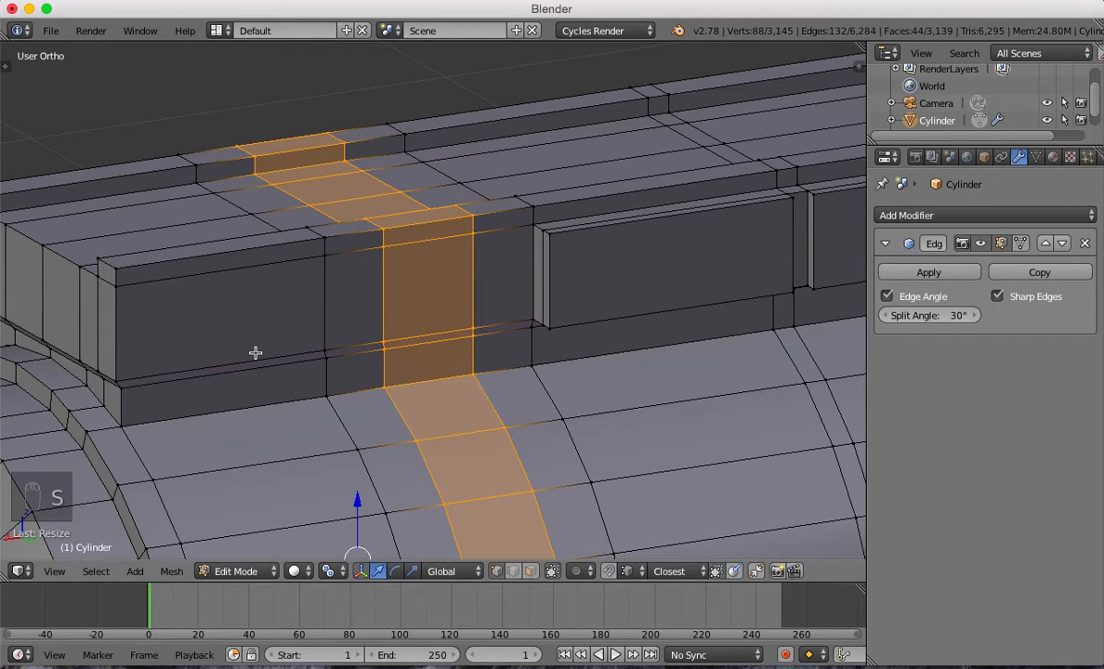
Add two crosswise loop cuts between the centred cut and the control box's end, and scale them by 1.3 along X.
{"action": "key", "text": "ctrl+r"}
{"action": "scroll", "coordinate": [254, 353], "scroll_direction": "up", "scroll_amount": 1}
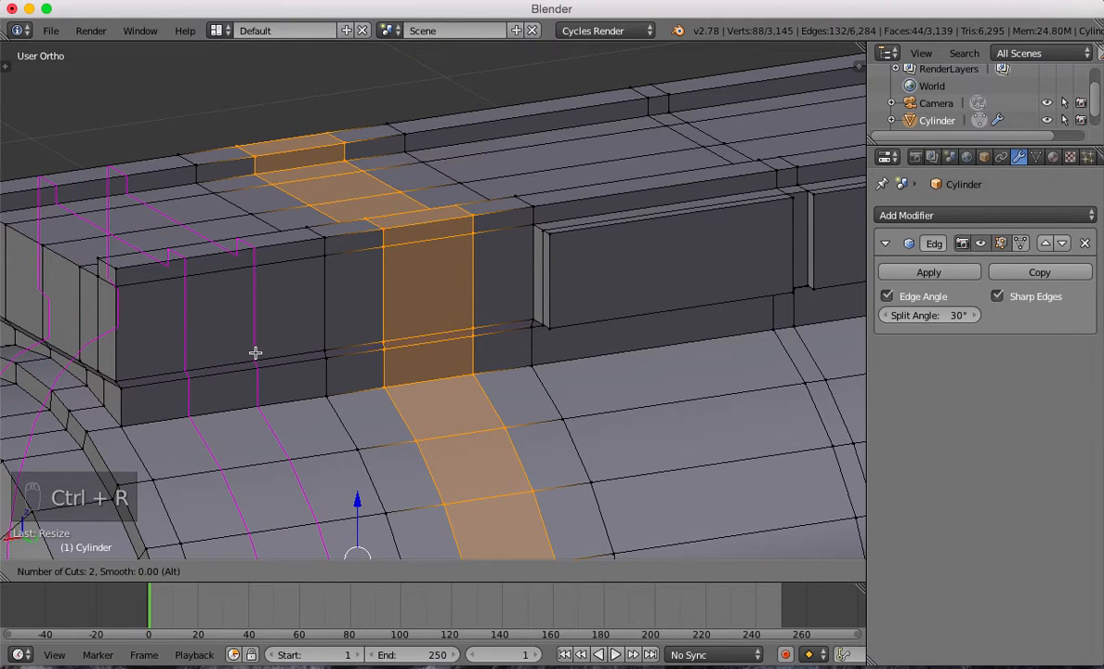
{"action": "left_click", "coordinate": [254, 353]}
{"action": "right_click", "coordinate": [255, 353]}
{"action": "key", "text": "s"}
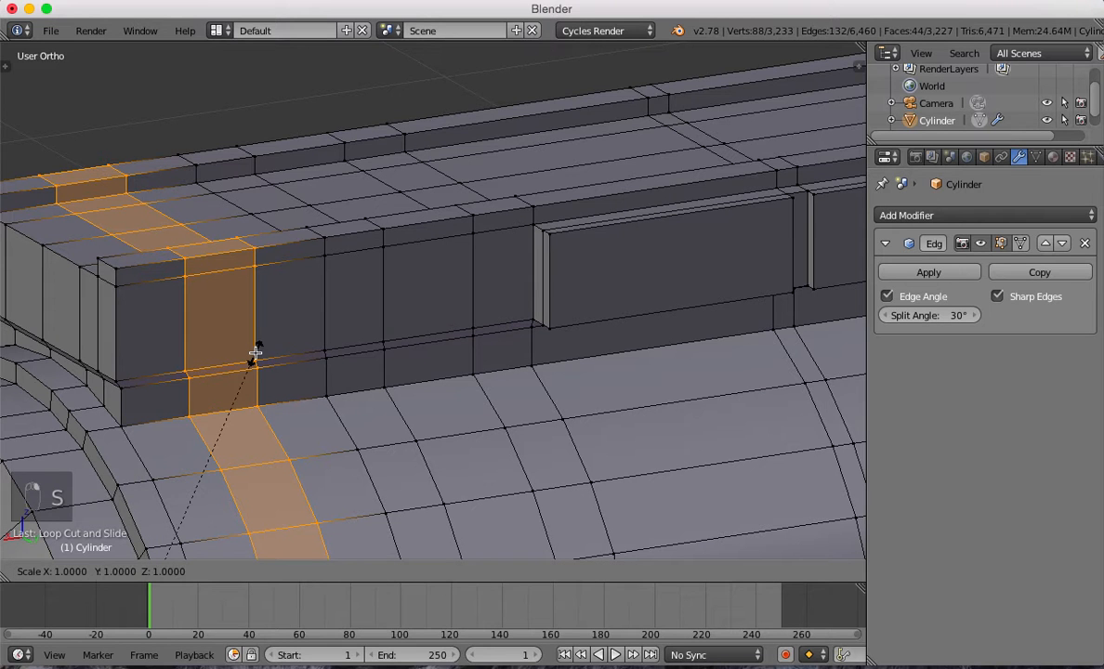
{"action": "type", "text": "x1.3"}
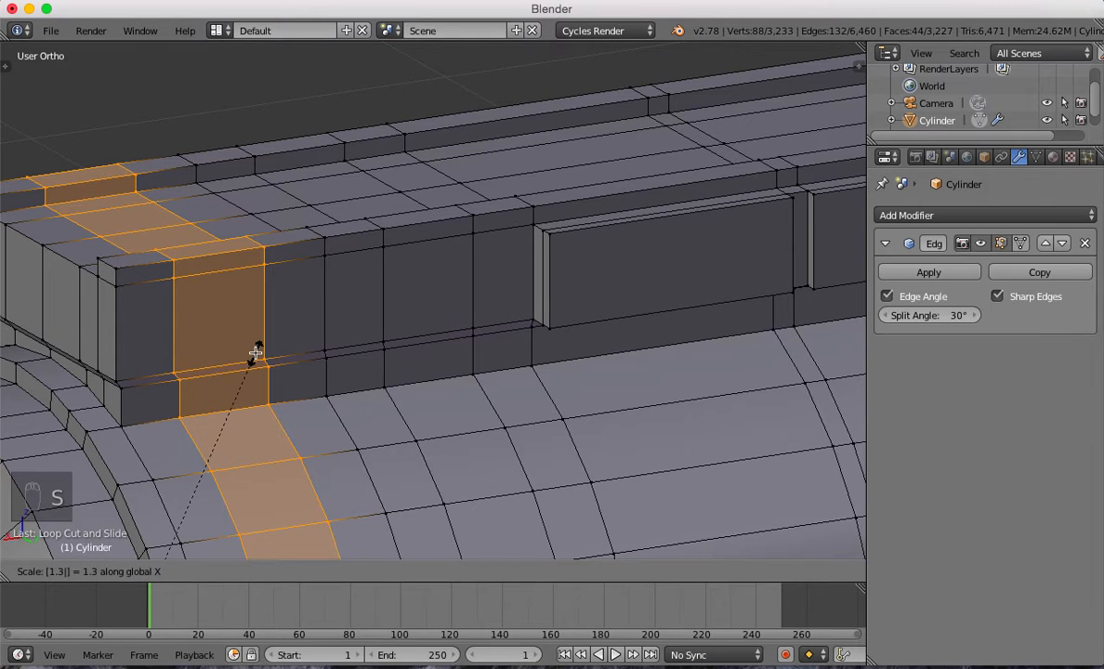
{"action": "key", "text": "Return"}
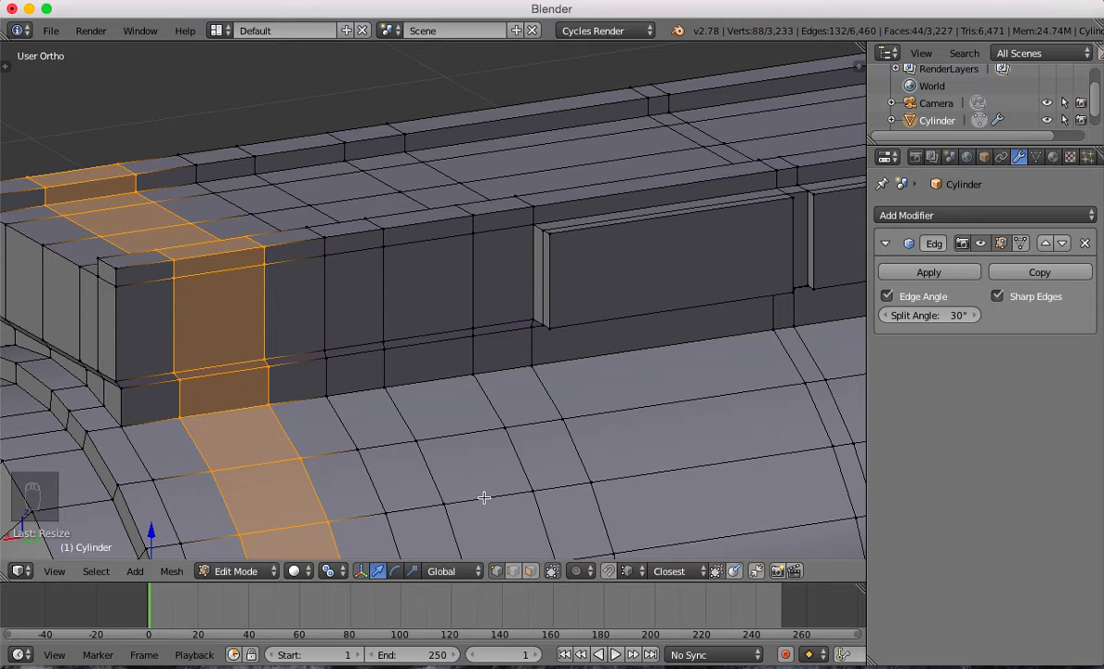
Switch to face selection and select the two wide side-wall faces enclosed by the new pairs of loop cuts.
{"action": "left_click", "coordinate": [530, 571]}
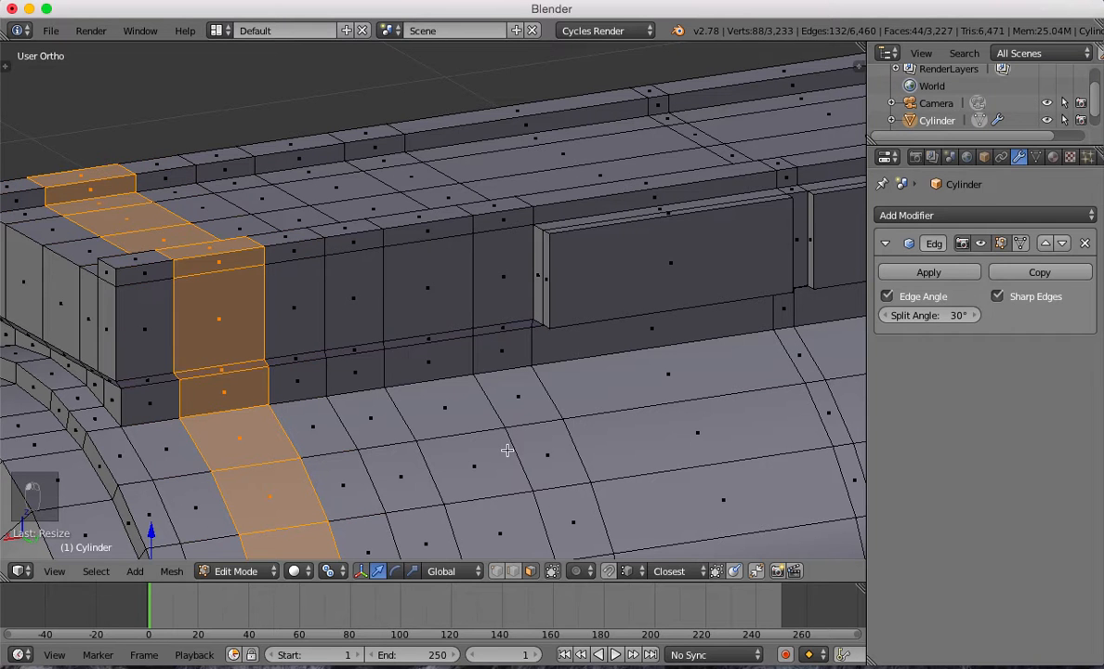
{"action": "right_click", "coordinate": [404, 304]}
{"action": "right_click", "coordinate": [229, 288], "text": "shift"}
{"action": "middle_click_drag", "start_coordinate": [229, 288], "coordinate": [325, 306]}
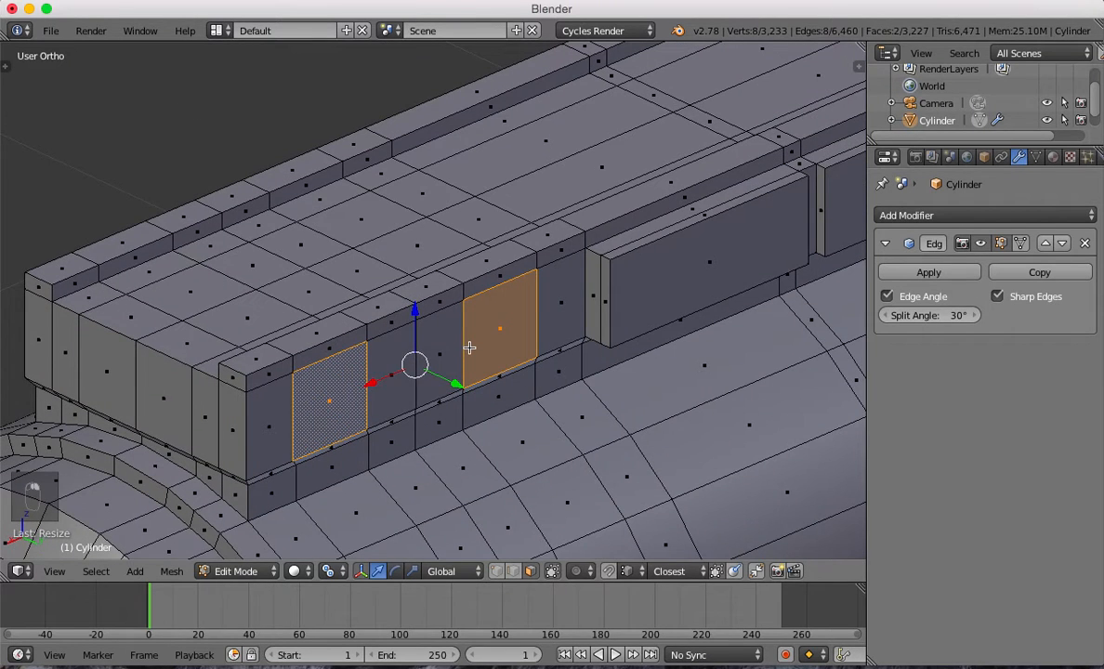
Try extruding the two side faces directly outward along Y and selecting the outer end faces of the resulting blocks.
{"action": "key", "text": "e"}
{"action": "key", "text": "y"}
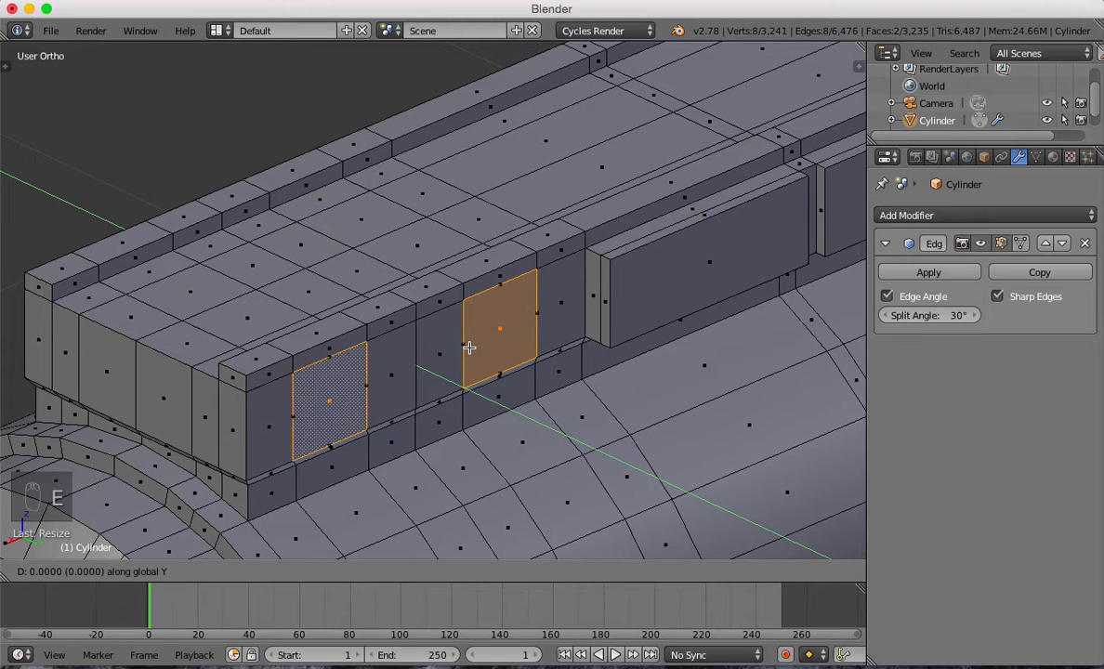
{"action": "left_click", "coordinate": [611, 263]}
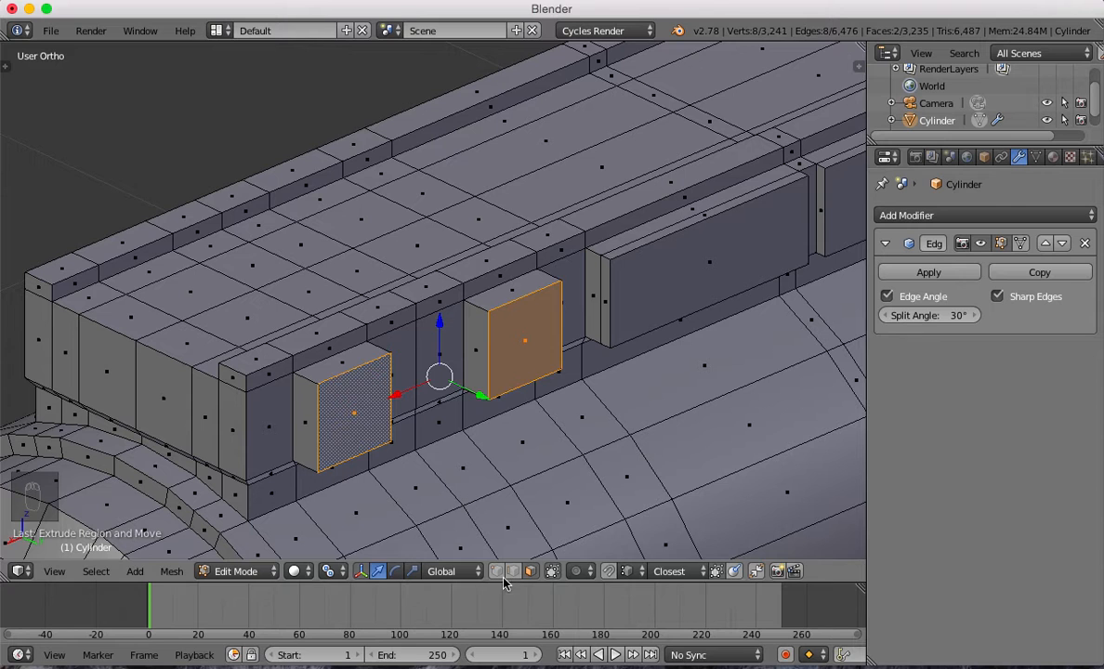
{"action": "left_click", "coordinate": [297, 402]}
{"action": "middle_click_drag", "start_coordinate": [364, 406], "coordinate": [328, 337]}
{"action": "left_click", "coordinate": [286, 272], "text": "shift"}
{"action": "middle_click_drag", "start_coordinate": [297, 279], "coordinate": [400, 343]}
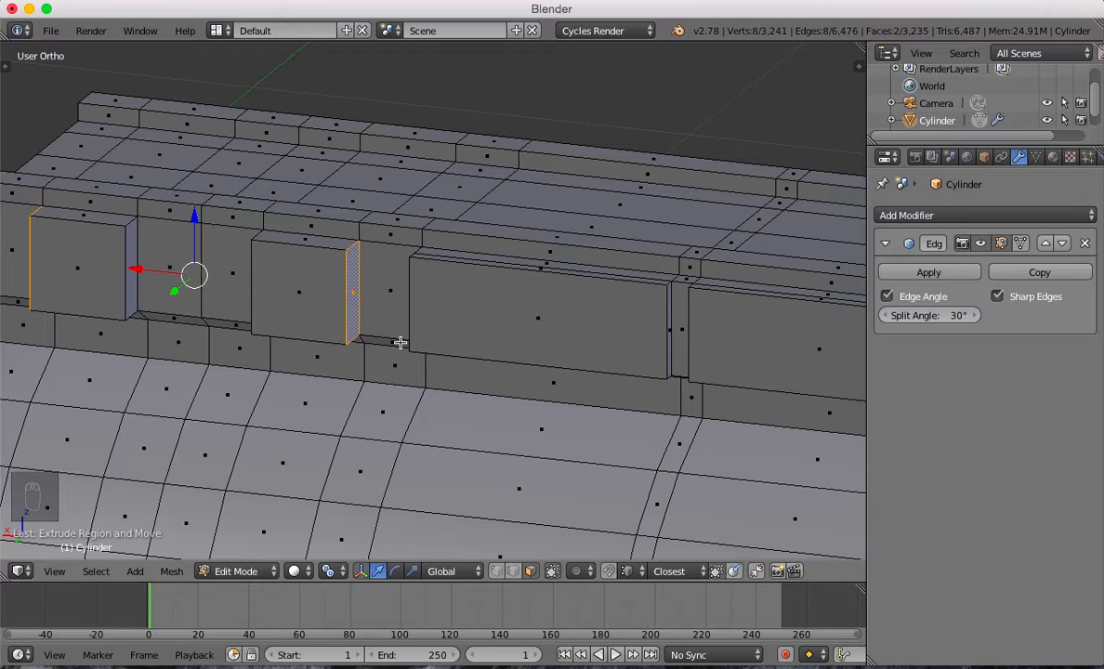
{"action": "middle_click_drag", "start_coordinate": [370, 333], "coordinate": [371, 302]}
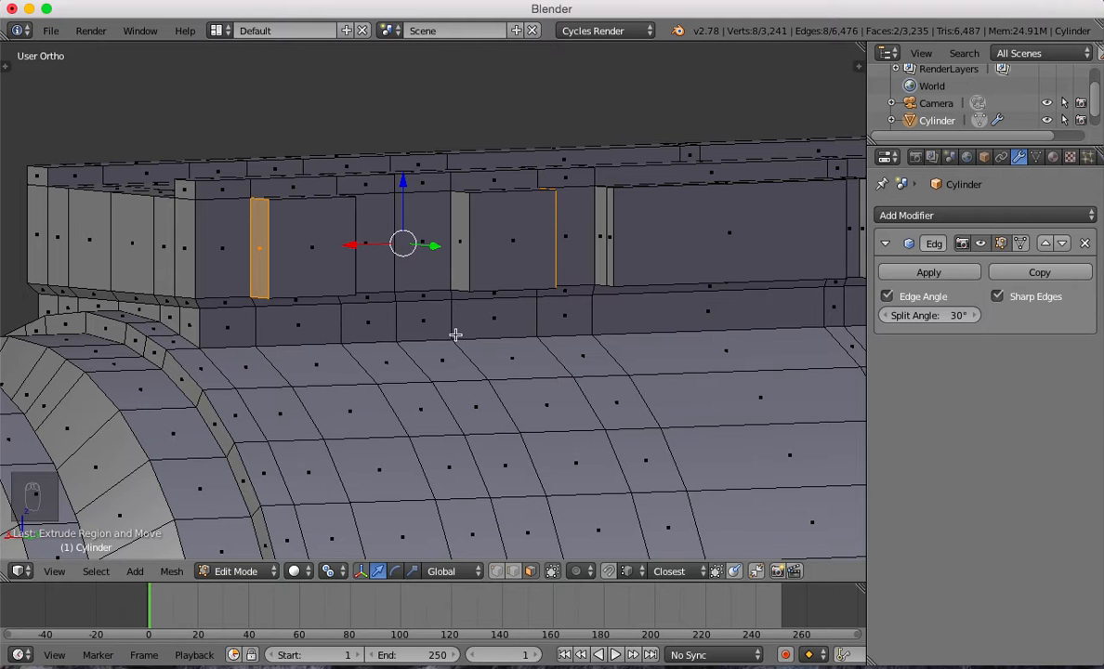
Undo the end-face selection and the block extrusion, back to the two selected flat side faces.
{"action": "key", "text": "super+z"}
{"action": "key", "text": "super+z"}
{"action": "key", "text": "super+z"}
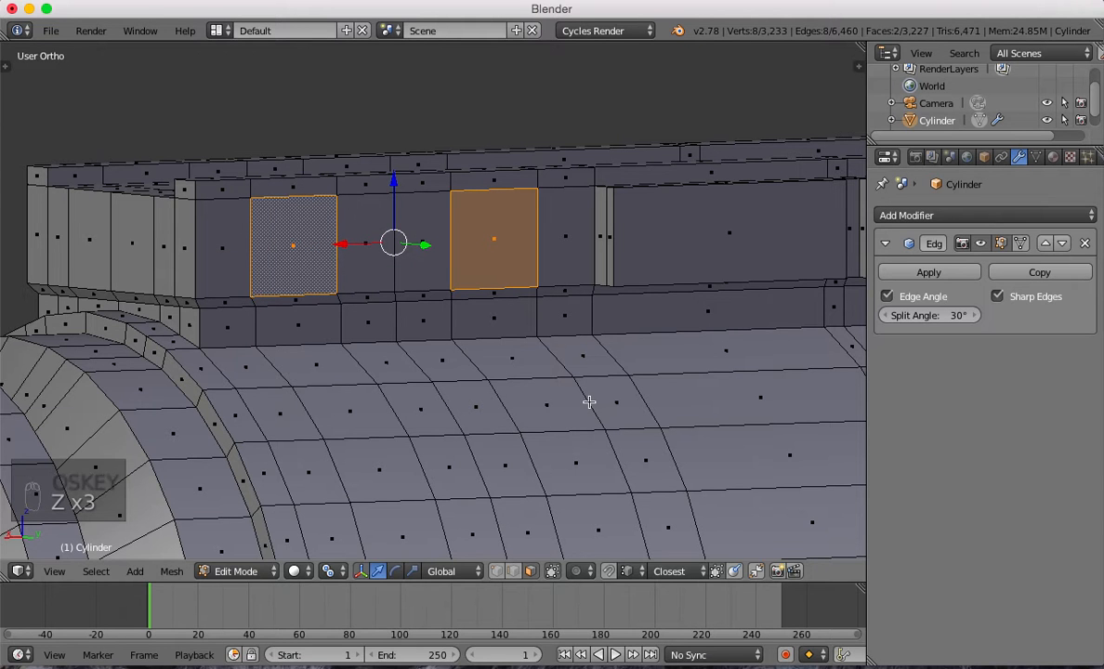
Extrude the two side faces in place and scale them to about 0.94 to form a narrow inset border.
{"action": "key", "text": "e"}
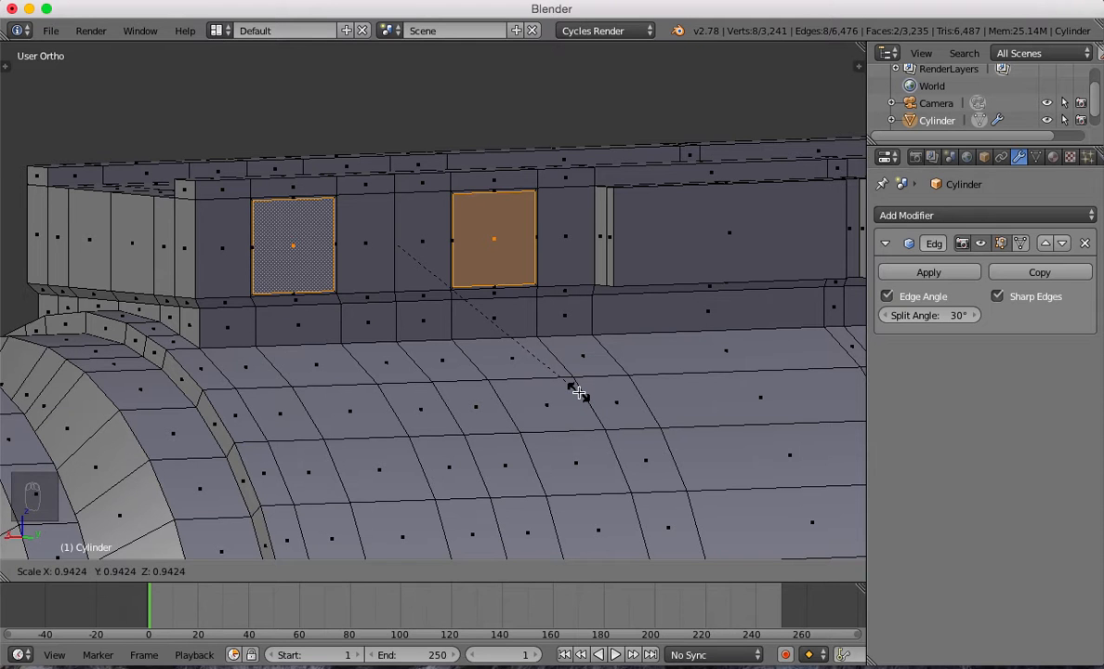
{"action": "left_click", "coordinate": [578, 394]}
{"action": "scroll", "coordinate": [445, 390], "scroll_direction": "up", "scroll_amount": 5}
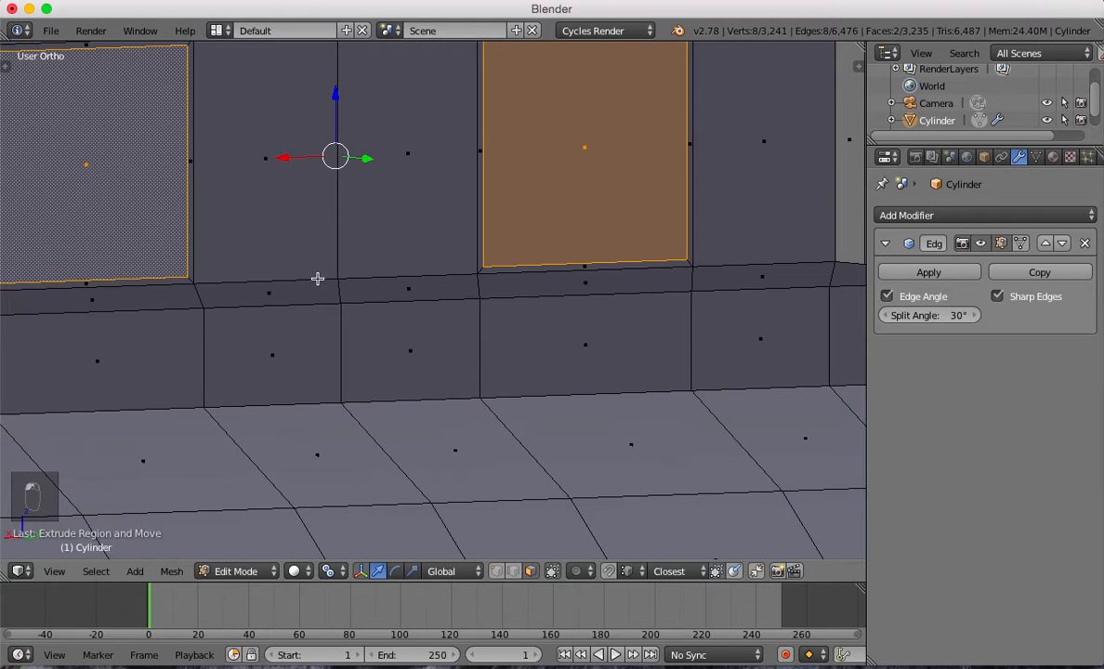
{"action": "scroll", "coordinate": [318, 279], "scroll_direction": "down", "scroll_amount": 5}
{"action": "middle_click_drag", "start_coordinate": [333, 308], "coordinate": [354, 332]}
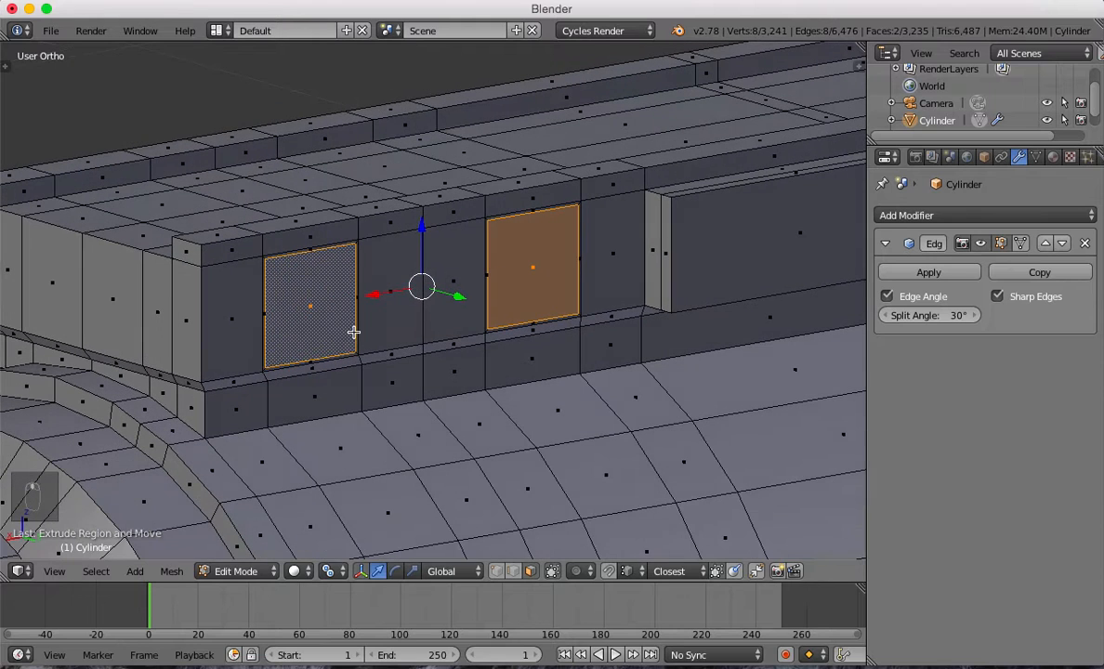
Extrude the two inset faces outward along Y, flush with the neighbouring raised panel's outer face.
{"action": "key", "text": "e"}
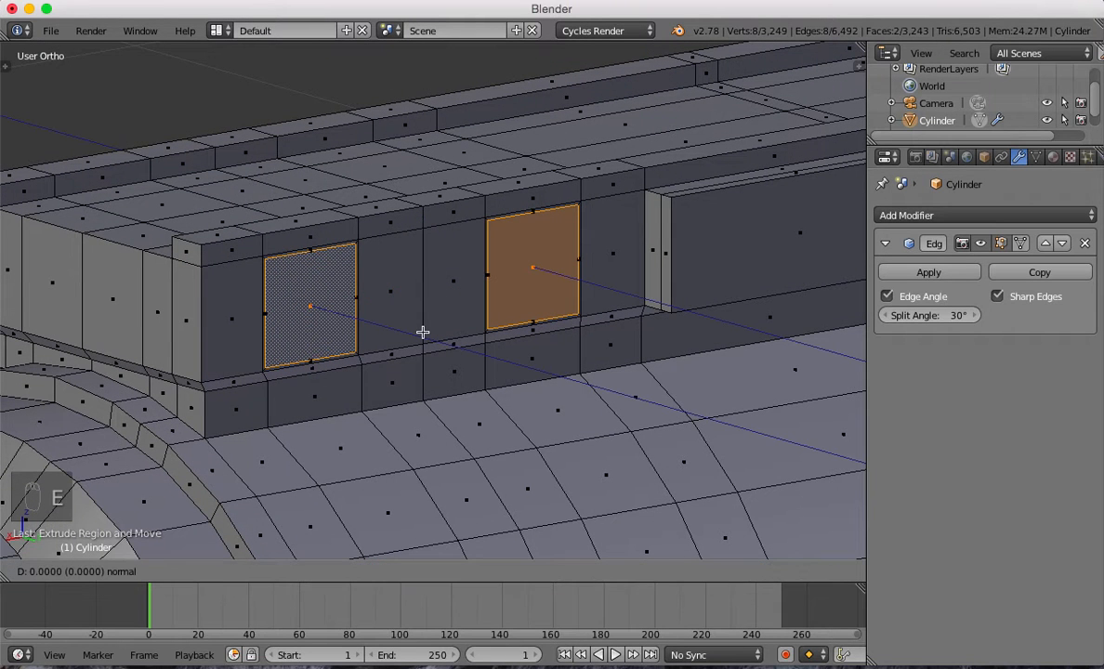
{"action": "key", "text": "y"}
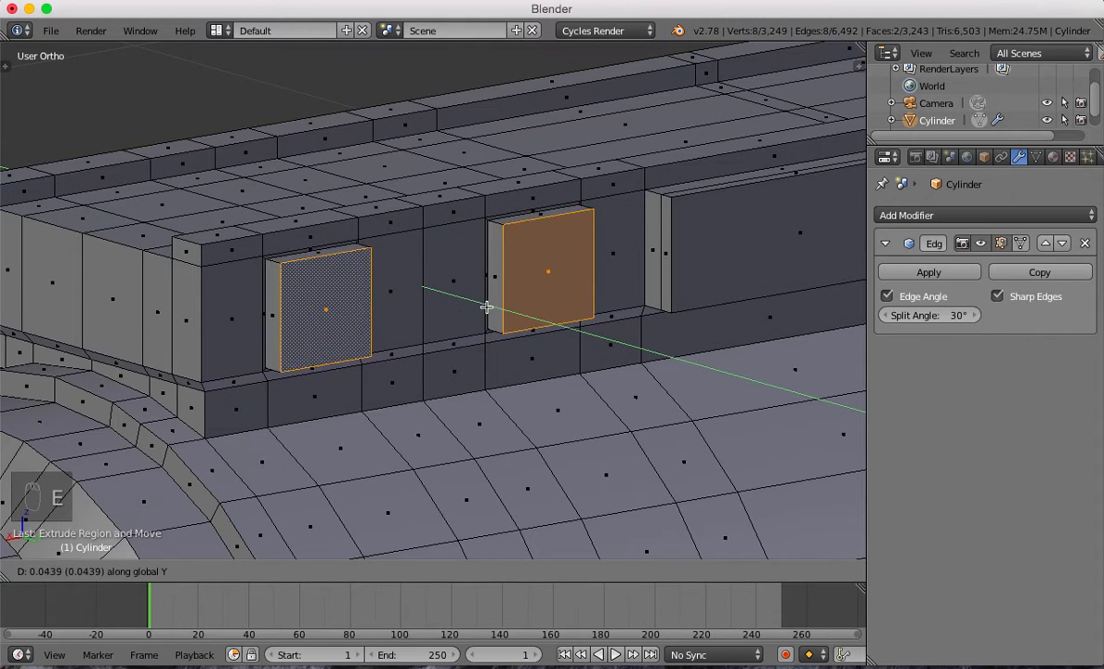
{"action": "left_click", "coordinate": [669, 201]}
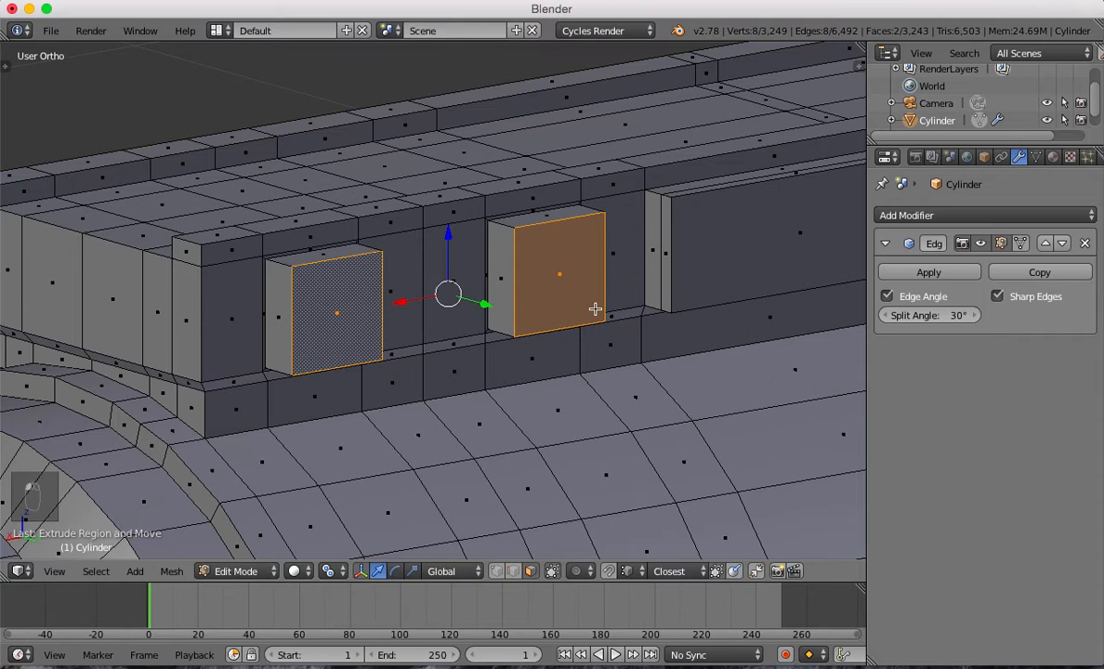
Select the two inset blocks' outer end faces and scale them to 0 along Z to form opposing arrow points.
{"action": "right_click", "coordinate": [272, 276]}
{"action": "middle_click_drag", "start_coordinate": [539, 331], "coordinate": [441, 333]}
{"action": "right_click", "coordinate": [332, 274], "text": "shift"}
{"action": "type", "text": "sz"}
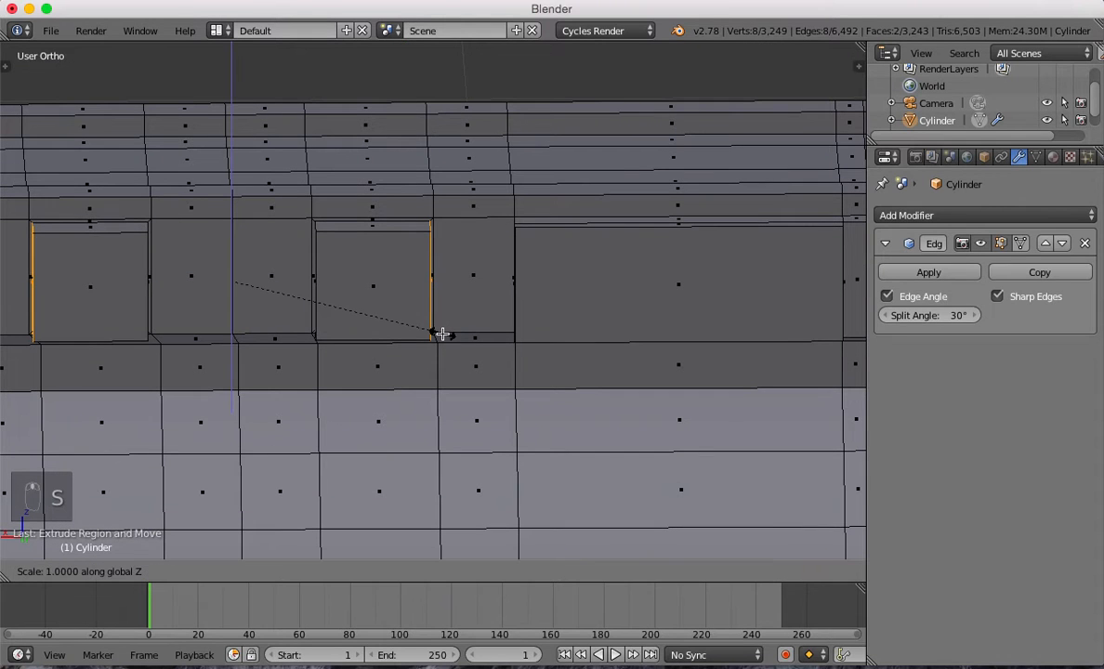
{"action": "type", "text": "0"}
{"action": "key", "text": "Return"}
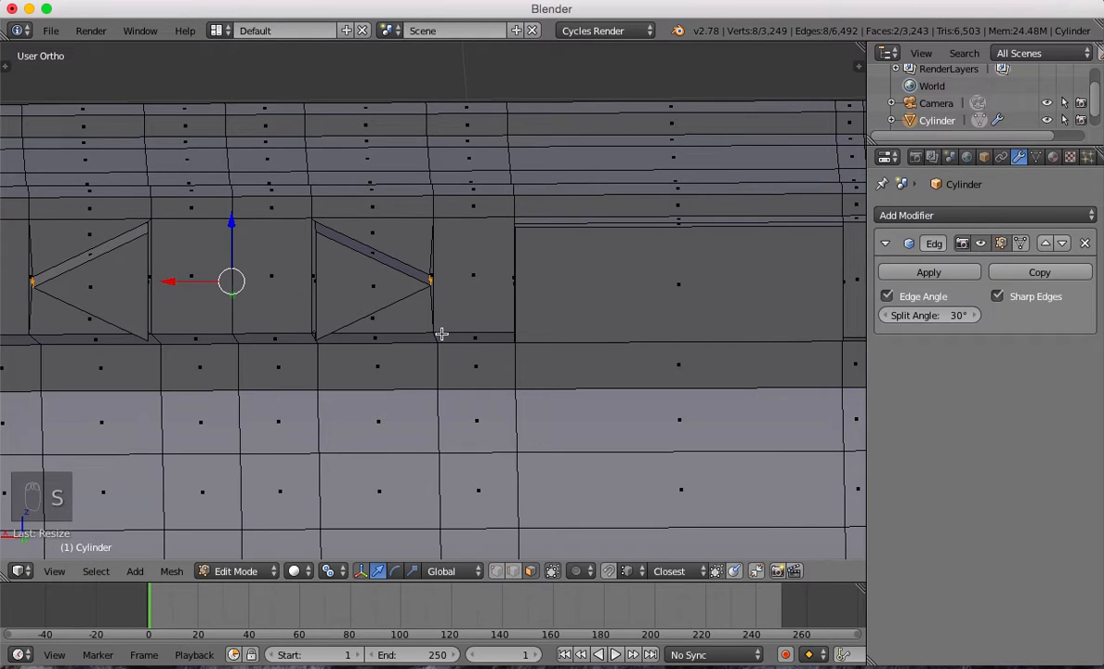
Remove doubled vertices from the whole mesh, then return to Object Mode and check the hilt in camera view.
{"action": "key", "text": "a"}
{"action": "key", "text": "a"}
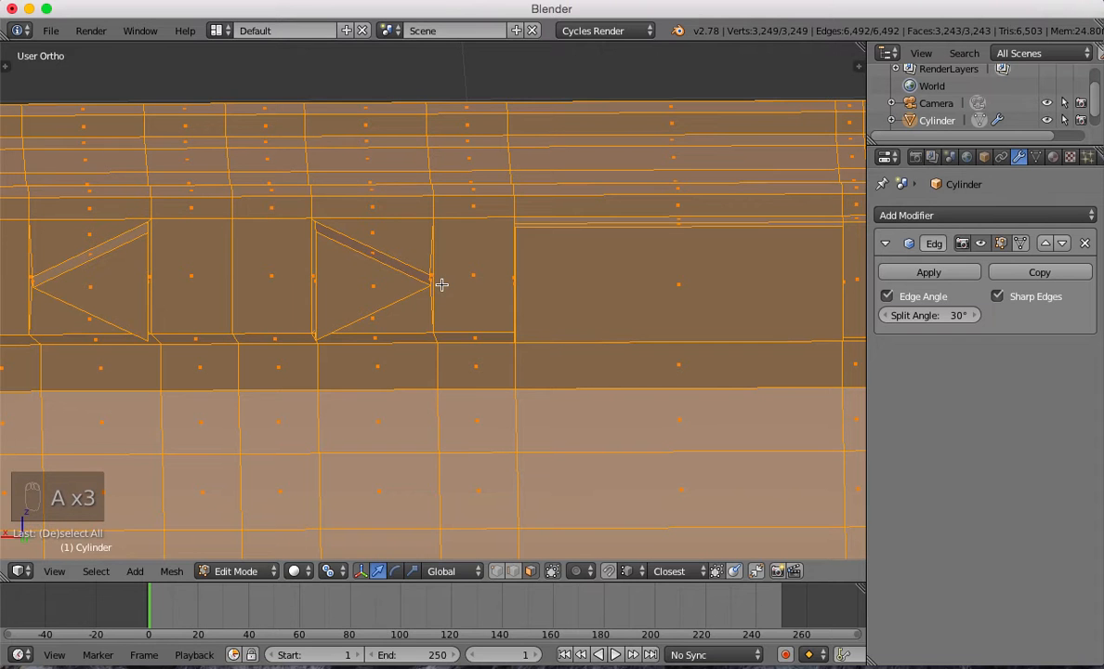
{"action": "key", "text": "w"}
{"action": "left_click", "coordinate": [442, 285]}
{"action": "key", "text": "Tab"}
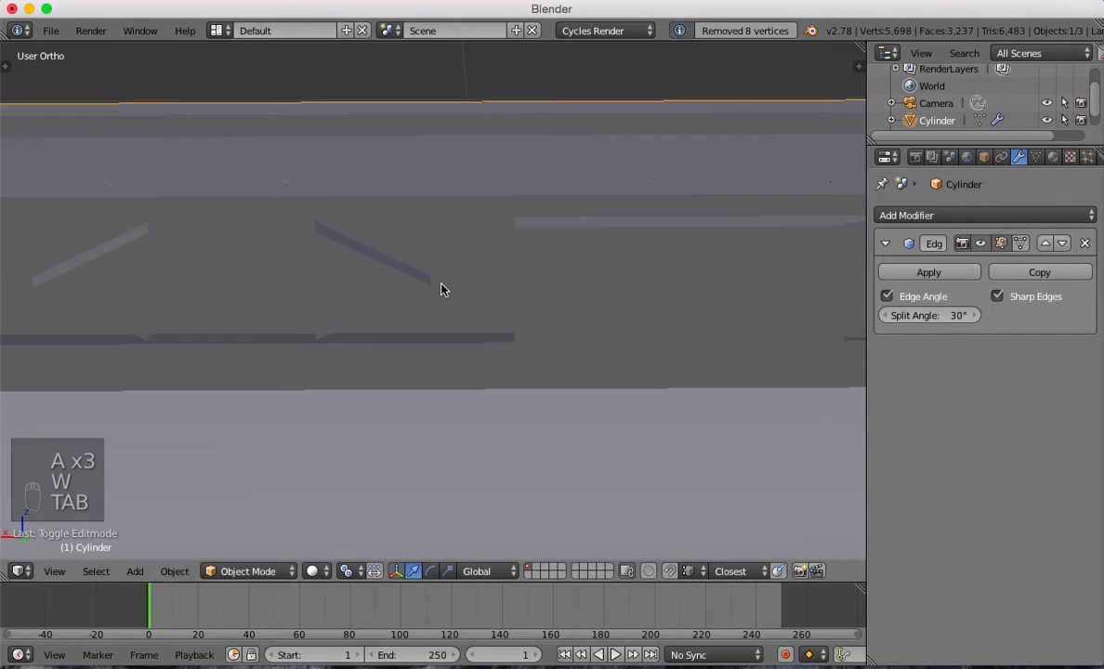
{"action": "middle_click_drag", "start_coordinate": [442, 290], "coordinate": [387, 315]}
{"action": "key", "text": "z"}
{"action": "key", "text": "z"}
{"action": "key", "text": "KP_0"}
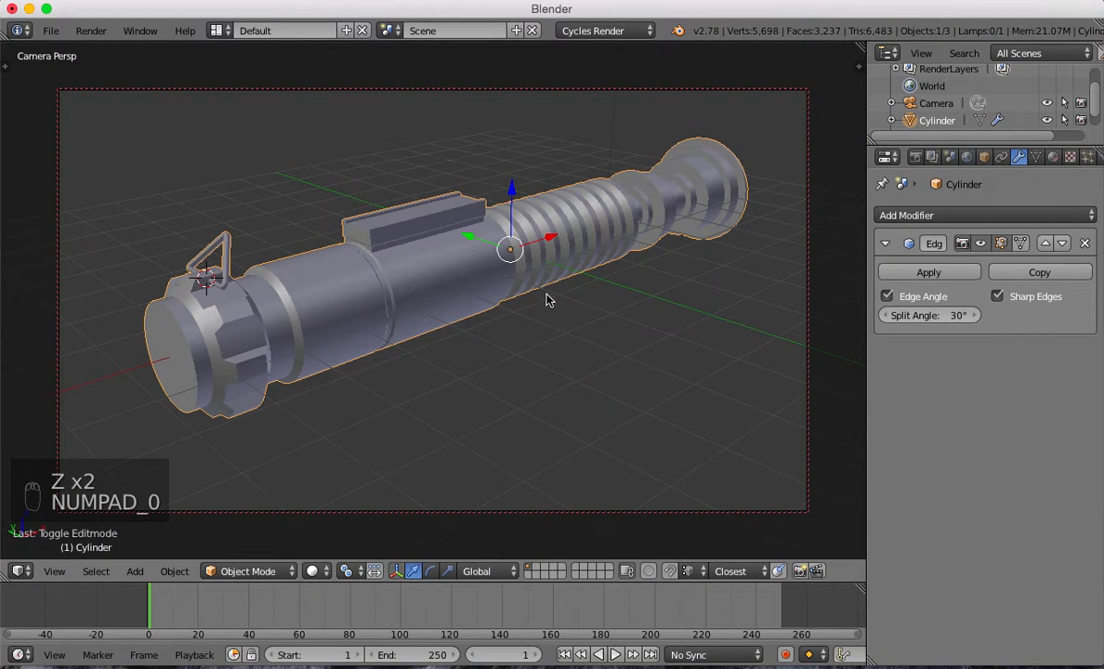
{"action": "key", "text": "r"}
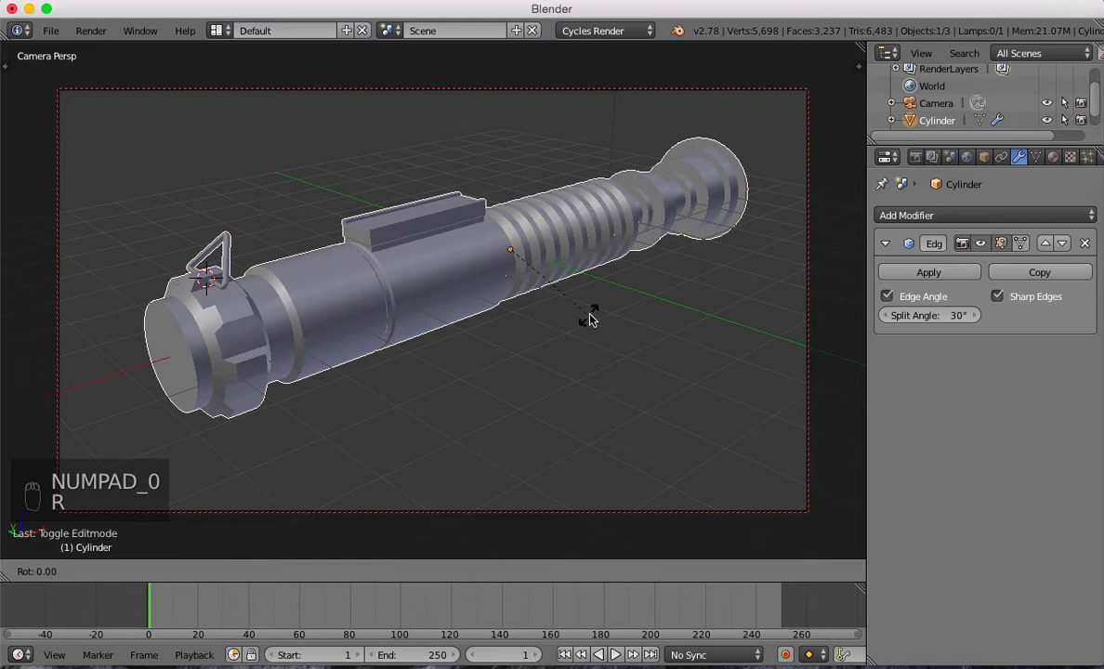
{"action": "key", "text": "x"}
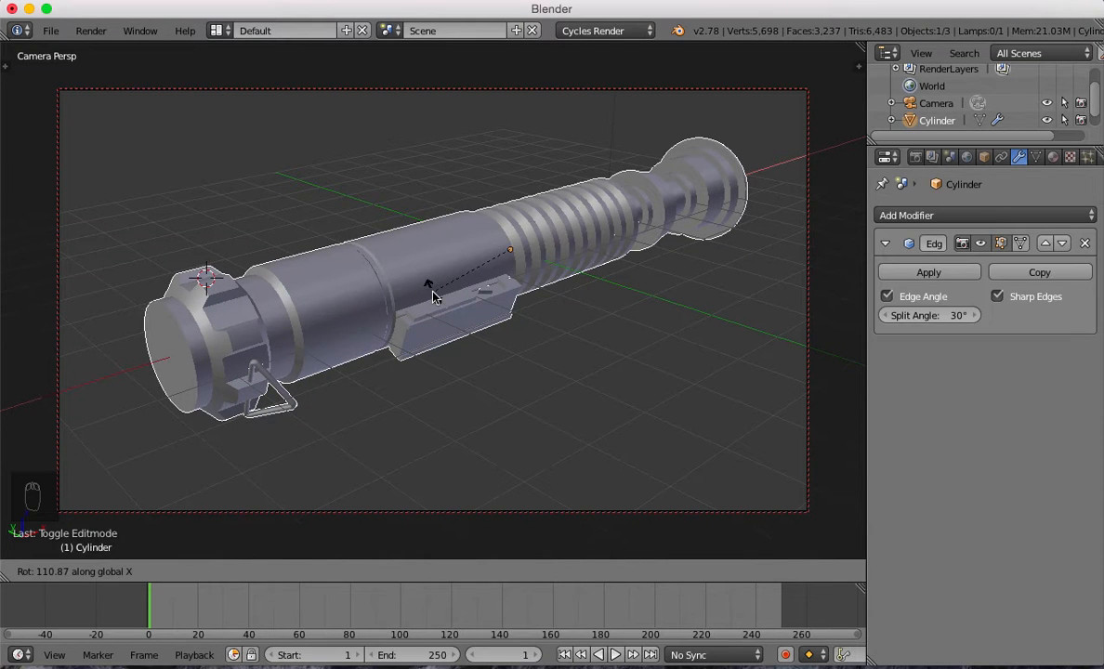
{"action": "right_click", "coordinate": [432, 296]}
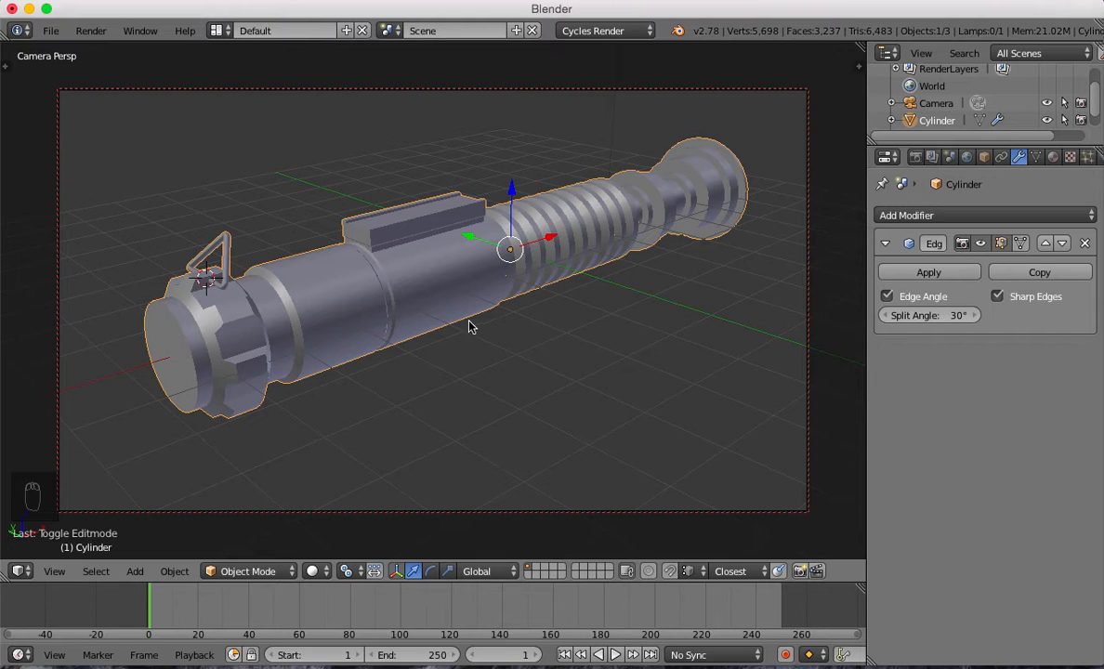
{"action": "scroll", "coordinate": [474, 325], "scroll_direction": "up", "scroll_amount": 2}
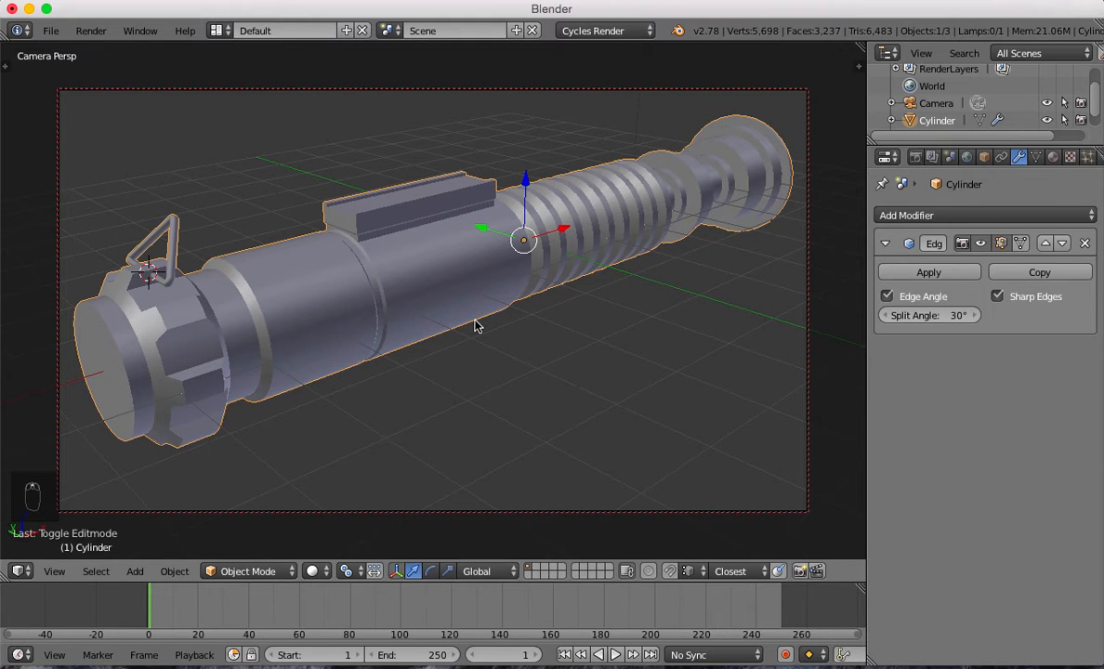
{"action": "key", "text": "KP_0"}
{"action": "key", "text": "KP_3"}
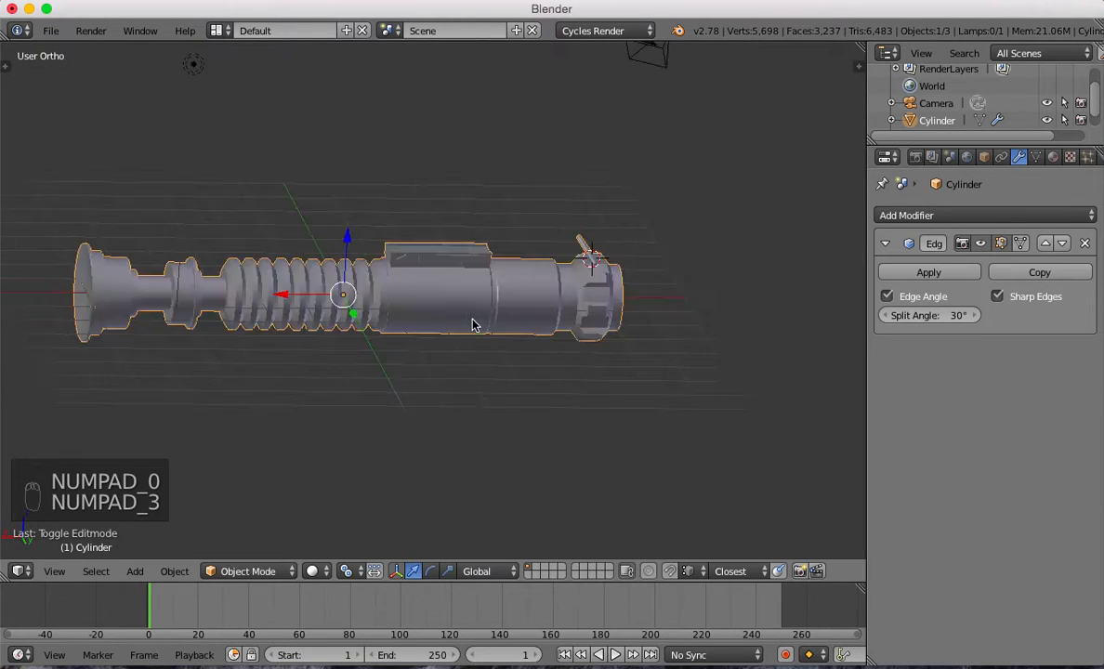
{"action": "scroll", "coordinate": [560, 302], "scroll_direction": "up", "scroll_amount": 3}
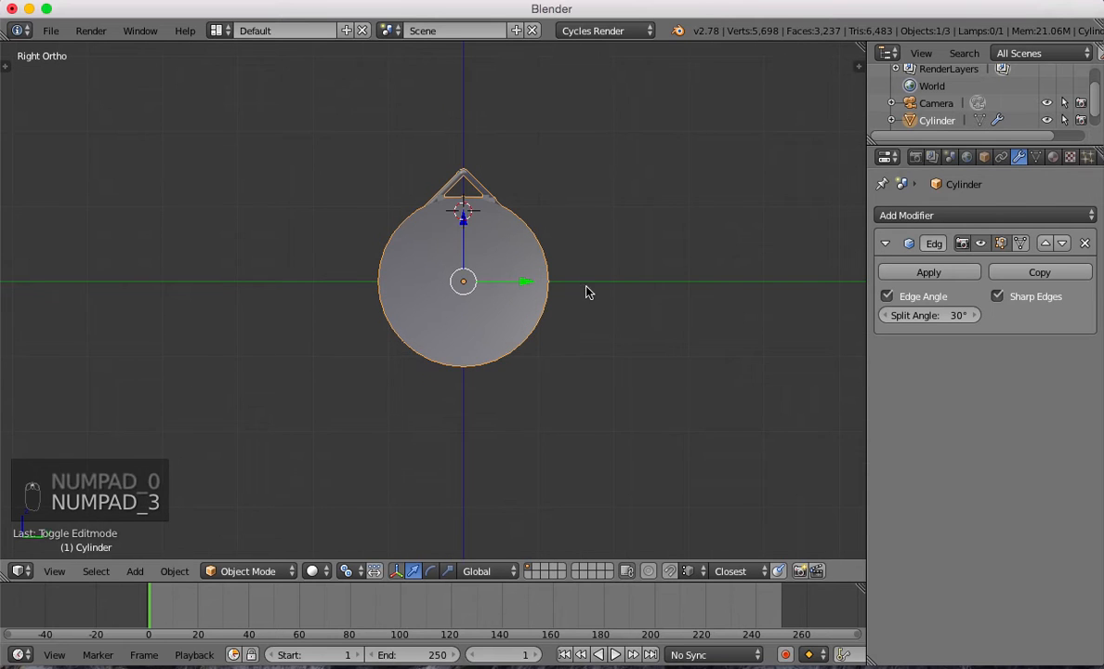
{"action": "middle_click_drag", "start_coordinate": [588, 300], "coordinate": [578, 262], "text": "shift"}
{"action": "scroll", "coordinate": [578, 262], "scroll_direction": "up", "scroll_amount": 3}
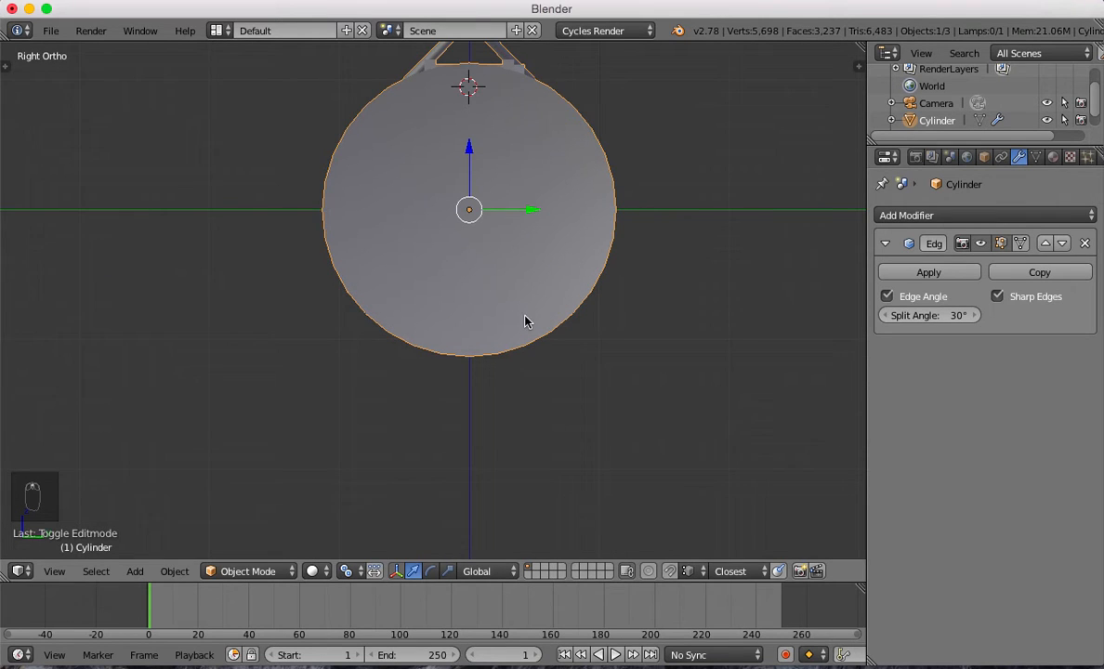
{"action": "scroll", "coordinate": [526, 320], "scroll_direction": "down", "scroll_amount": 2}
{"action": "key", "text": "r"}
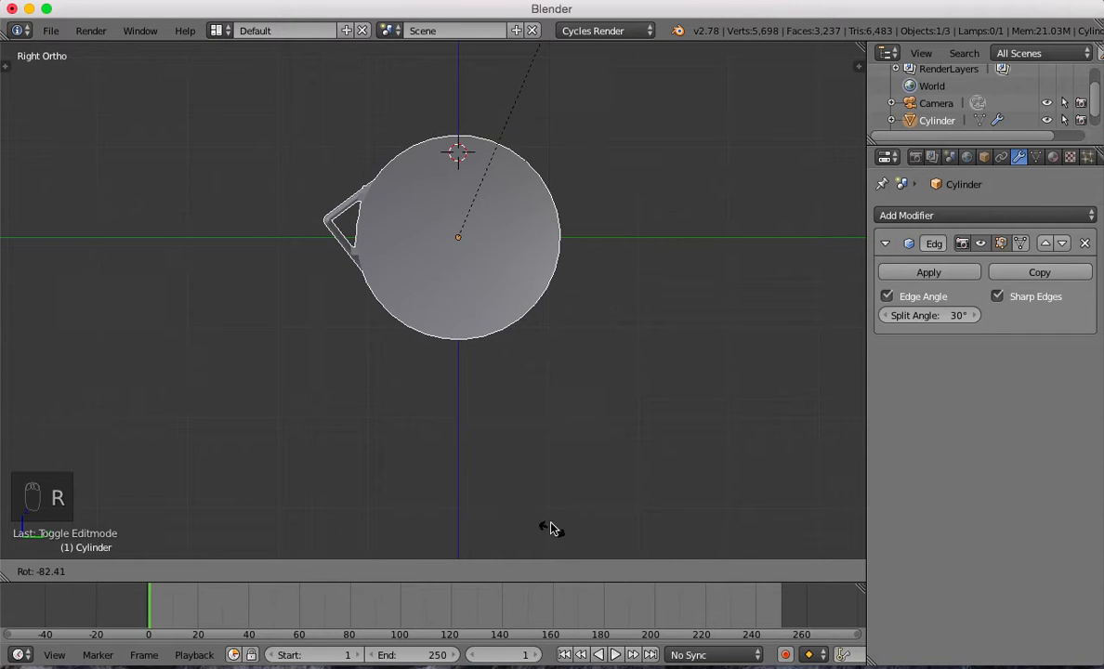
{"action": "left_click", "coordinate": [567, 381]}
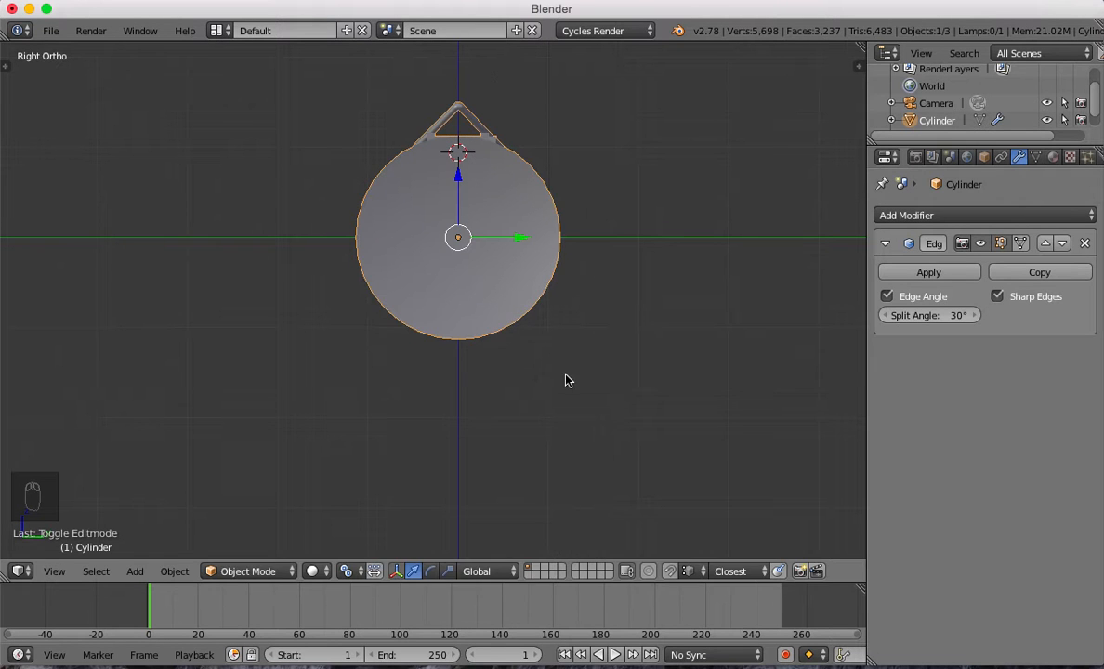
Rotate the hilt by about -135° in the right side view and check the result through the camera.
{"action": "key", "text": "r"}
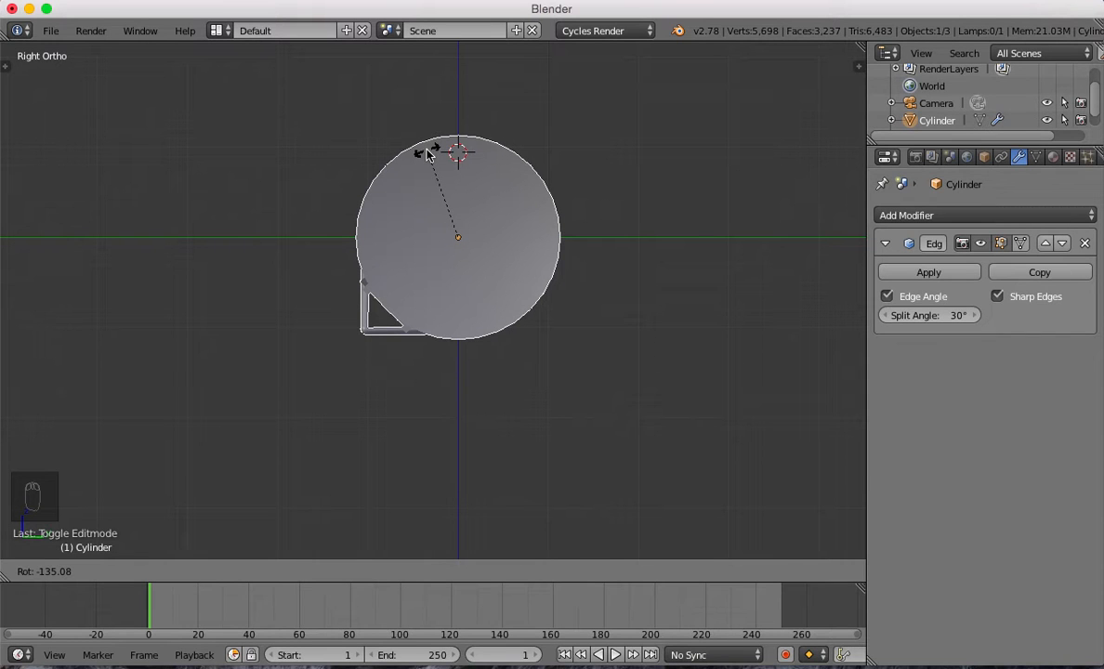
{"action": "left_click", "coordinate": [428, 154]}
{"action": "middle_click_drag", "start_coordinate": [464, 297], "coordinate": [530, 298]}
{"action": "key", "text": "KP_0"}
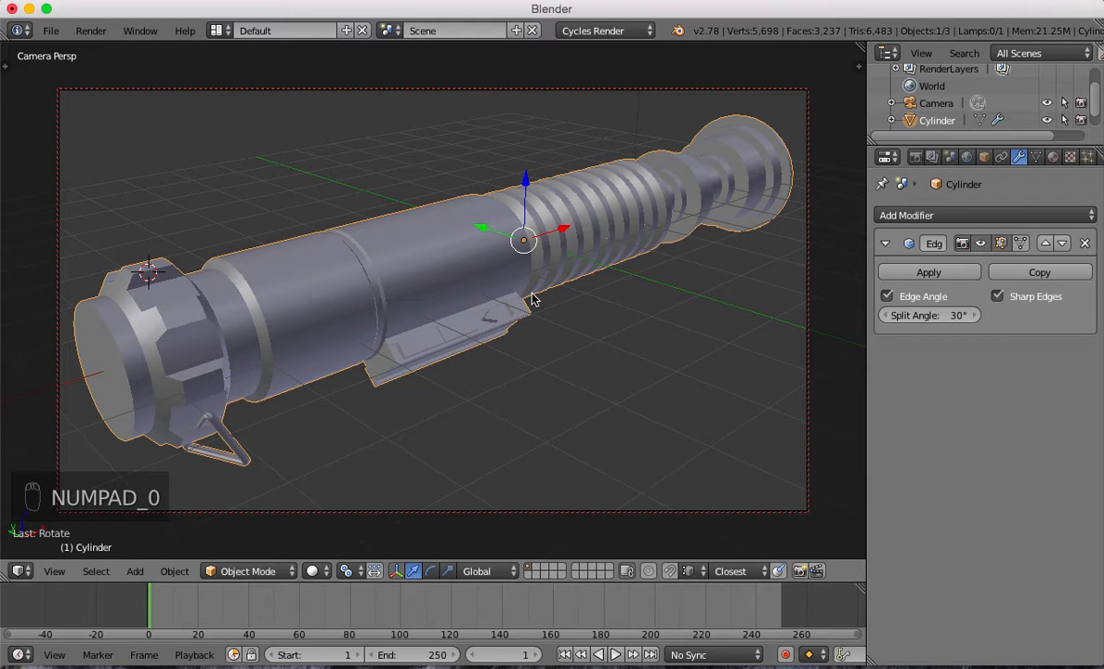
Rotate the hilt by about -29° around the global X axis so the control box's side faces the camera.
{"action": "key", "text": "r"}
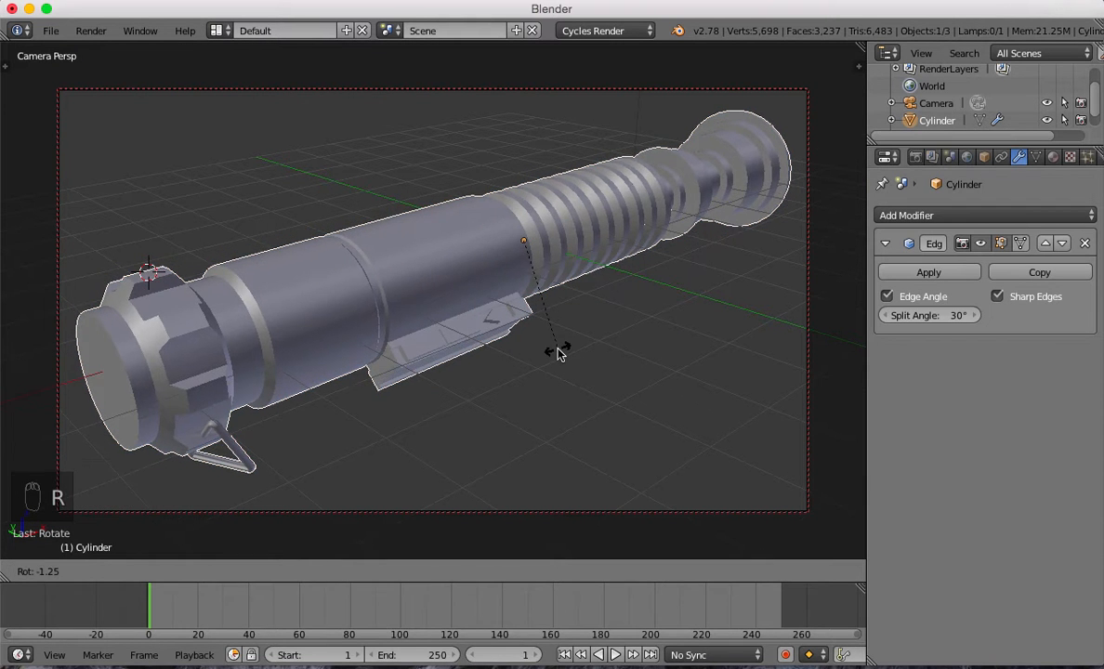
{"action": "key", "text": "x"}
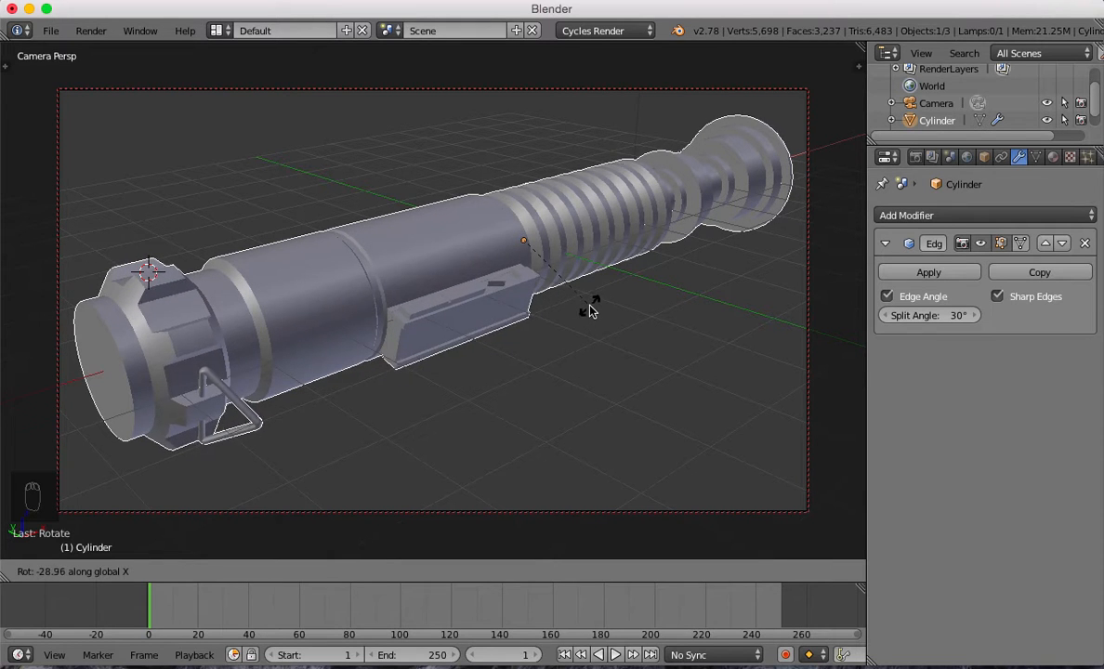
{"action": "left_click", "coordinate": [593, 320]}
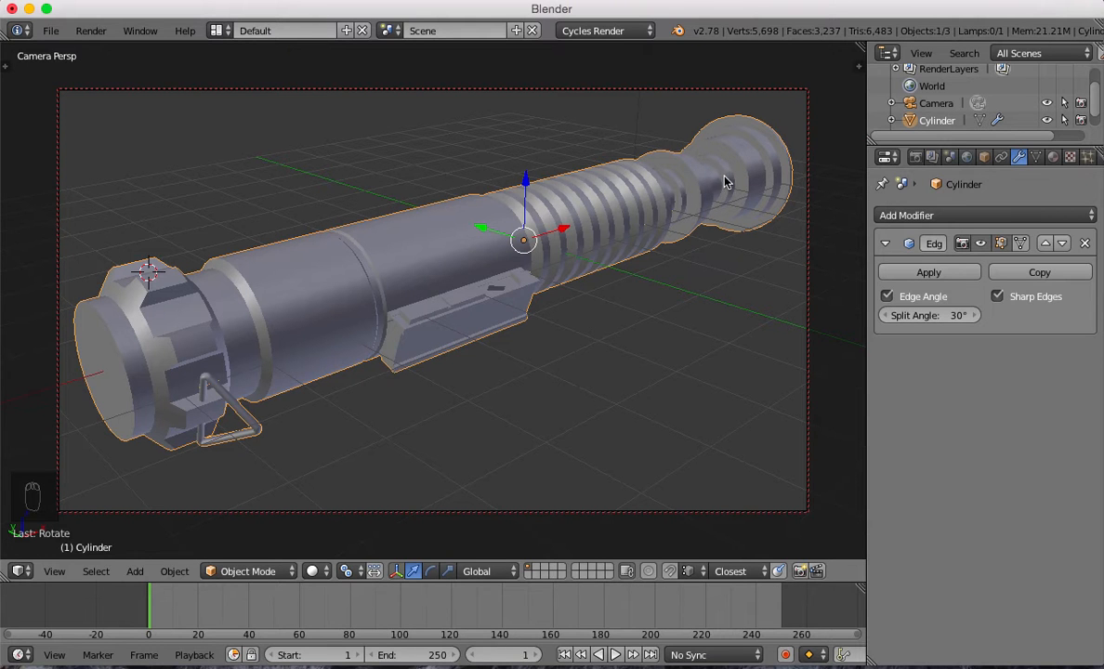
Create a new material on the hilt with a Mix Shader surface and a Diffuse BSDF as its first shader.
{"action": "left_click", "coordinate": [1053, 156]}
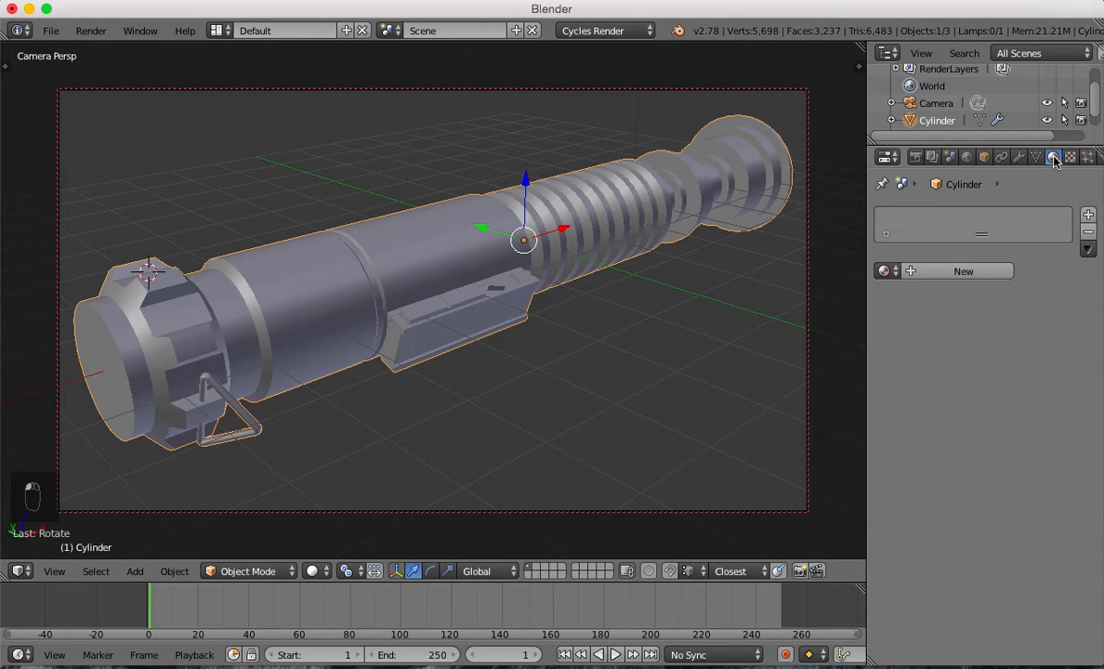
{"action": "left_click", "coordinate": [949, 271]}
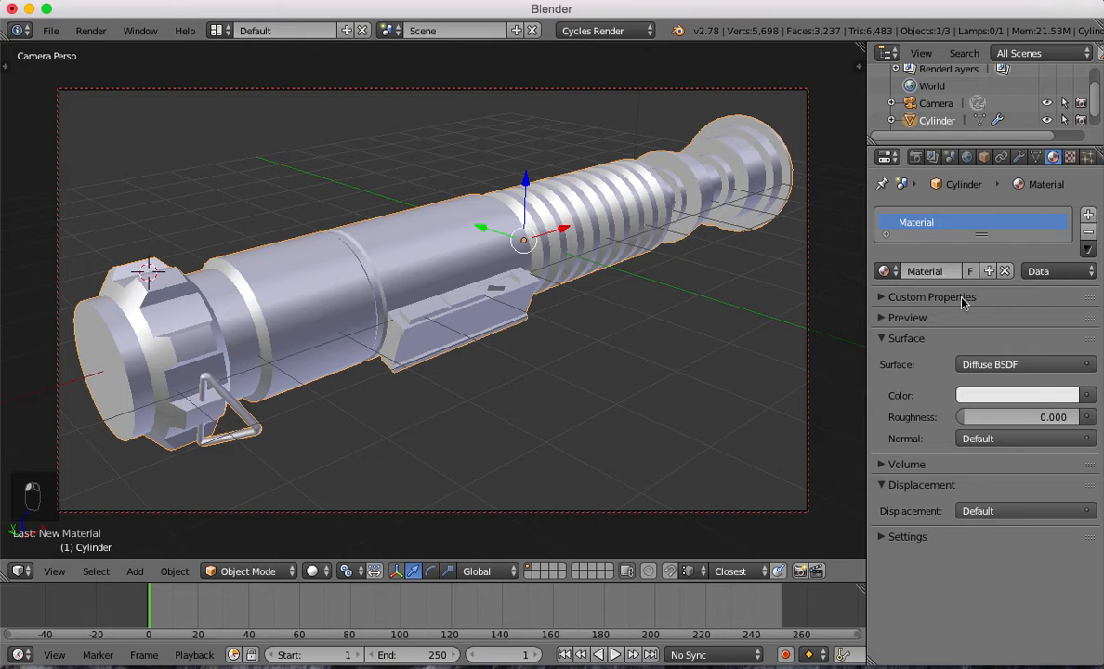
{"action": "left_click", "coordinate": [976, 364]}
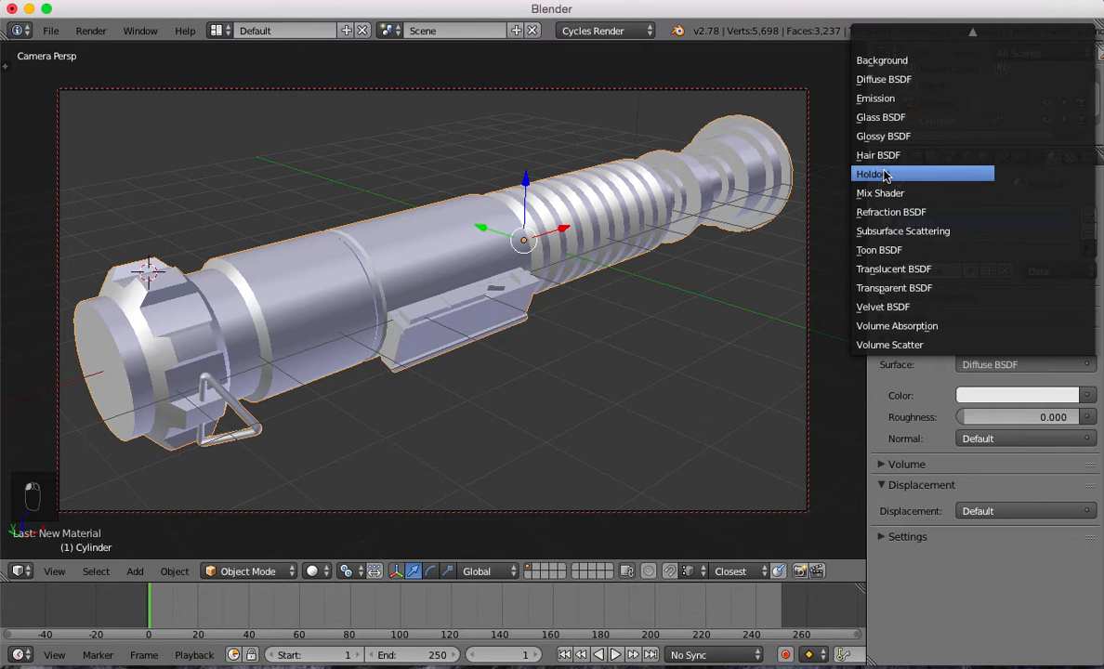
{"action": "left_click", "coordinate": [888, 194]}
{"action": "left_click", "coordinate": [976, 418]}
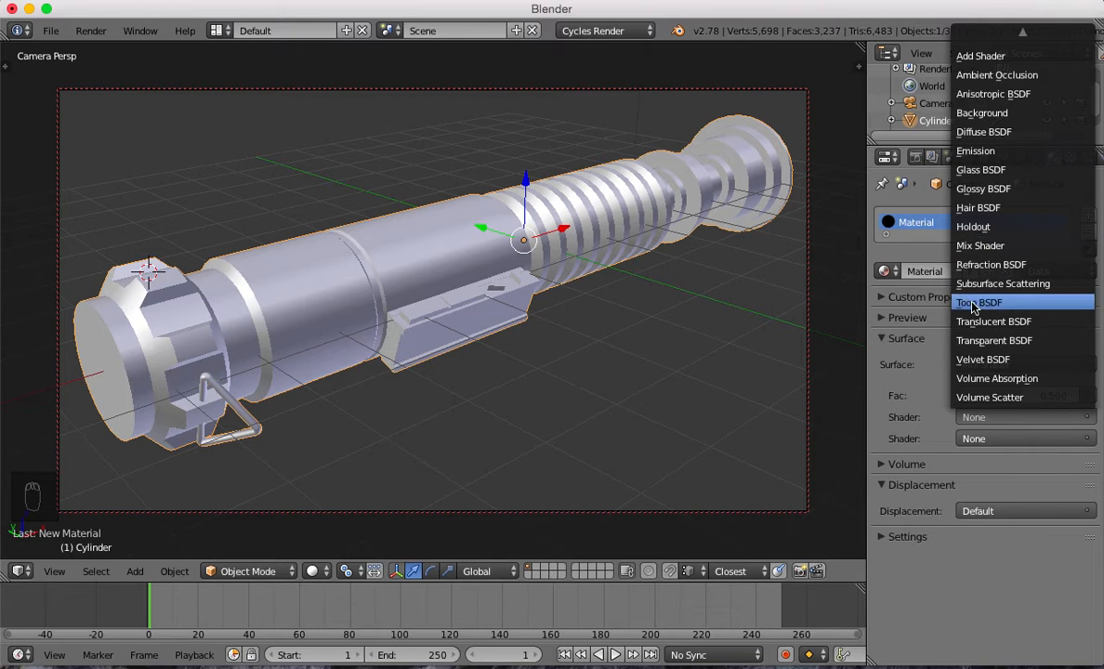
{"action": "left_click", "coordinate": [984, 131]}
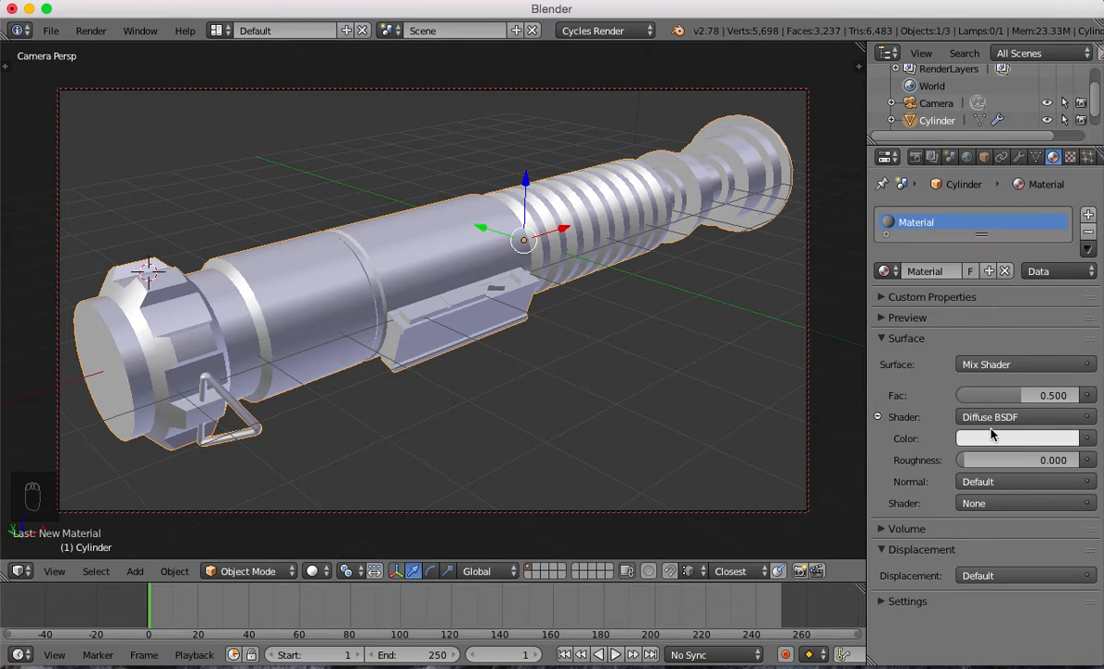
Set the first diffuse shader's colour to pure white and add a second Diffuse BSDF coloured black.
{"action": "left_click", "coordinate": [996, 438]}
{"action": "left_click", "coordinate": [988, 335]}
{"action": "left_click_drag", "start_coordinate": [996, 396], "coordinate": [1023, 396]}
{"action": "left_click", "coordinate": [986, 503]}
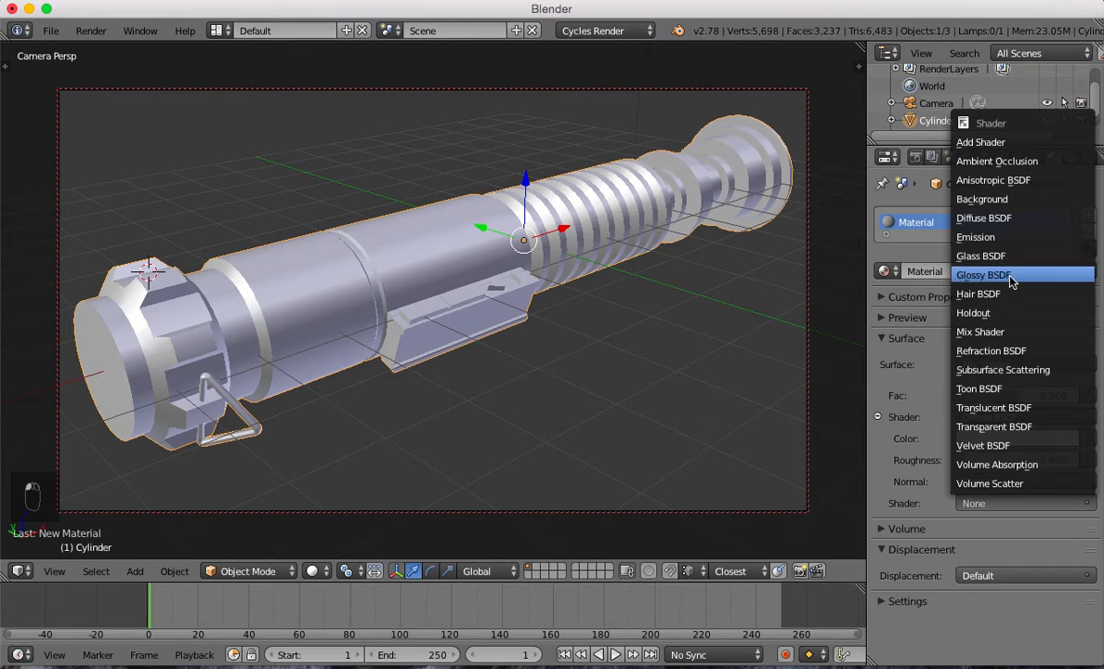
{"action": "left_click", "coordinate": [986, 217]}
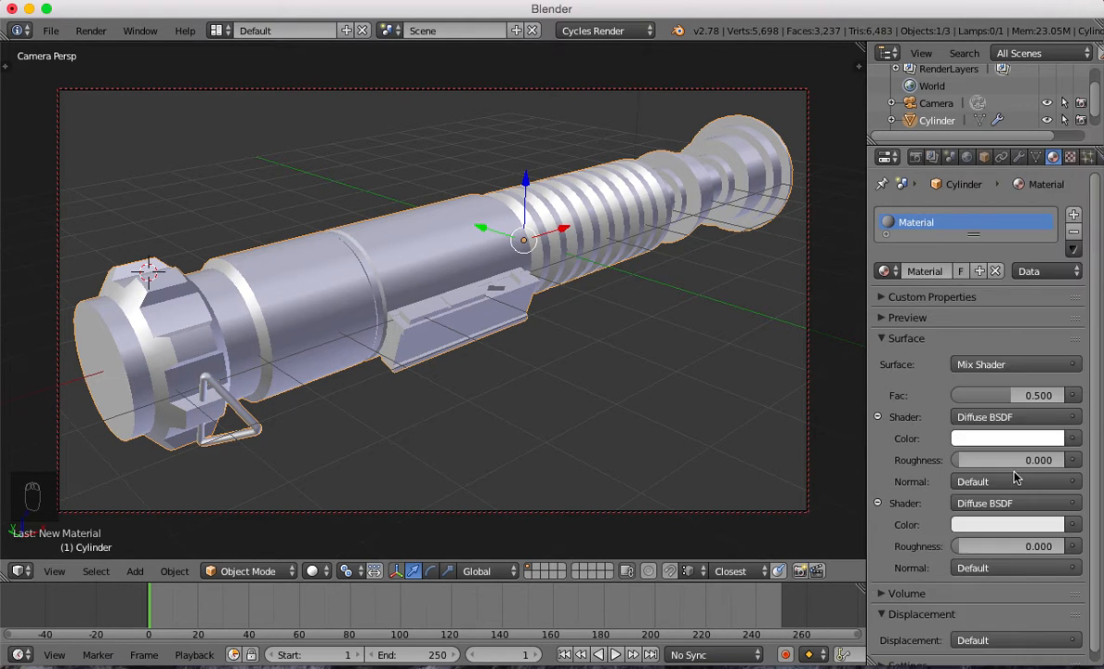
{"action": "left_click", "coordinate": [1023, 526]}
{"action": "left_click_drag", "start_coordinate": [1052, 367], "coordinate": [1051, 409]}
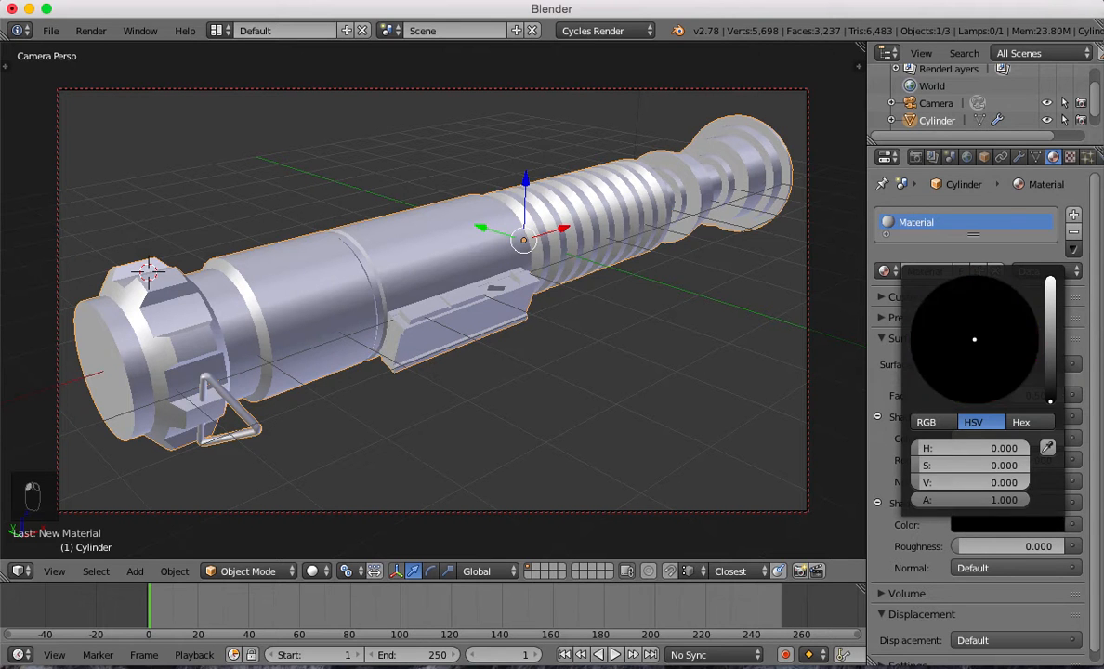
Use a Wireframe input as the Mix Shader's factor.
{"action": "left_click", "coordinate": [1000, 365]}
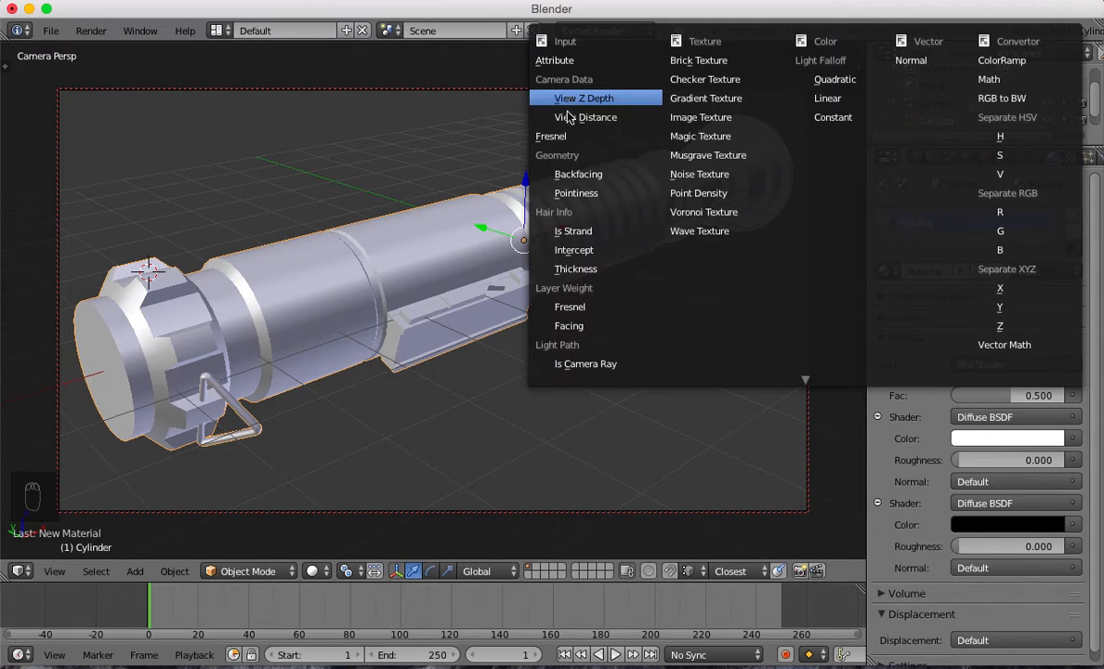
{"action": "scroll", "coordinate": [558, 234], "scroll_direction": "down", "scroll_amount": 13}
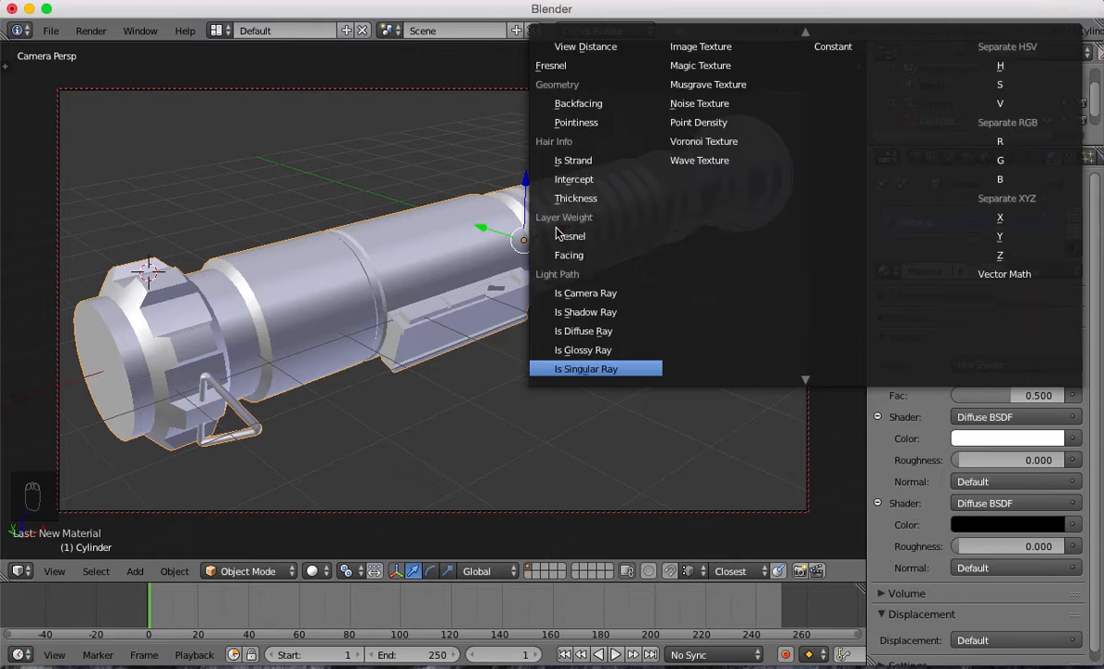
{"action": "scroll", "coordinate": [557, 235], "scroll_direction": "down", "scroll_amount": 11}
{"action": "scroll", "coordinate": [580, 45], "scroll_direction": "up", "scroll_amount": 2}
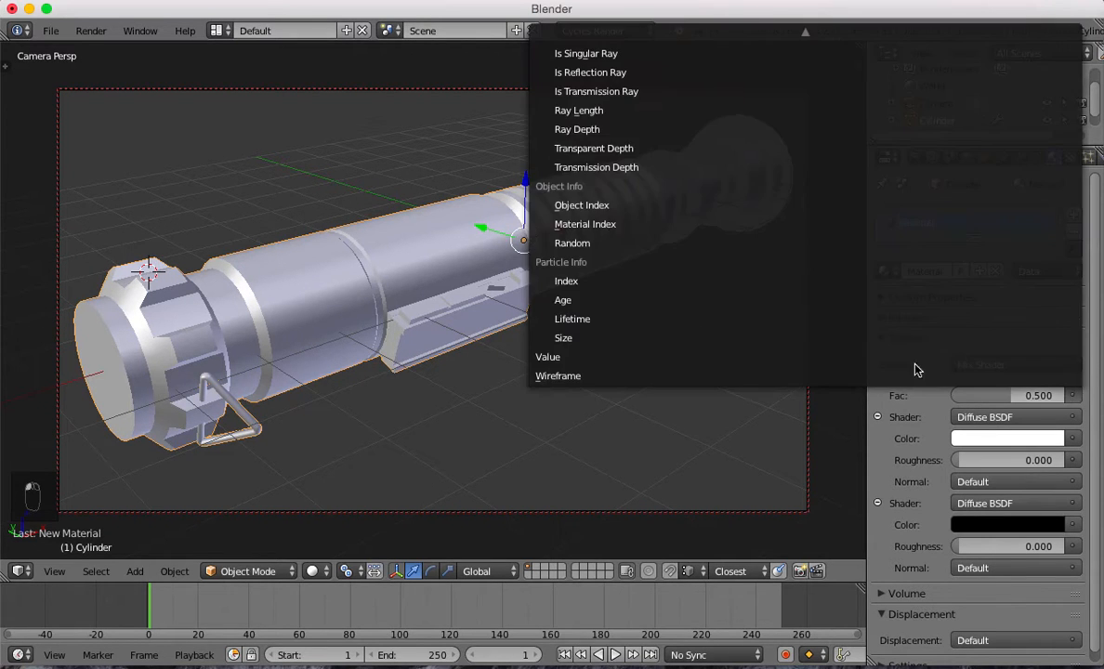
{"action": "left_click", "coordinate": [563, 376]}
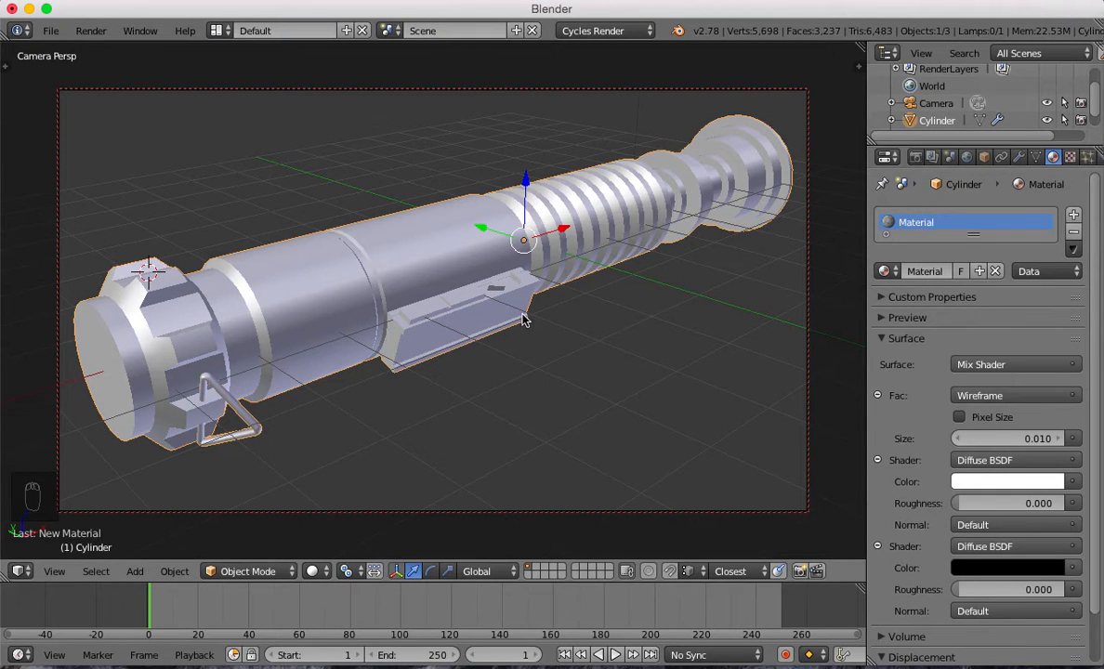
Preview the wireframe material in rendered viewport shading, then return to solid shading.
{"action": "left_click", "coordinate": [313, 571]}
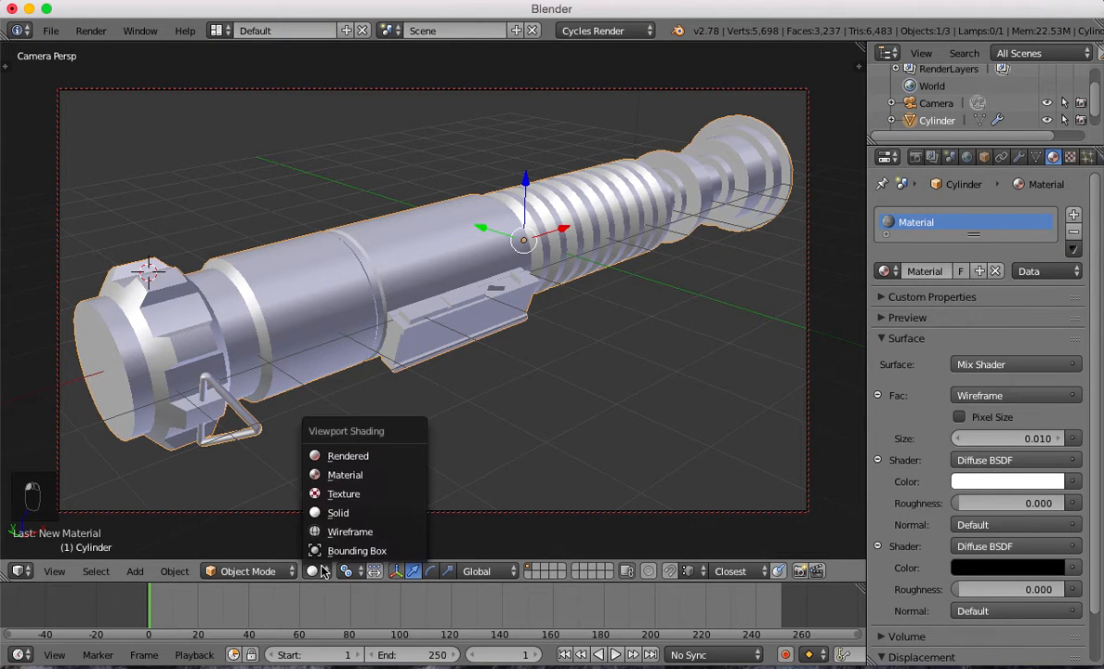
{"action": "left_click", "coordinate": [352, 457]}
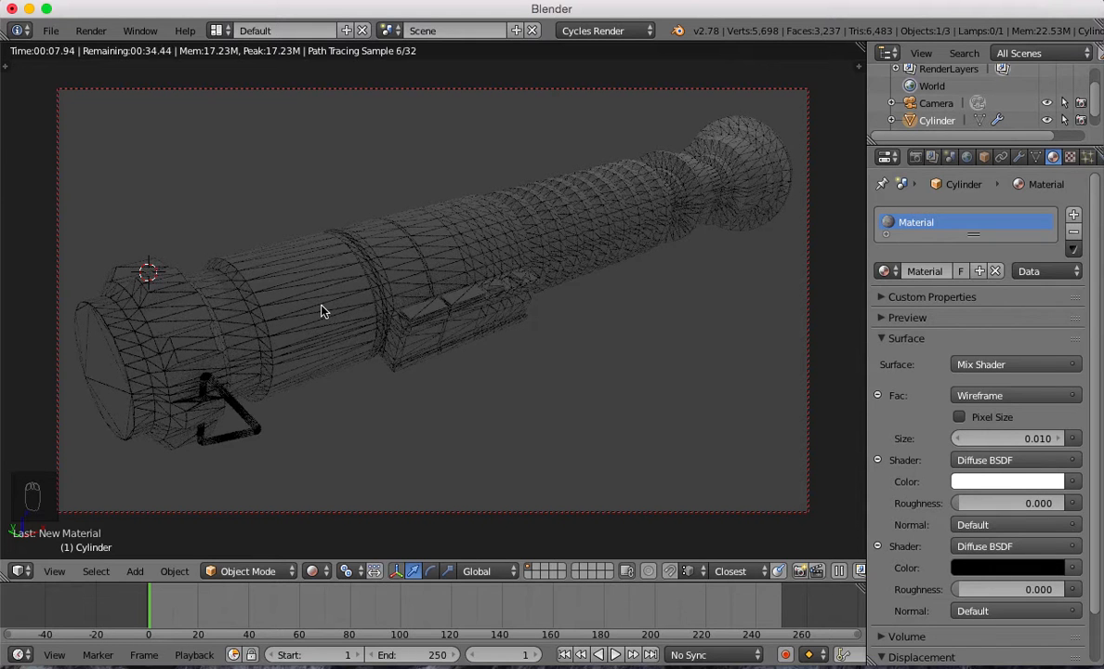
{"action": "key", "text": "z"}
{"action": "key", "text": "z"}
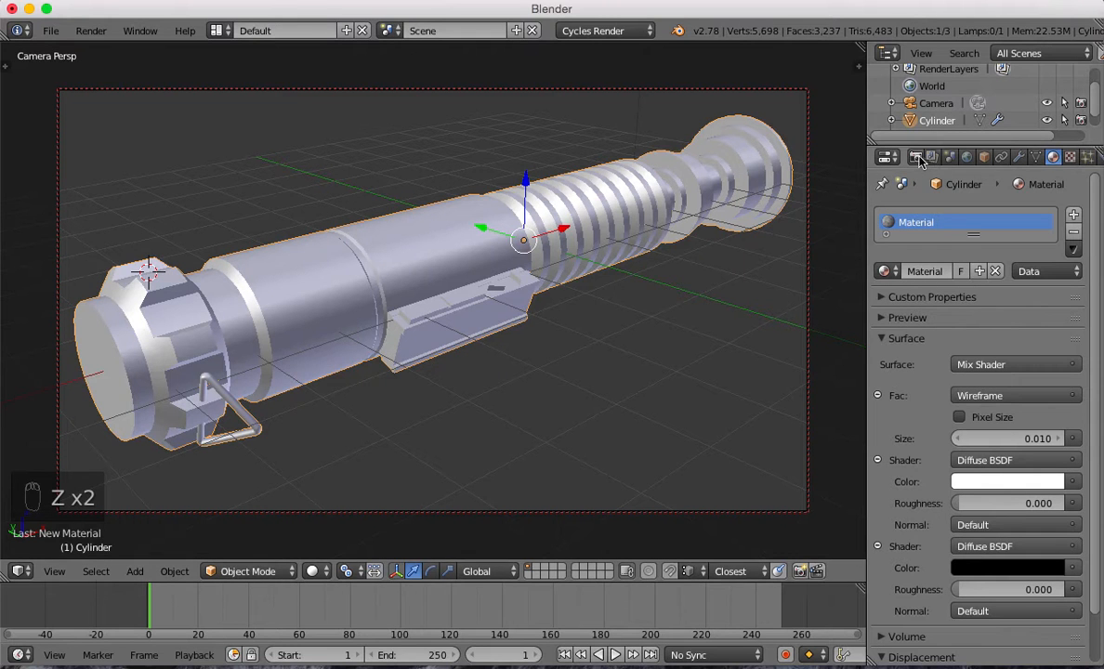
Rename the hilt's material as S.
{"action": "left_click", "coordinate": [923, 272]}
{"action": "type", "text": "S"}
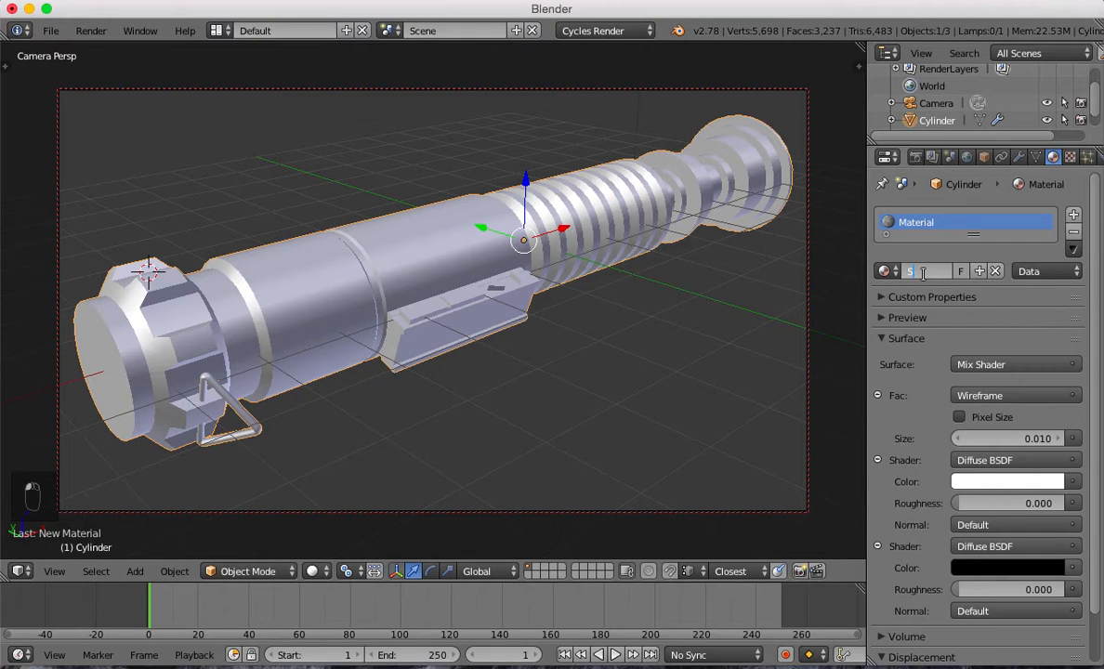
{"action": "key", "text": "Return"}
Set the render resolution scale to 100% and the render samples to 10.
{"action": "left_click", "coordinate": [916, 157]}
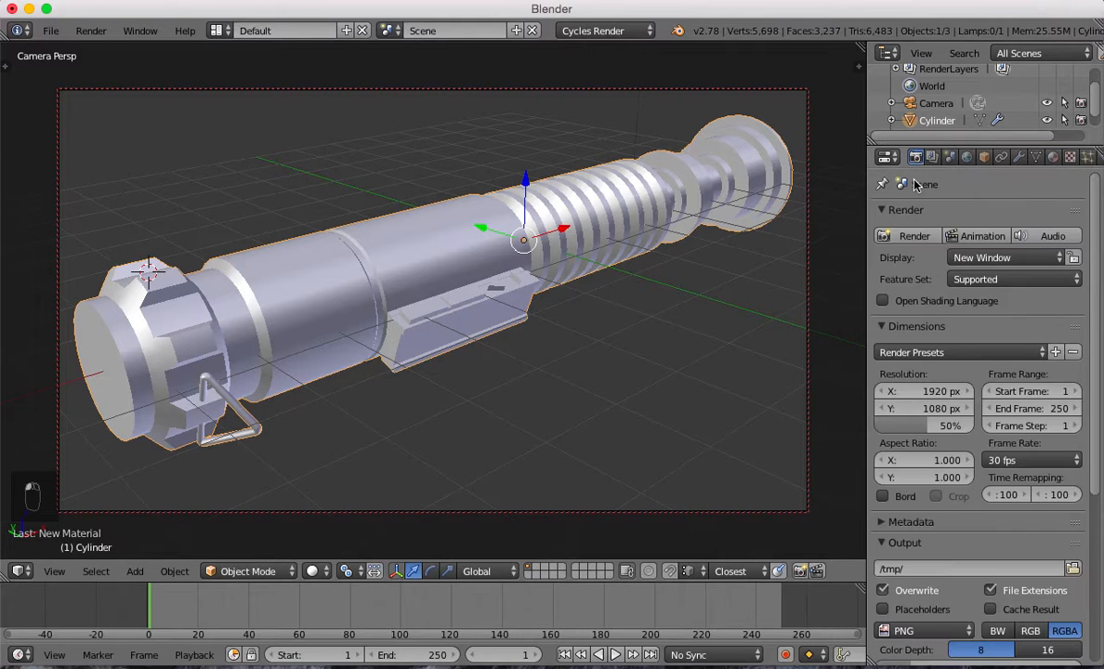
{"action": "left_click_drag", "start_coordinate": [937, 429], "coordinate": [982, 427]}
{"action": "scroll", "coordinate": [999, 423], "scroll_direction": "down", "scroll_amount": 4}
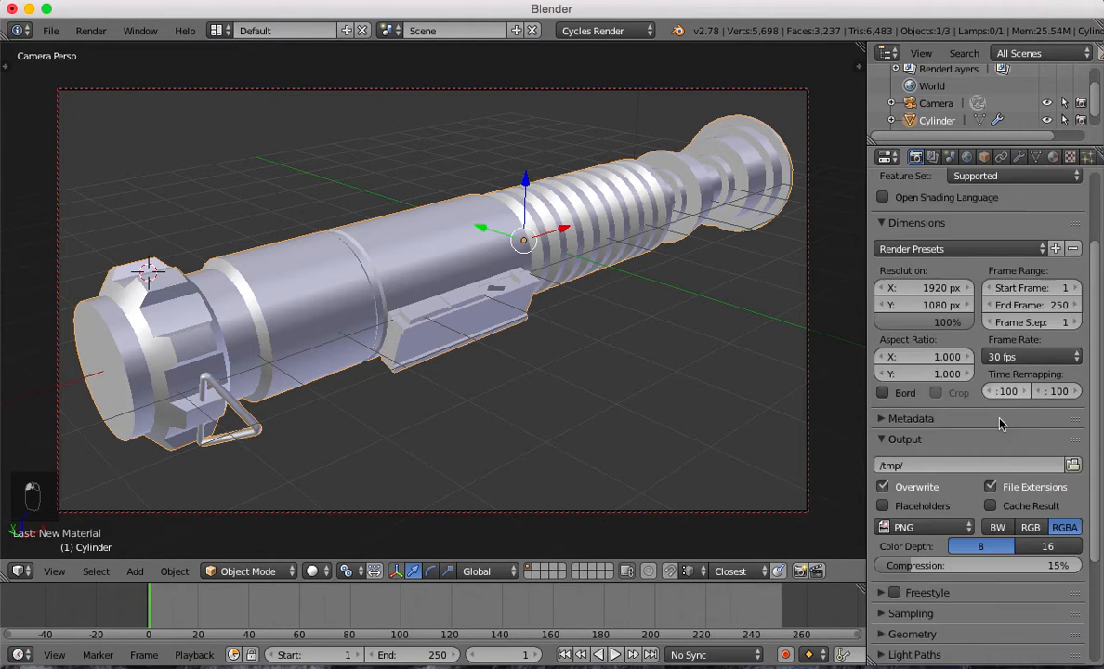
{"action": "scroll", "coordinate": [997, 423], "scroll_direction": "down", "scroll_amount": 1}
{"action": "left_click", "coordinate": [894, 464]}
{"action": "scroll", "coordinate": [986, 456], "scroll_direction": "down", "scroll_amount": 3}
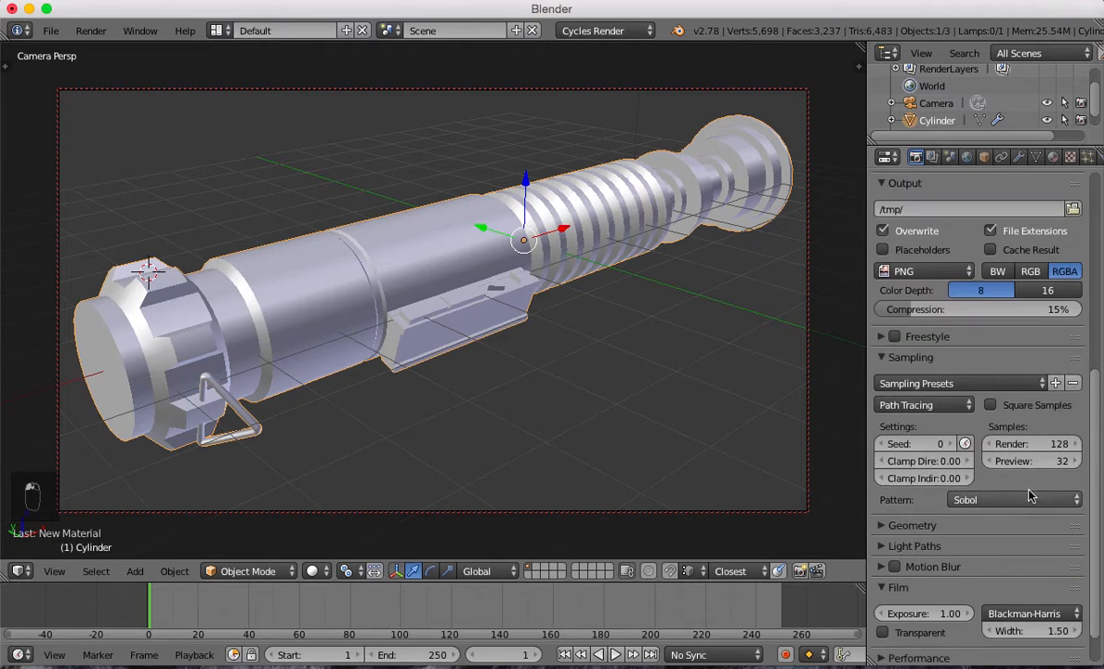
{"action": "left_click", "coordinate": [1029, 445]}
{"action": "type", "text": "10"}
{"action": "key", "text": "Return"}
In top view, move the lamp beyond the hilt's ring end, between the hilt and the camera.
{"action": "key", "text": "KP_0"}
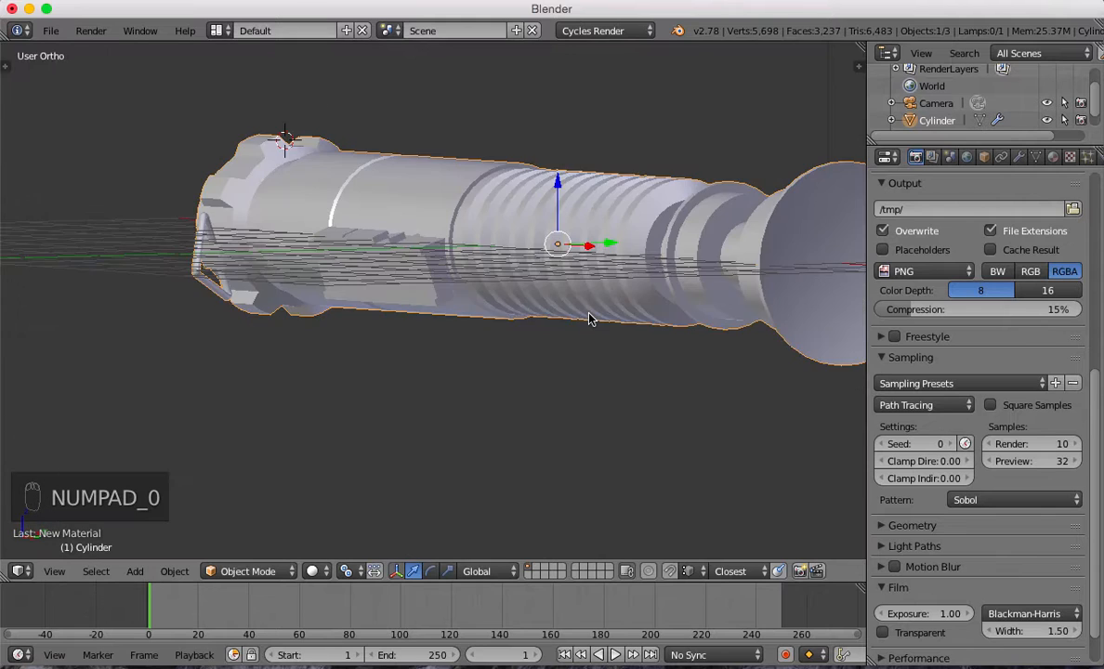
{"action": "key", "text": "KP_7"}
{"action": "scroll", "coordinate": [592, 315], "scroll_direction": "down", "scroll_amount": 4}
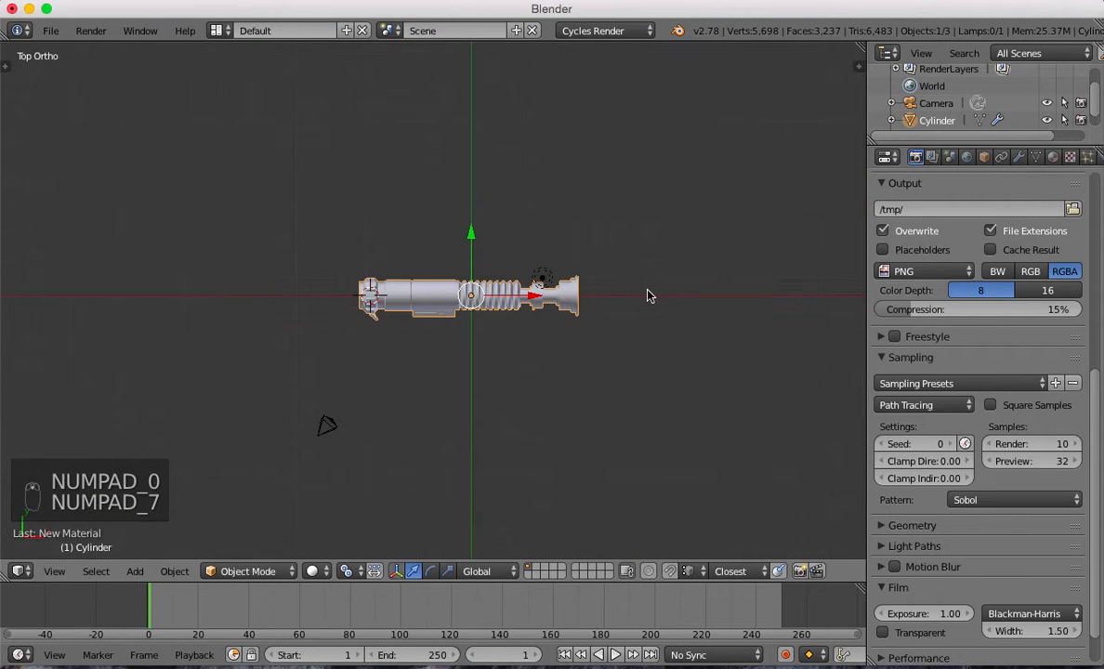
{"action": "right_click", "coordinate": [556, 276]}
{"action": "key", "text": "g"}
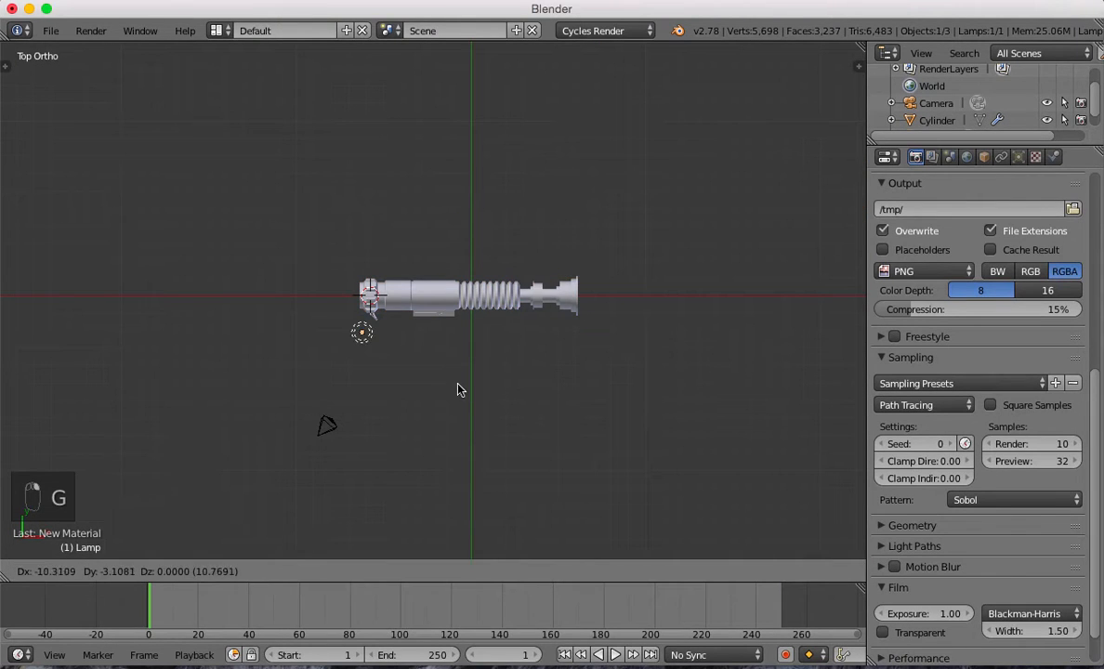
{"action": "left_click", "coordinate": [425, 391]}
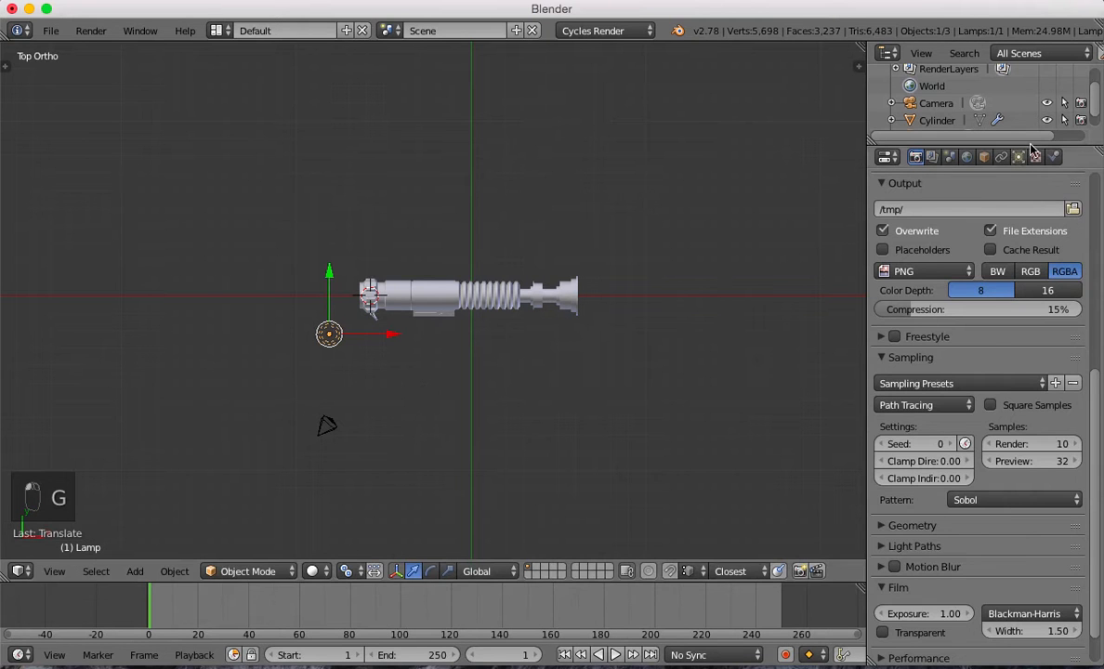
Enable nodes on the lamp and set its emission strength to 500 and its size to 1.
{"action": "left_click", "coordinate": [1019, 157]}
{"action": "left_click", "coordinate": [992, 399]}
{"action": "left_click", "coordinate": [1022, 451]}
{"action": "type", "text": "500"}
{"action": "key", "text": "Return"}
{"action": "left_click", "coordinate": [931, 330]}
{"action": "type", "text": "1"}
{"action": "key", "text": "Return"}
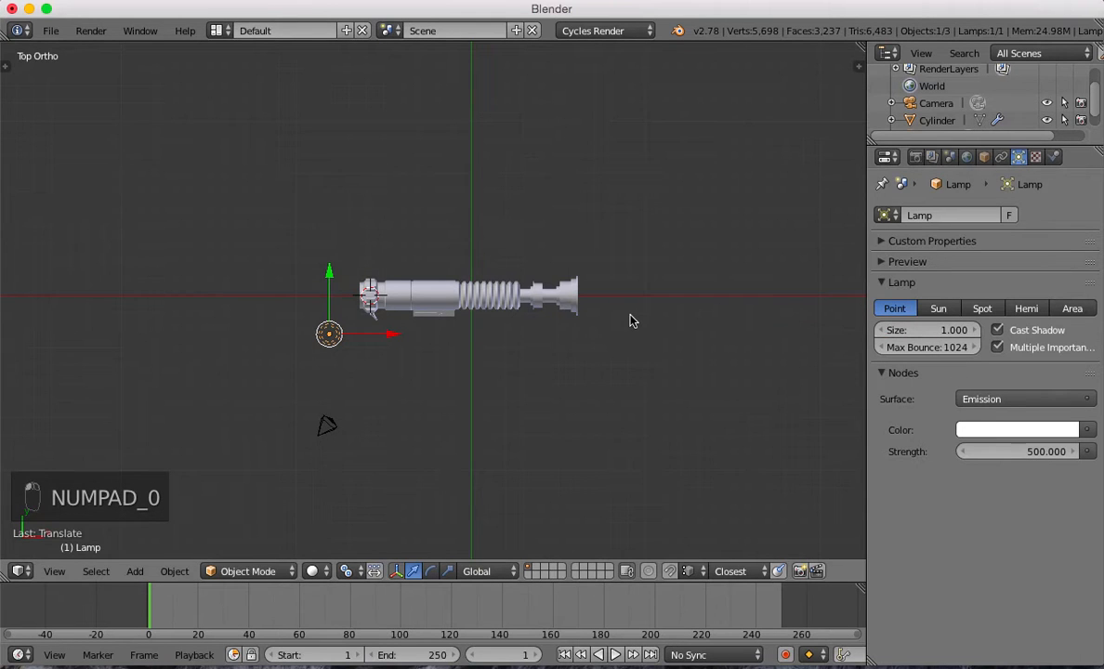
Preview the new lighting through the camera in rendered shading, then switch back to solid shading.
{"action": "key", "text": "KP_0"}
{"action": "key", "text": "shift+z"}
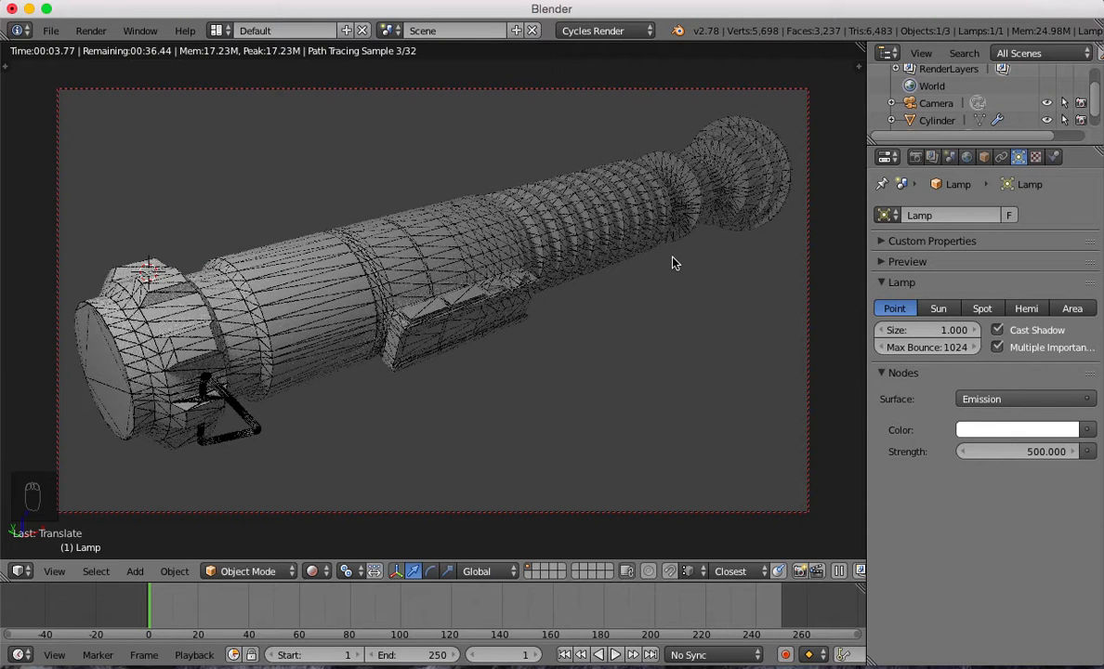
{"action": "key", "text": "z"}
{"action": "key", "text": "z"}
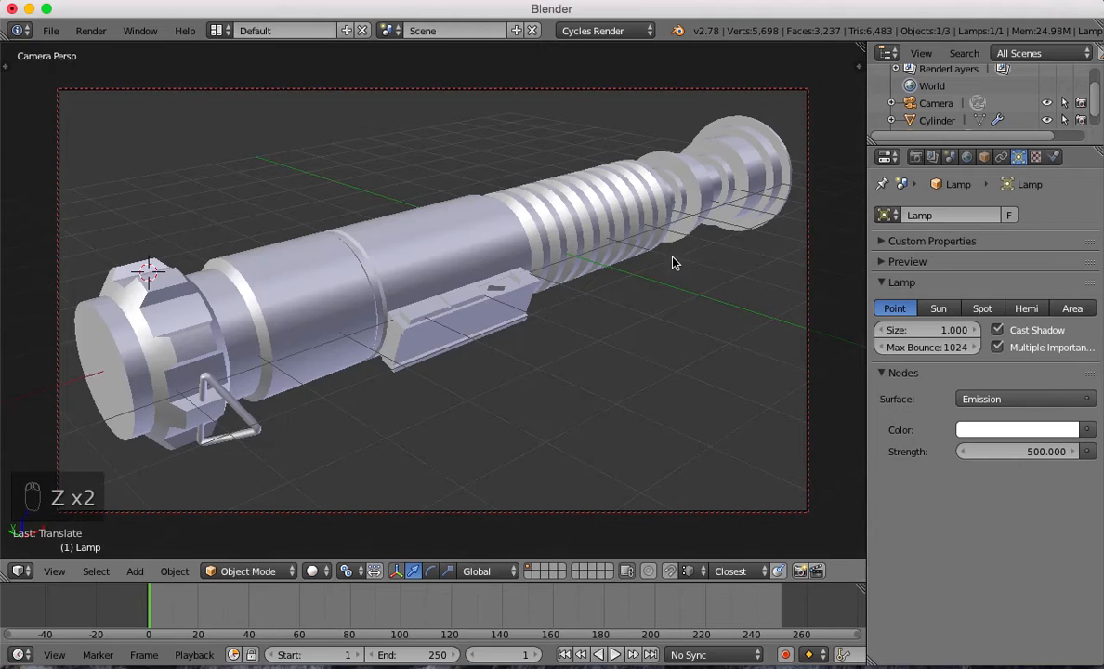
Set the render samples to 20 and render the camera image of the hilt.
{"action": "left_click", "coordinate": [917, 158]}
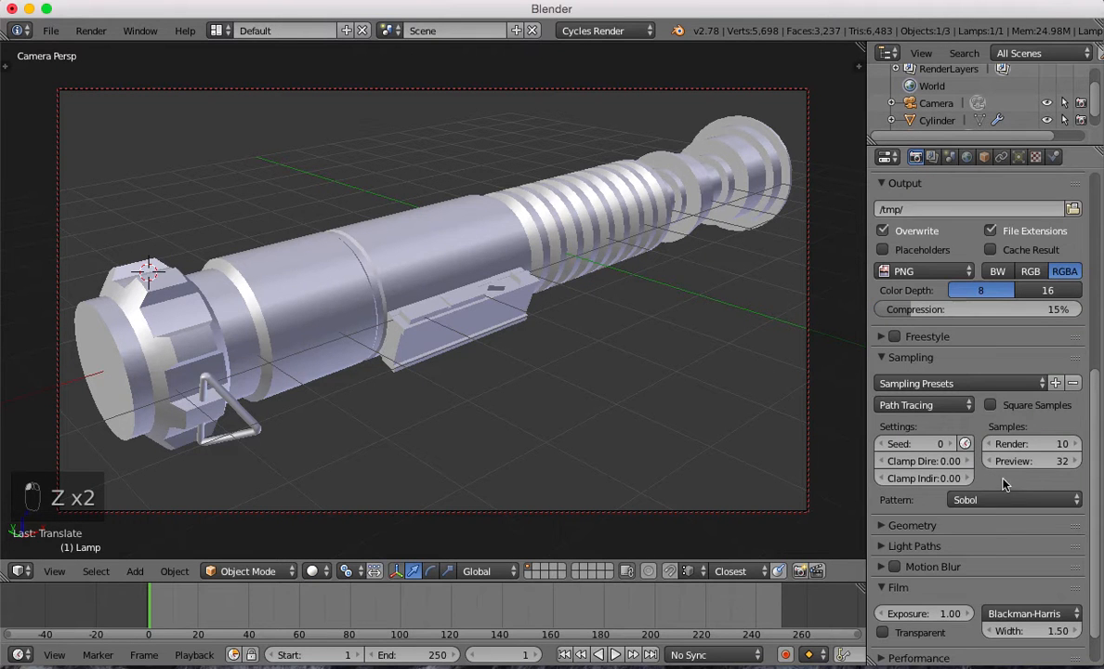
{"action": "left_click", "coordinate": [1047, 441]}
{"action": "type", "text": "20"}
{"action": "key", "text": "Return"}
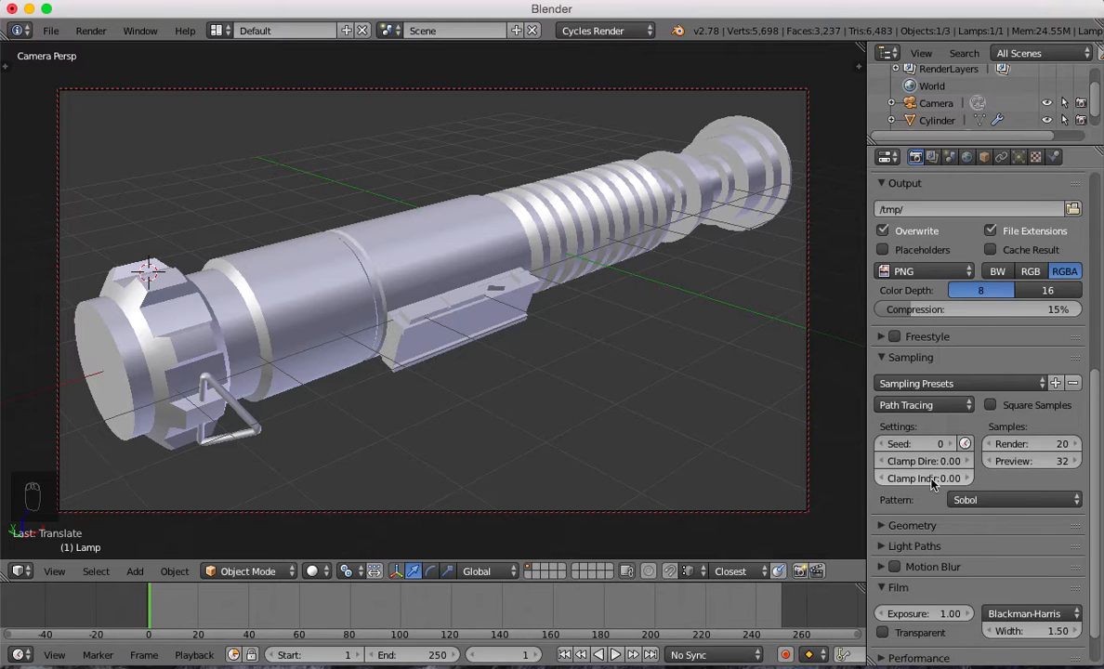
{"action": "scroll", "coordinate": [933, 482], "scroll_direction": "up", "scroll_amount": 10}
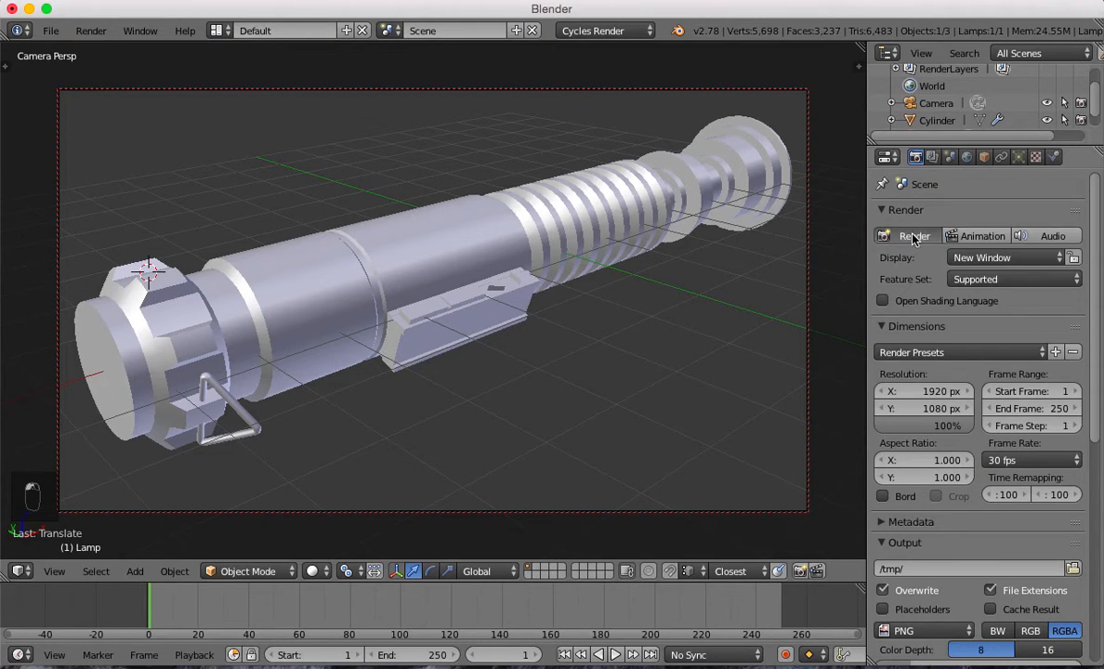
{"action": "left_click", "coordinate": [914, 237]}
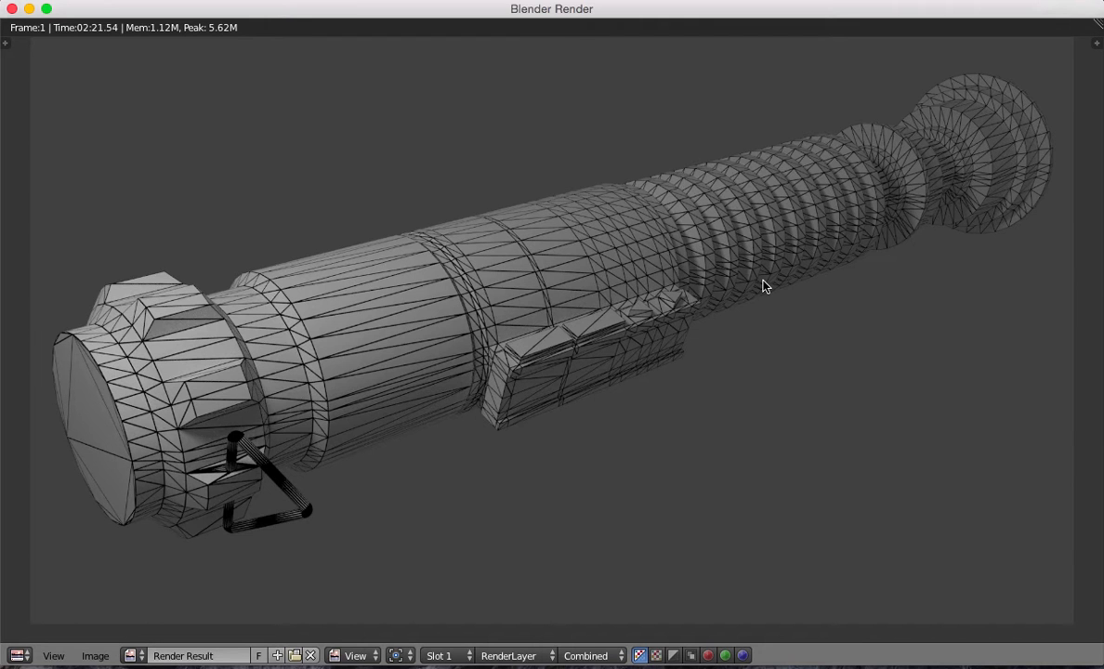
Start saving the render as an image in Google Drive/Grade 9/Blender Club/Blender Club Shared Folder/Enrichment/Out of Blender Club.
{"action": "key", "text": "F3"}
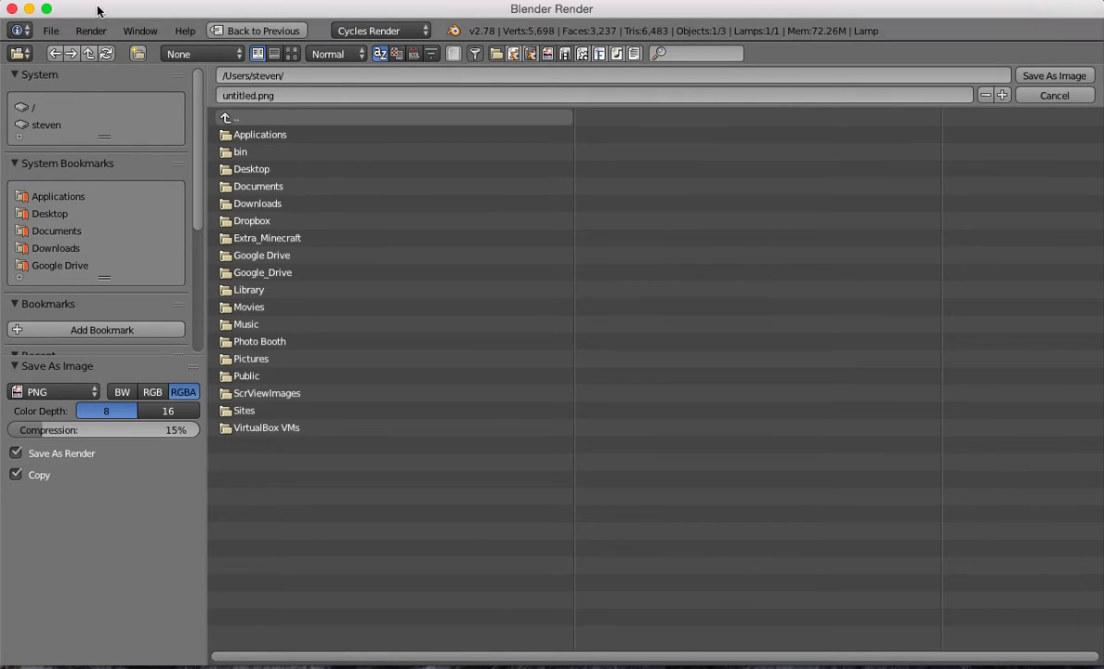
{"action": "left_click", "coordinate": [244, 169]}
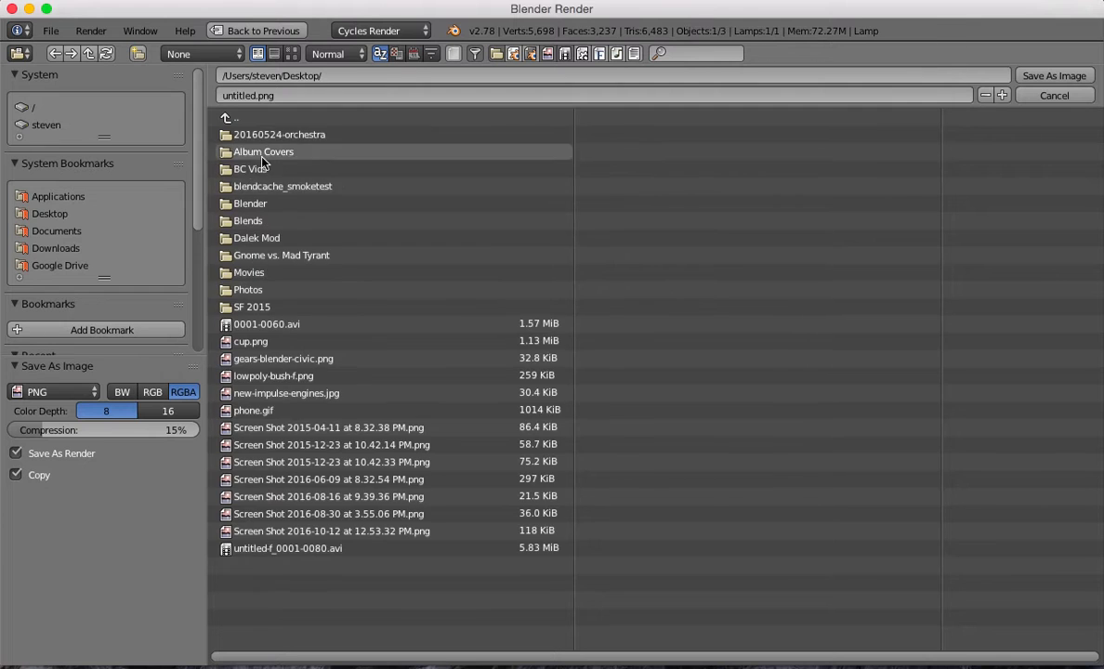
{"action": "left_click", "coordinate": [73, 265]}
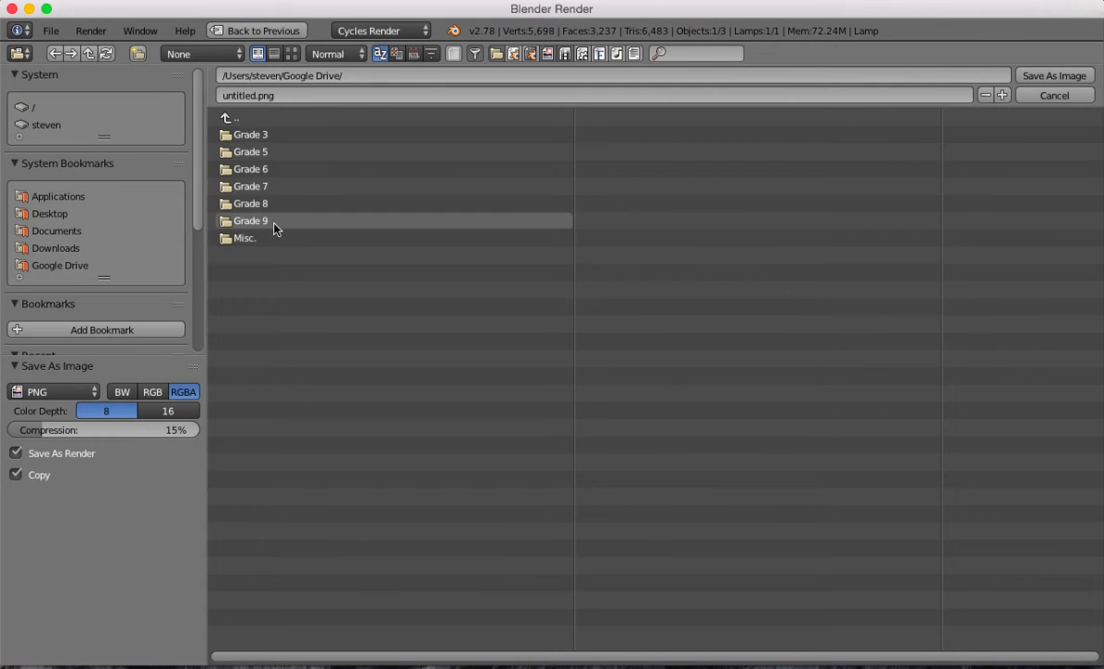
{"action": "left_click", "coordinate": [244, 221]}
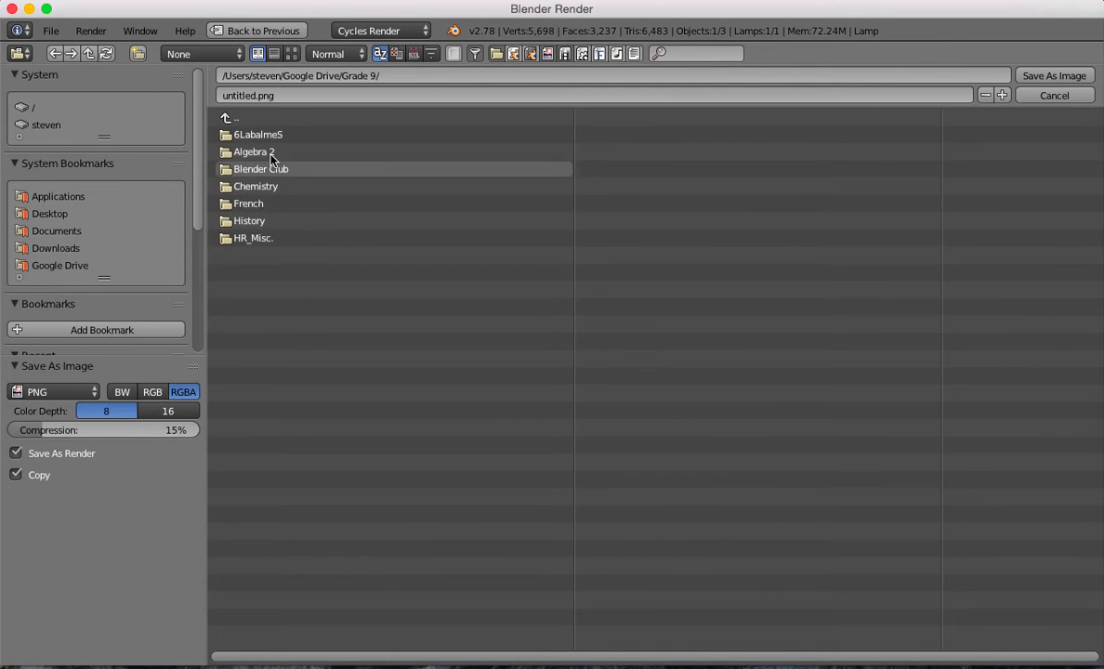
{"action": "left_click", "coordinate": [272, 168]}
{"action": "left_click", "coordinate": [246, 135]}
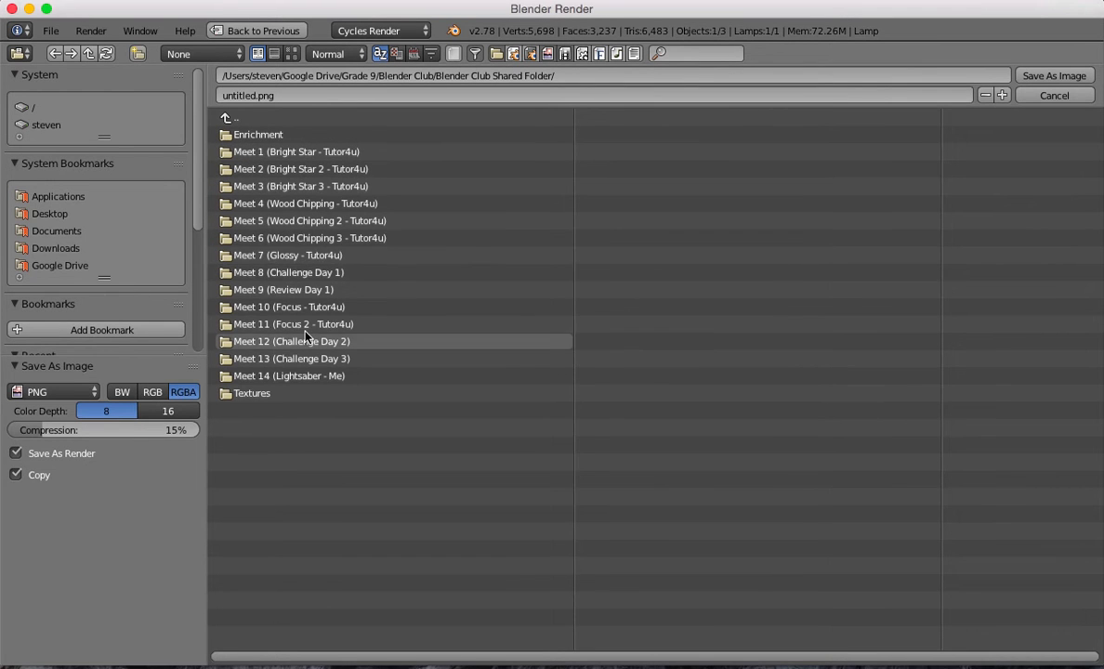
{"action": "left_click", "coordinate": [265, 136]}
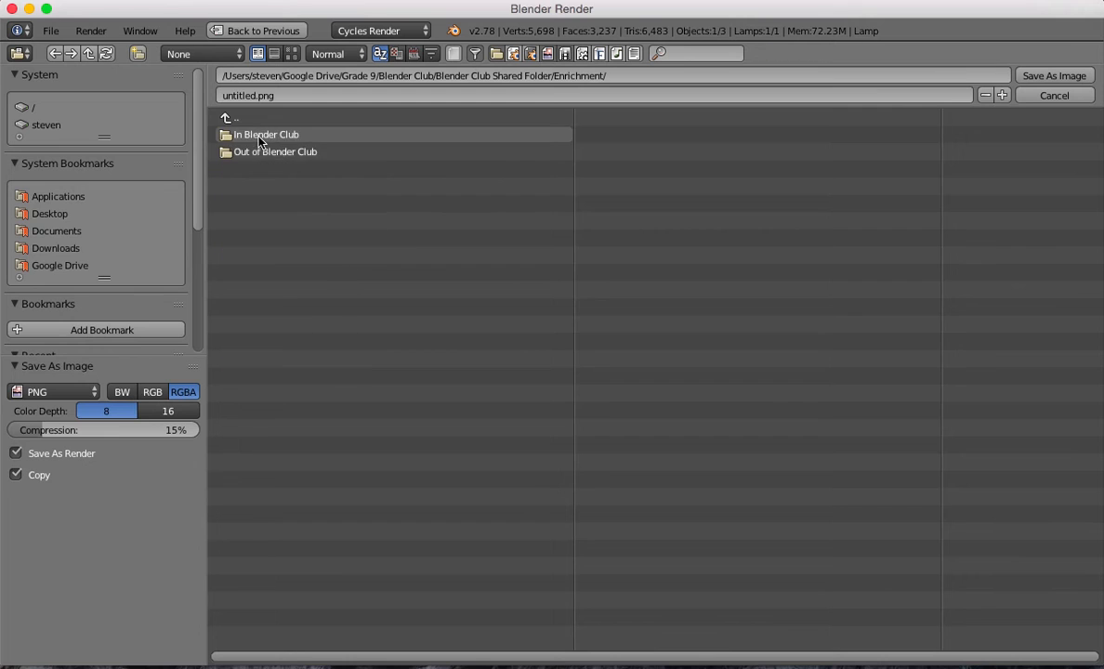
{"action": "left_click", "coordinate": [275, 137]}
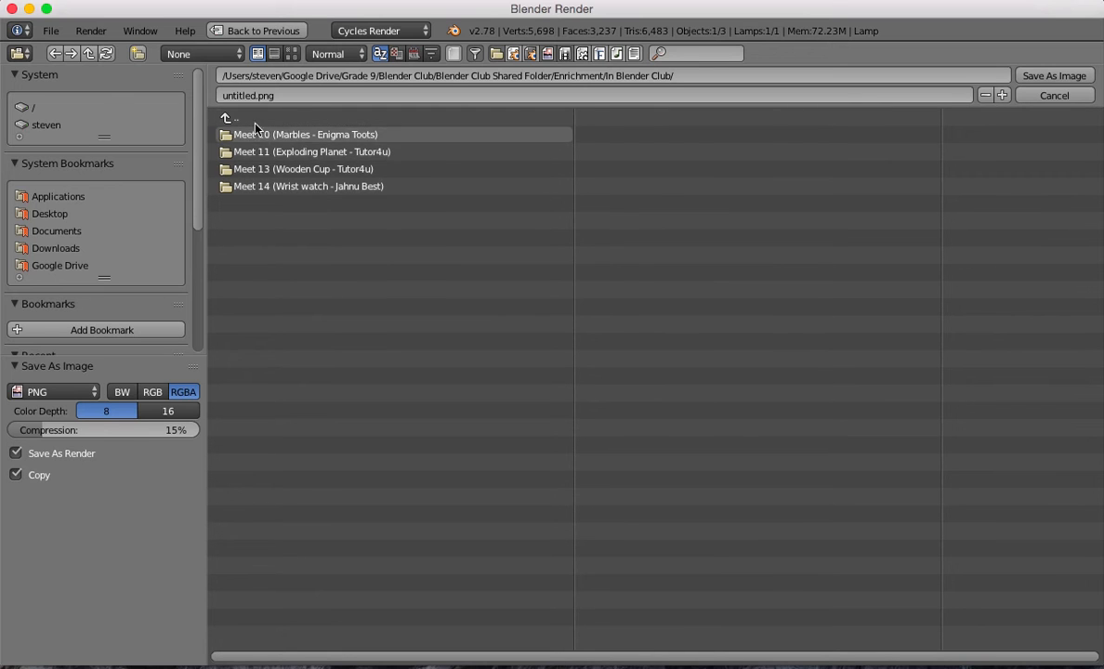
{"action": "left_click", "coordinate": [231, 117]}
{"action": "left_click", "coordinate": [266, 152]}
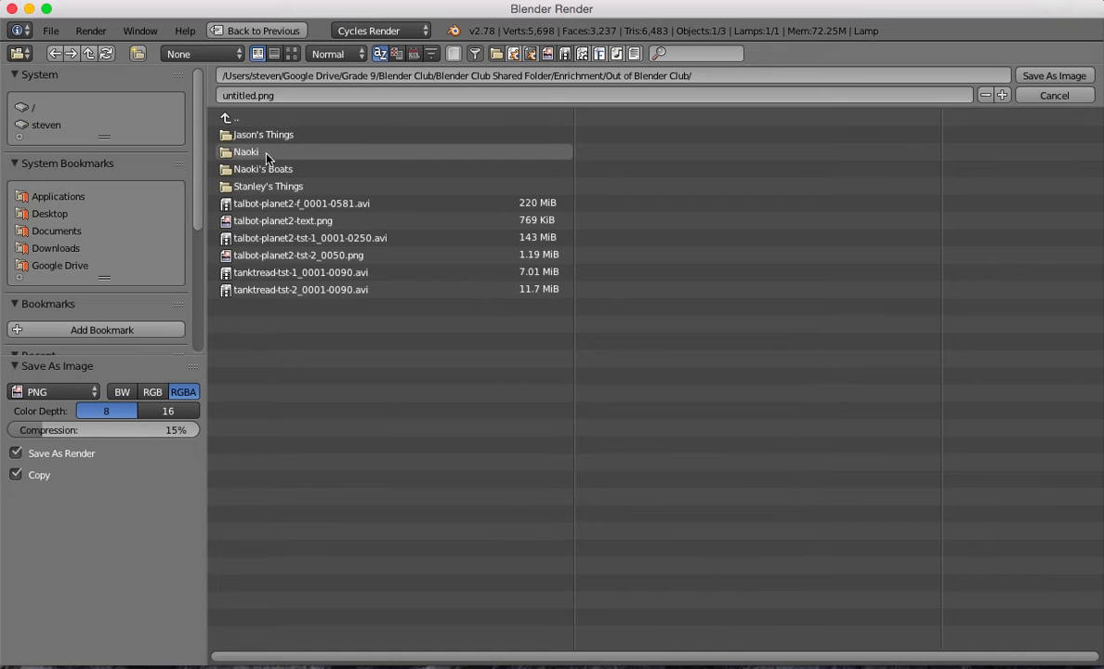
{"action": "left_click", "coordinate": [231, 117]}
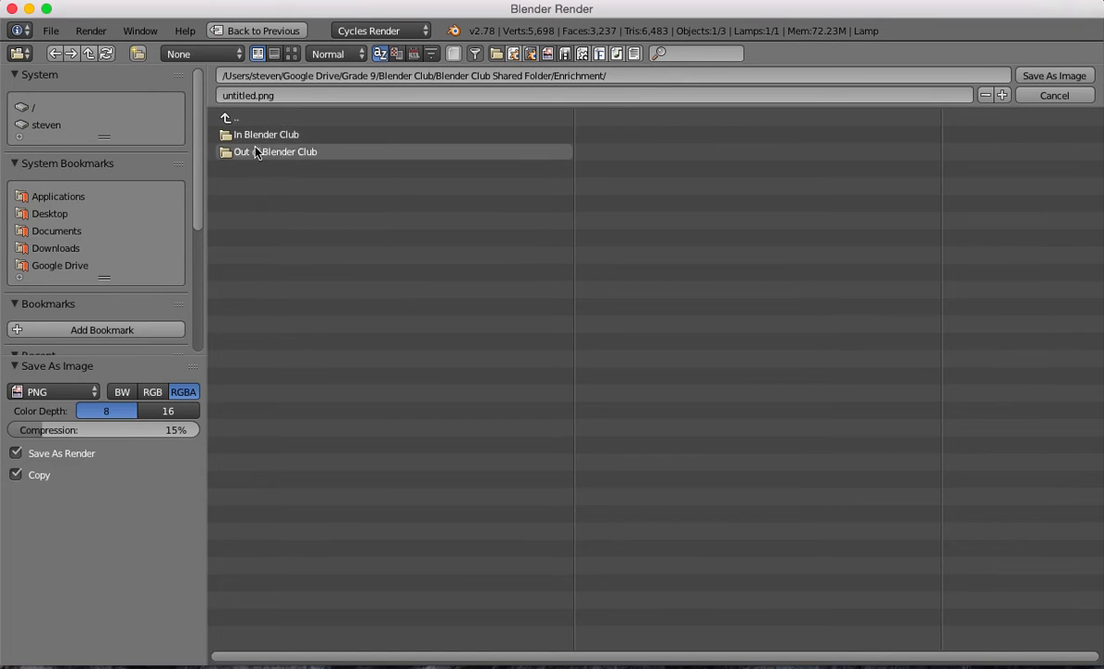
{"action": "left_click", "coordinate": [258, 153]}
Name the image lightsaber_tutorial.png, save it, and close the render window.
{"action": "left_click", "coordinate": [237, 94]}
{"action": "double_click", "coordinate": [237, 95]}
{"action": "type", "text": "lights"}
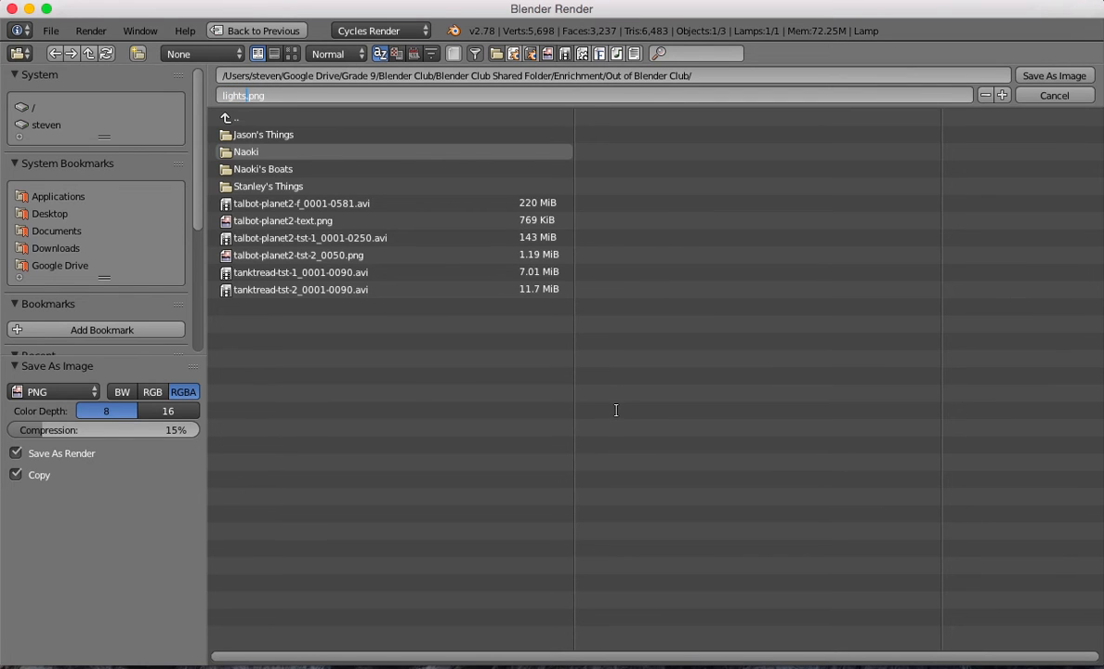
{"action": "type", "text": "aber"}
{"action": "type", "text": "_tutorial"}
{"action": "left_click", "coordinate": [1057, 80]}
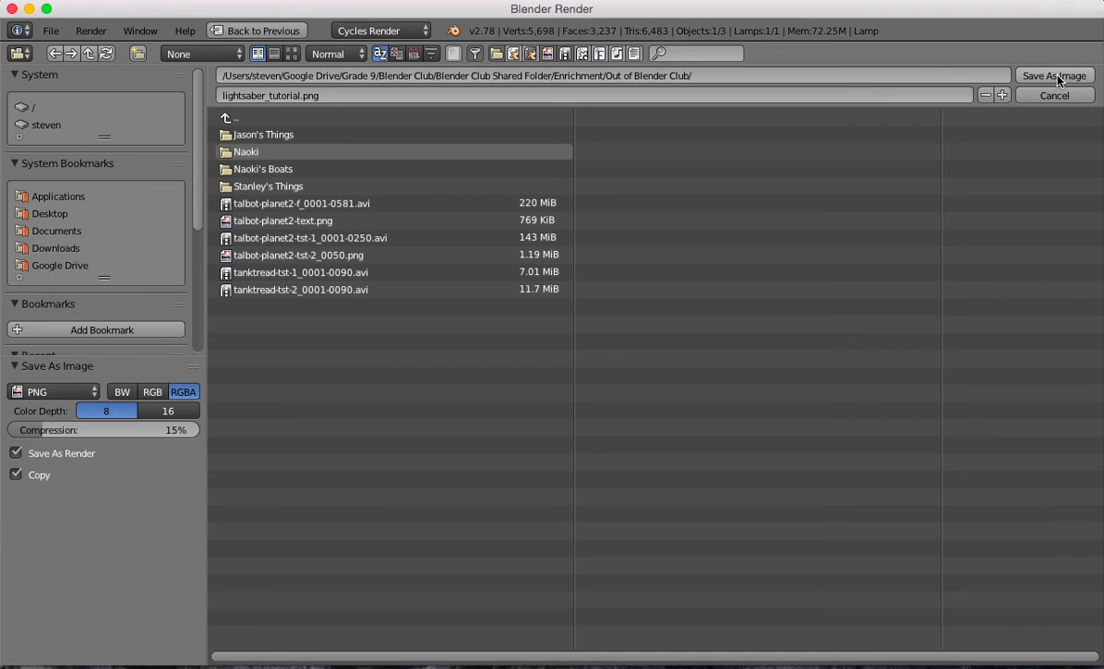
{"action": "left_click", "coordinate": [1057, 79]}
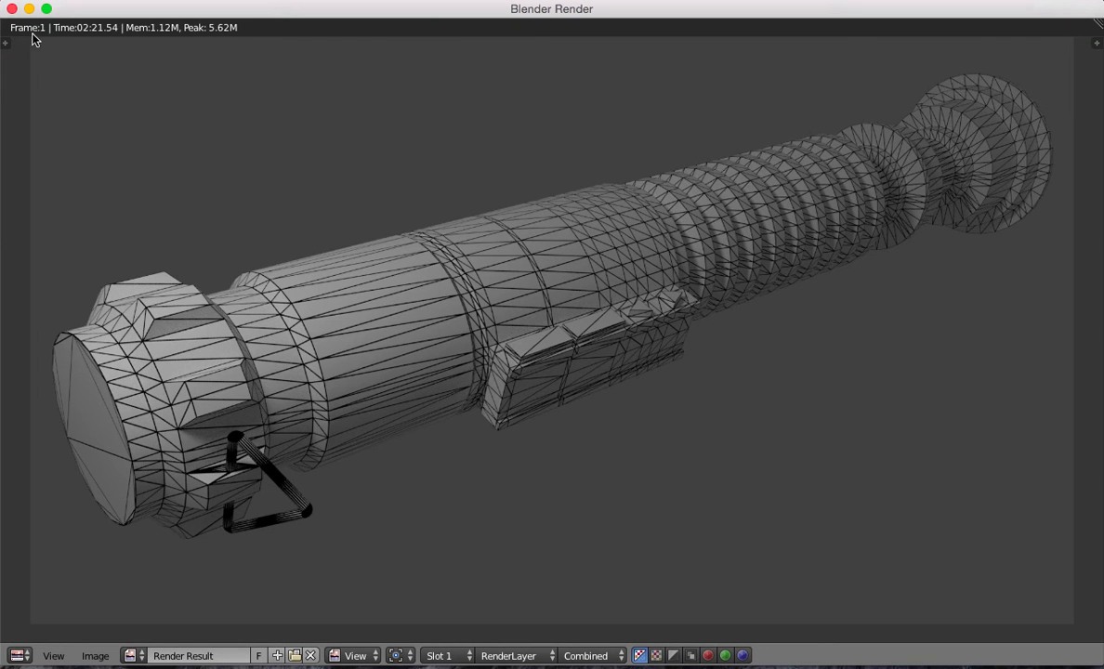
{"action": "left_click", "coordinate": [11, 8]}
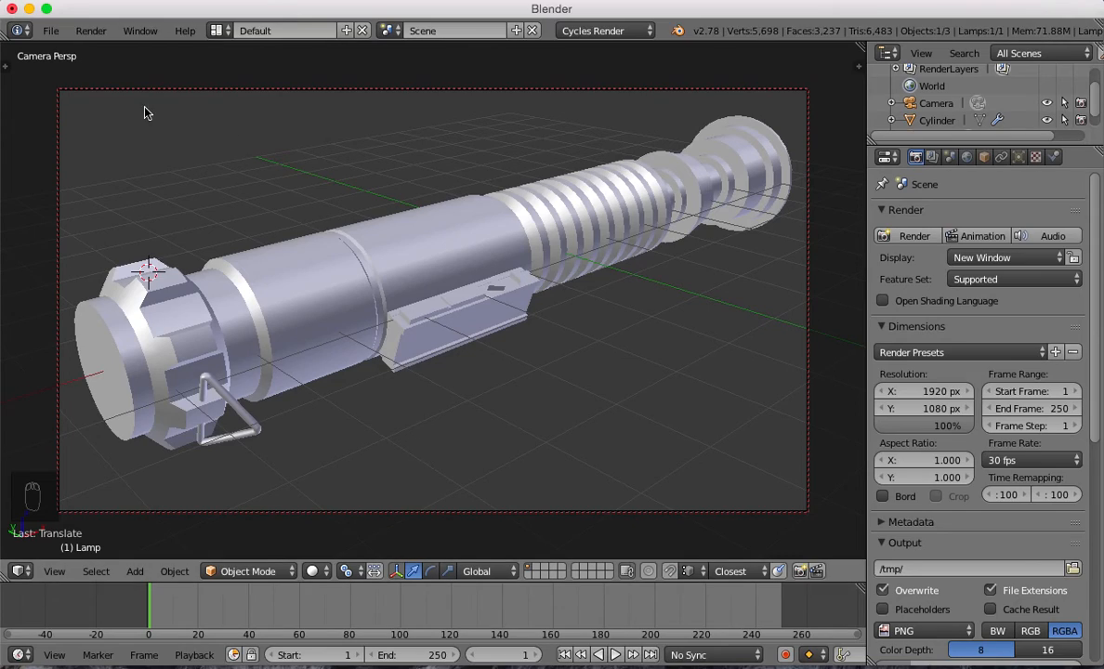
{"action": "key", "text": "super+Tab"}
{"action": "key", "text": "super+Tab"}
Start saving the project as a new file in the Blender Club Shared Folder's Enrichment/Out of Blender Club folder under Google Drive/Grade 9/Blender Club.
{"action": "left_click", "coordinate": [51, 31]}
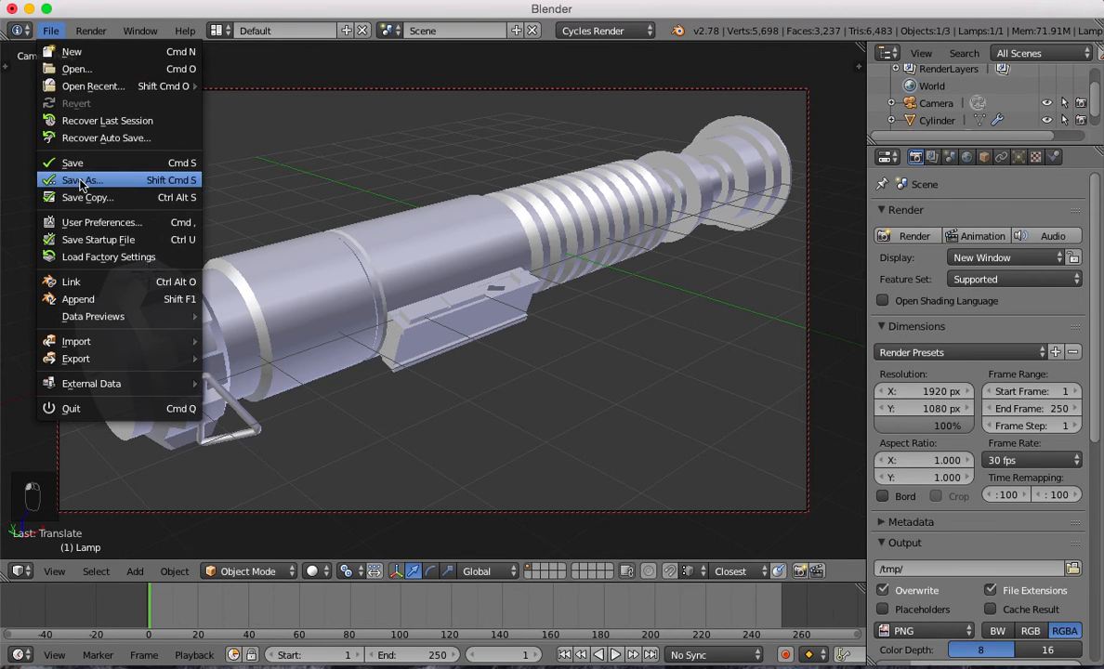
{"action": "left_click", "coordinate": [65, 182]}
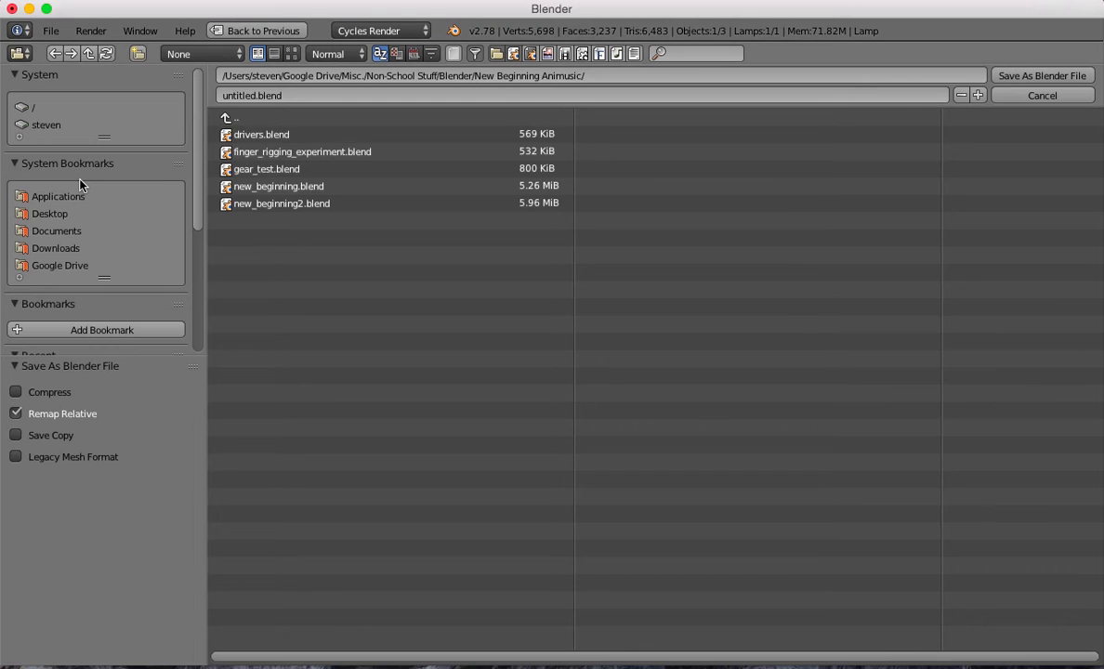
{"action": "left_click", "coordinate": [54, 265]}
{"action": "left_click", "coordinate": [234, 221]}
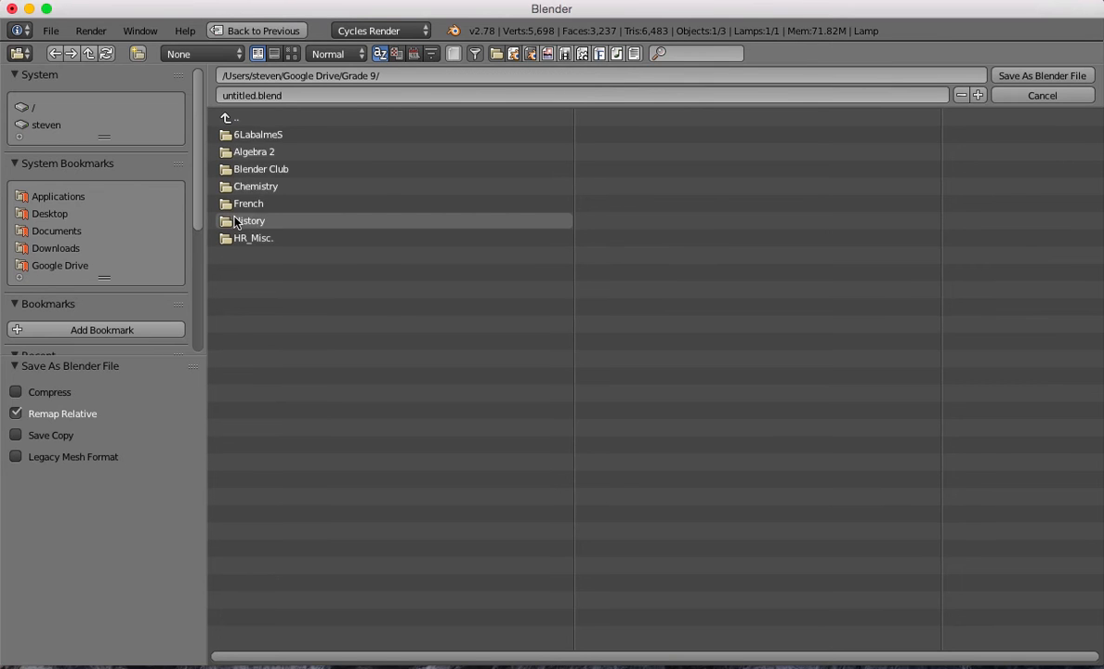
{"action": "left_click", "coordinate": [261, 168]}
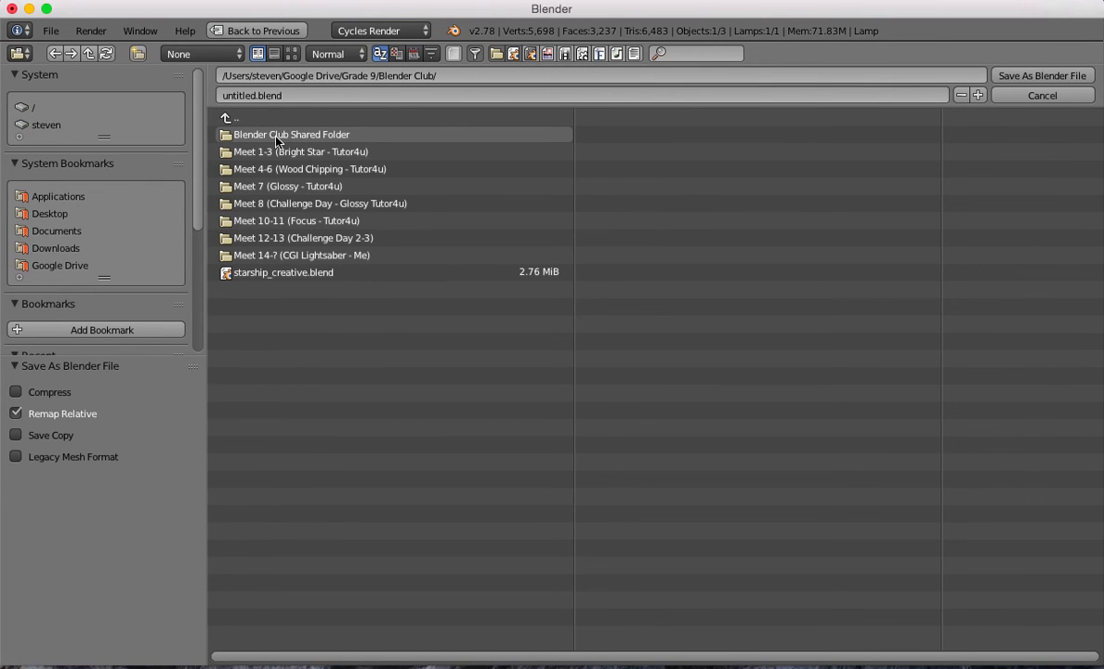
{"action": "left_click", "coordinate": [276, 137]}
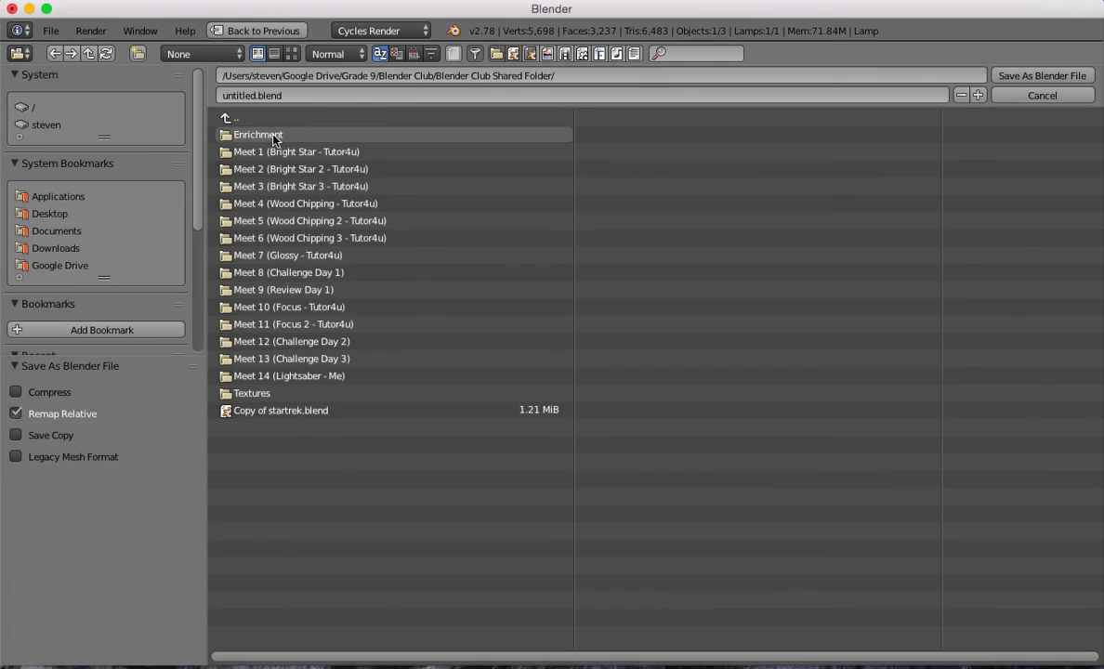
{"action": "left_click", "coordinate": [275, 137]}
{"action": "left_click", "coordinate": [276, 151]}
Name the project file lightsaber_tutorial.blend and save it.
{"action": "double_click", "coordinate": [239, 96]}
{"action": "type", "text": "lightsaber"}
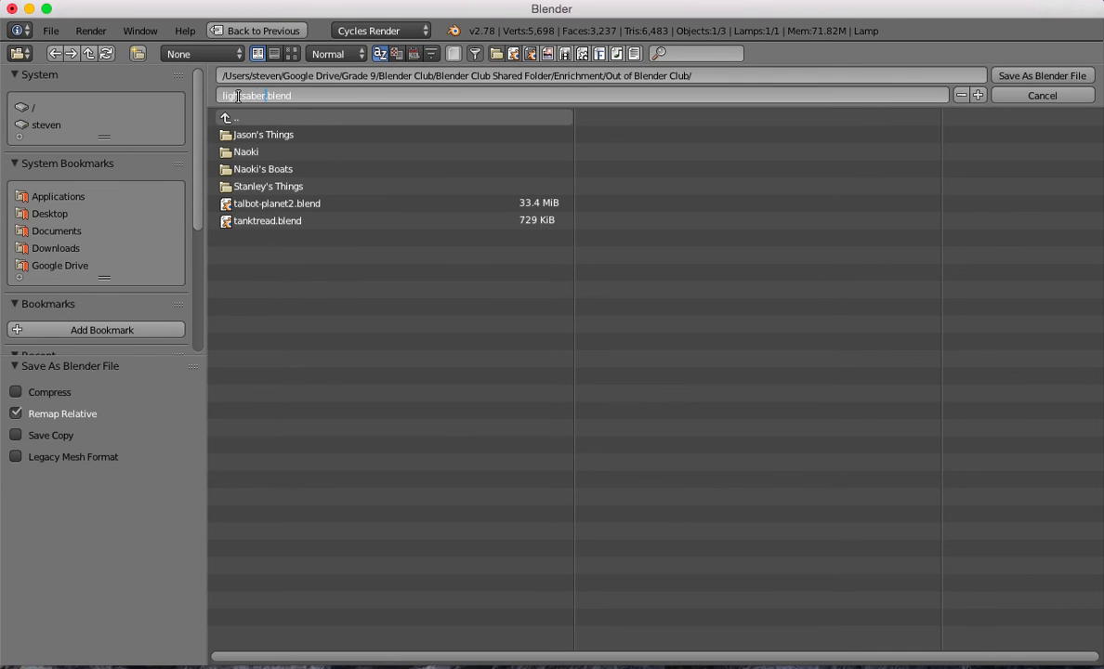
{"action": "type", "text": "_tutor"}
{"action": "type", "text": "ial"}
{"action": "key", "text": "Return"}
{"action": "left_click", "coordinate": [1028, 75]}
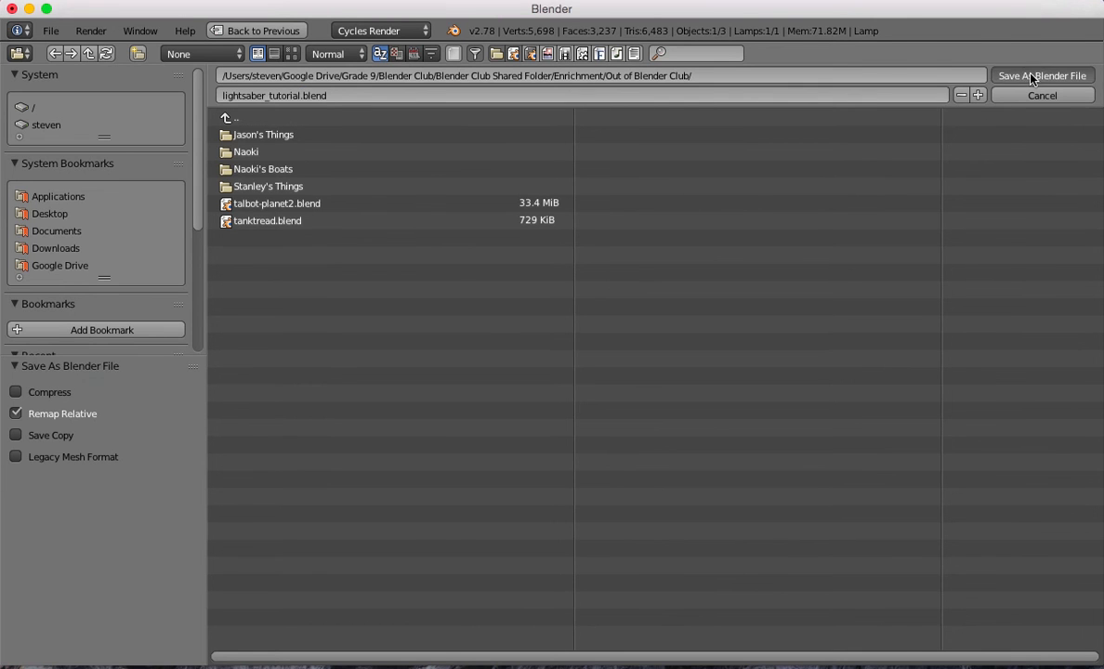